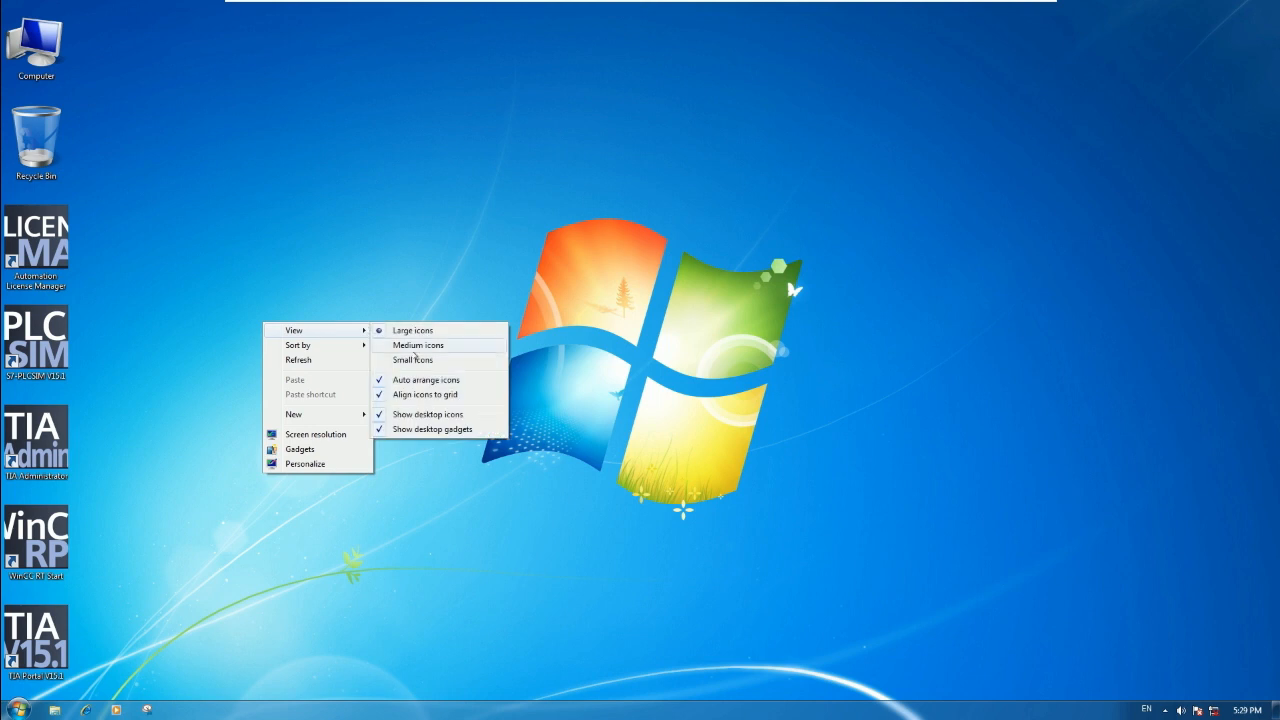
Move the TIA Portal V15.1 shortcut to an open area of the desktop and launch the program from it.
left_click_drag(237, 488, 675, 142)
left_click(743, 150)
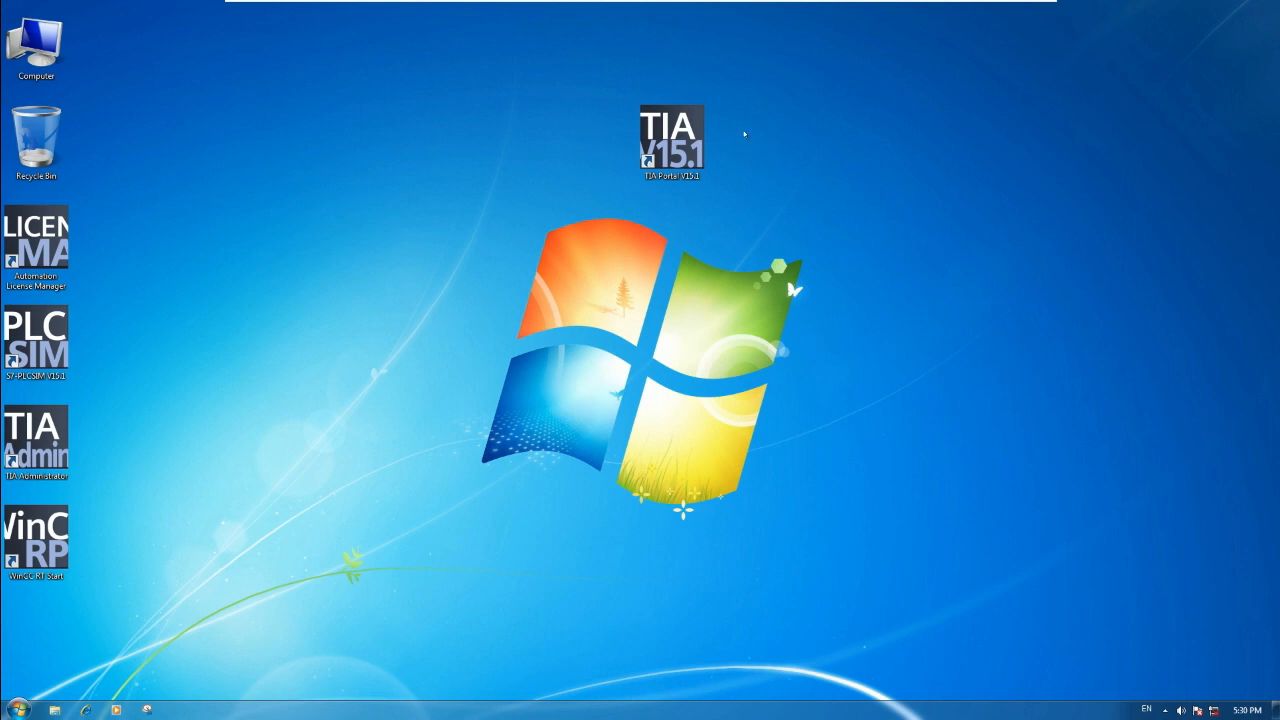
double_click(686, 156)
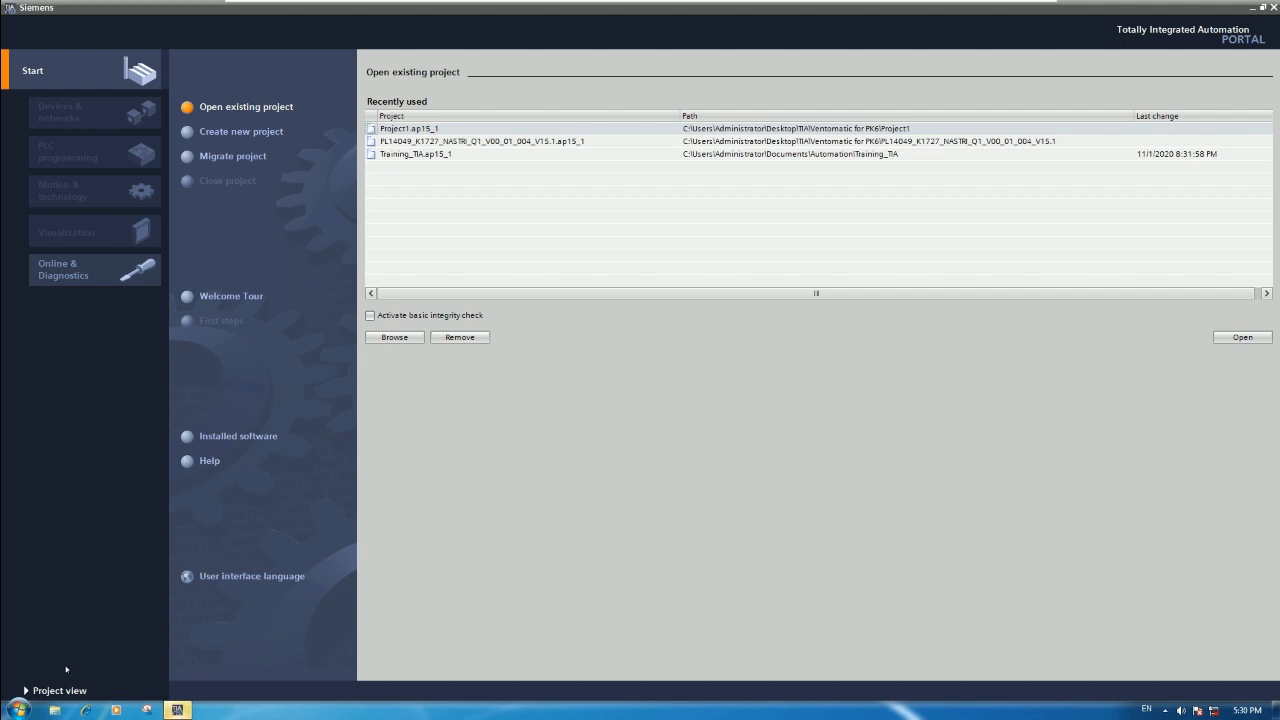
Start a new project and name it S7-300.
left_click(241, 132)
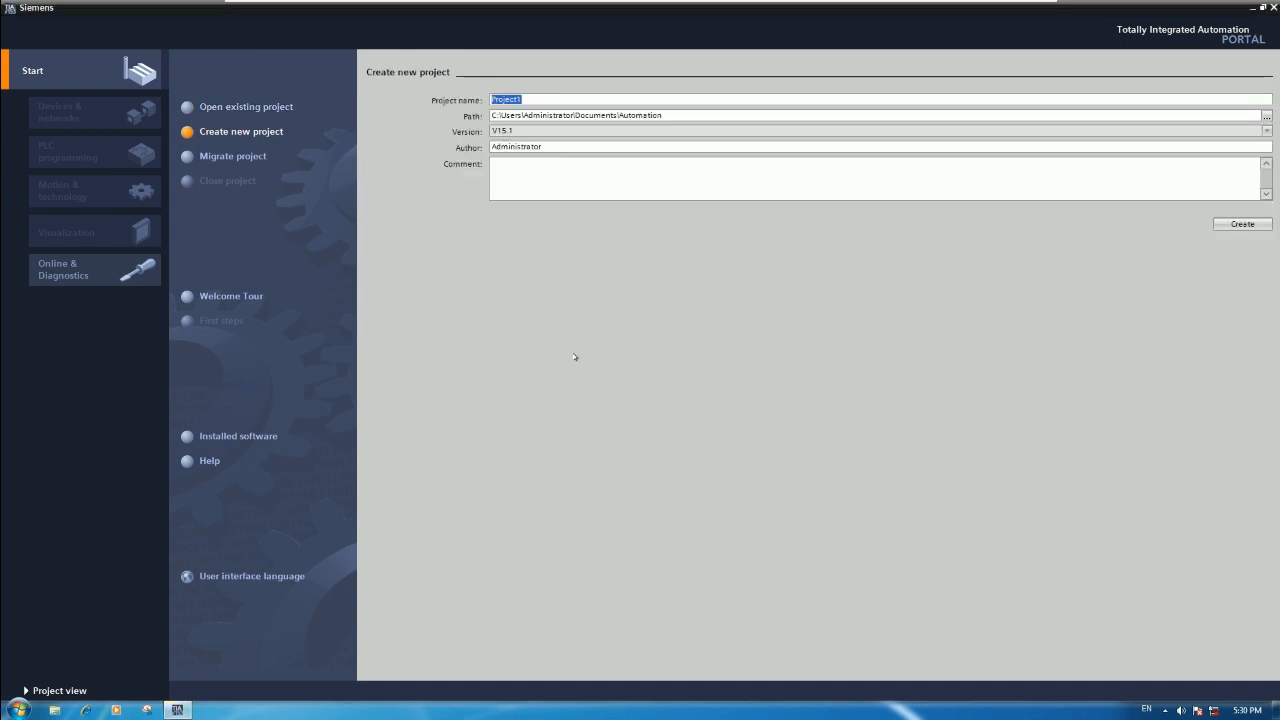
type("P")
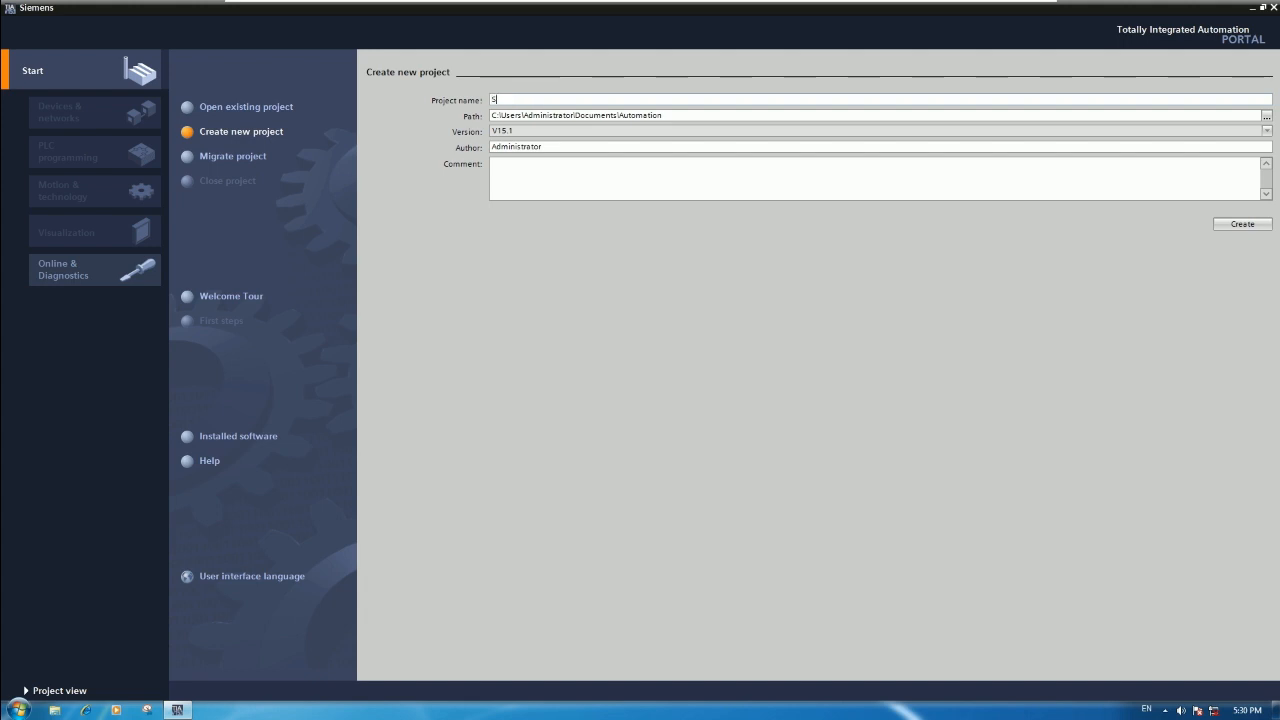
type("7-300")
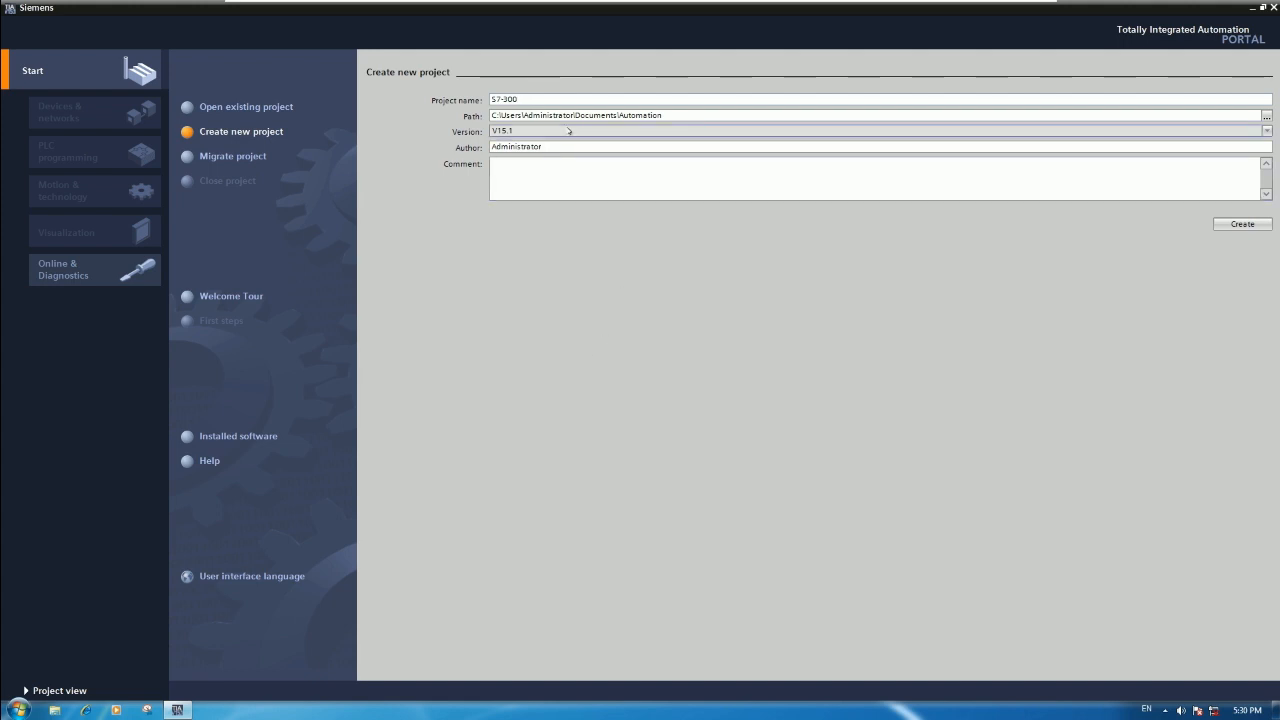
left_click_drag(686, 112, 448, 113)
left_click_drag(683, 118, 481, 118)
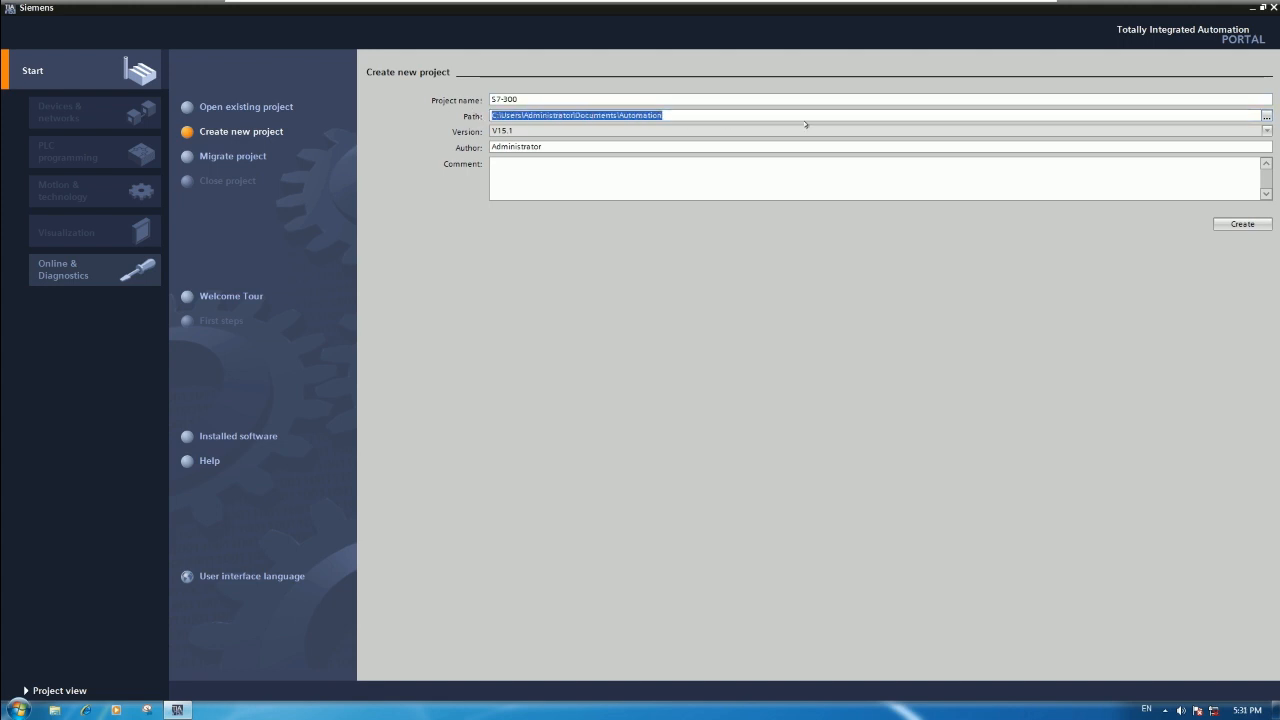
Create a desktop folder named "S7-300 Hardware config" and place it to the left of the TIA Portal shortcut.
left_click(1252, 7)
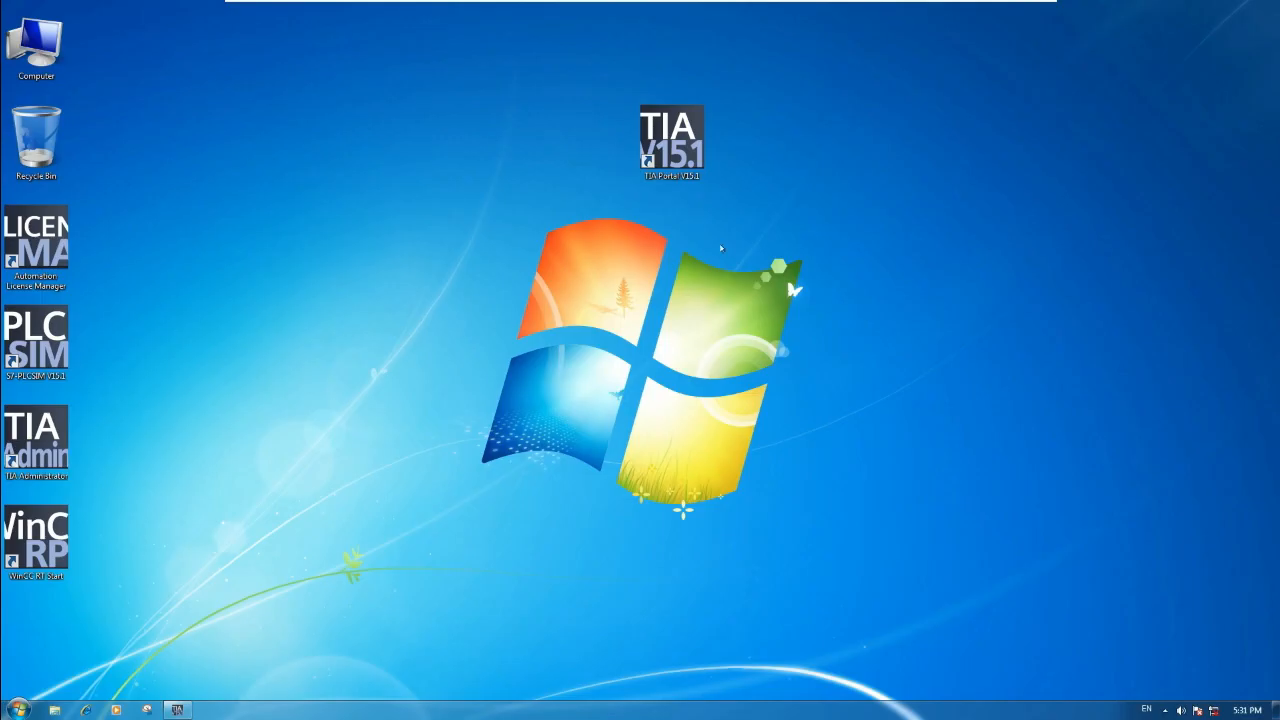
right_click(717, 247)
mouse_move(808, 345)
left_click(868, 344)
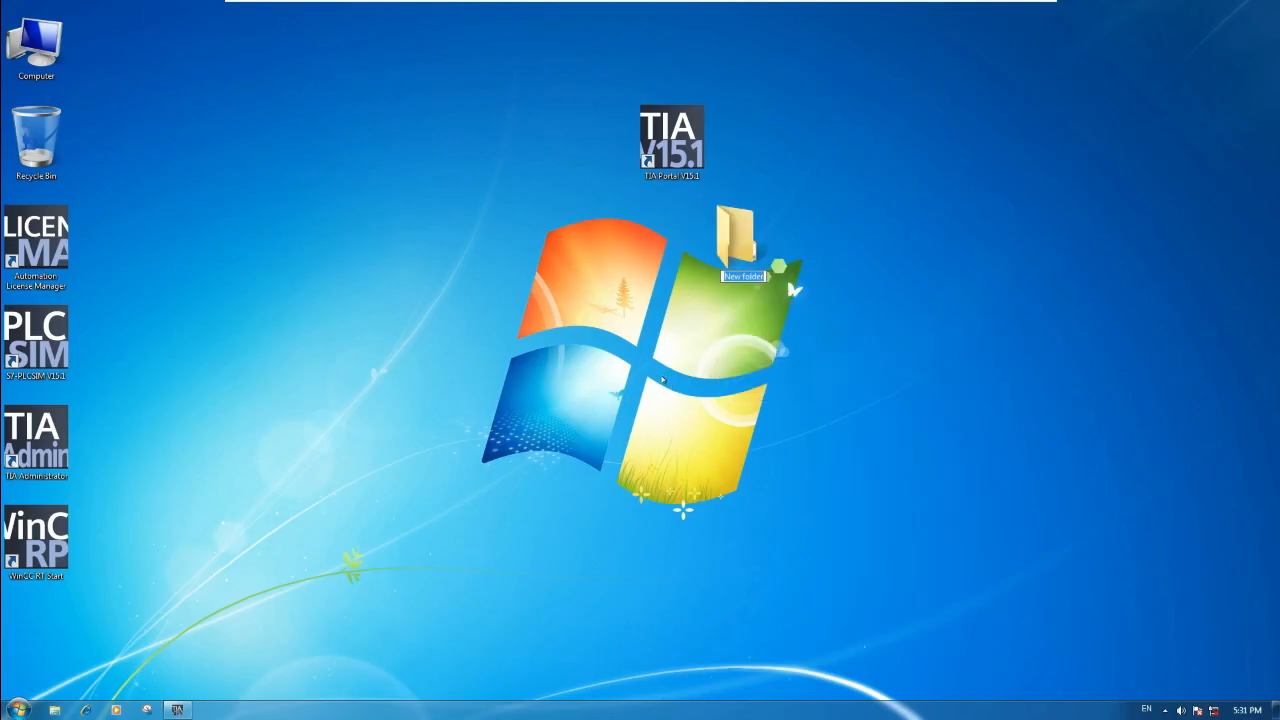
type("S7-300 C")
key("BackSpace")
type("Hardware config")
key("Return")
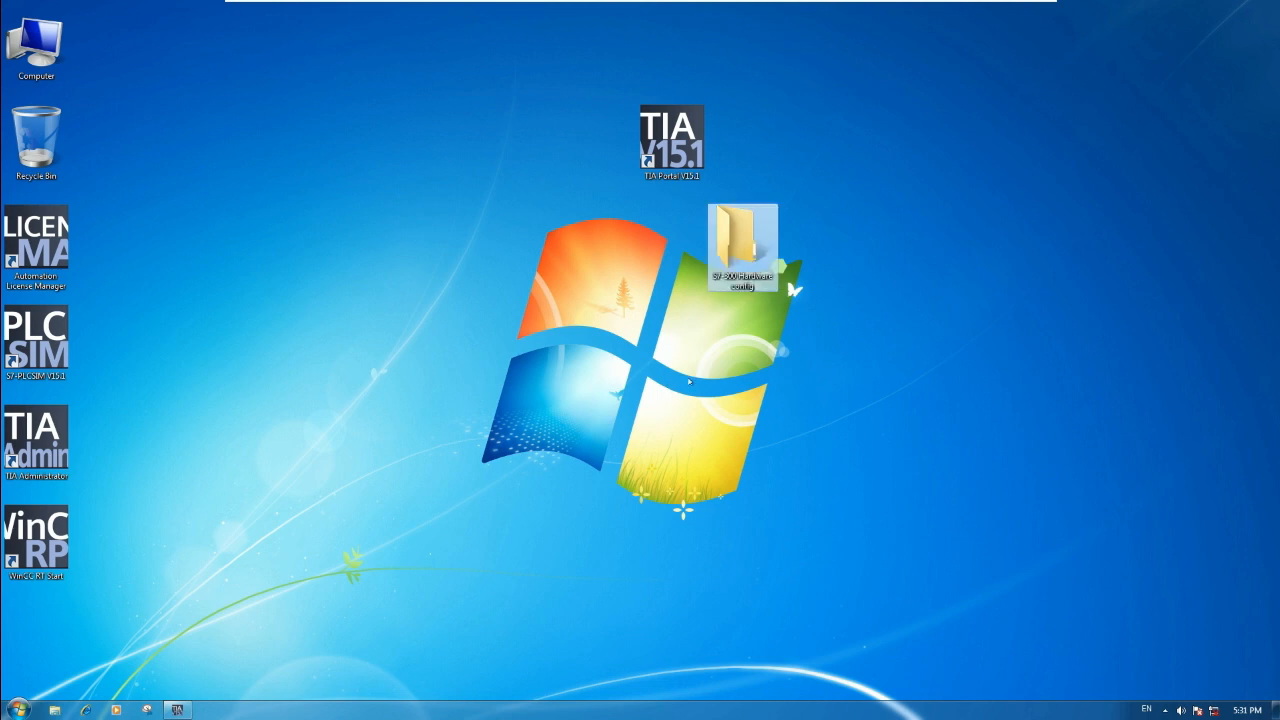
left_click_drag(740, 240, 450, 128)
left_click(534, 171)
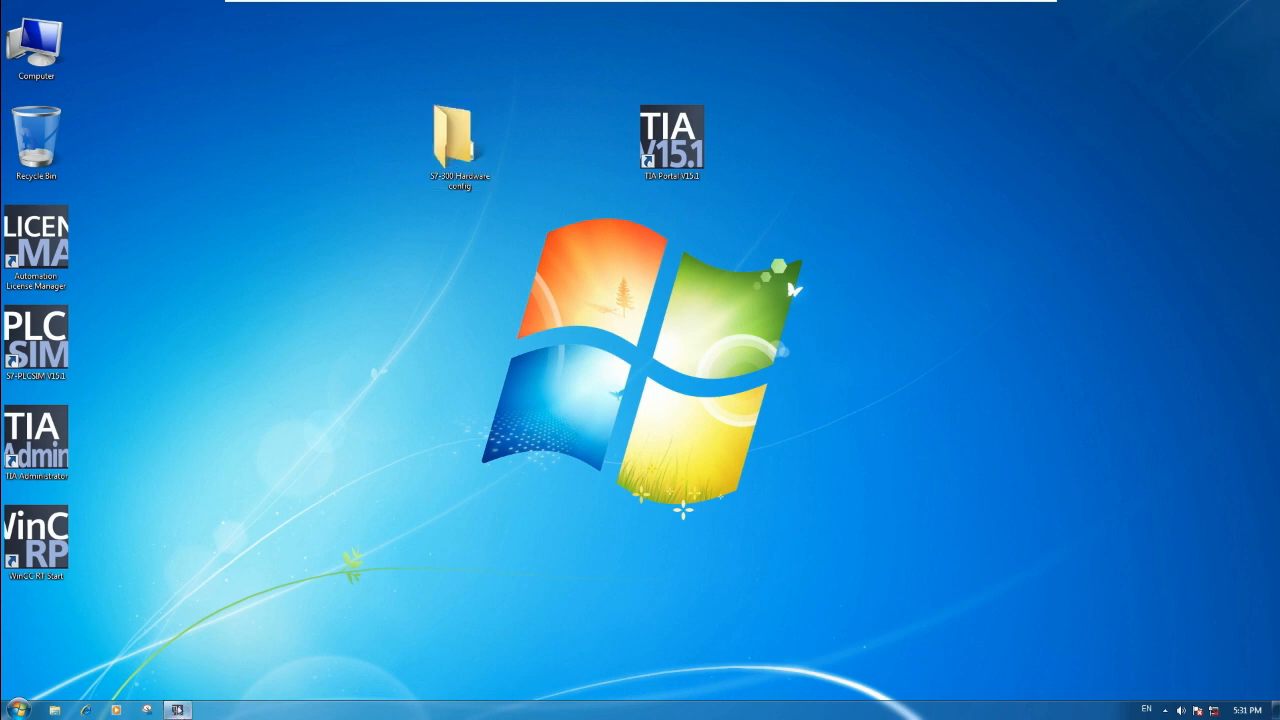
Return to TIA Portal and set the new project's path to the "S7-300 Hardware config" folder on the desktop.
left_click(178, 711)
left_click(1266, 116)
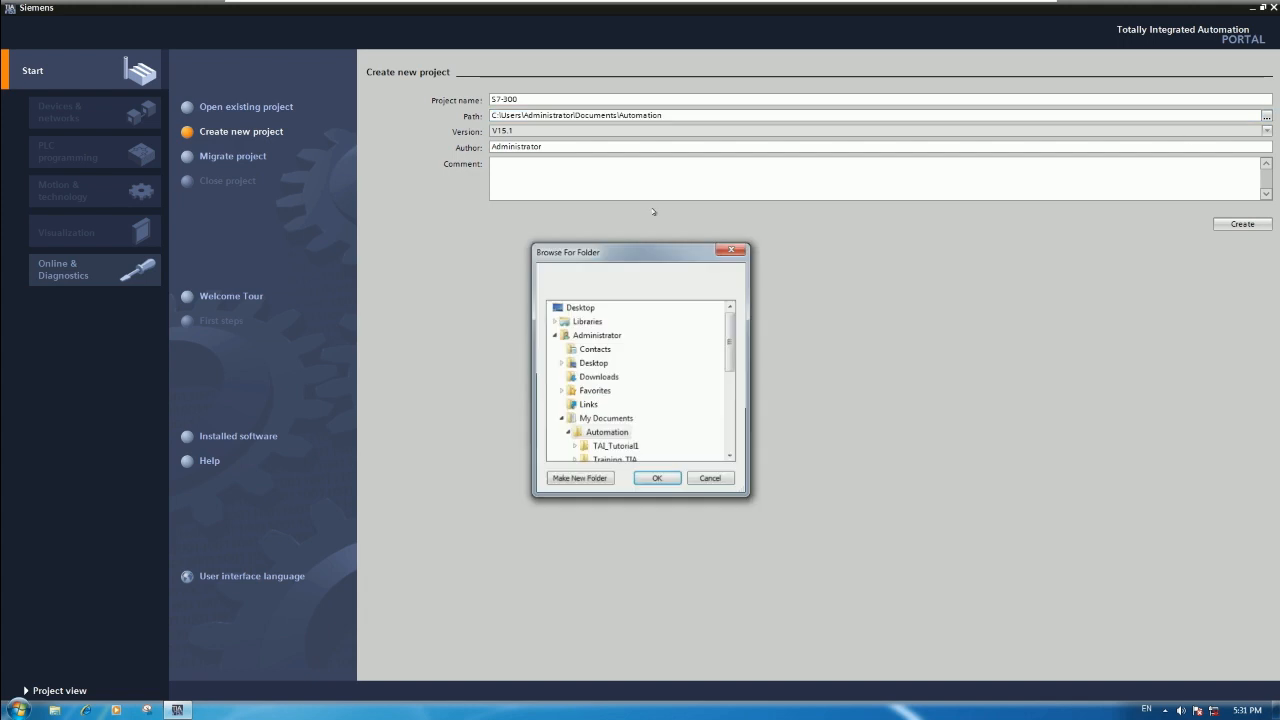
scroll(707, 388, "down", 3)
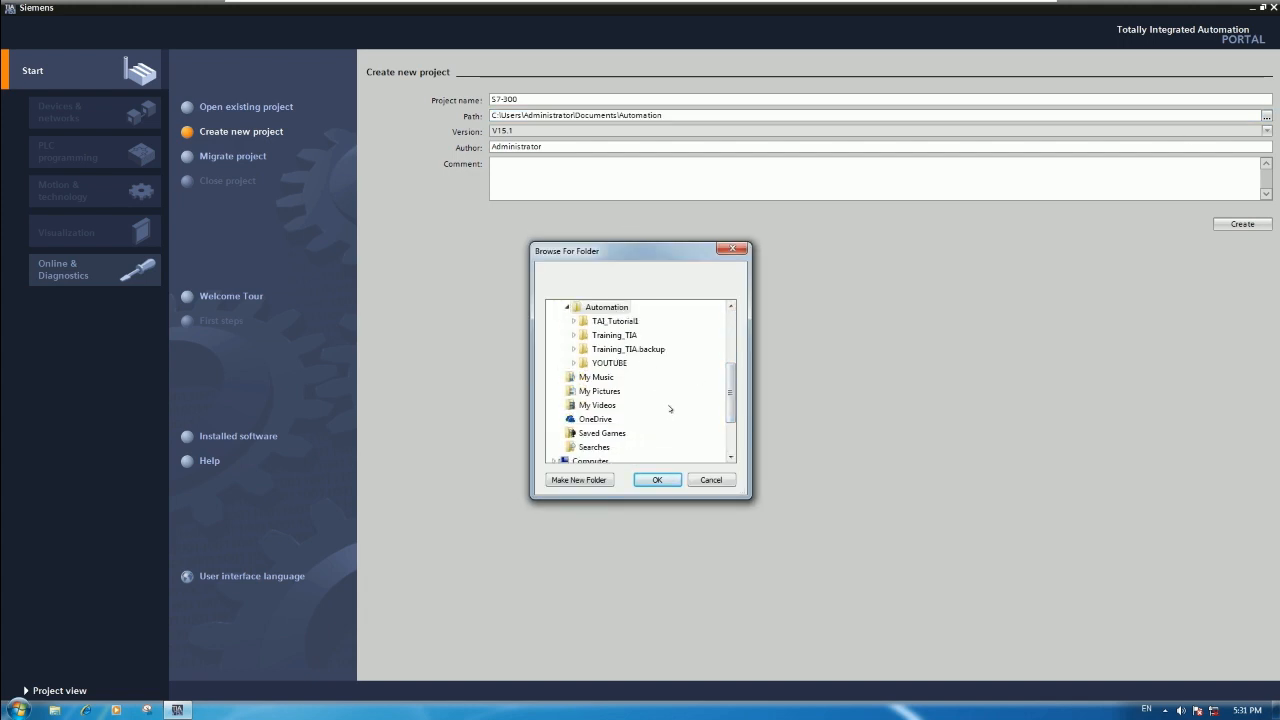
scroll(724, 403, "down", 2)
left_click(611, 446)
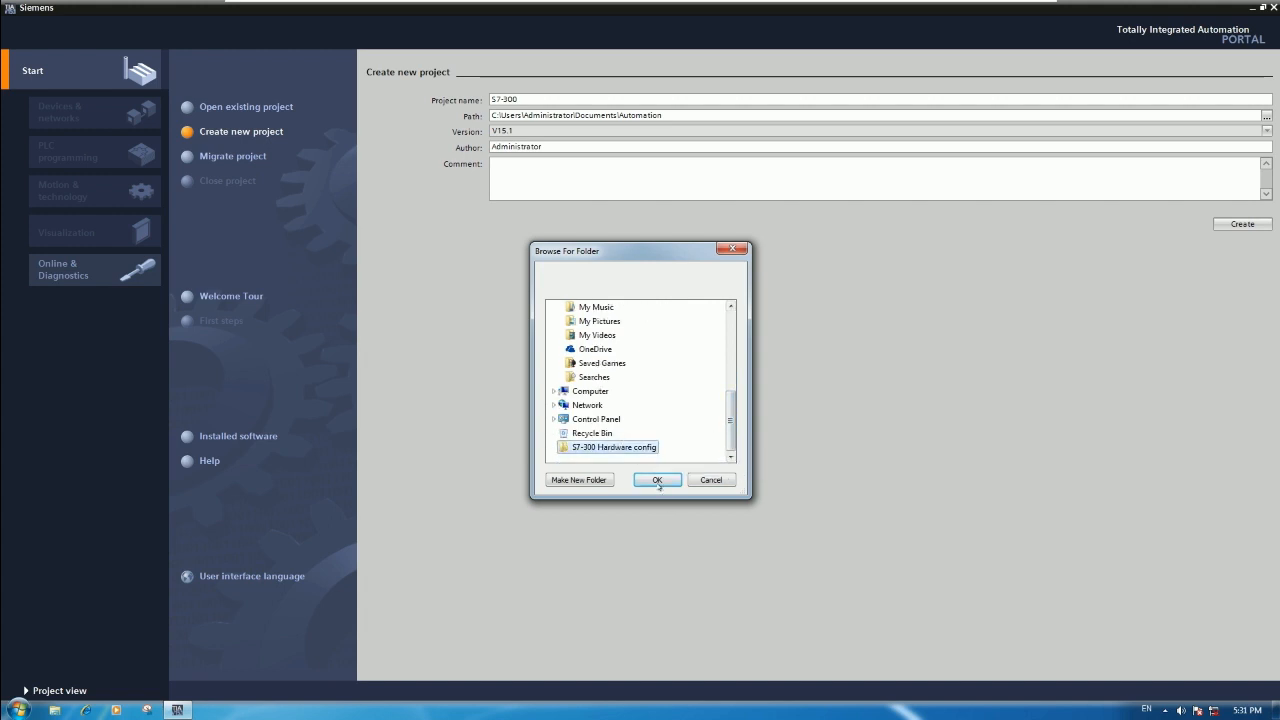
left_click(657, 481)
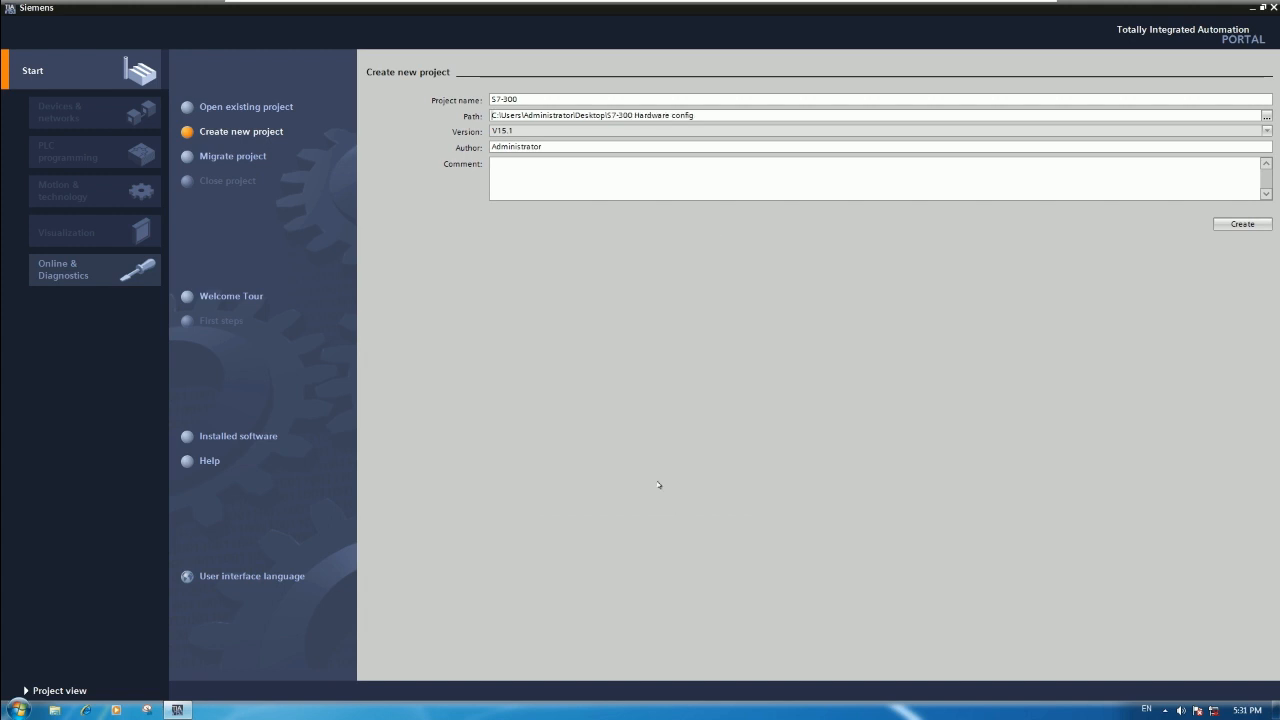
Enter the project comment "We are learning TIA" and create the project.
double_click(553, 145)
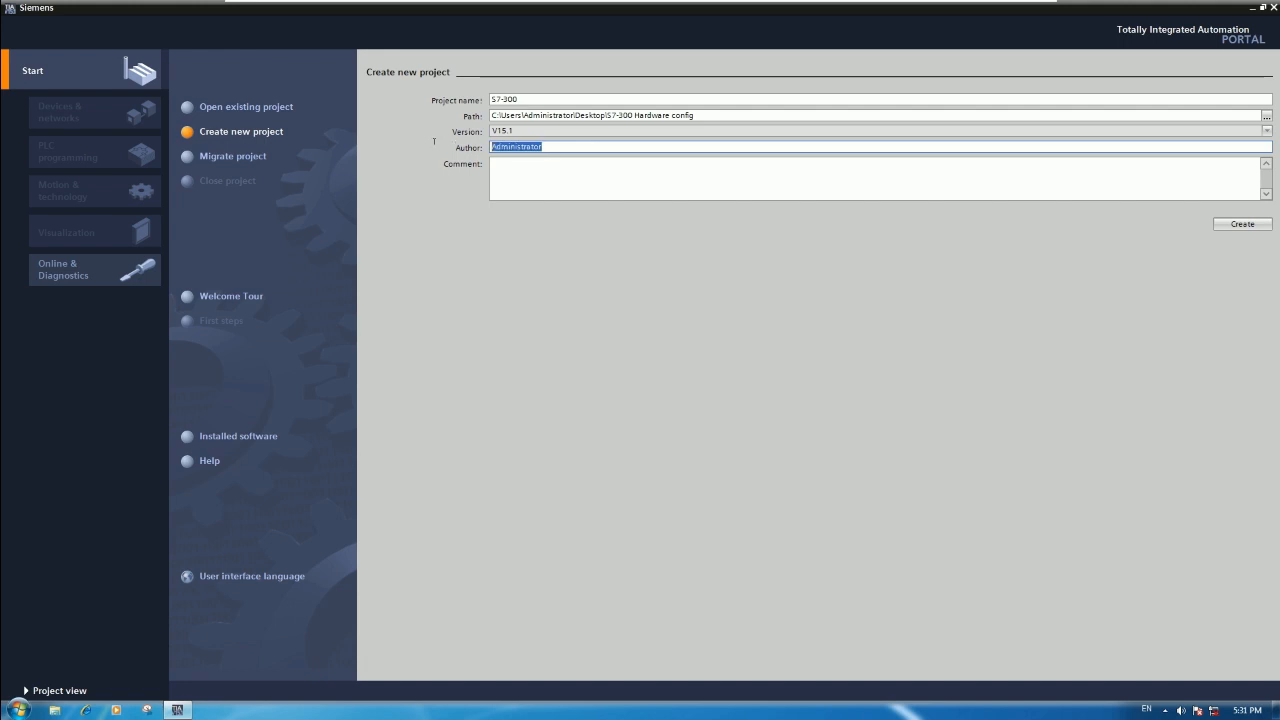
left_click(556, 146)
left_click_drag(556, 146, 494, 147)
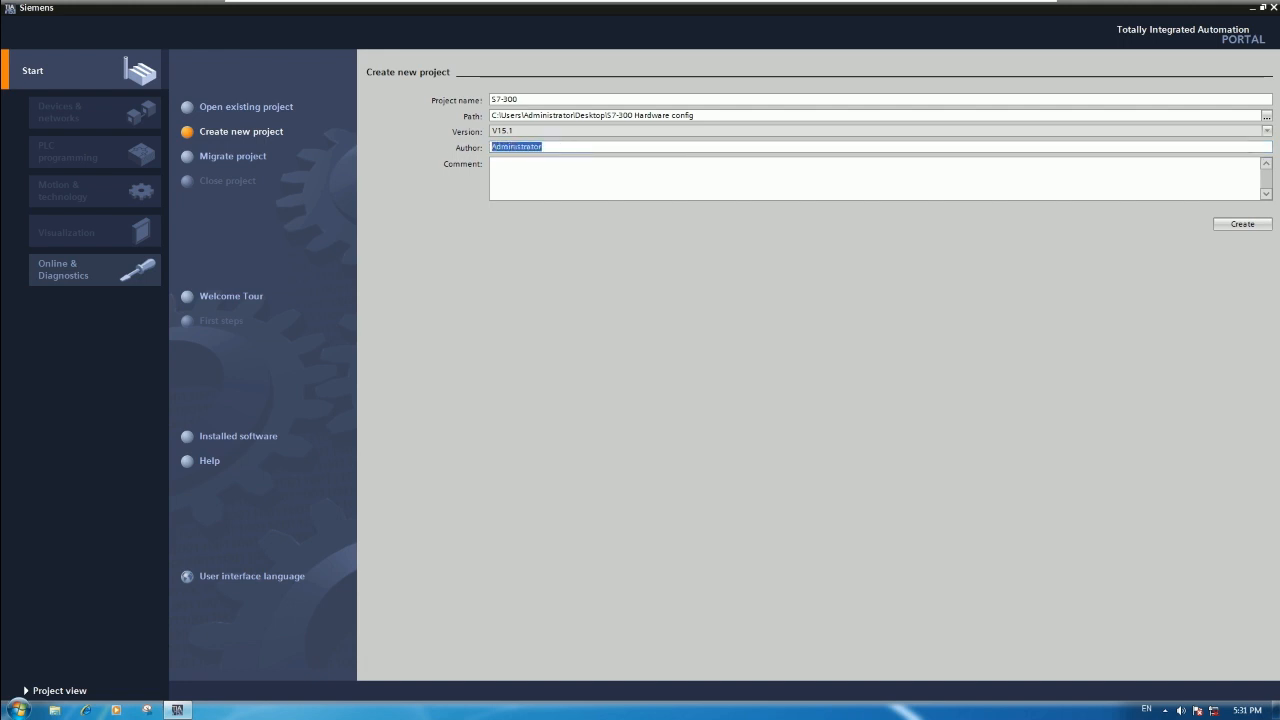
left_click(549, 163)
type("We are learning T")
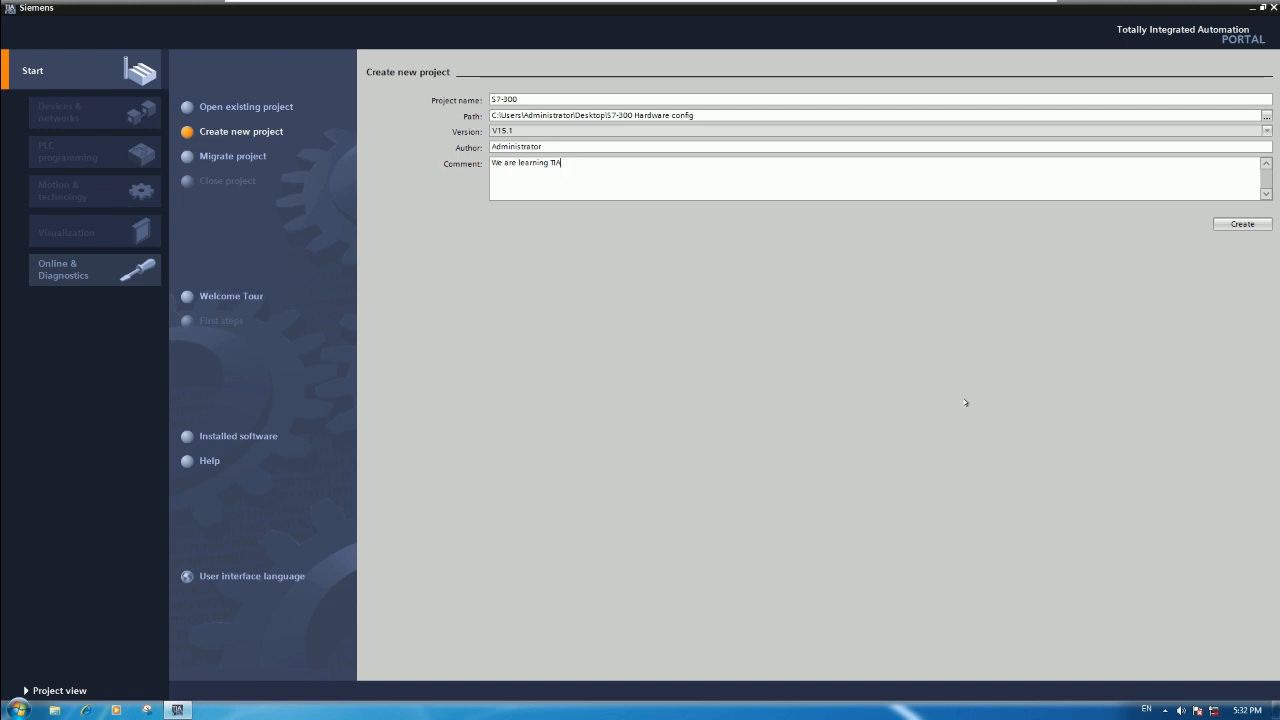
left_click(1240, 224)
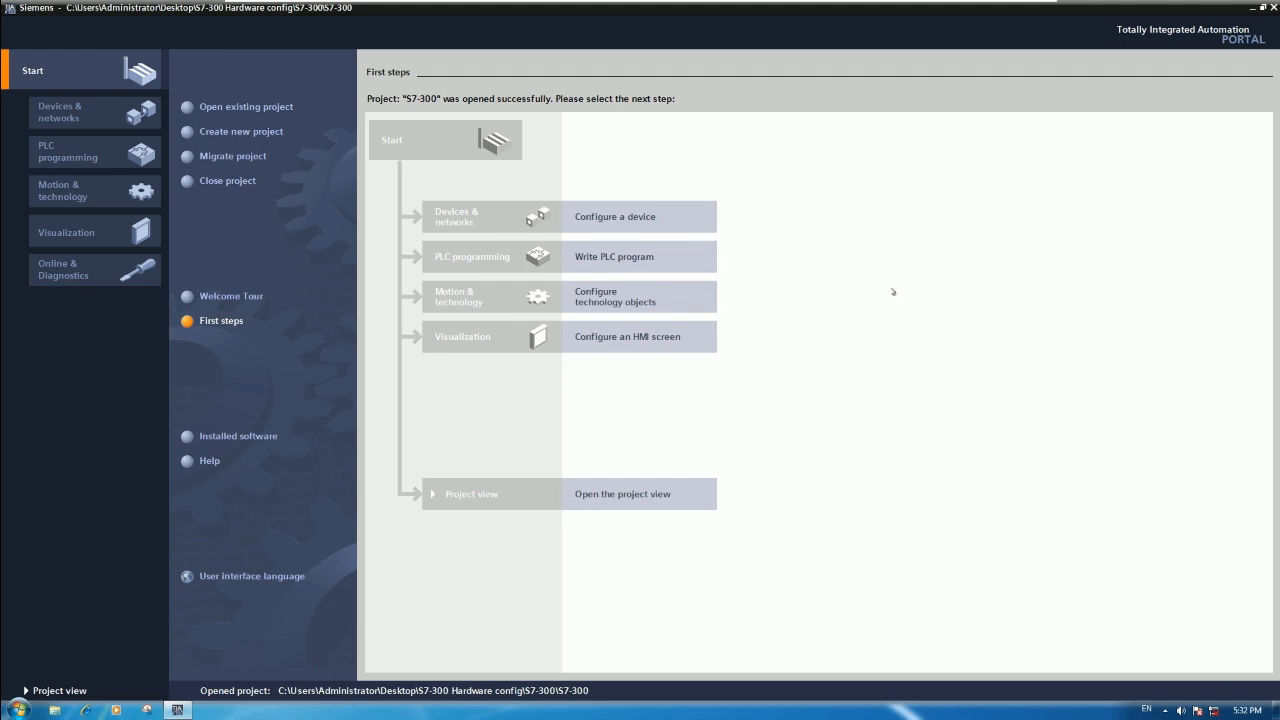
Switch to the PowerPoint slide to check the PLC hardware list, and return to the virtual machine.
mouse_move(995, 4)
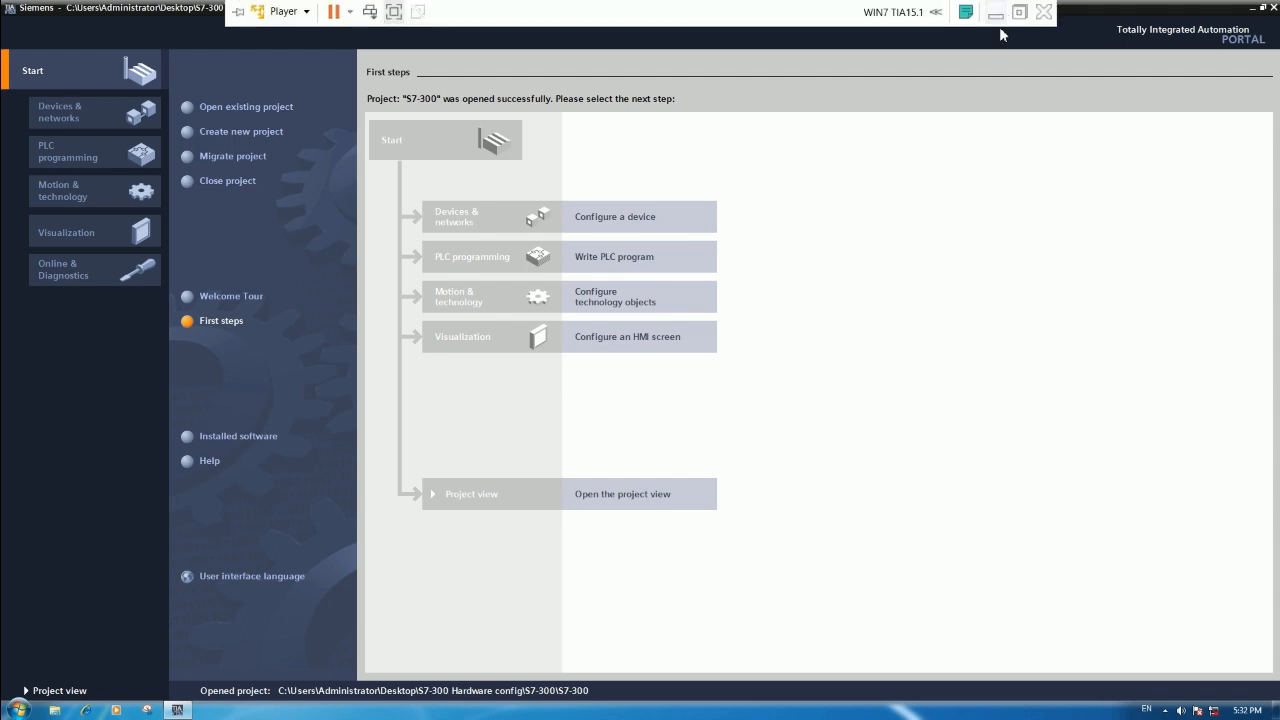
left_click(995, 12)
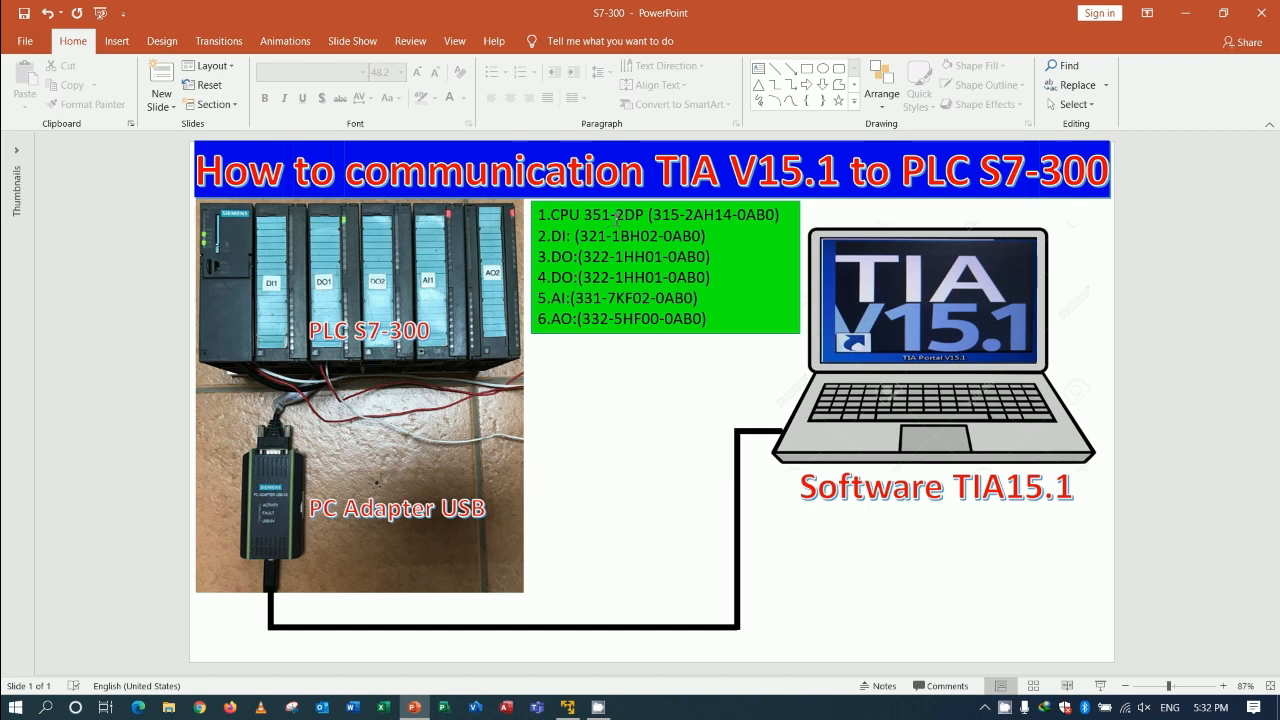
left_click(575, 708)
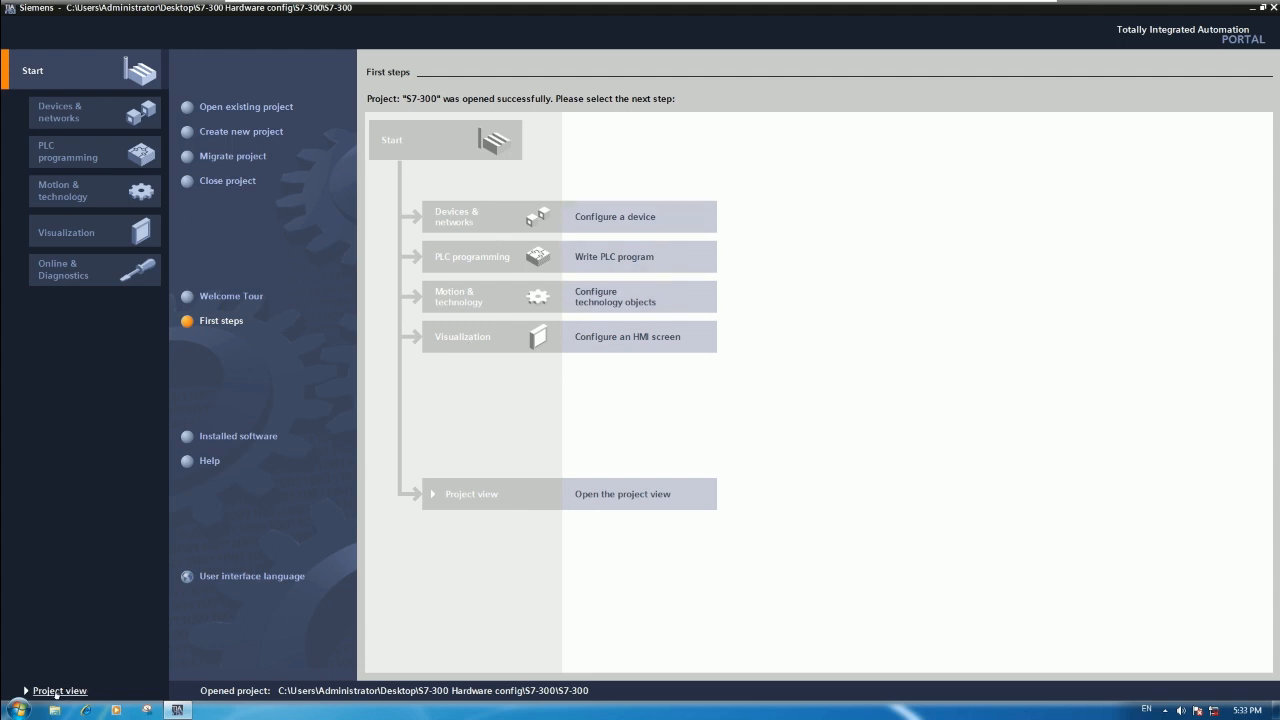
Open the project view and start adding a new device to the S7-300 project.
left_click(55, 693)
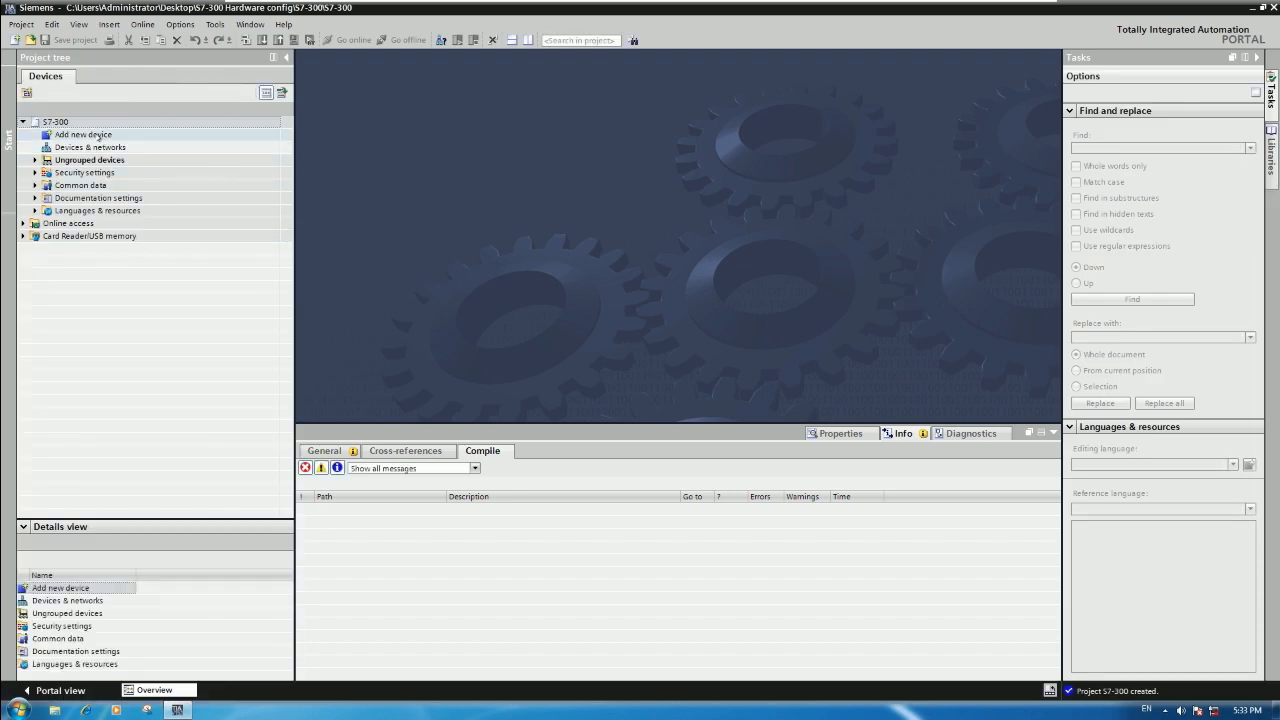
left_click(97, 136)
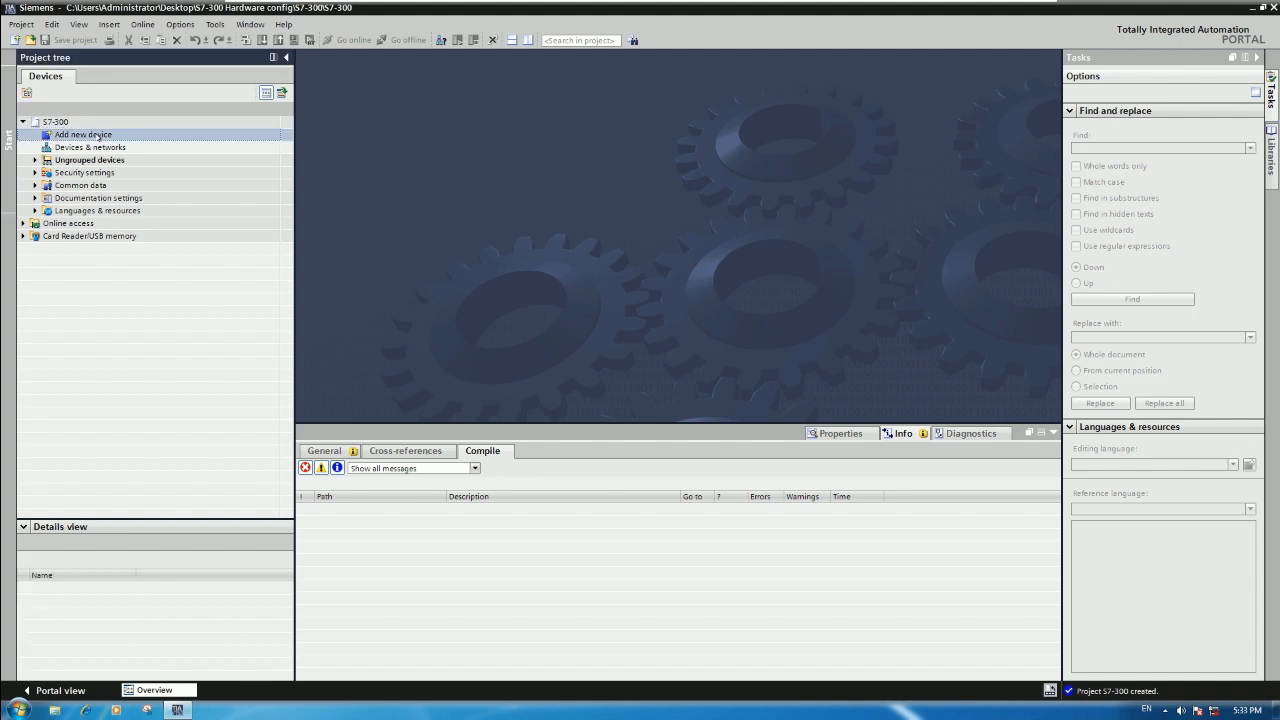
left_click(56, 121)
right_click(56, 120)
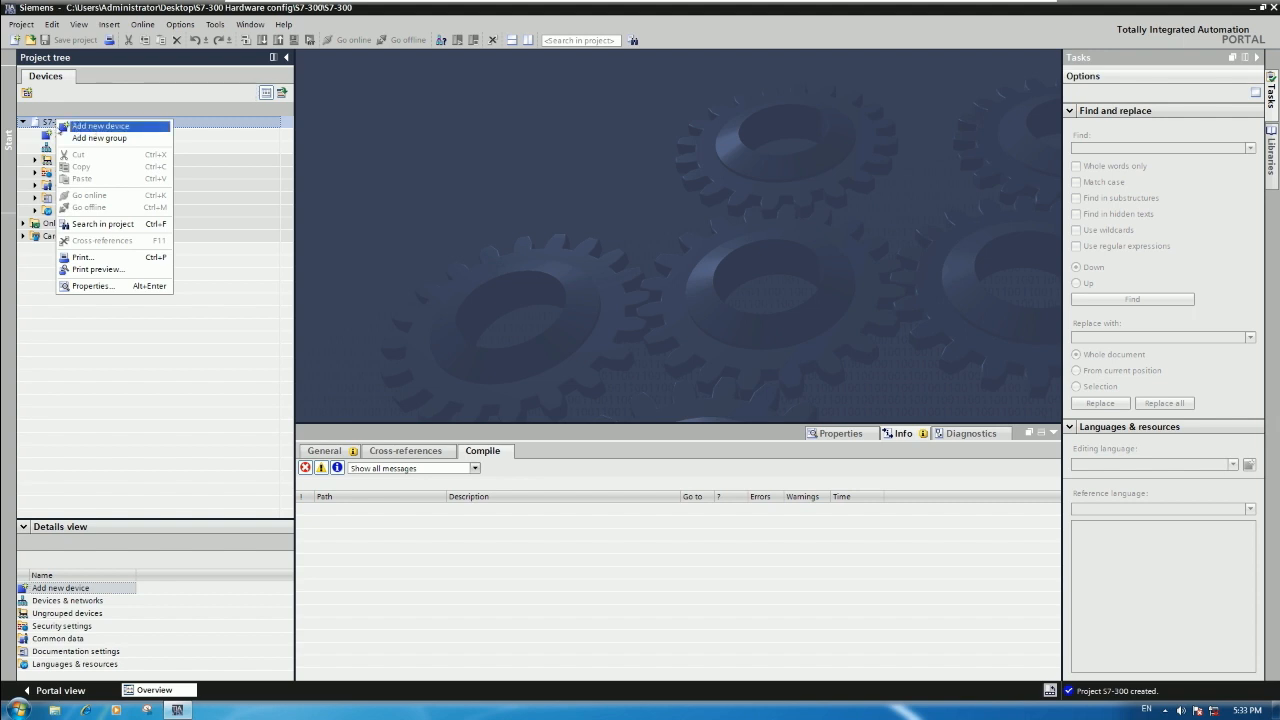
left_click(48, 123)
left_click(75, 134)
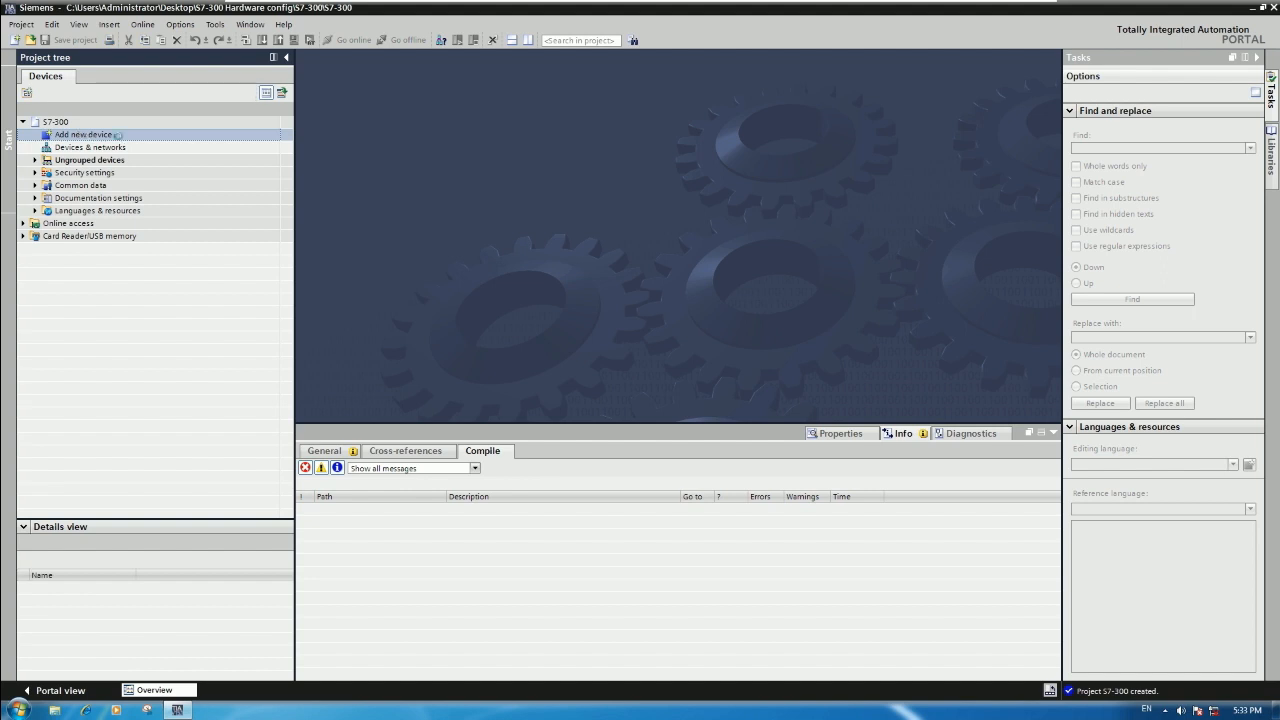
double_click(84, 134)
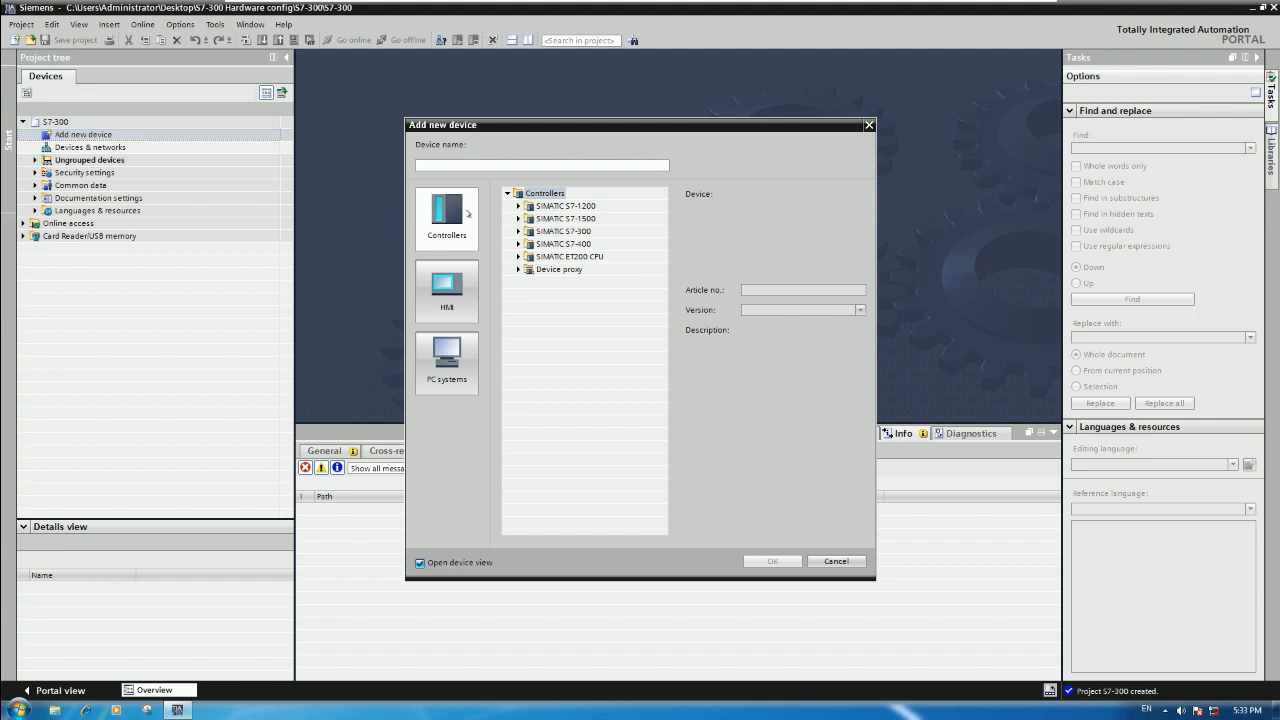
Look through the HMI and PC systems device categories and return to Controllers.
left_click(447, 226)
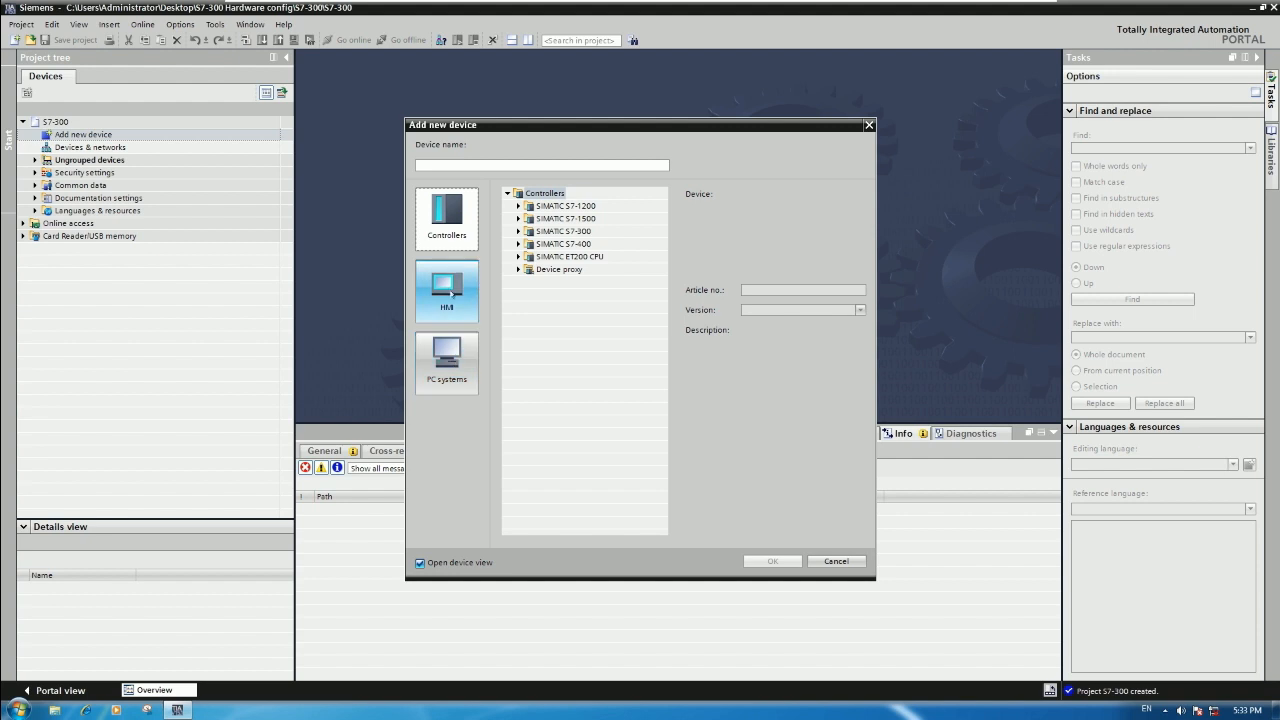
left_click(447, 290)
left_click(458, 362)
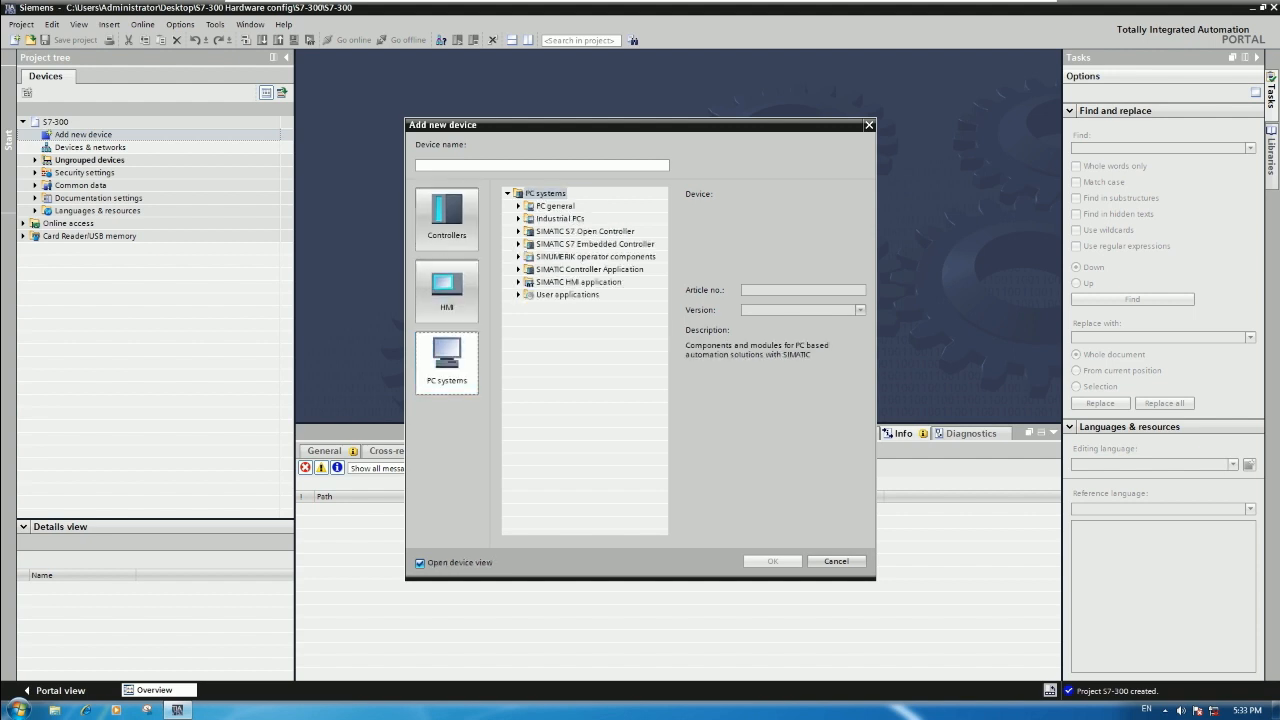
left_click(452, 296)
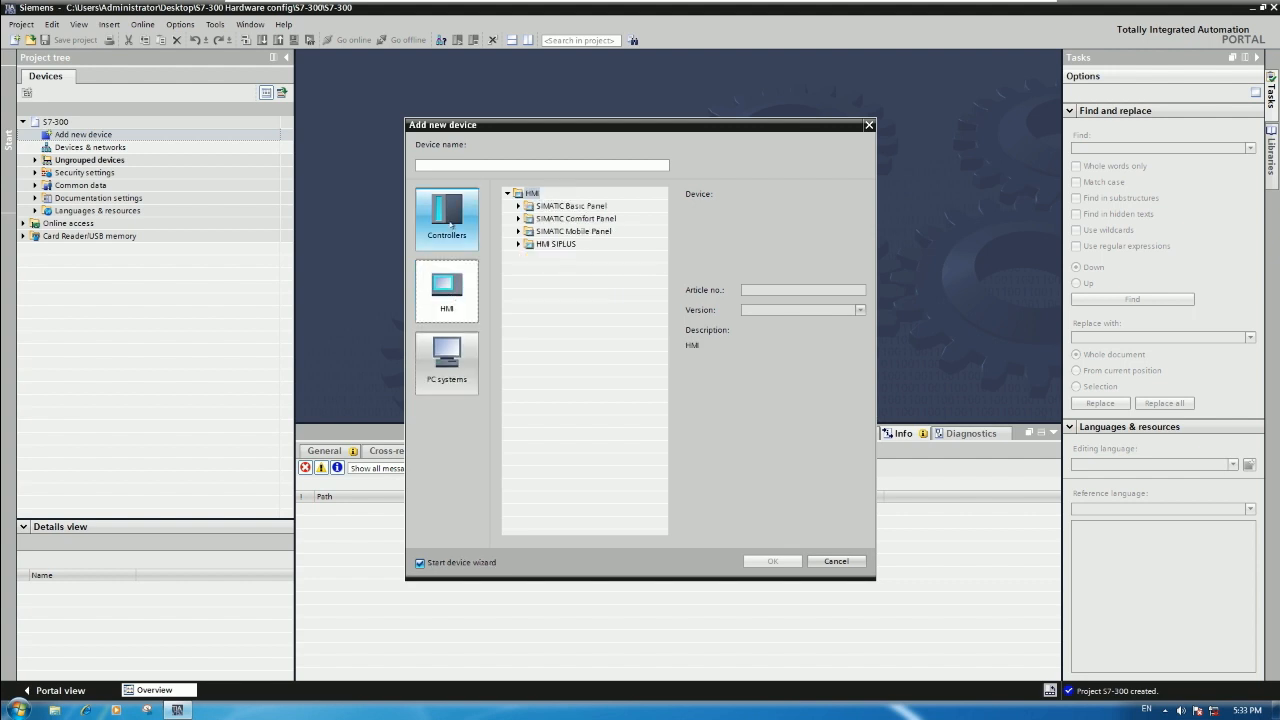
left_click(447, 215)
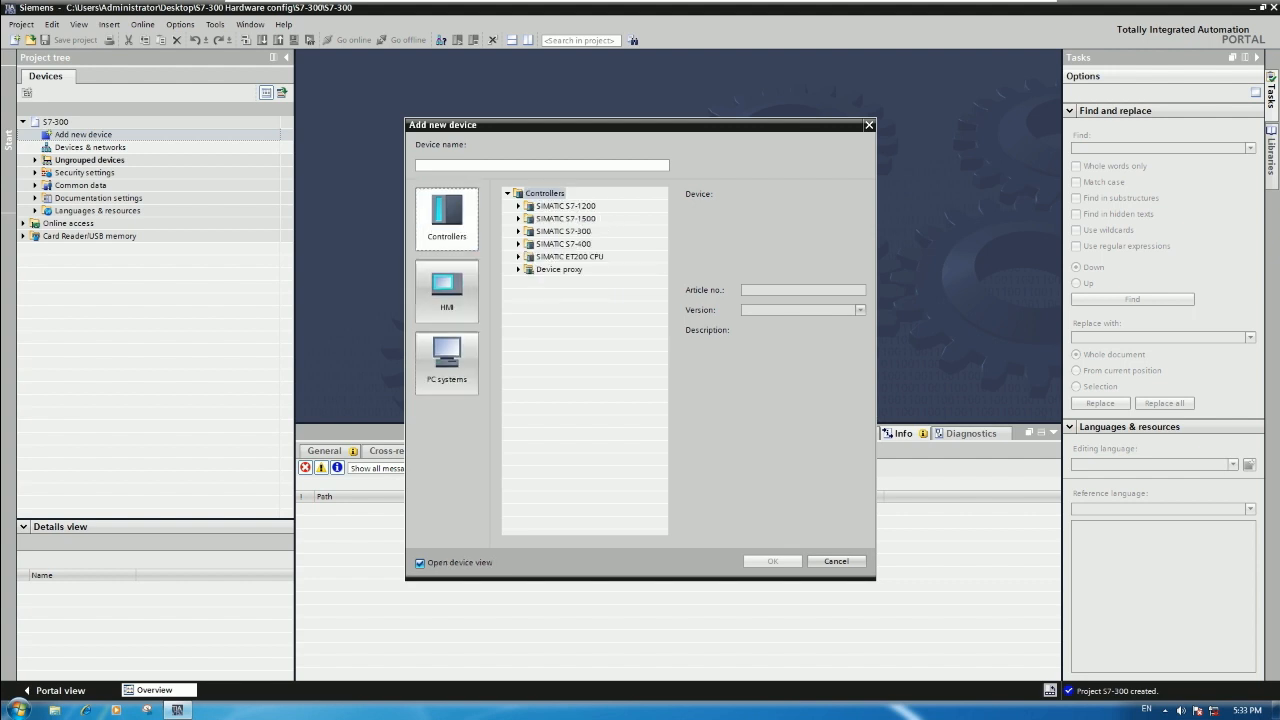
Expand the SIMATIC S7-300 controller family to list its CPU models.
left_click(519, 231)
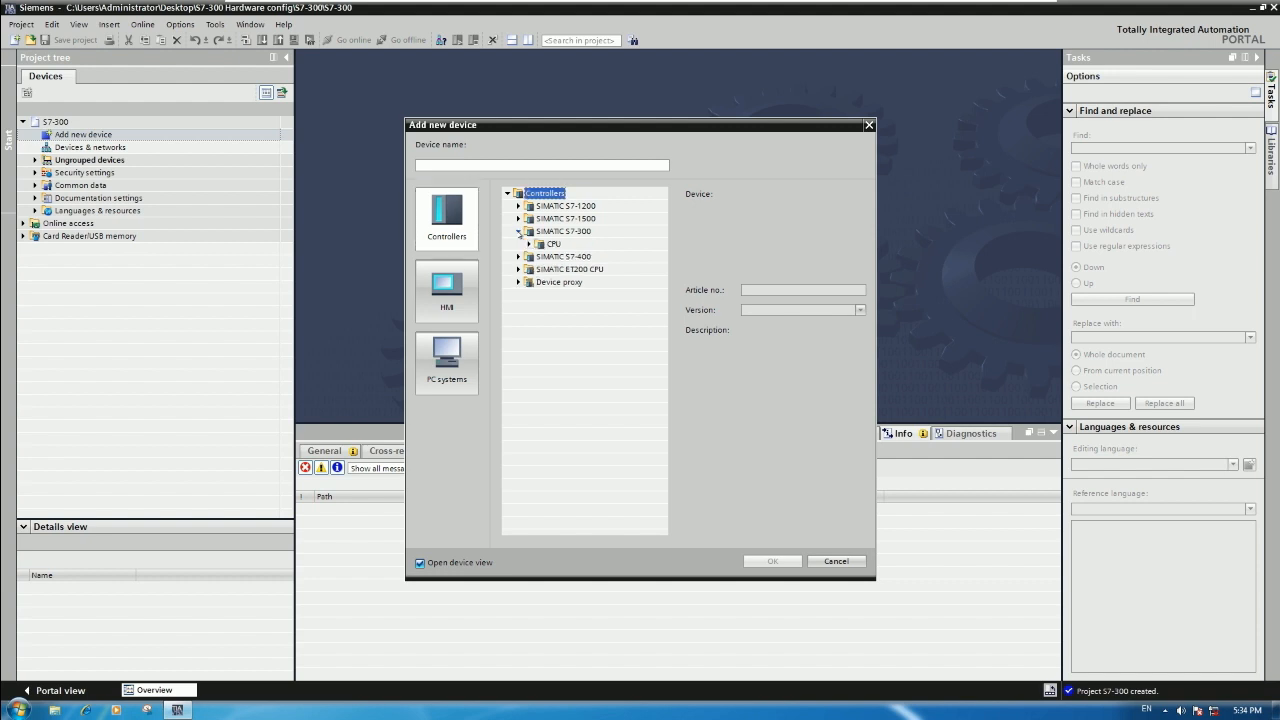
left_click(580, 234)
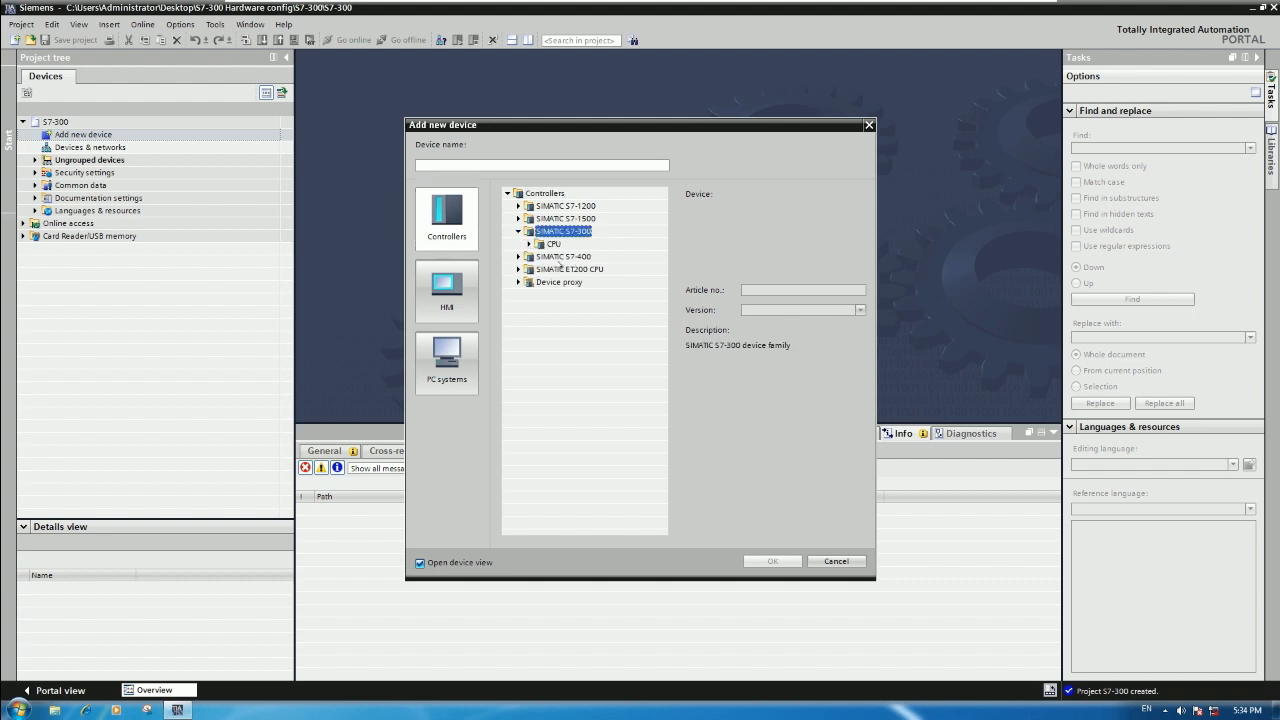
left_click(528, 244)
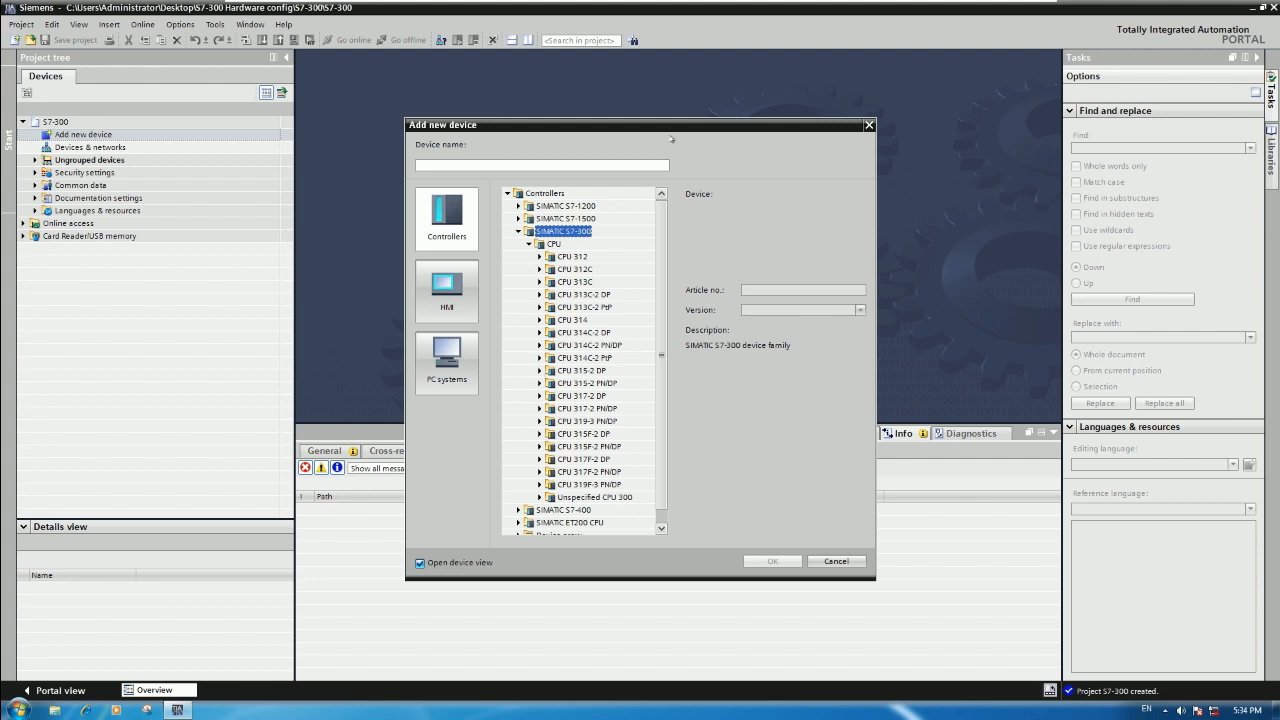
Switch to the PowerPoint slide to check the CPU's article number, and return to the virtual machine.
mouse_move(997, 14)
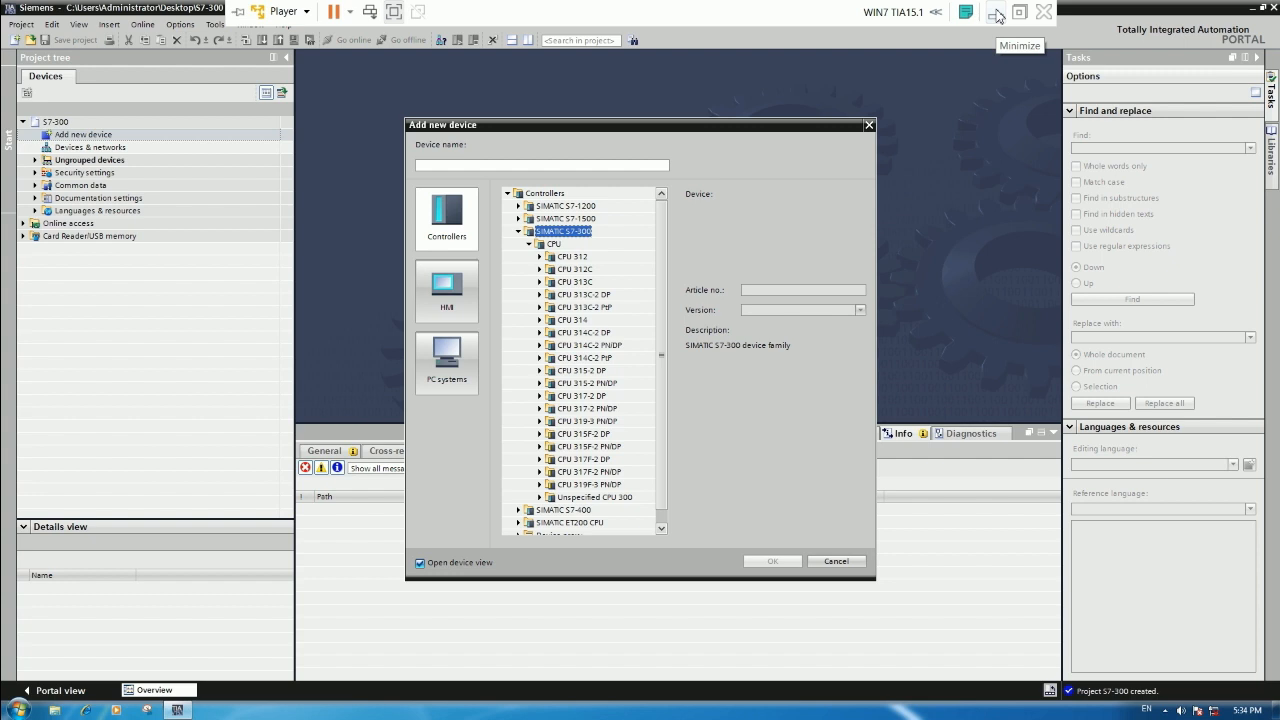
left_click(997, 14)
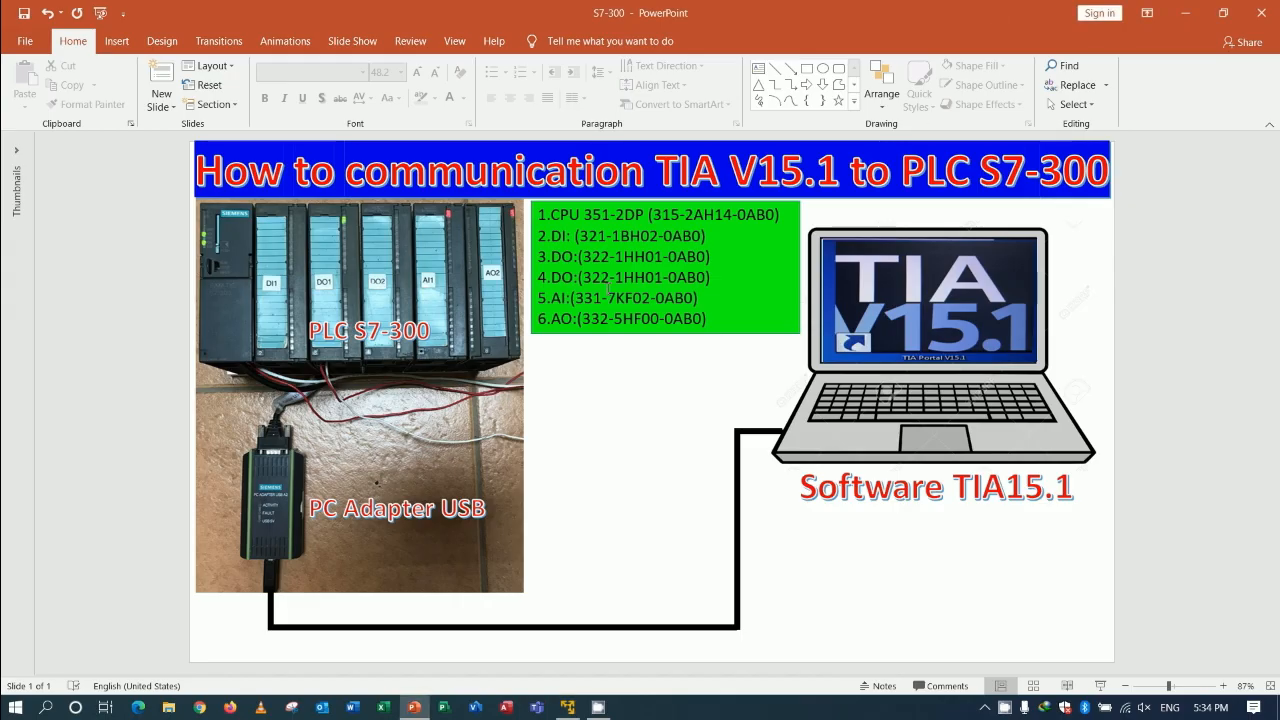
left_click(661, 214)
left_click(671, 215)
left_click(694, 217)
left_click(722, 217)
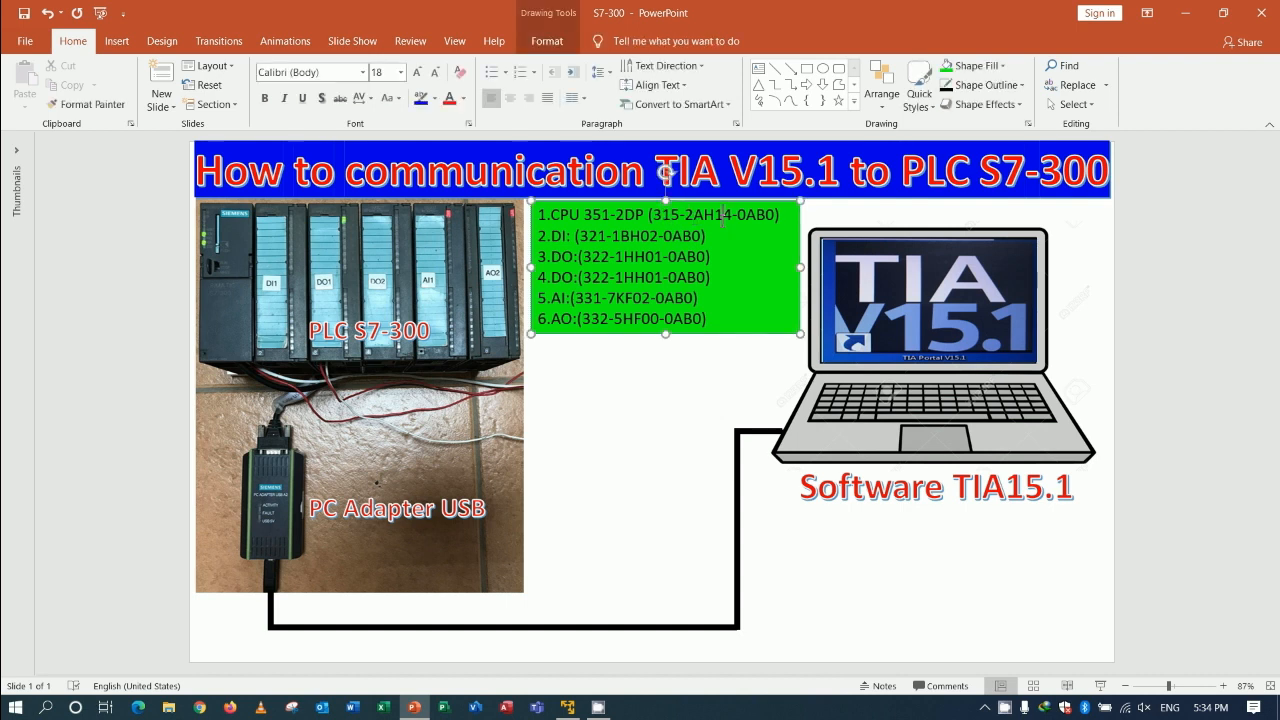
left_click(725, 397)
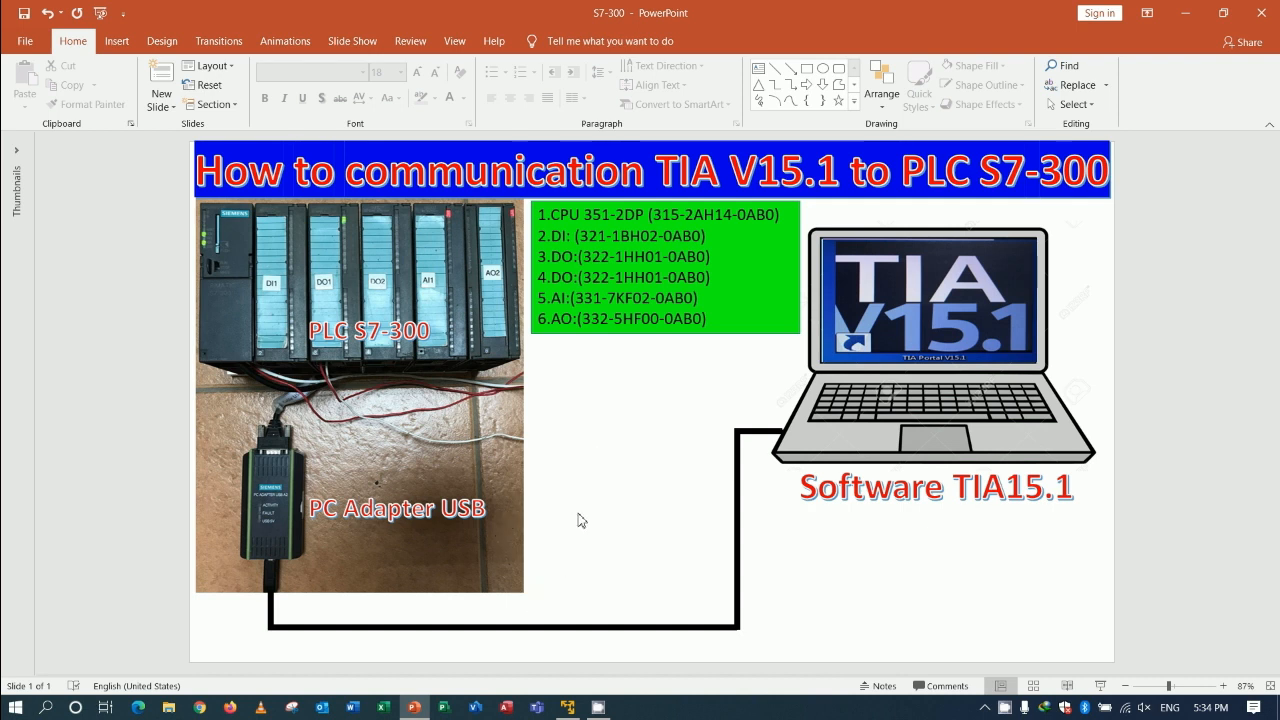
left_click(570, 708)
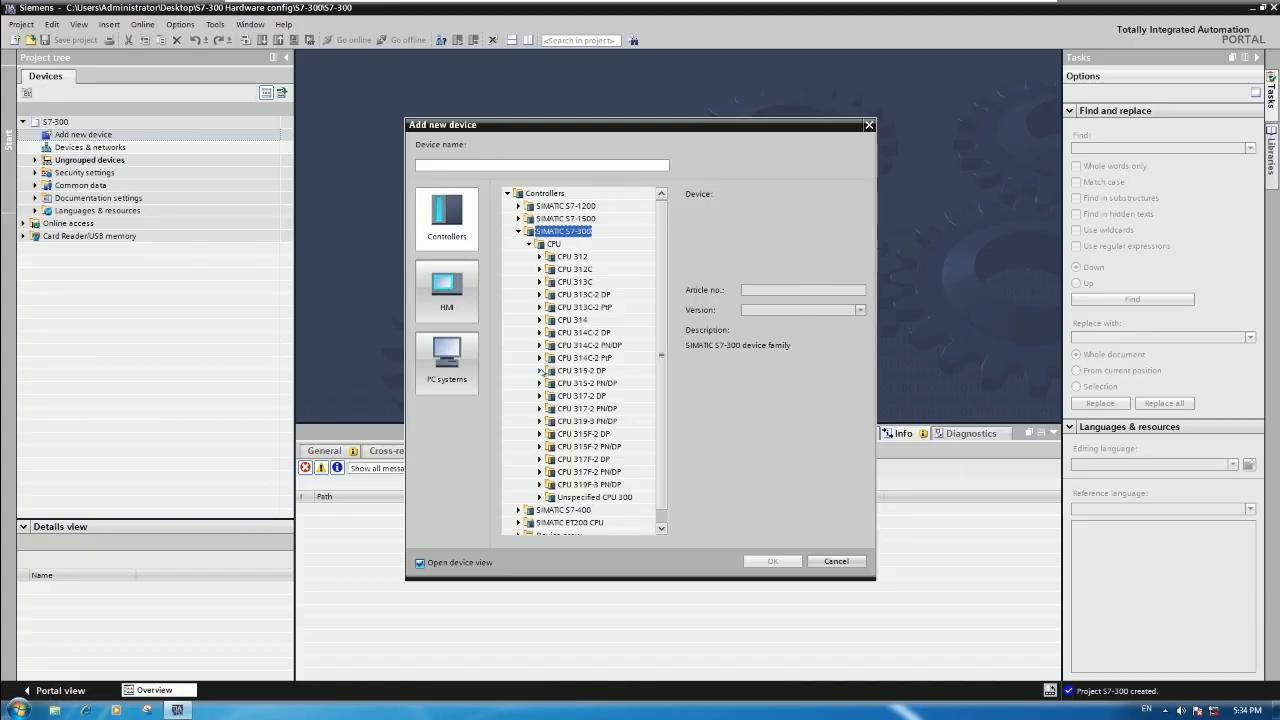
Add the CPU 315-2 DP with article number 6ES7 315-2AH14-0AB0 and firmware version V3.3 to the project.
left_click(540, 371)
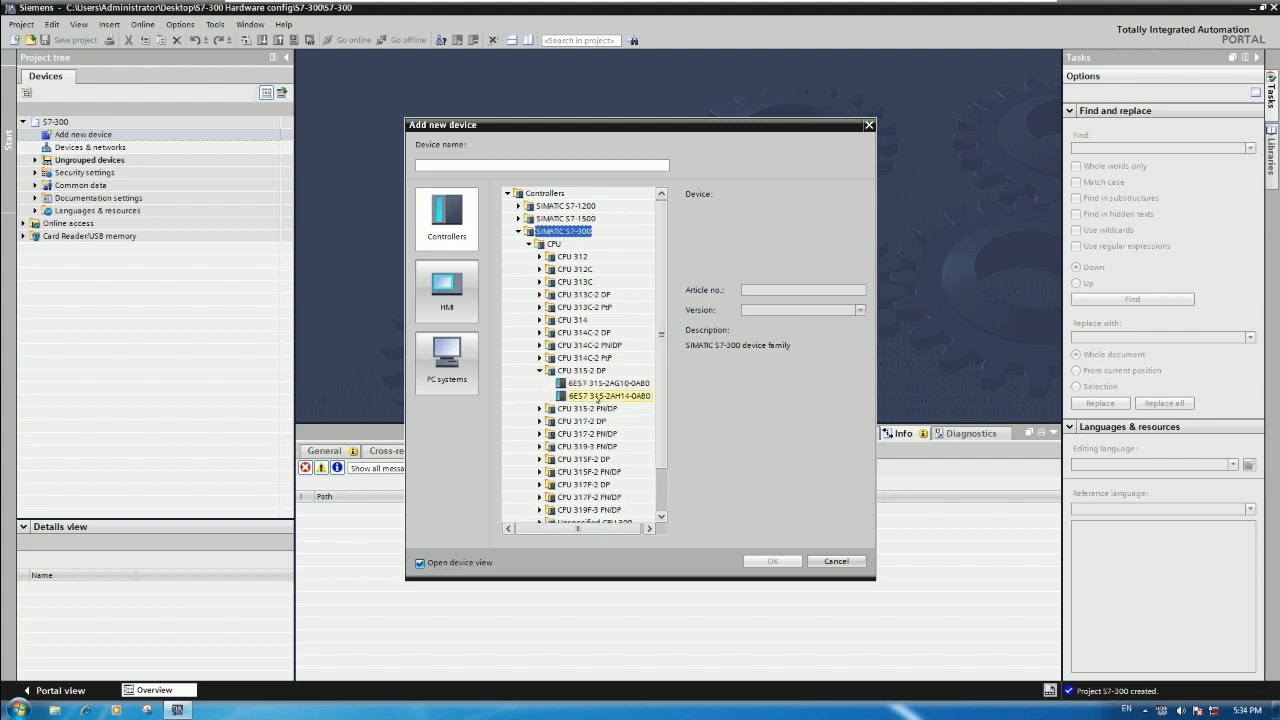
left_click(606, 396)
left_click(618, 396)
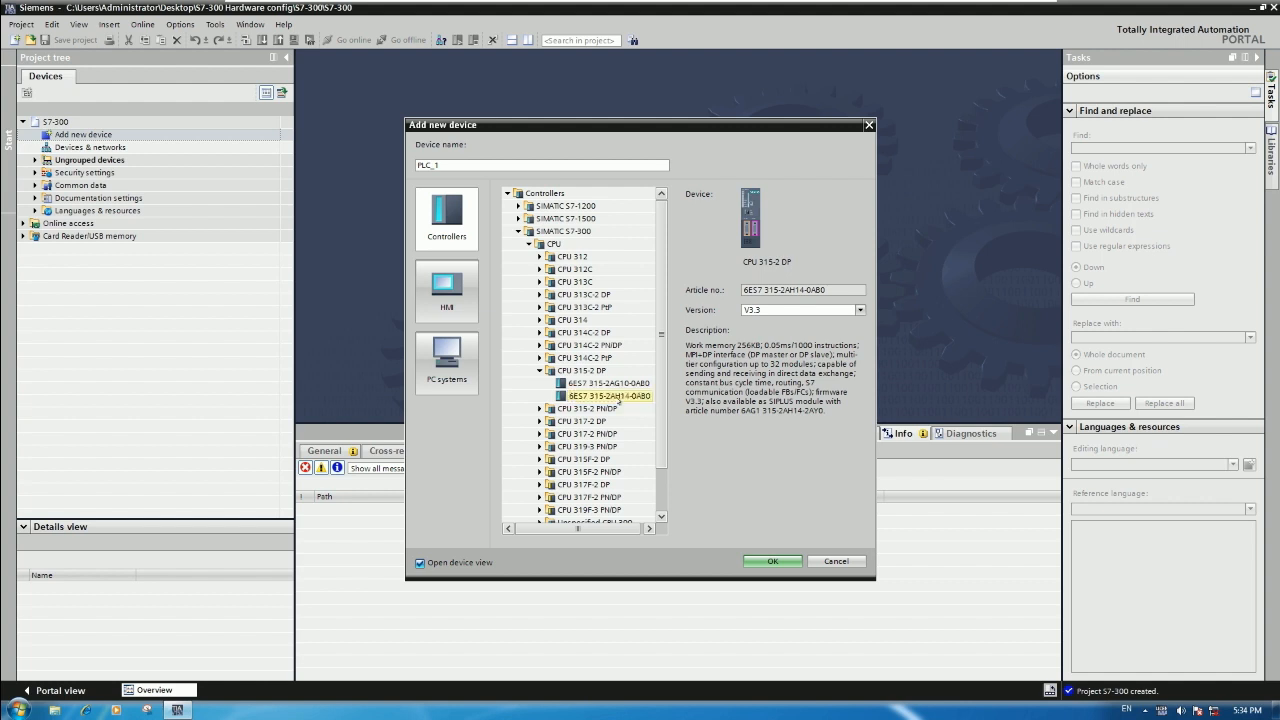
left_click(859, 310)
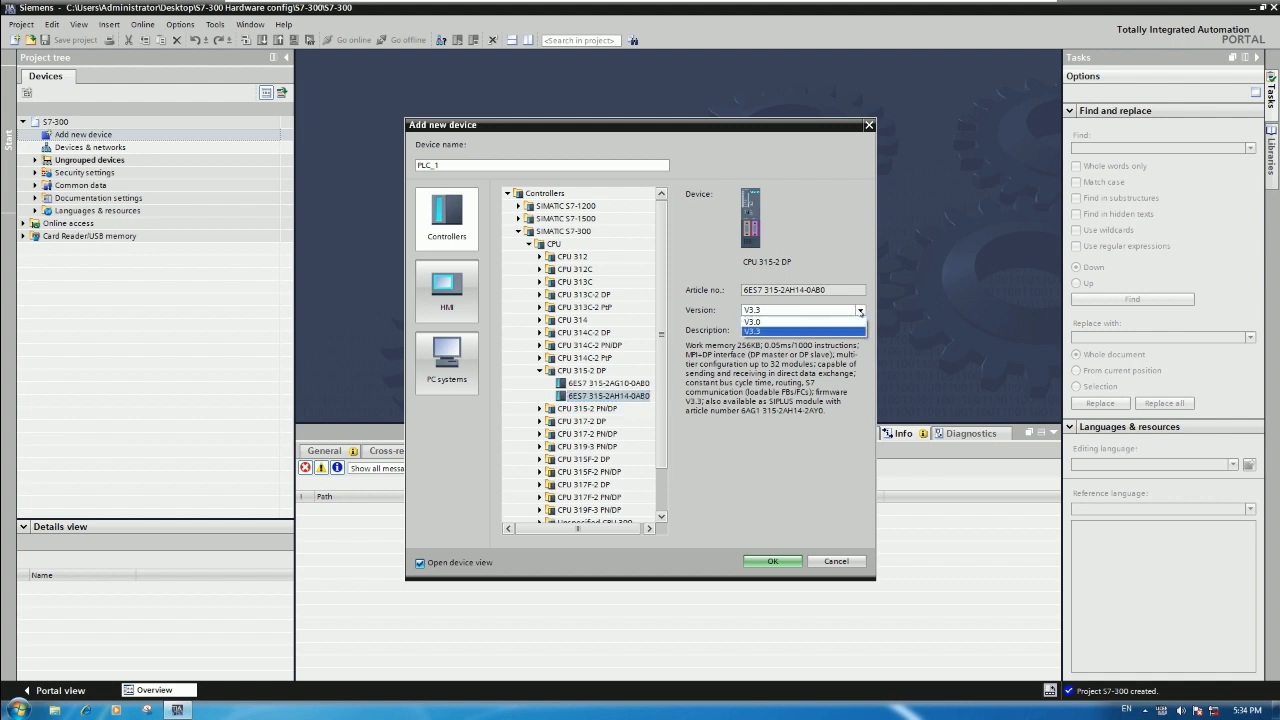
left_click(757, 333)
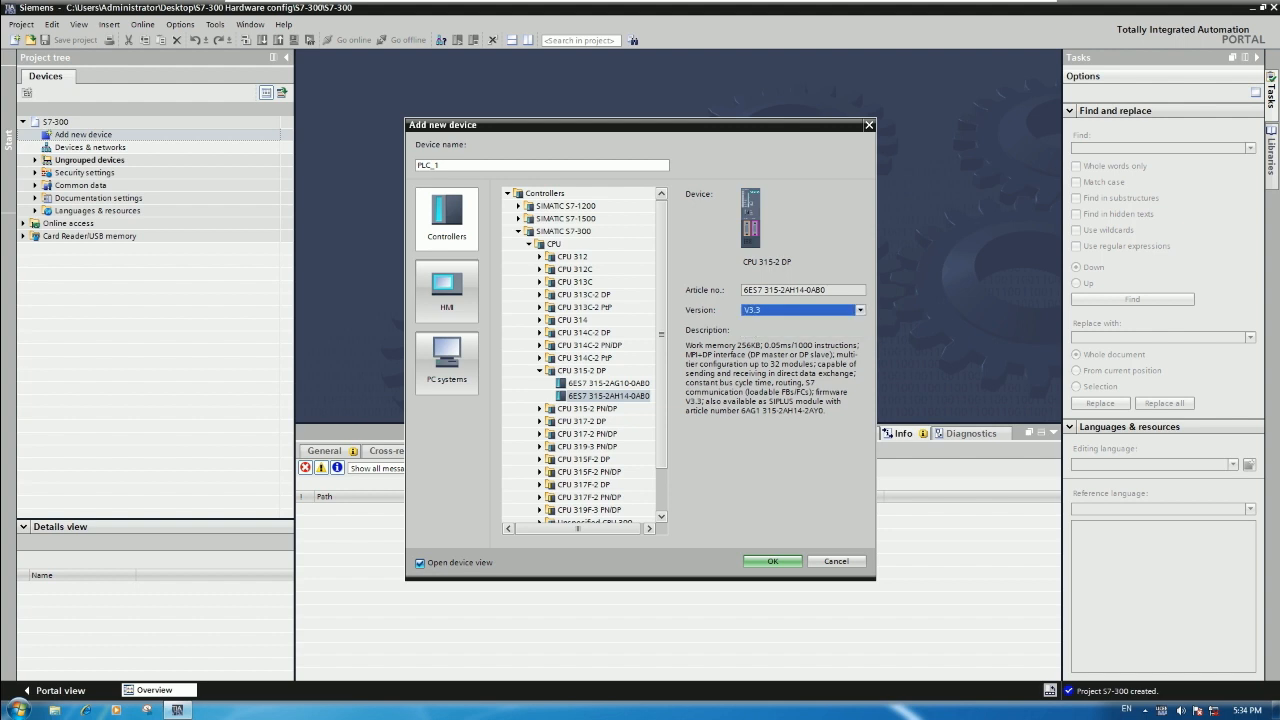
left_click(787, 310)
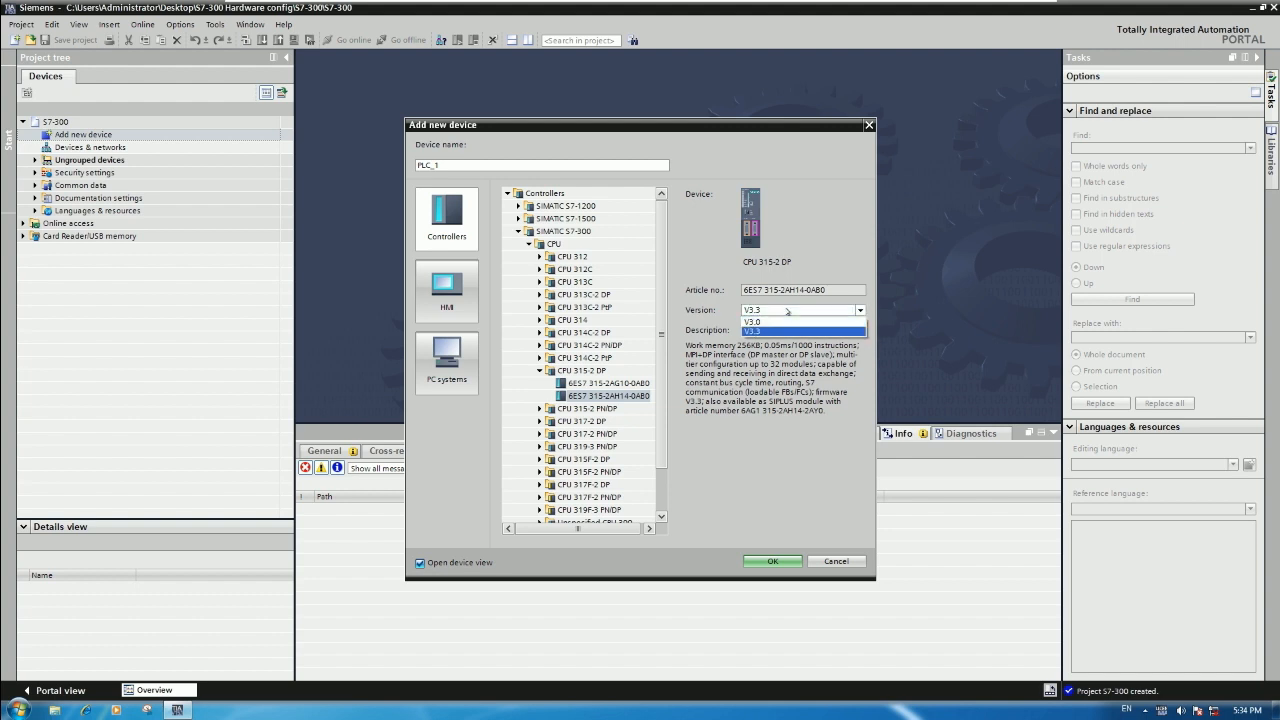
left_click(766, 331)
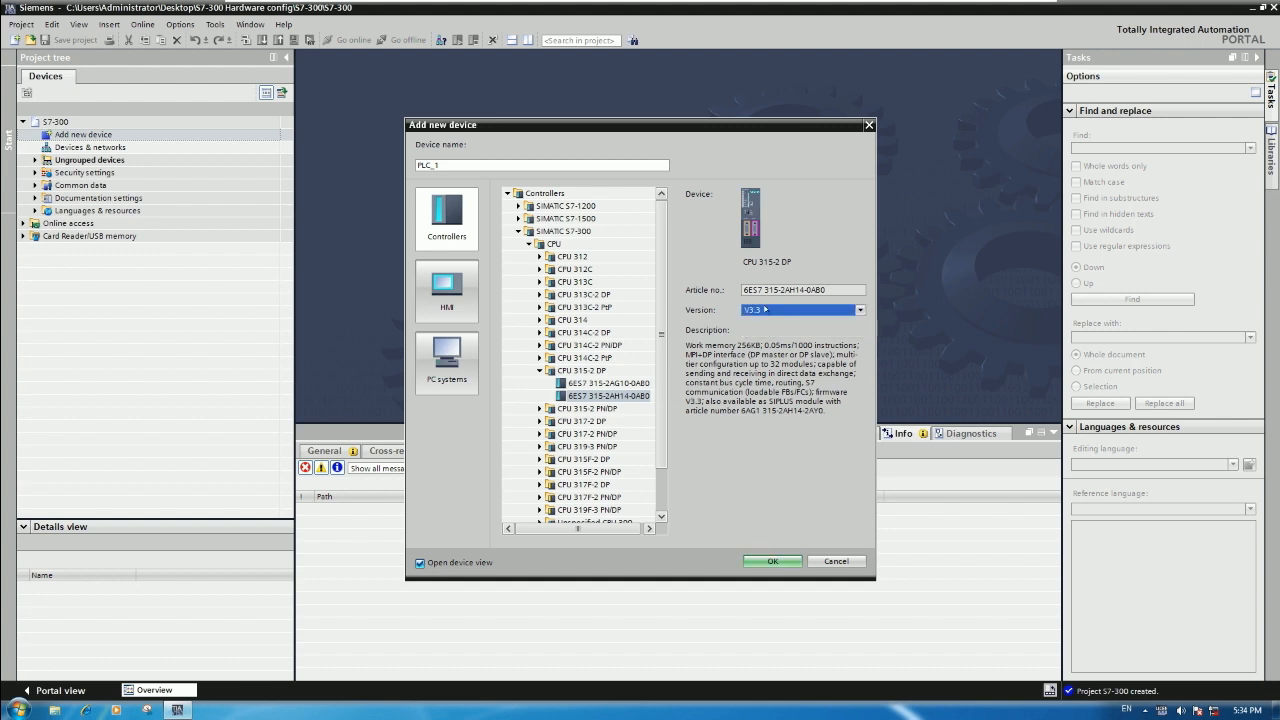
left_click(765, 310)
left_click(756, 331)
left_click(773, 561)
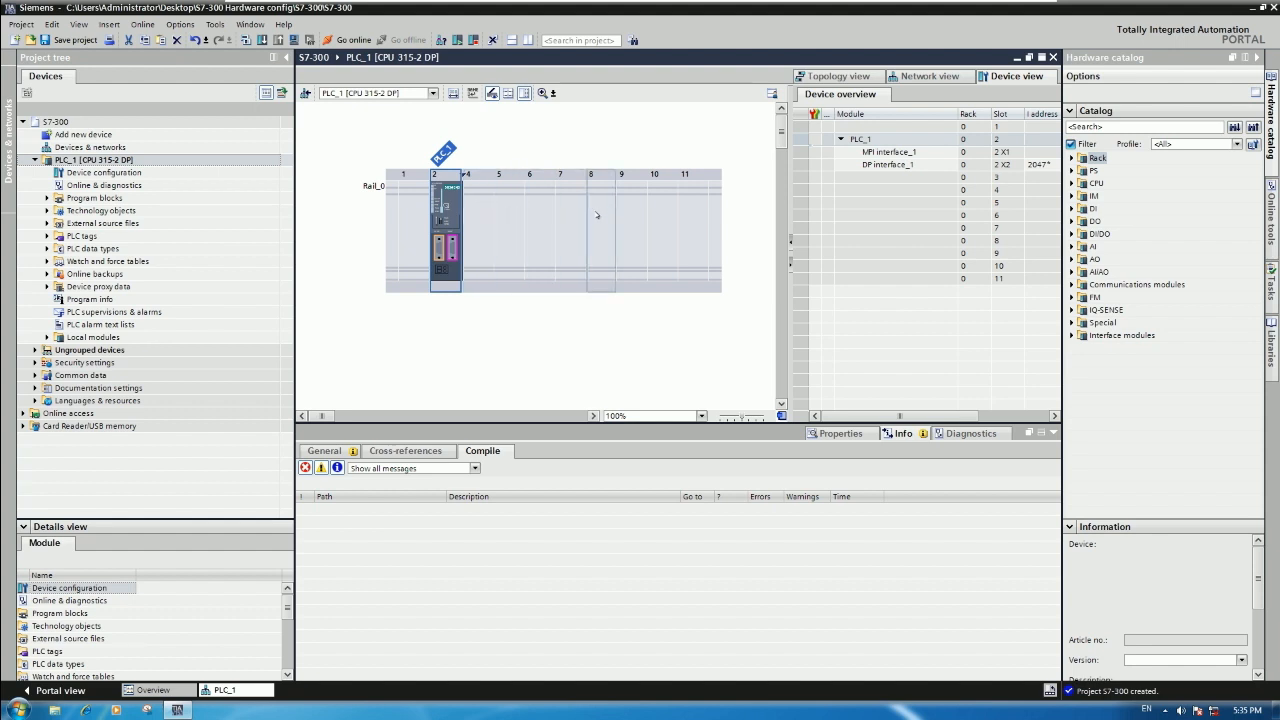
Select slot 4, expand the DI modules in the catalog, and check the digital input module's article number on the PowerPoint slide.
left_click(478, 220)
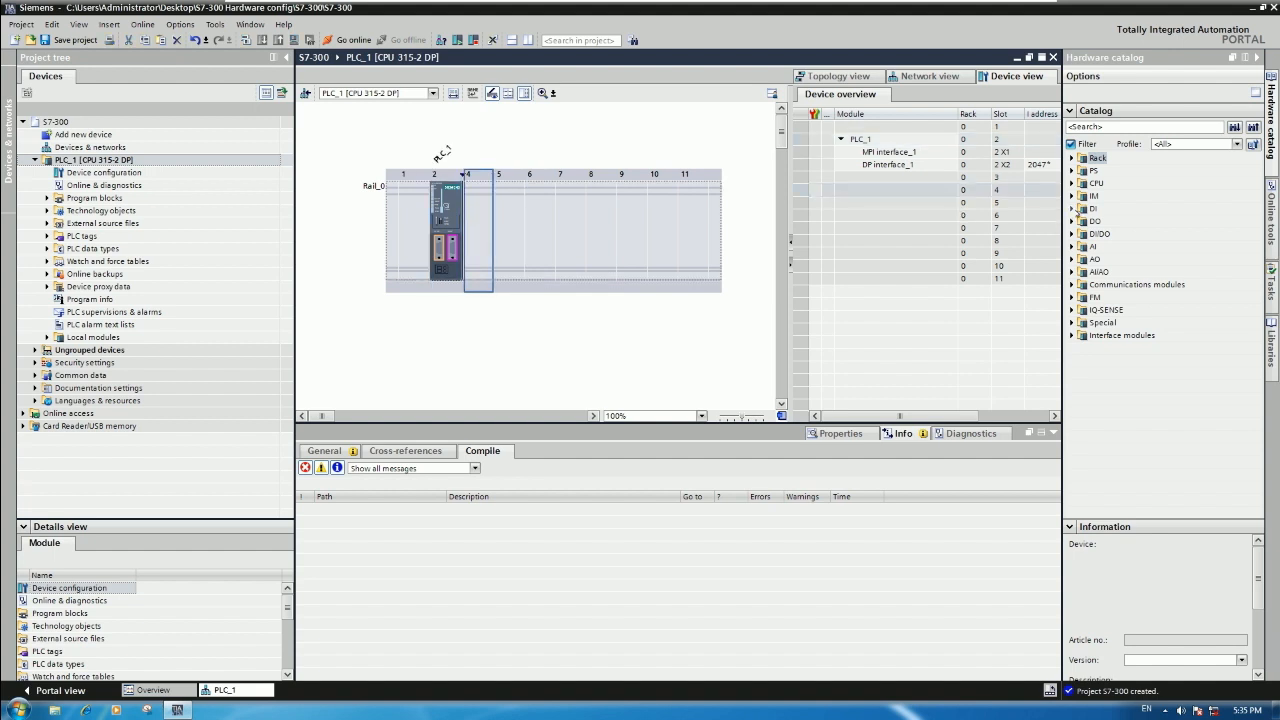
left_click(1074, 208)
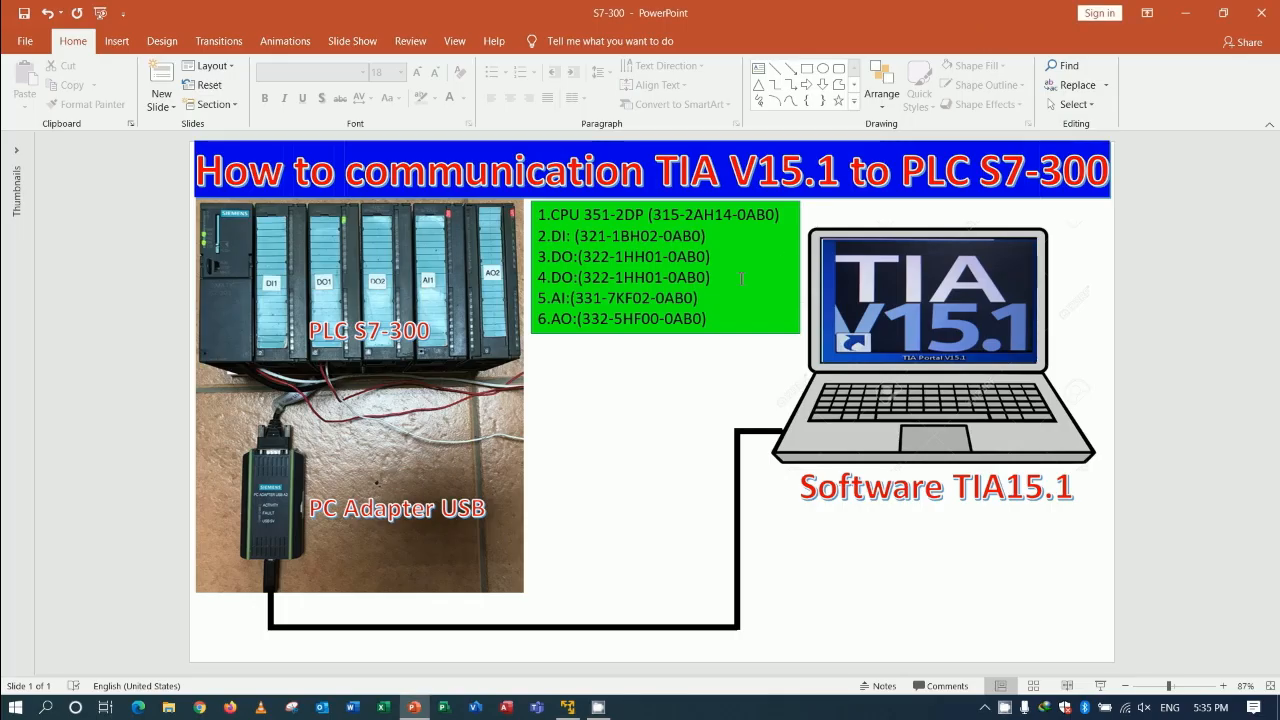
left_click_drag(714, 239, 552, 237)
left_click(622, 379)
left_click(659, 236)
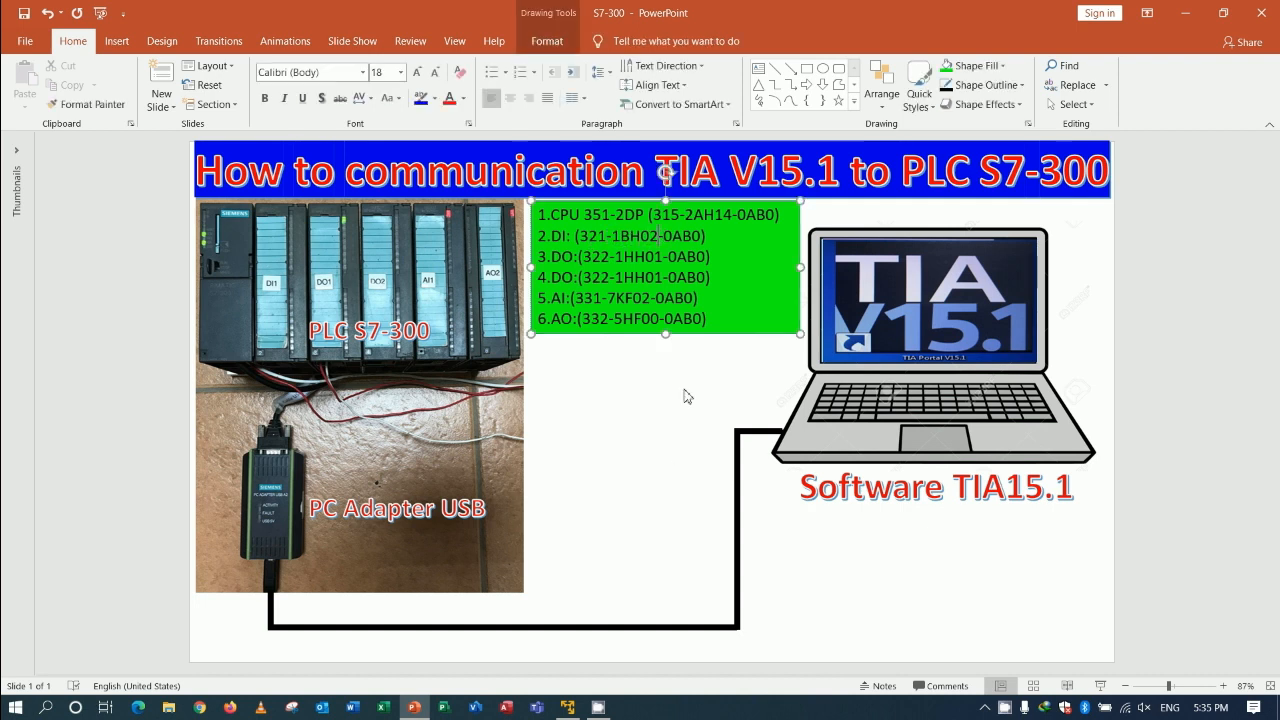
left_click(648, 488)
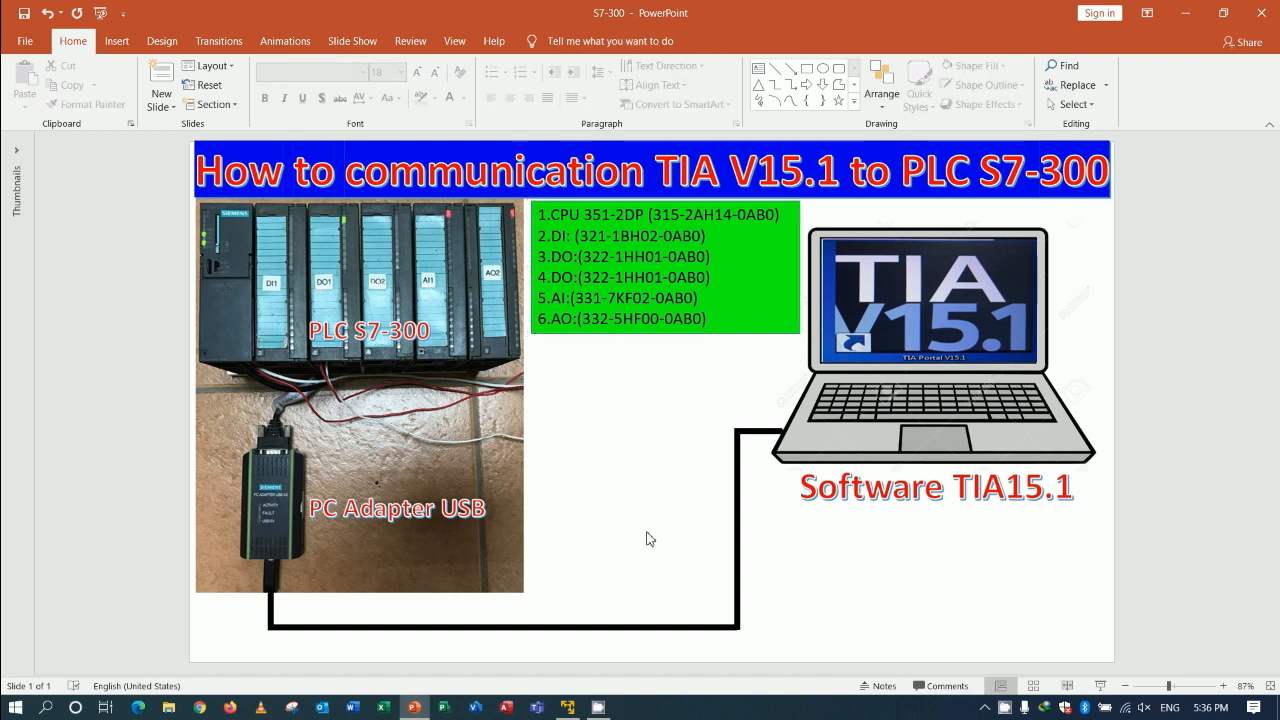
left_click(578, 708)
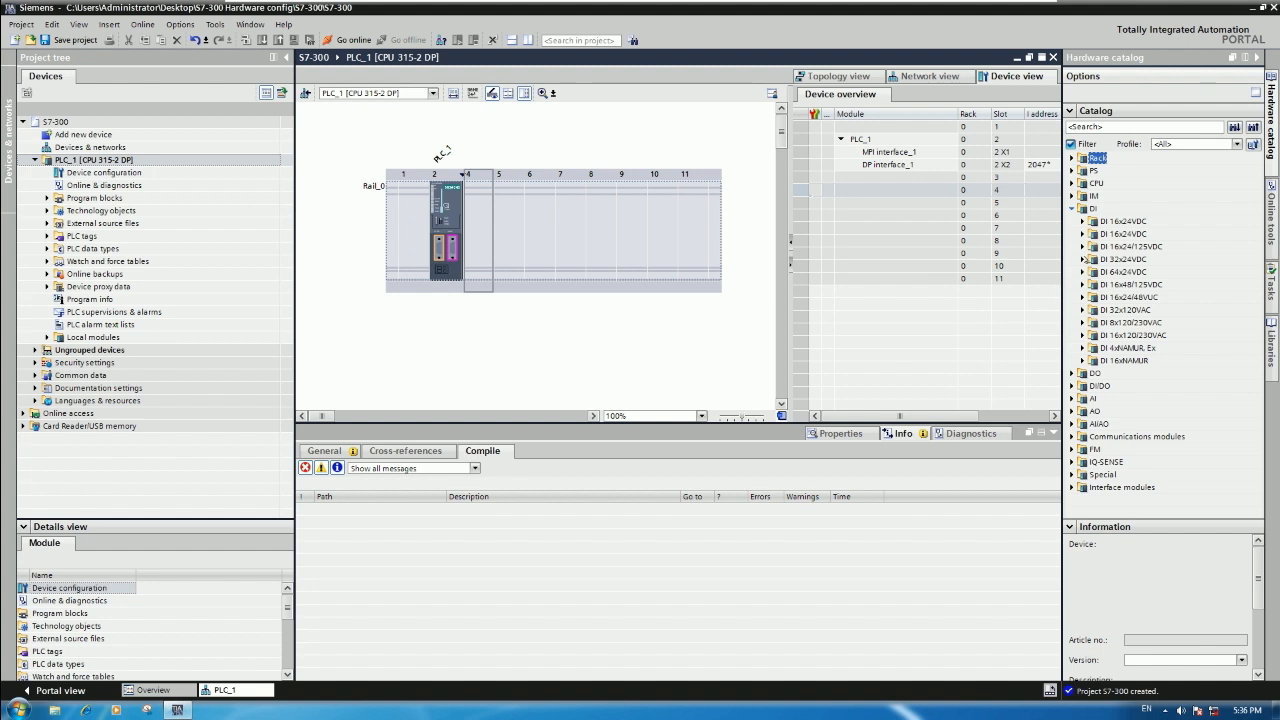
Insert the DI 16x24VDC module 6ES7 321-1BH02-0AA0 into slot 4 of the rack.
left_click(1084, 222)
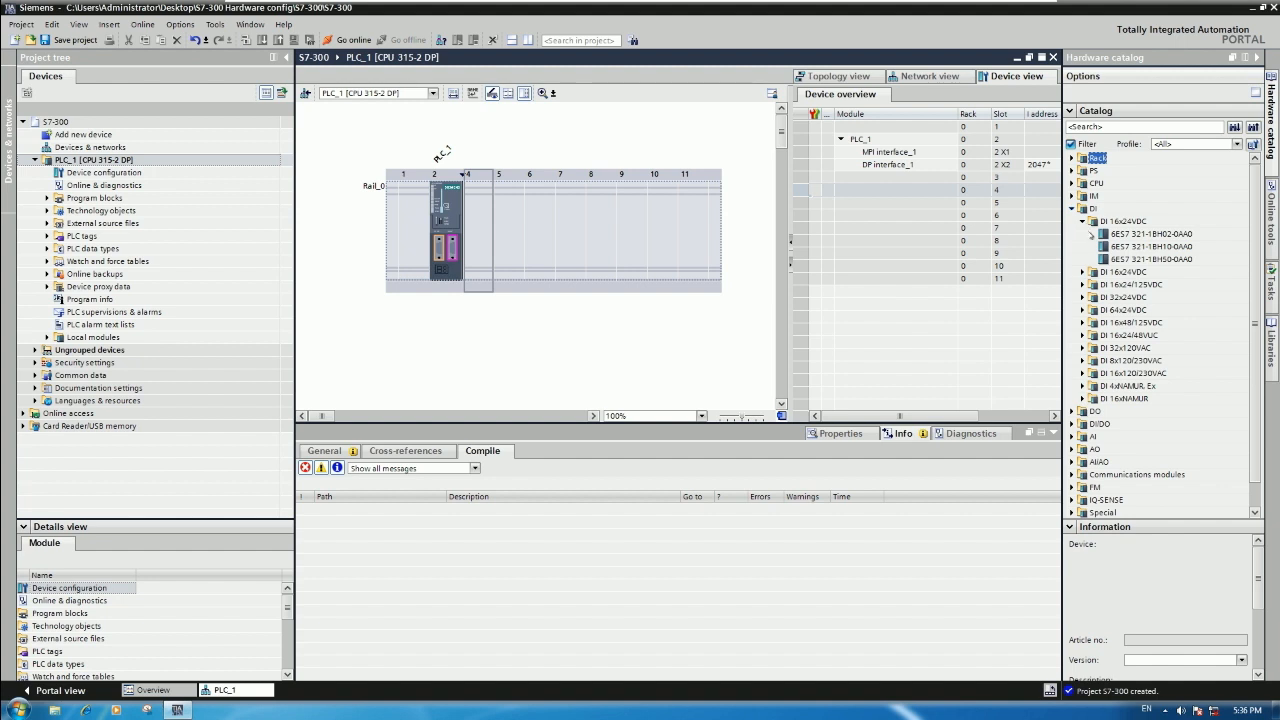
left_click(1108, 234)
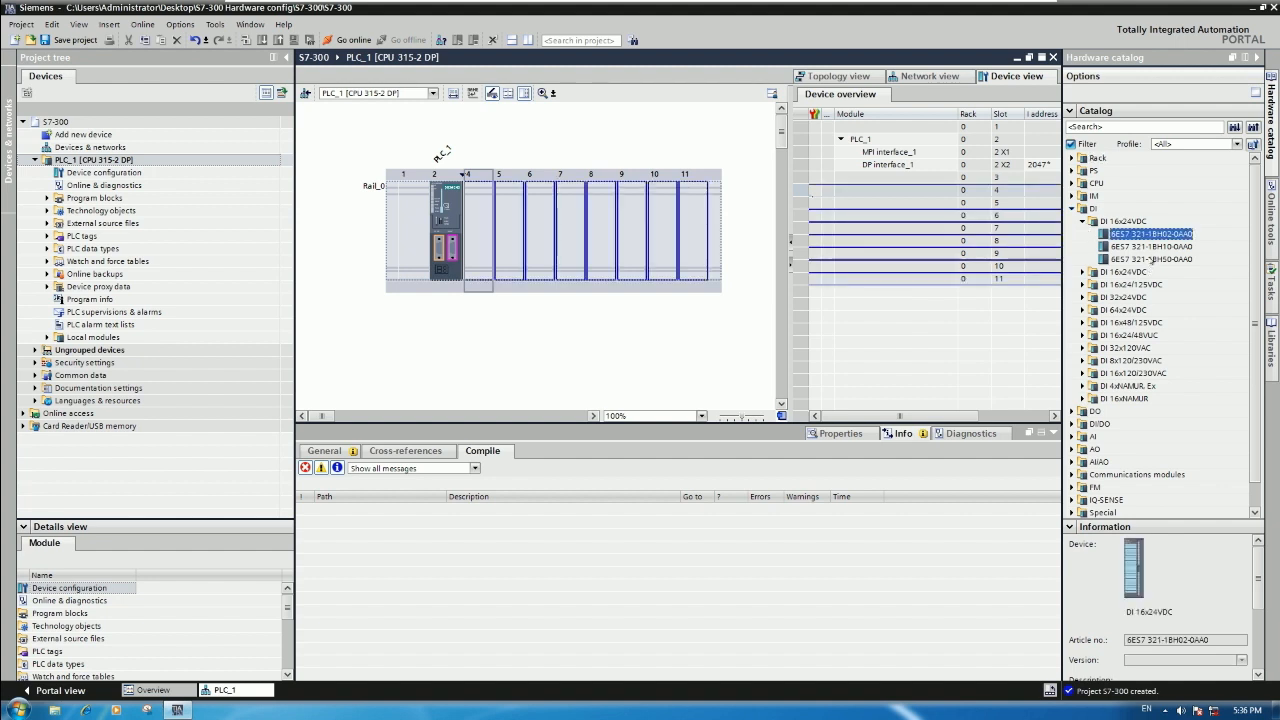
left_click_drag(1170, 234, 481, 232)
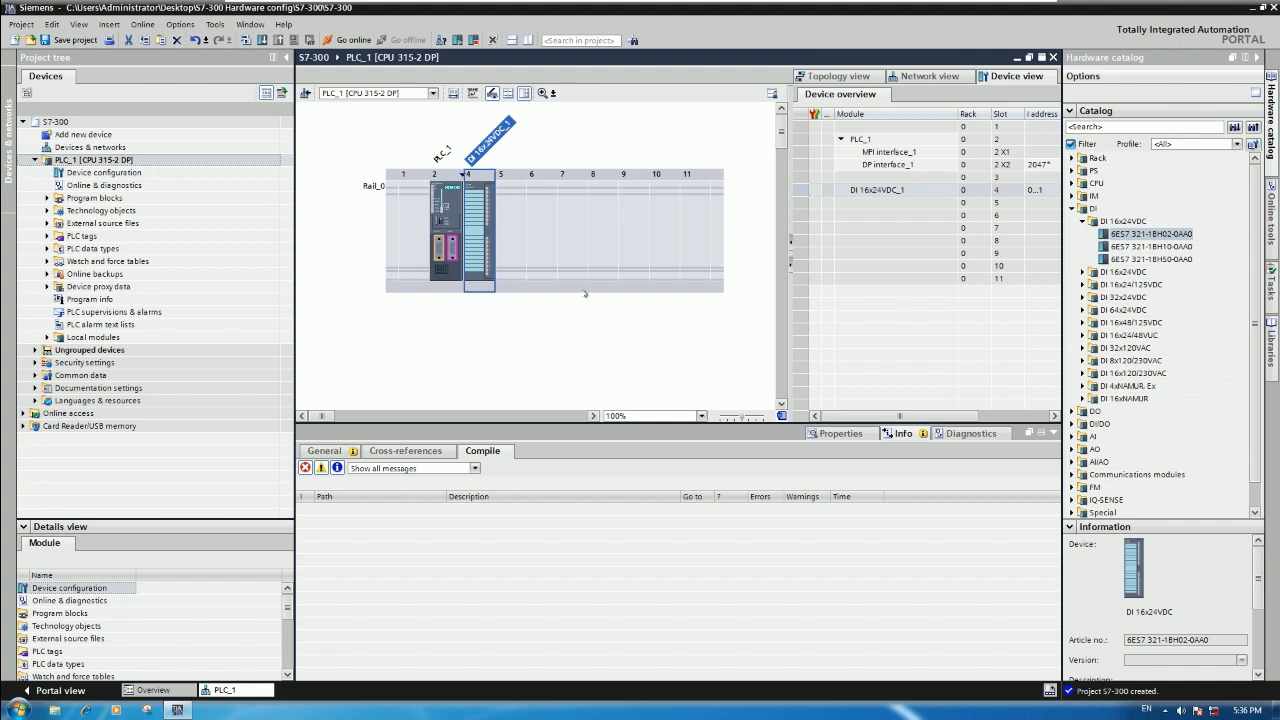
Check the first digital output module's article number on the PowerPoint slide, and return to the virtual machine.
mouse_move(927, 6)
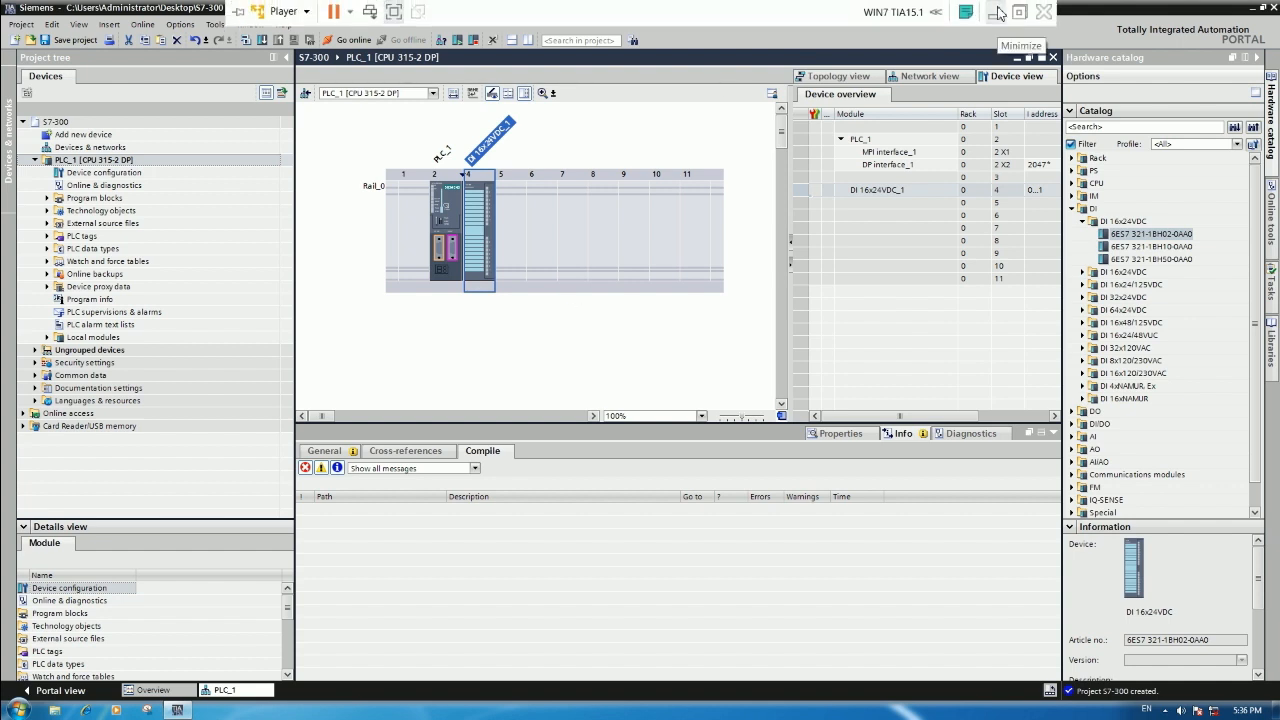
left_click(999, 13)
left_click_drag(584, 256, 710, 257)
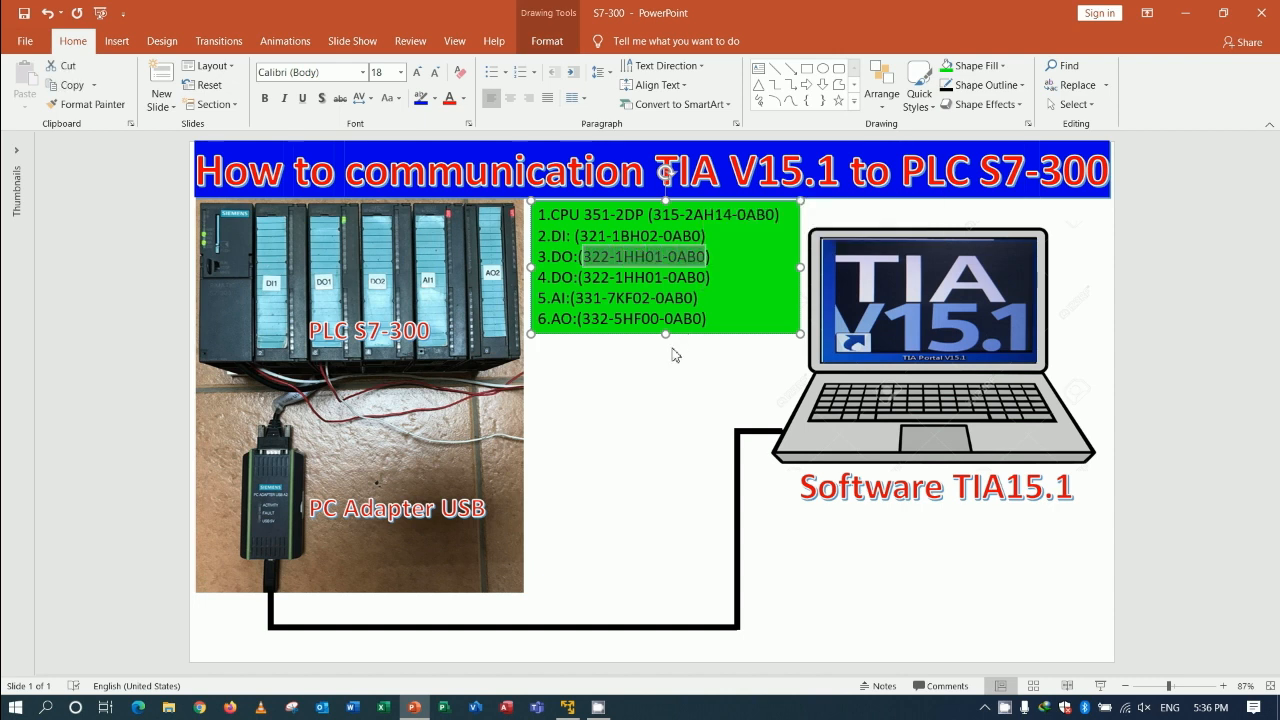
left_click(669, 363)
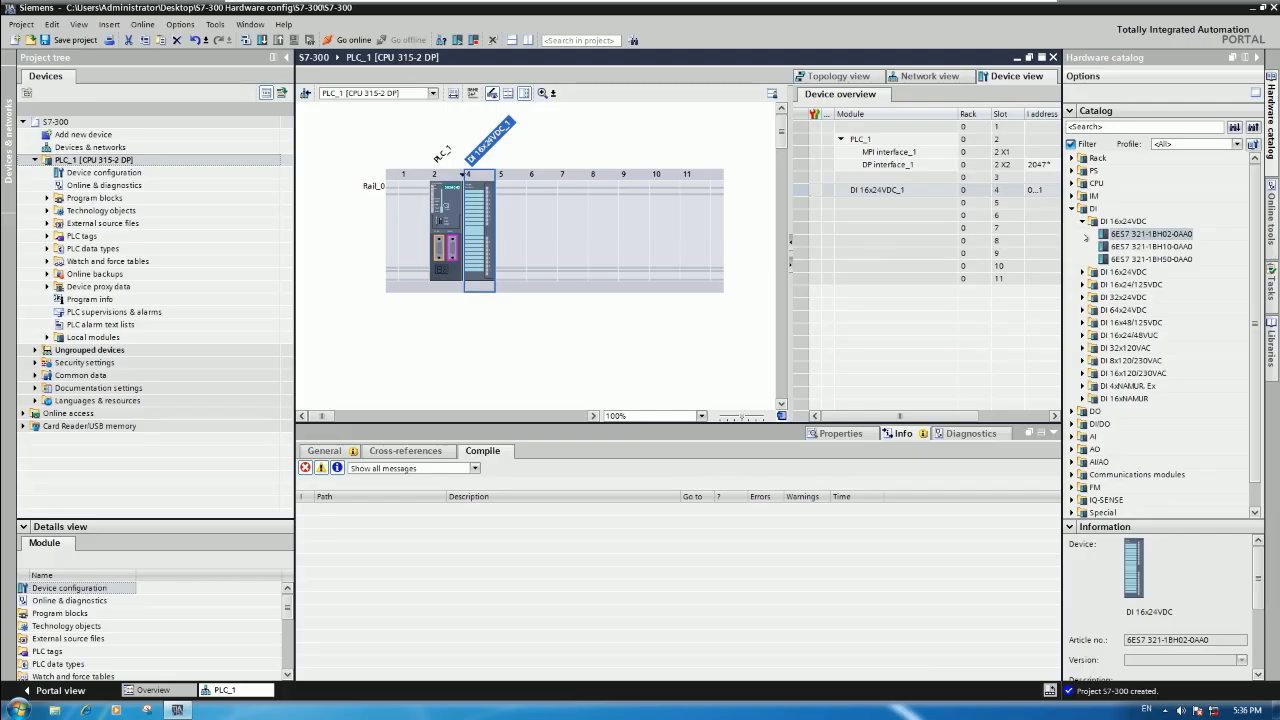
Collapse the DI modules and look through the DO module folders in the hardware catalog for article number 322-1HH01.
left_click(1082, 222)
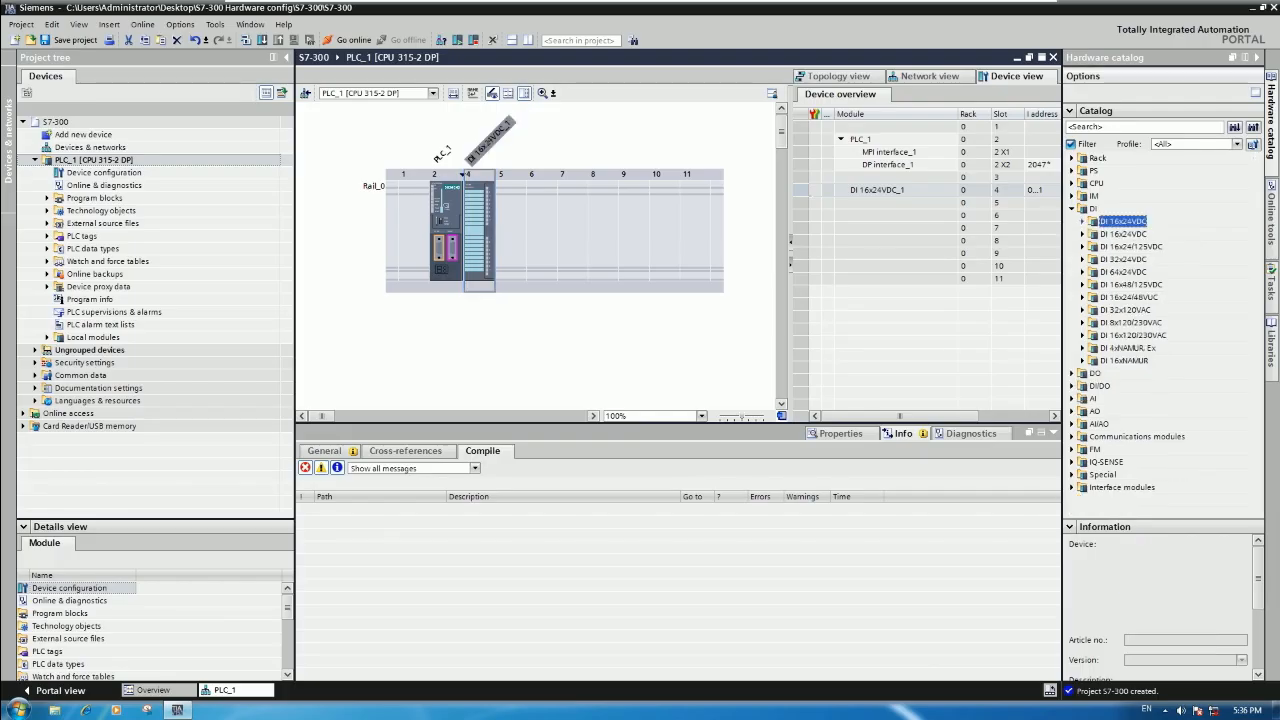
left_click(1072, 209)
left_click(1073, 221)
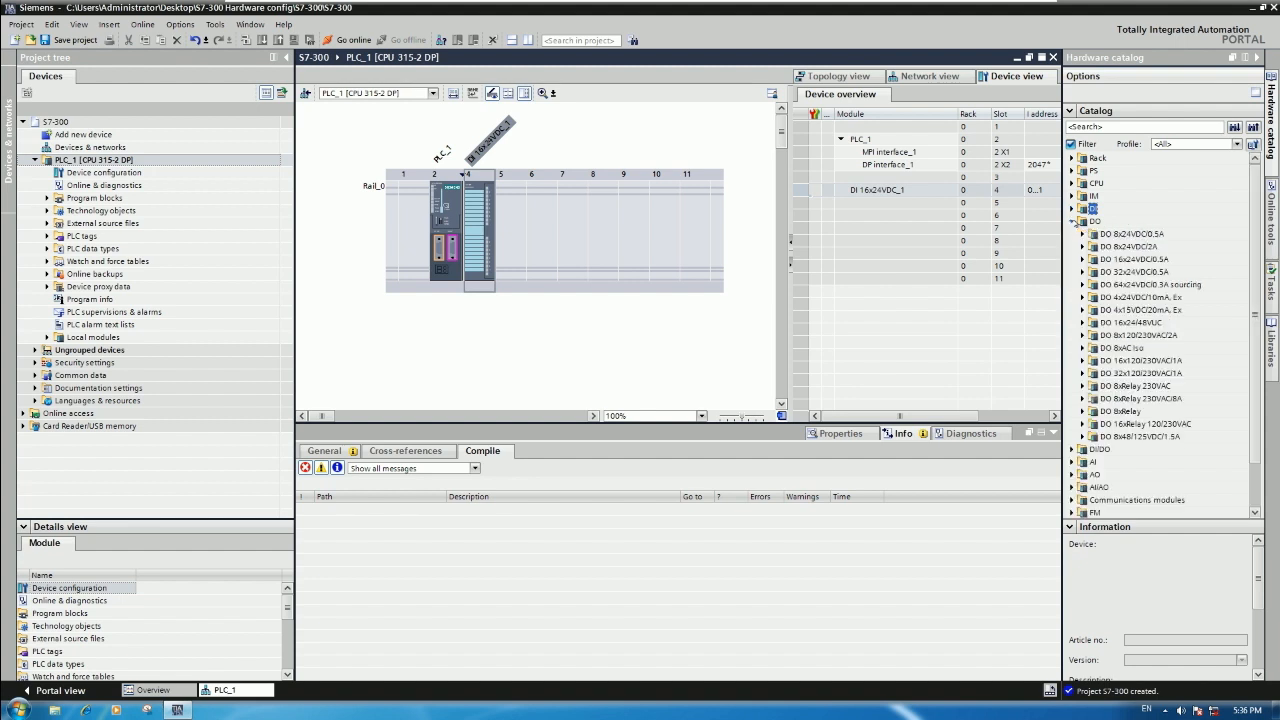
left_click(1081, 246)
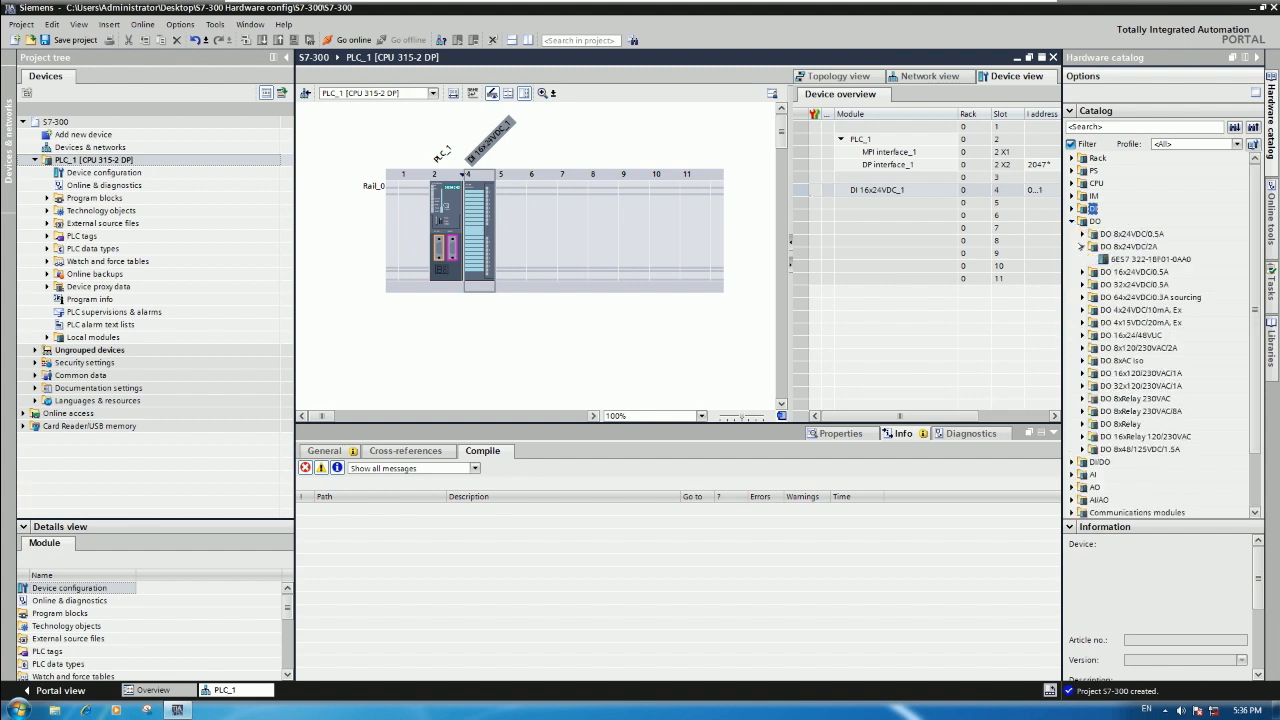
left_click(1082, 272)
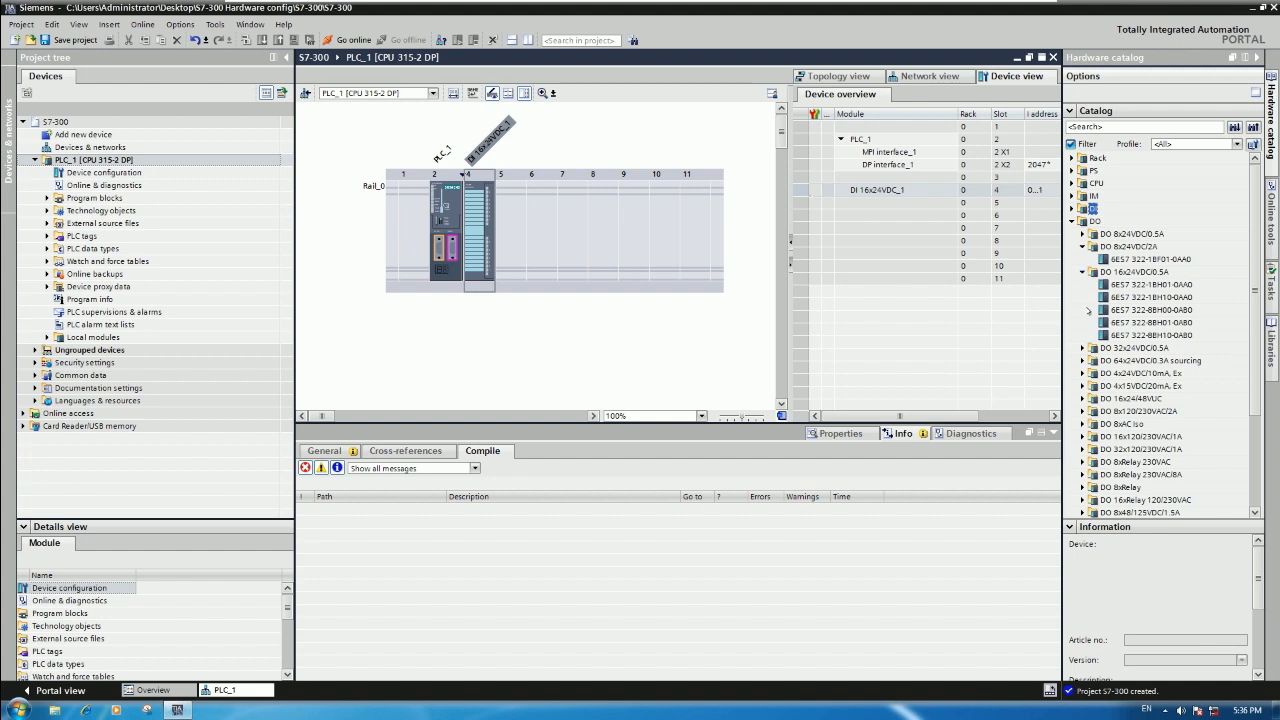
left_click(1083, 347)
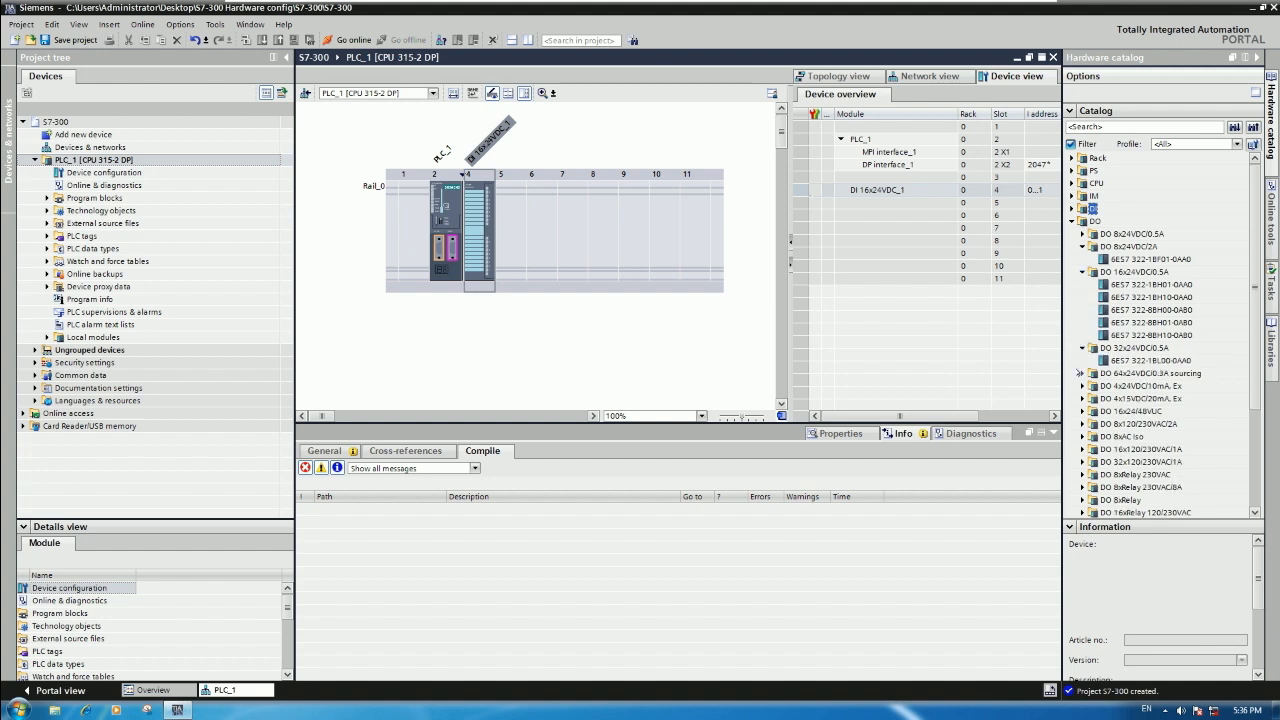
scroll(1110, 342, "down", 1)
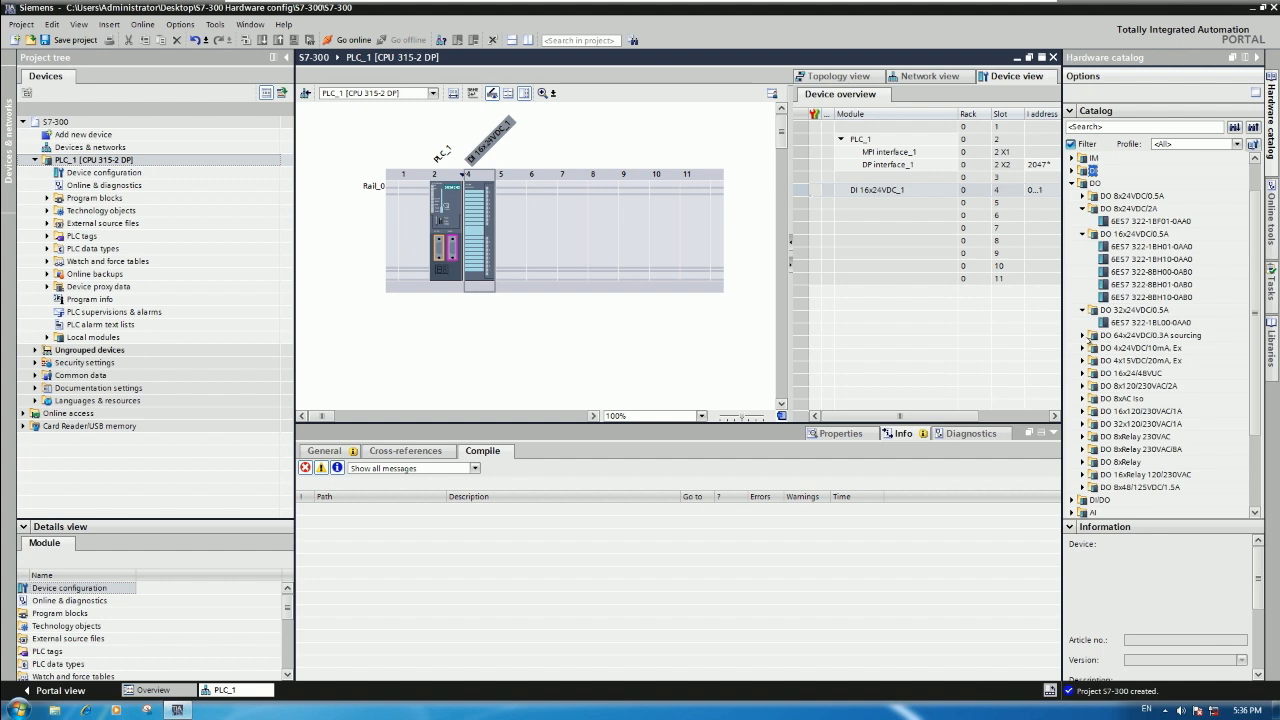
left_click(1083, 336)
left_click(1084, 373)
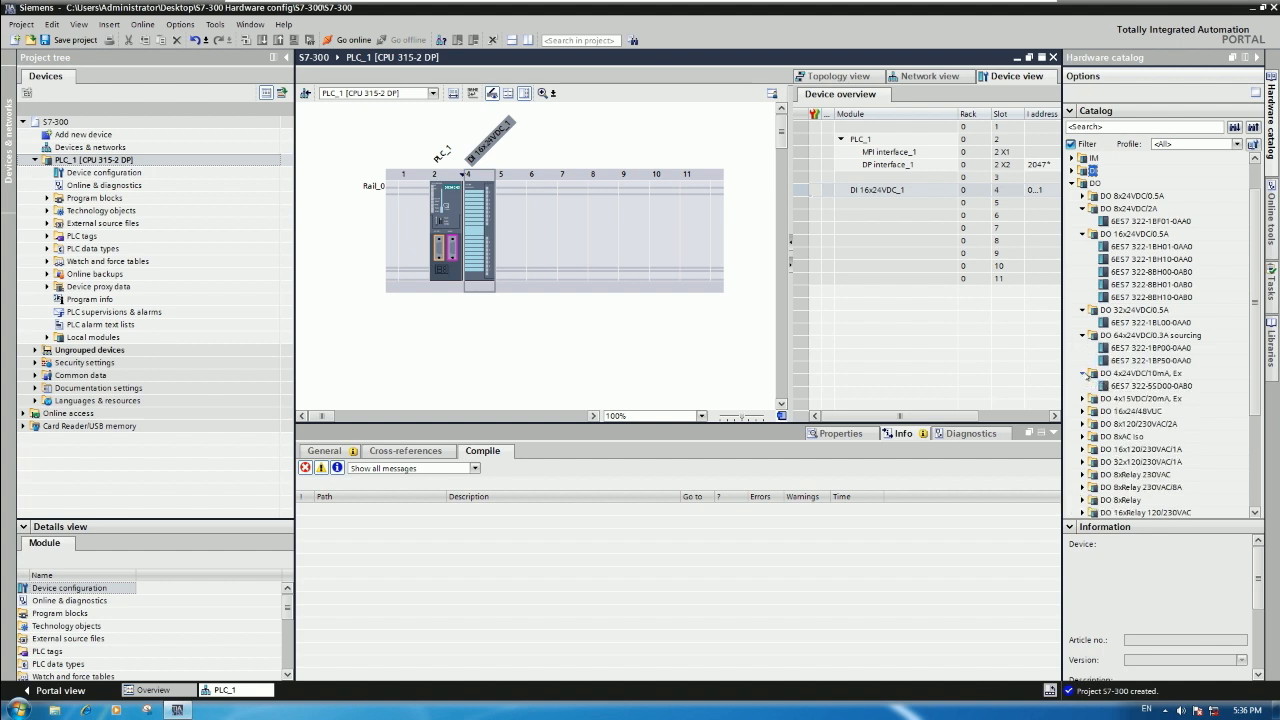
left_click(1084, 398)
scroll(1100, 380, "down", 2)
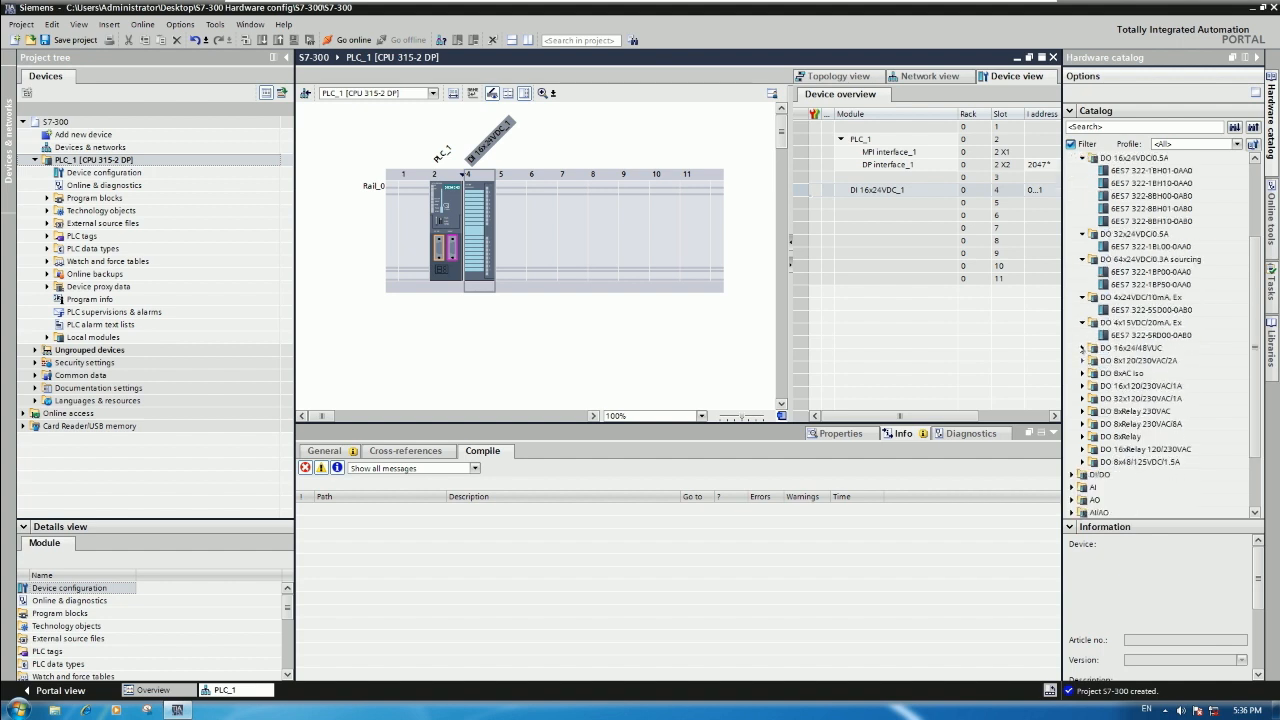
left_click(1083, 348)
left_click(1083, 373)
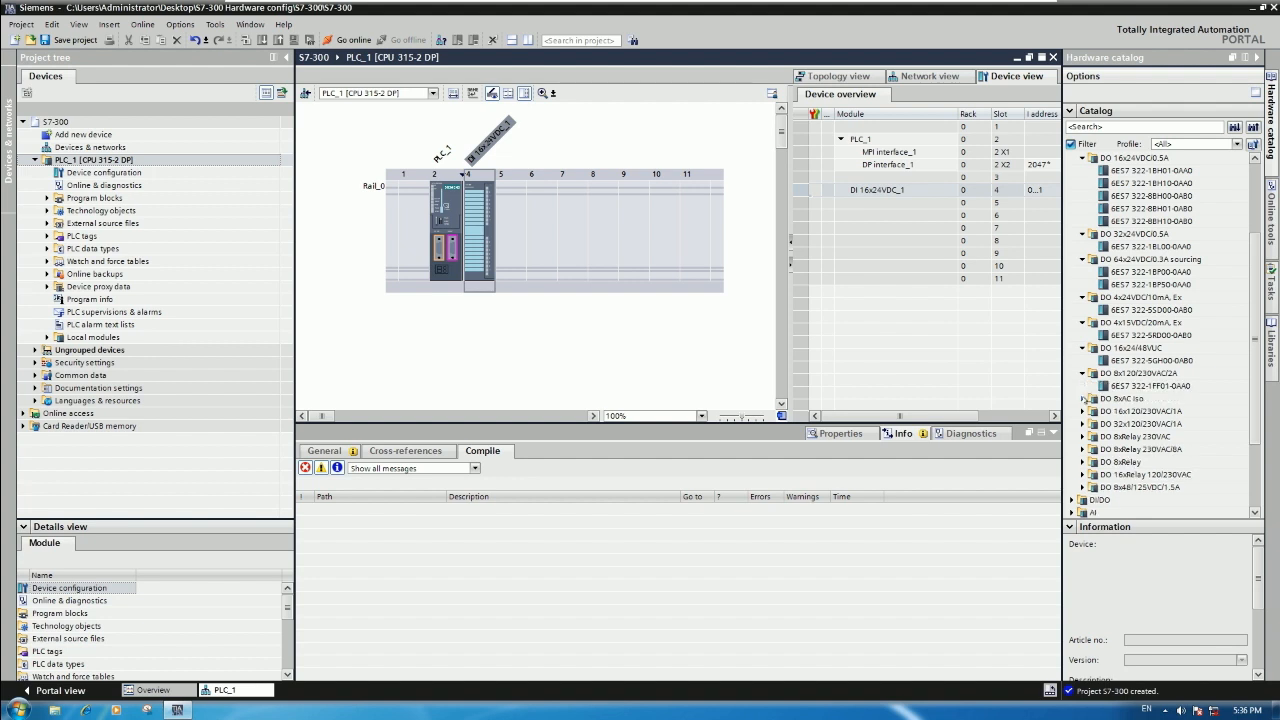
left_click(1084, 398)
scroll(1121, 378, "down", 2)
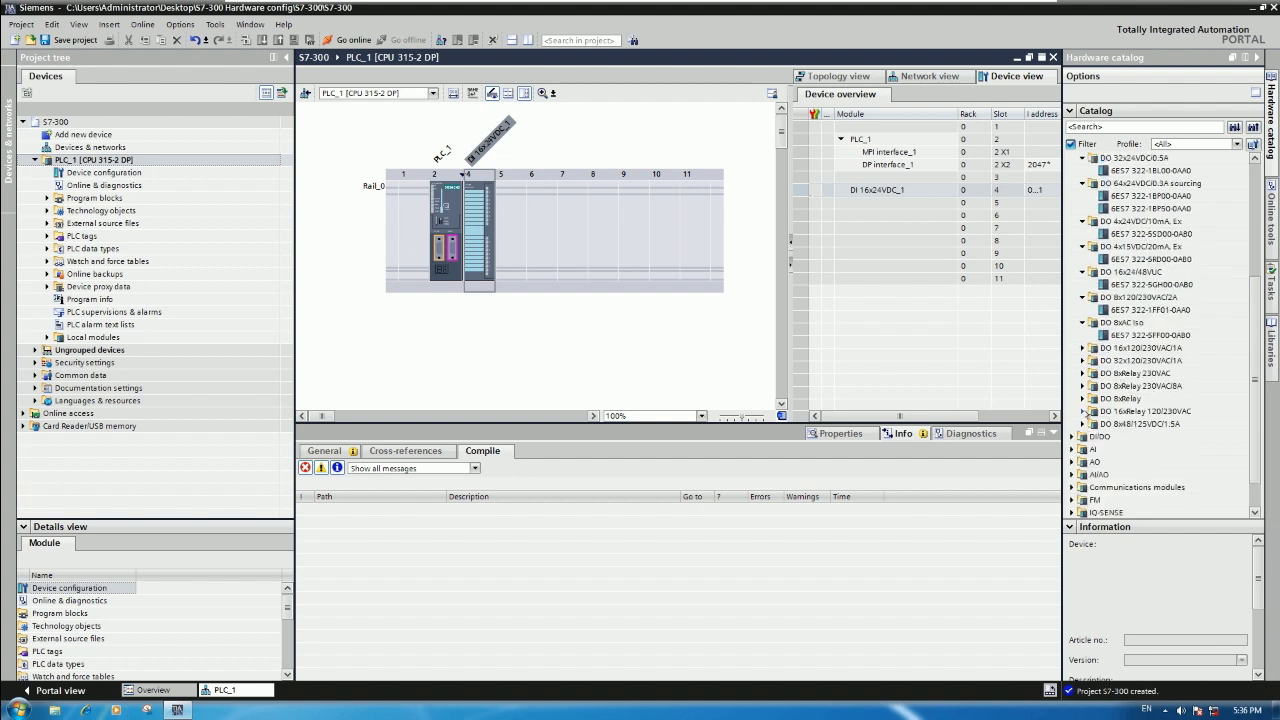
Locate the DO 16xRelay 120/230VAC module 6ES7 322-1HH01-0AA0 in the hardware catalog and compare its article number with the PowerPoint slide.
left_click(1083, 424)
left_click(1082, 411)
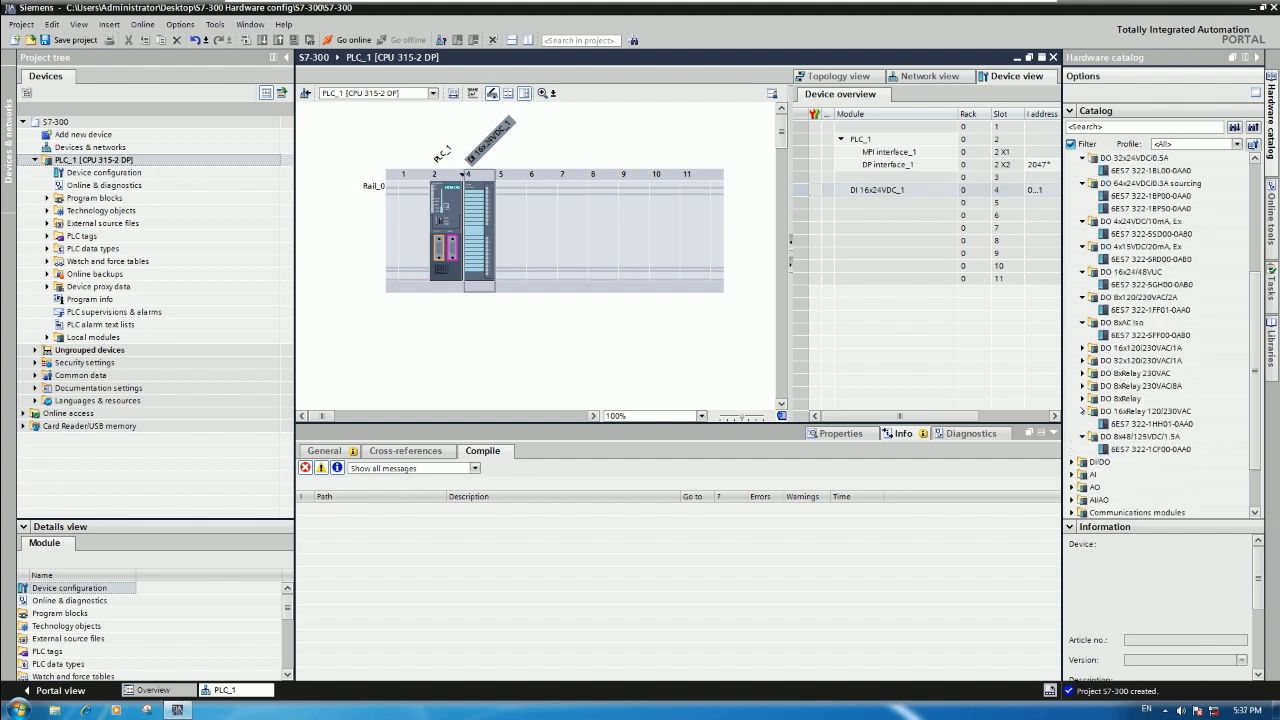
left_click(1180, 425)
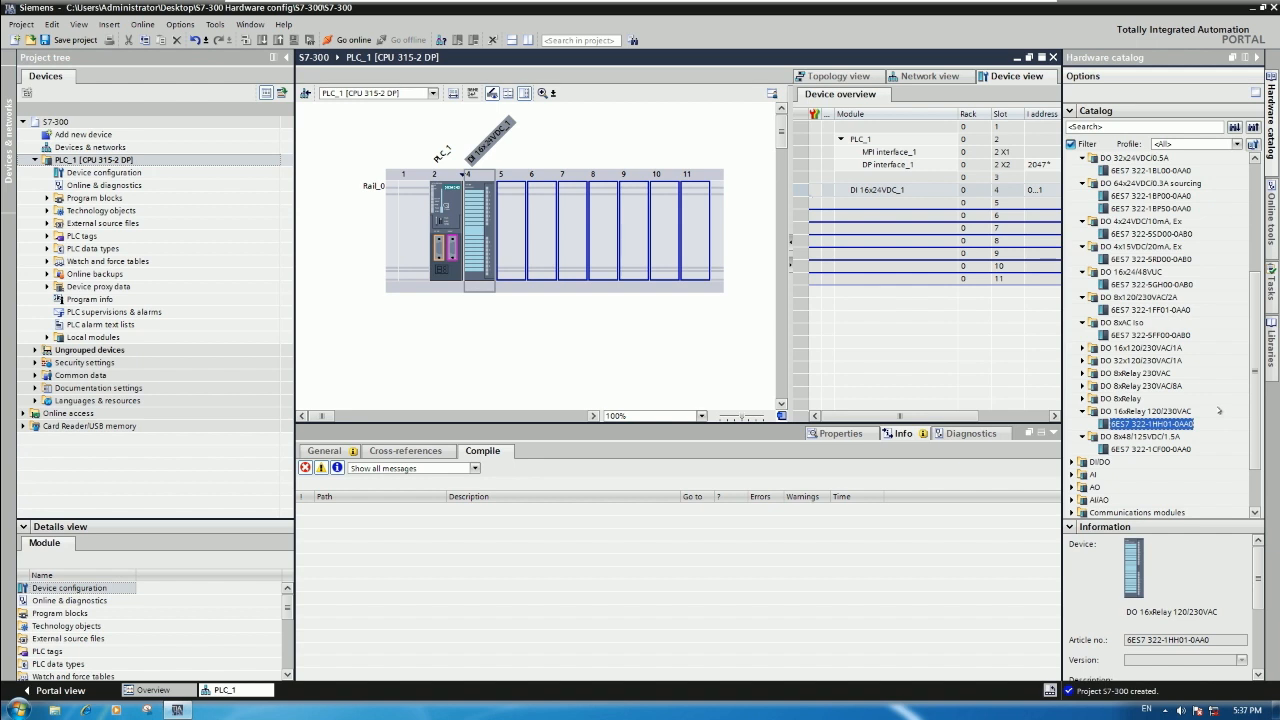
mouse_move(890, 4)
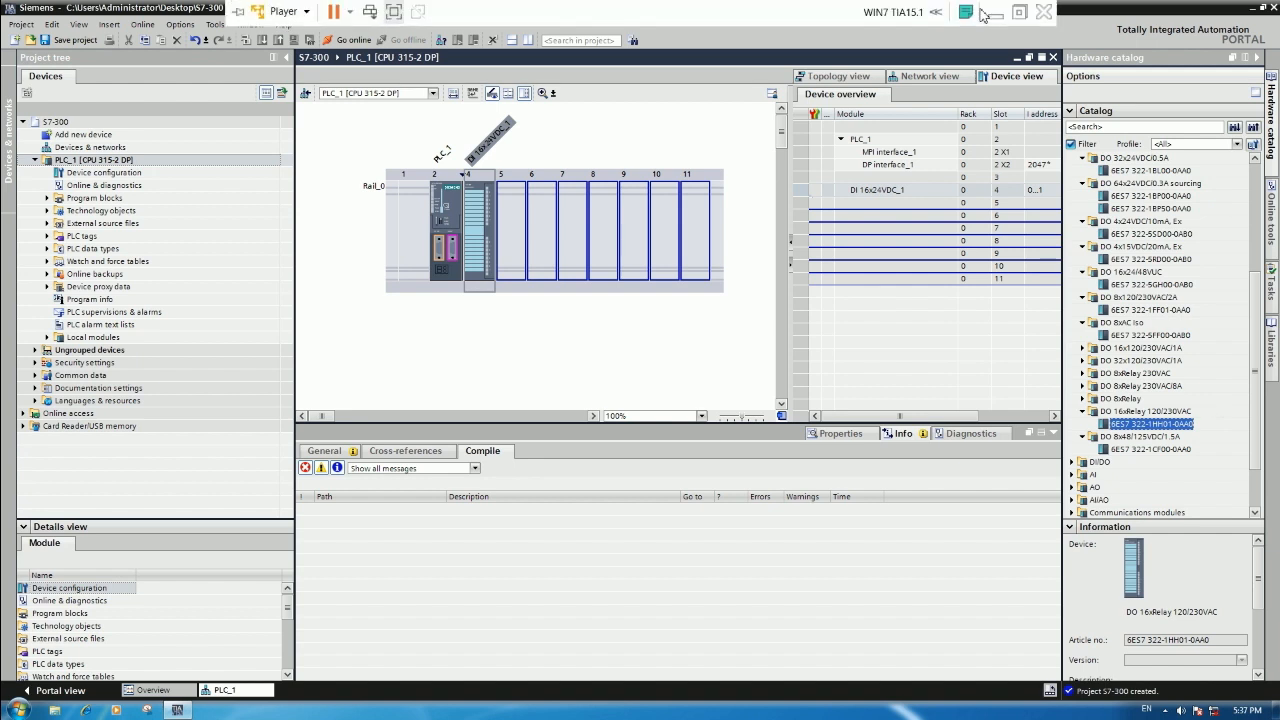
left_click(991, 11)
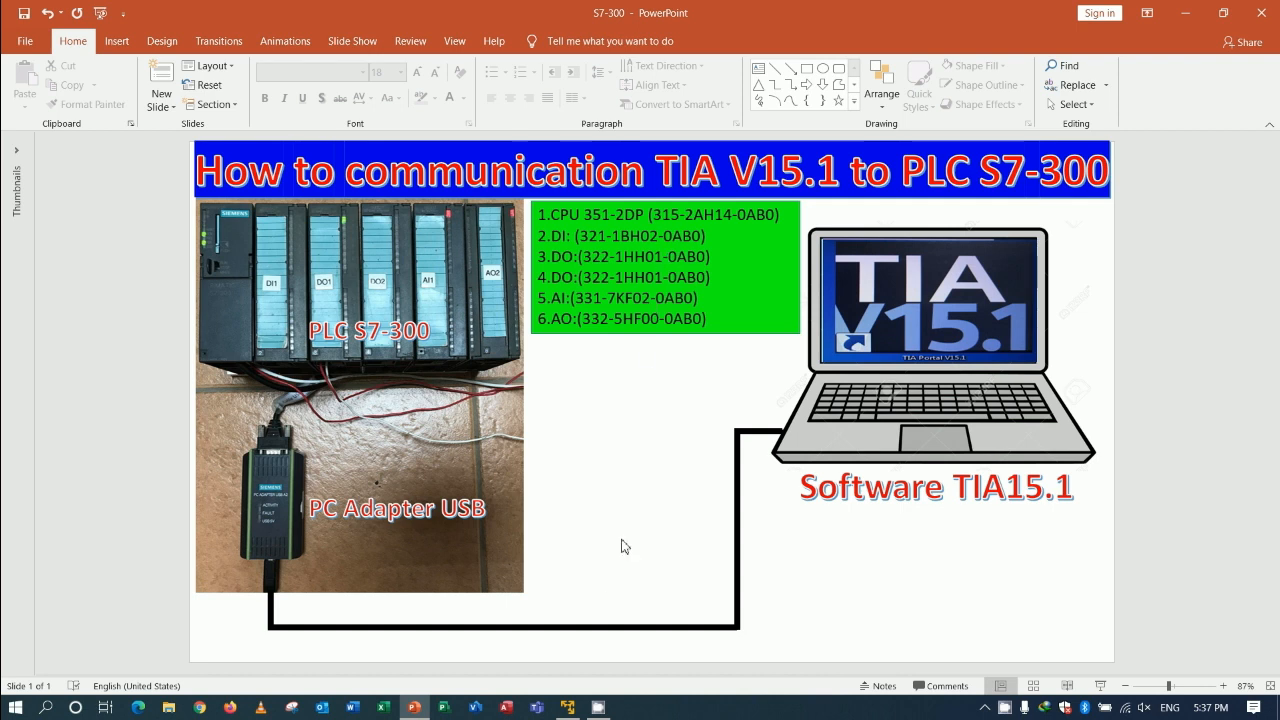
left_click(568, 707)
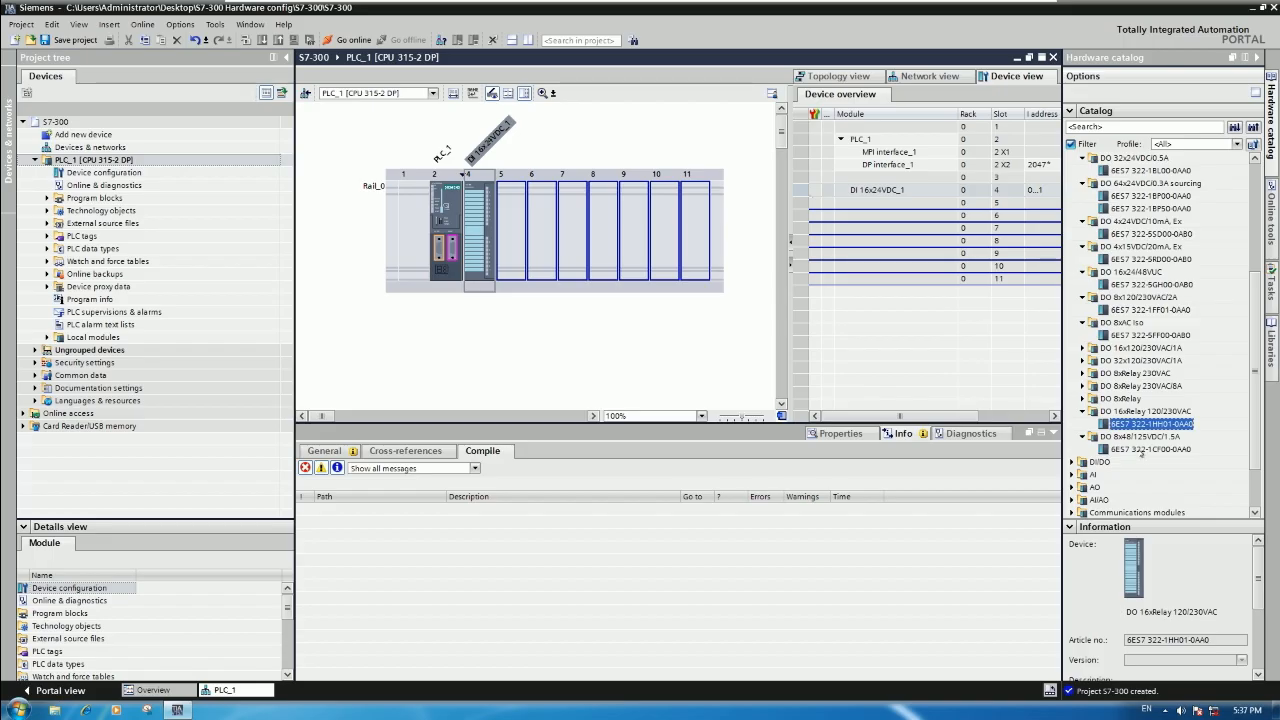
Insert two DO 16xRelay 120/230VAC modules, article number 6ES7 322-1HH01-0AA0, into slots 5 and 6 of the rack.
left_click(1142, 448)
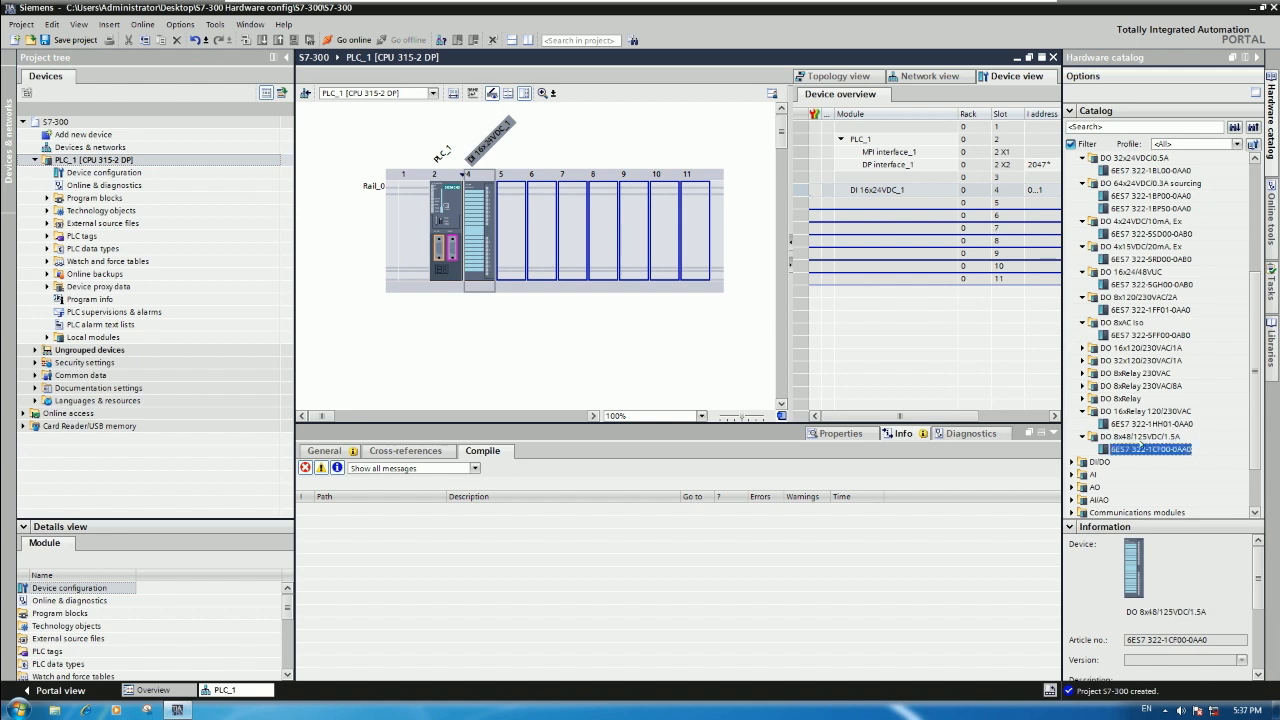
left_click(1160, 424)
left_click_drag(1152, 426, 535, 252)
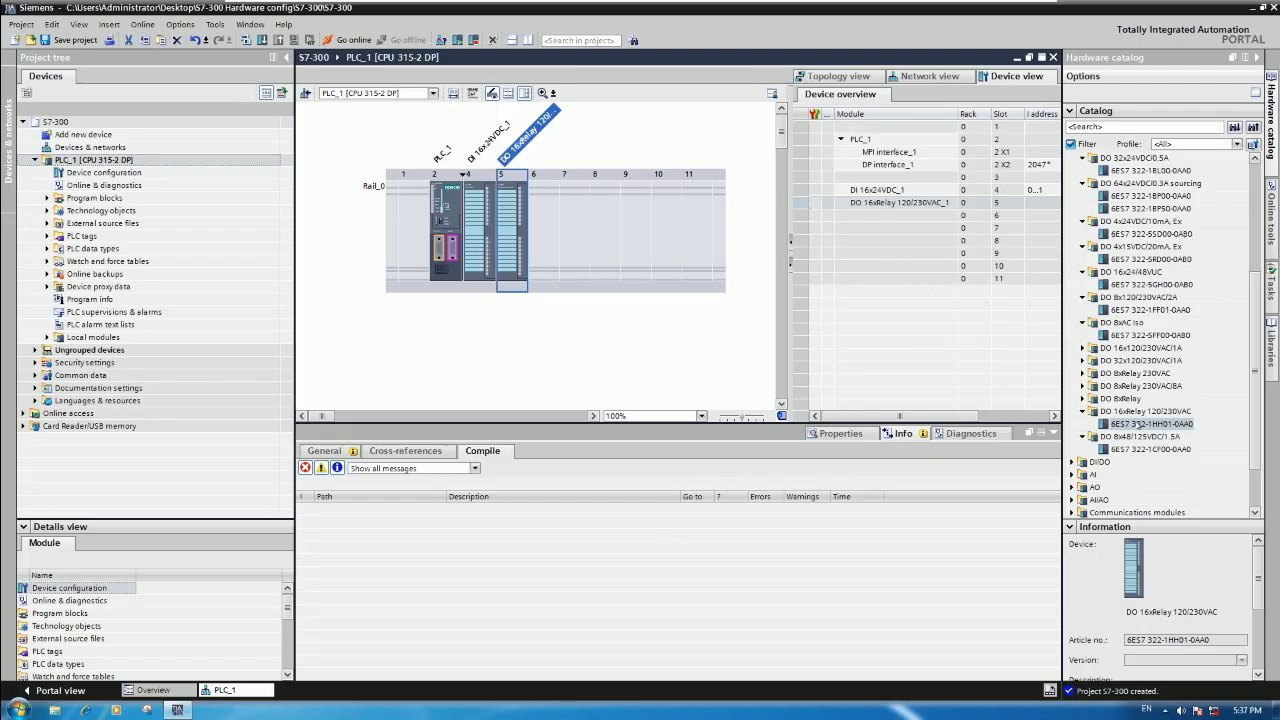
left_click_drag(1138, 425, 546, 256)
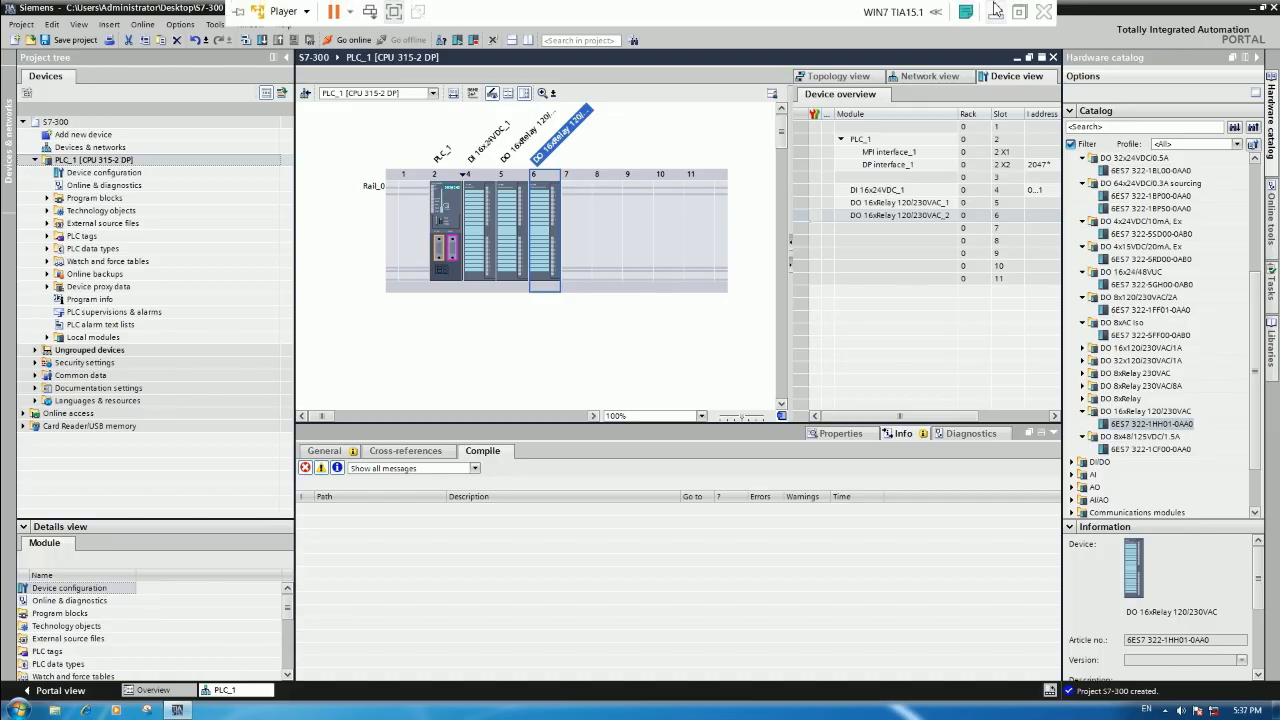
Check the analog input module's article number on the PowerPoint slide, and return to the virtual machine.
left_click(995, 10)
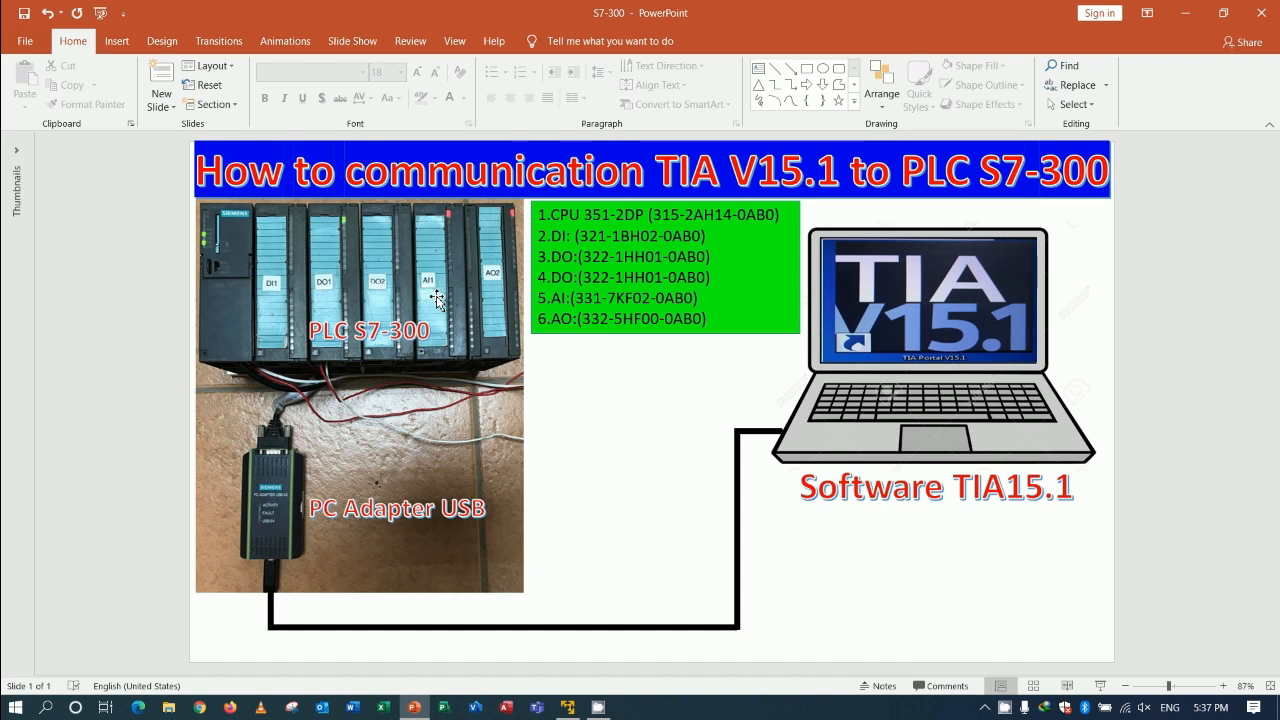
left_click_drag(584, 297, 677, 297)
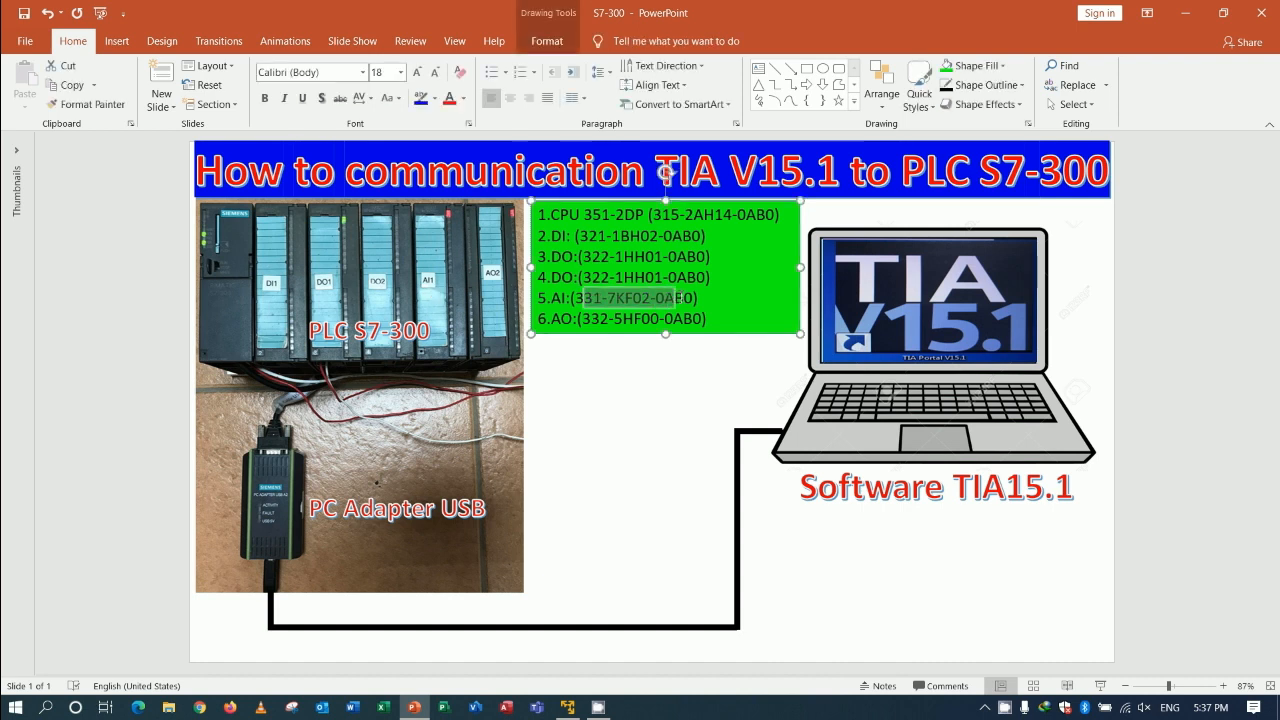
left_click(609, 297)
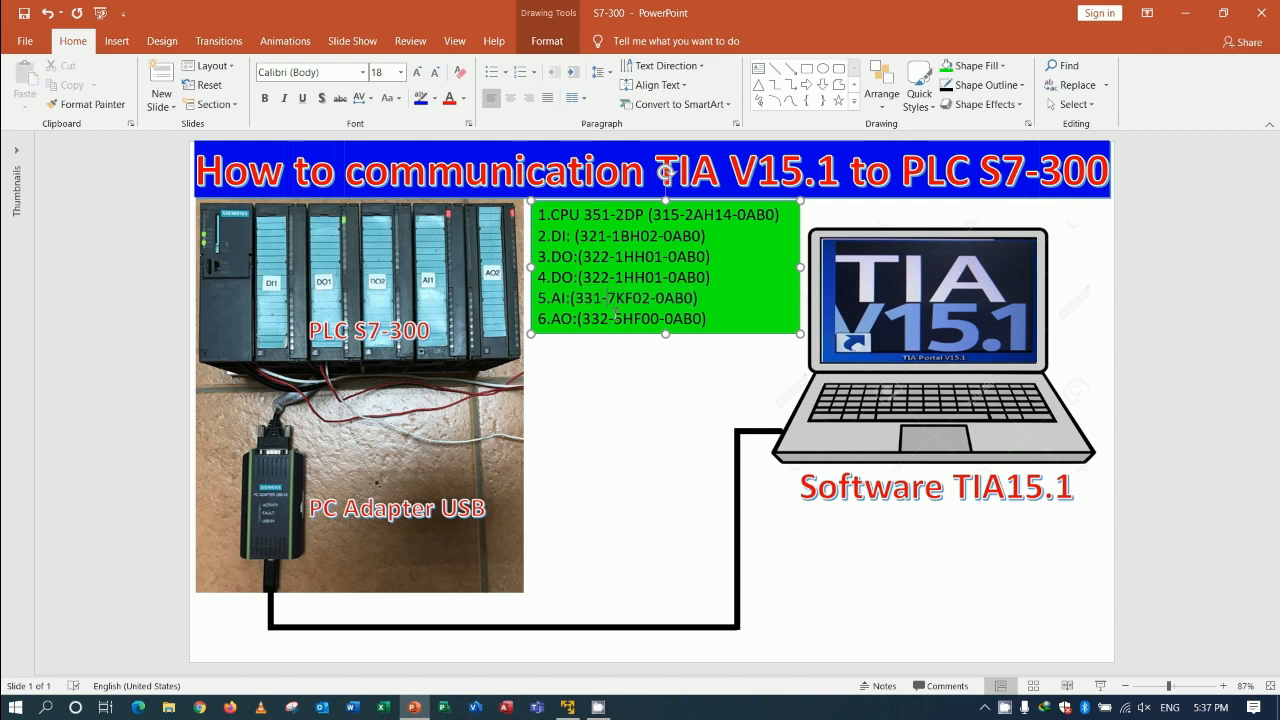
left_click(568, 707)
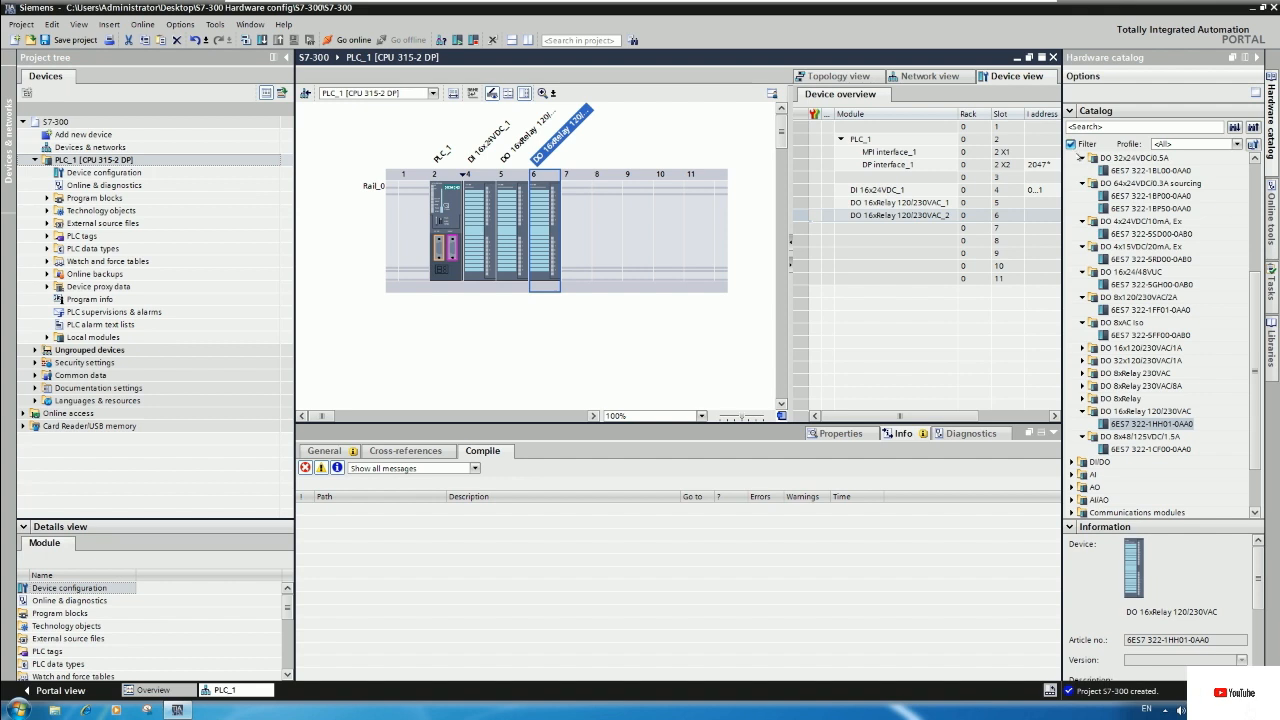
Collapse the DO modules in the hardware catalog and expand the AI modules with their AI 2x12BIT folder.
left_click(1100, 196)
scroll(1100, 200, "up", 1)
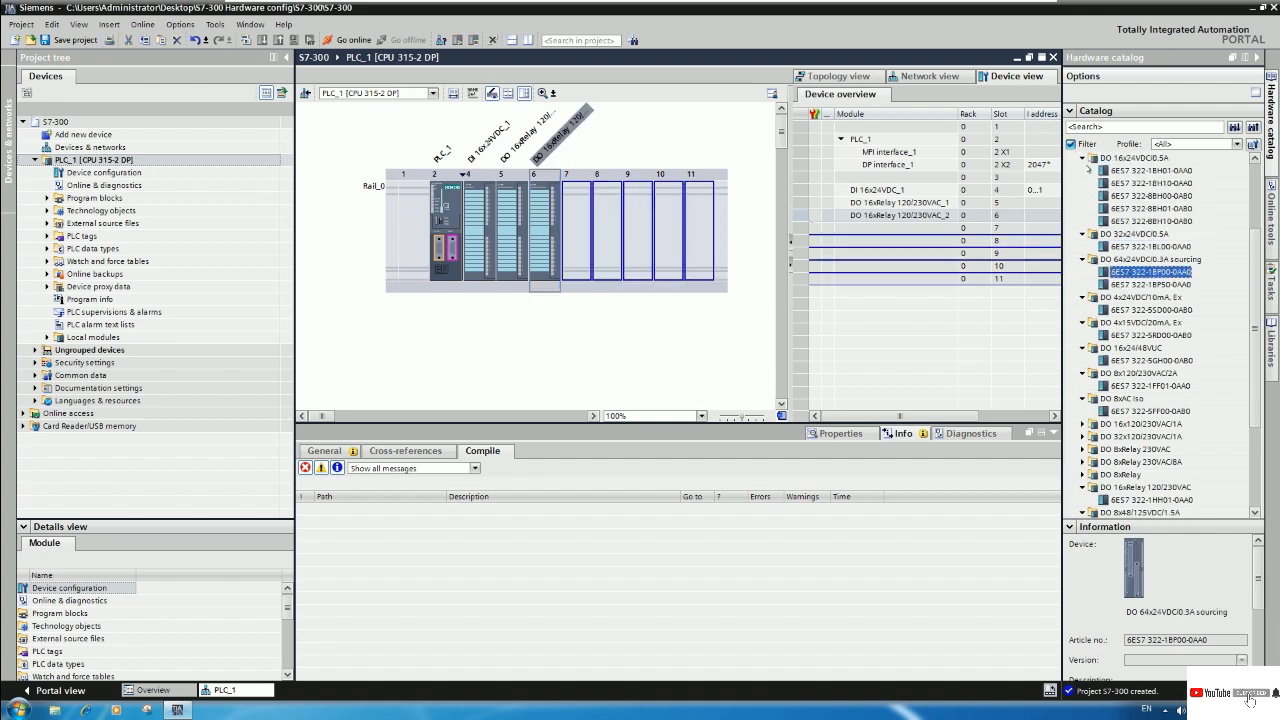
scroll(1150, 250, "up", 3)
left_click(1072, 221)
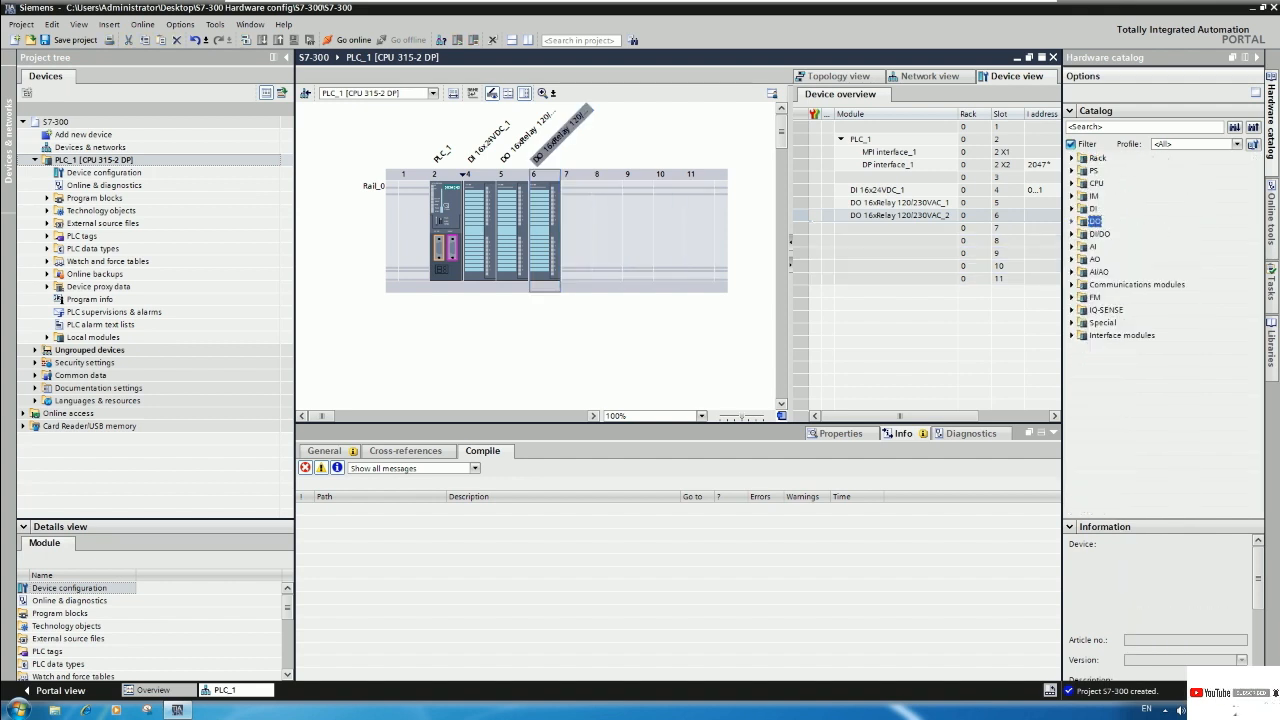
left_click(1072, 246)
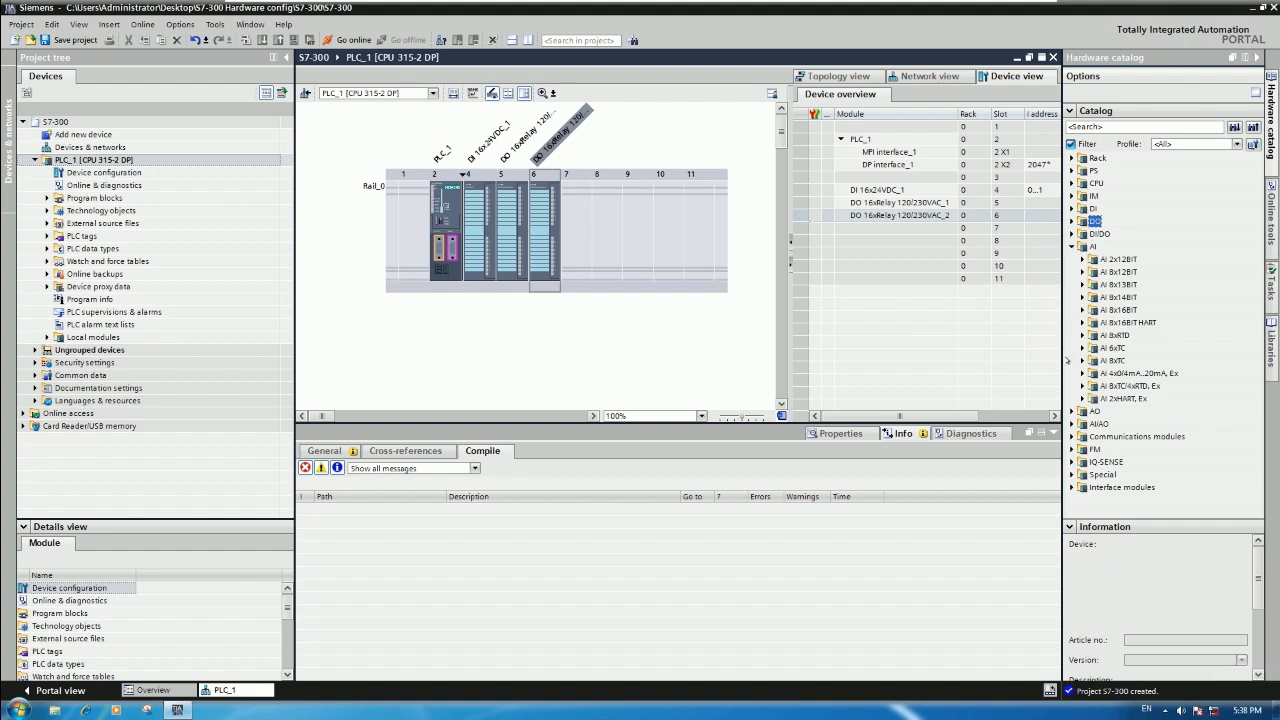
left_click(1084, 259)
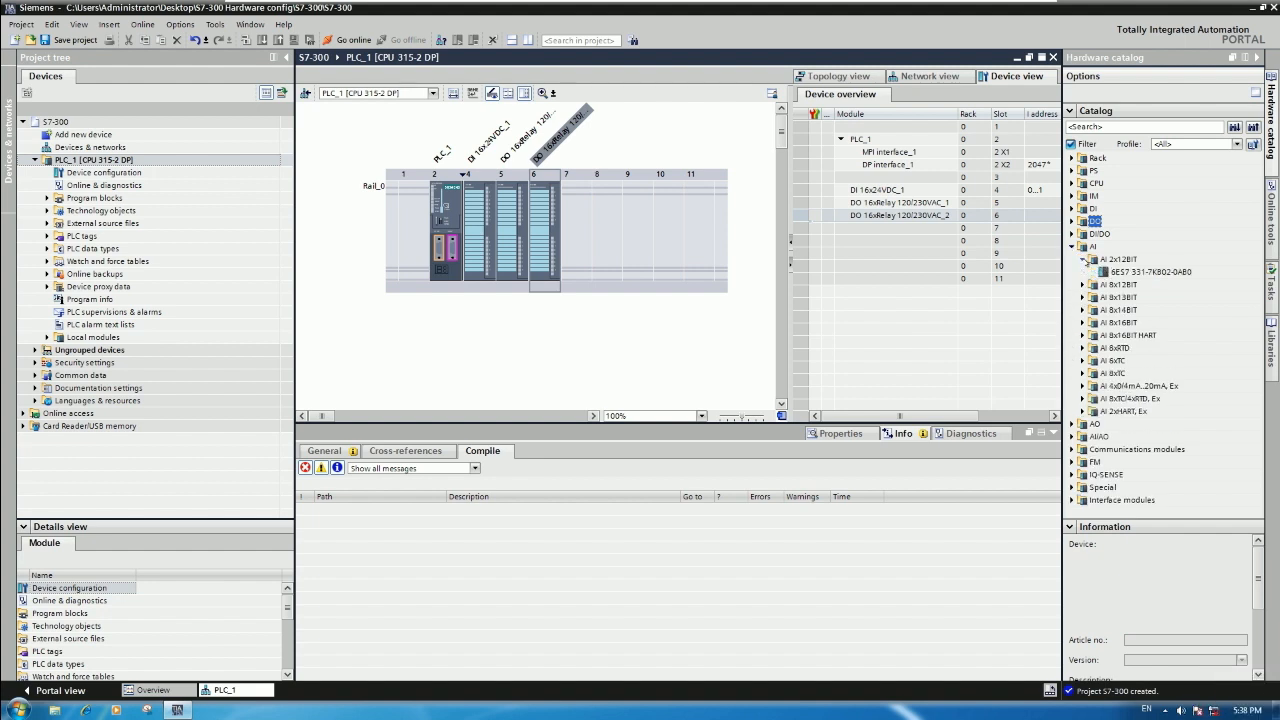
Recheck the AI article number on the PowerPoint slide against the AI 2x12BIT module, and return to the virtual machine.
mouse_move(908, 4)
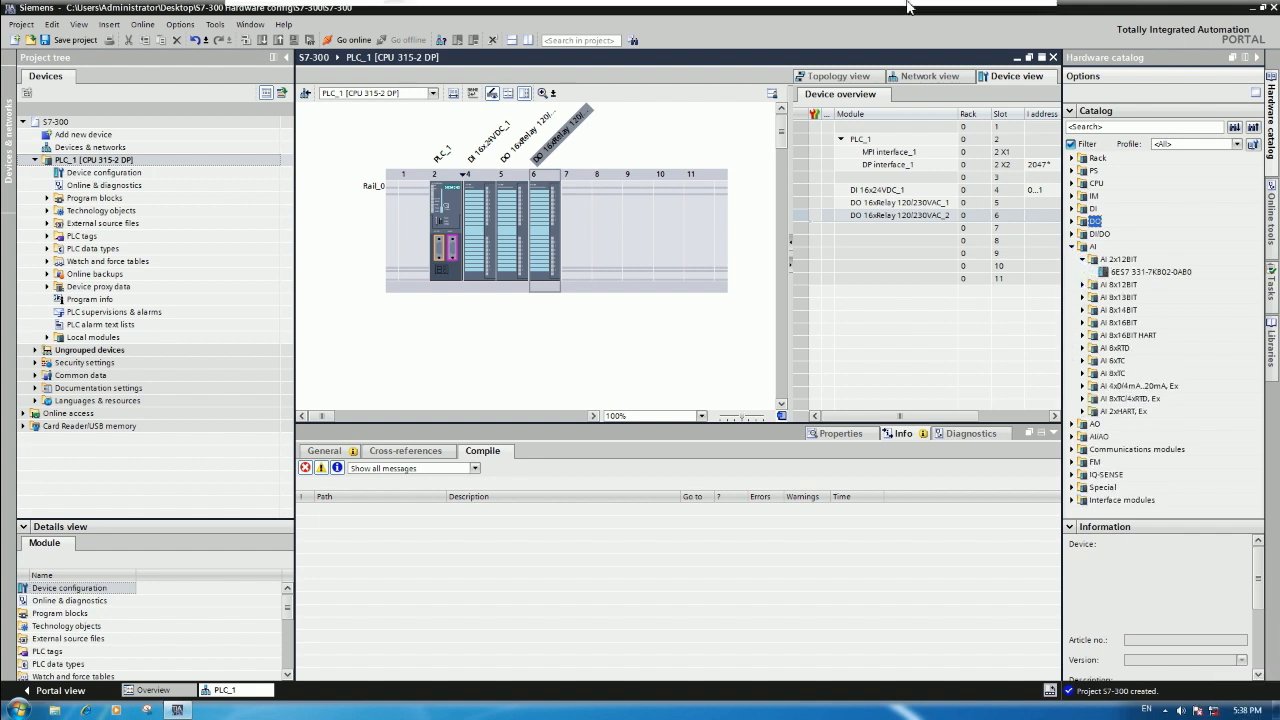
left_click(992, 8)
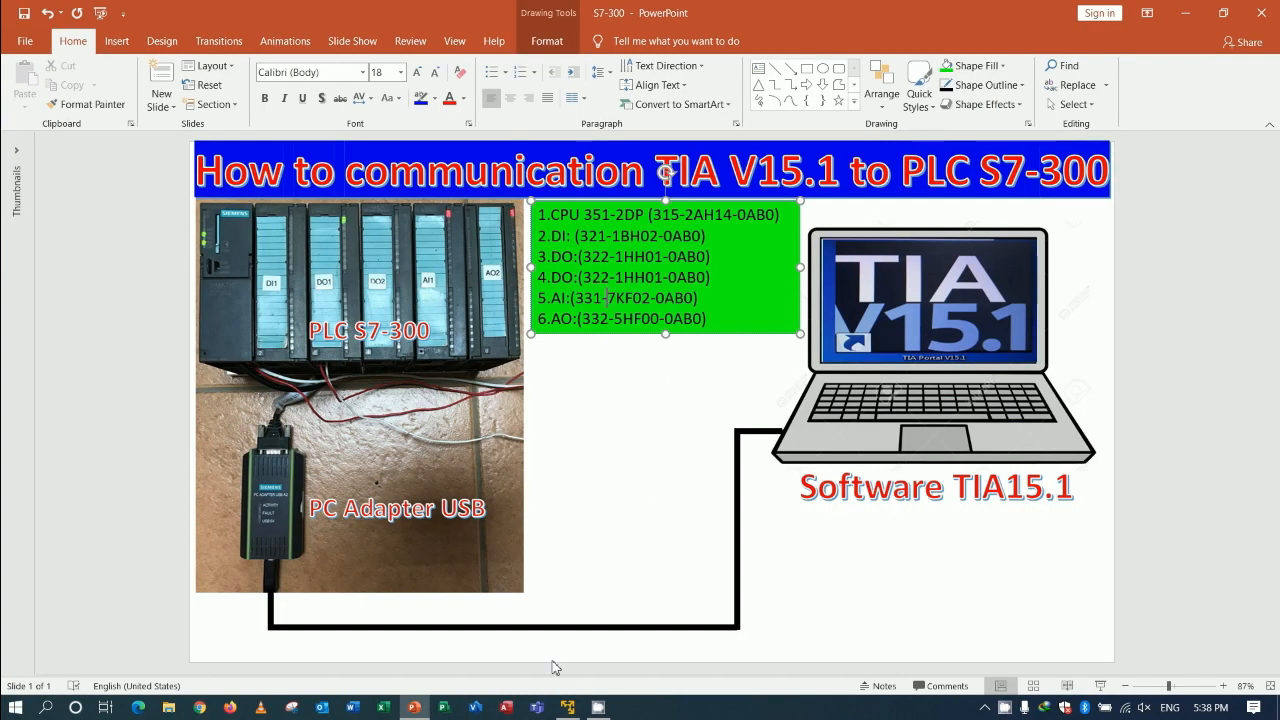
left_click(570, 708)
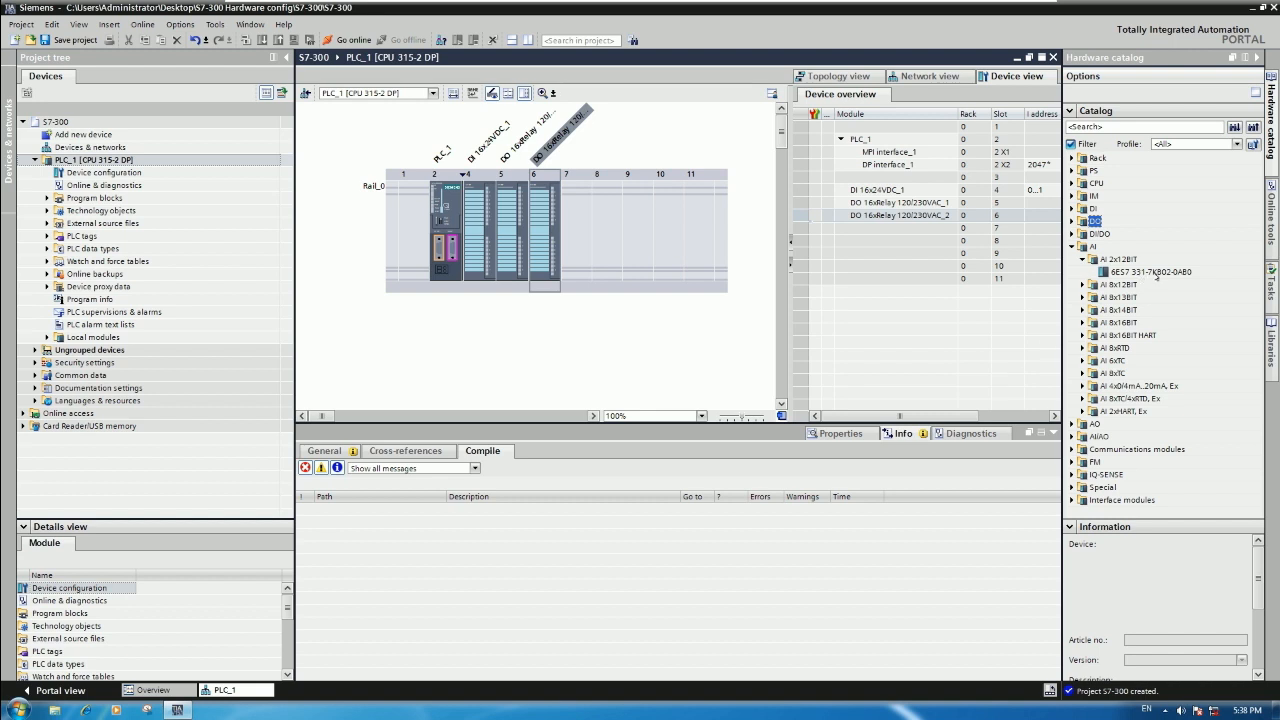
Insert the AI 8x12BIT module 6ES7 331-7KF02-0AB0 into slot 7 of the rack.
left_click(1150, 271)
left_click(1086, 284)
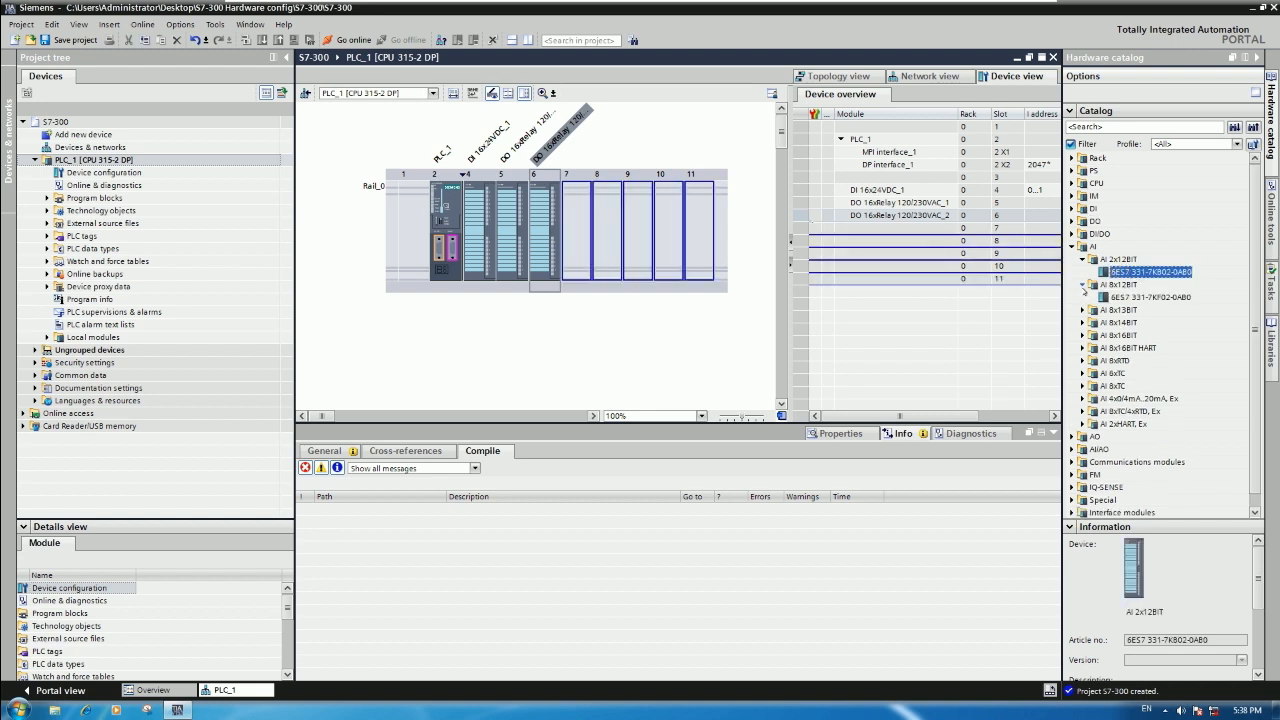
left_click(1149, 298)
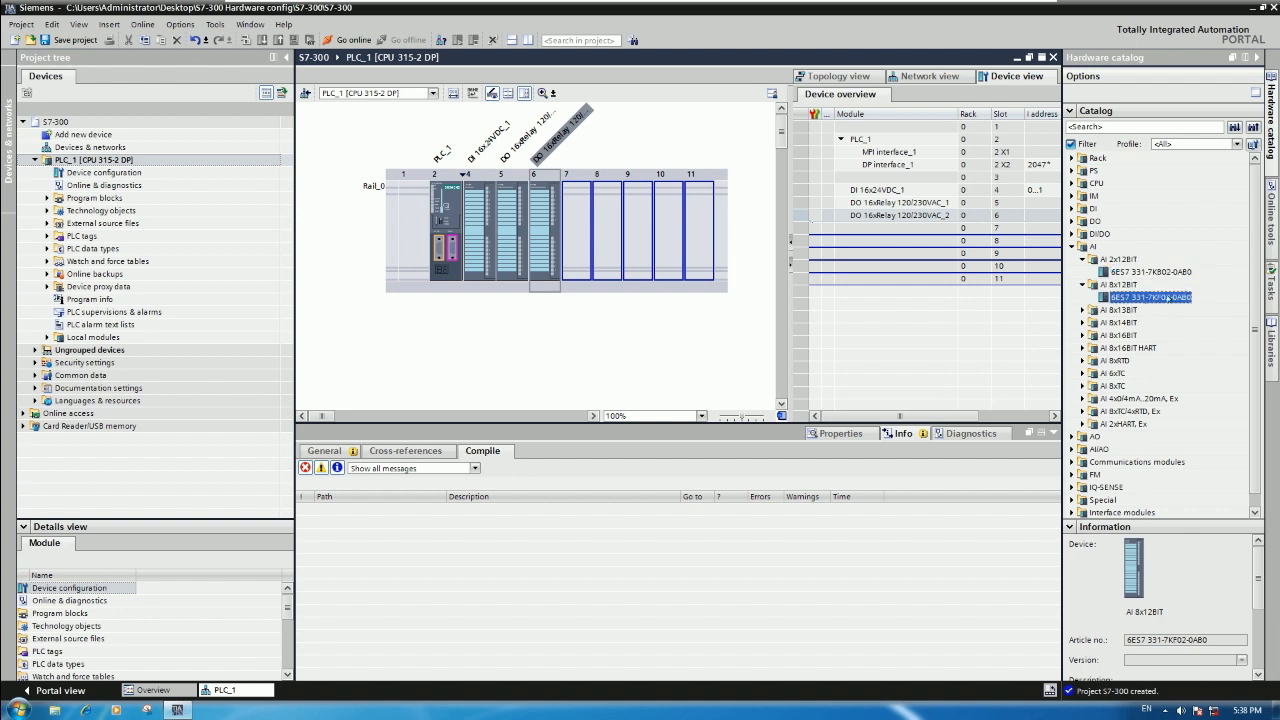
left_click_drag(1167, 298, 582, 249)
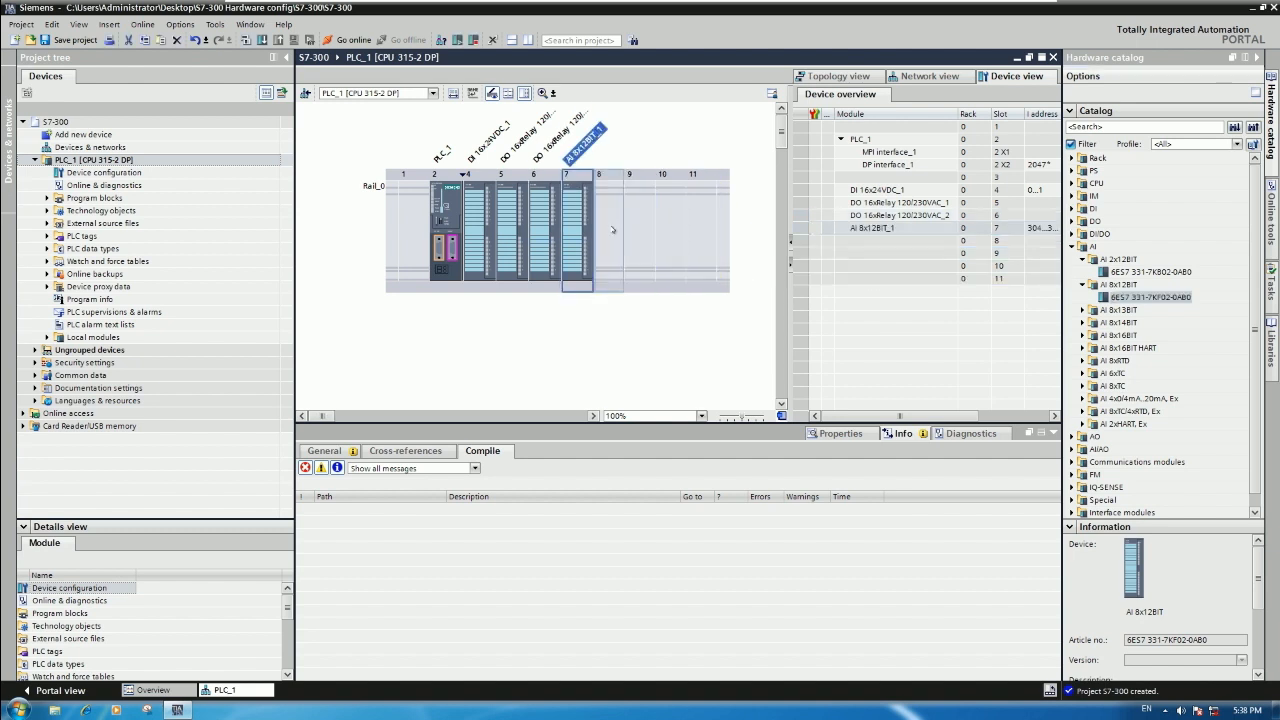
Select slot 8, check the analog output module's article number on the PowerPoint slide, and return to the virtual machine.
mouse_move(951, 8)
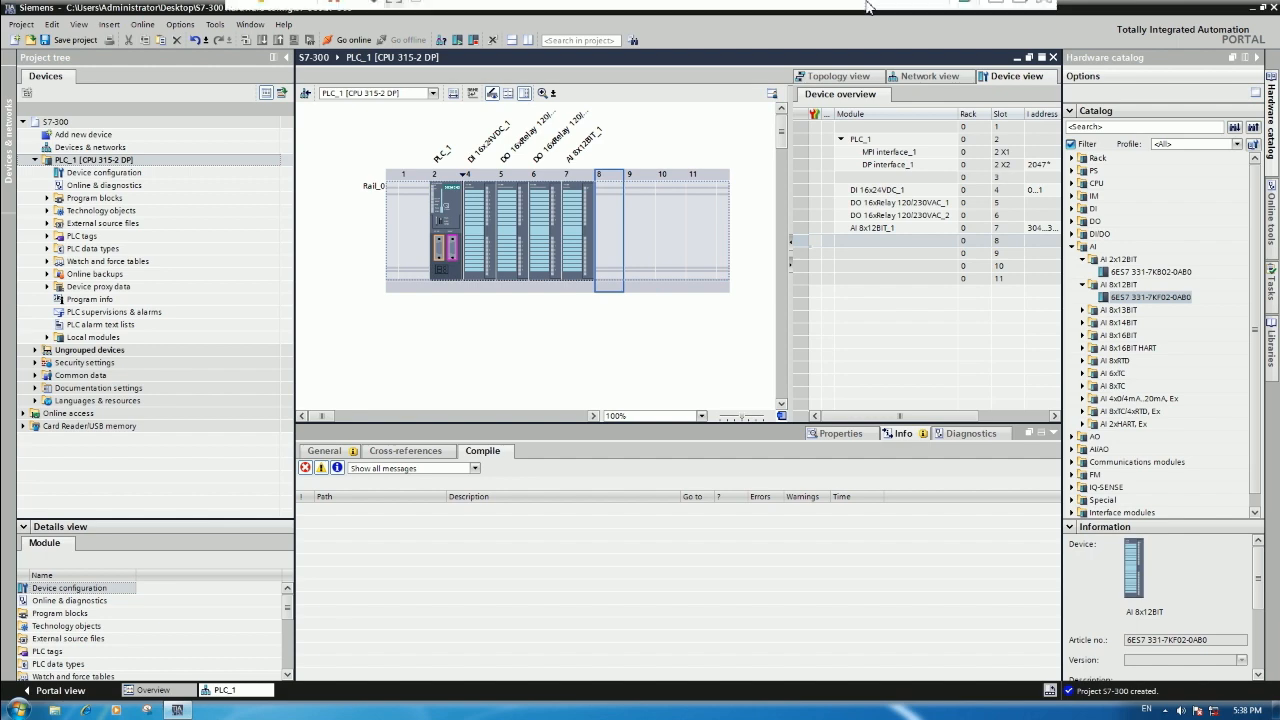
left_click(996, 12)
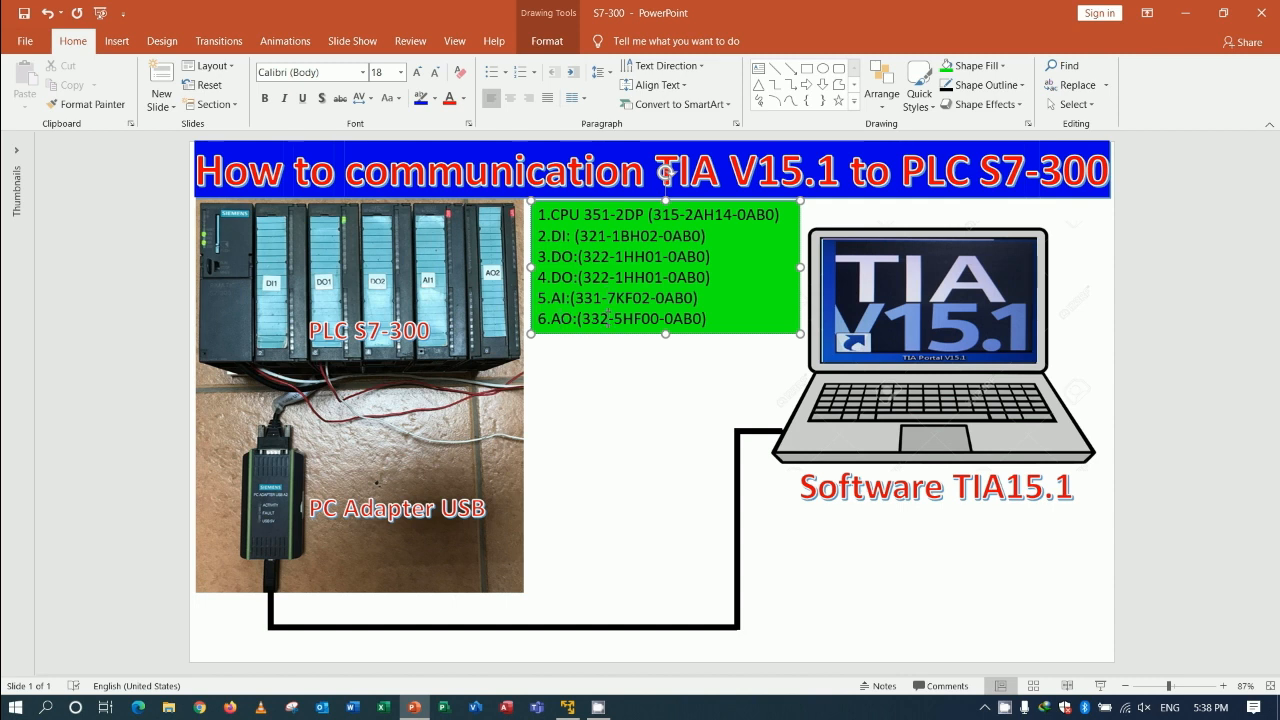
left_click(609, 318)
left_click(567, 707)
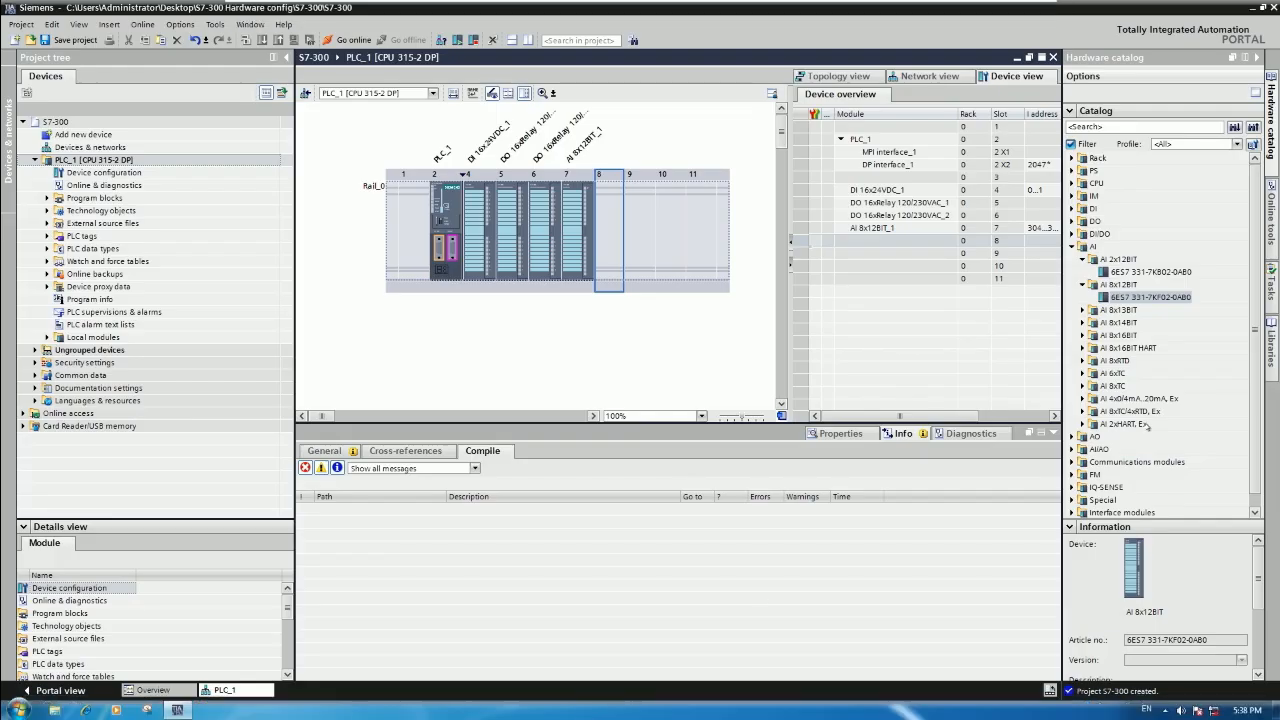
Find the AO 8x12BIT module 6ES7 332-5HF00-0AB0 among the AO modules and insert it into slot 8 of the rack.
left_click(1076, 247)
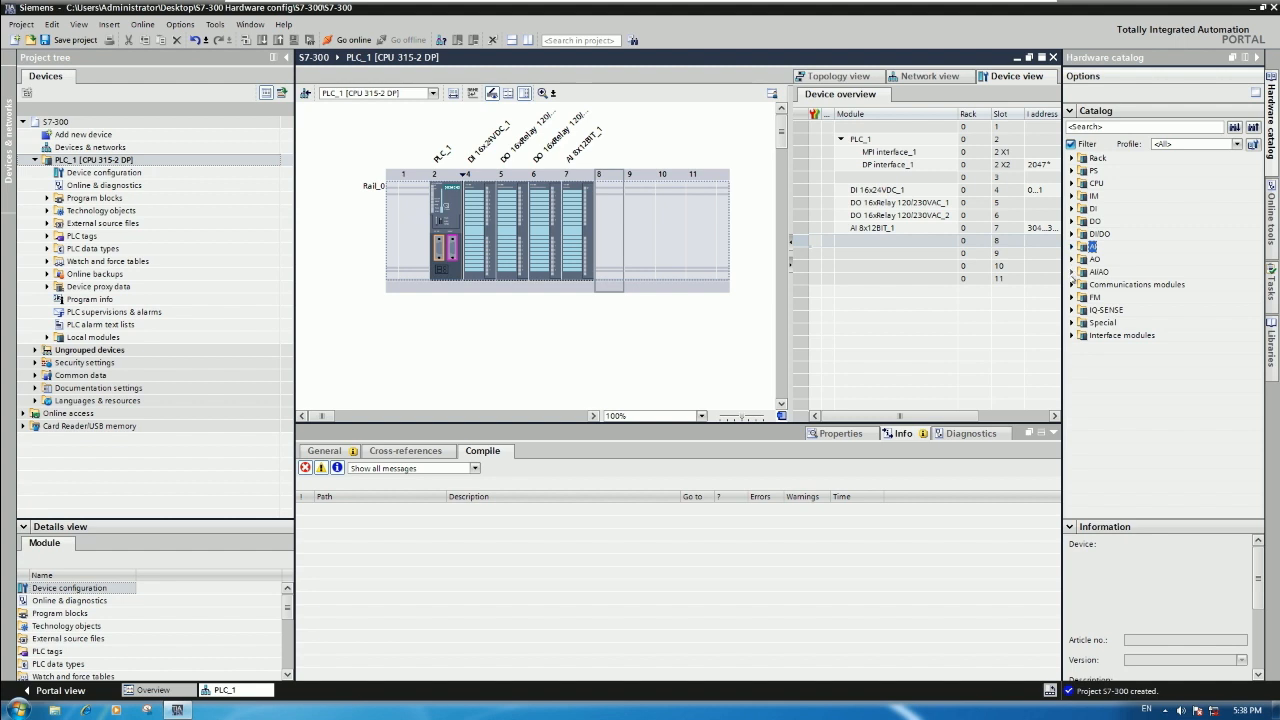
left_click(1072, 260)
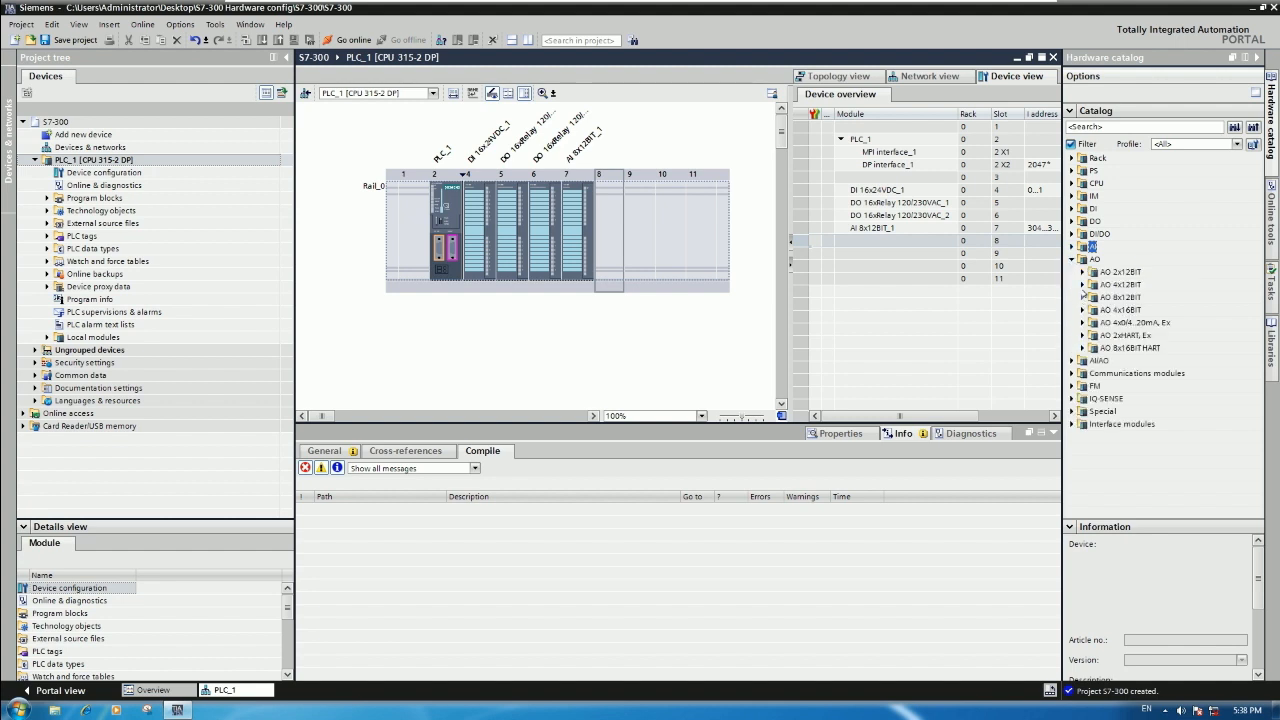
left_click(1084, 272)
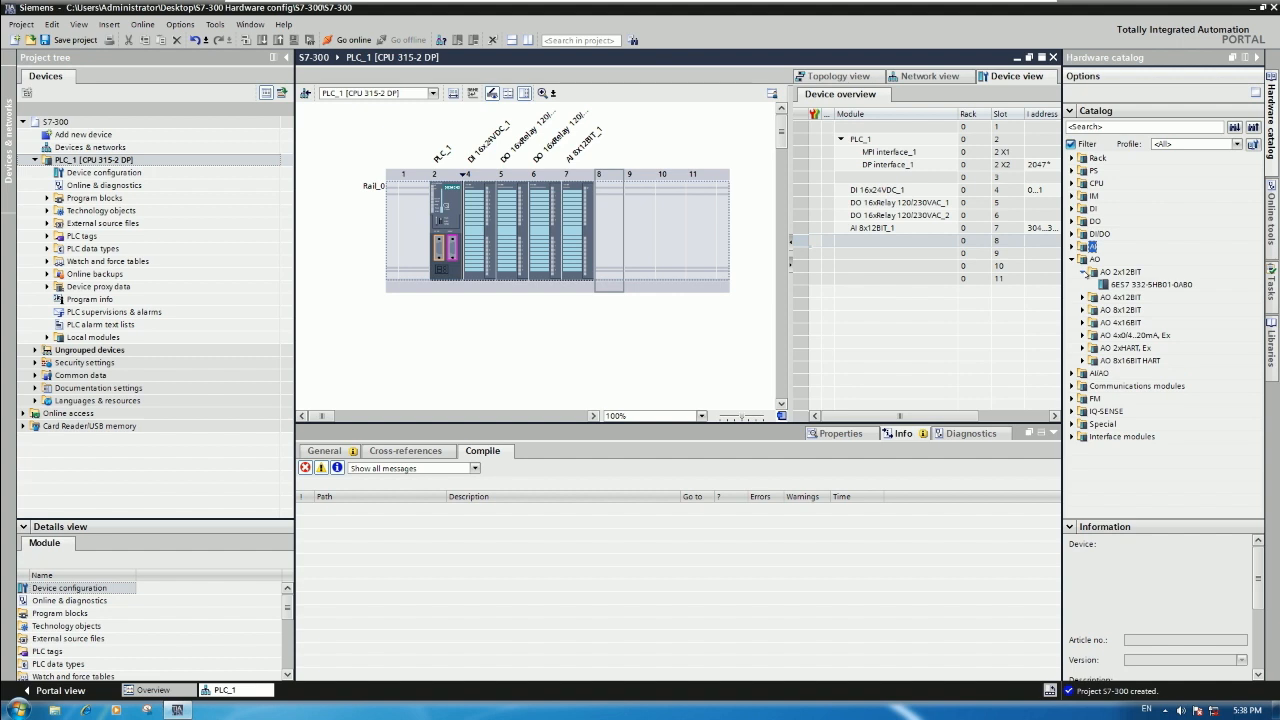
left_click(1083, 297)
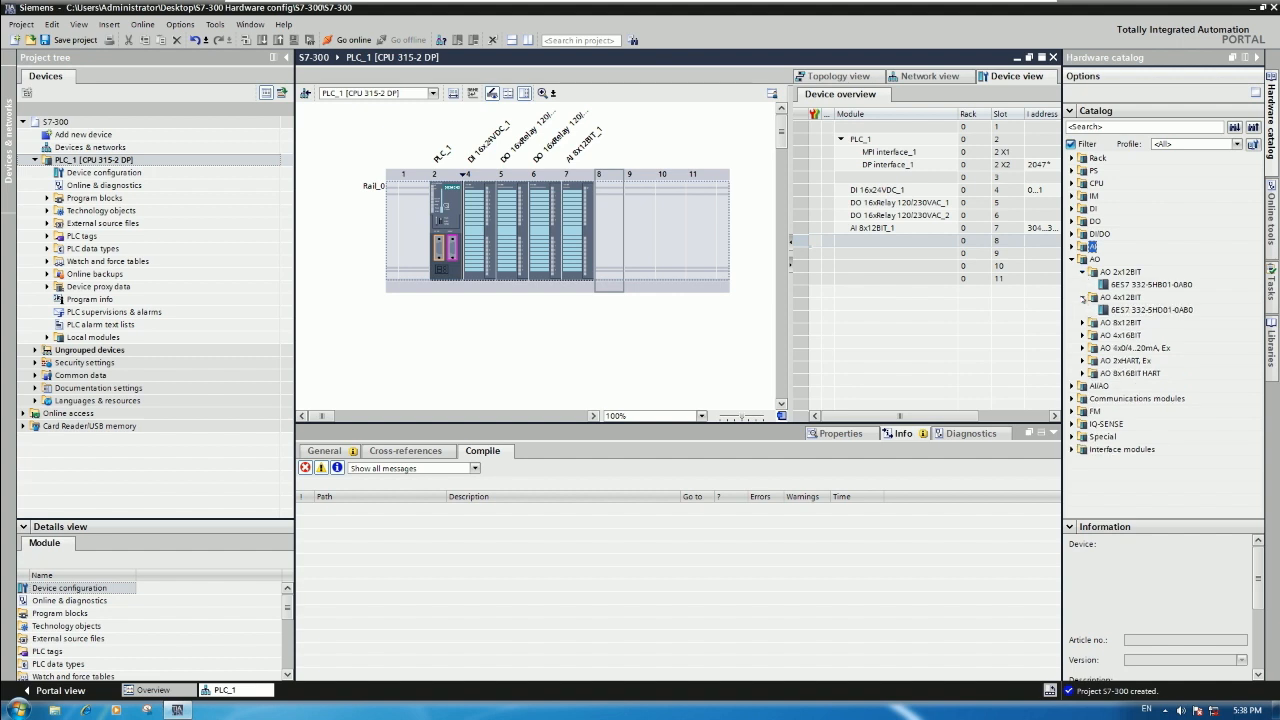
left_click(1083, 322)
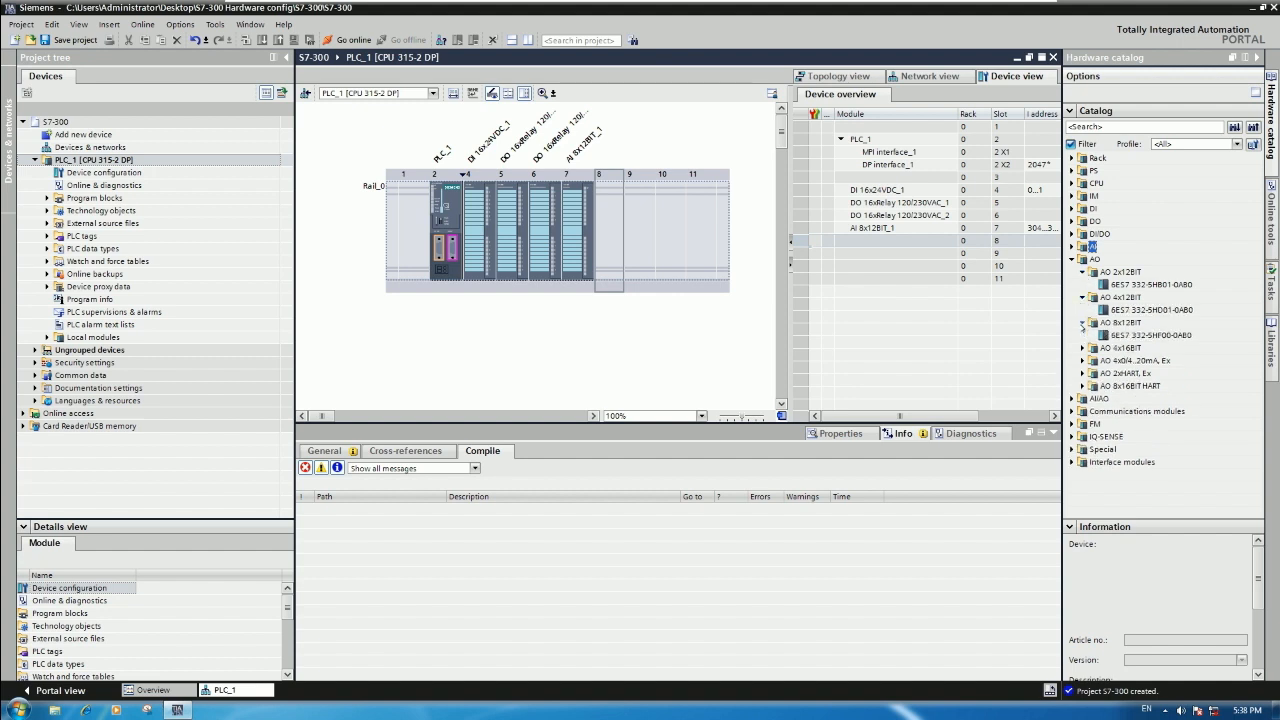
left_click(1146, 336)
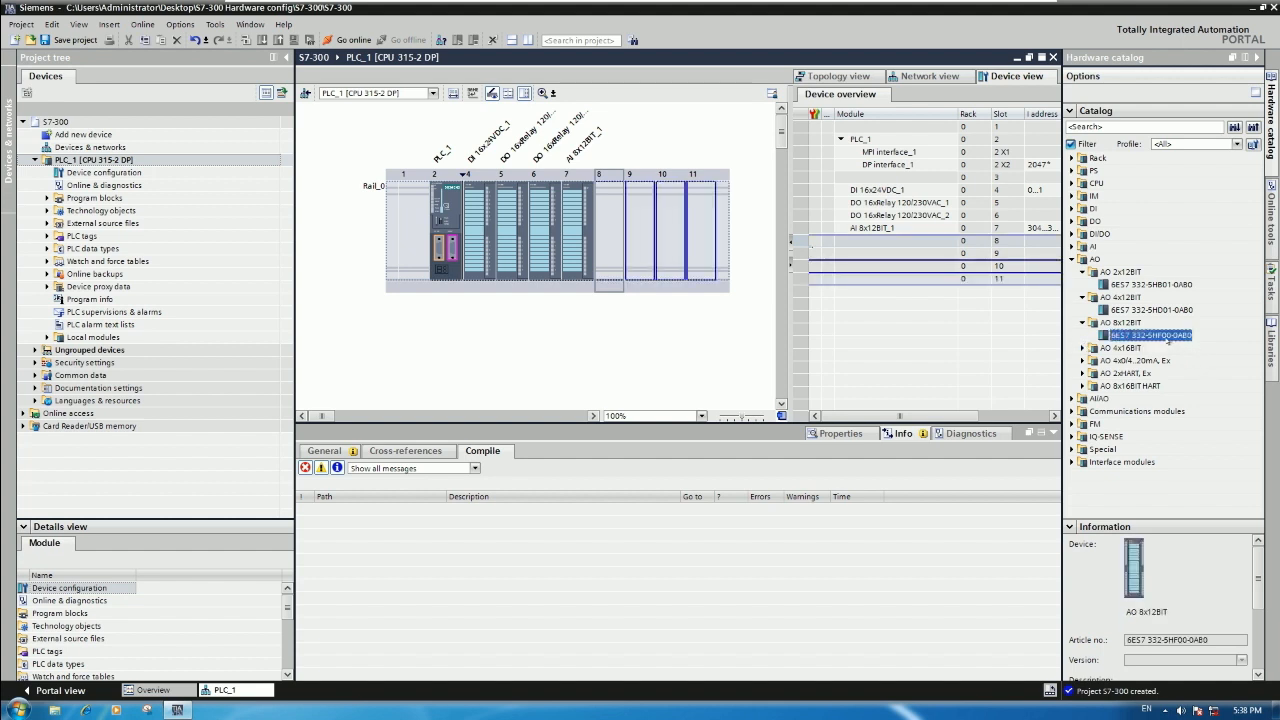
left_click_drag(1176, 337, 612, 250)
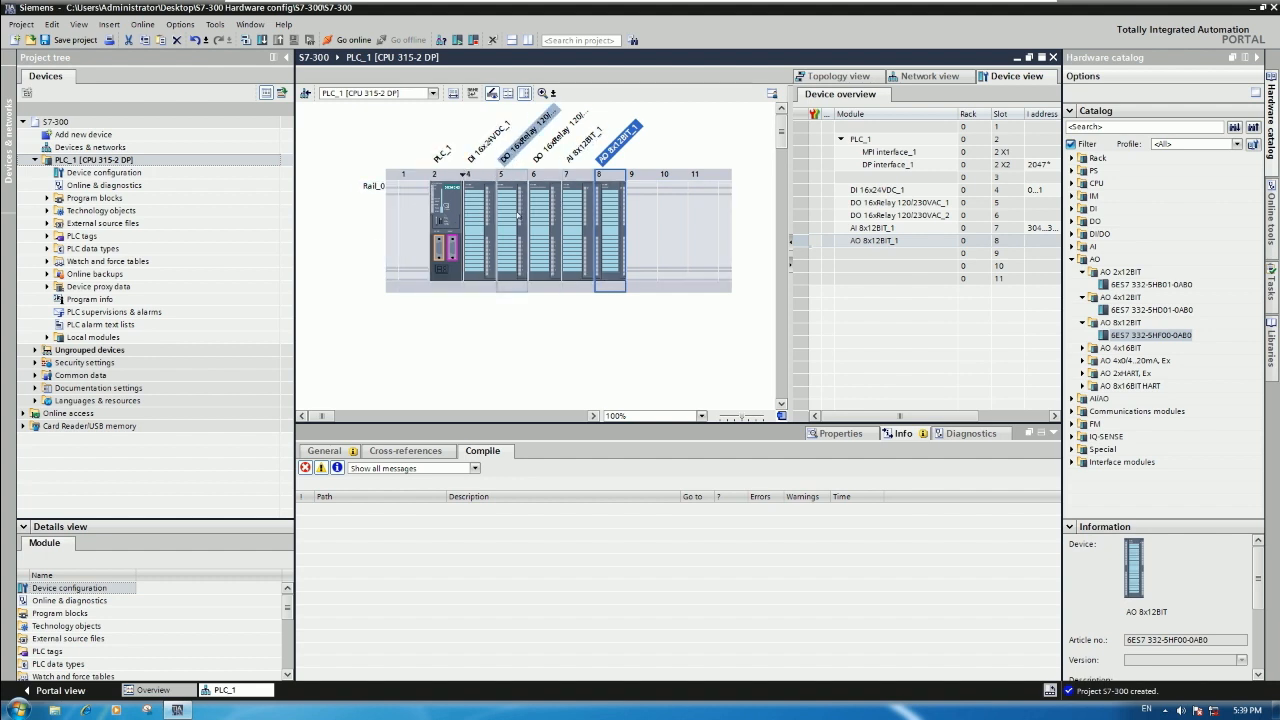
Save the project and switch to the PowerPoint slide showing the PLC and PC adapter connection.
key("ctrl+s")
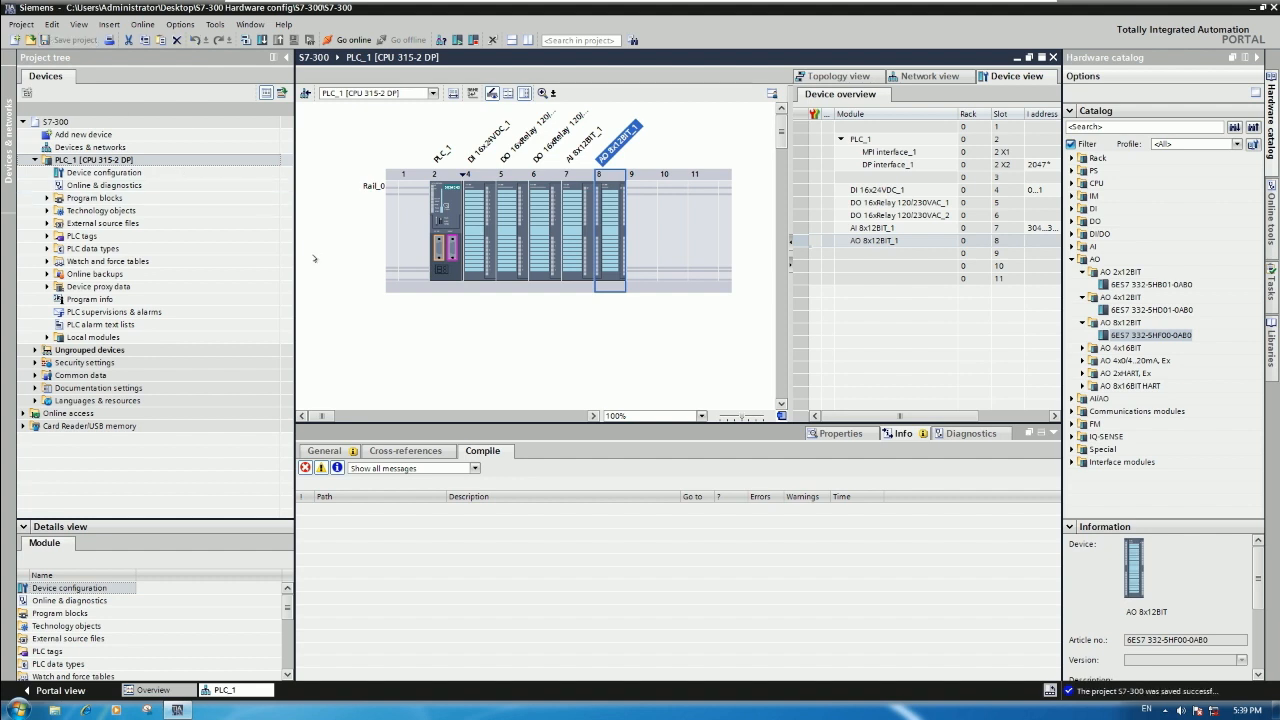
mouse_move(543, 3)
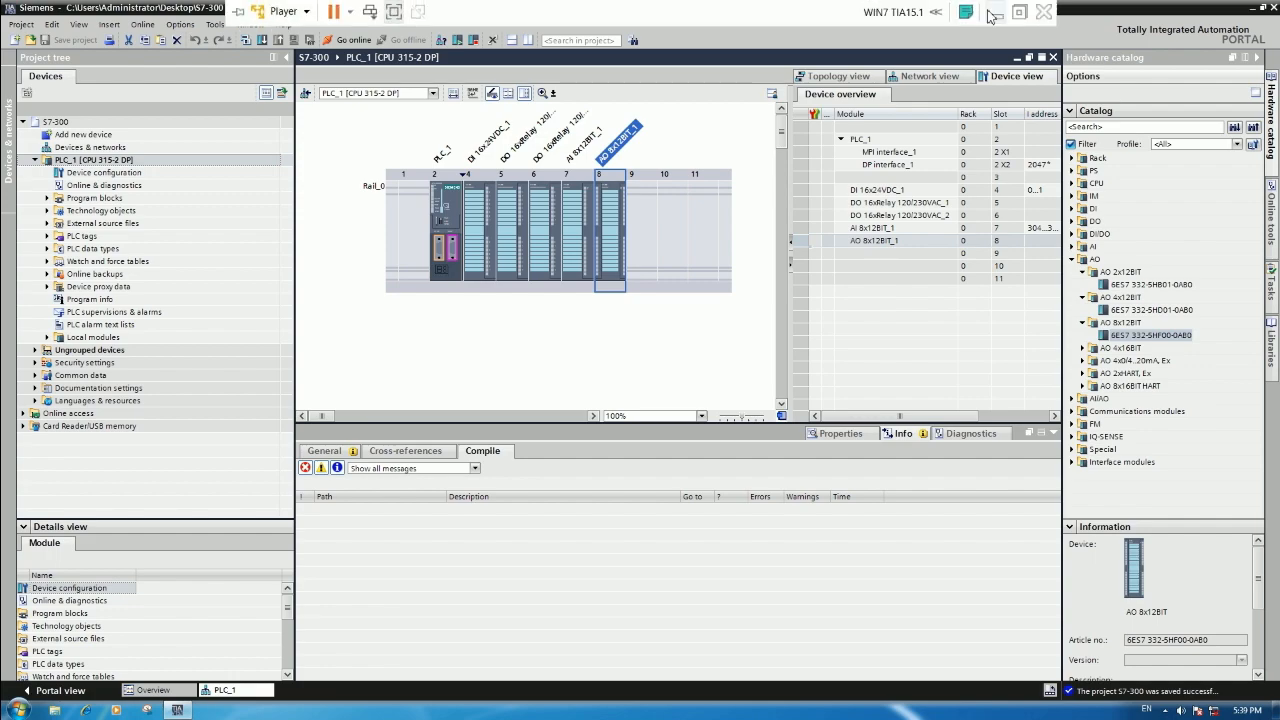
left_click(993, 13)
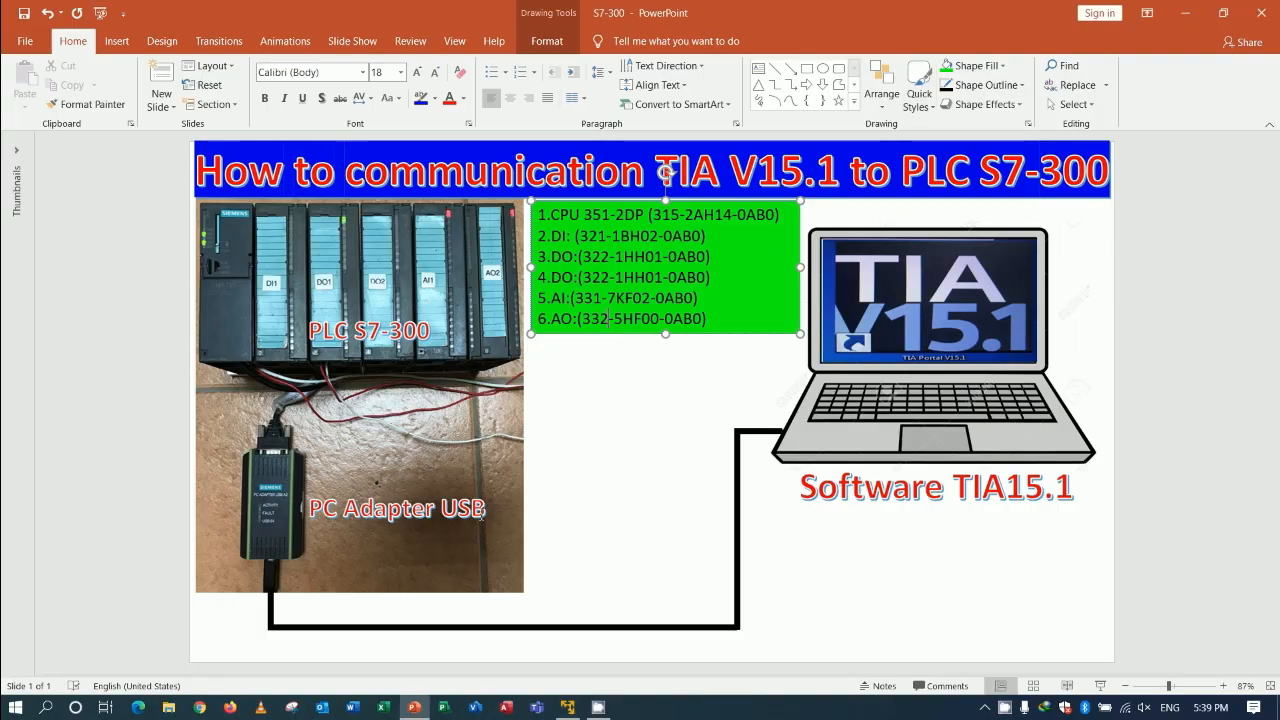
Switch back to the virtual machine and connect the Siemens SIMATIC PC Adapter USB A2 to the virtual machine WIN7 TIA15.1.
left_click(636, 433)
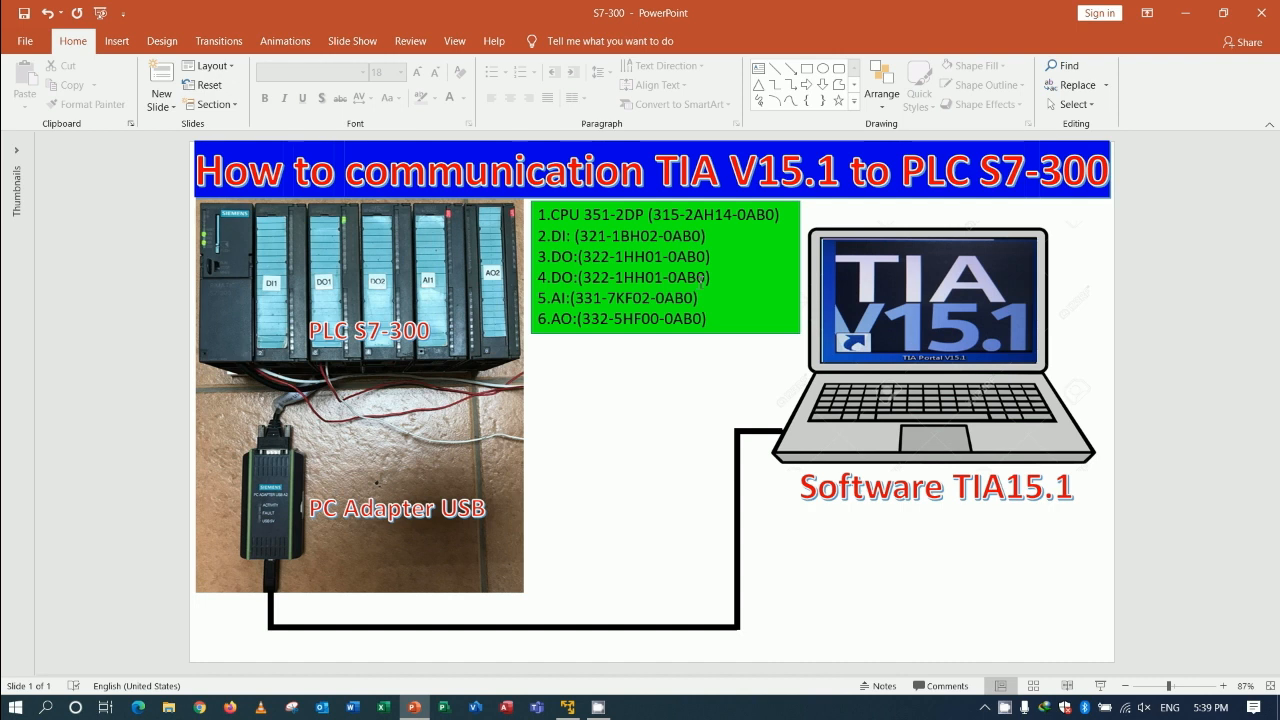
left_click(567, 707)
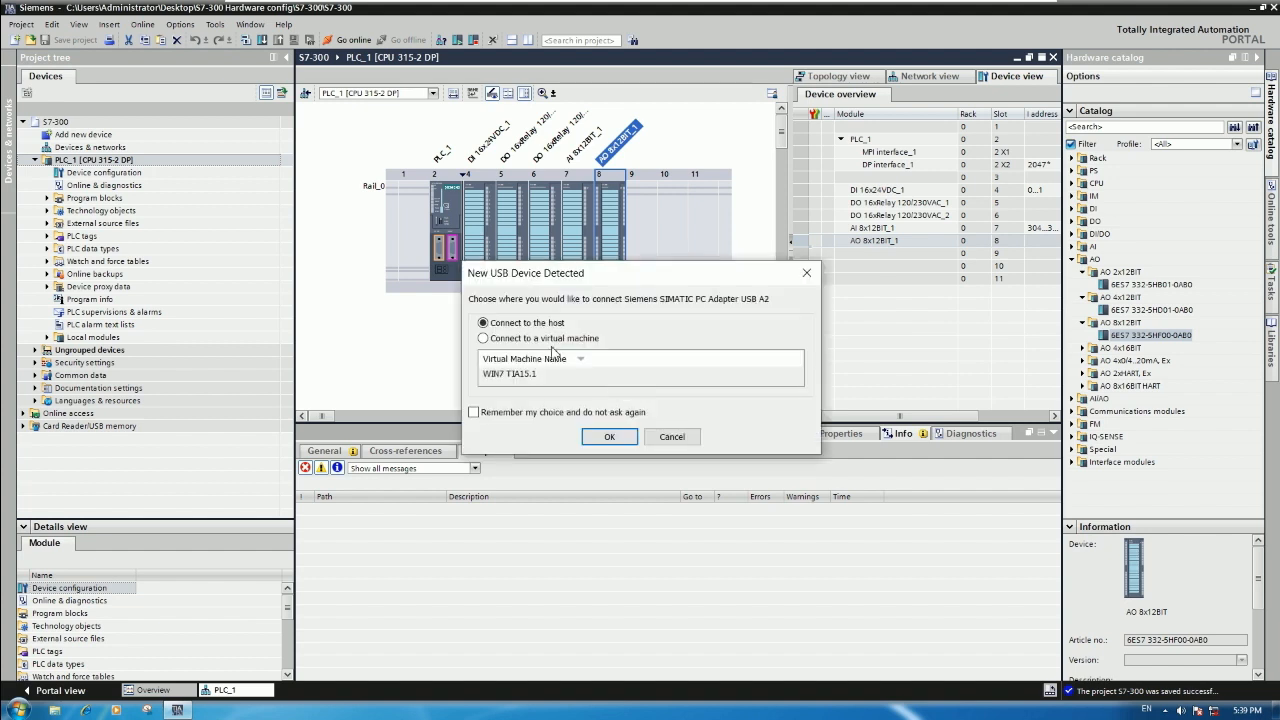
left_click(530, 341)
left_click(607, 436)
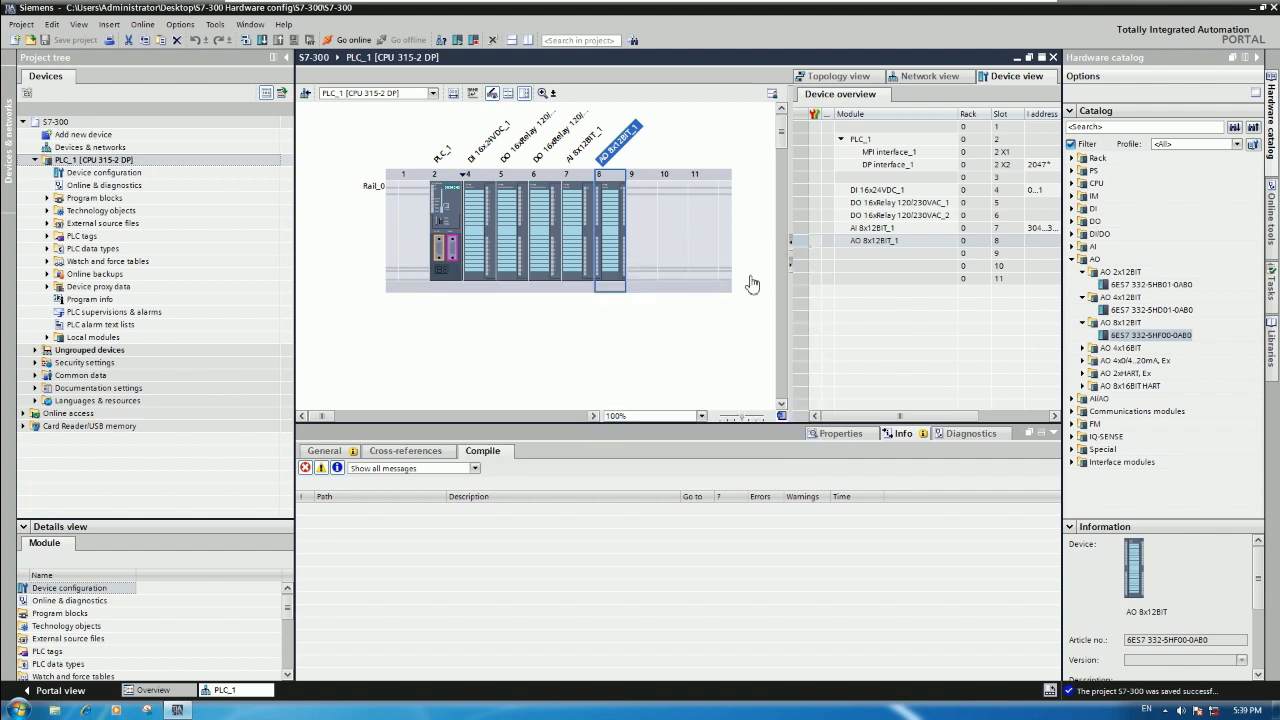
Check Windows Device Manager for the SIMATIC PC Adapter USB A2 under SIMATIC NET, and return to the TIA Portal project.
left_click(1251, 8)
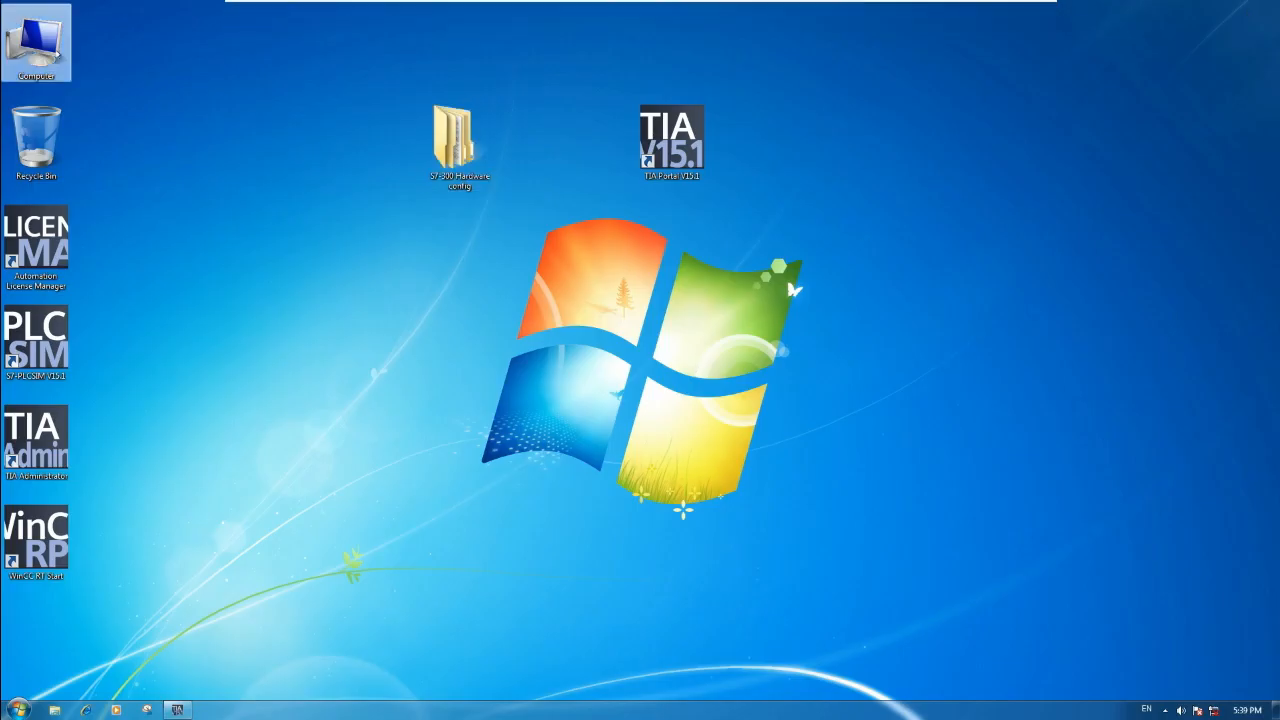
right_click(57, 52)
left_click(85, 76)
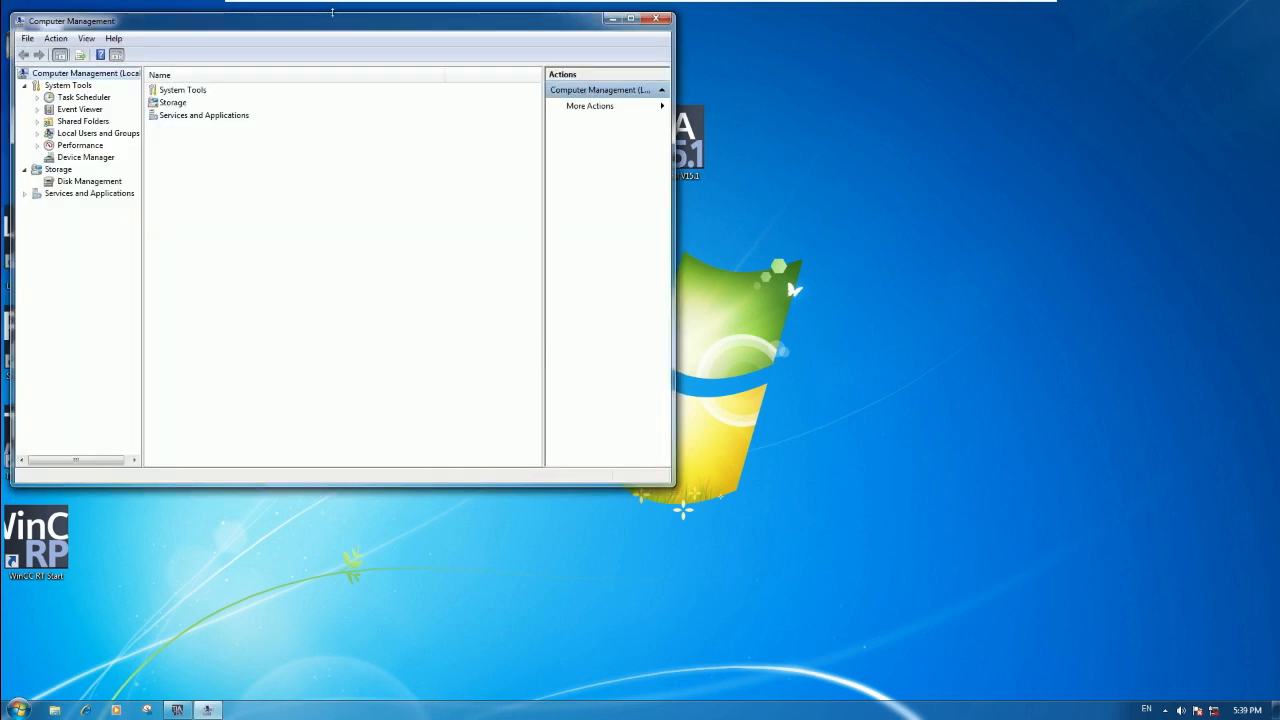
left_click_drag(337, 20, 650, 210)
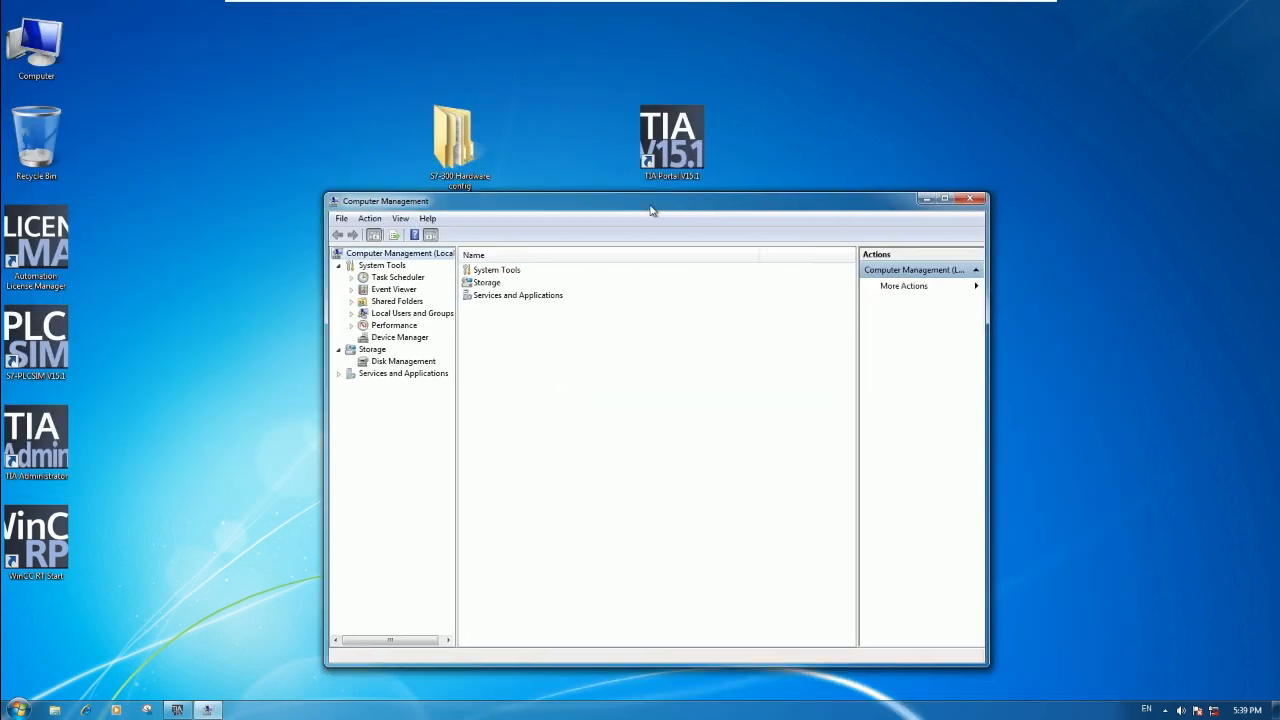
left_click(400, 338)
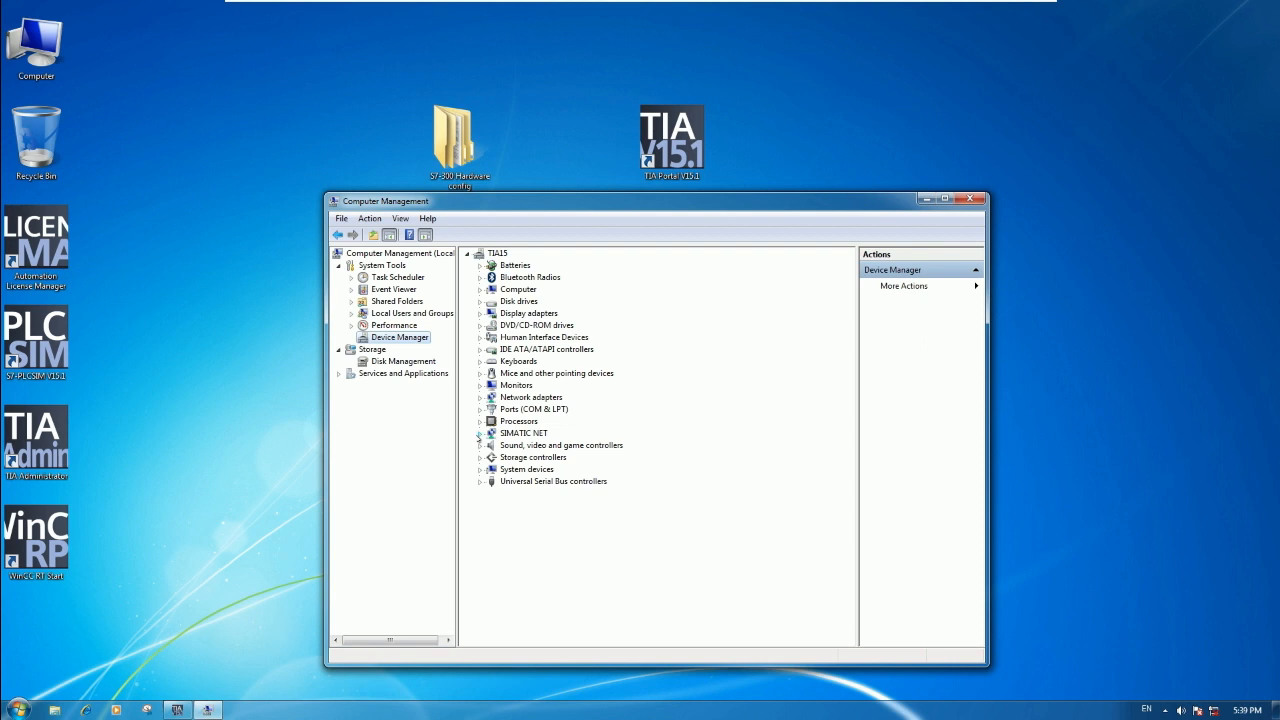
left_click(480, 434)
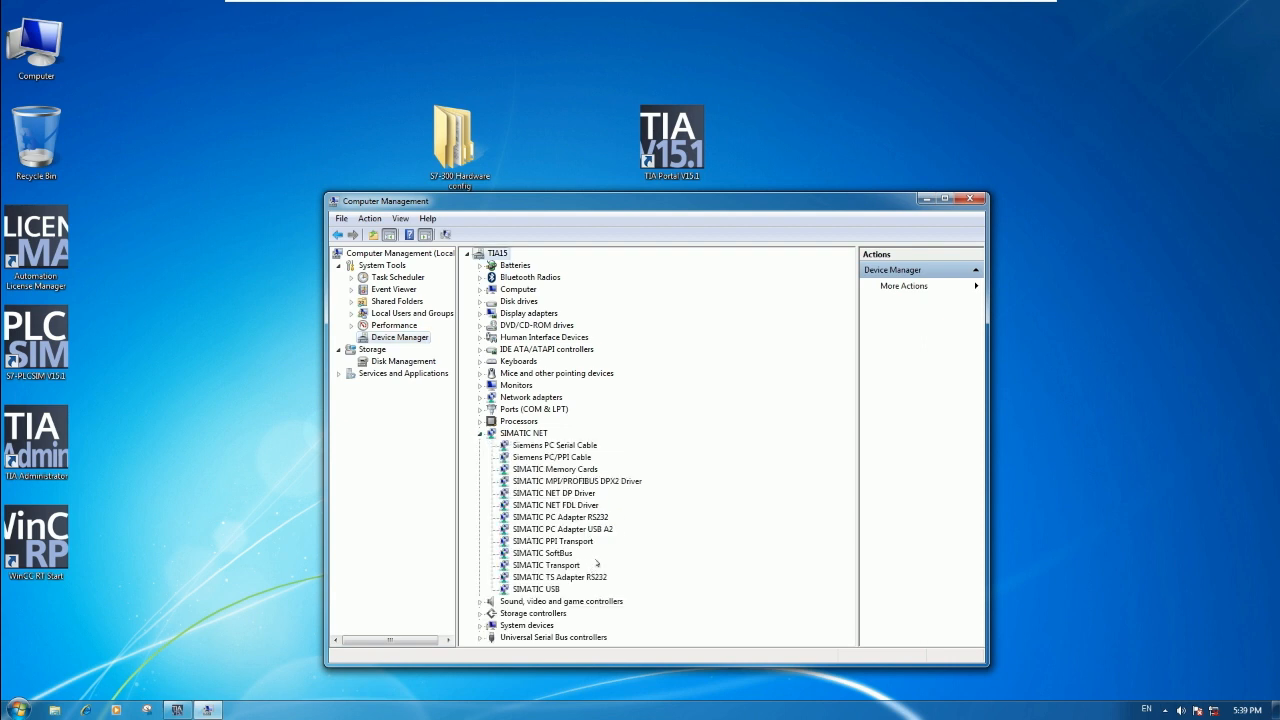
left_click(590, 529)
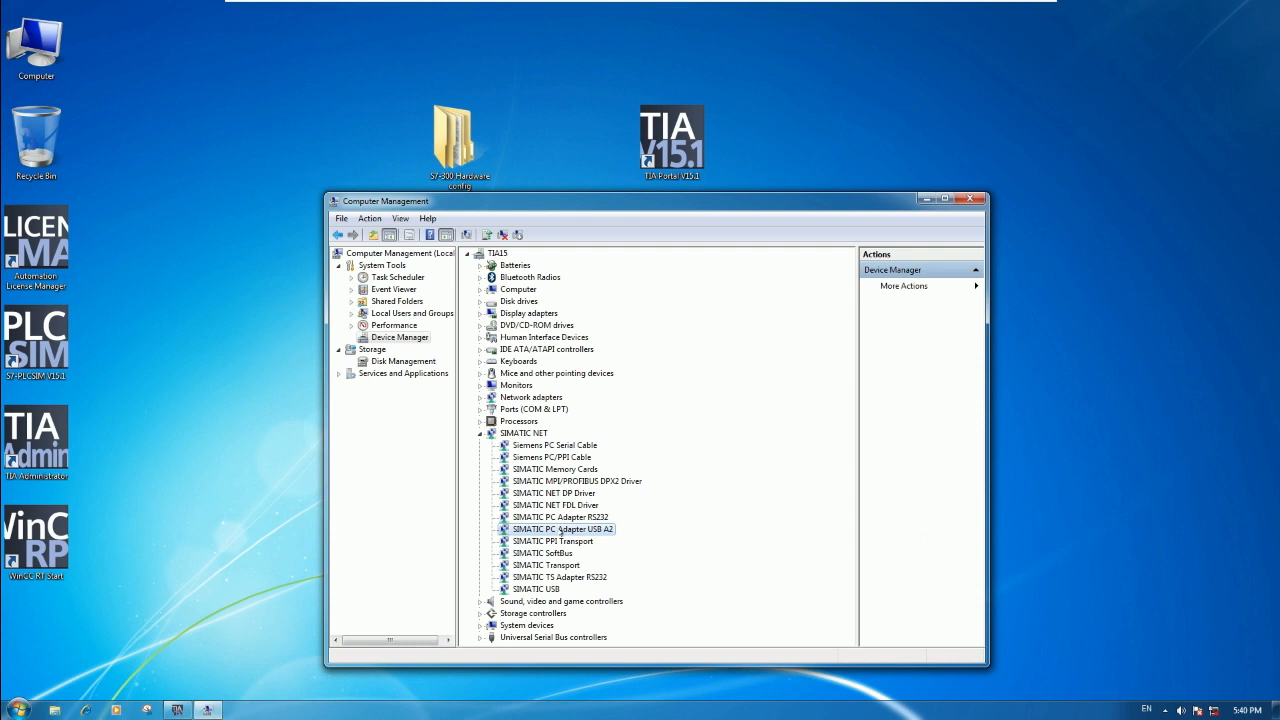
left_click(969, 198)
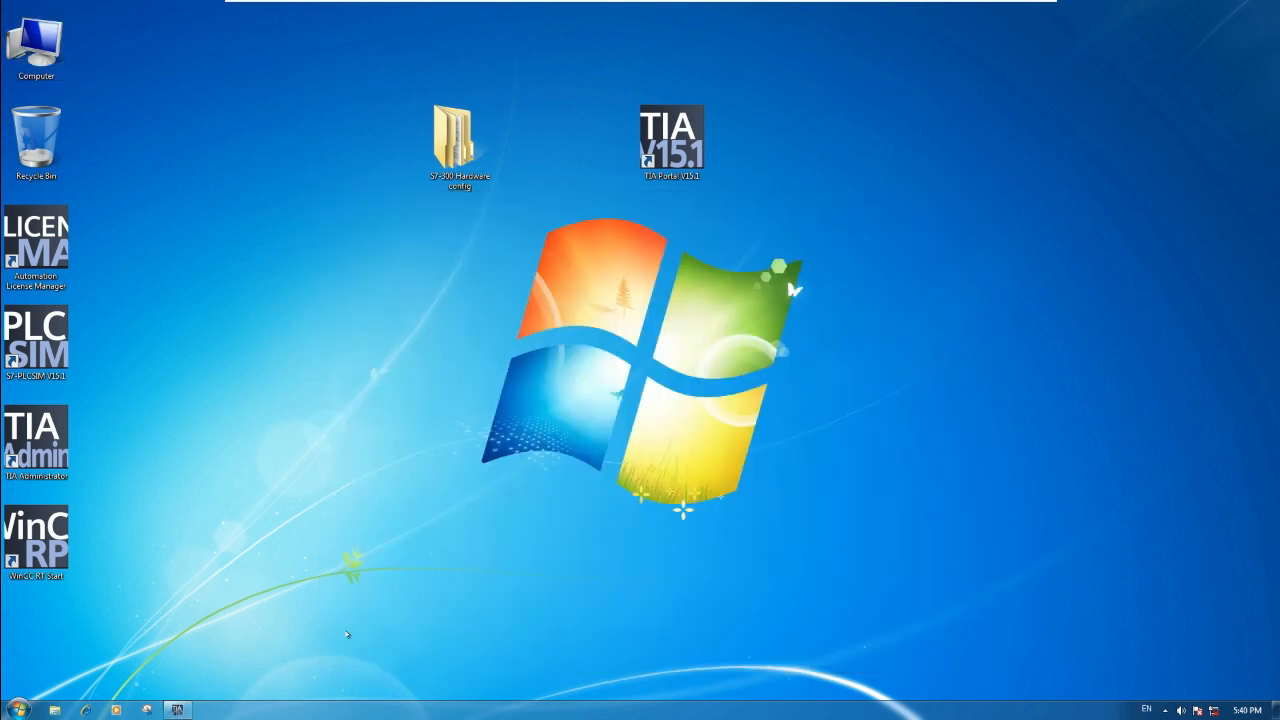
left_click(178, 710)
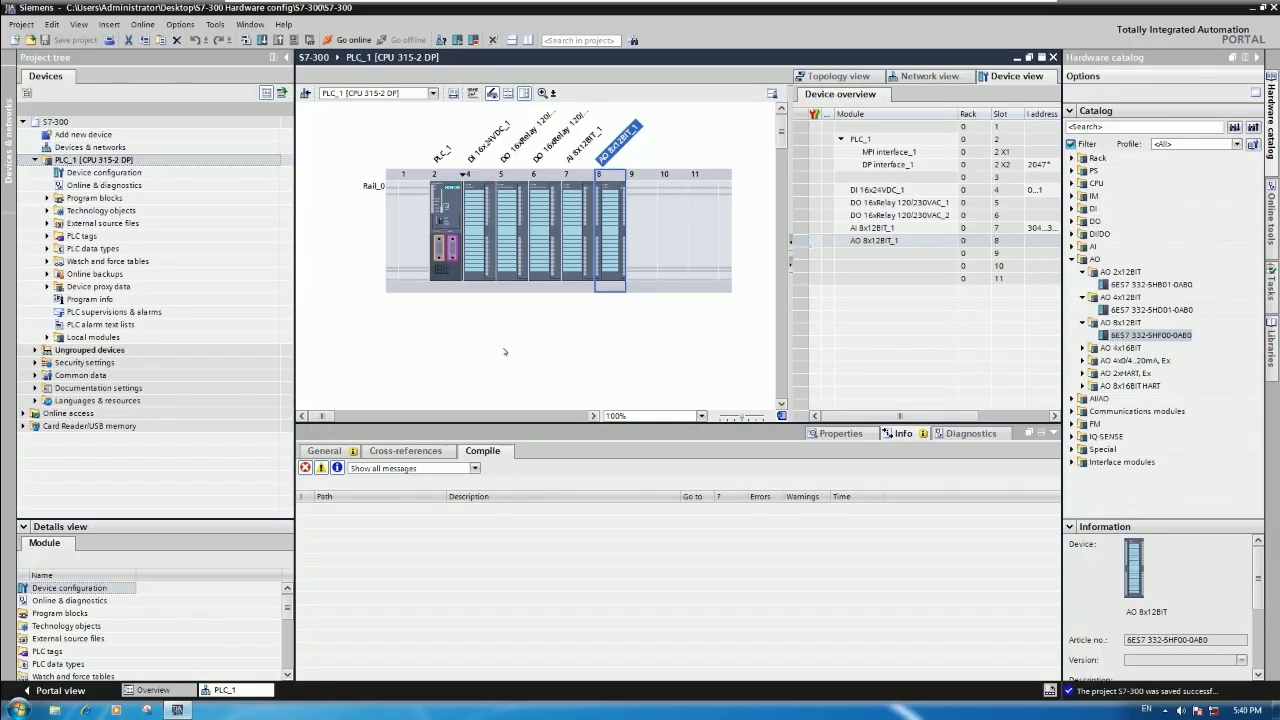
Examine the IO tag addresses of the DI 16x24VDC module in slot 4 and the DO 16xRelay module in slot 5.
left_click(505, 352)
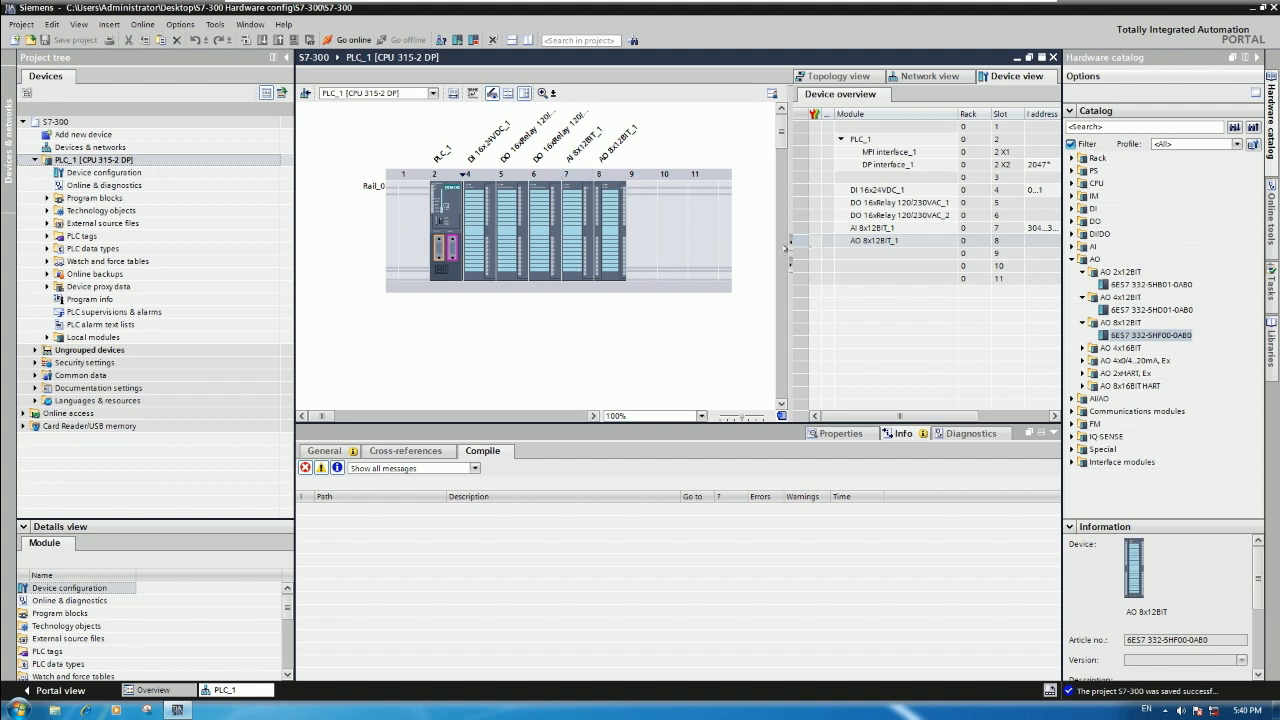
left_click(480, 264)
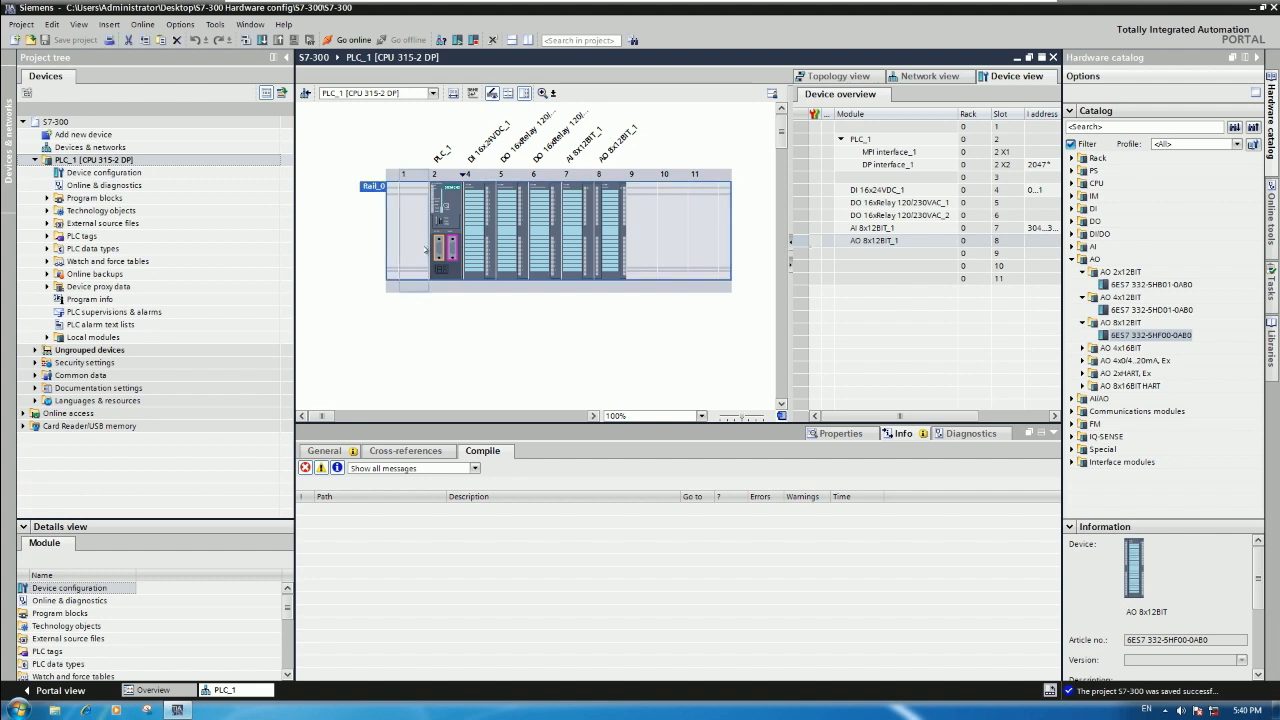
left_click(446, 225)
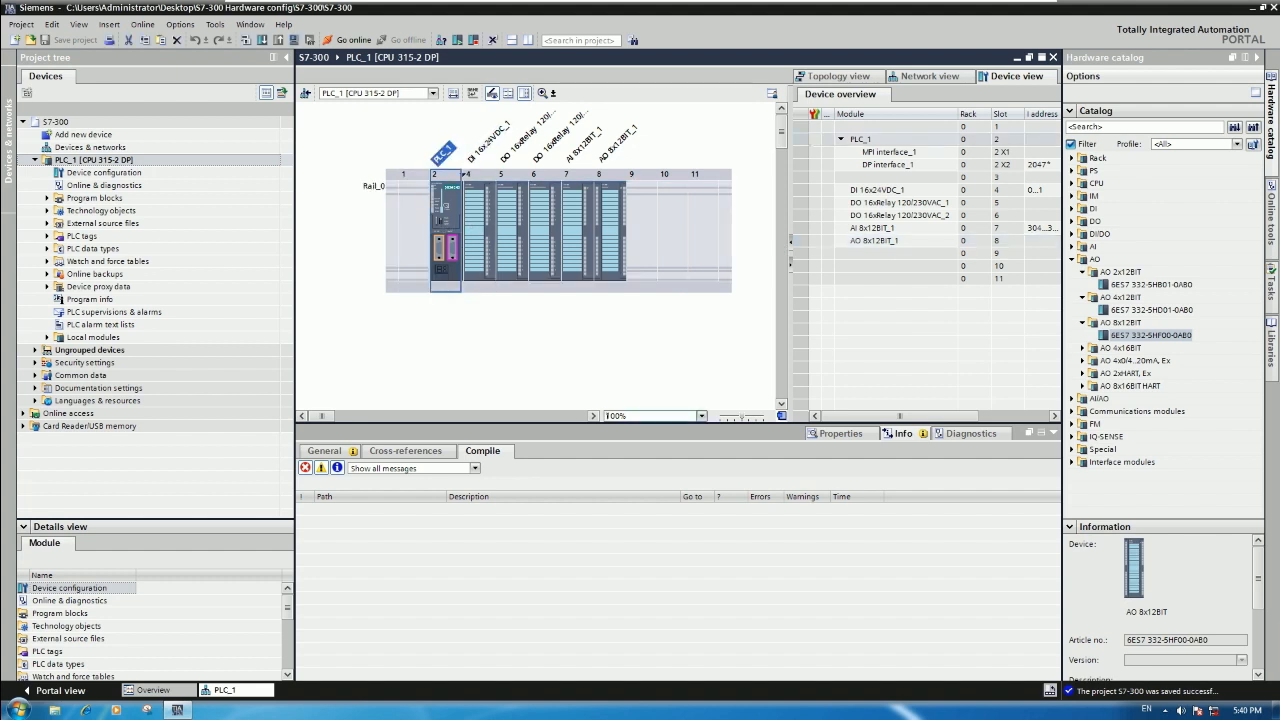
left_click(483, 226)
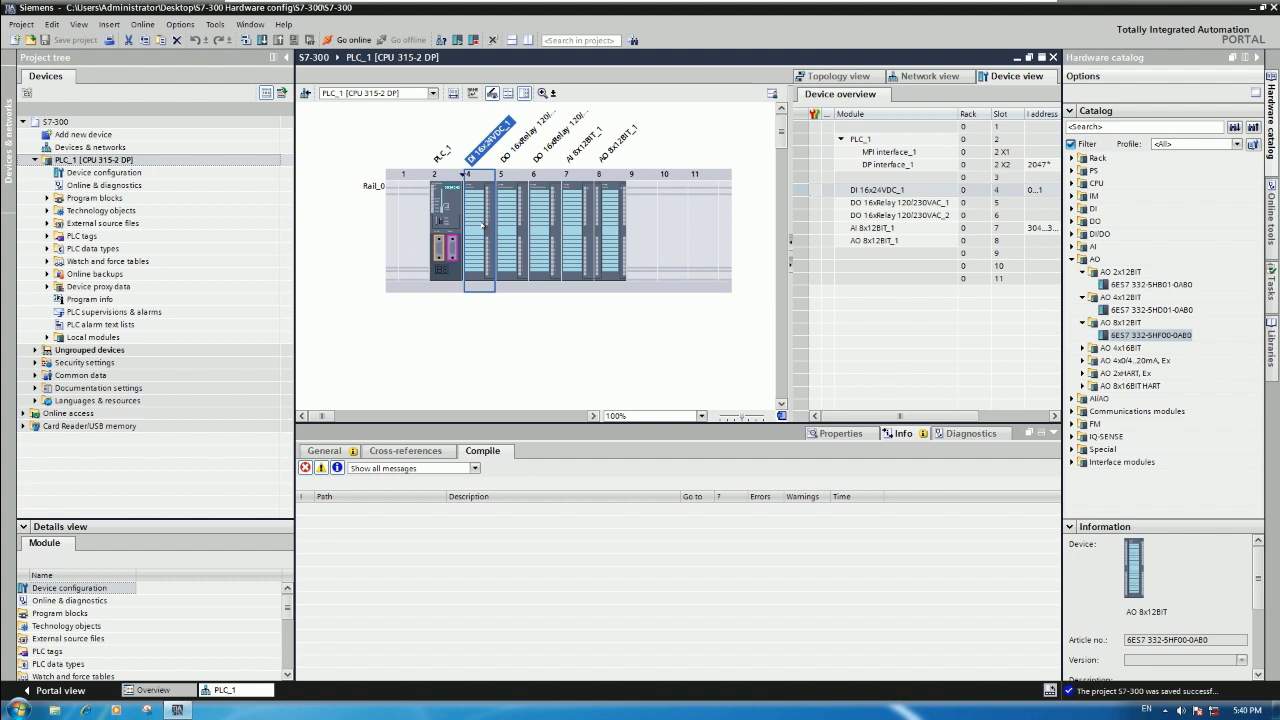
double_click(483, 226)
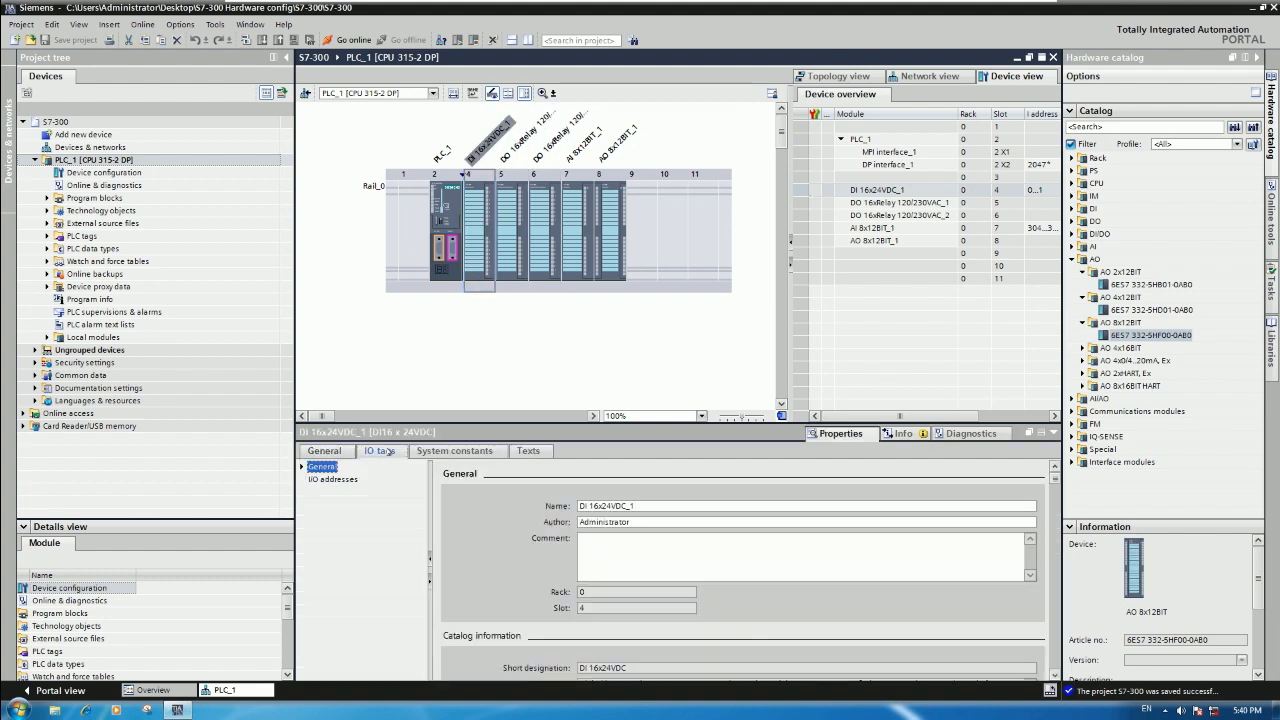
left_click(385, 451)
scroll(426, 583, "down", 2)
left_click(516, 238)
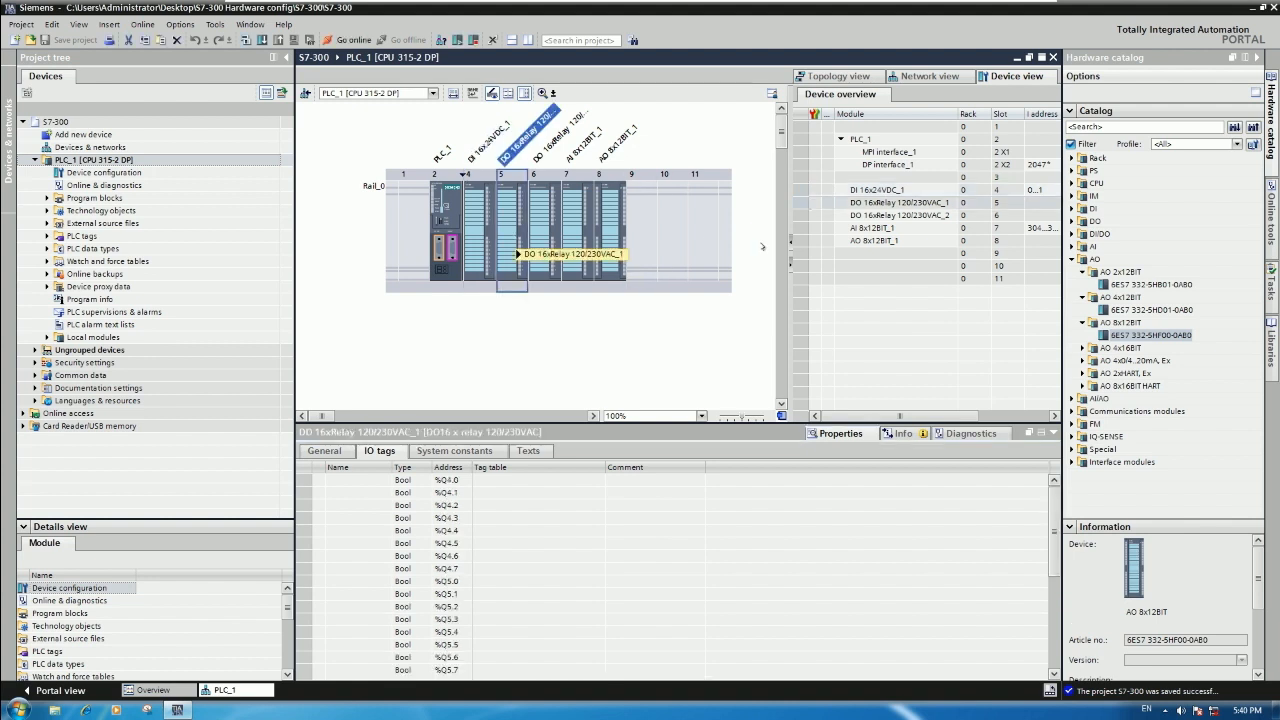
Search for the CPU over MPI through the PC Adapter USB A2 interface and go online with PLC_1.
left_click(442, 222)
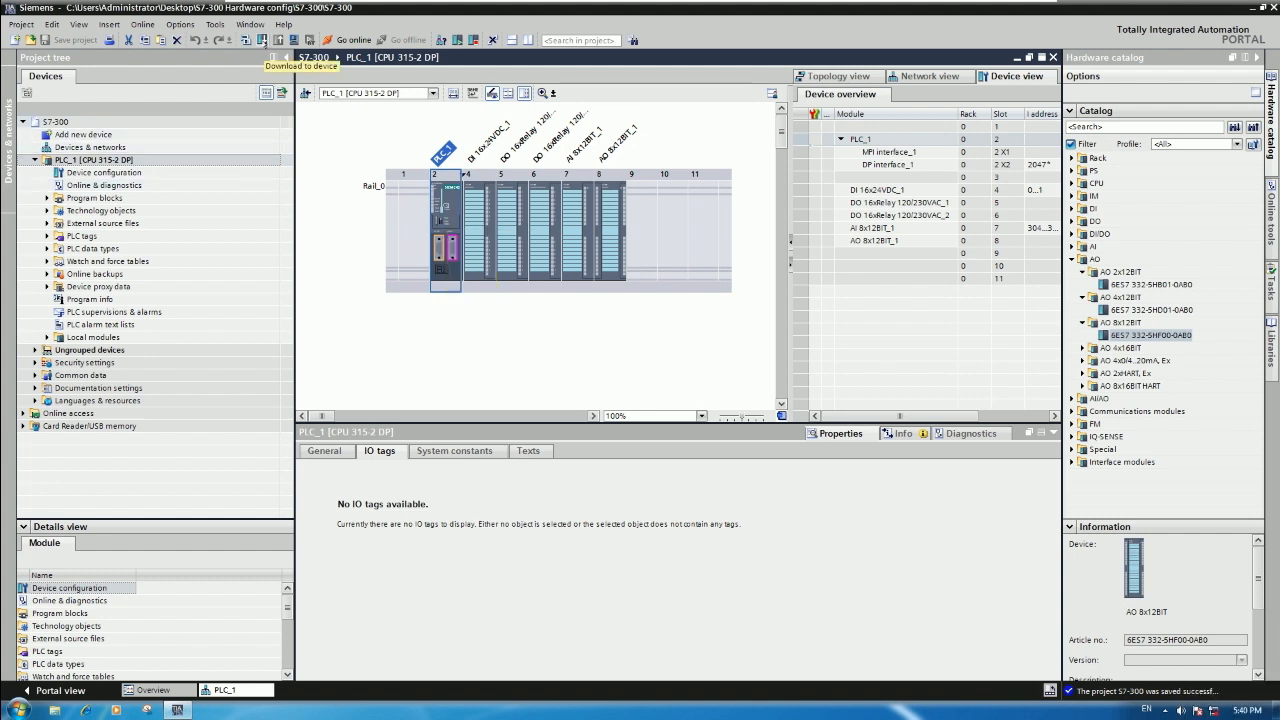
left_click(351, 42)
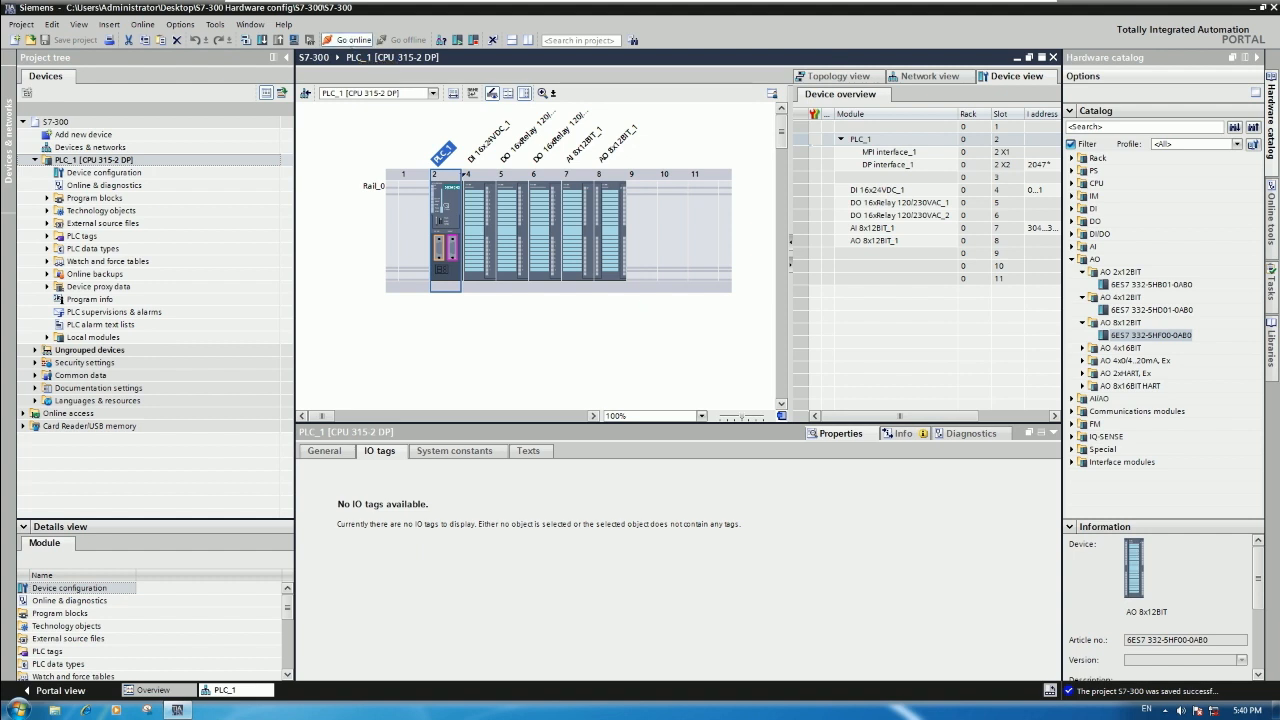
left_click(822, 251)
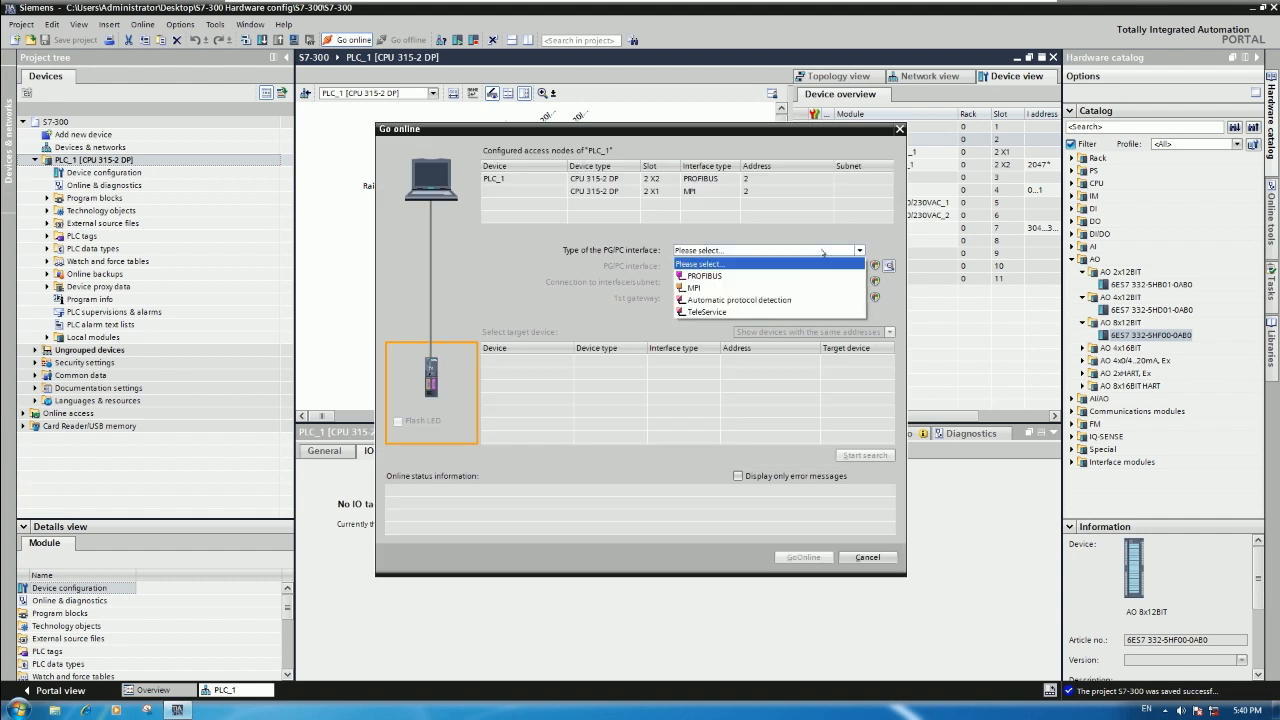
left_click(752, 287)
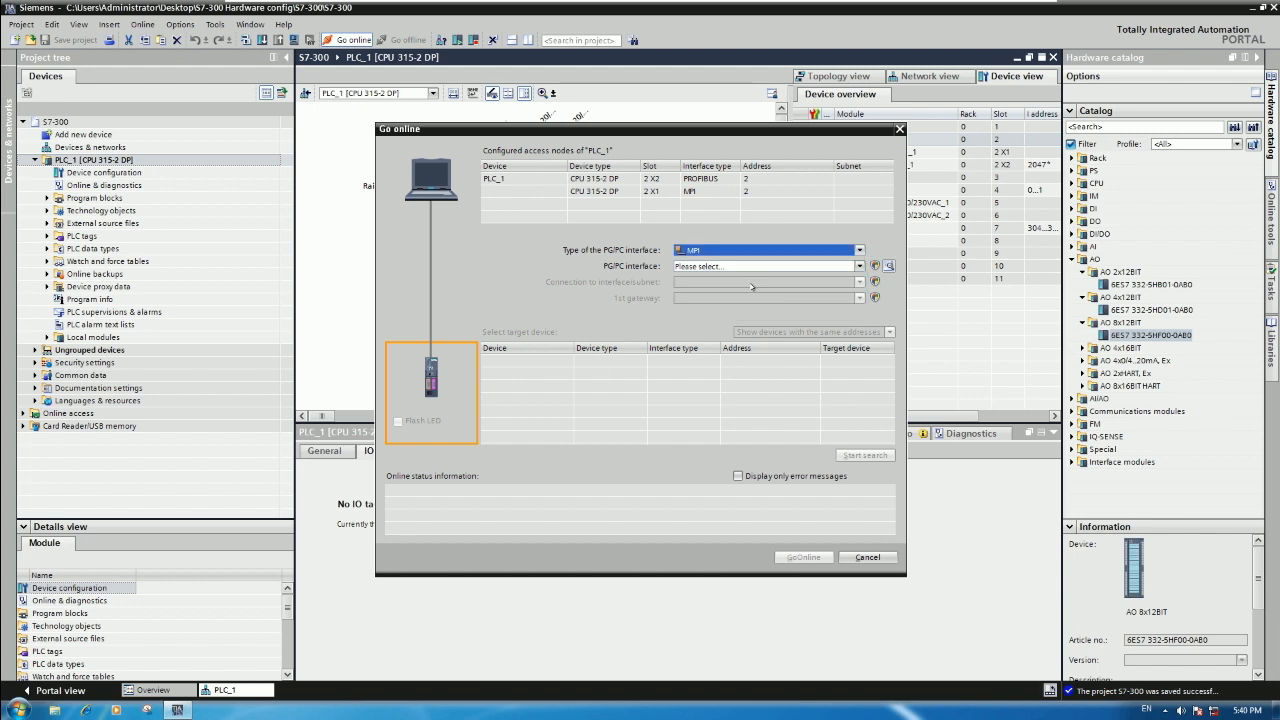
left_click(834, 267)
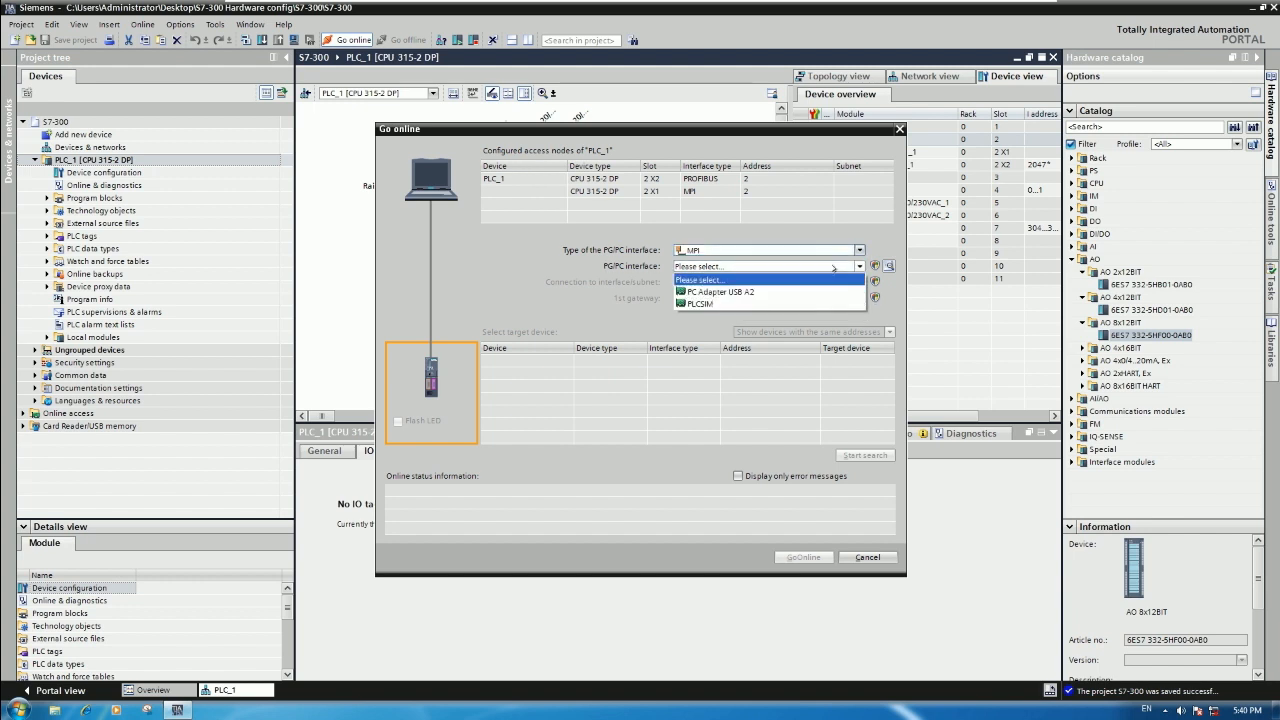
left_click(752, 292)
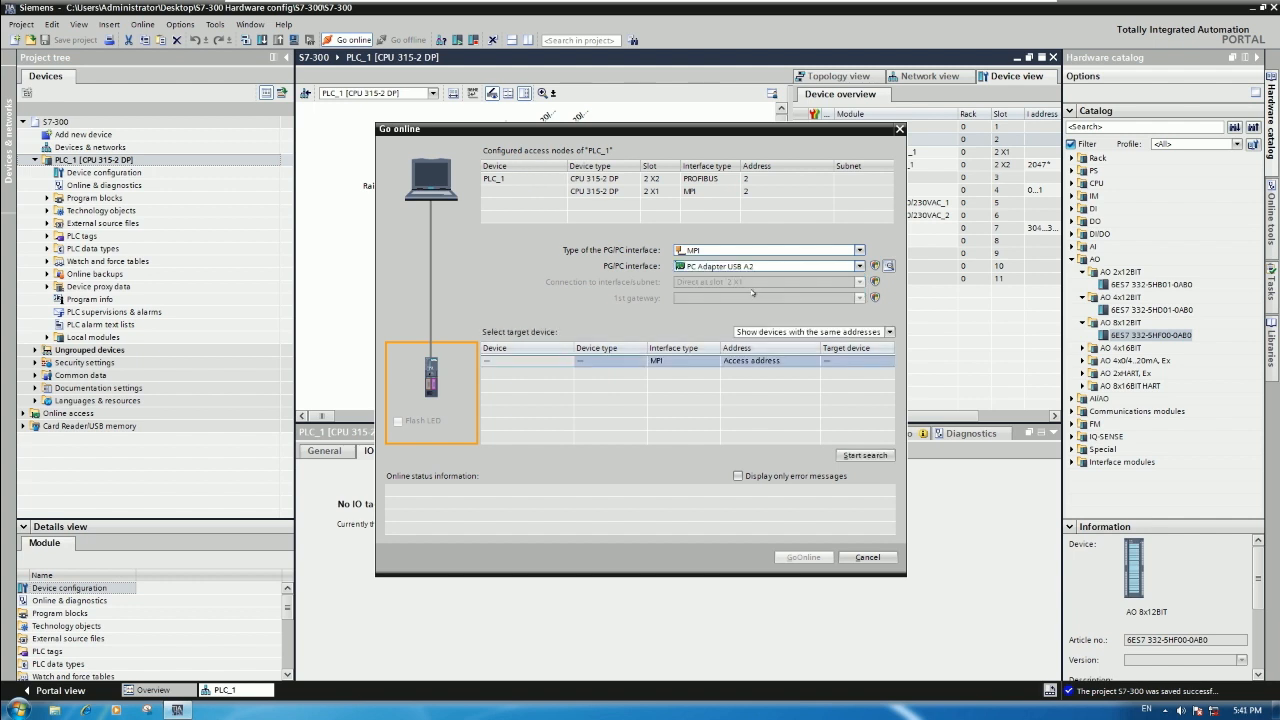
left_click(865, 455)
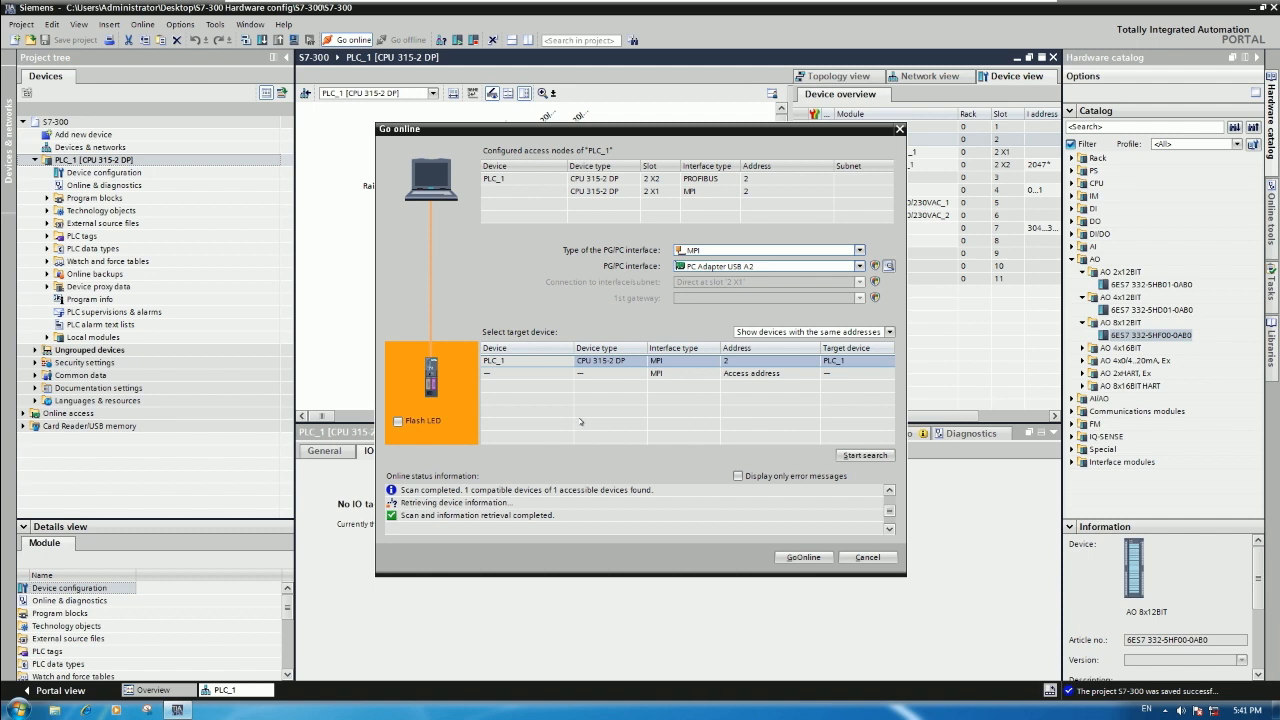
left_click(801, 558)
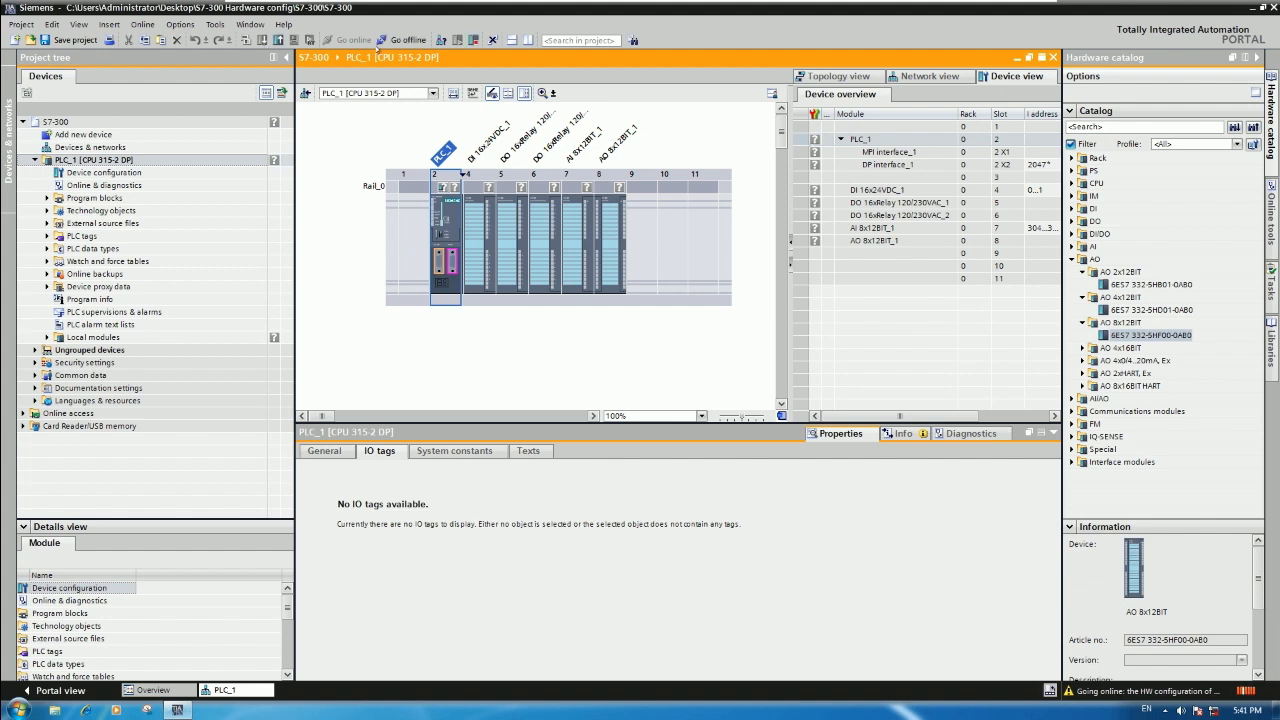
Go offline and download the PLC_1 hardware configuration and software to the device, starting the module after loading.
left_click(401, 40)
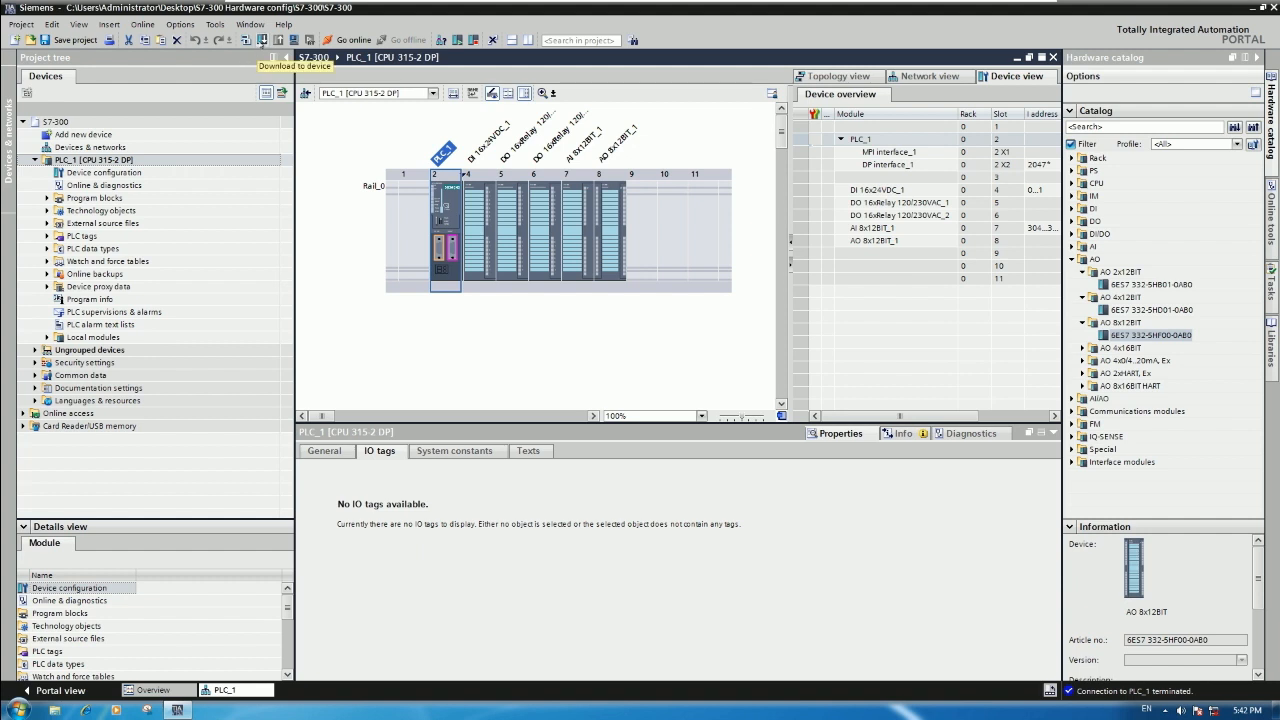
left_click(261, 41)
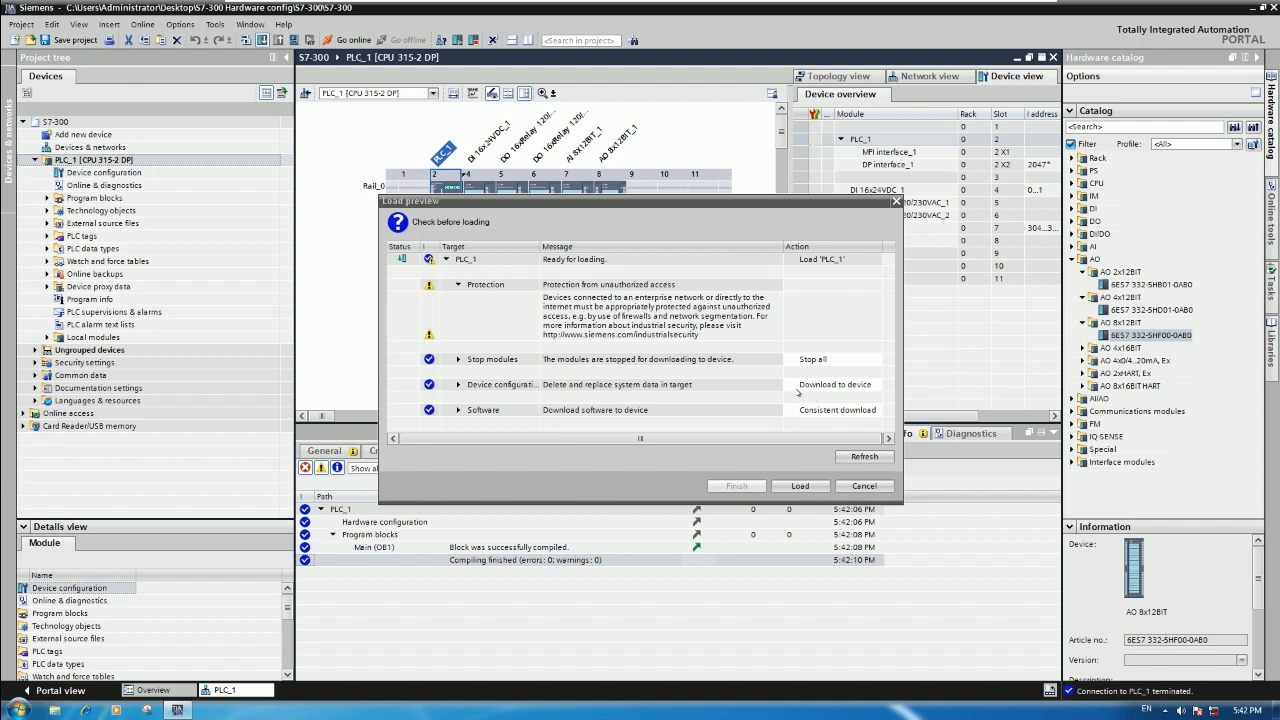
left_click(804, 485)
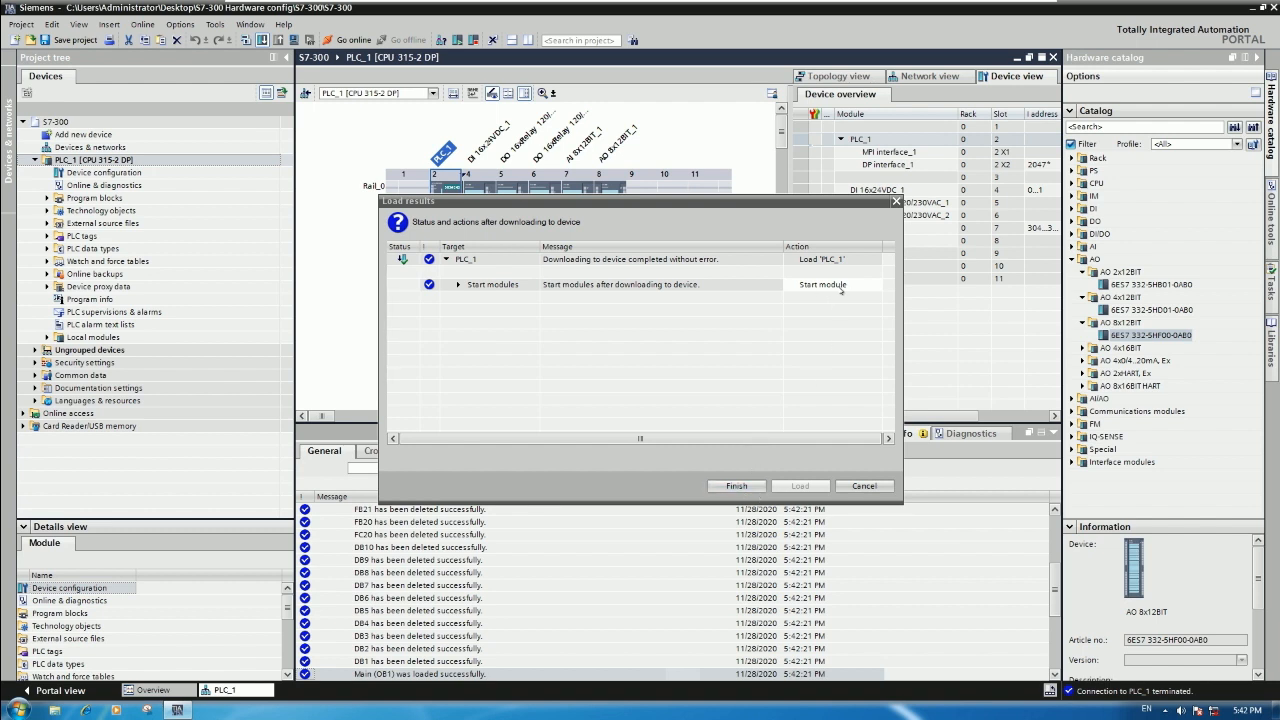
left_click(737, 486)
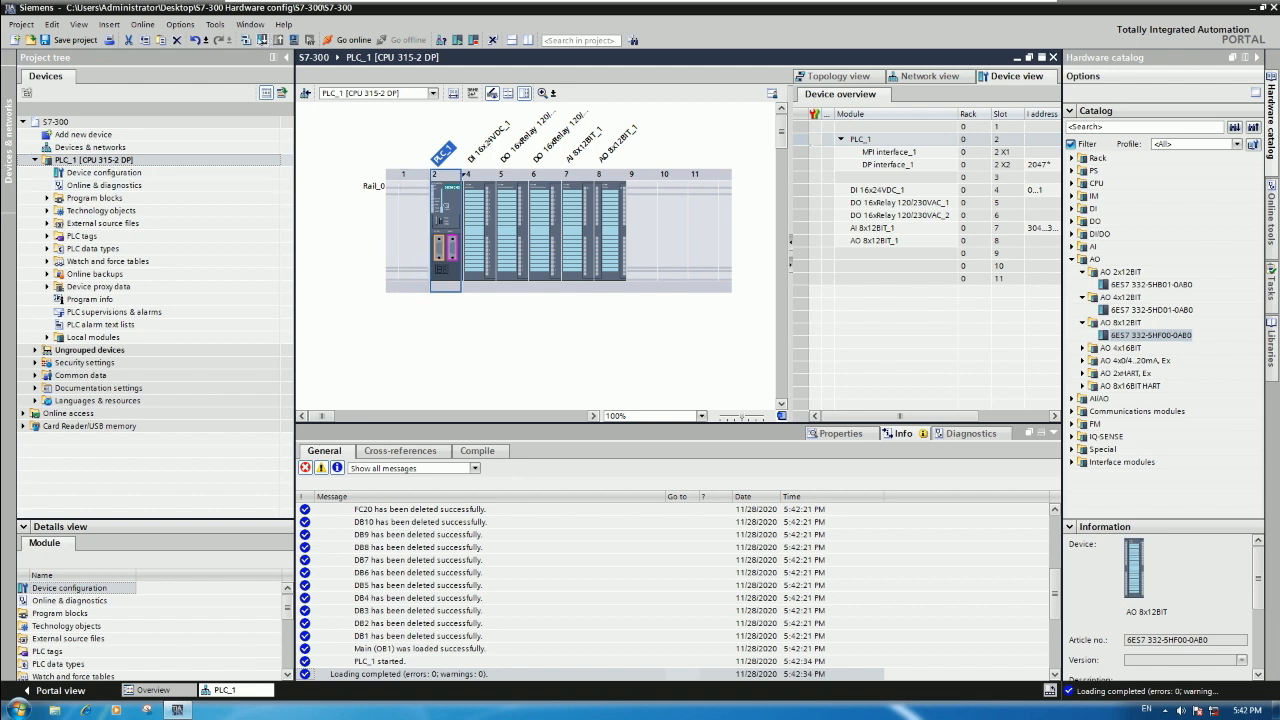
Repeat the download of PLC_1 to the device and finish it with the Start module action.
left_click(262, 40)
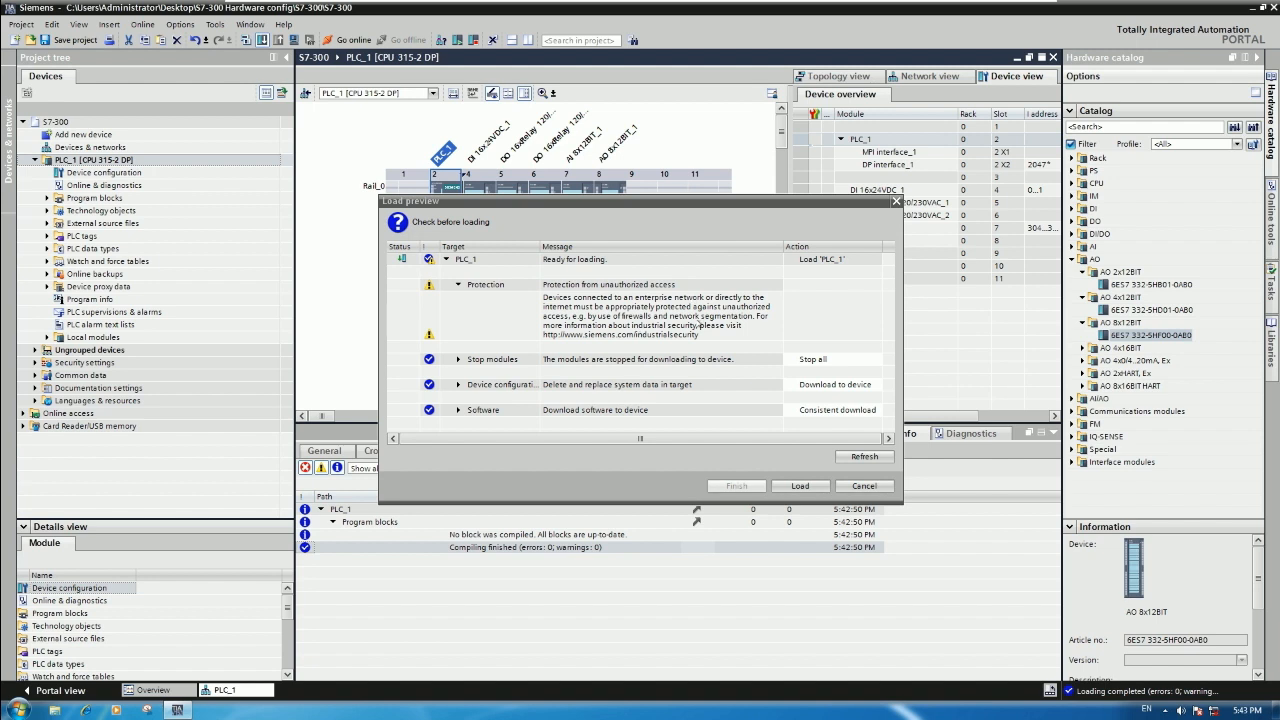
left_click(786, 484)
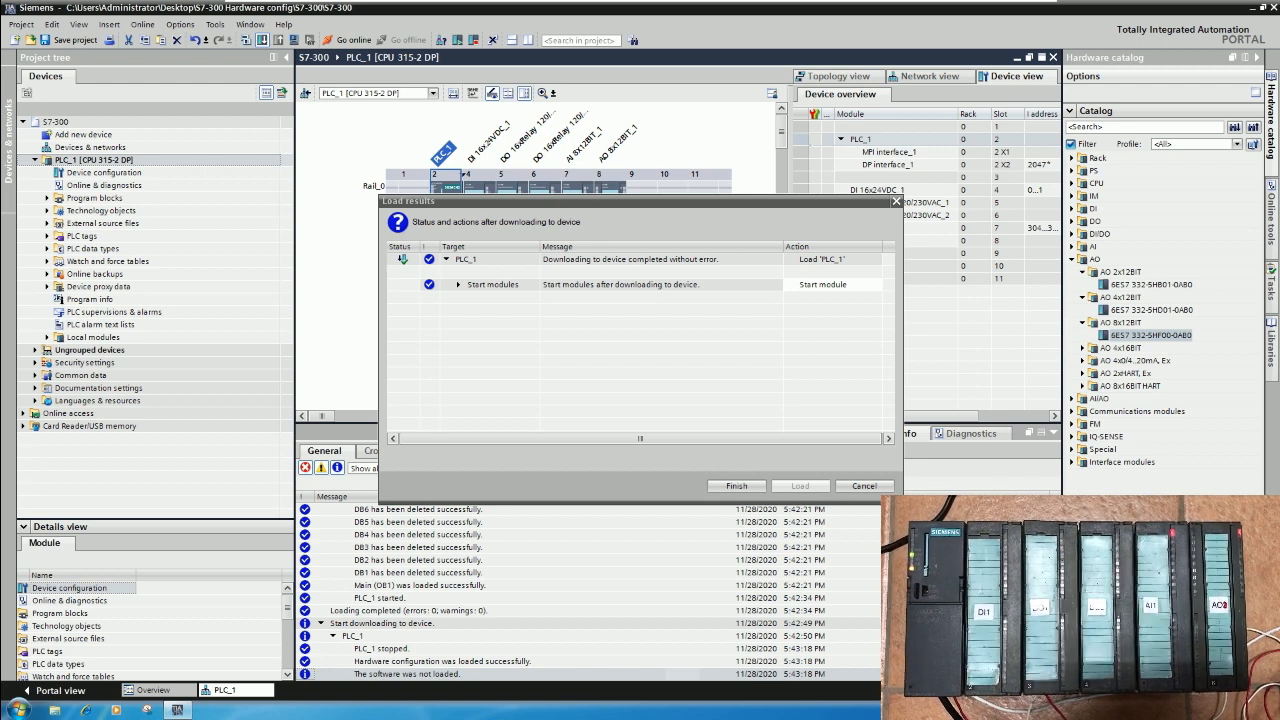
left_click(736, 485)
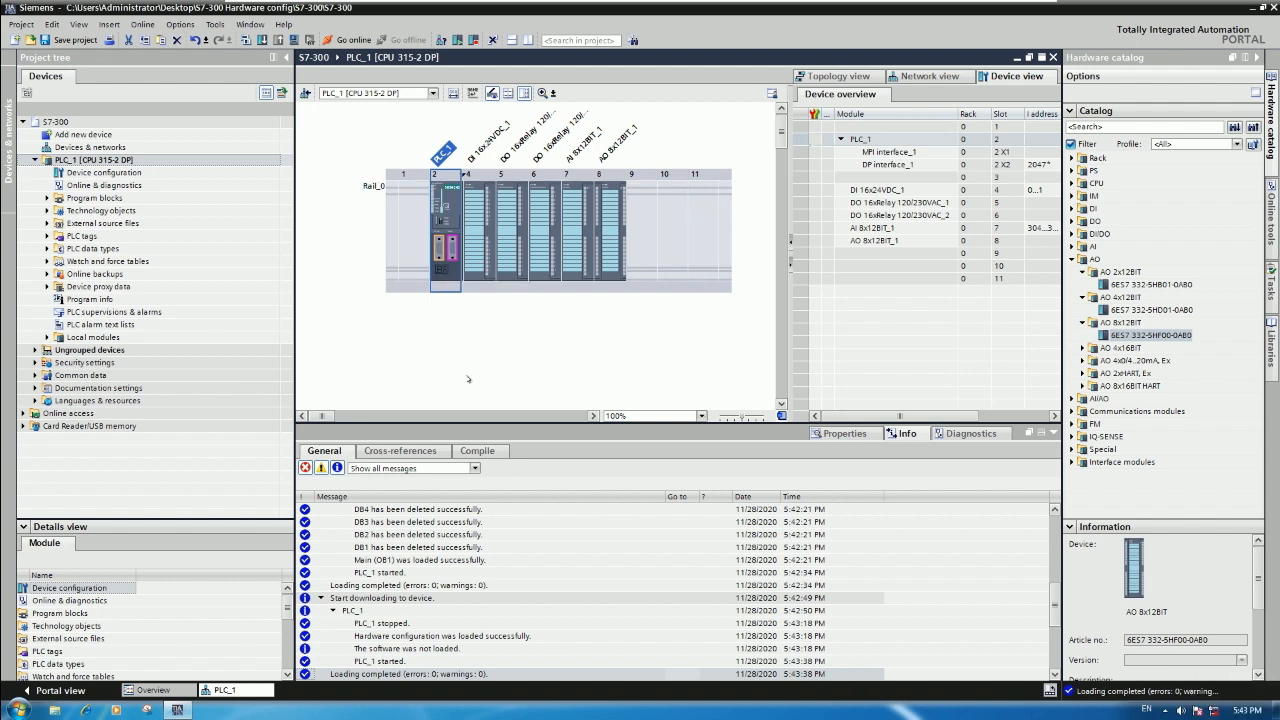
Expand the program blocks of PLC_1 and open the Main [OB1] block in the program editor.
left_click(440, 548)
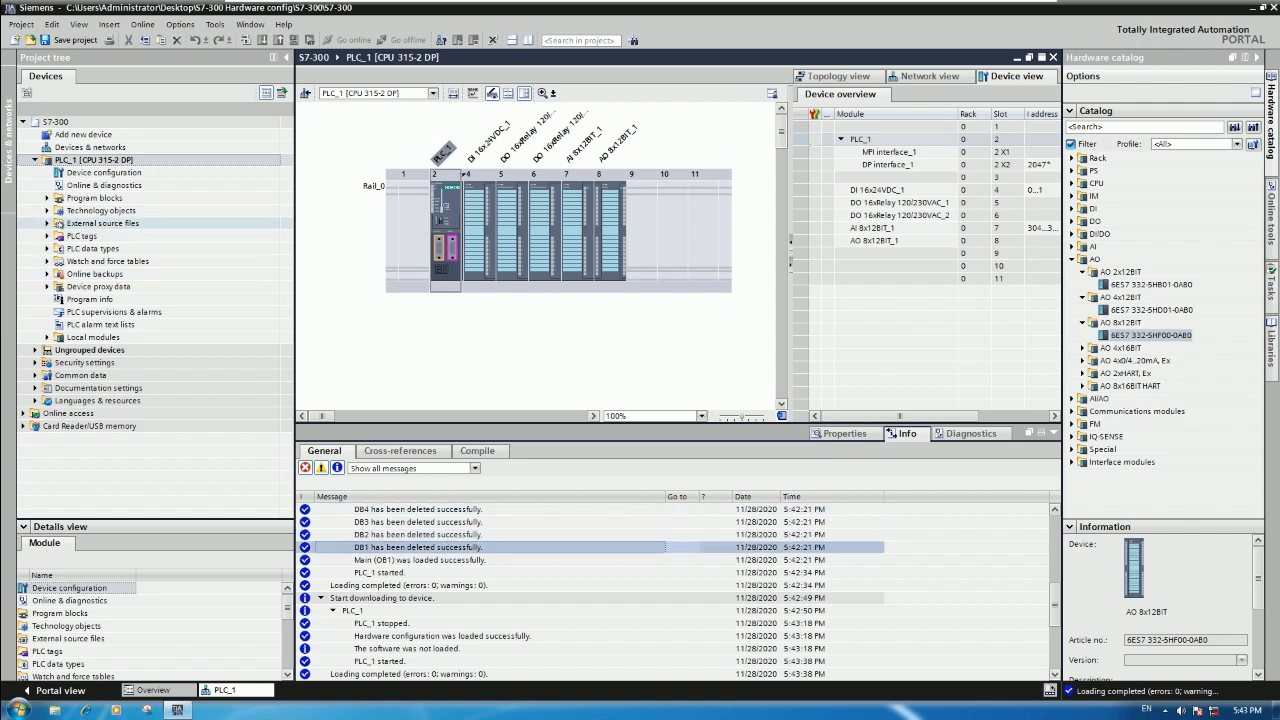
left_click(46, 198)
left_click(46, 198)
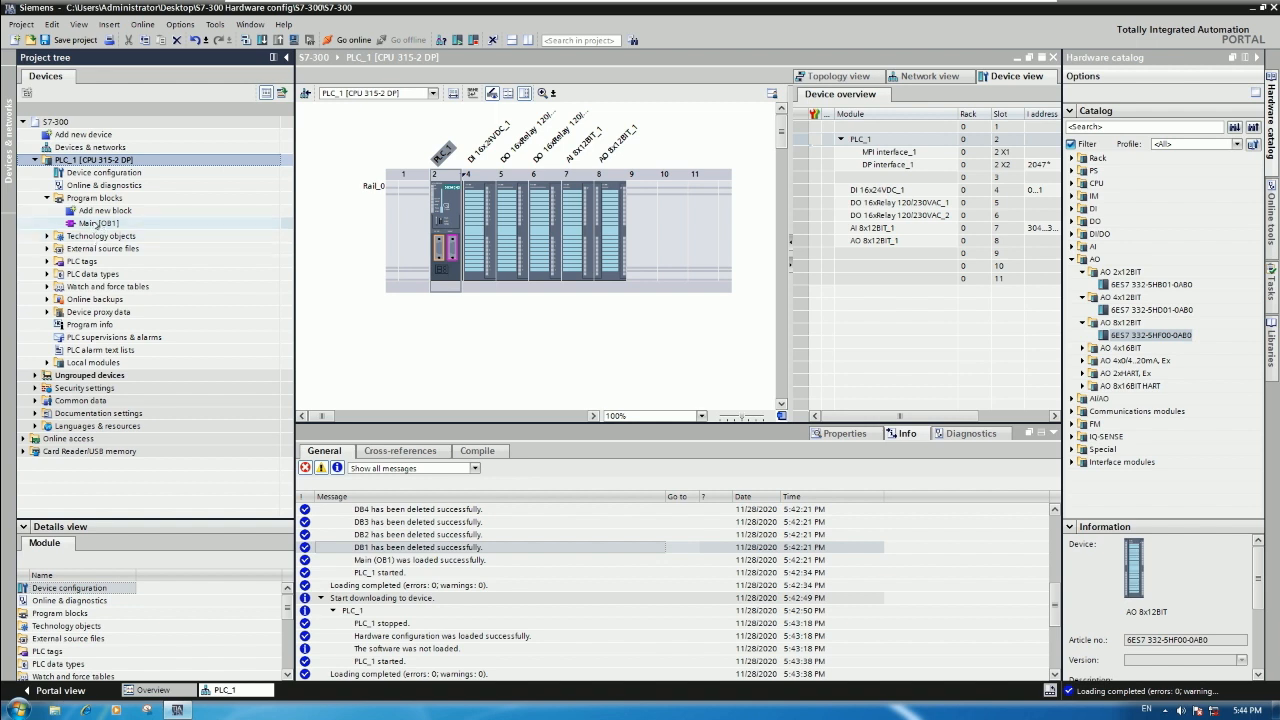
left_click(97, 224)
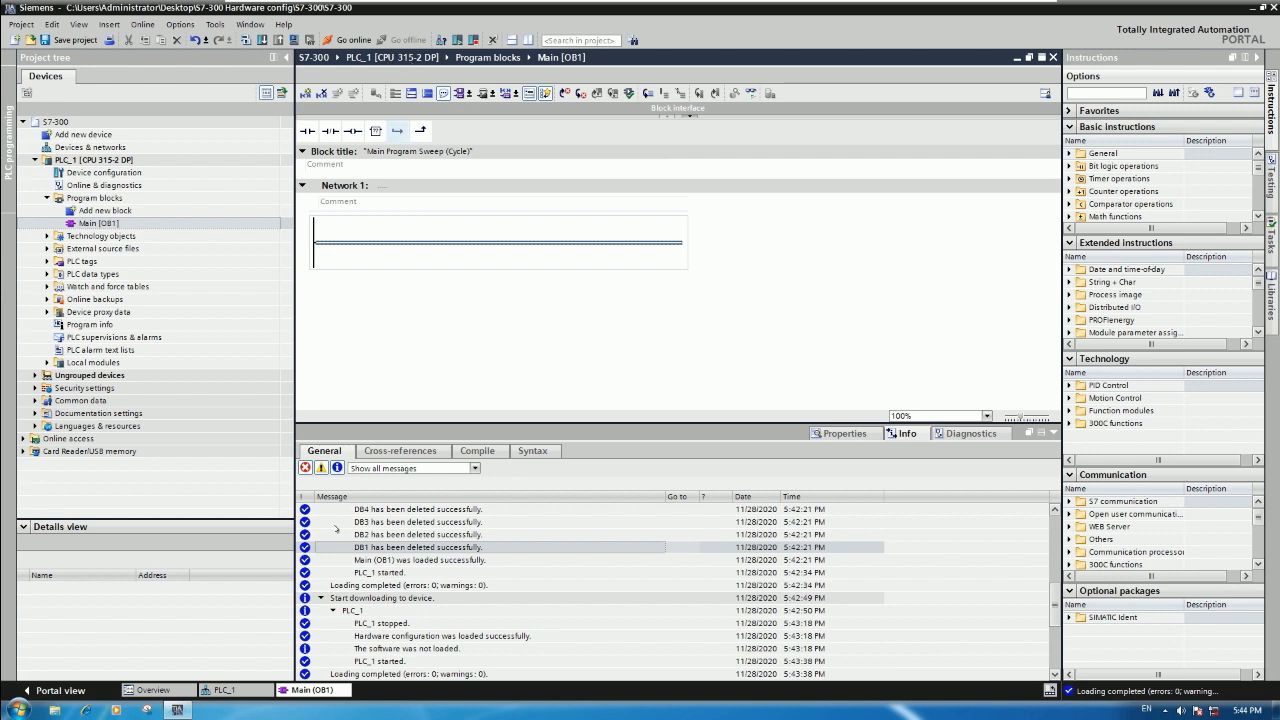
Open the DI 16x24VDC_1 module's properties from the PLC_1 device configuration and examine its input start and end addresses.
left_click(236, 690)
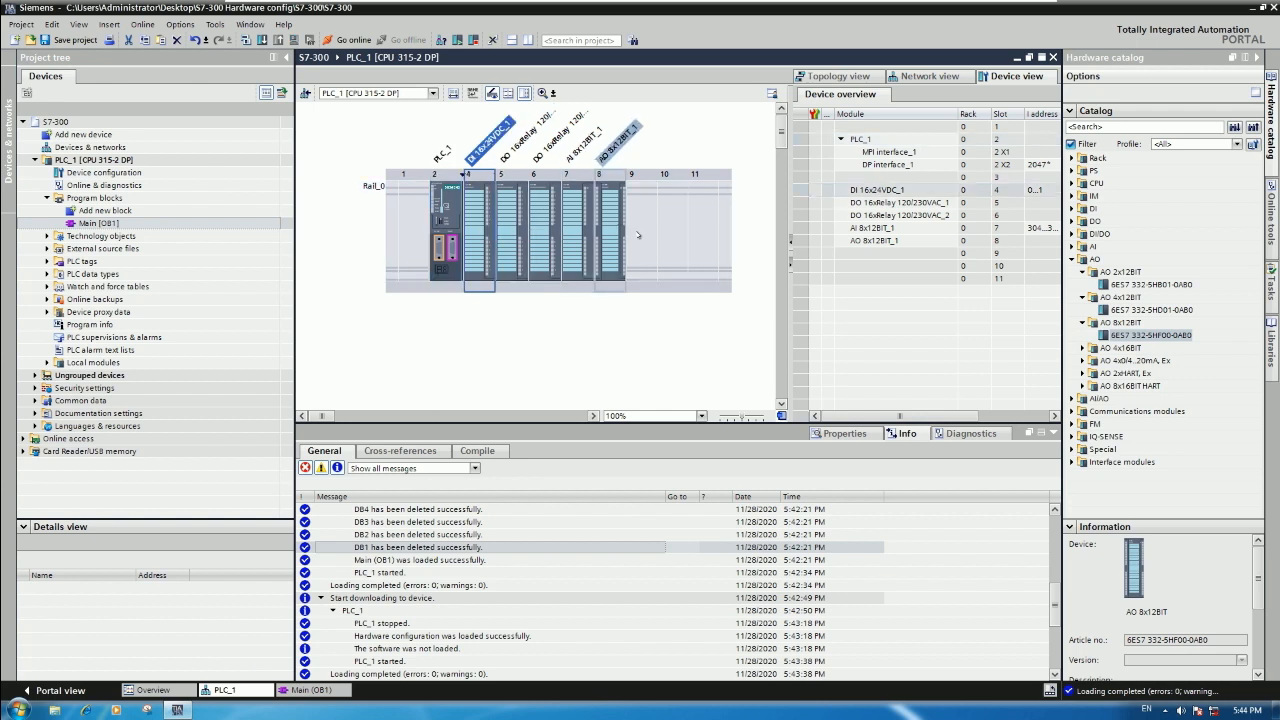
right_click(474, 242)
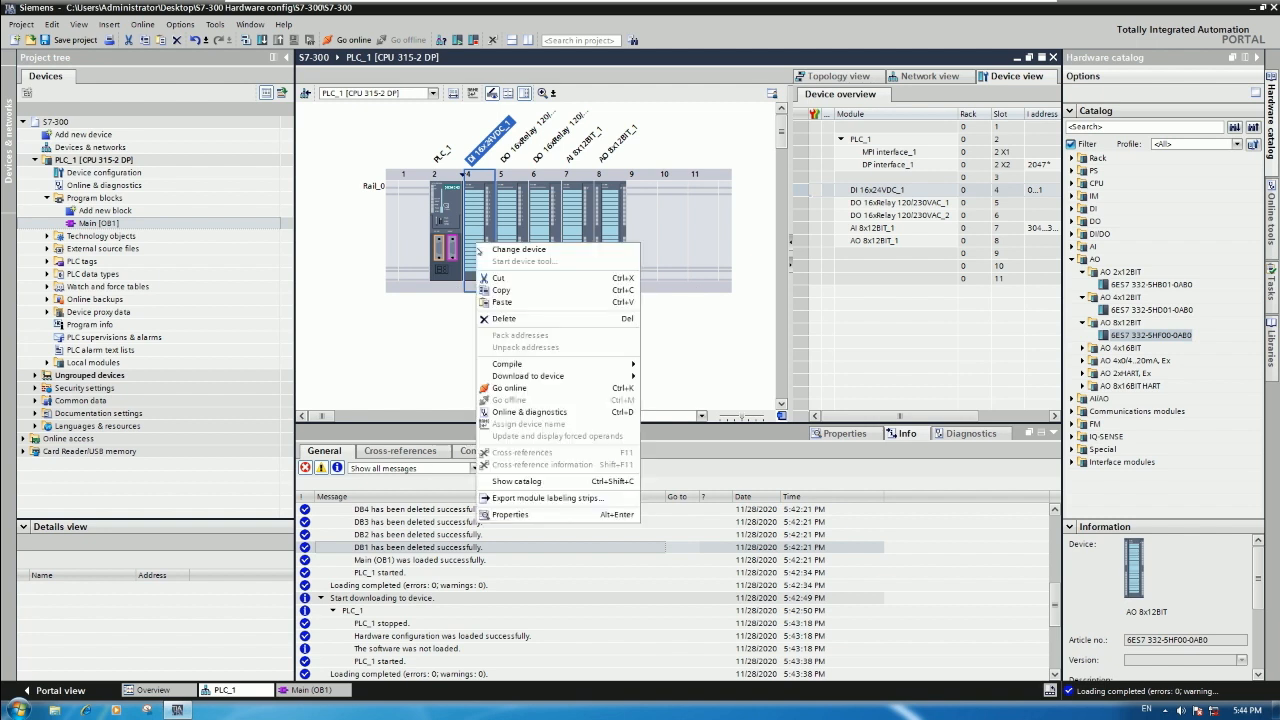
left_click(480, 222)
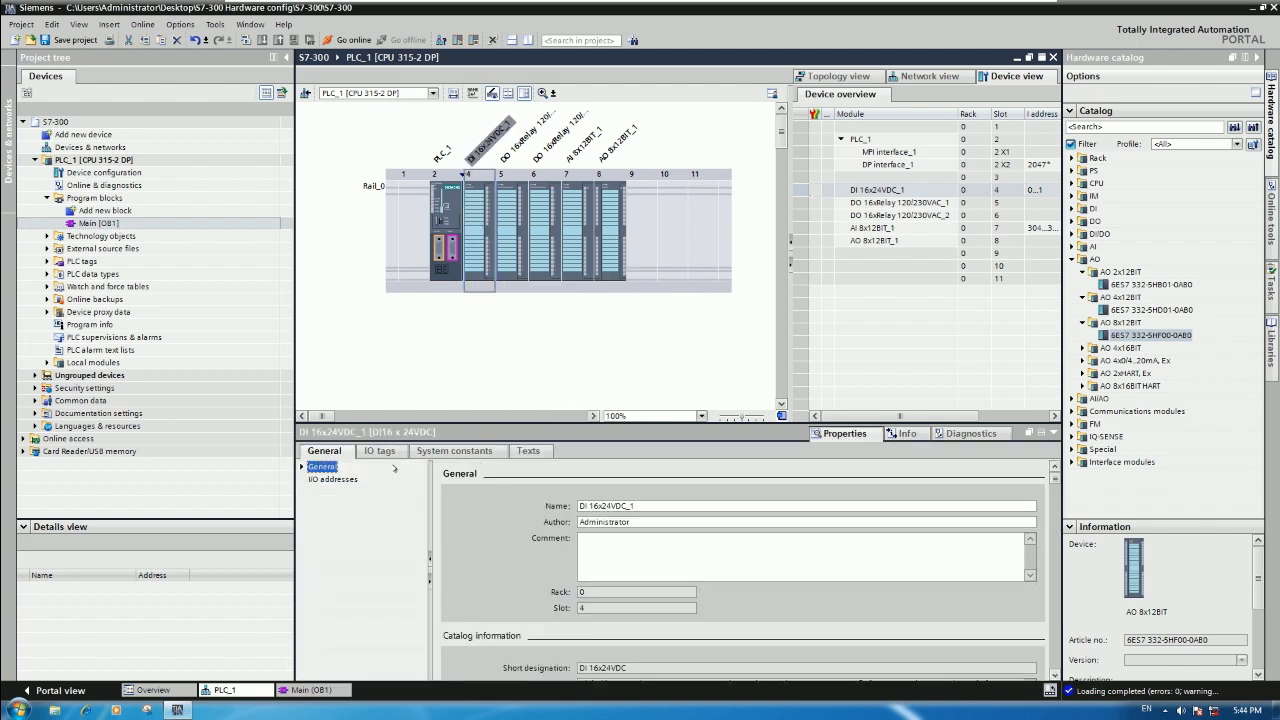
left_click(301, 467)
left_click(350, 480)
left_click(334, 492)
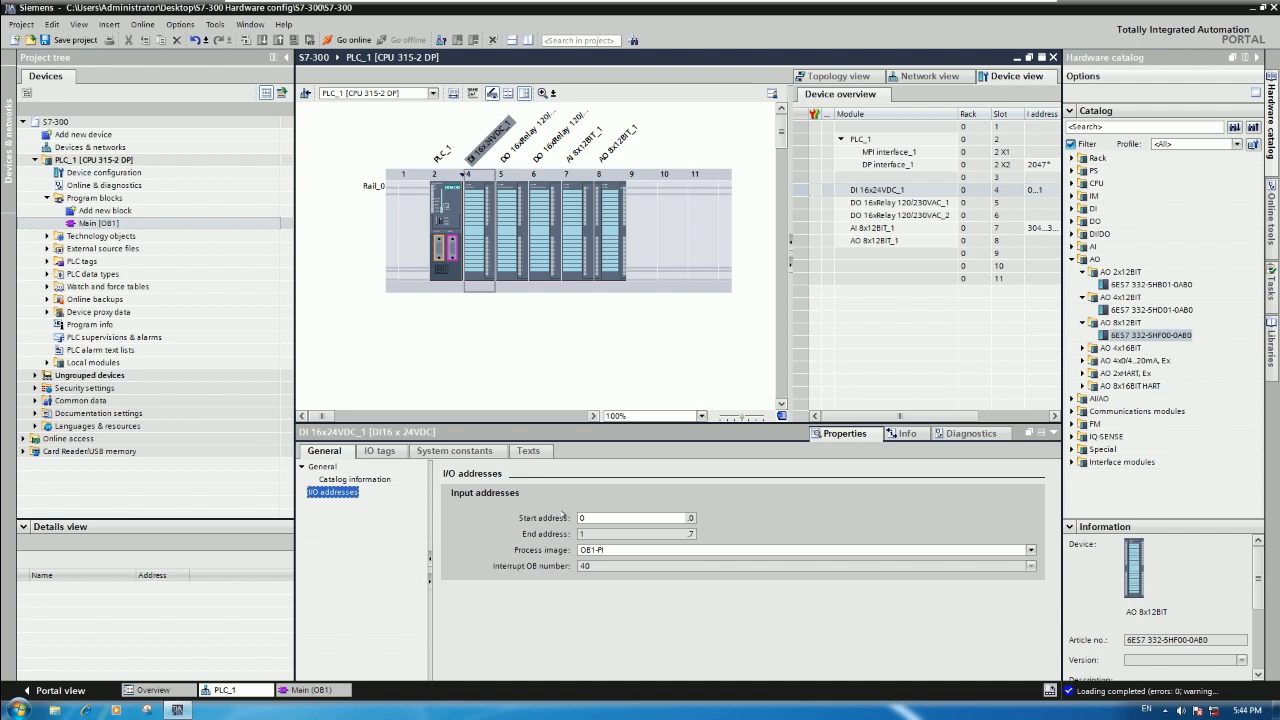
left_click(598, 517)
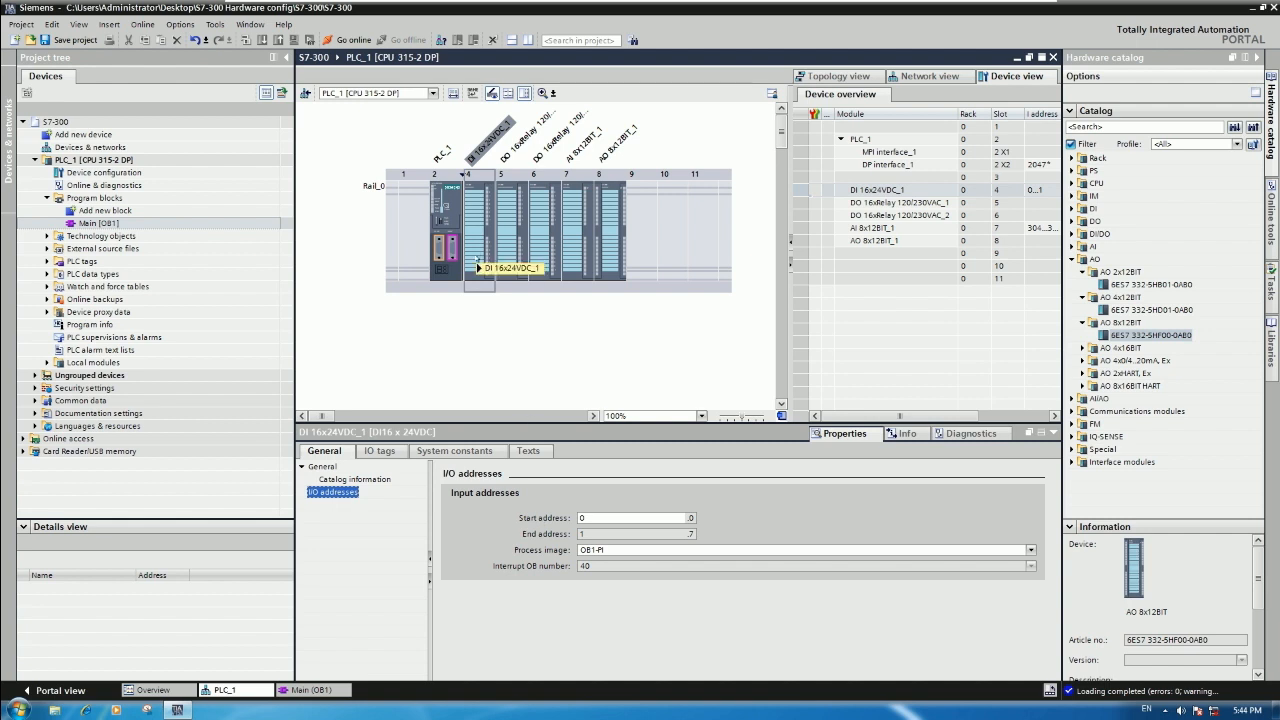
left_click(605, 516)
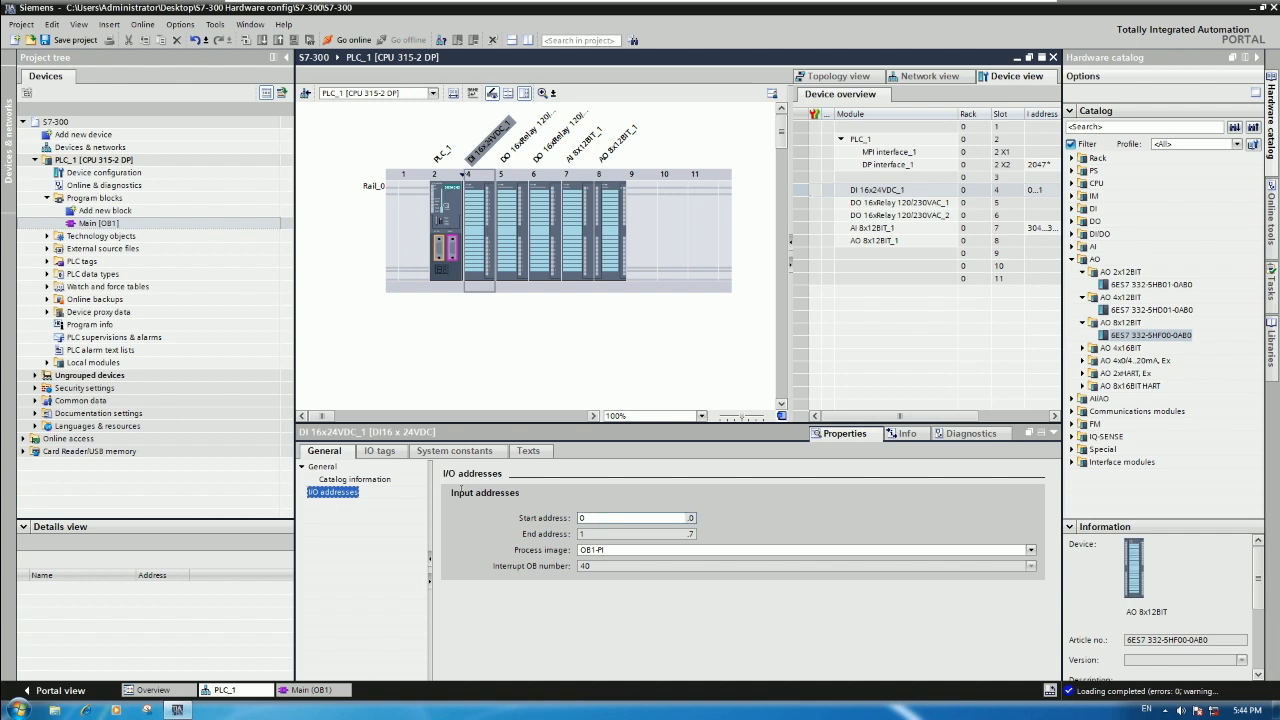
Review the IO tags of the DI 16x24VDC_1 module from the first to the last input bit address.
left_click(379, 451)
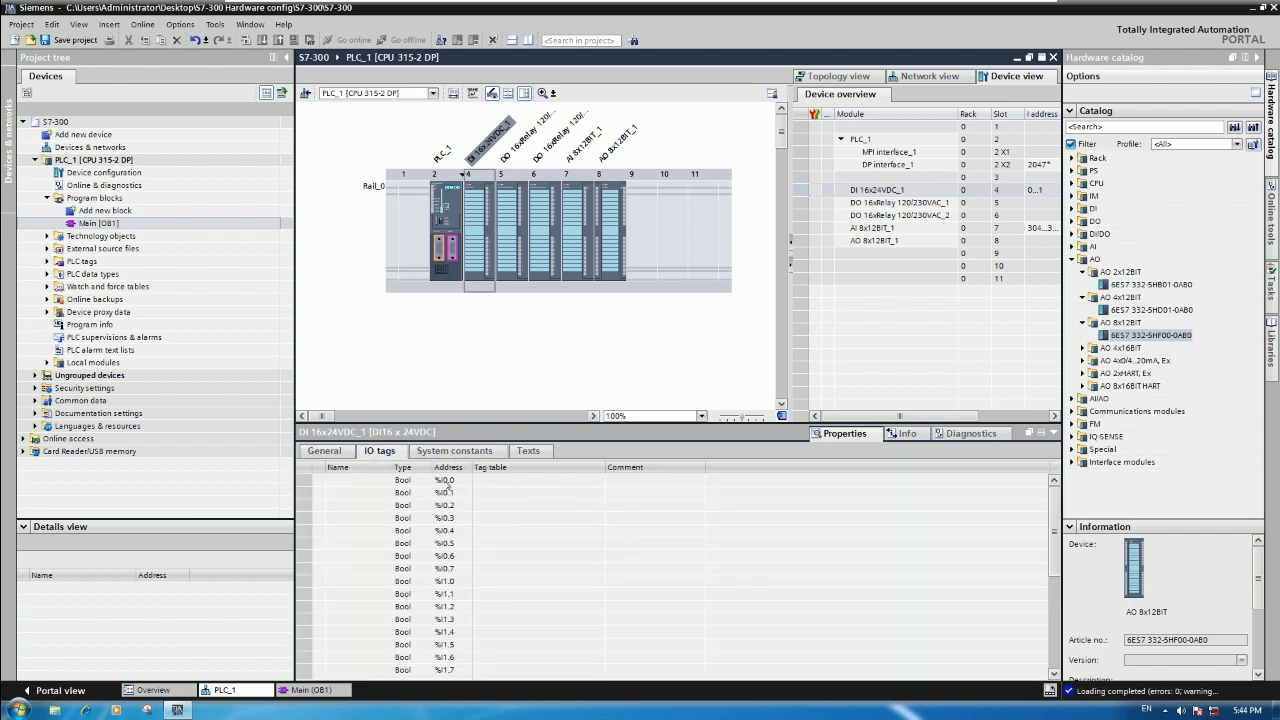
scroll(465, 590, "down", 2)
left_click(454, 598)
scroll(486, 569, "up", 2)
Review the IO tag addresses of the DO 16xRelay 120/230VAC_1 module in slot 5 from first to last bit.
left_click(508, 230)
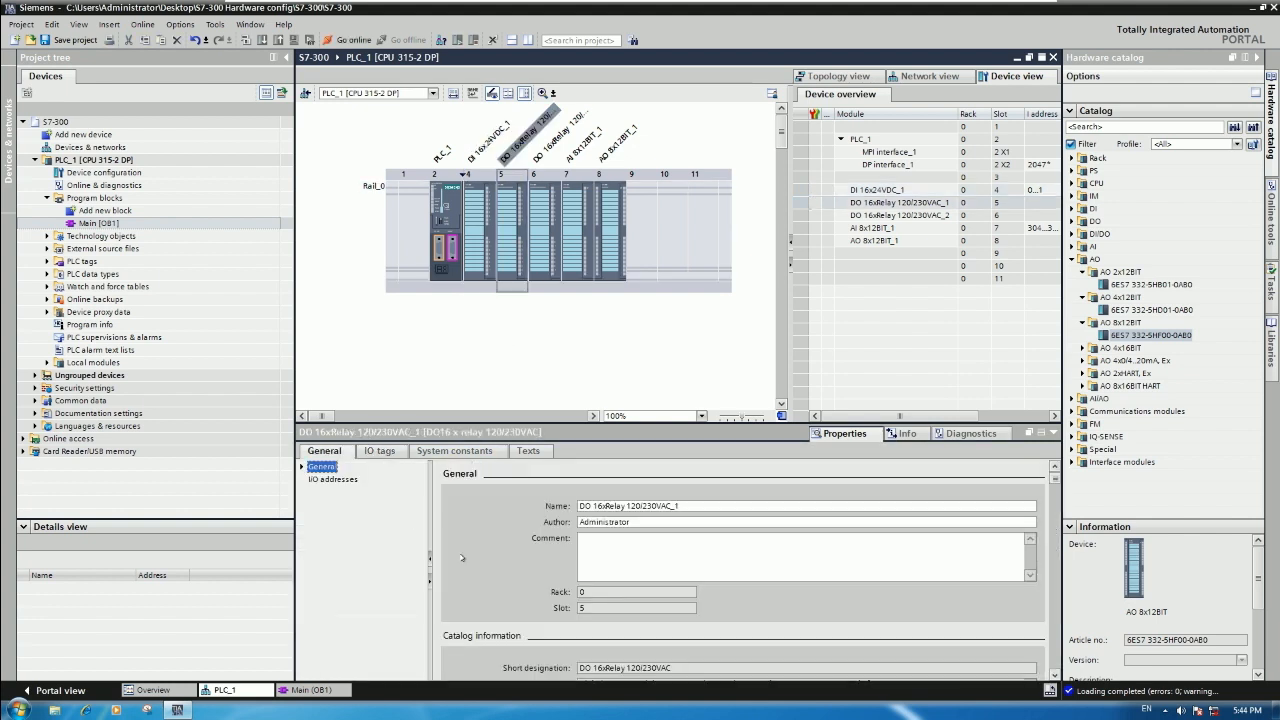
left_click(379, 451)
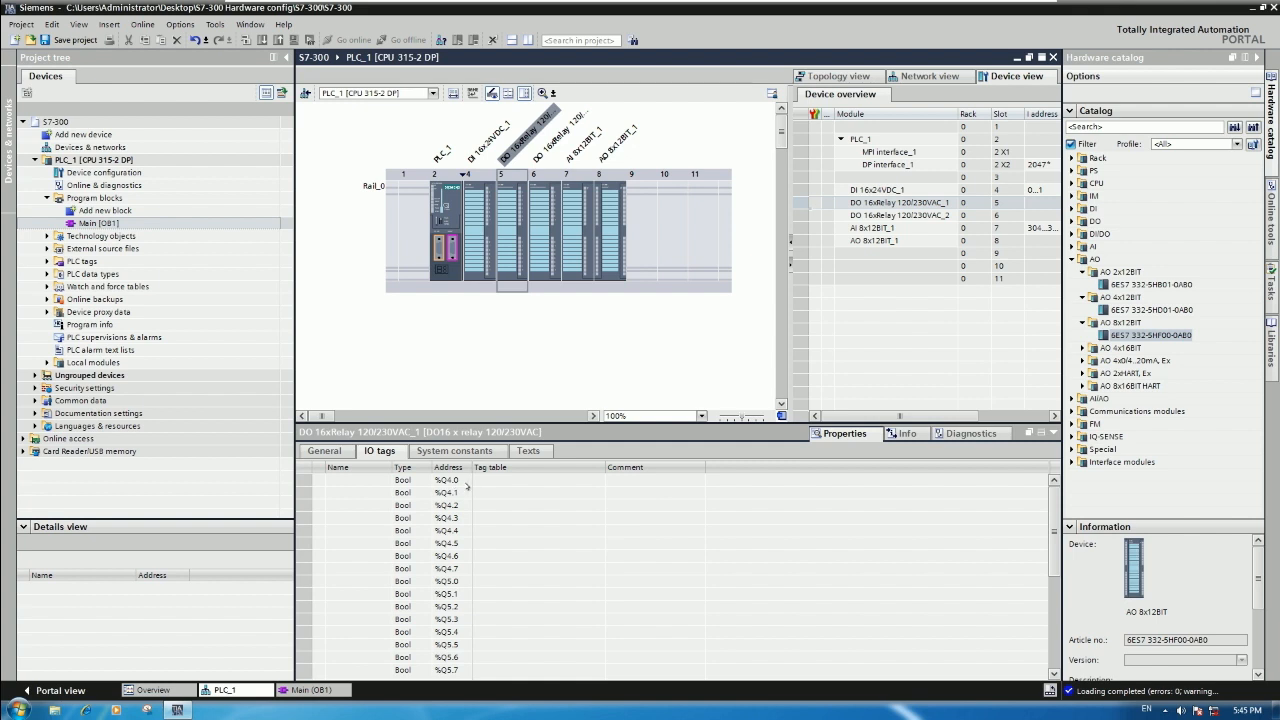
left_click(467, 484)
scroll(467, 484, "down", 3)
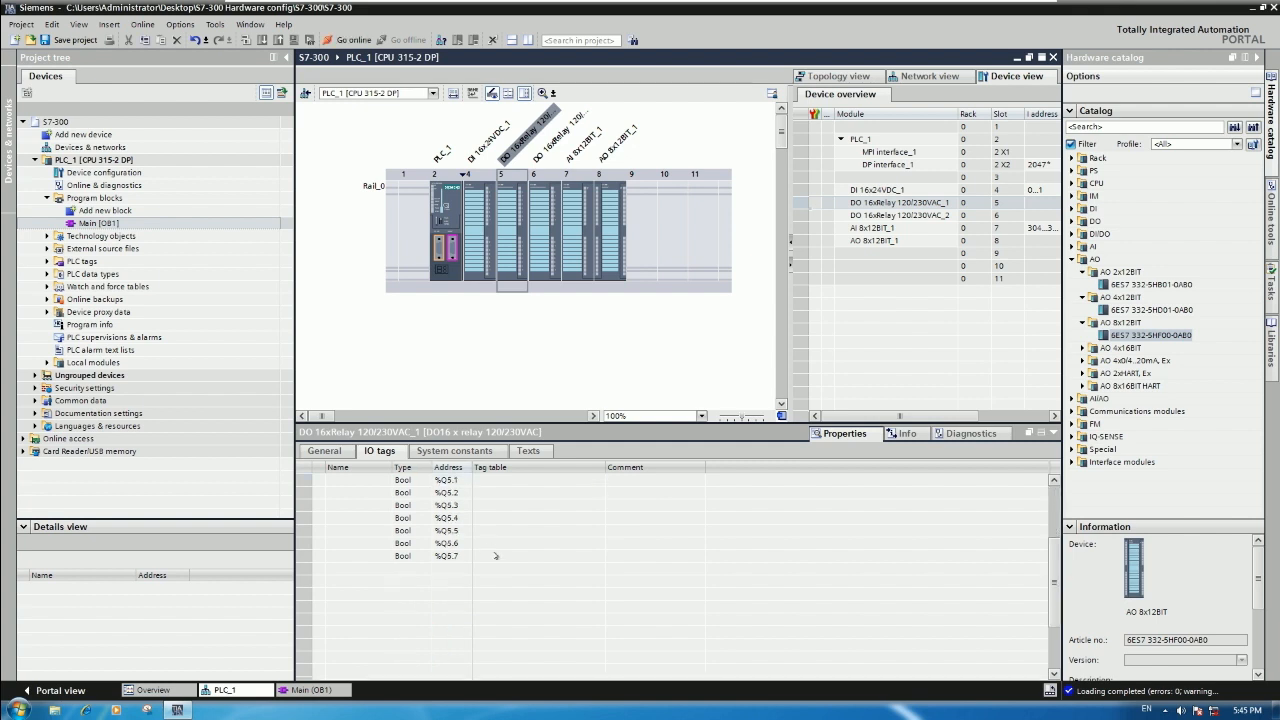
left_click(457, 558)
scroll(496, 557, "up", 2)
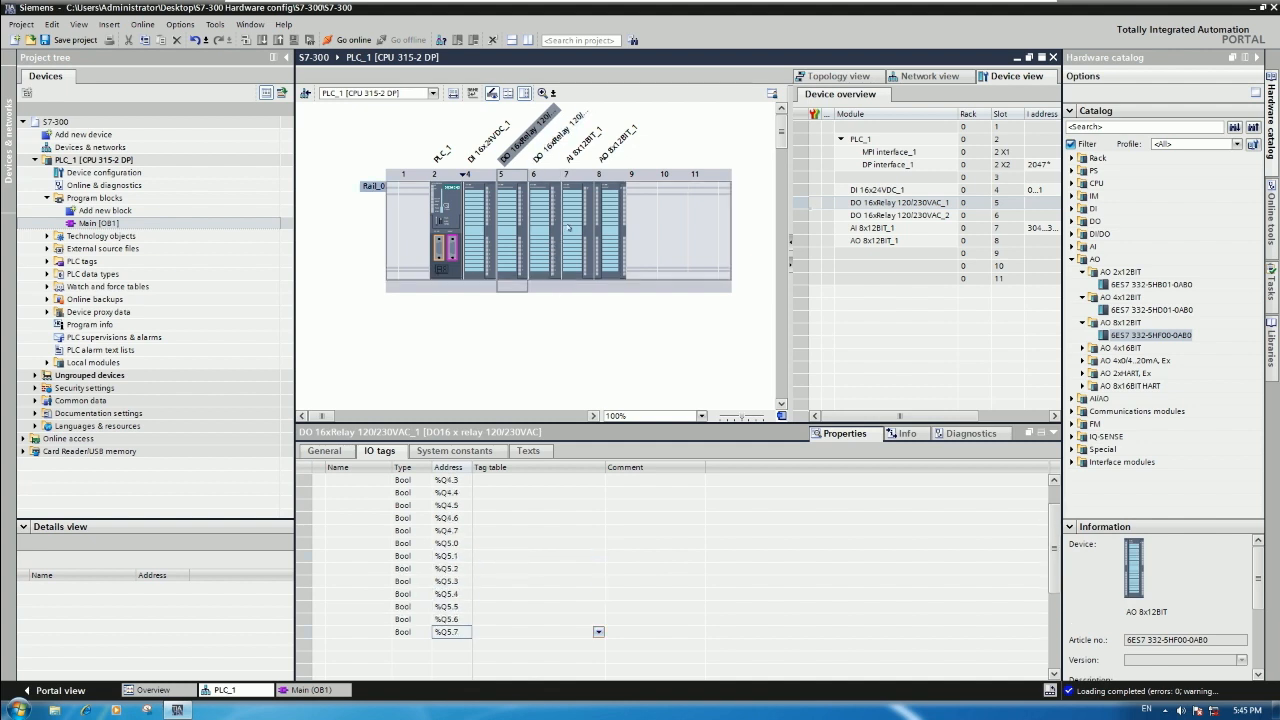
Review the IO tag addresses of the DO 16xRelay 120/230VAC_2 module in slot 6 from first to last bit.
left_click(535, 221)
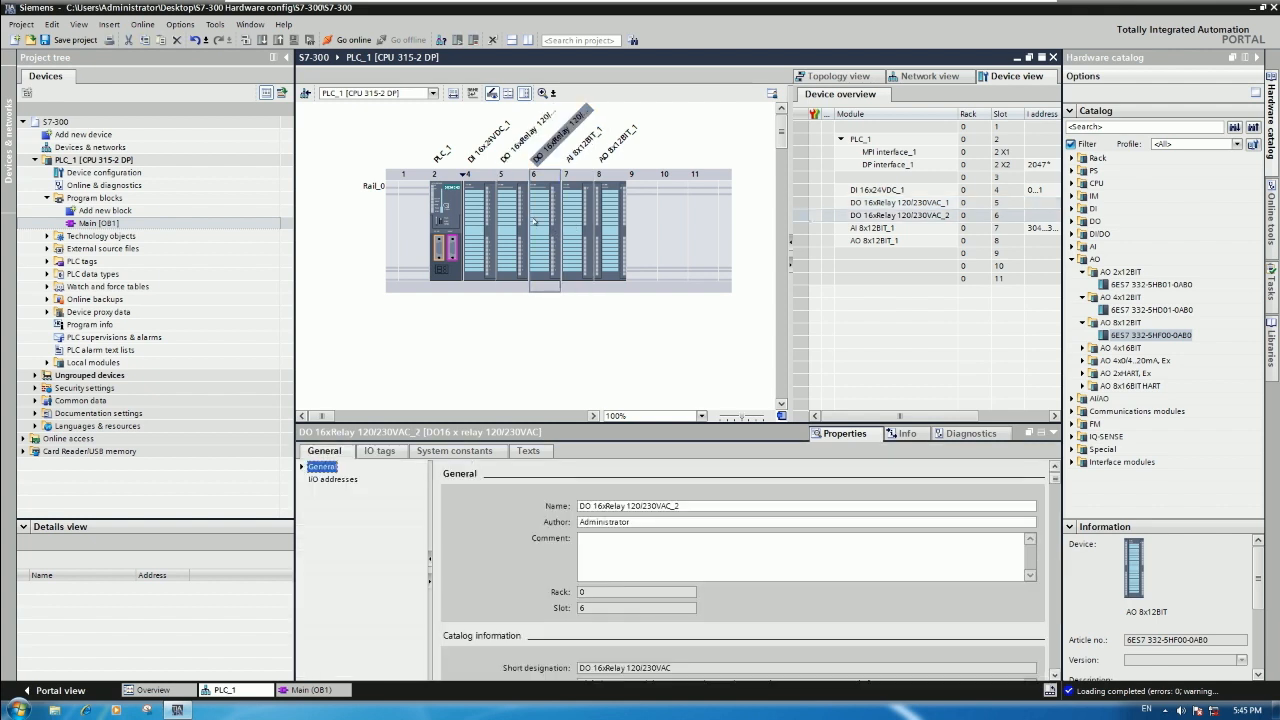
left_click(380, 452)
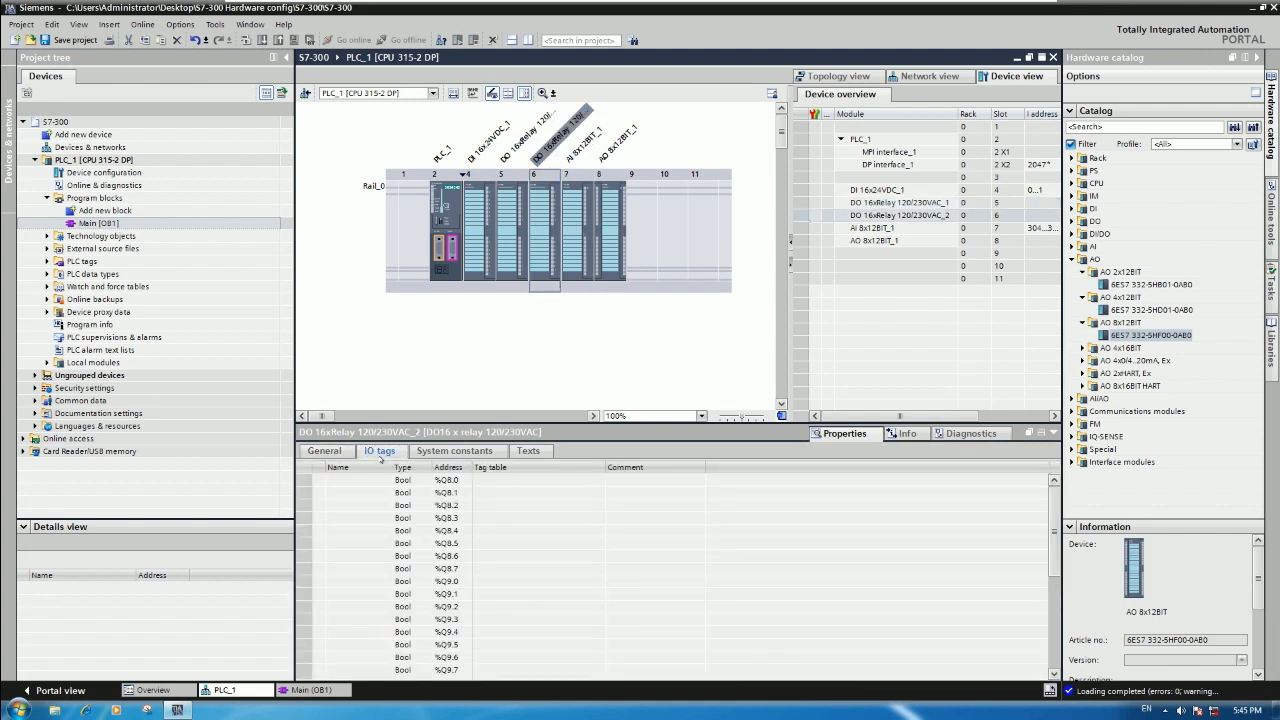
left_click(456, 484)
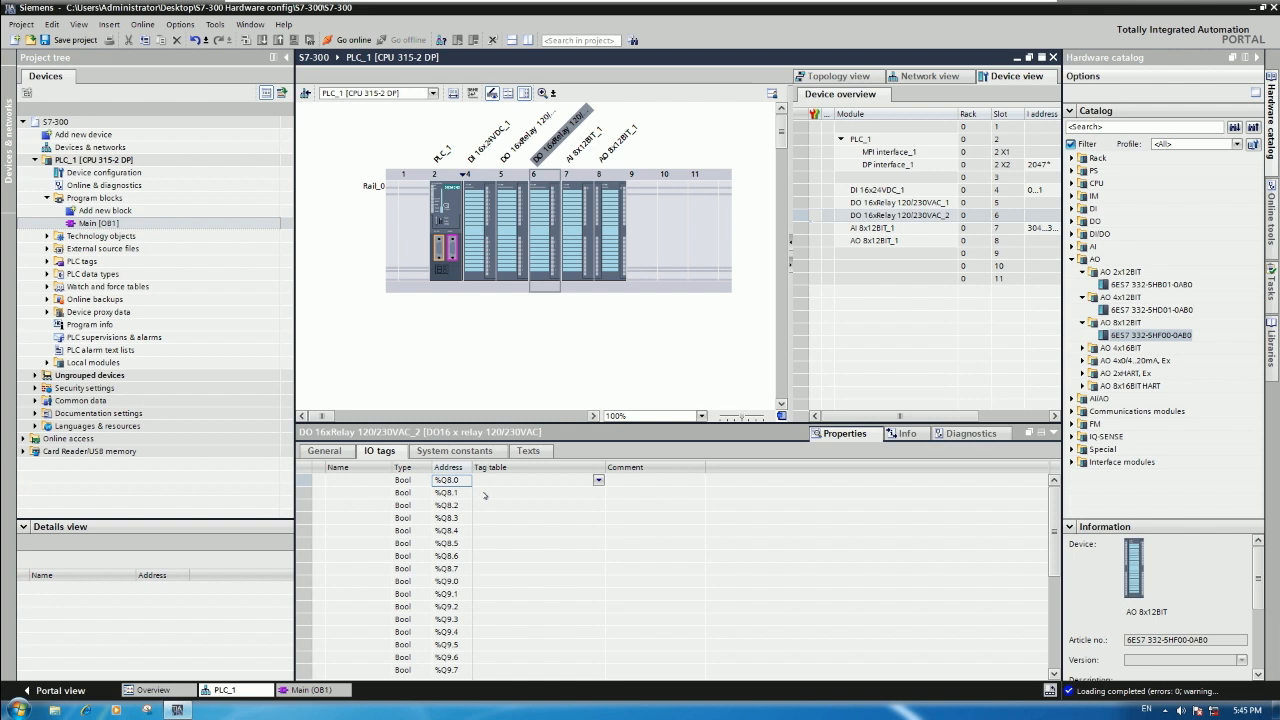
scroll(479, 580, "down", 4)
left_click(447, 519)
scroll(544, 521, "up", 2)
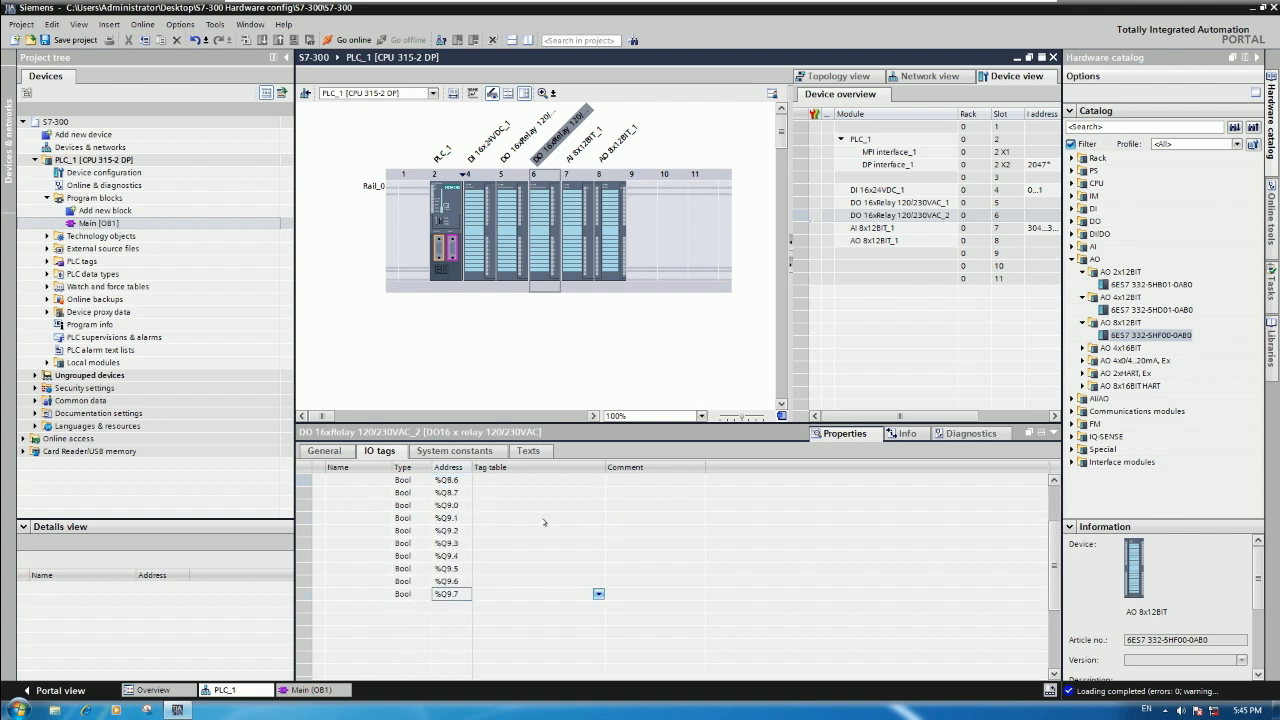
scroll(544, 521, "up", 2)
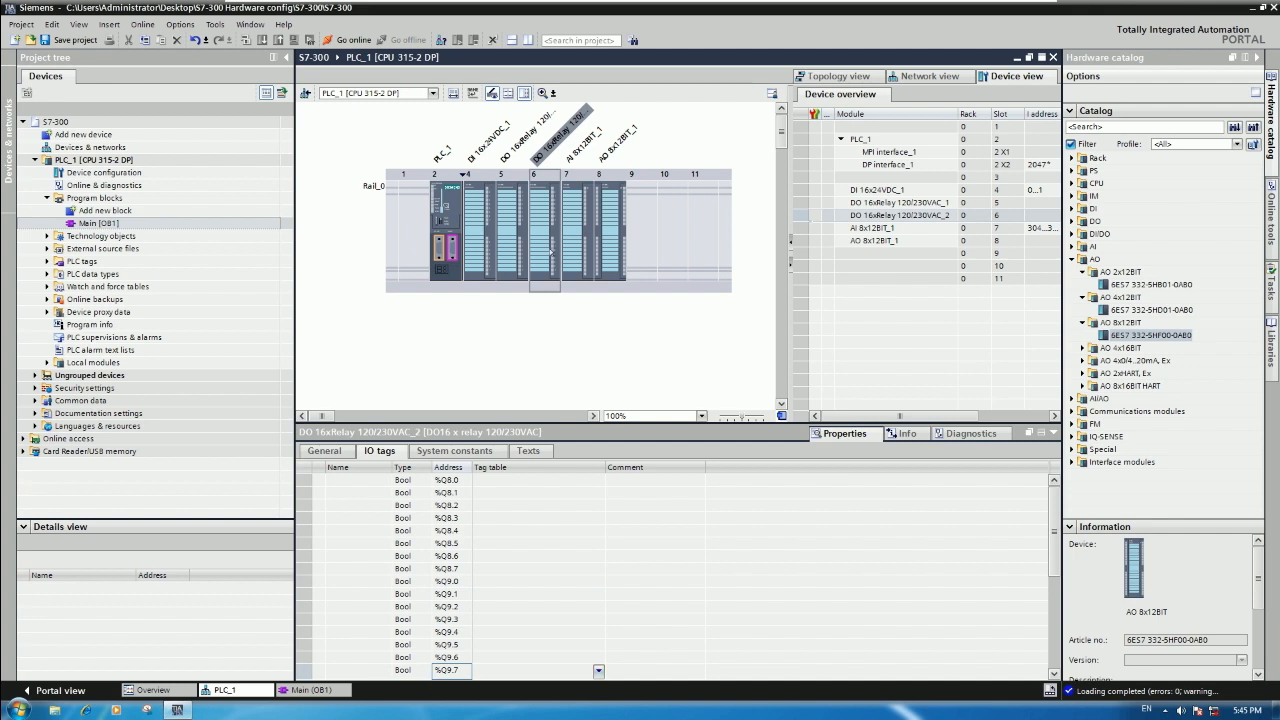
Examine the IO tags of the AI 8x12BIT_1 module in slot 7 for its analog input word addresses.
left_click(577, 230)
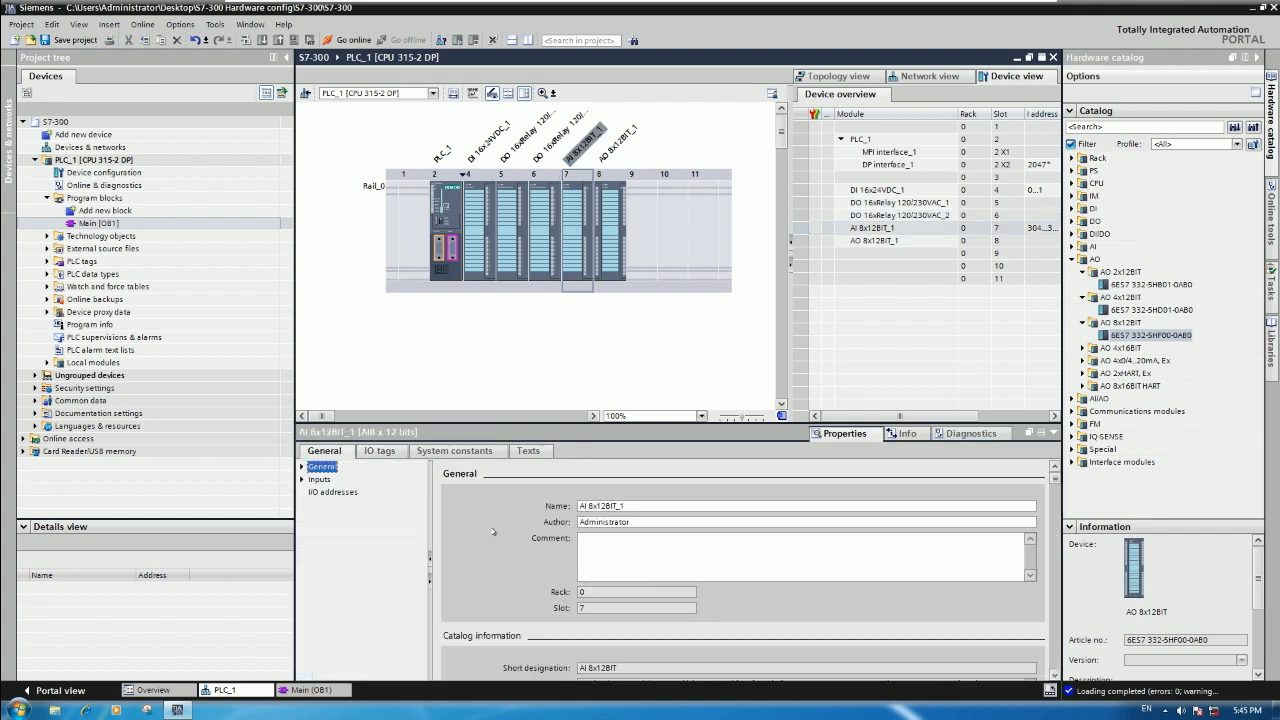
left_click(381, 451)
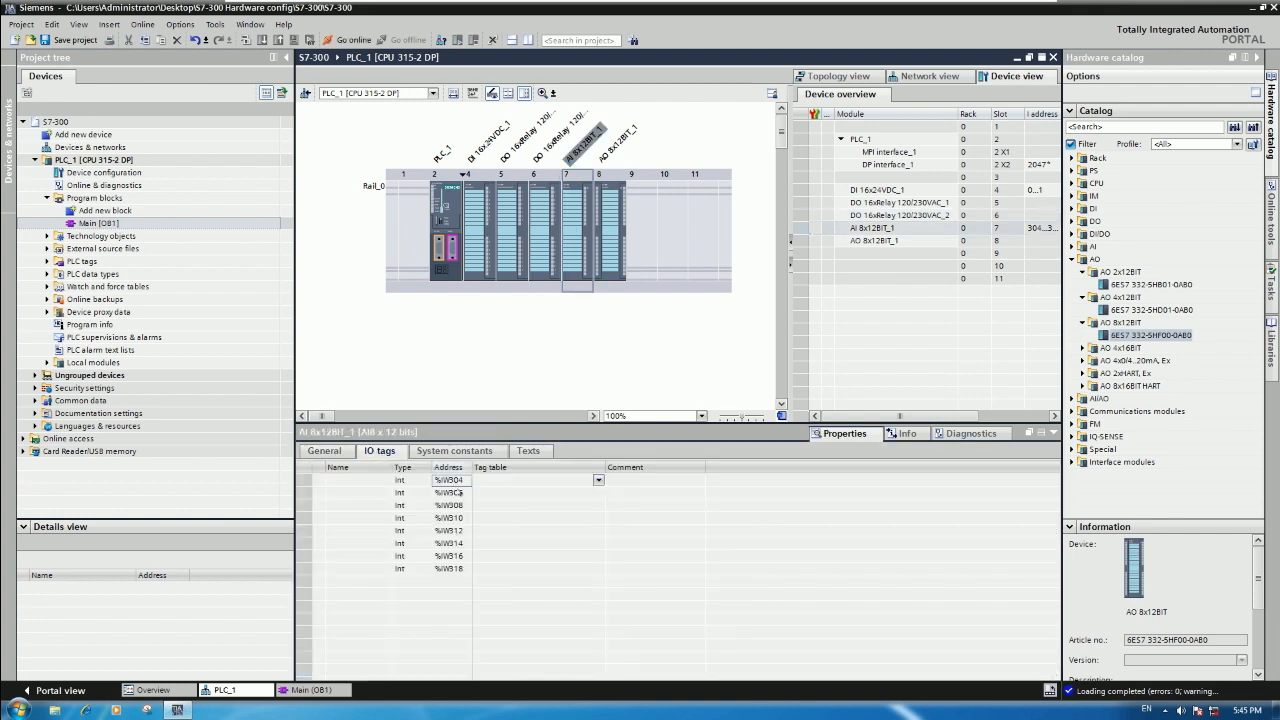
left_click(458, 493)
left_click(459, 518)
left_click(465, 494)
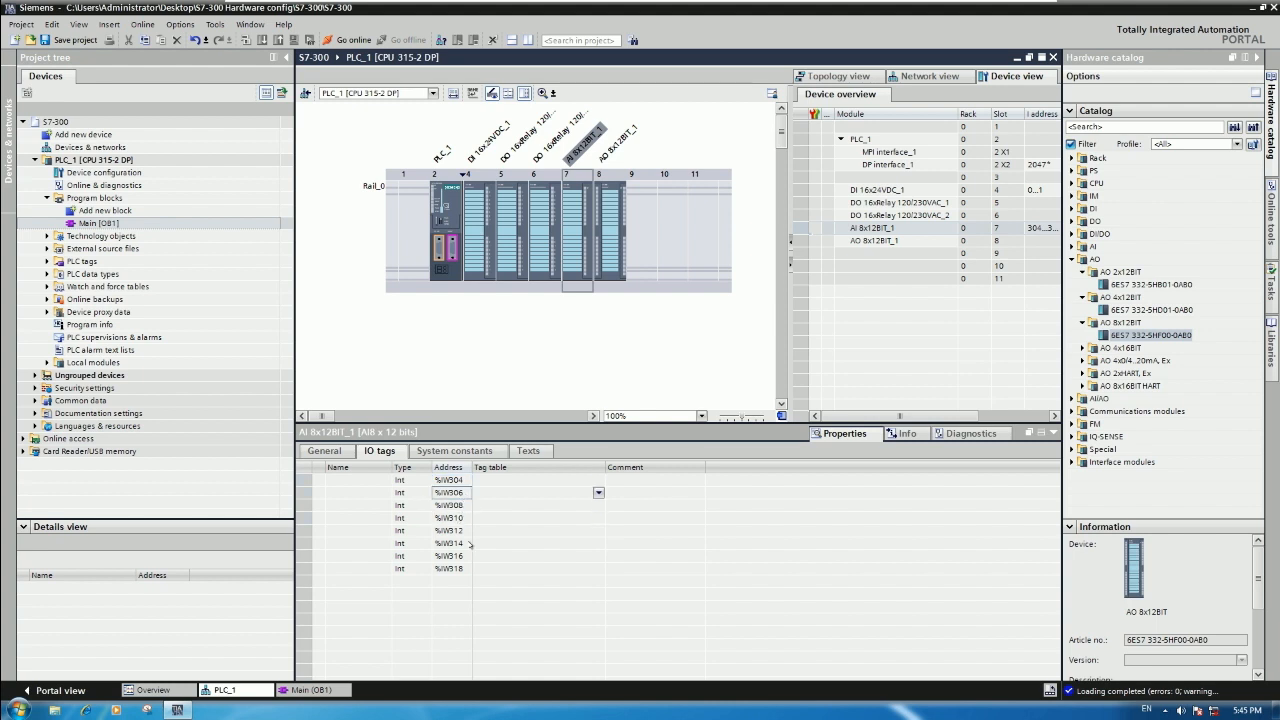
left_click(465, 482)
left_click(461, 567)
Examine the output channels and IO tag word addresses of the AO 8x12BIT_1 module in slot 8.
left_click(601, 274)
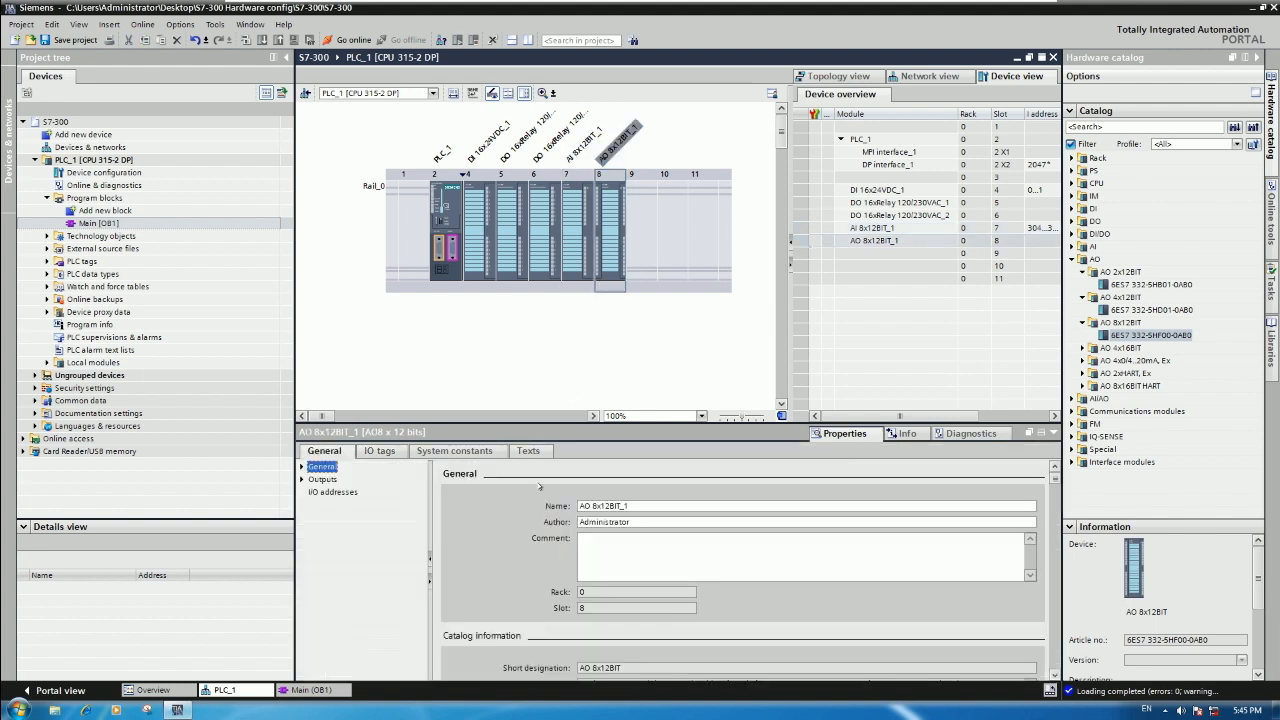
left_click(303, 479)
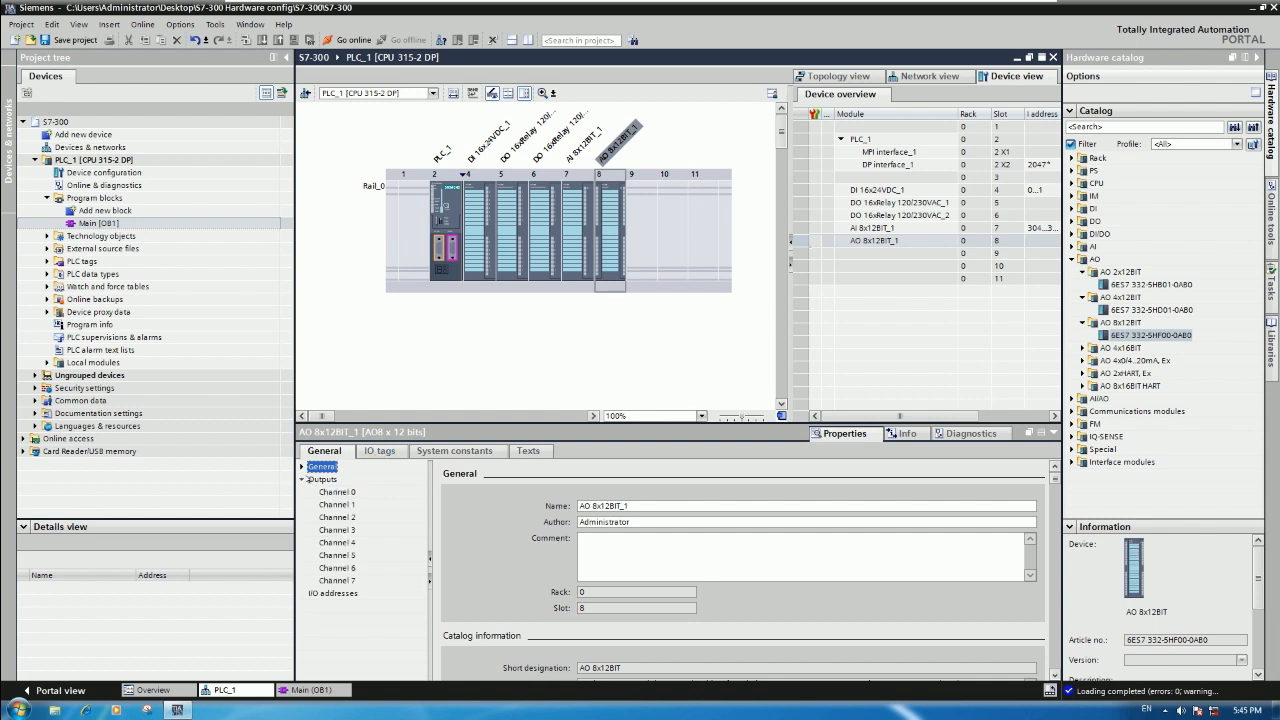
left_click(380, 451)
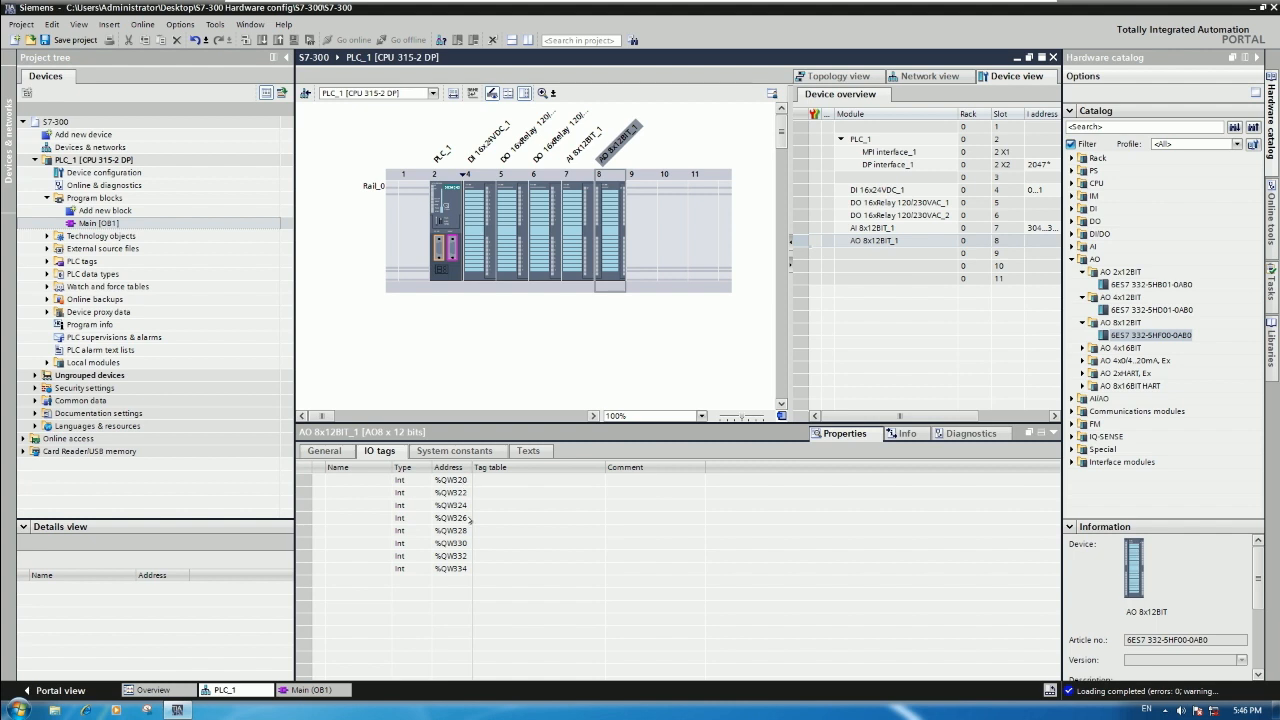
left_click(452, 572)
In Network 1 of Main [OB1], insert a normally closed contact, a normally open contact and an output coil in series.
left_click(312, 690)
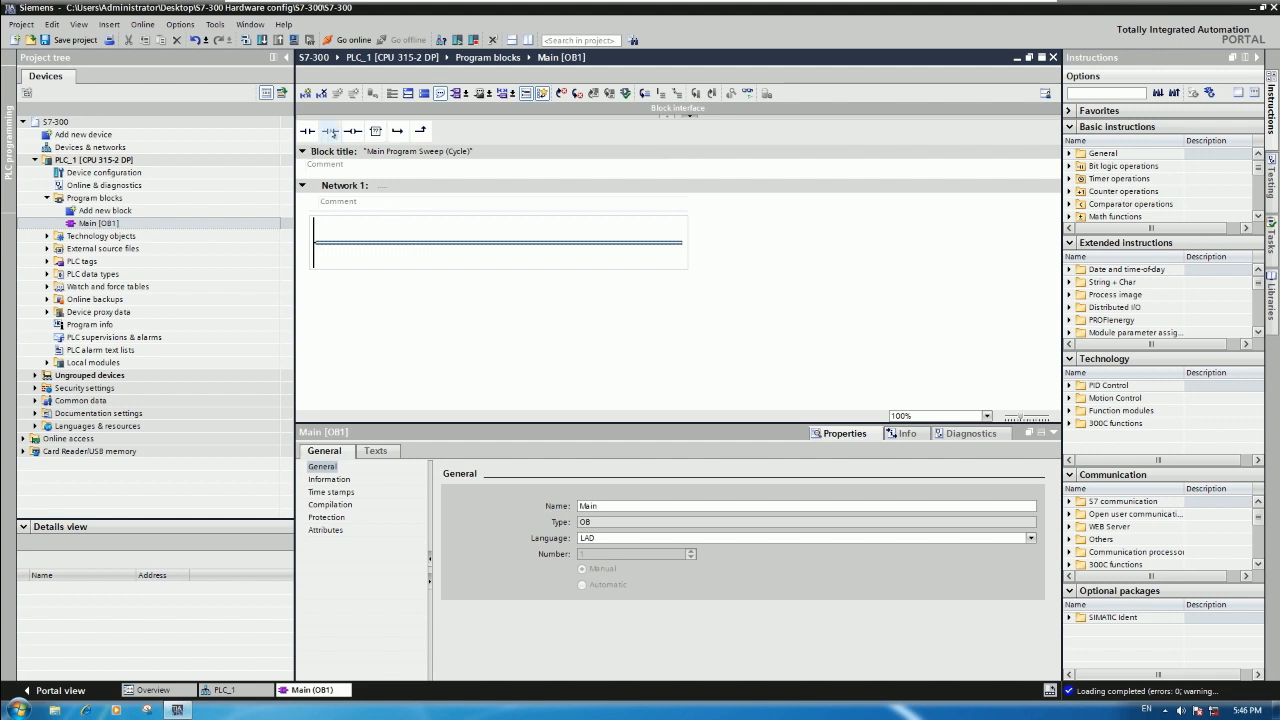
left_click_drag(347, 246, 348, 244)
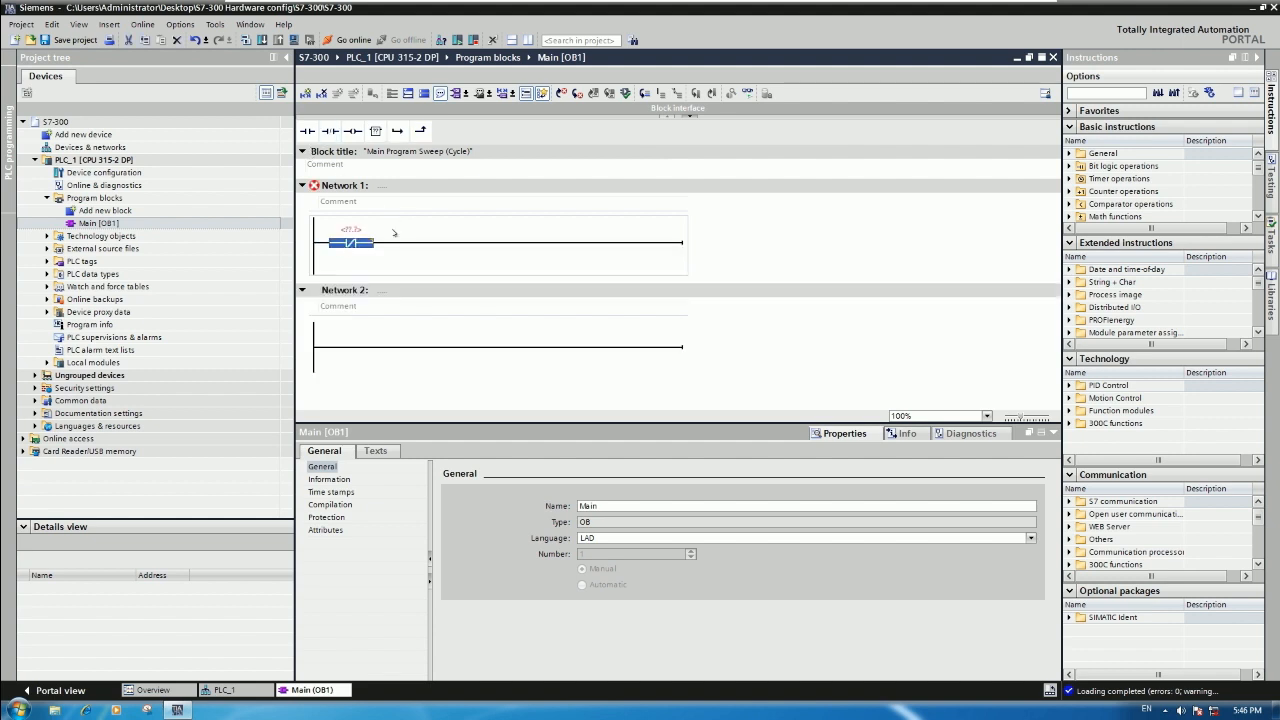
left_click(307, 131)
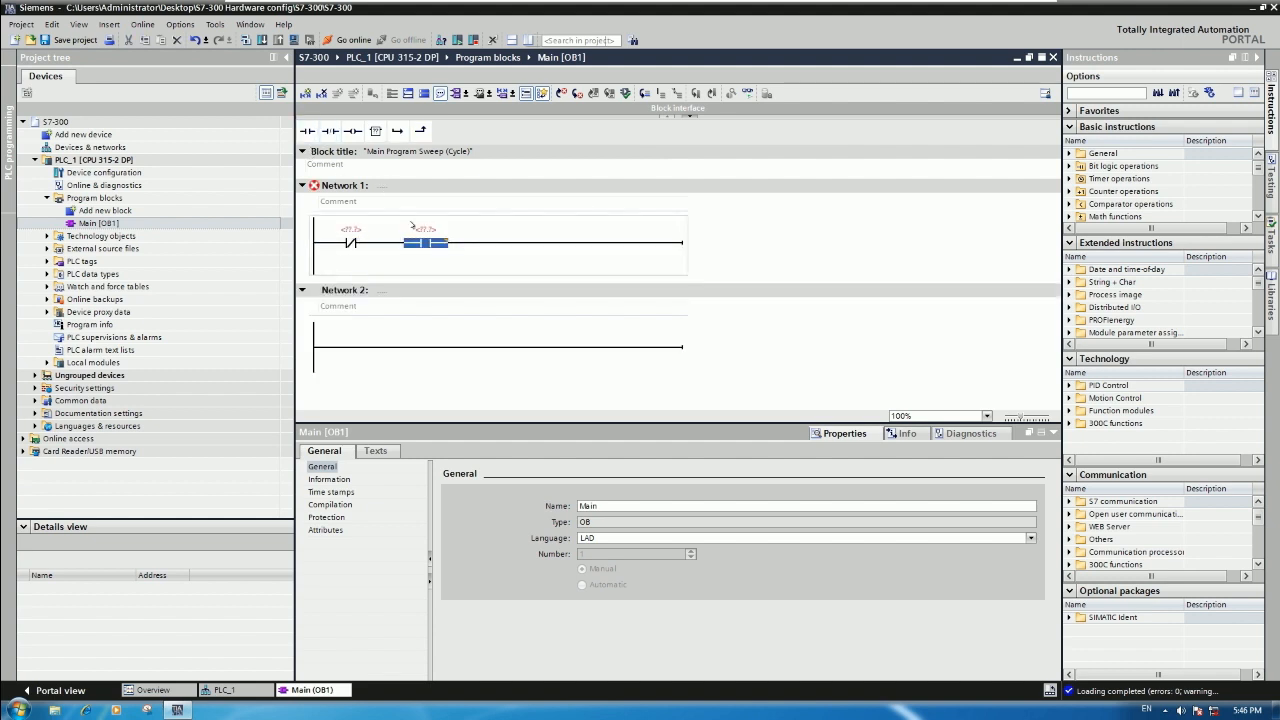
left_click(352, 131)
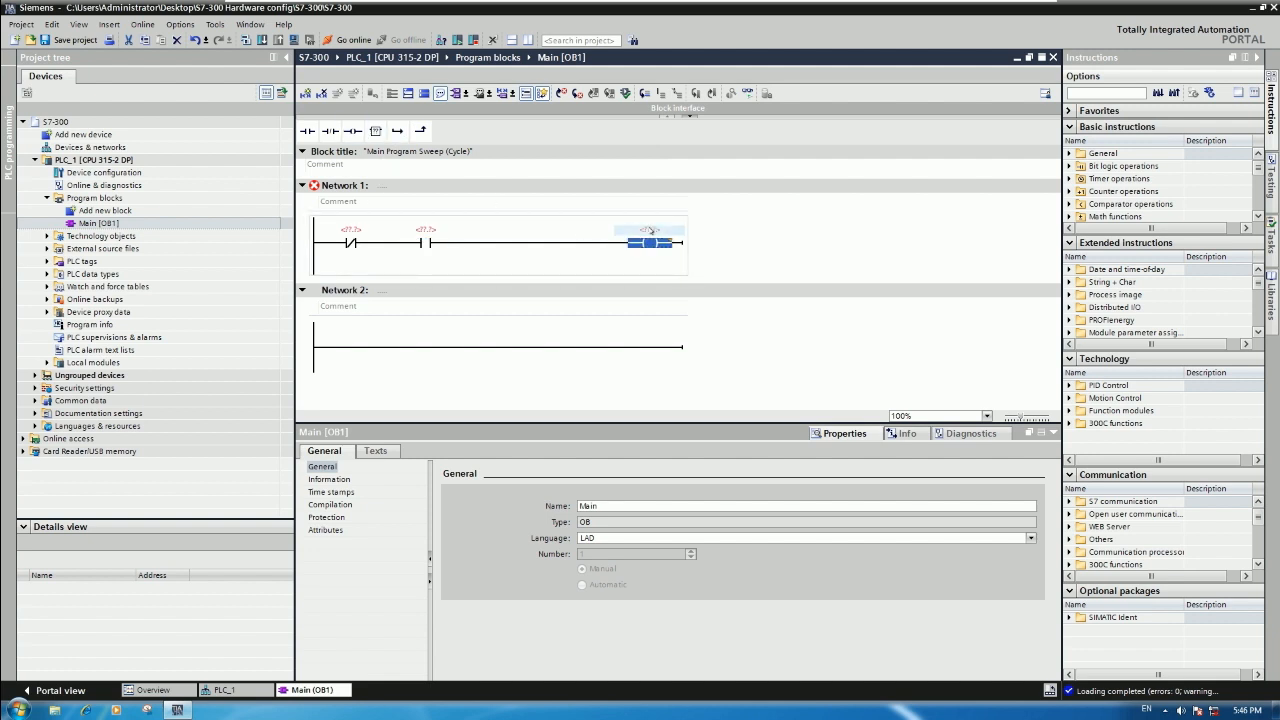
Add a parallel branch with a normally open contact around the existing normally open contact in Network 1 and close it.
left_click(388, 243)
left_click(397, 131)
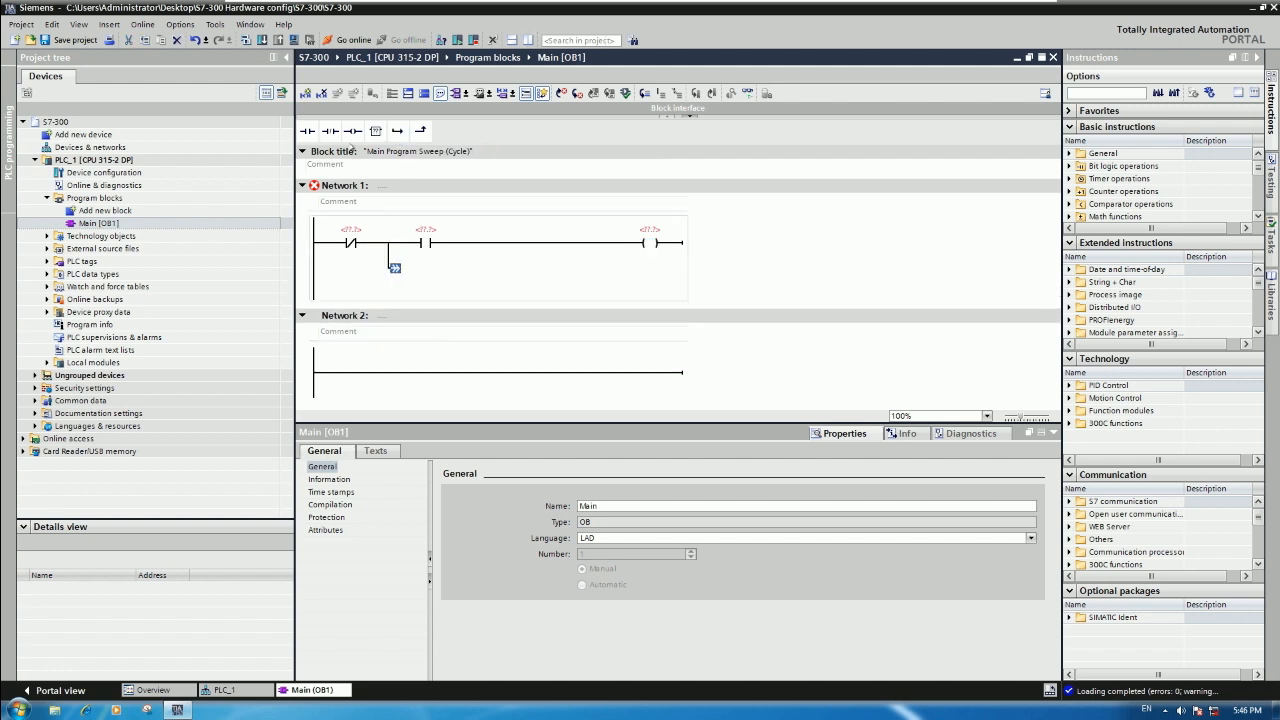
left_click(330, 131)
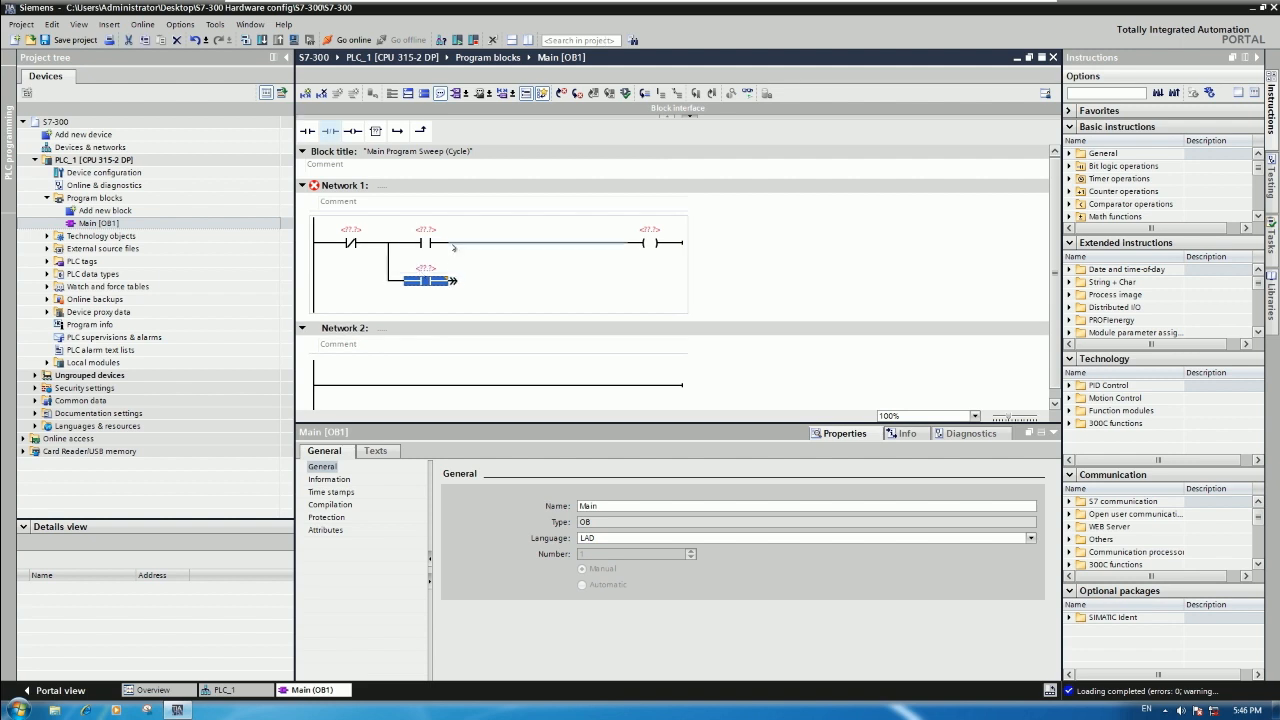
left_click(453, 281)
left_click_drag(452, 281, 463, 243)
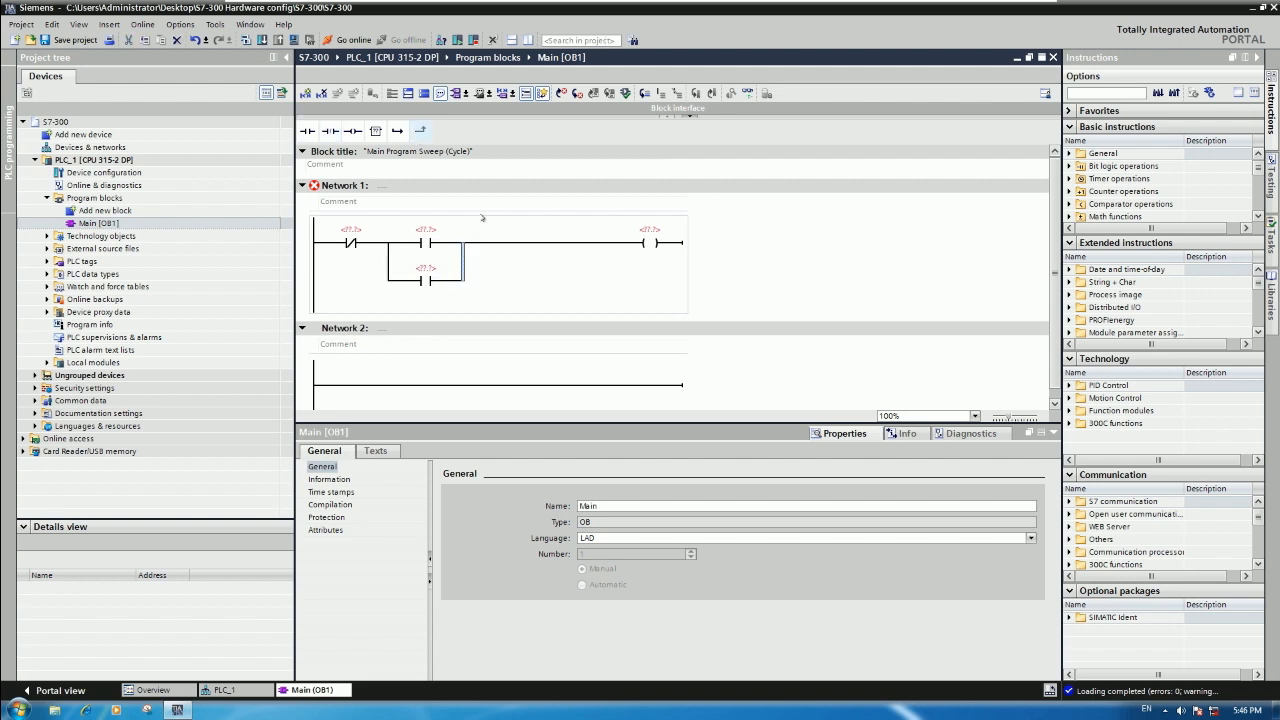
Assign M0.0 to the normally closed contact and M0.1 to the upper normally open contact in Network 1.
left_click(350, 230)
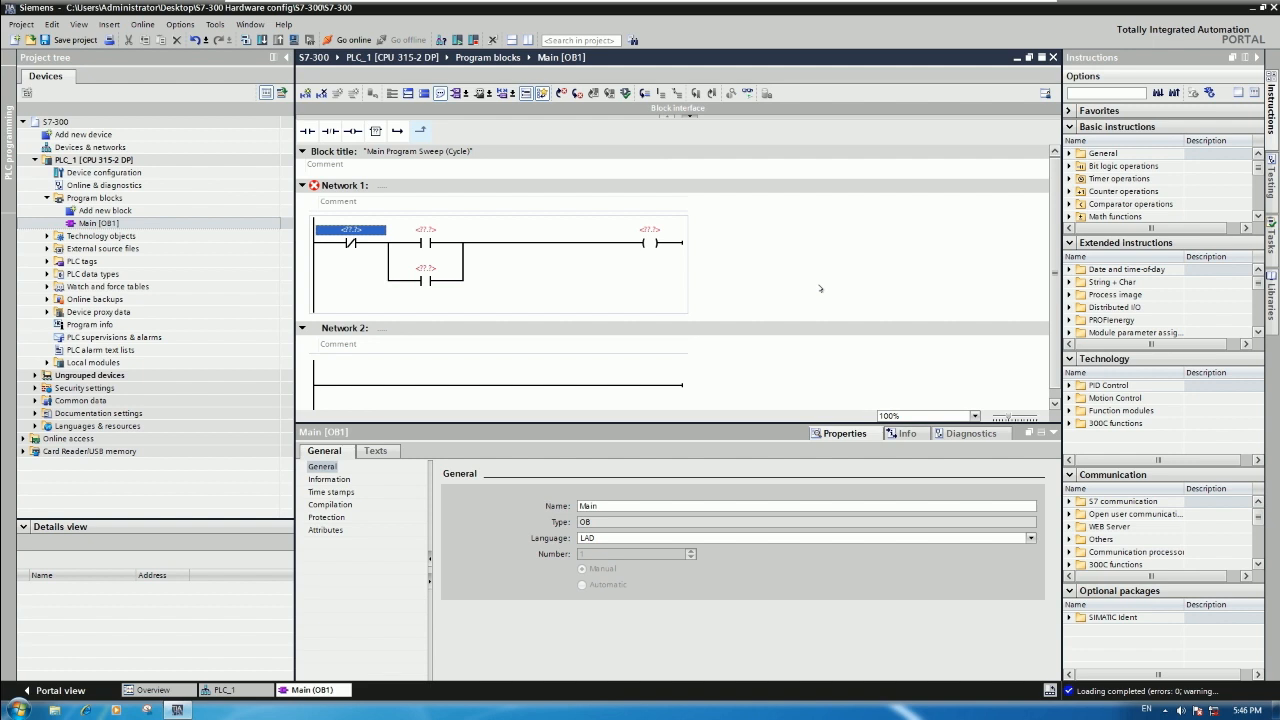
type("m0.0")
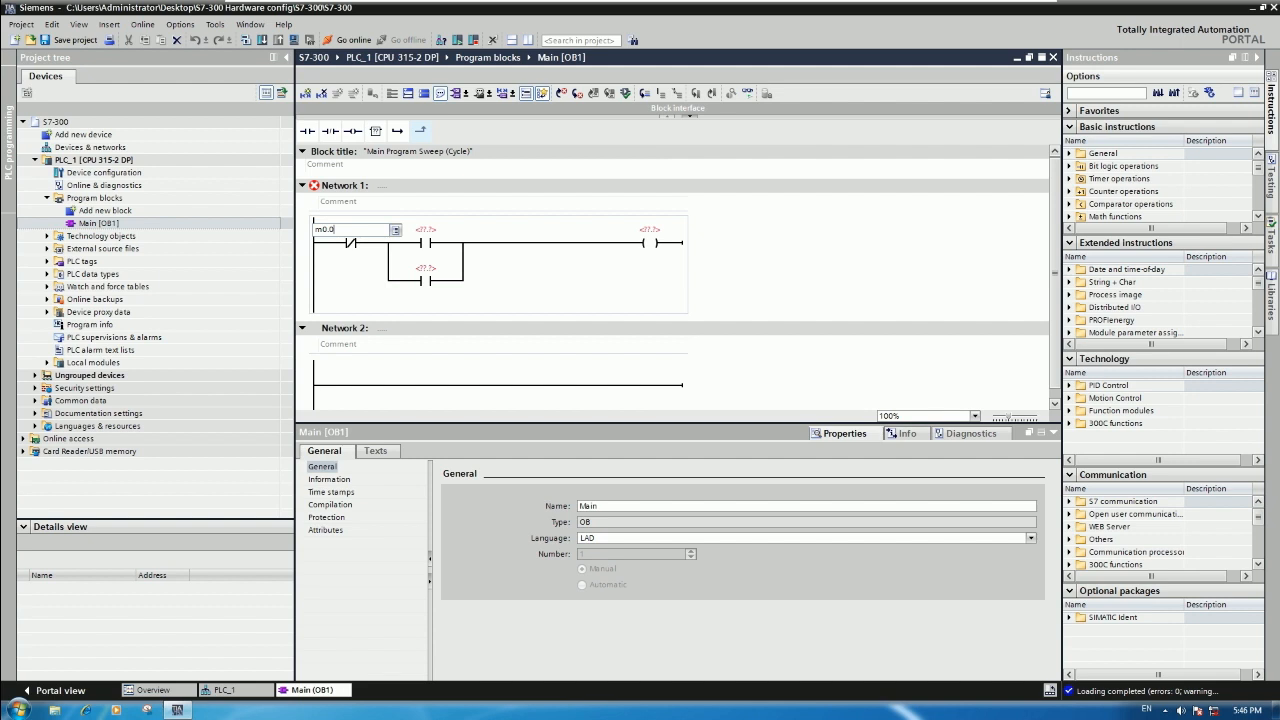
key("Return")
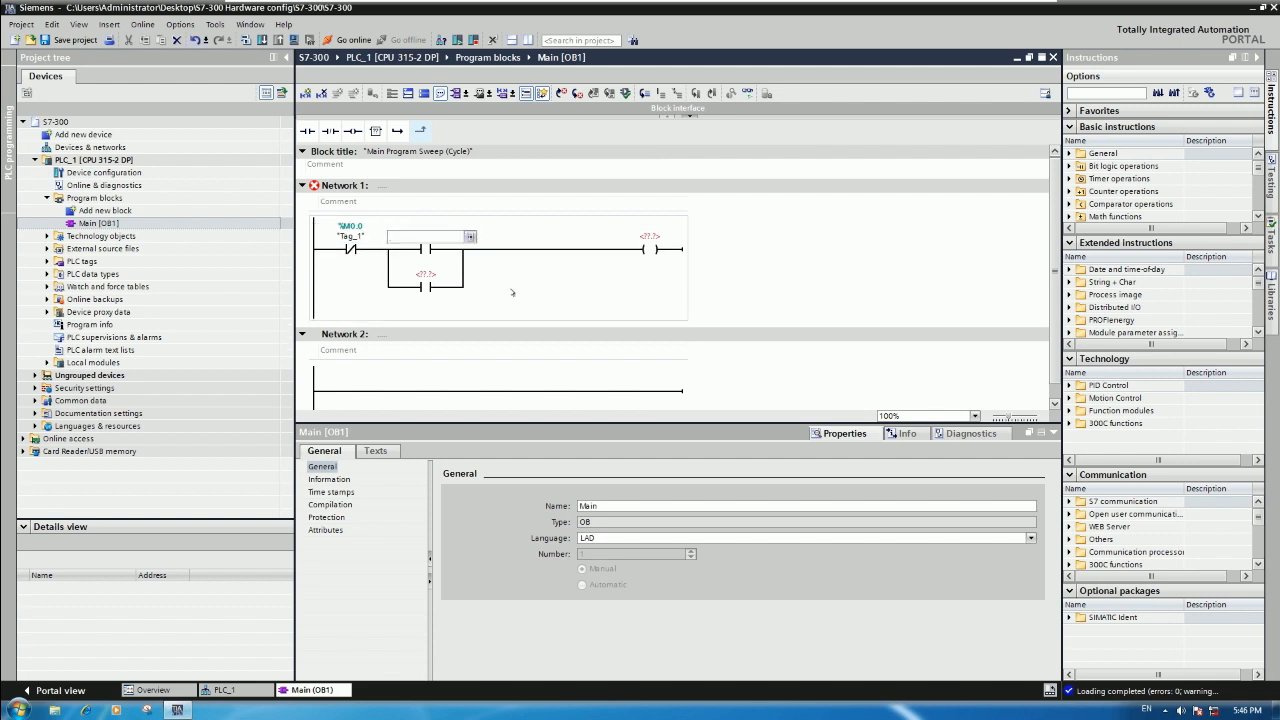
type("m0.1")
key("Return")
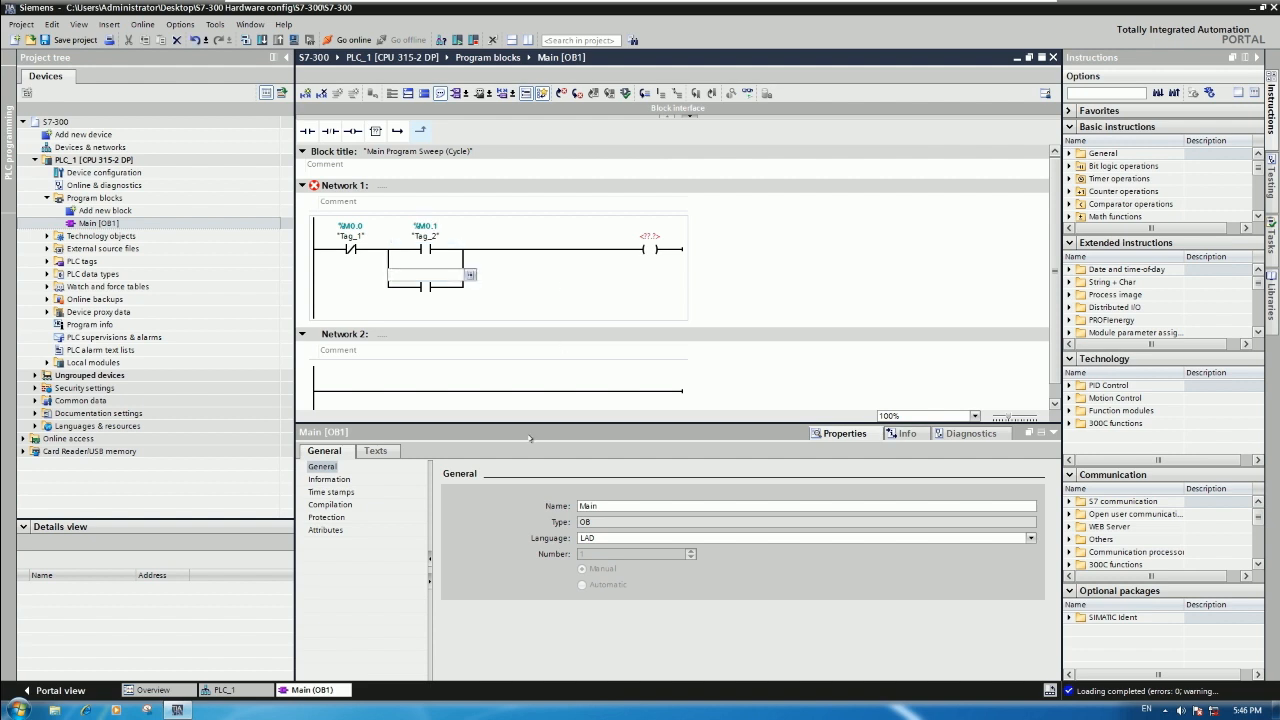
Look up the output addresses of the slot 5 DO relay module and assign Q4.0 to the Network 1 output coil.
left_click(749, 277)
left_click(656, 238)
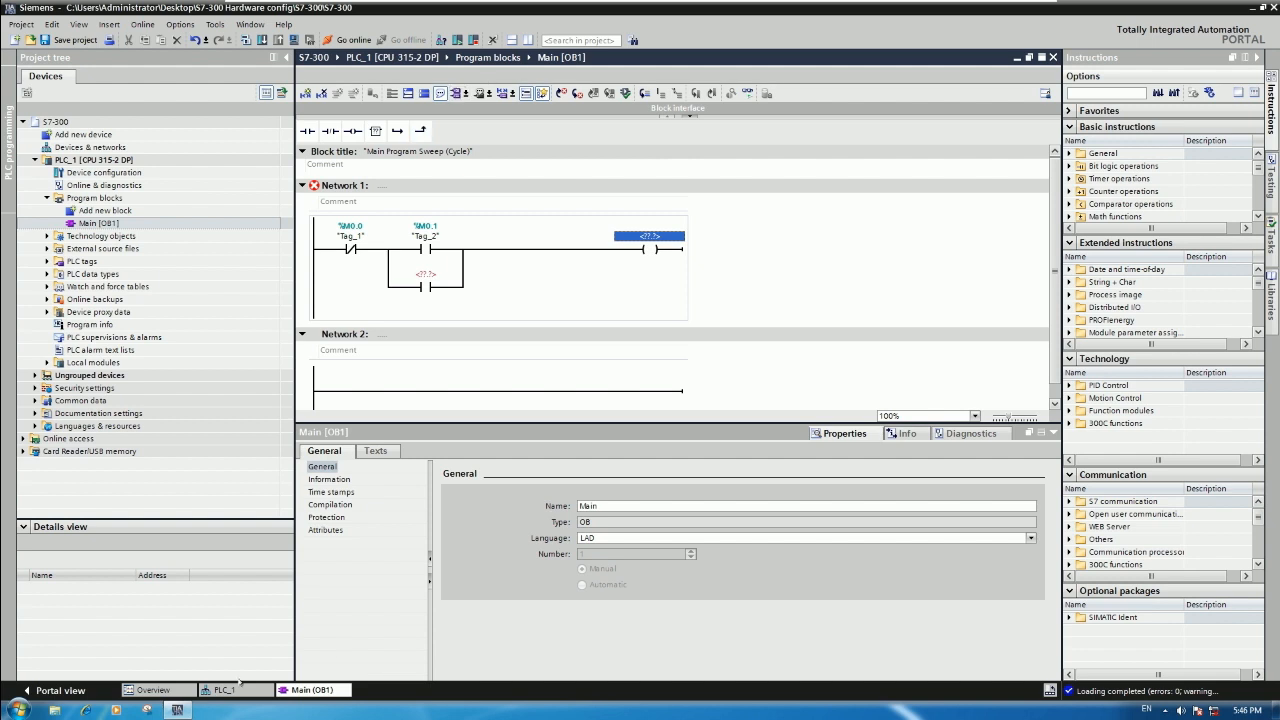
left_click(226, 690)
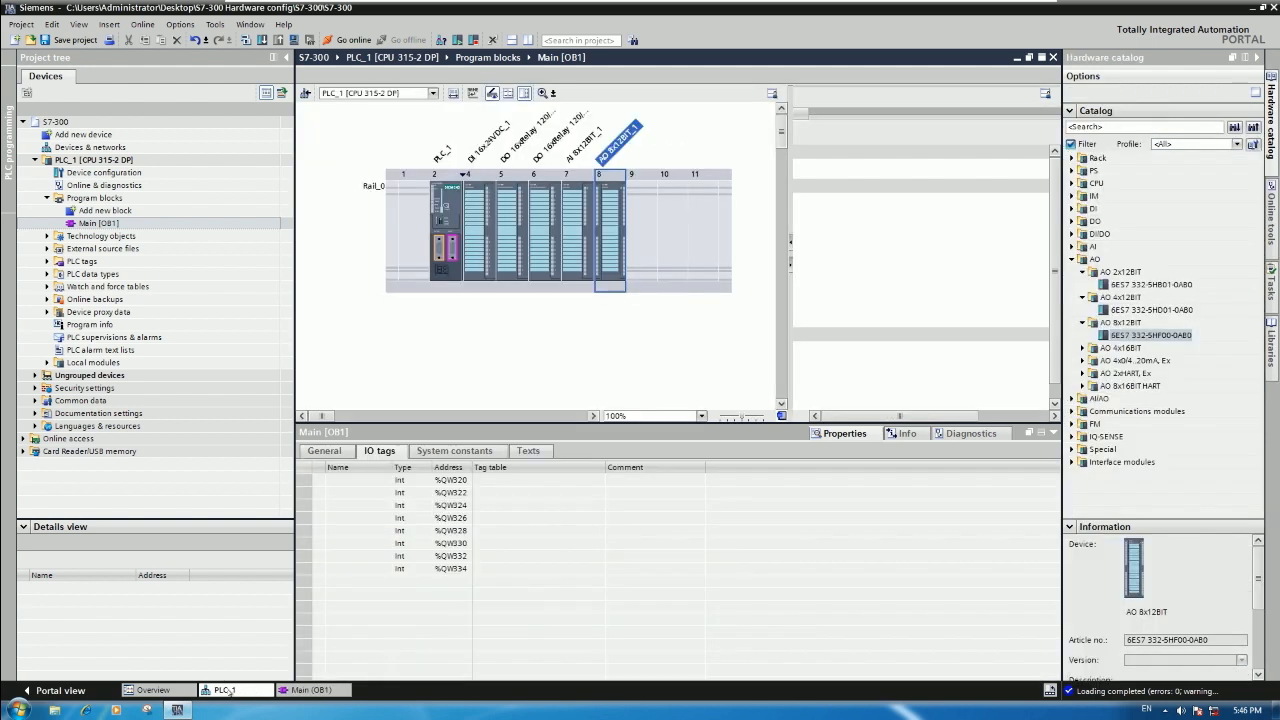
left_click(510, 201)
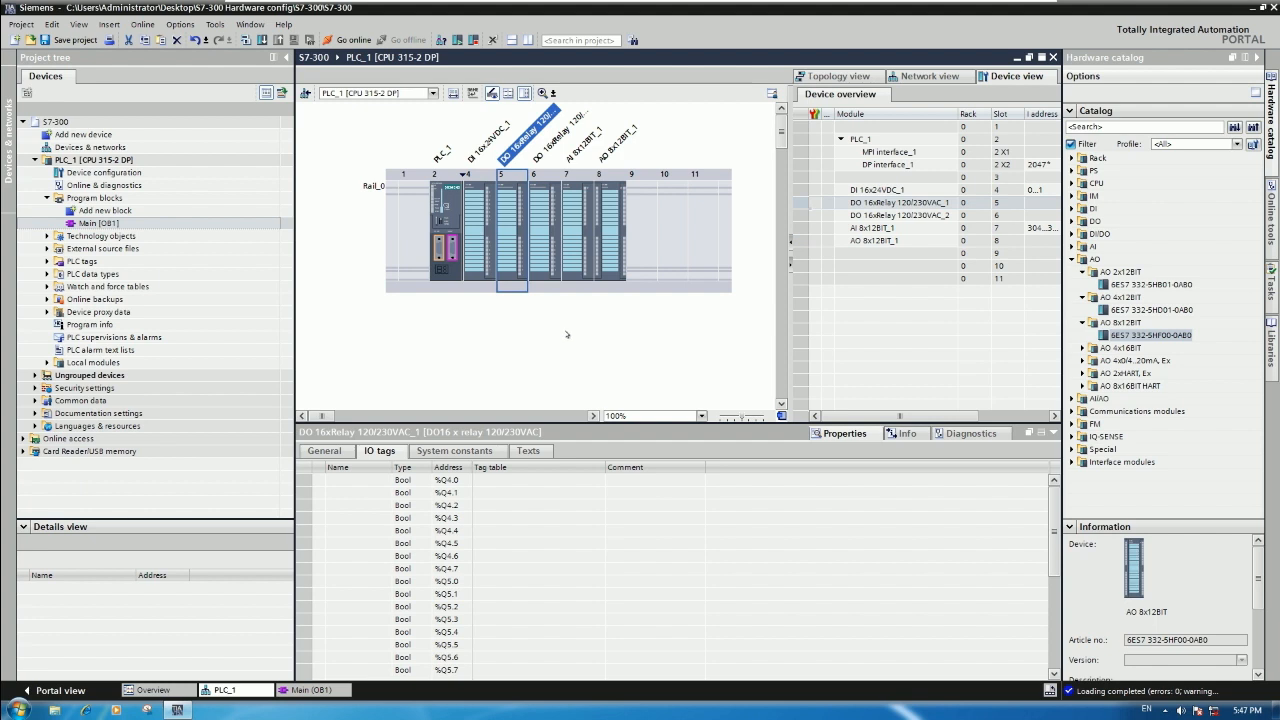
left_click(446, 481)
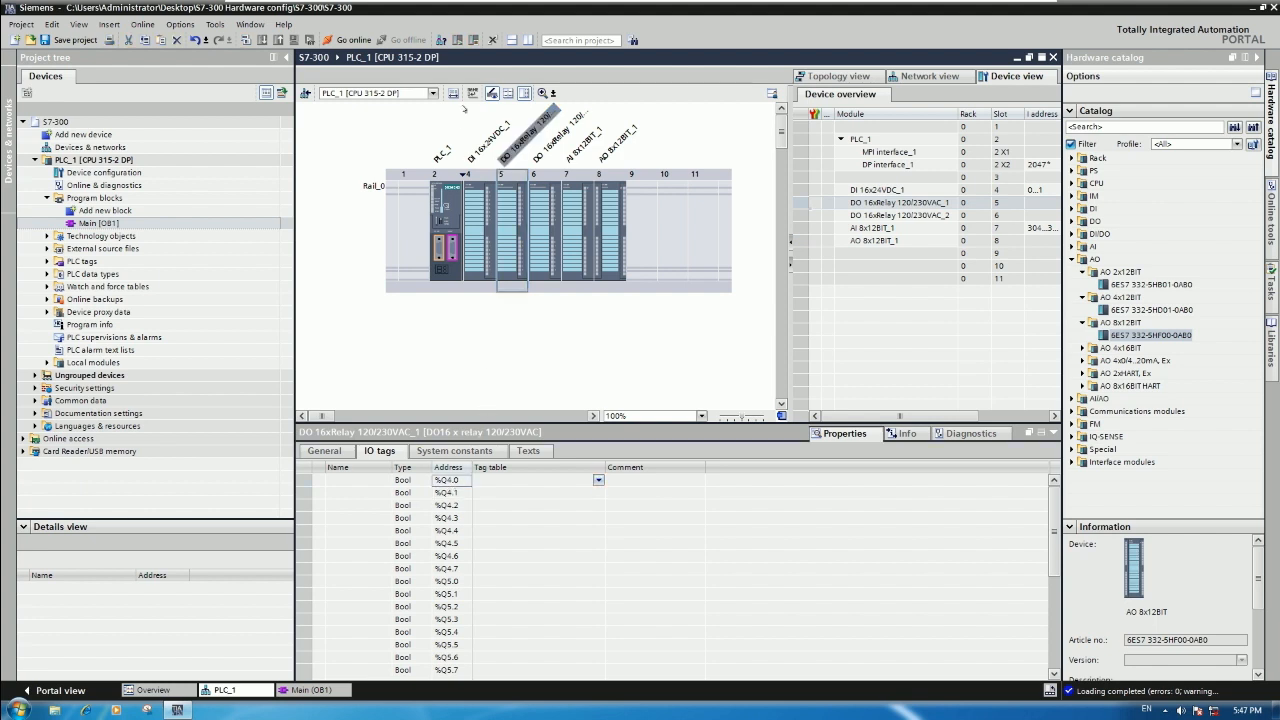
left_click(312, 690)
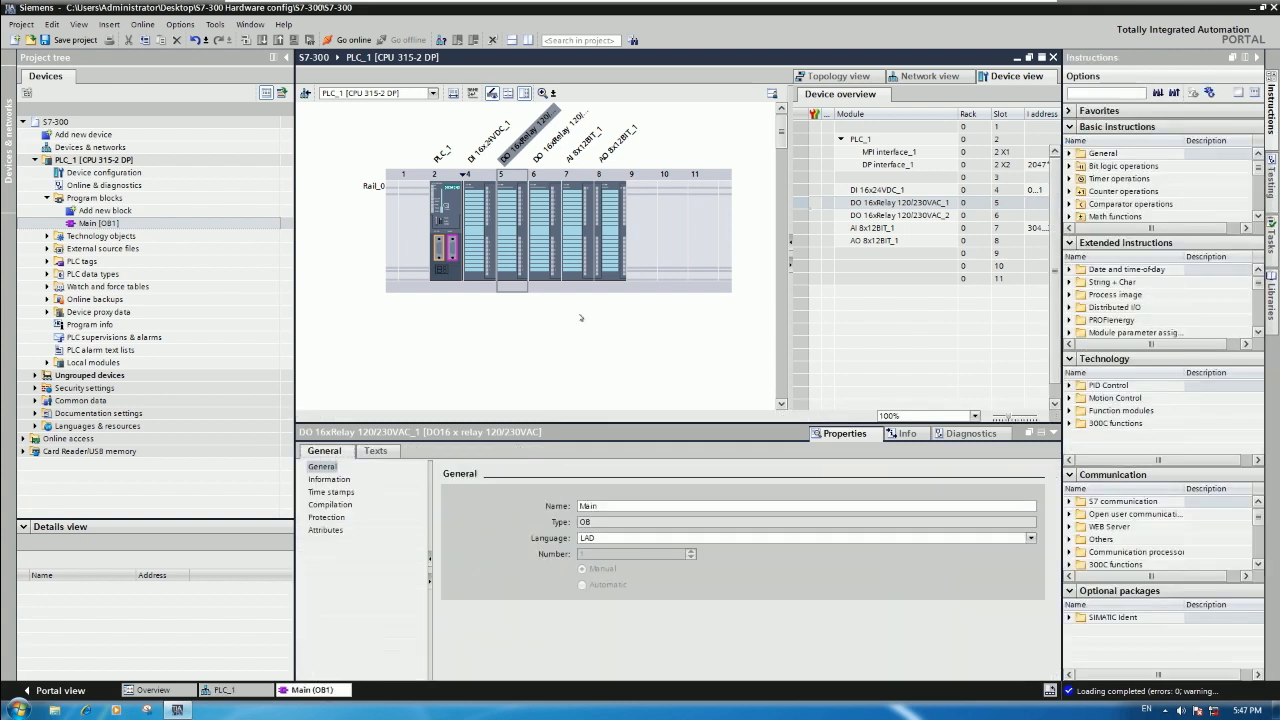
double_click(650, 237)
type("q")
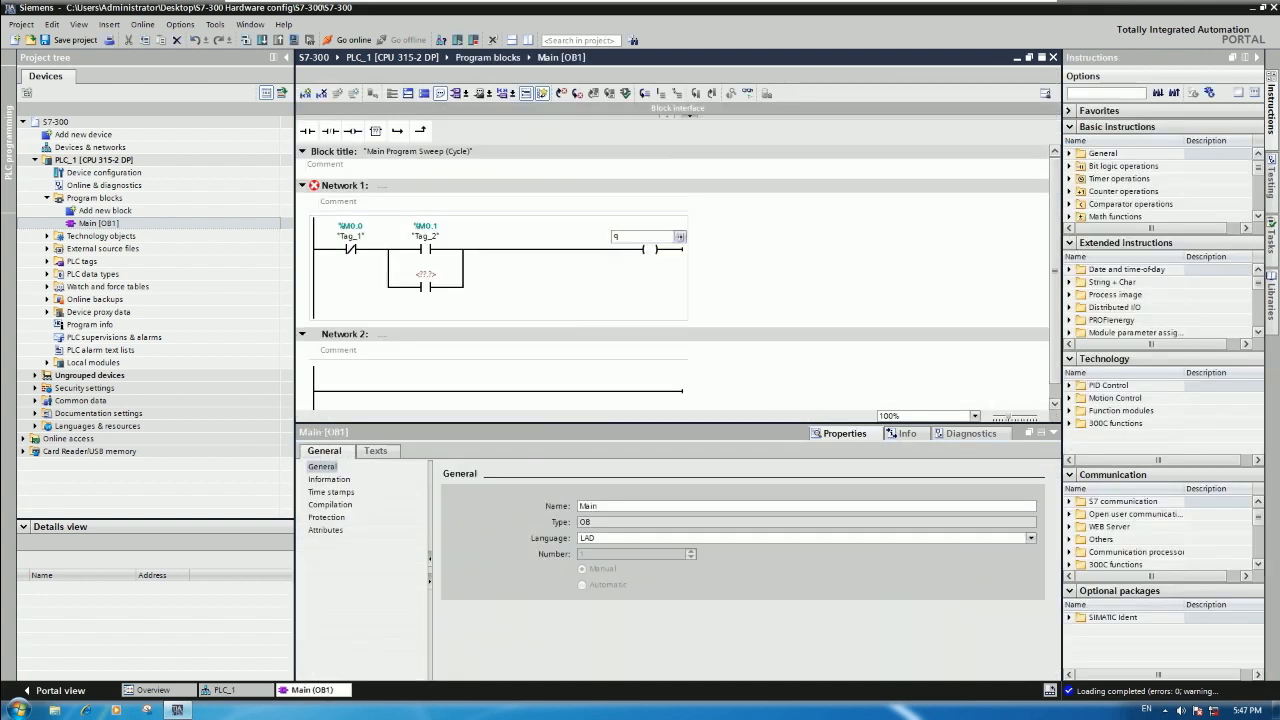
type("4.0")
key("Return")
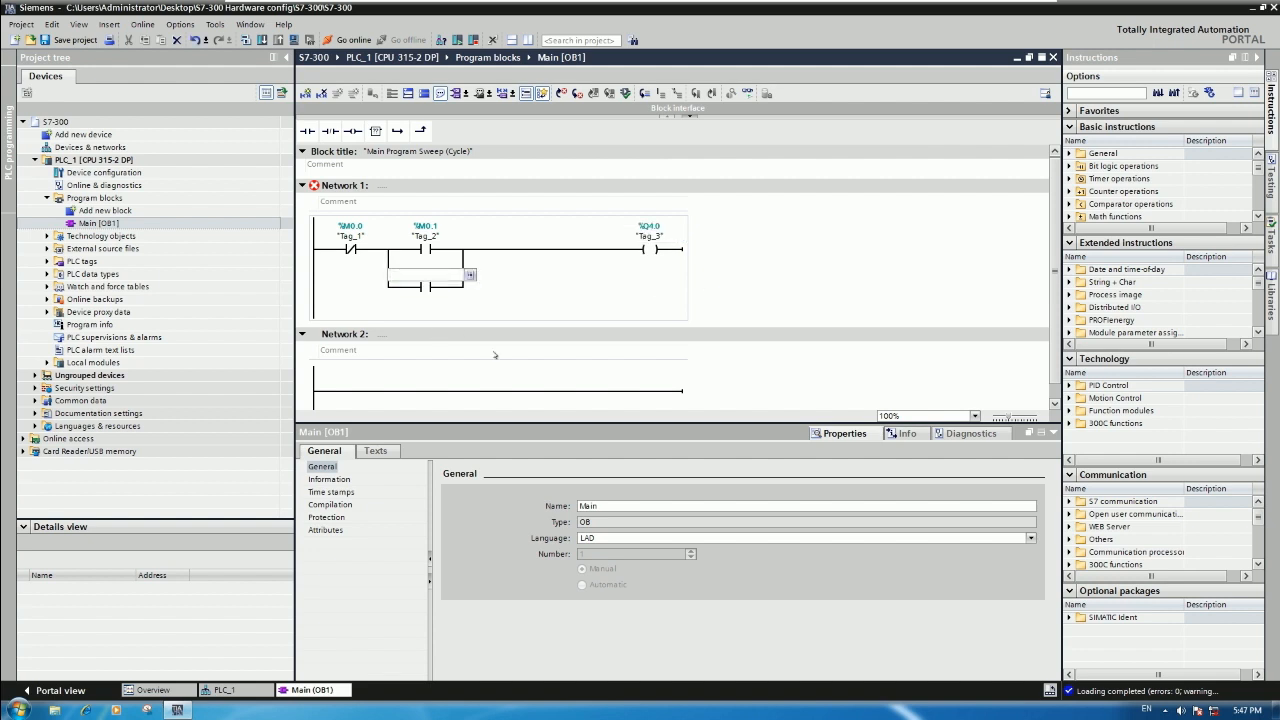
Assign Q4.0 to the lower parallel contact in Network 1 as the latching contact.
type("q4.0")
key("Return")
key("Return")
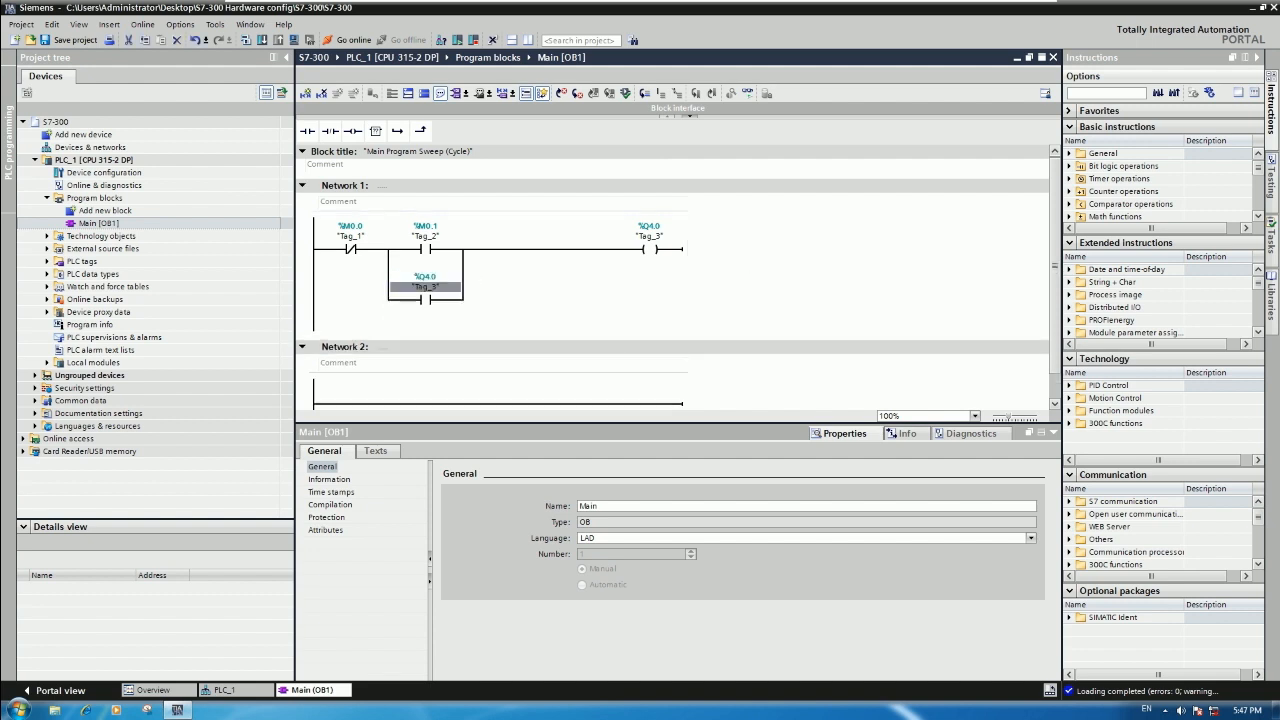
scroll(750, 267, "down", 1)
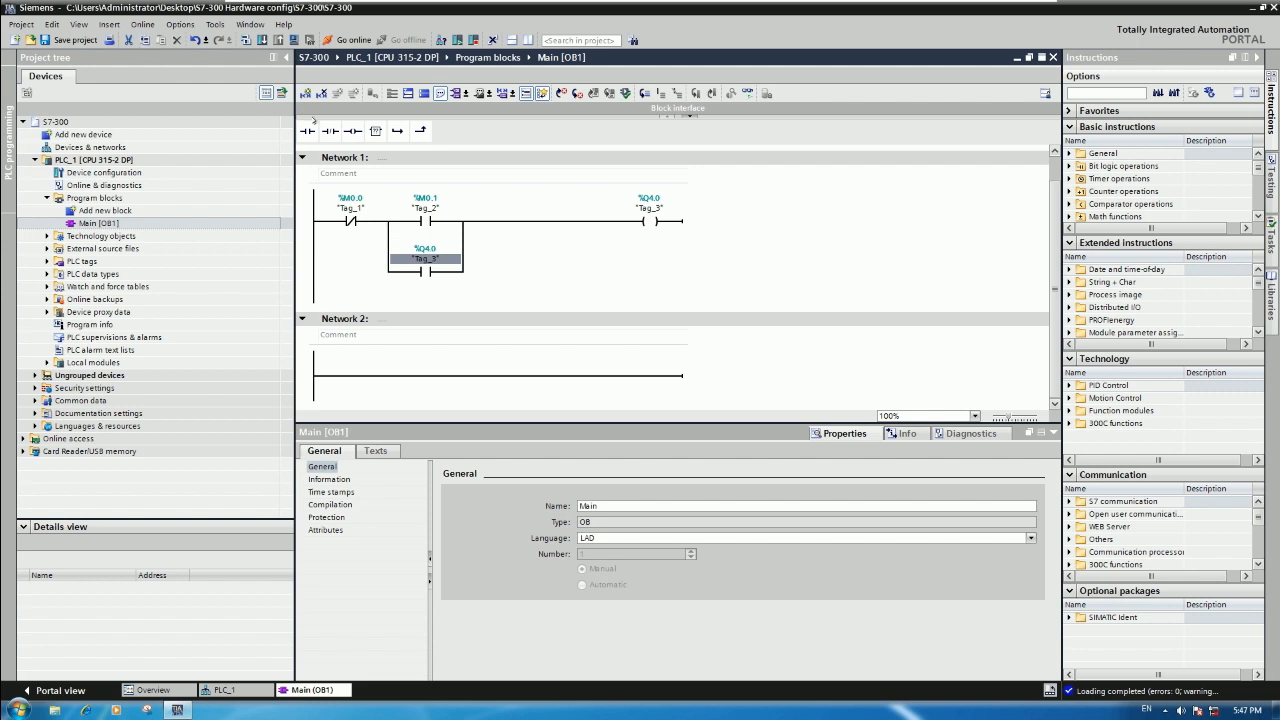
left_click(78, 24)
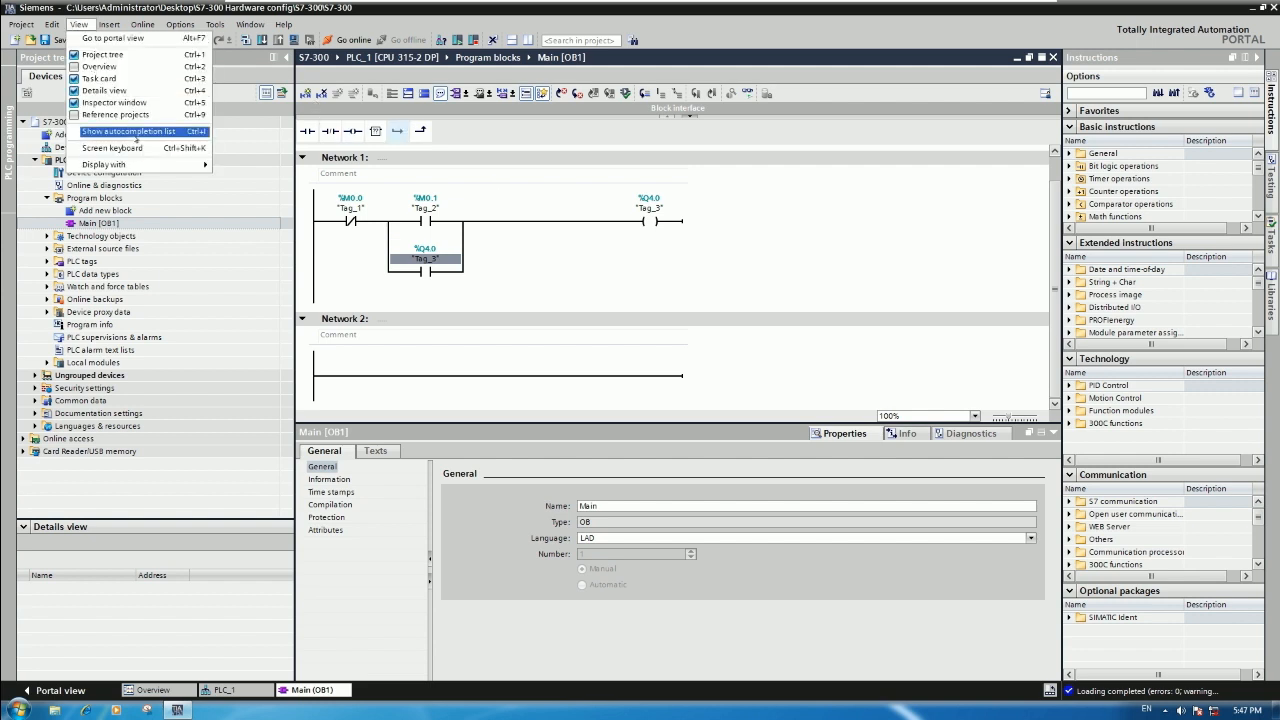
mouse_move(190, 164)
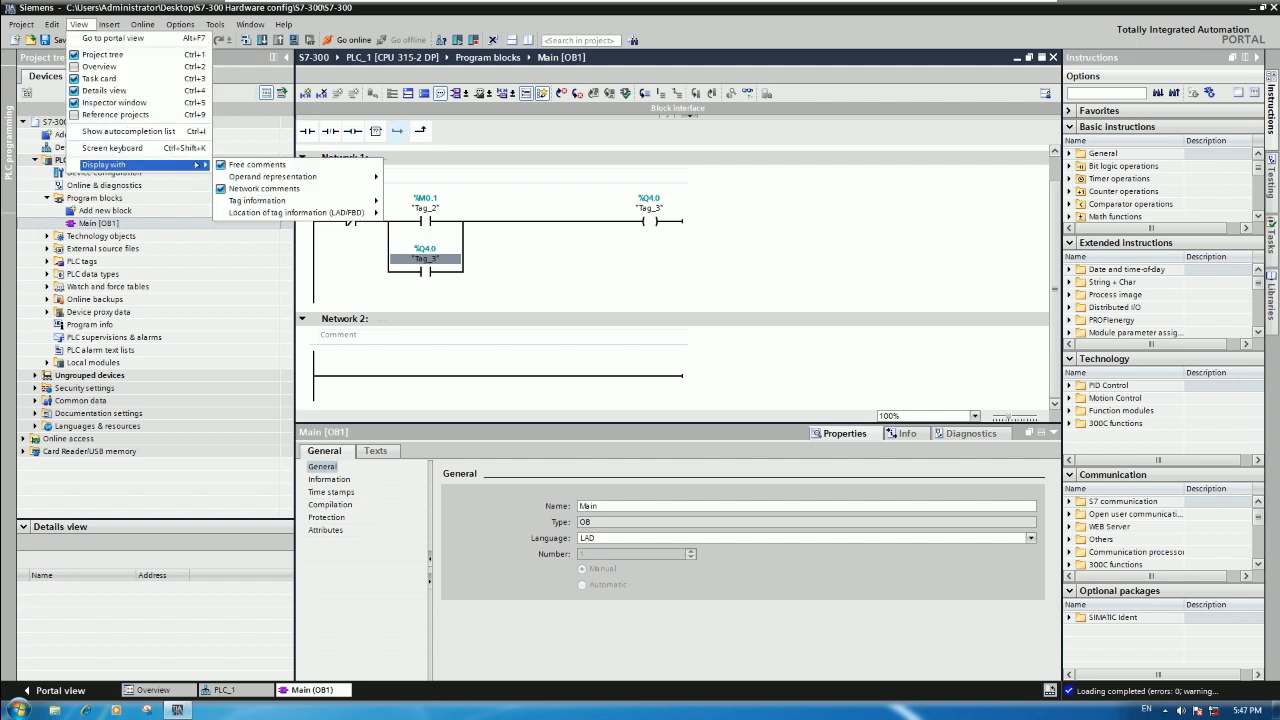
left_click(773, 219)
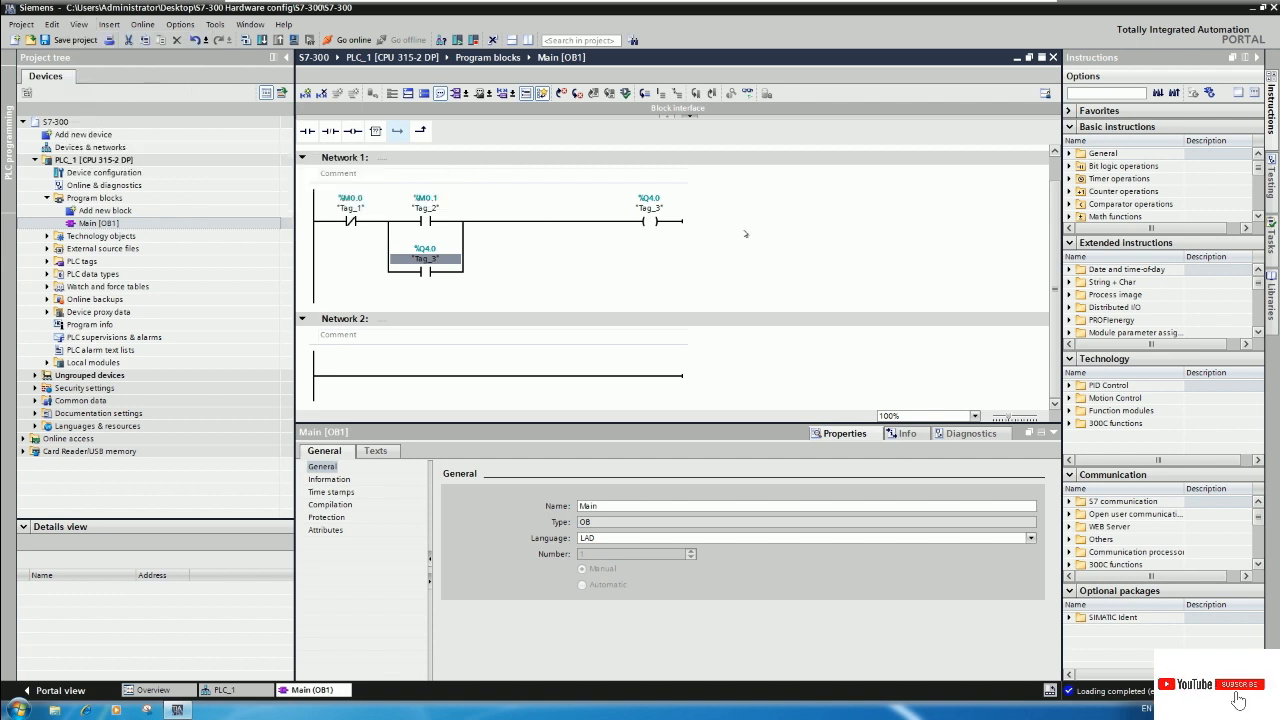
Save the project and download the program to PLC_1, overwriting the Main [OB1] block.
left_click(45, 40)
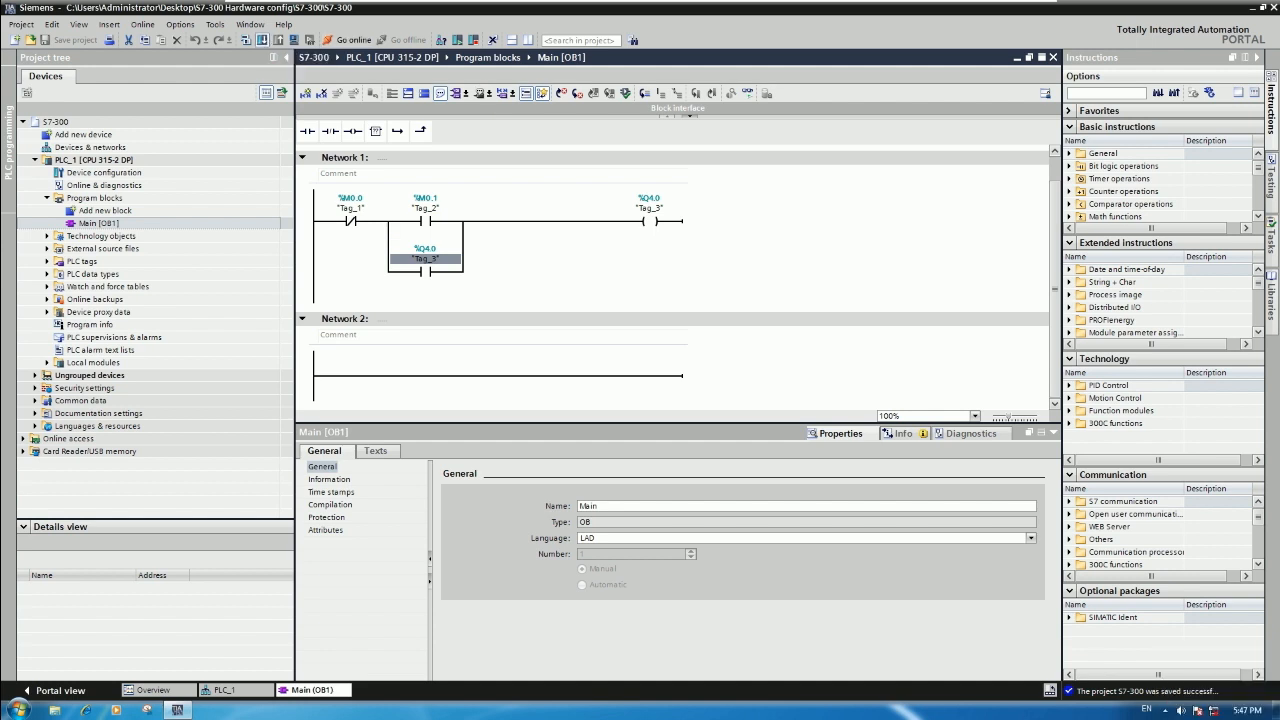
left_click(262, 40)
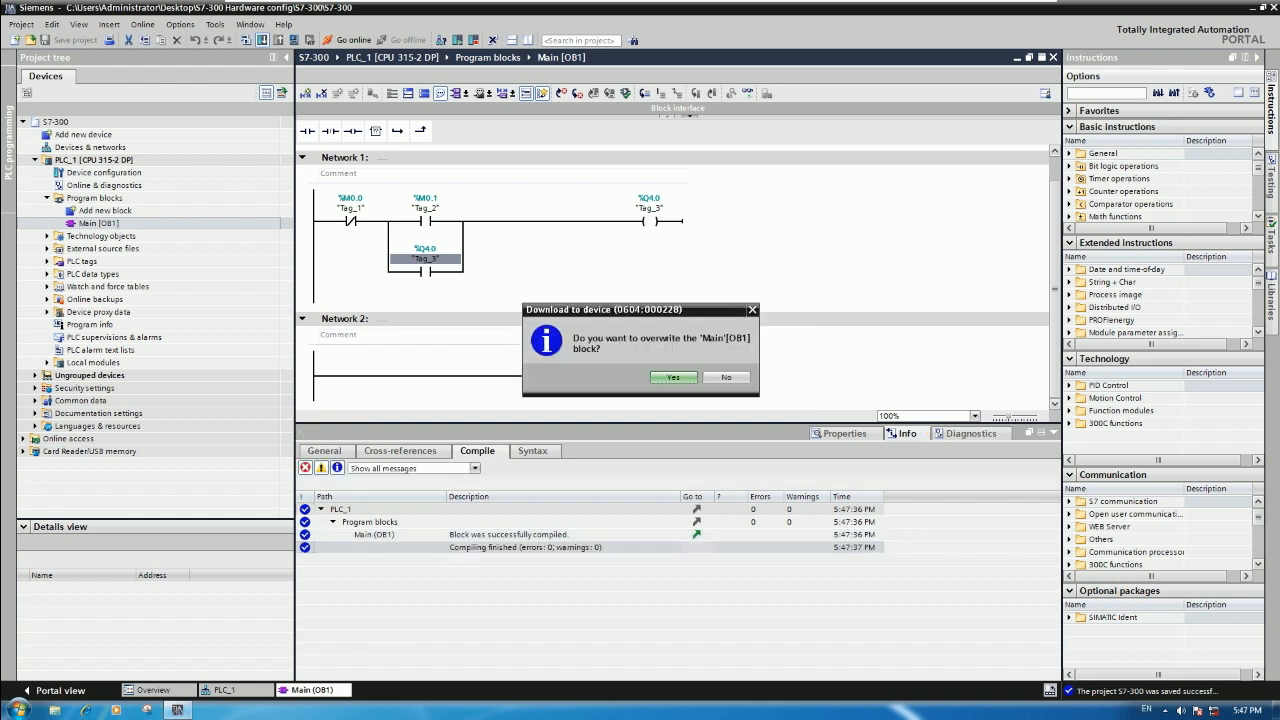
left_click(675, 378)
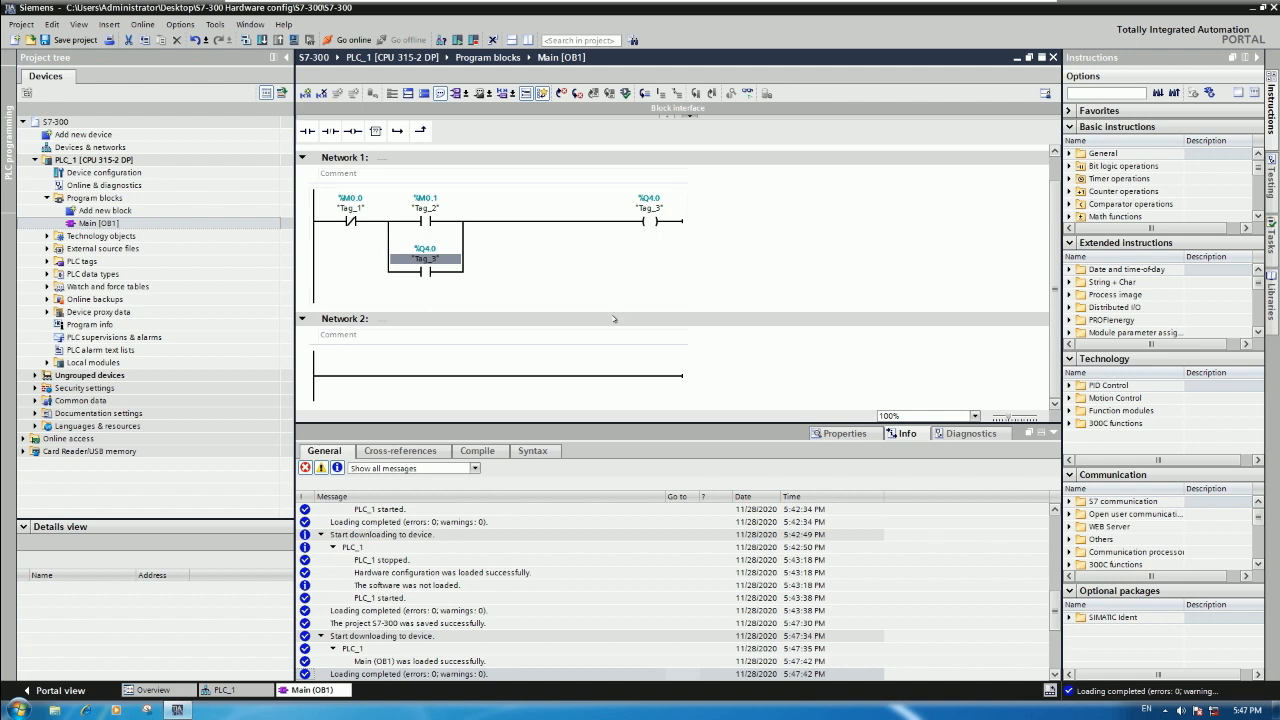
Start online monitoring of Main [OB1] and modify M0.1 in Network 1 to 1.
left_click(578, 253)
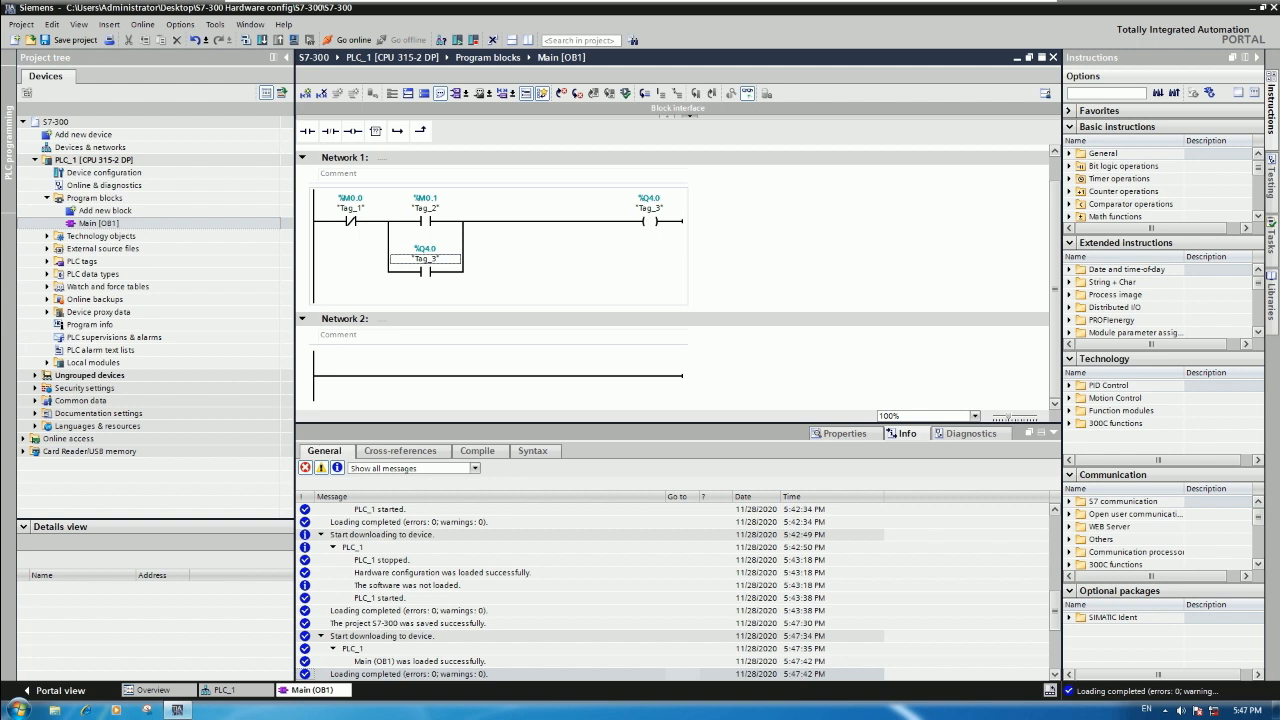
left_click(747, 93)
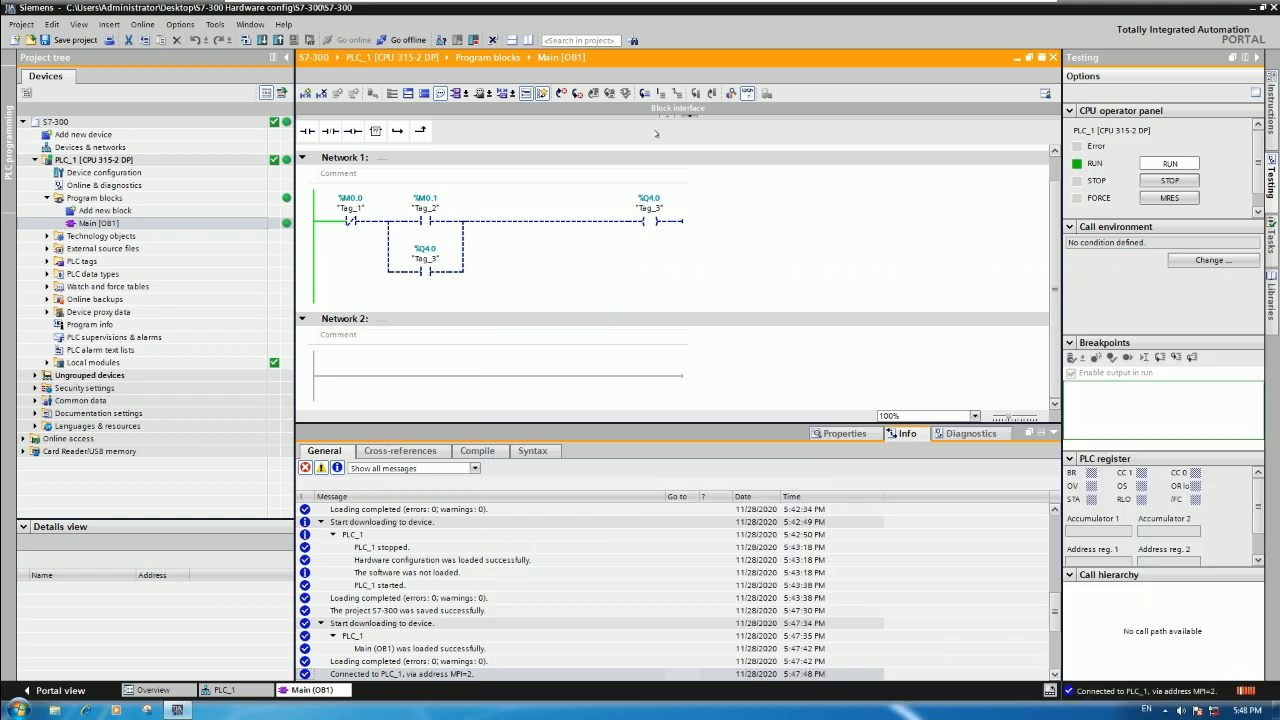
left_click(426, 220)
right_click(430, 221)
mouse_move(535, 234)
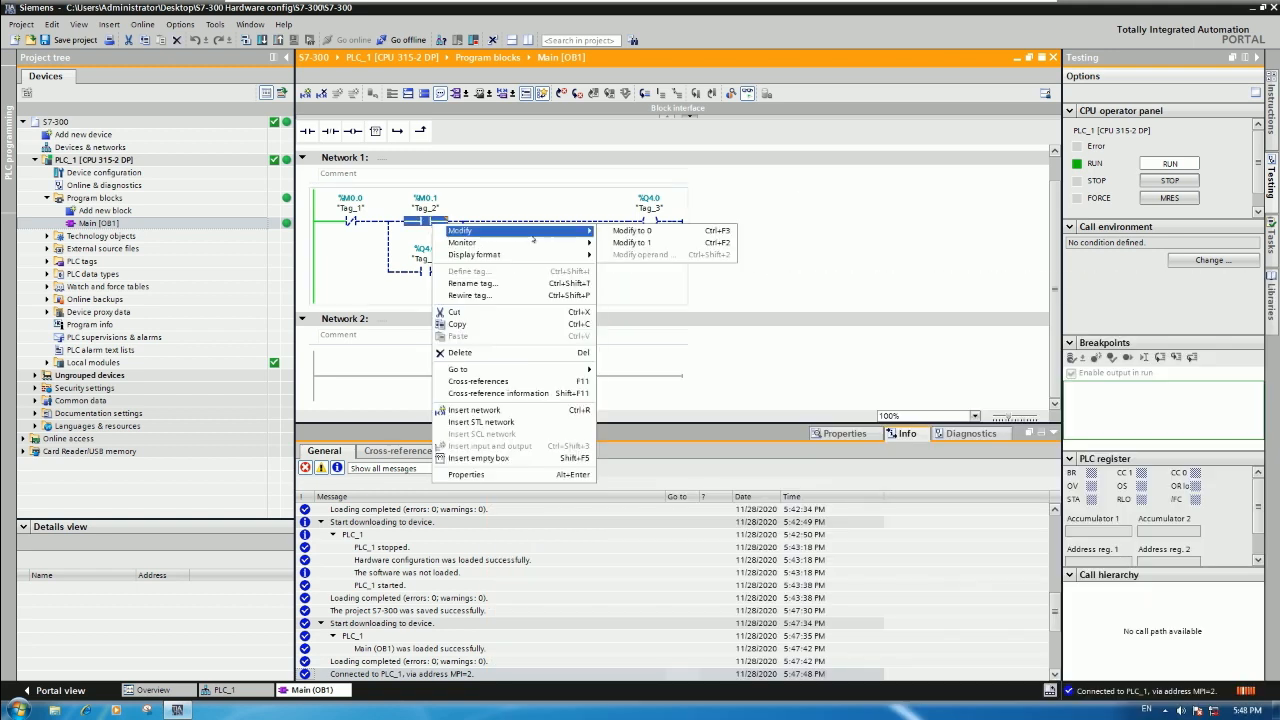
left_click(634, 243)
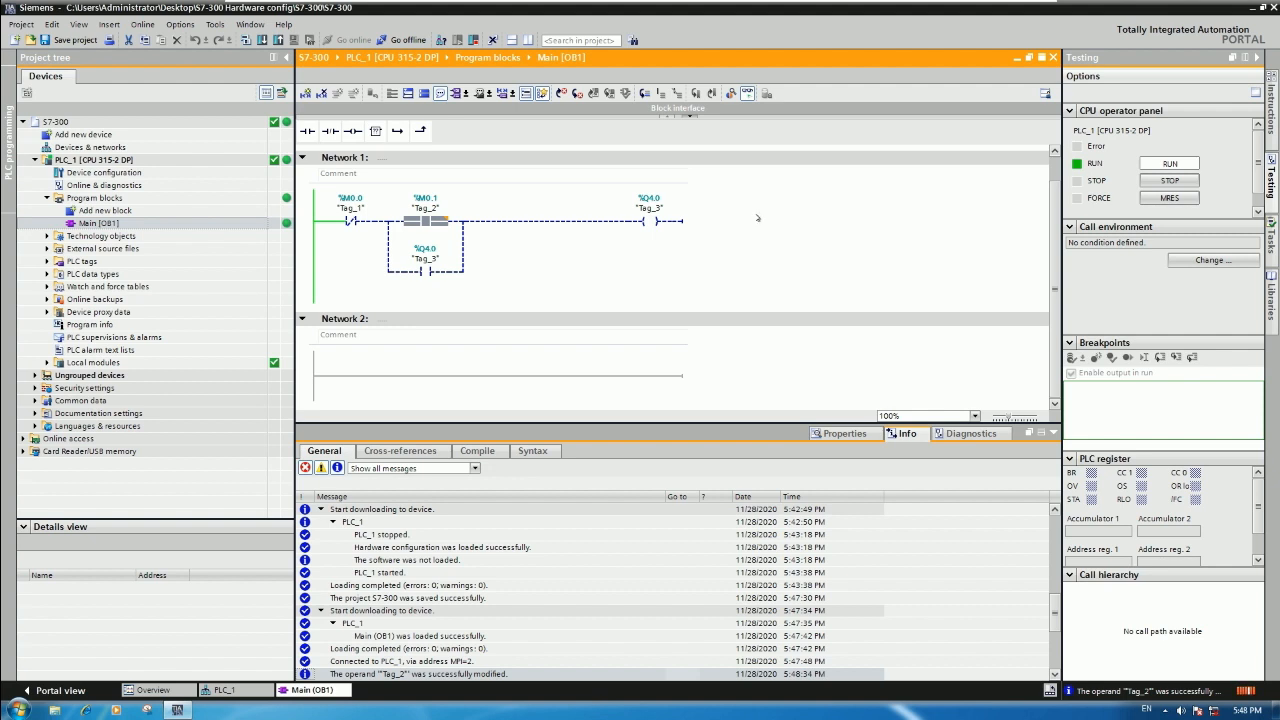
Modify the start contact M0.1 to 1 again to energize the Q4.0 coil.
left_click(455, 225)
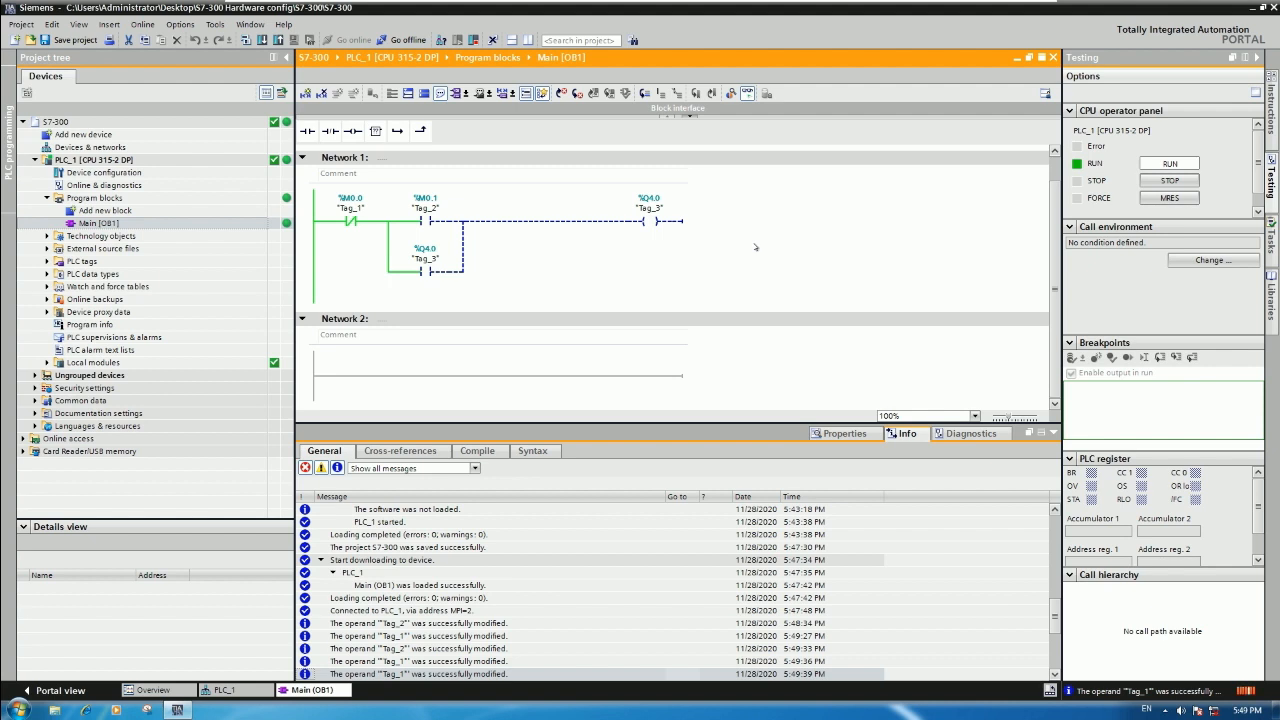
left_click(425, 221)
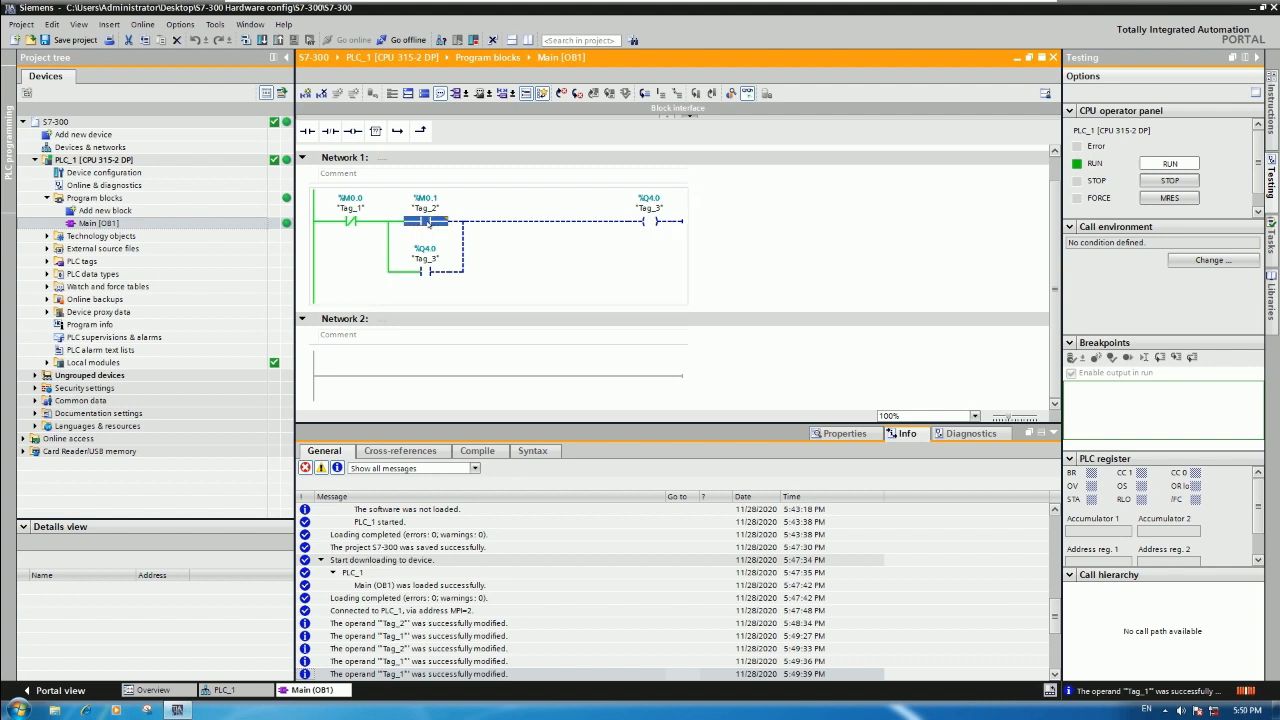
right_click(425, 221)
mouse_move(553, 231)
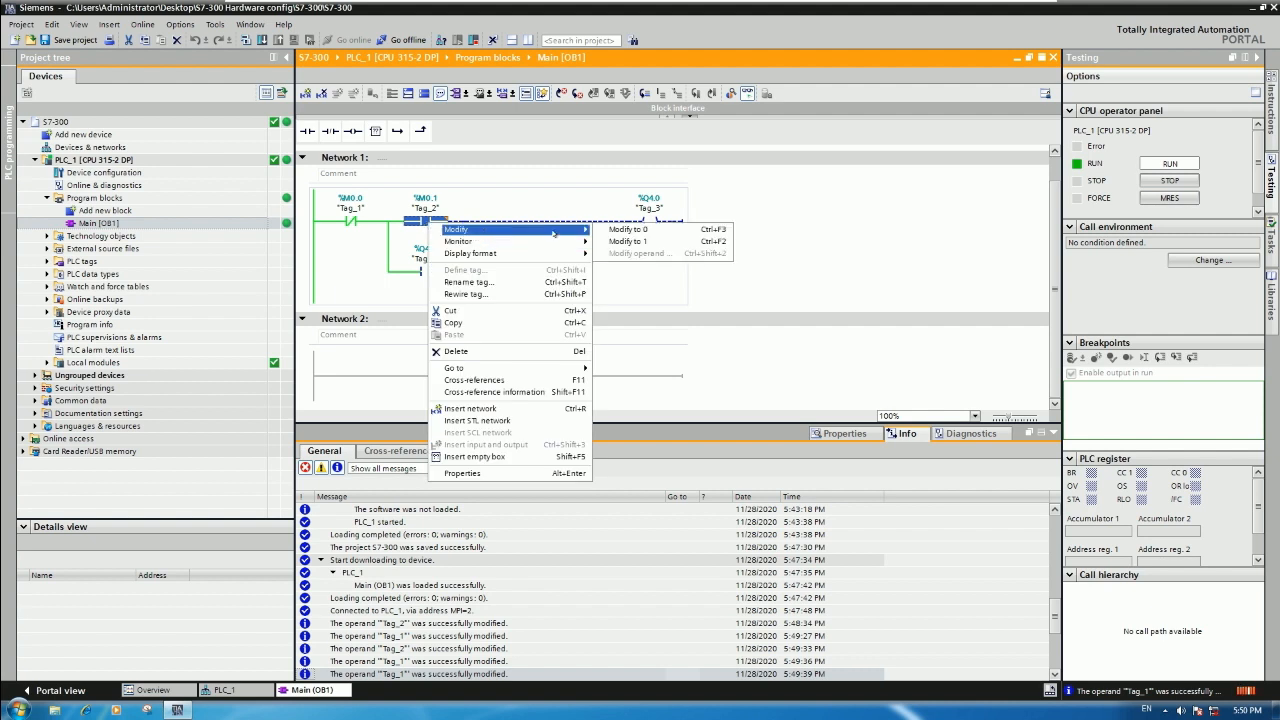
left_click(624, 242)
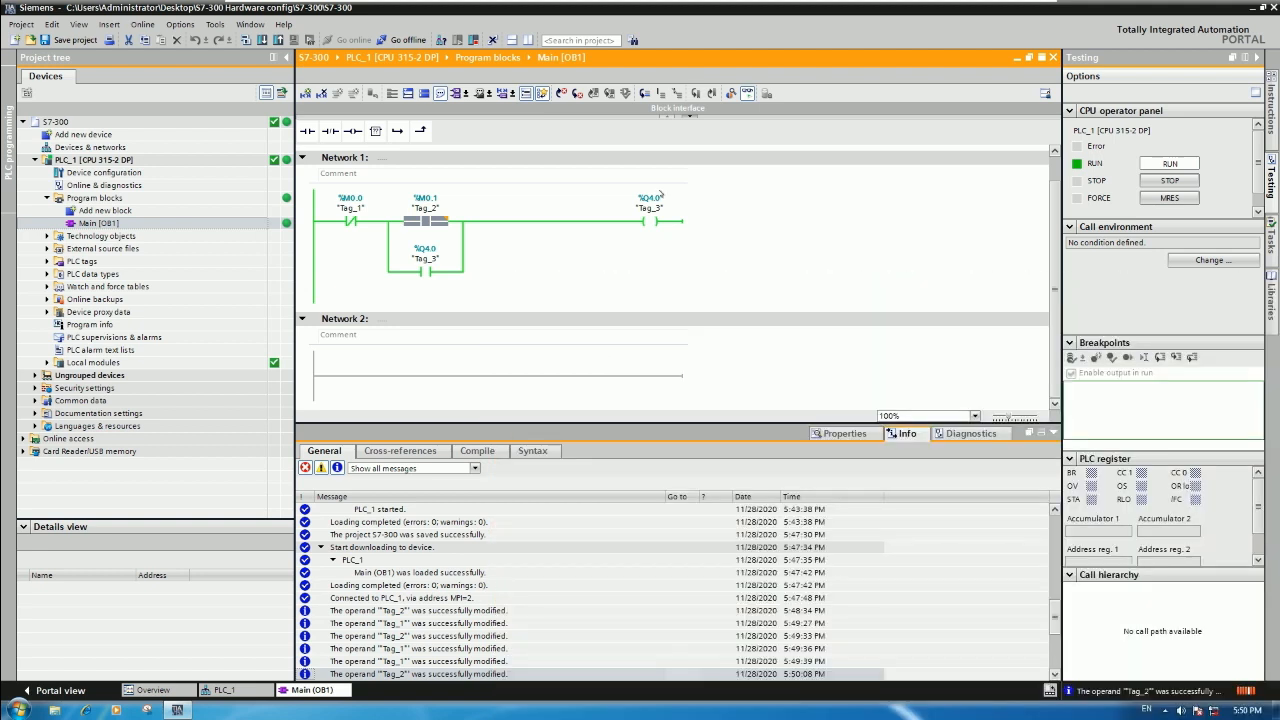
Modify the normally closed stop contact M0.0 first to 0 and finally to 1 to break the latch.
left_click(352, 221)
right_click(352, 221)
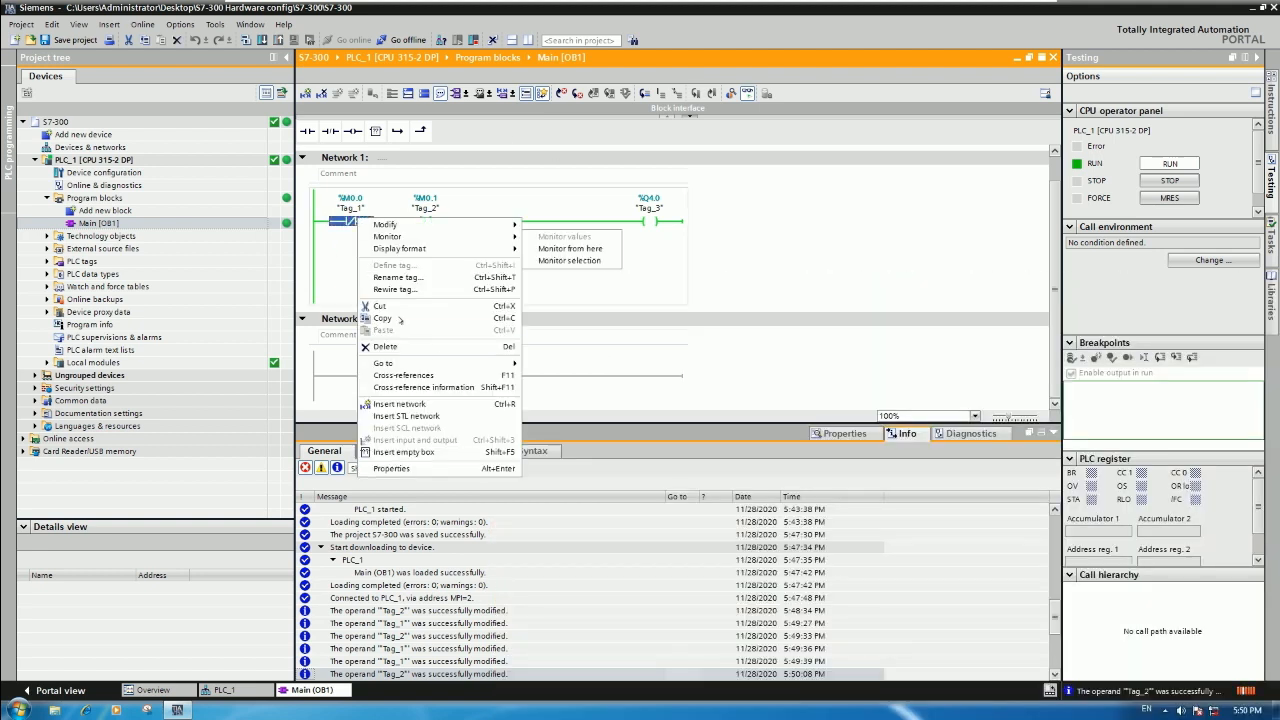
mouse_move(490, 228)
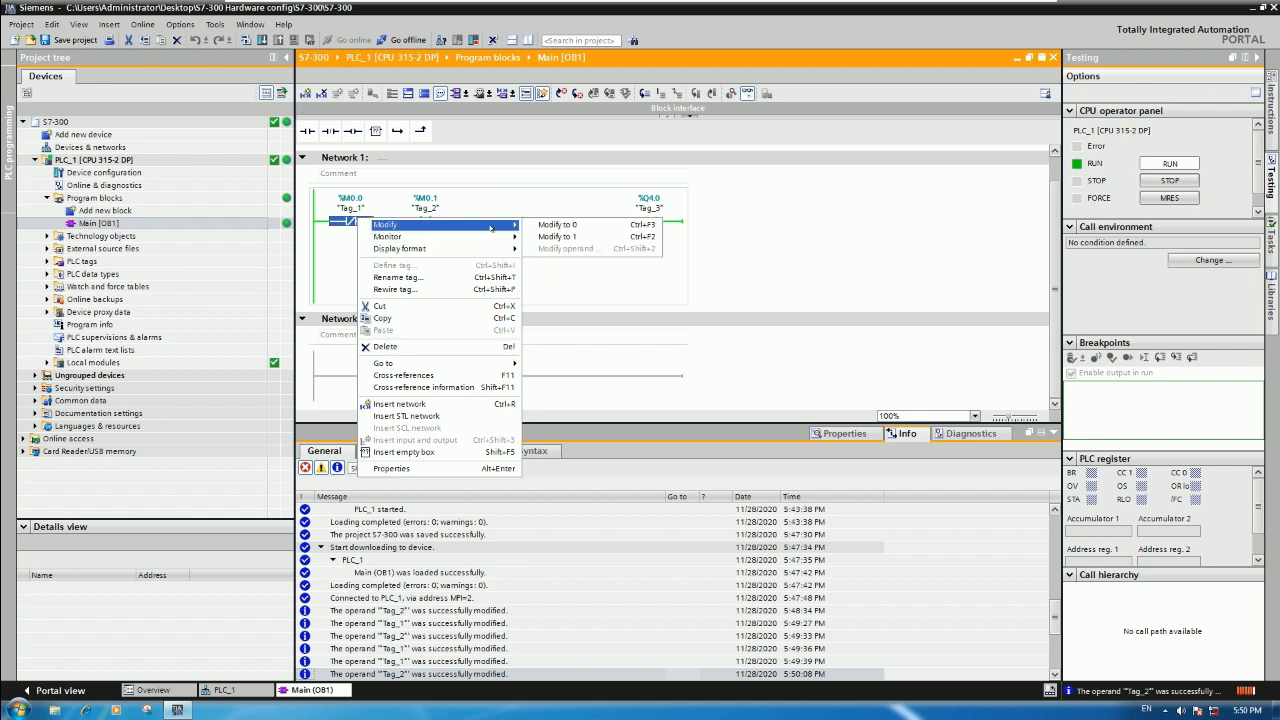
left_click(556, 225)
right_click(351, 224)
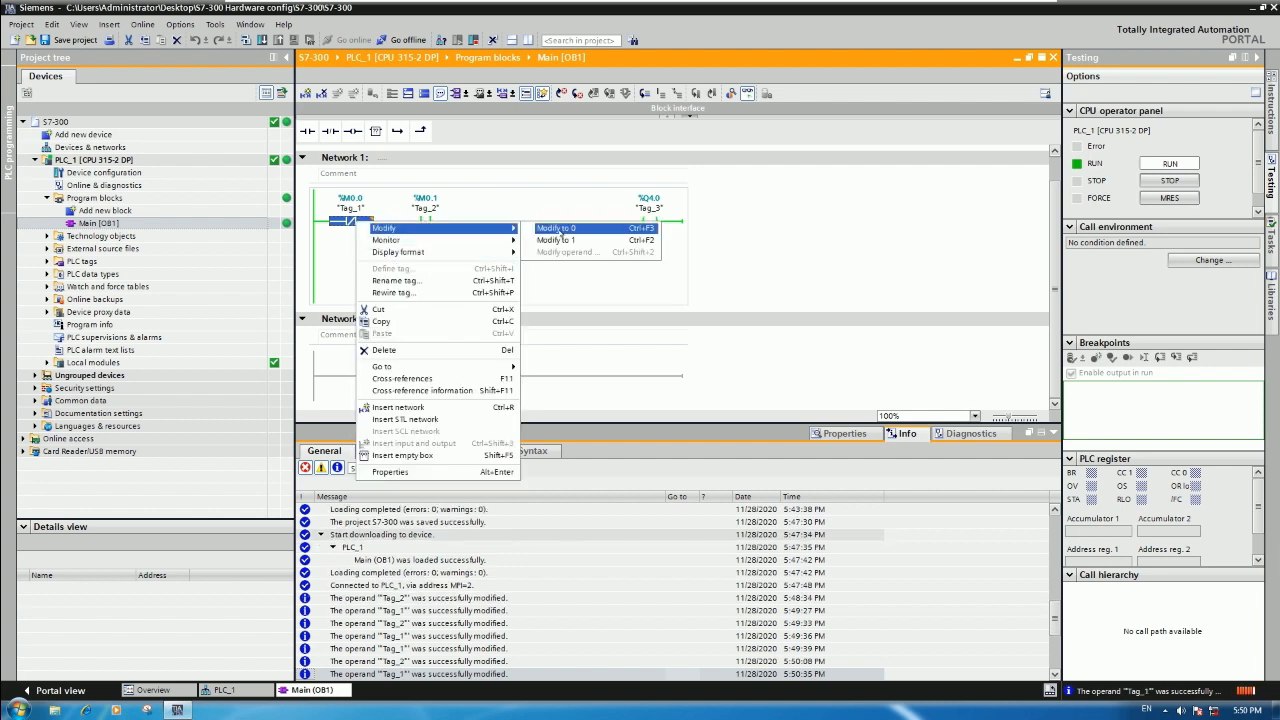
left_click(620, 241)
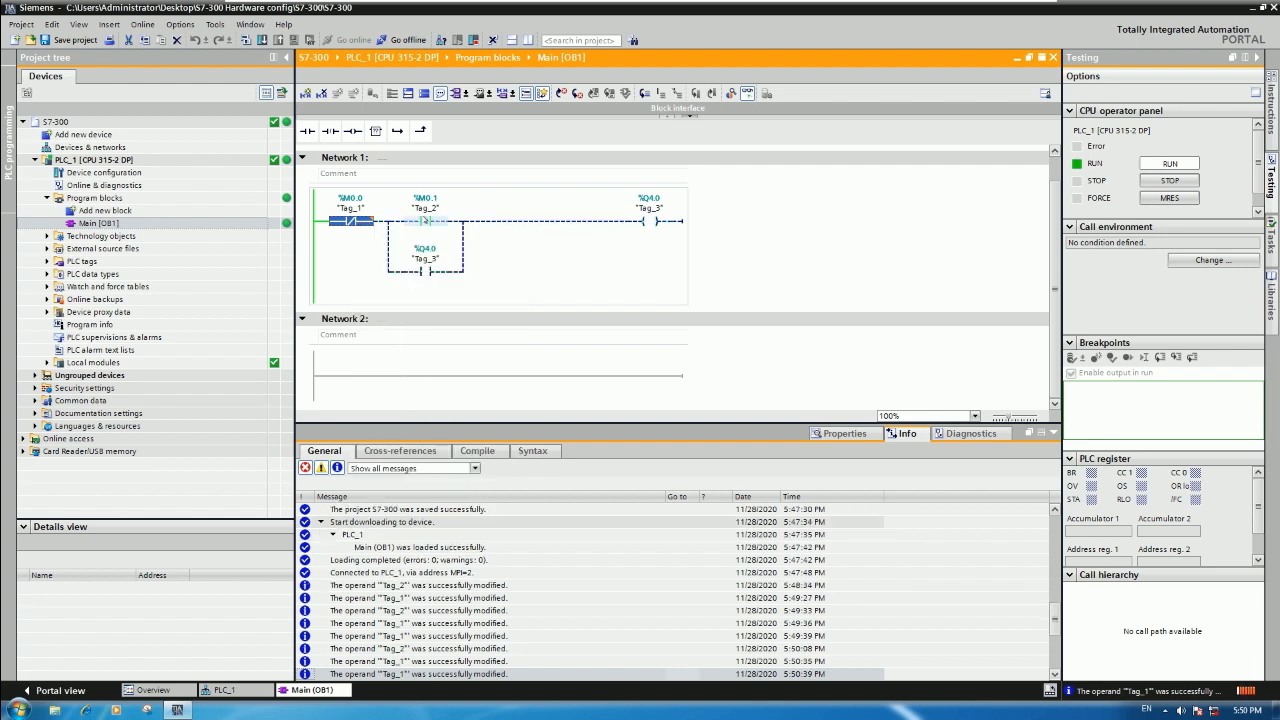
Reset the Network 1 test operands by modifying M0.1 to 0 and M0.0 to 0.
right_click(424, 219)
mouse_move(500, 224)
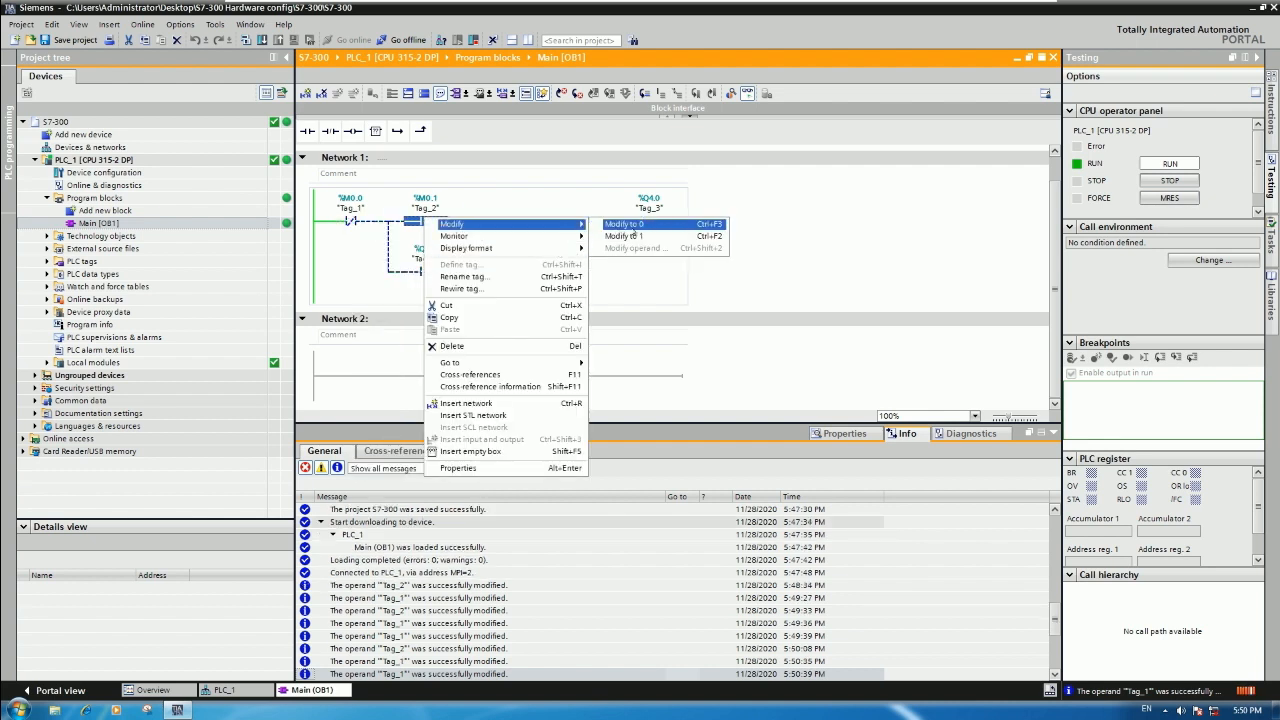
left_click(632, 236)
right_click(348, 220)
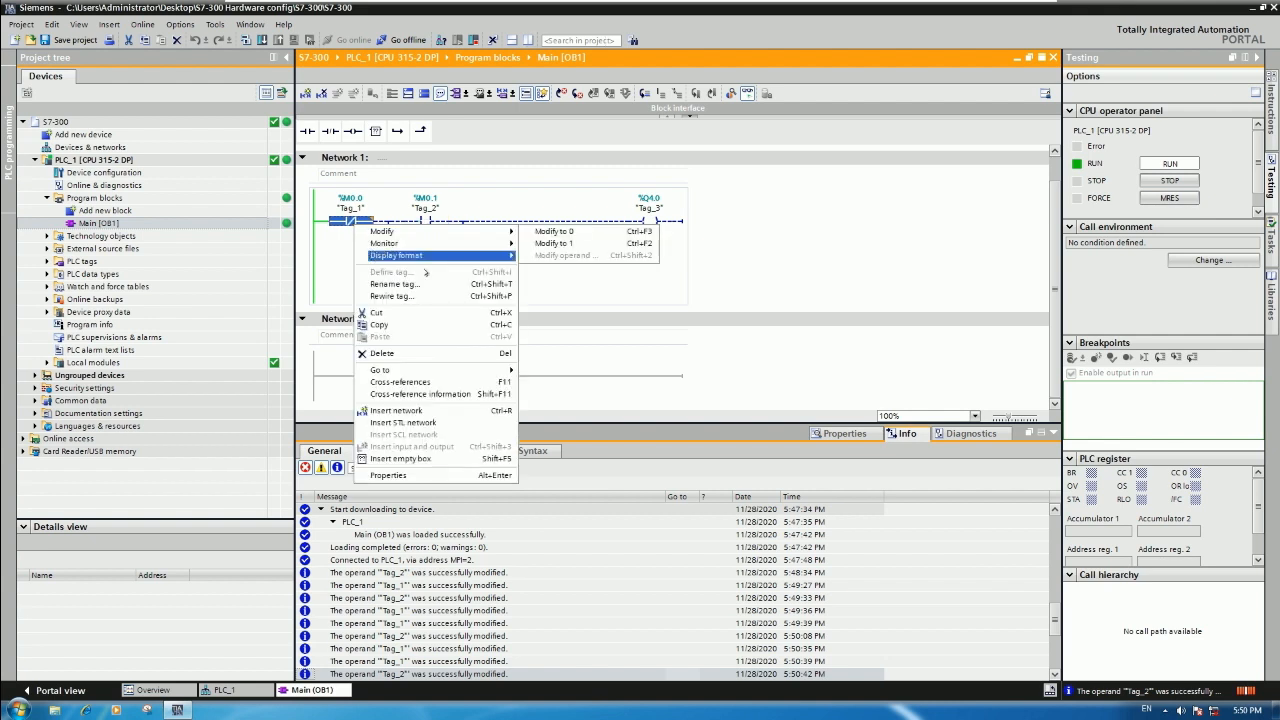
left_click(568, 243)
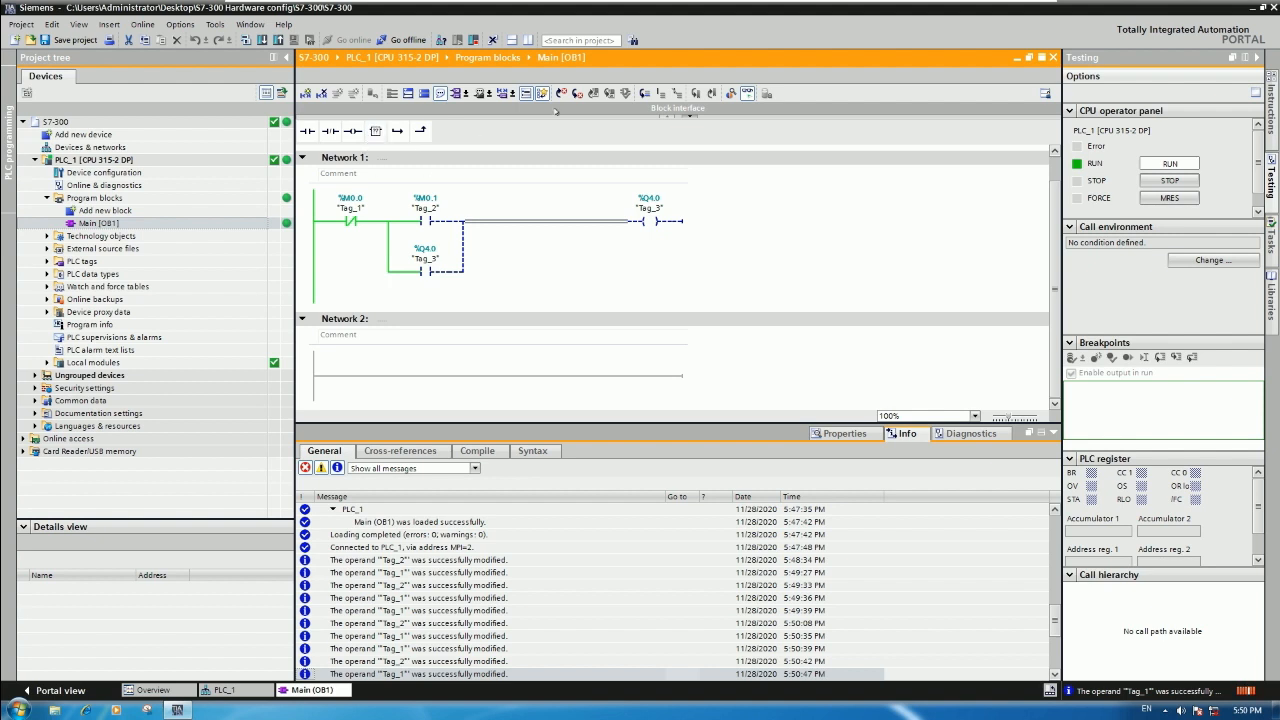
Stop online monitoring of Main [OB1] to return to offline editing of Network 1.
left_click(747, 93)
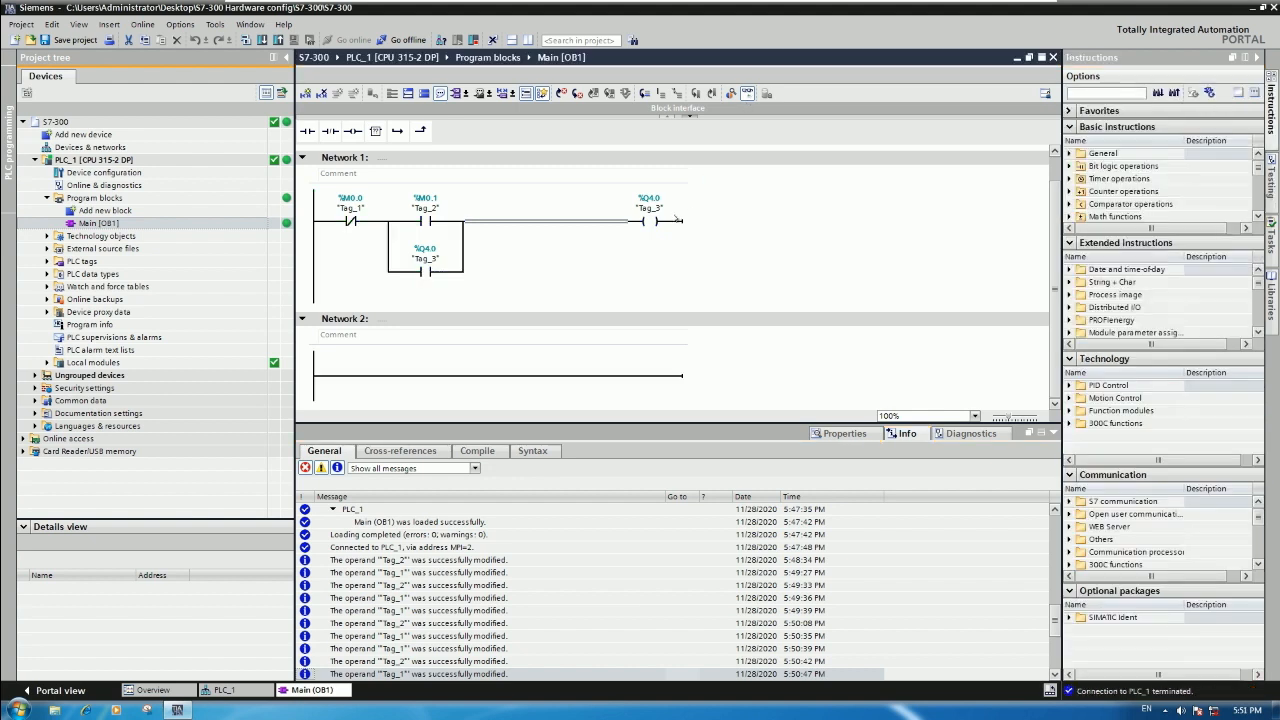
left_click(642, 270)
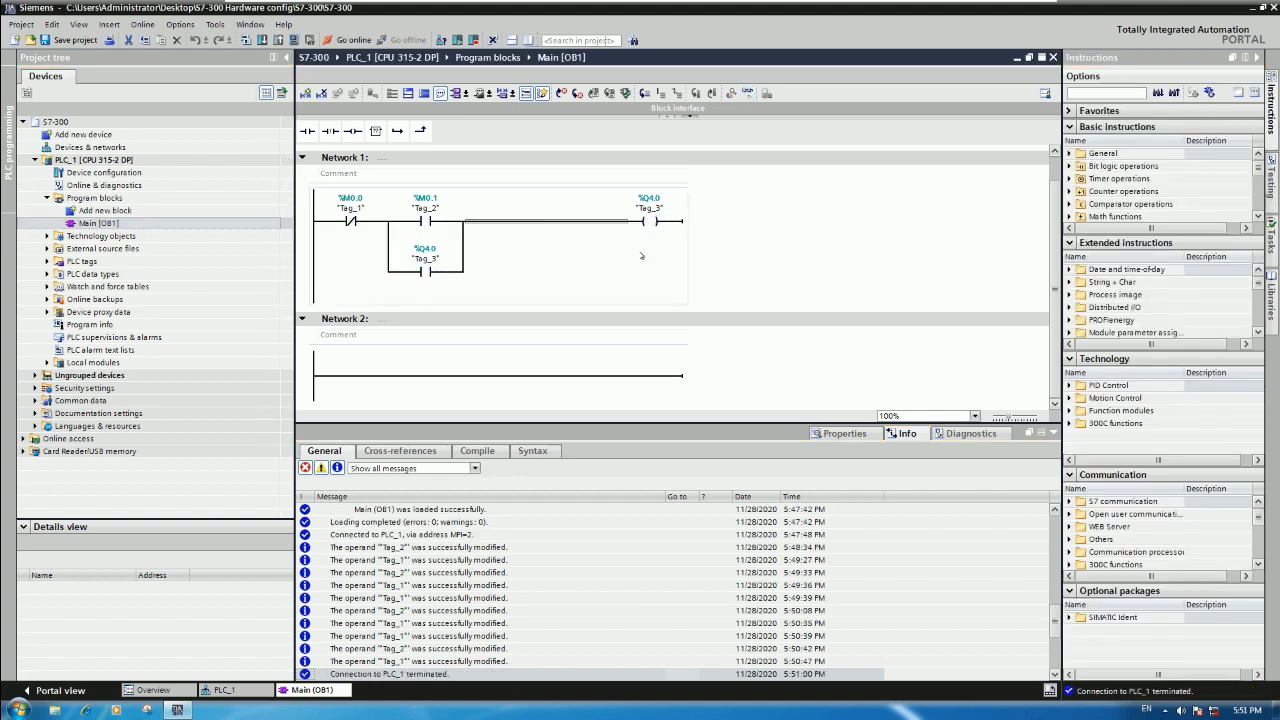
left_click(580, 222)
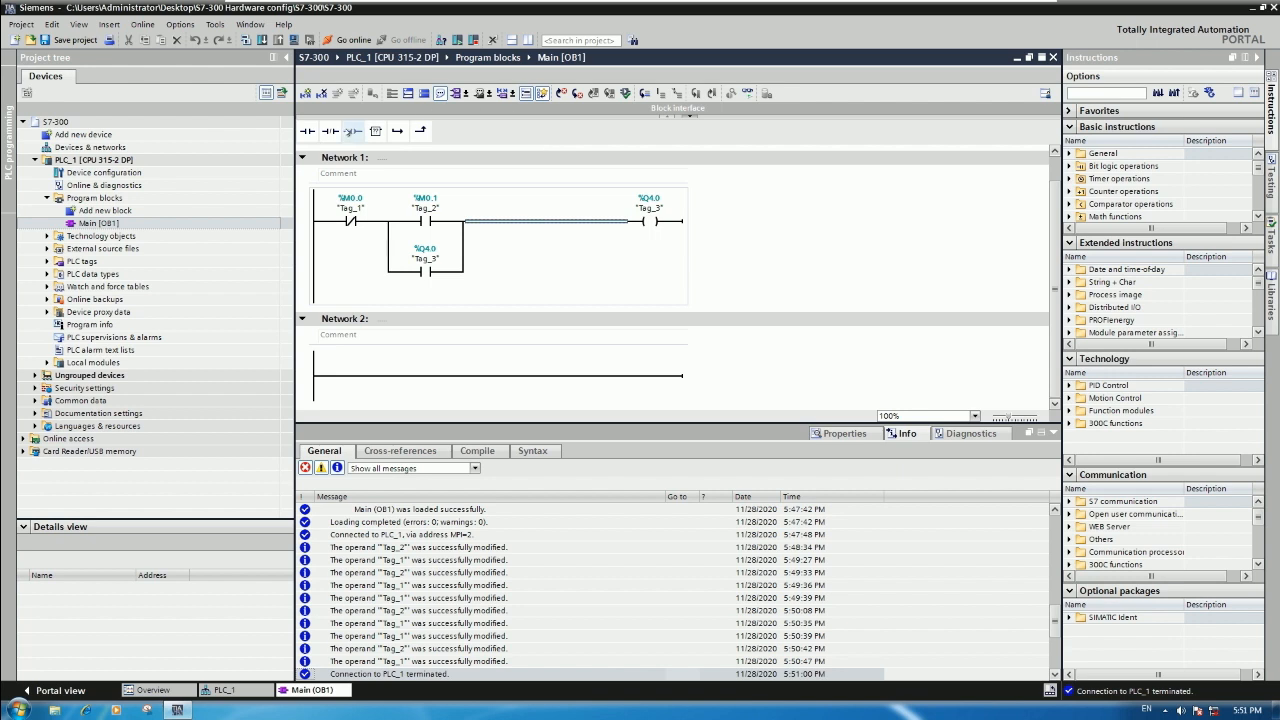
left_click(352, 131)
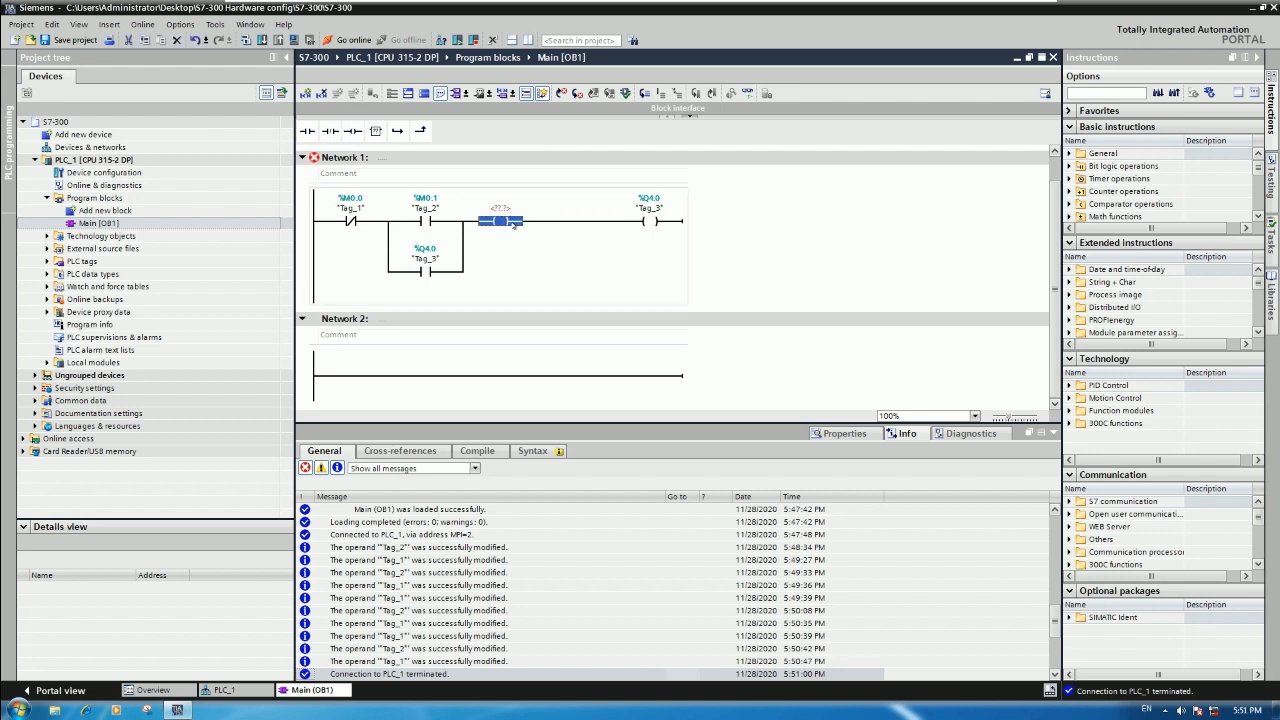
key("Delete")
left_click(399, 133)
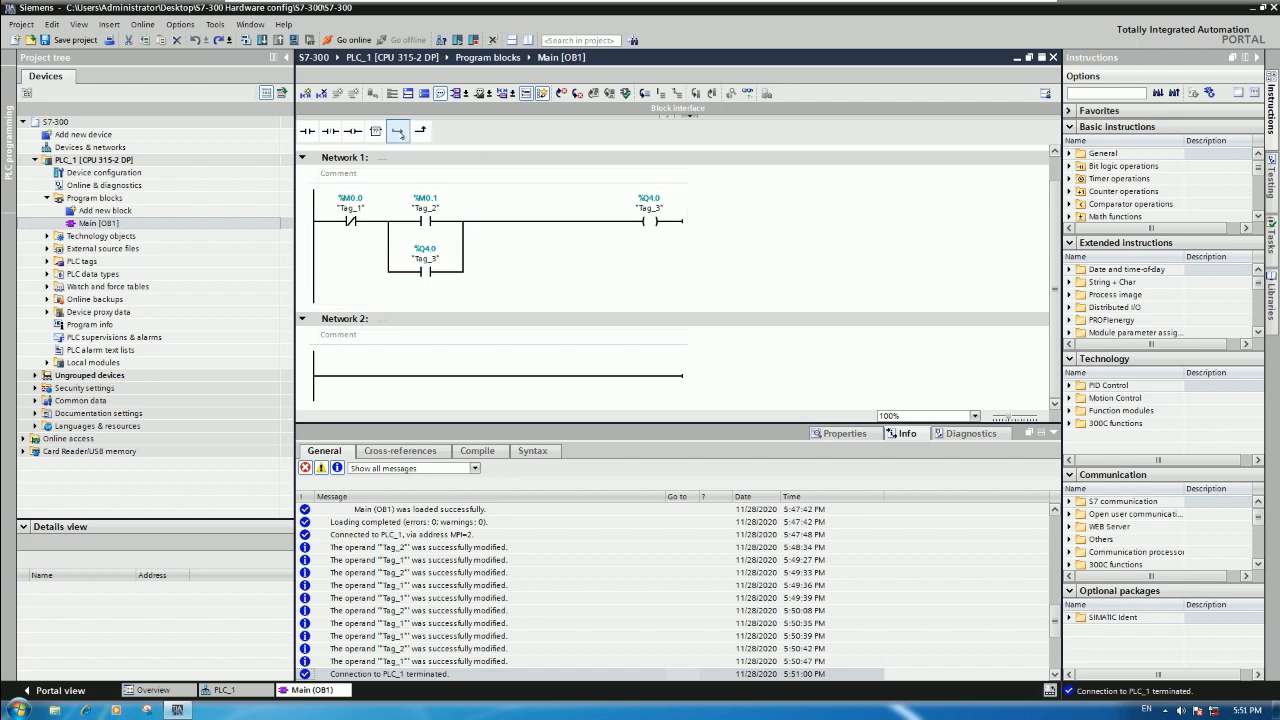
Add a parallel output branch with a coil addressed Q4.1 beneath the Q4.0 coil in Network 1.
left_click(587, 222)
left_click(398, 132)
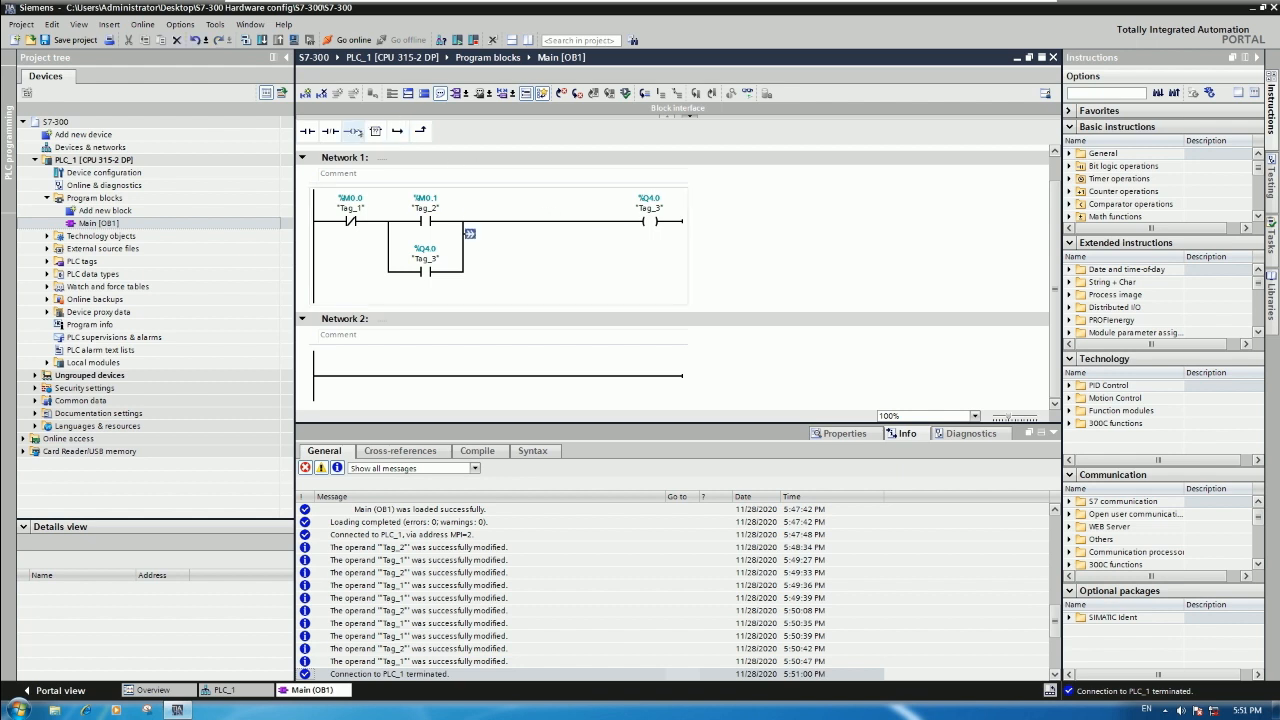
left_click(352, 130)
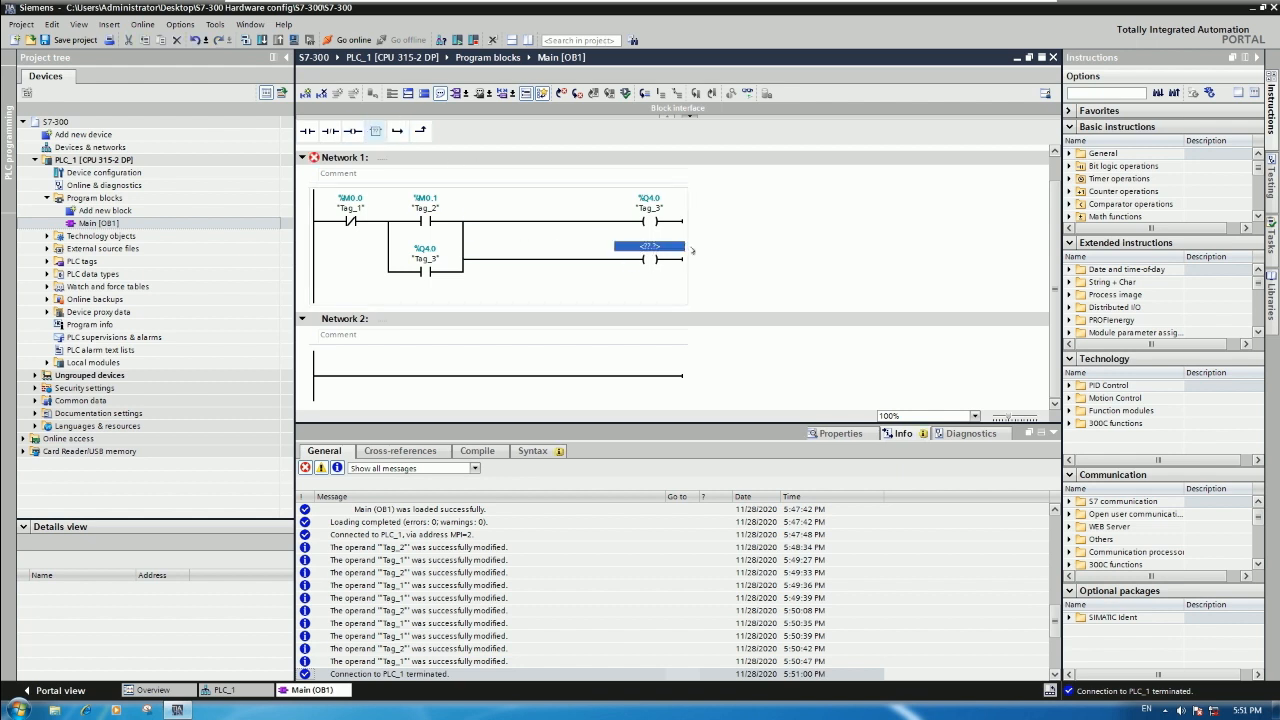
type("q4.1")
key("Return")
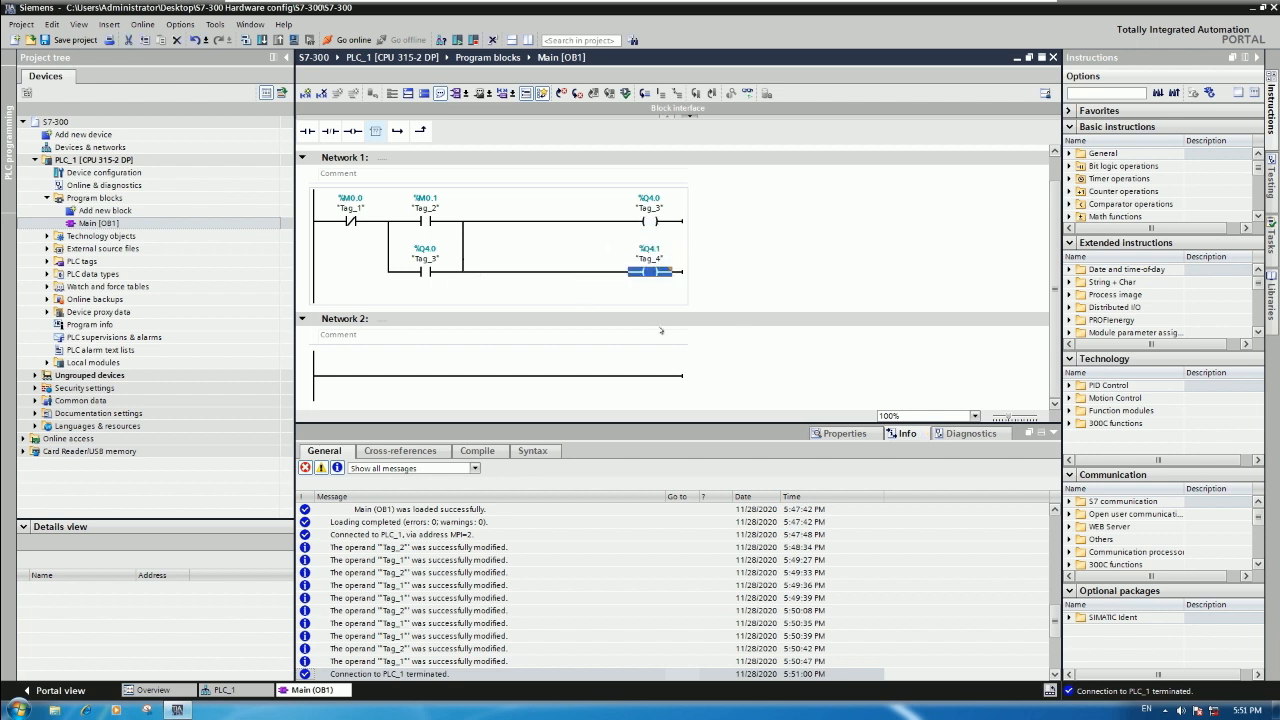
Add another parallel output branch with a coil addressed Q4.2 below the Q4.1 coil.
left_click(534, 272)
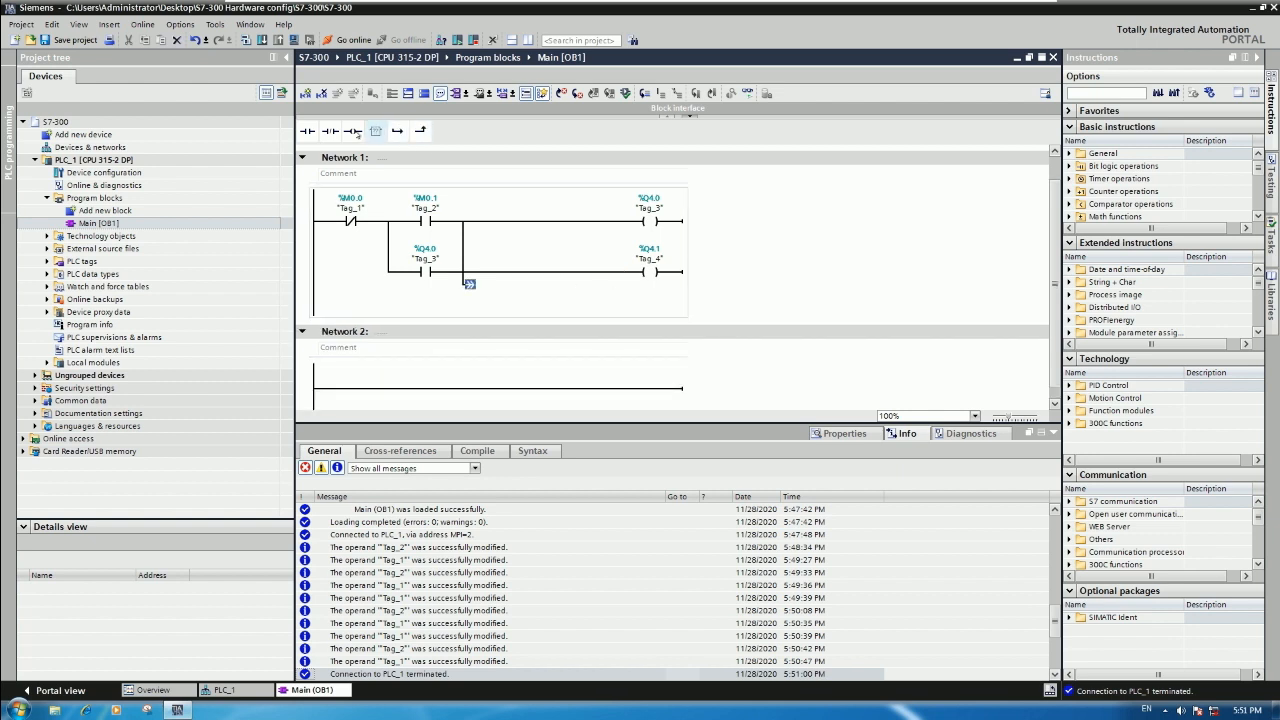
left_click_drag(353, 131, 581, 296)
type("q")
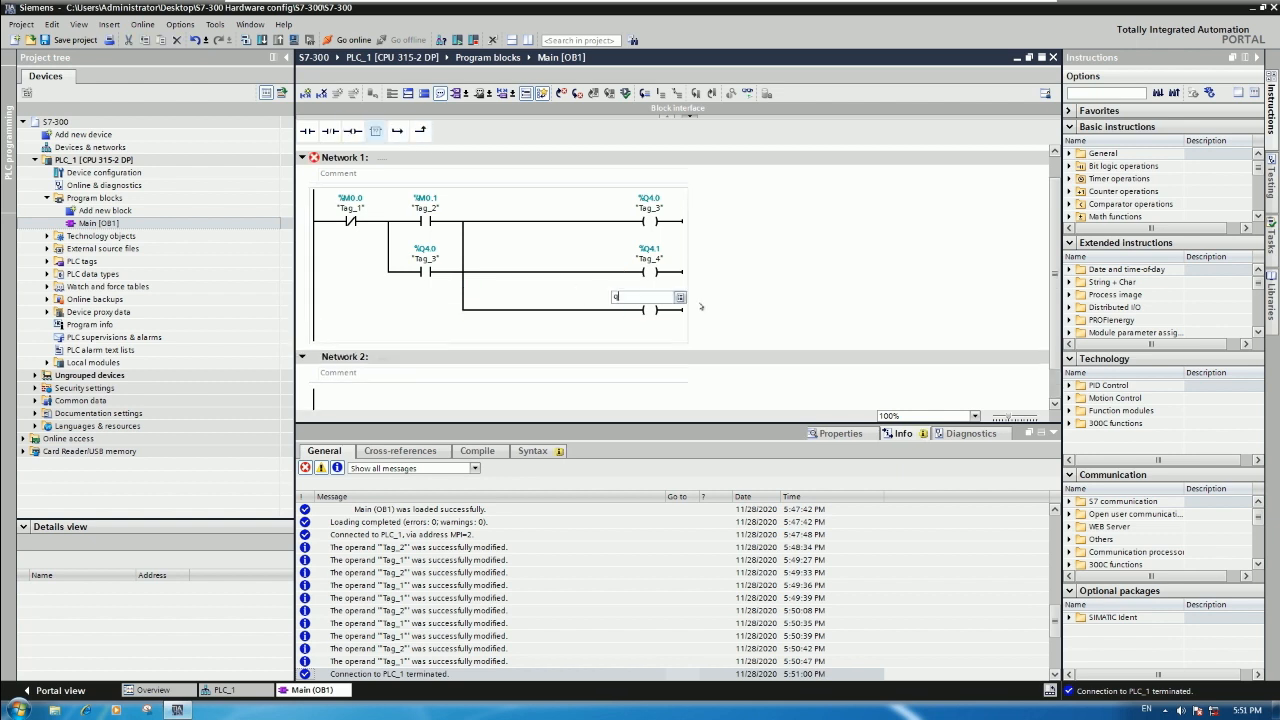
type("4.2")
key("Return")
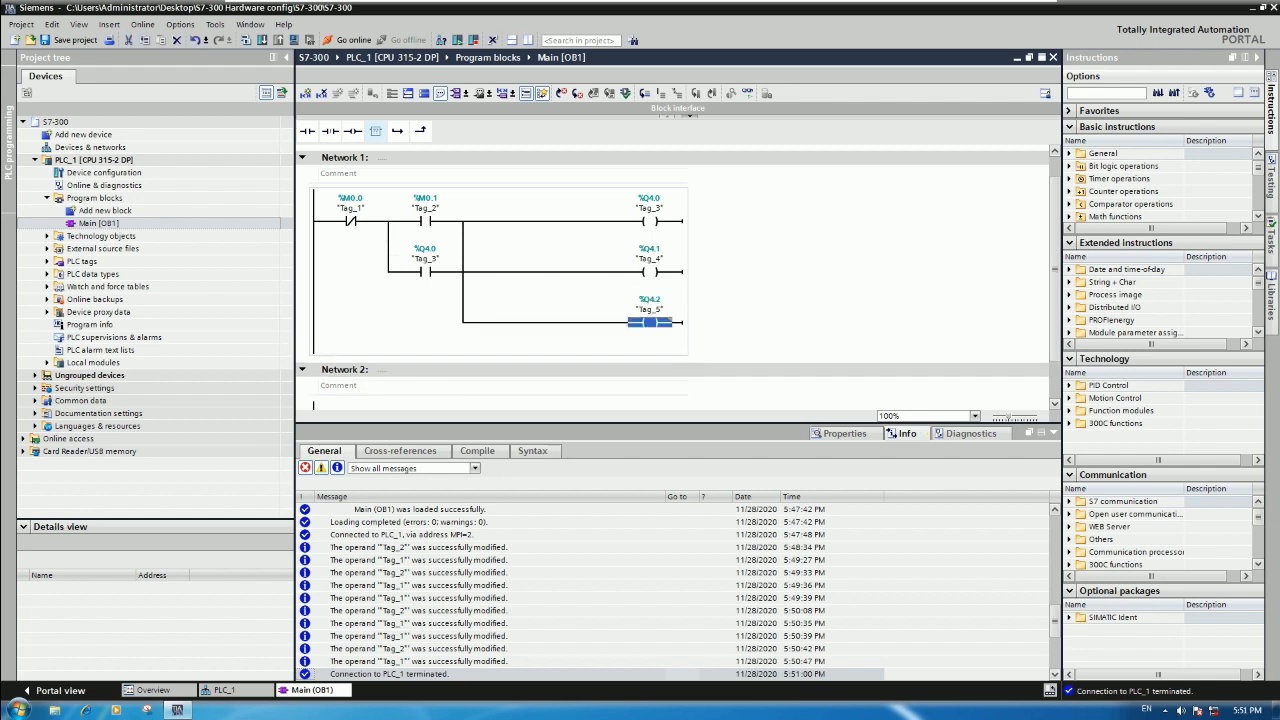
Add a fourth parallel output branch with a coil addressed Q4.3 below the Q4.2 coil.
scroll(688, 303, "down", 1)
scroll(672, 300, "up", 2)
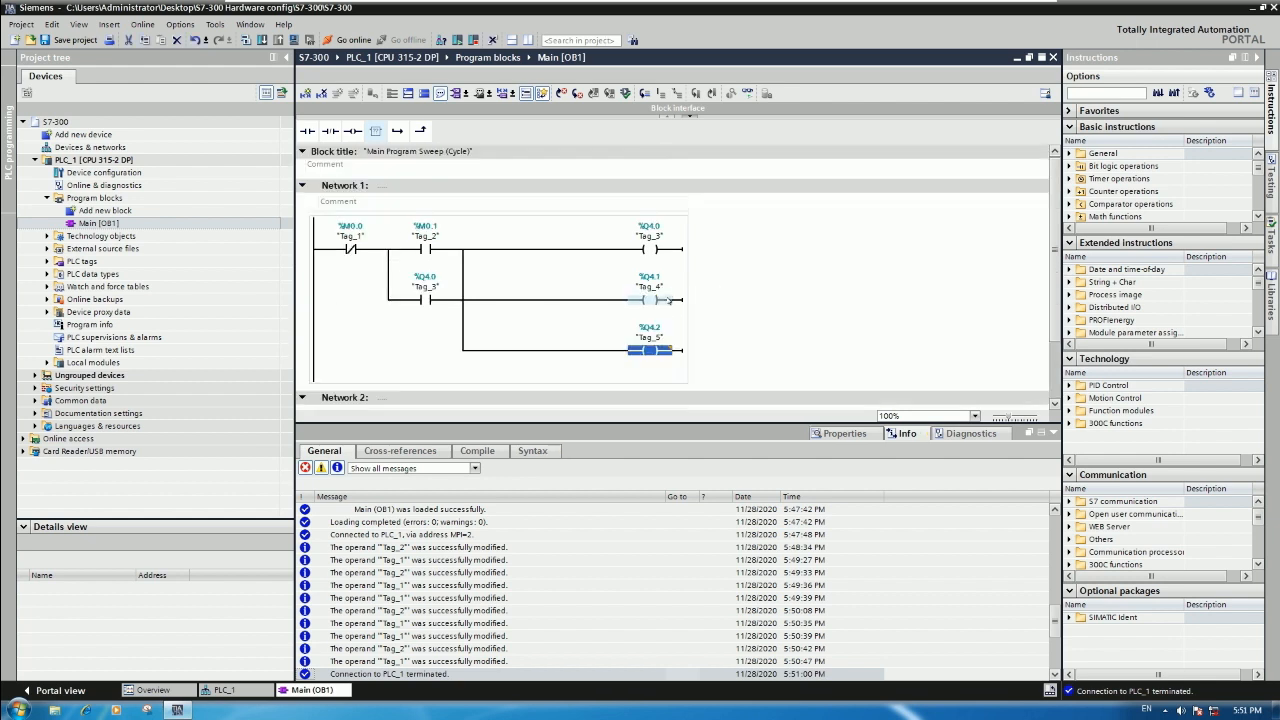
left_click(474, 350)
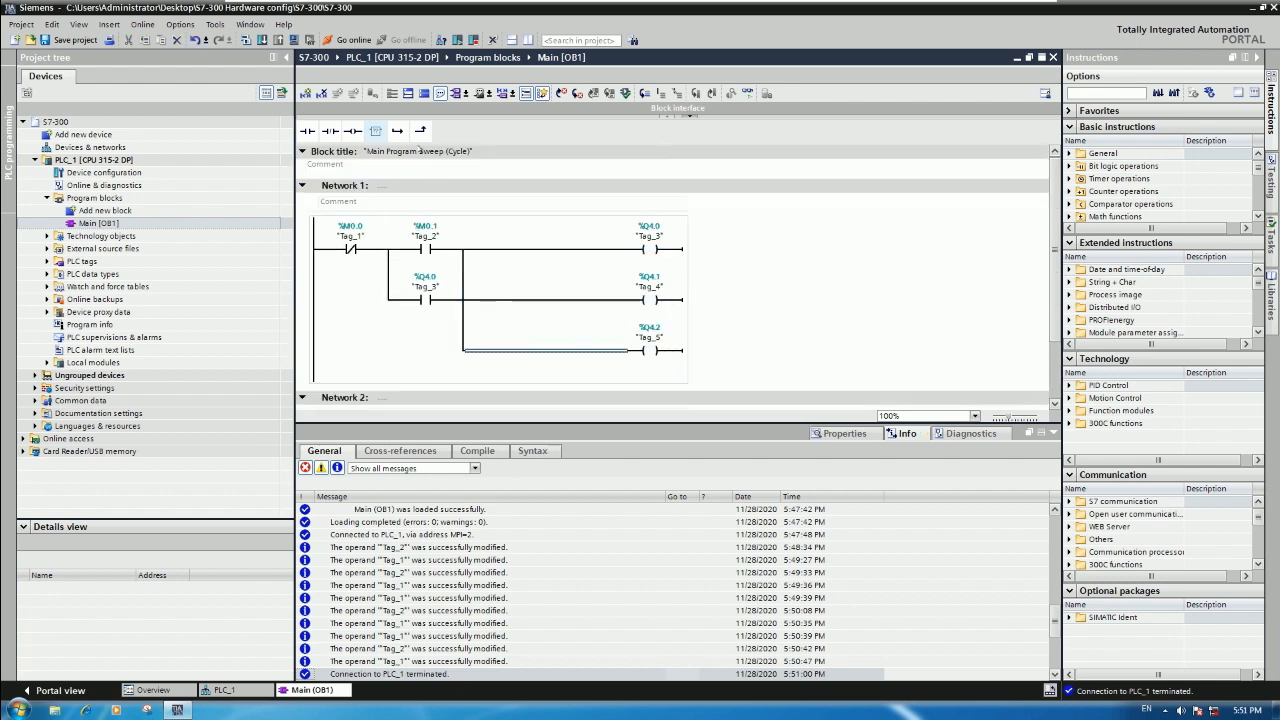
left_click(397, 131)
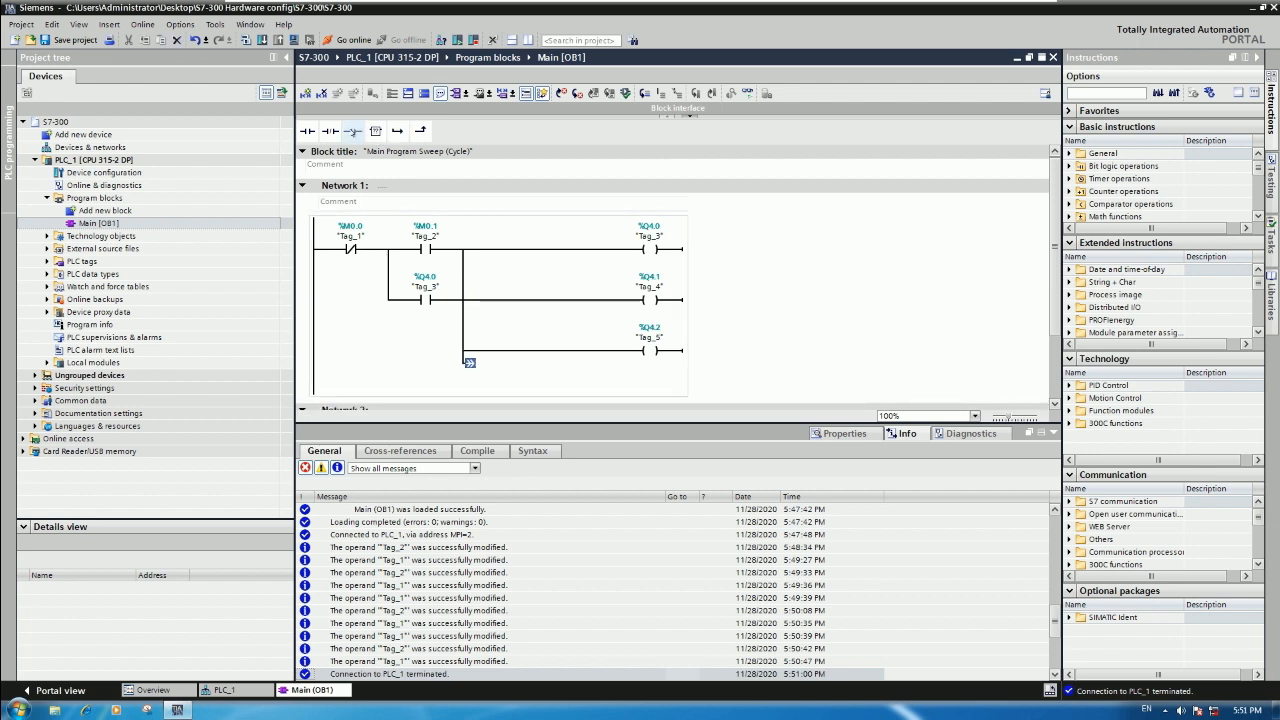
left_click(352, 131)
left_click(652, 376)
type("Q")
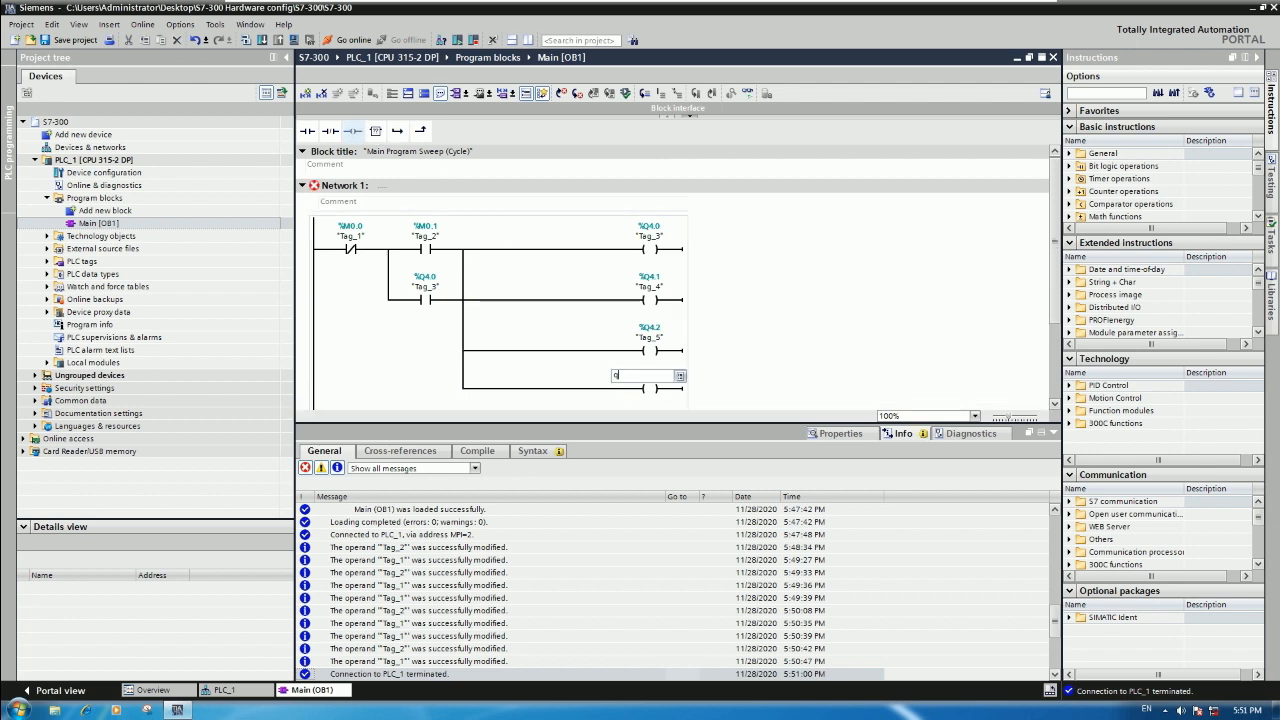
type("4.3")
key("Return")
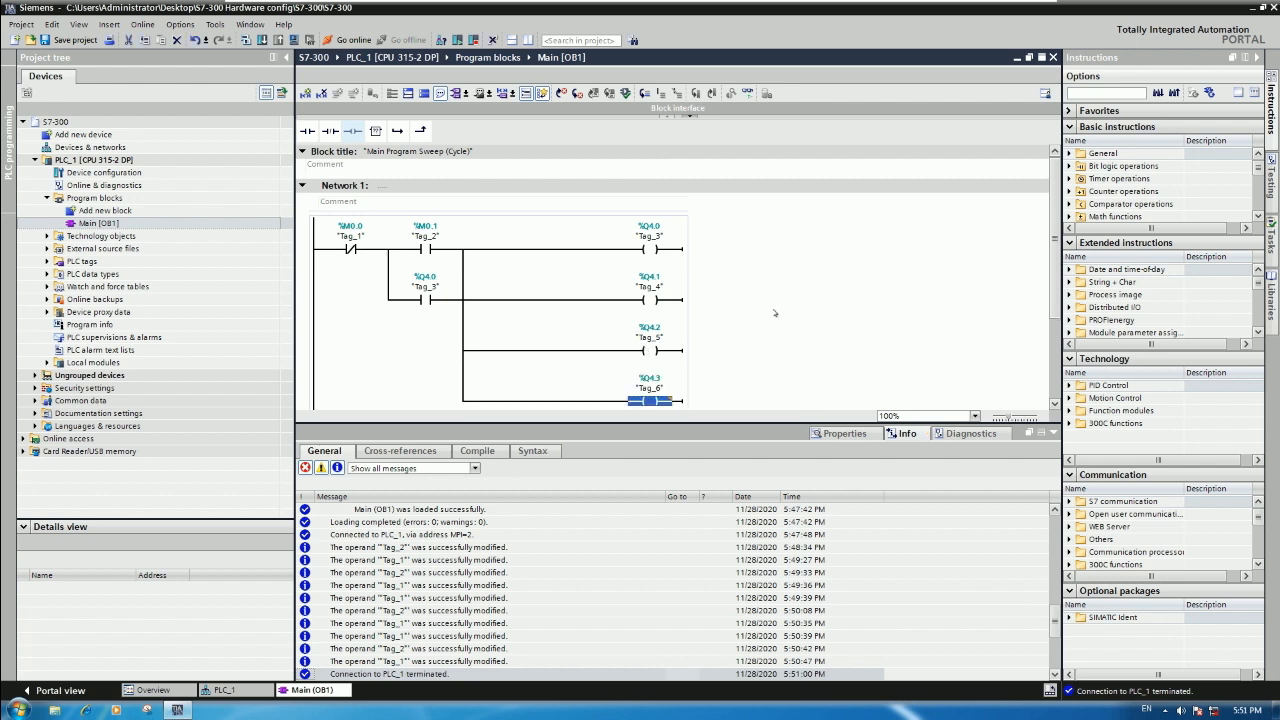
Save the project and download the extended program to PLC_1, overwriting the Main [OB1] block.
scroll(774, 313, "down", 2)
left_click(62, 40)
left_click(793, 210)
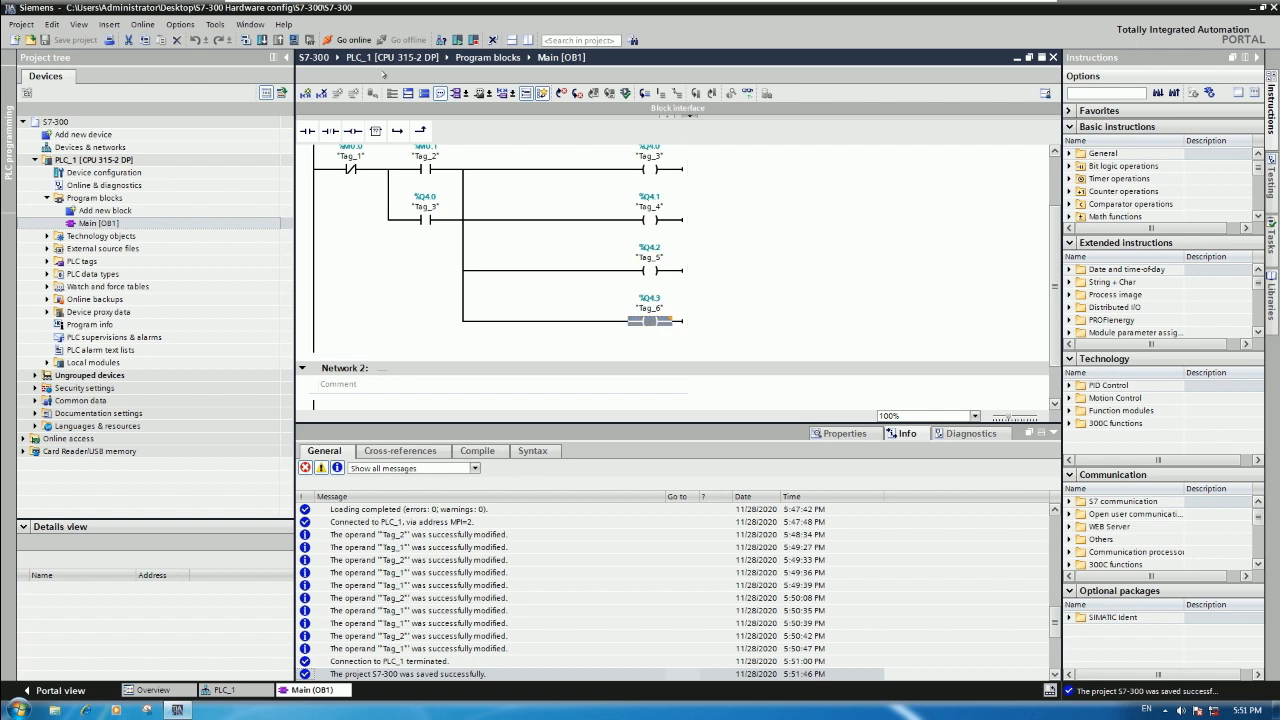
left_click(263, 41)
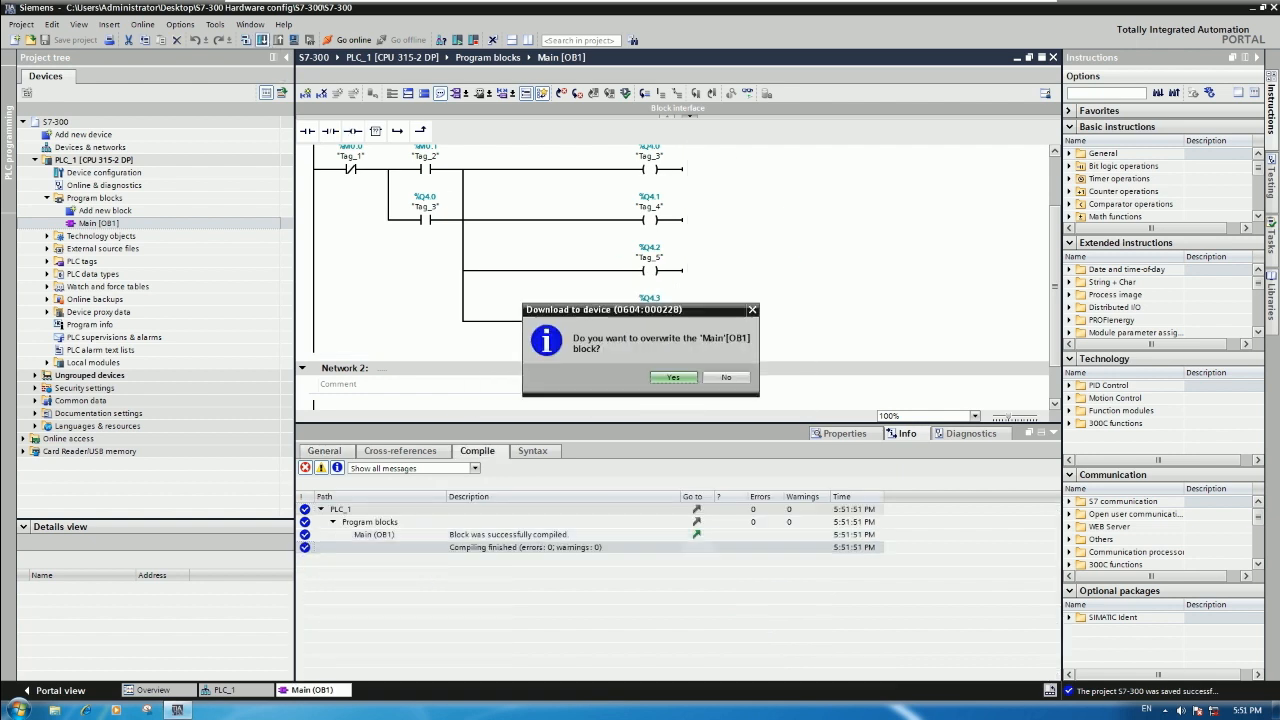
left_click(674, 377)
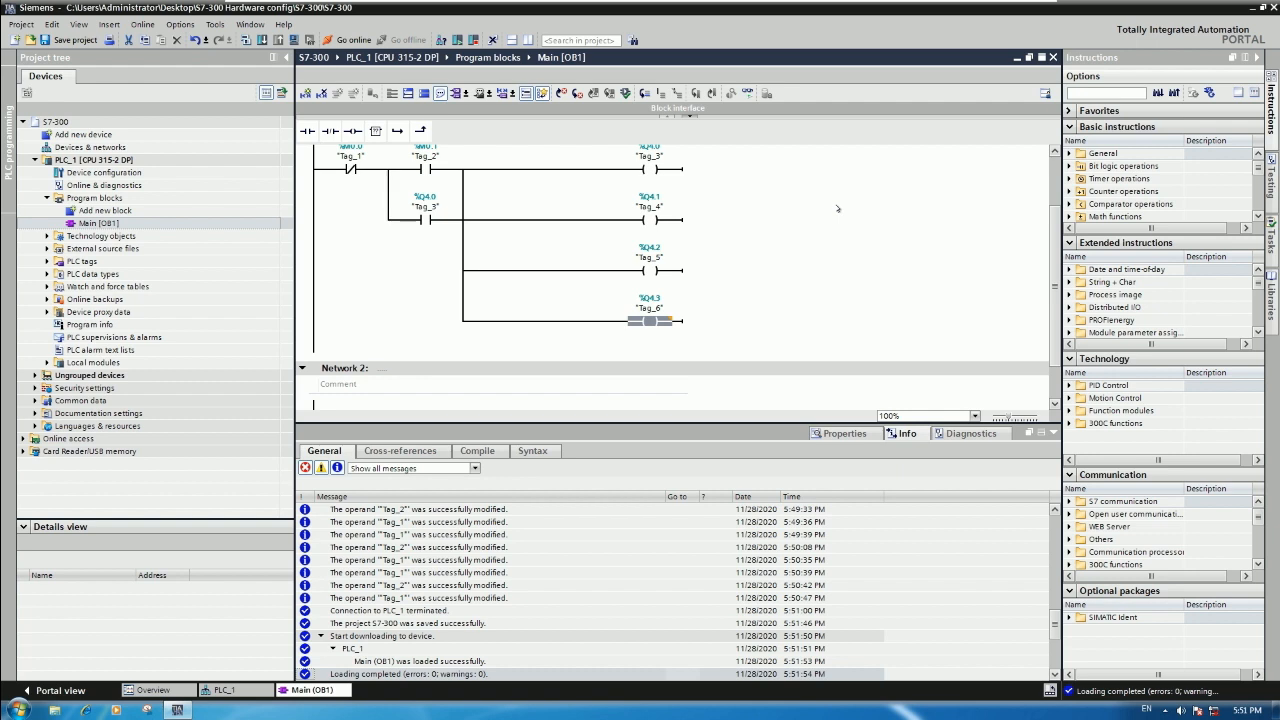
Start online monitoring of Main [OB1] and modify the start contact M0.1 to 1 to energize all four coils.
left_click(747, 93)
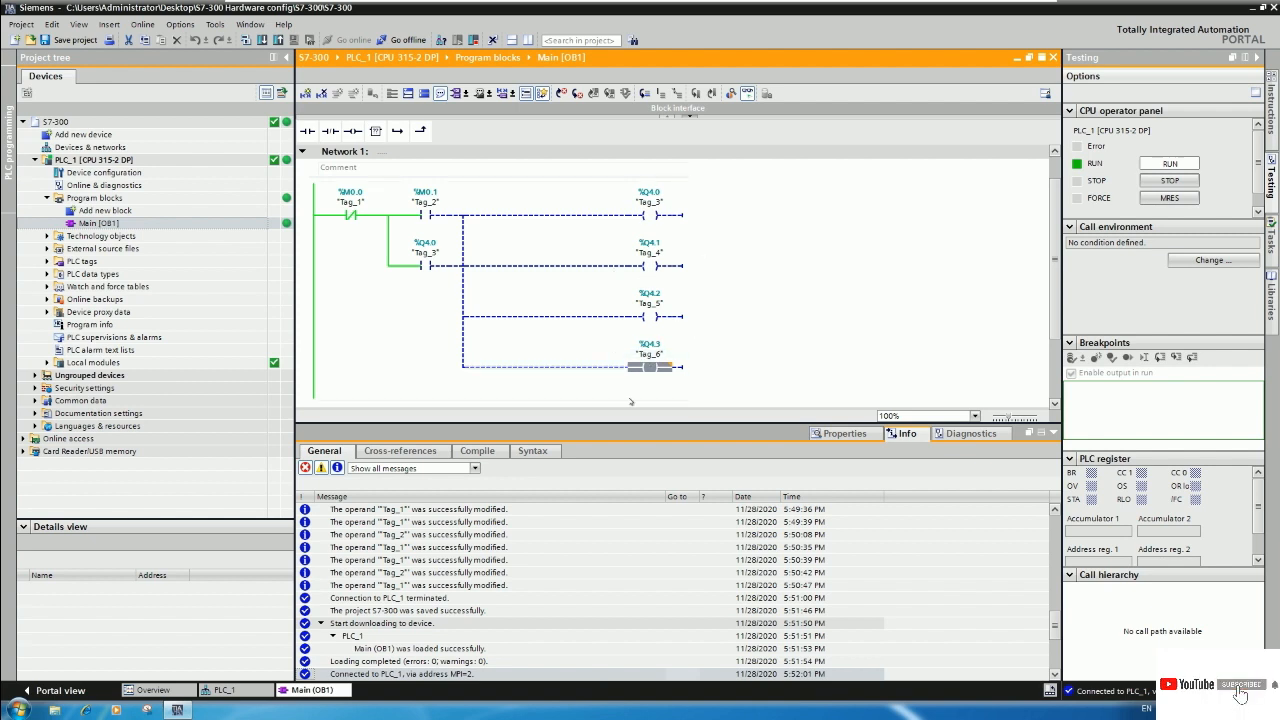
right_click(424, 214)
mouse_move(528, 220)
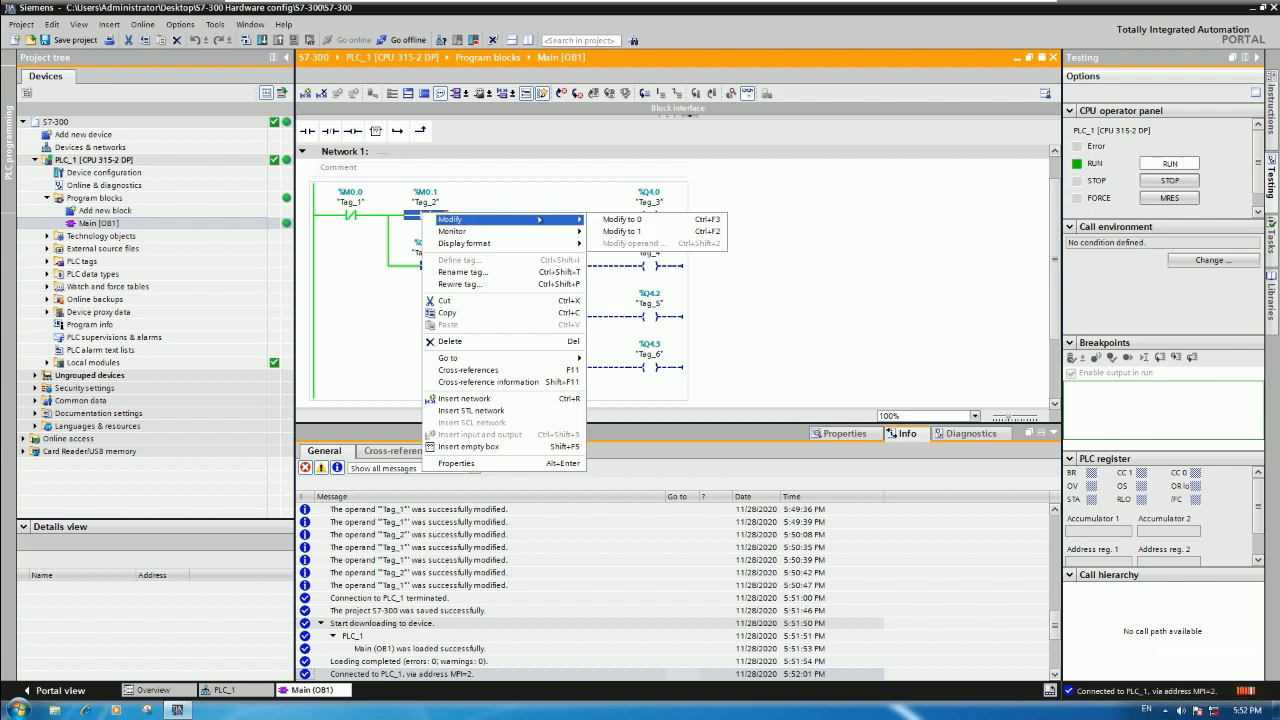
left_click(625, 231)
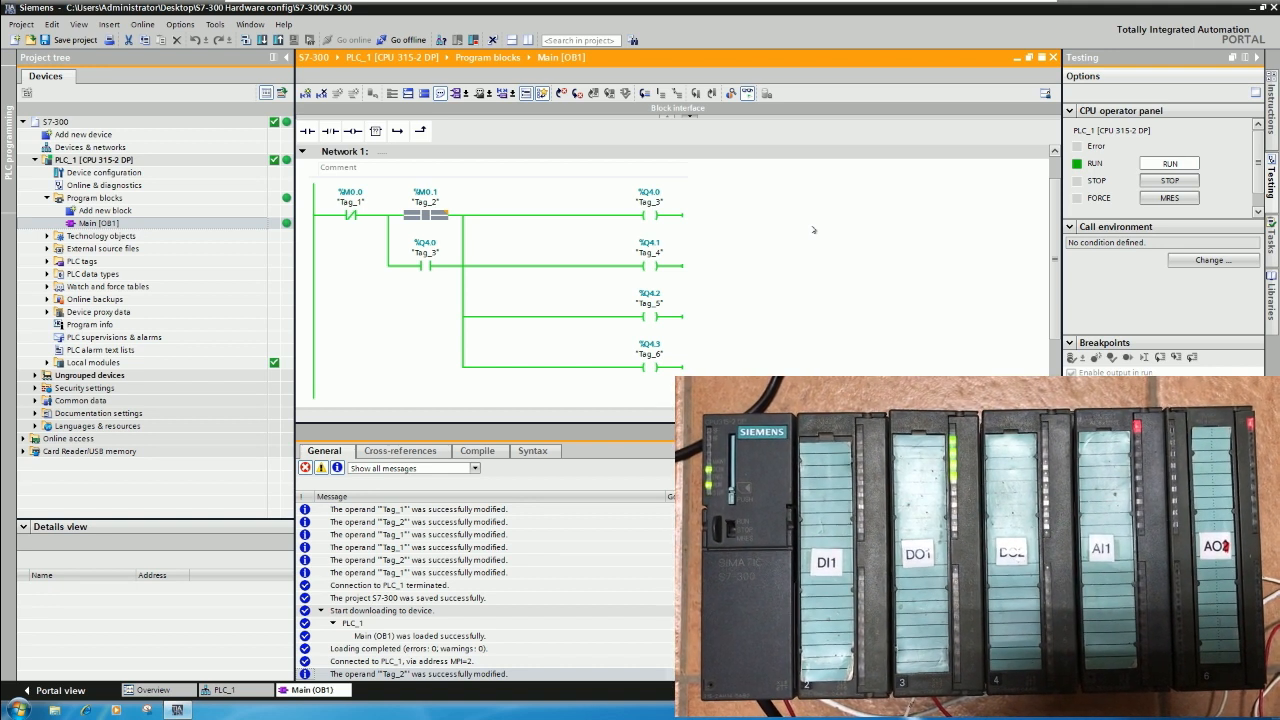
Modify the normally closed stop contact M0.0 to 1 to switch off coils Q4.0 through Q4.3.
right_click(440, 222)
mouse_move(535, 218)
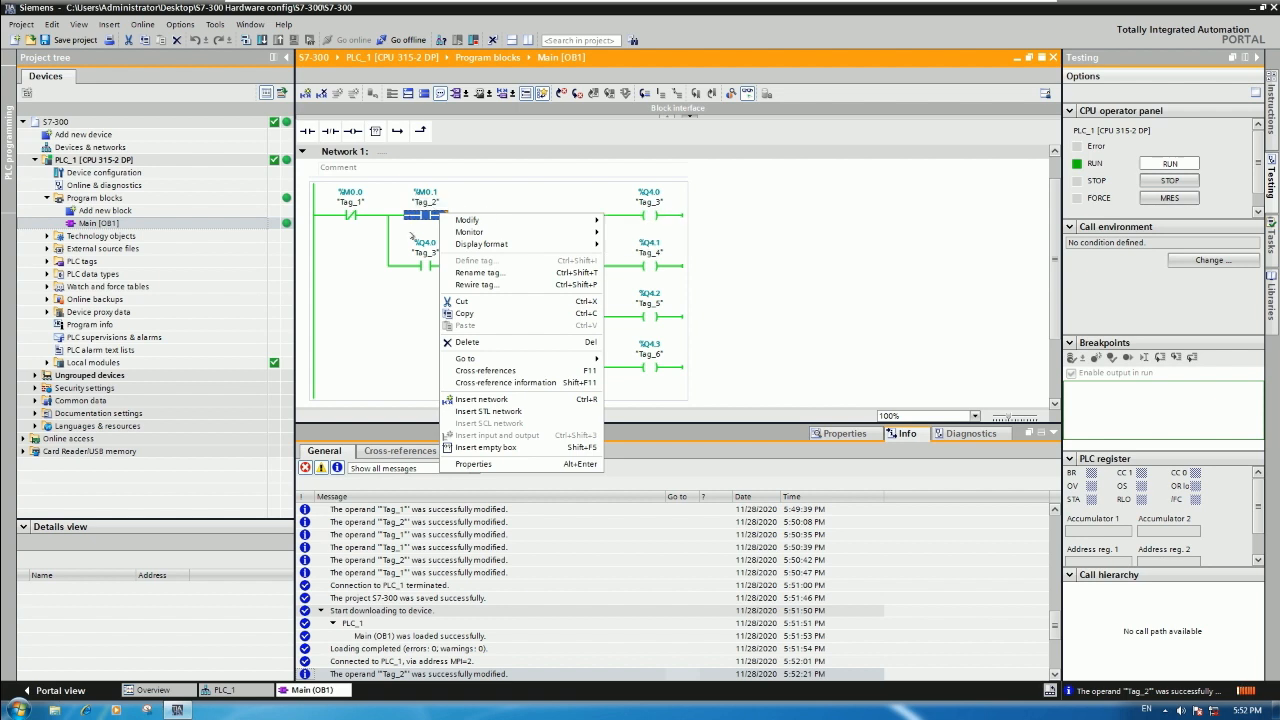
left_click(640, 219)
right_click(350, 215)
mouse_move(420, 221)
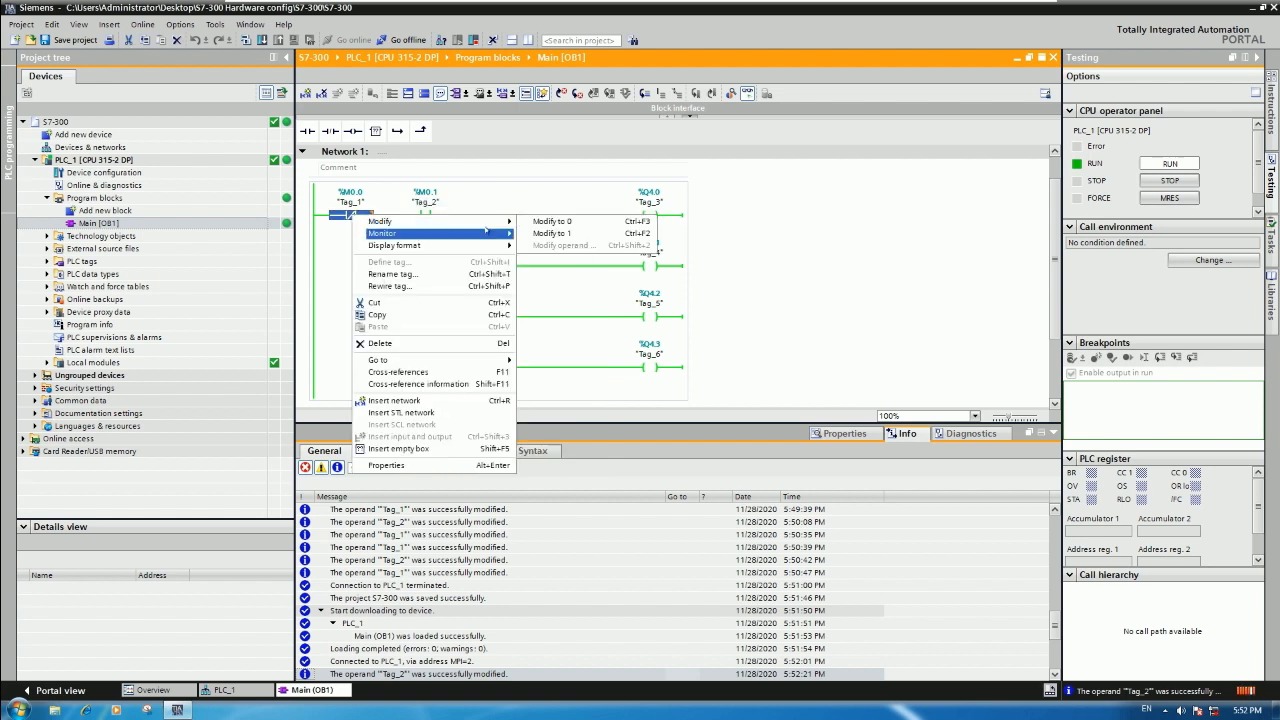
left_click(540, 233)
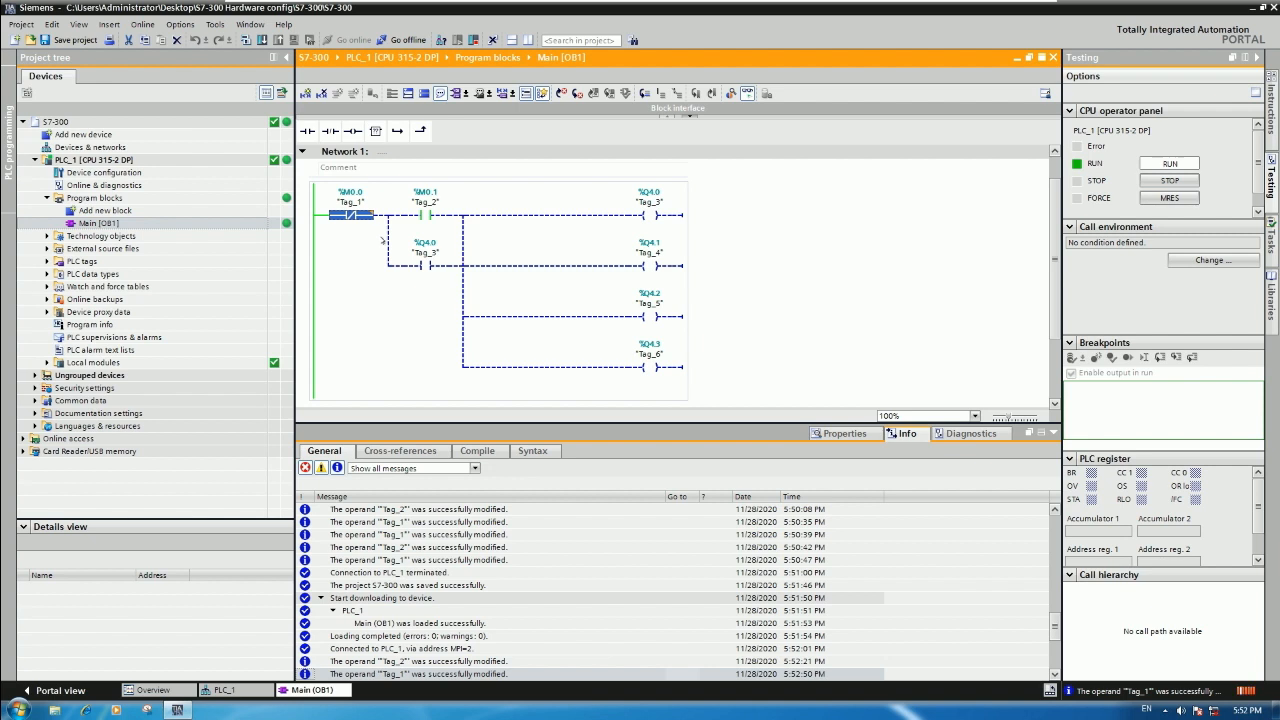
Reset the start contact M0.1 by modifying it to 0.
right_click(425, 215)
mouse_move(532, 222)
left_click(652, 221)
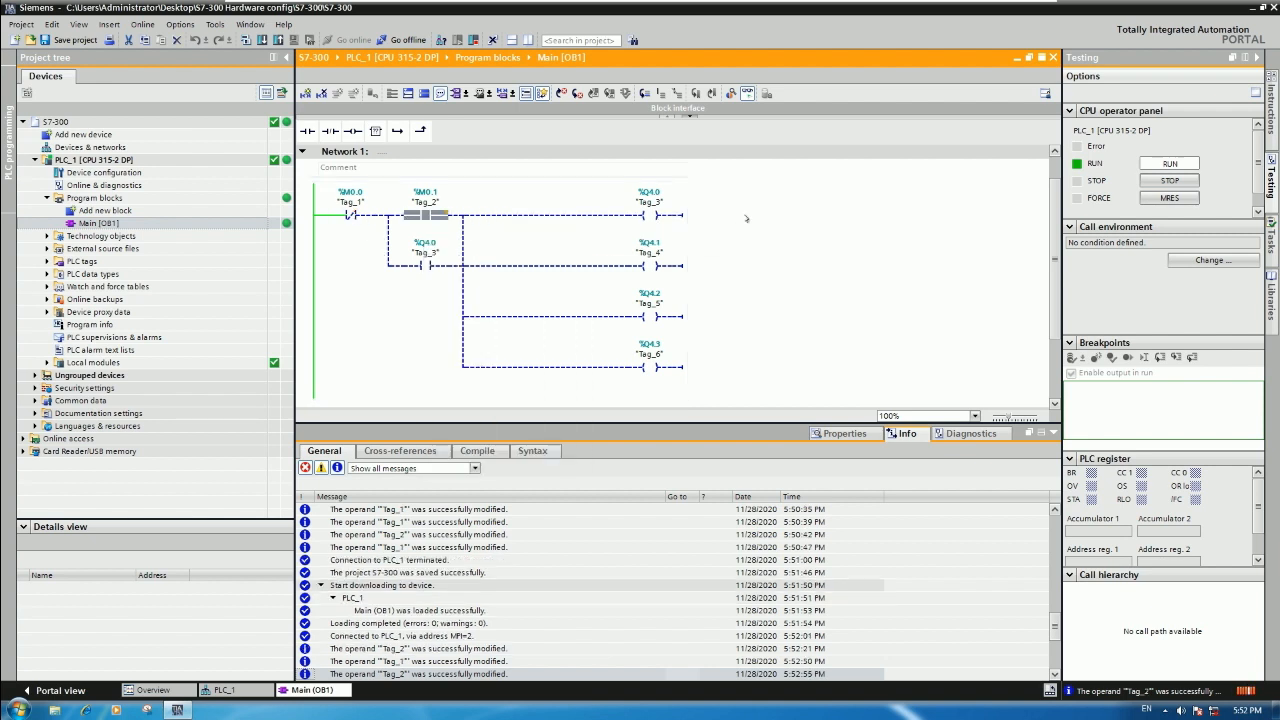
Modify the stop contact M0.0 to 1 once more and deselect it in Network 1.
left_click(350, 217)
right_click(350, 217)
mouse_move(440, 224)
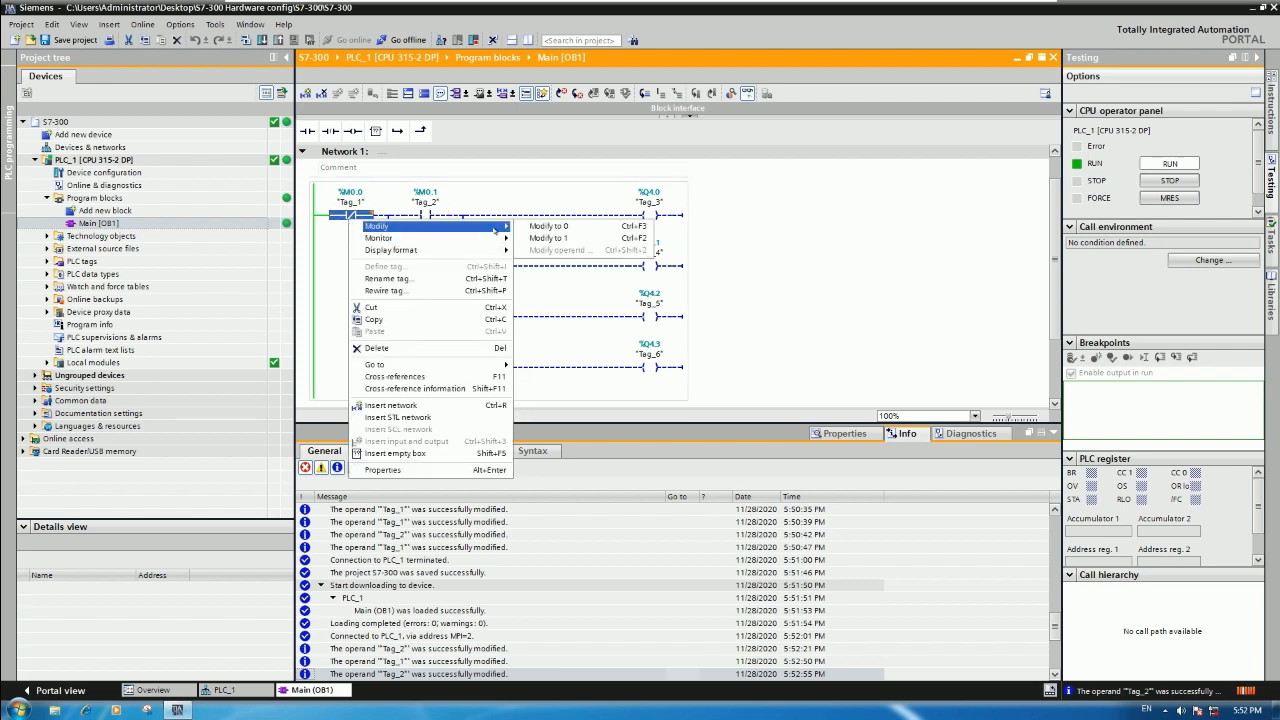
left_click(561, 239)
left_click(773, 237)
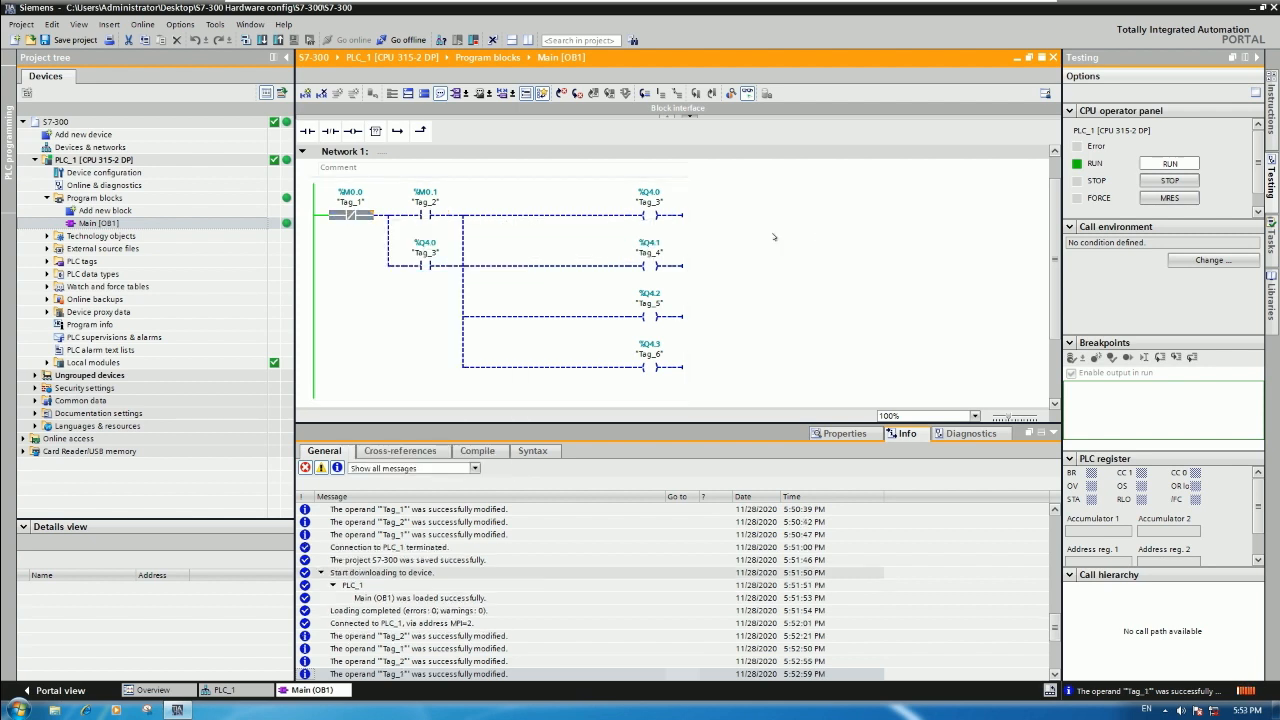
left_click(366, 297)
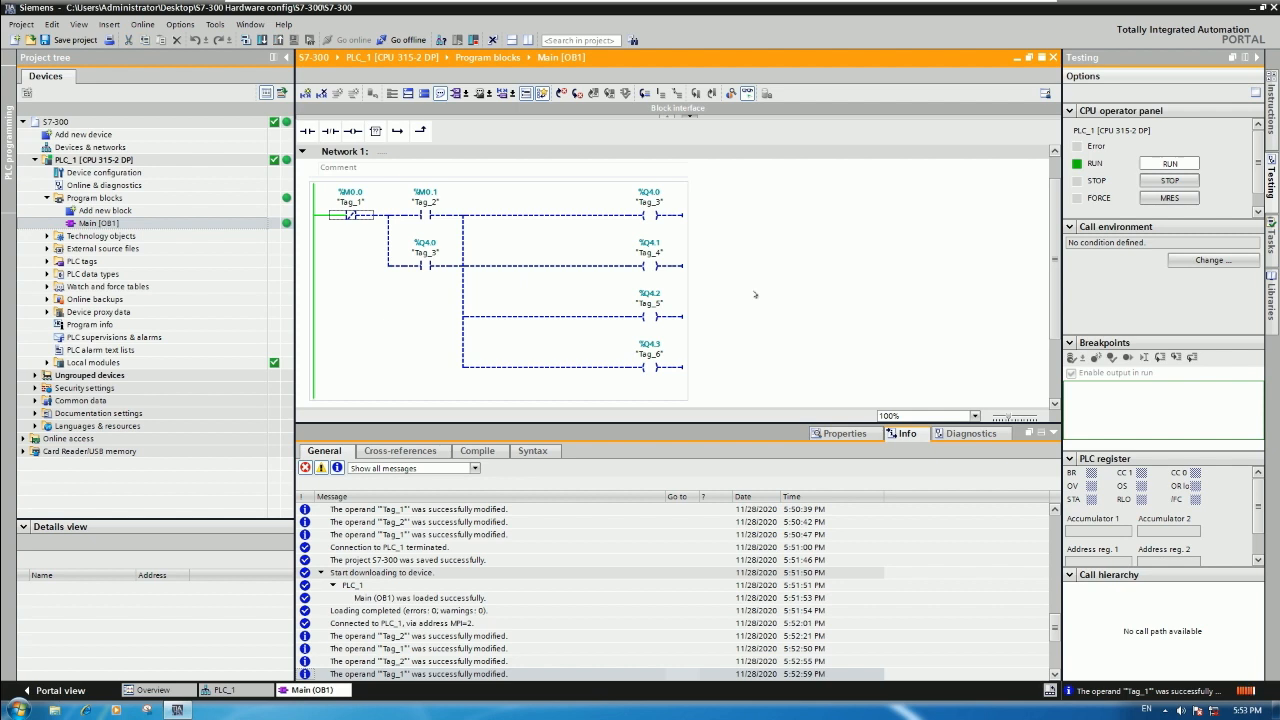
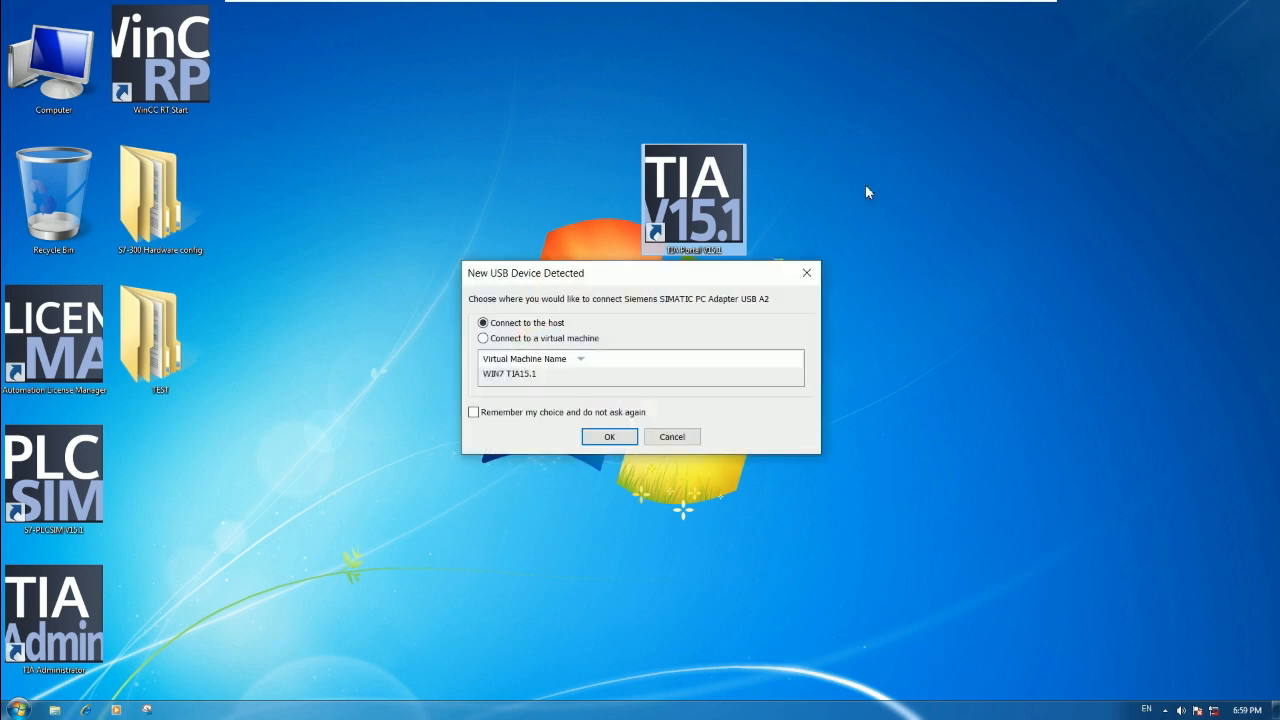
Connect the detected Siemens SIMATIC PC Adapter USB A2 to the virtual machine WIN7 TIA15.1.
left_click(511, 340)
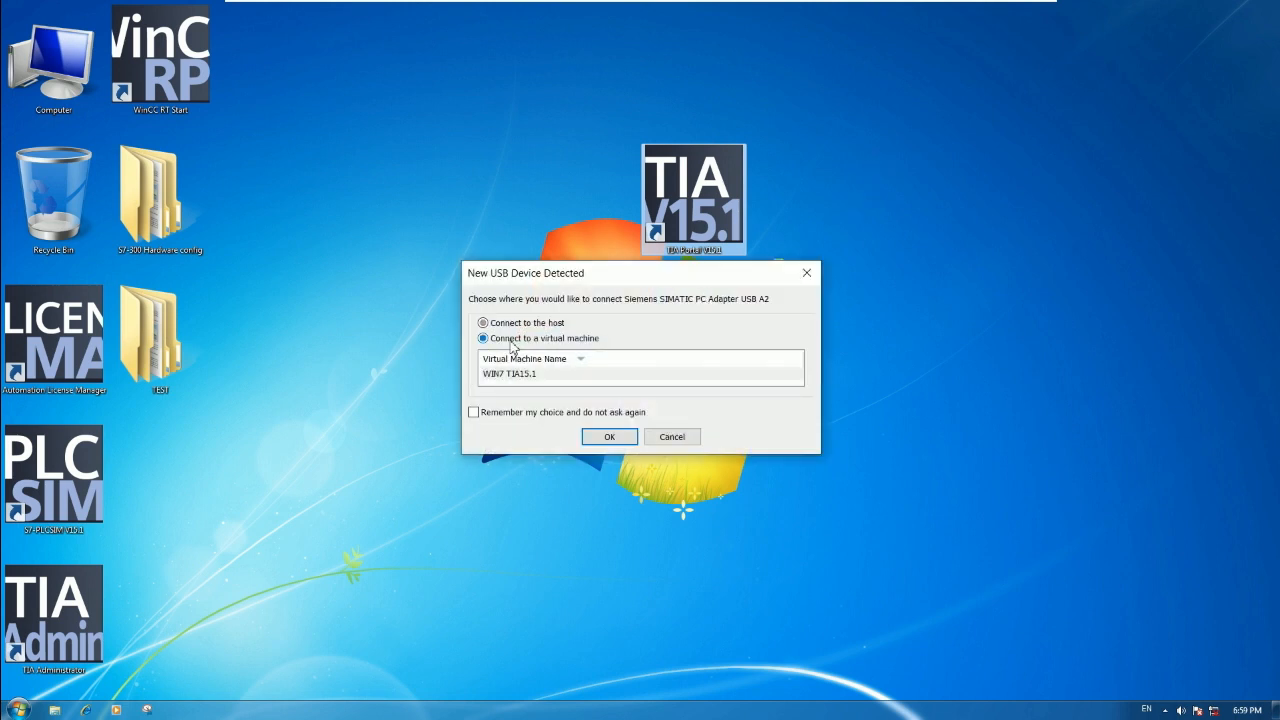
left_click(609, 437)
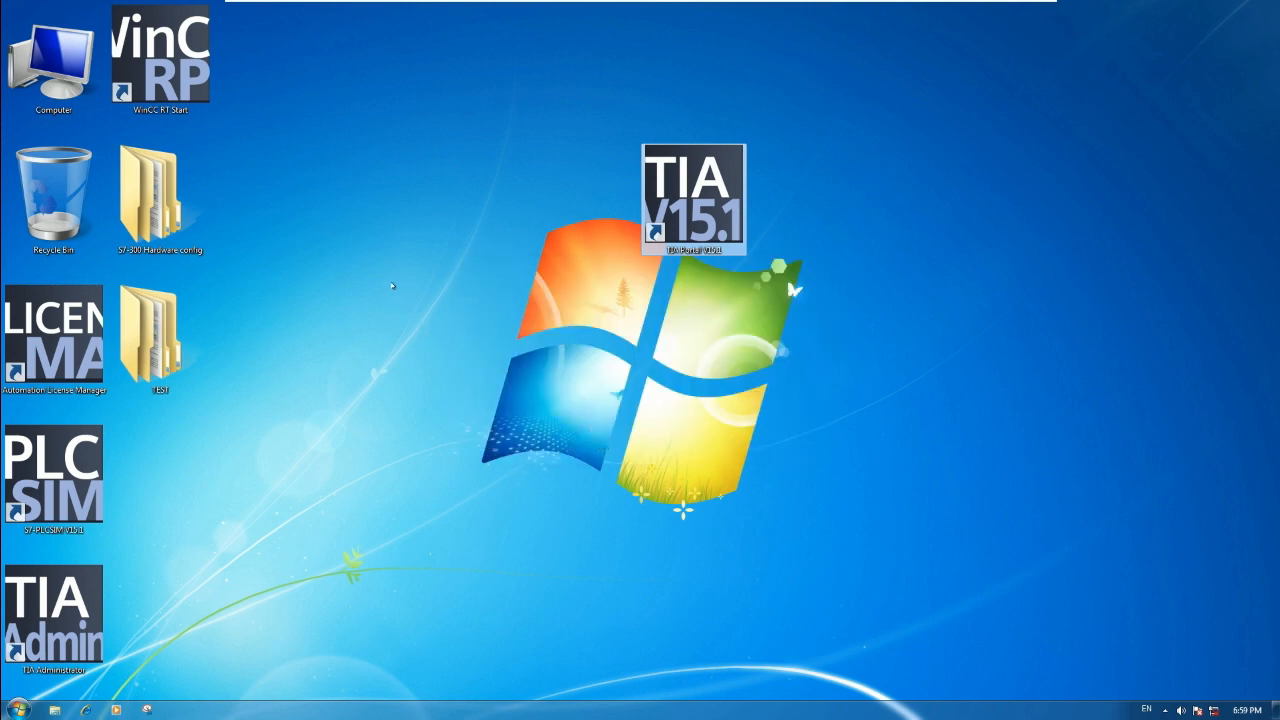
Open Device Manager in Computer Management and expand SIMATIC NET to check for the SIMATIC PC Adapter USB A2.
right_click(78, 58)
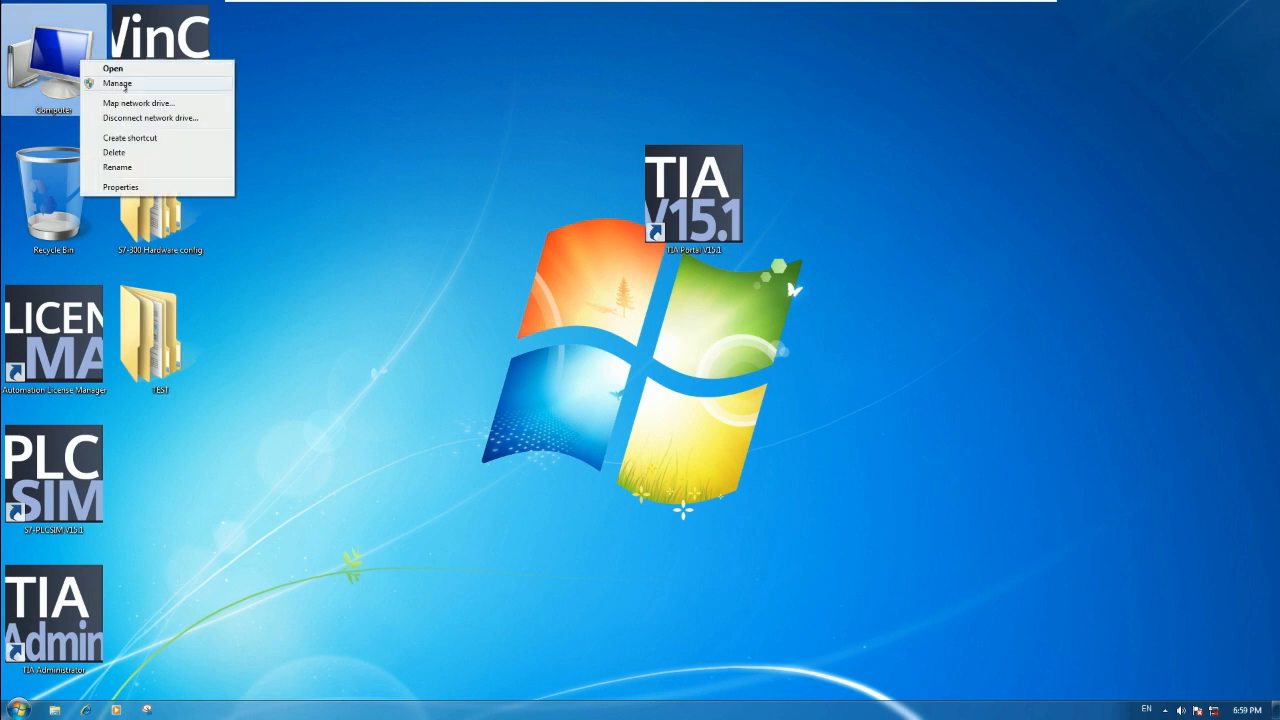
left_click(88, 82)
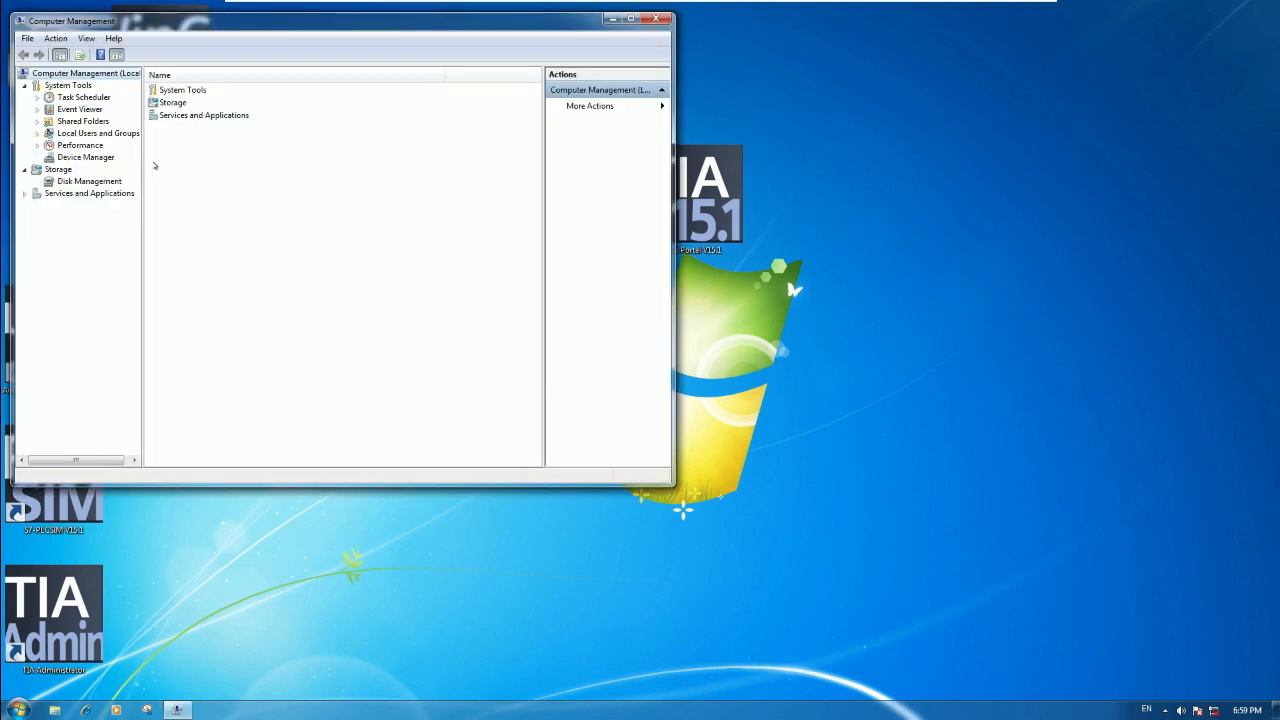
left_click(100, 155)
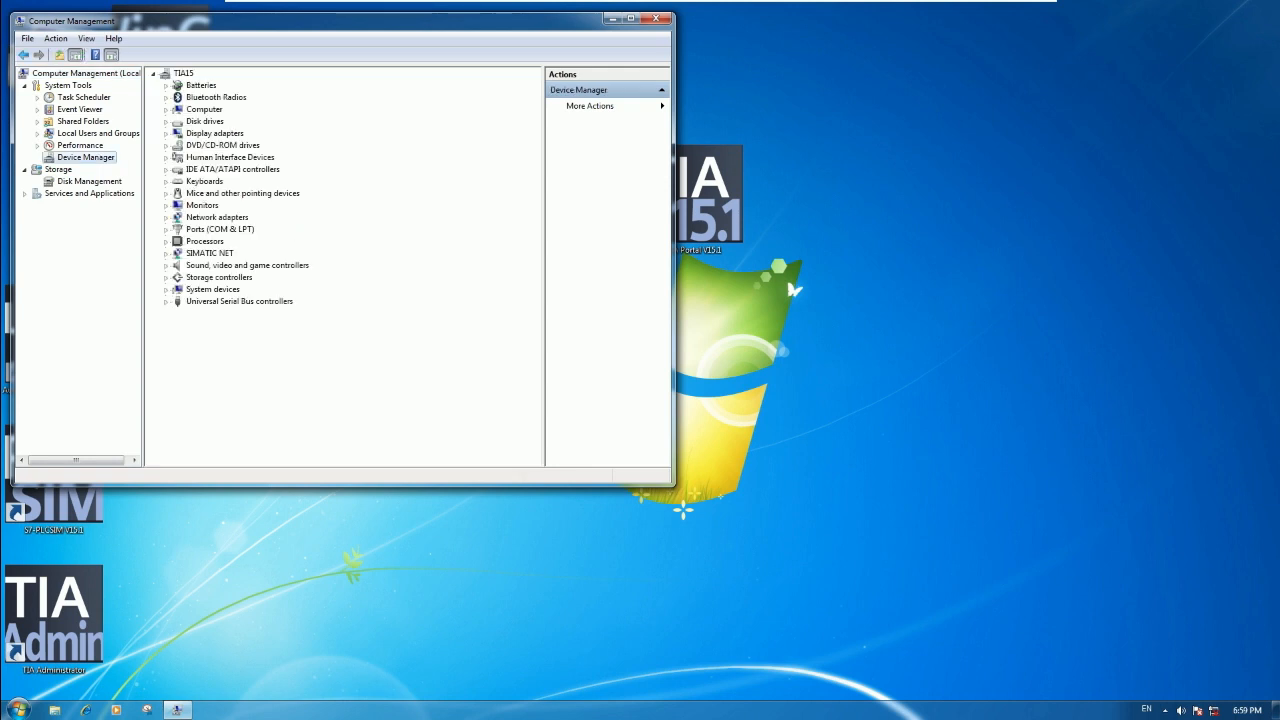
left_click(166, 254)
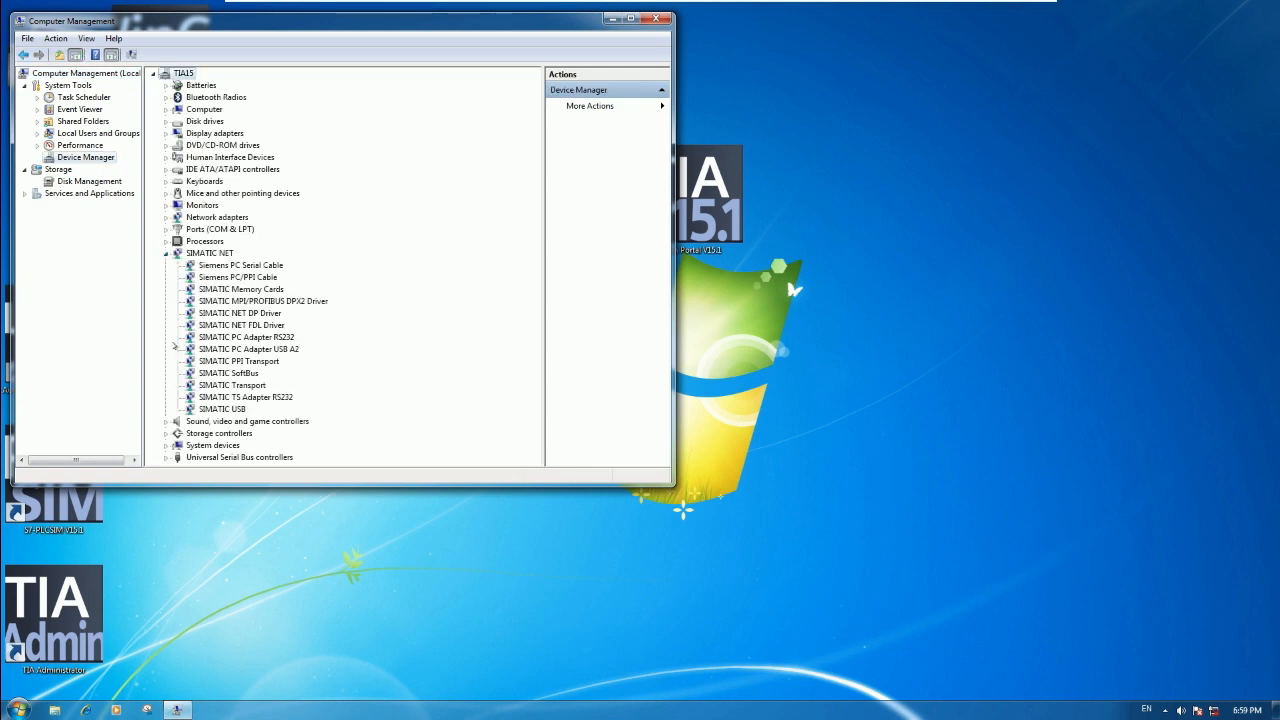
left_click(291, 352)
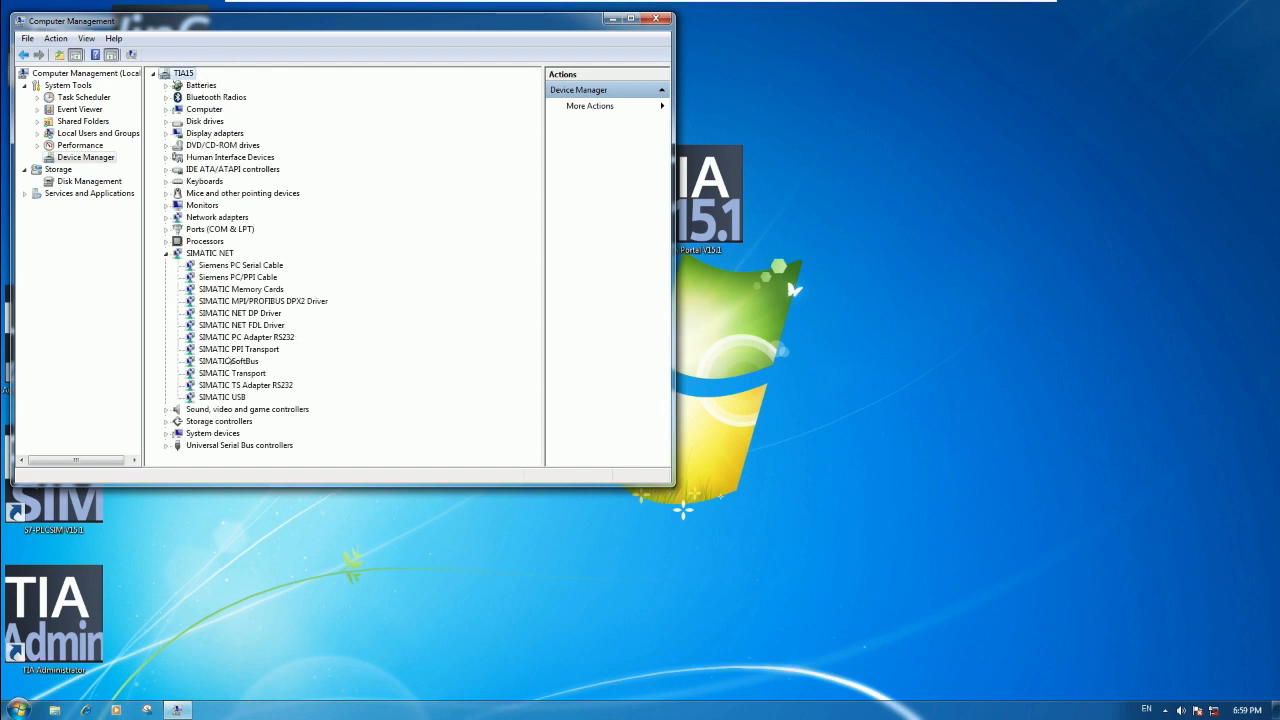
left_click(283, 340)
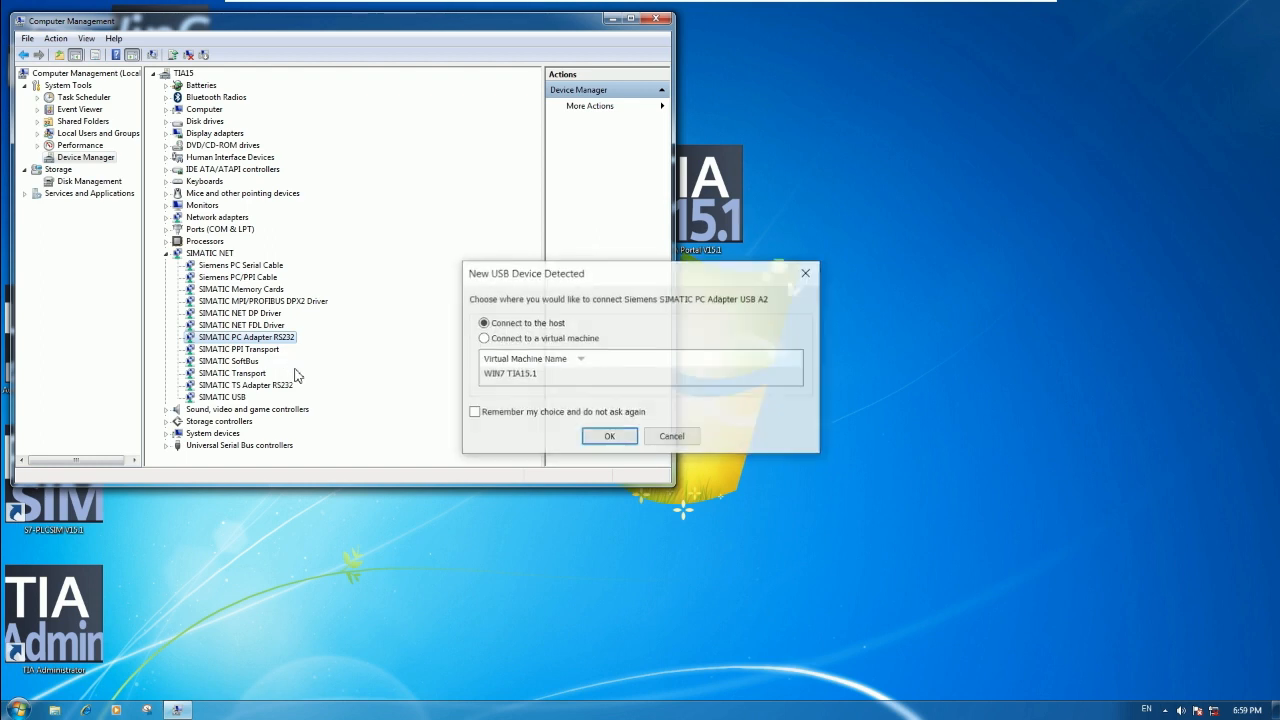
Reconnect the SIMATIC PC Adapter USB A2 to the virtual machine and select it under SIMATIC NET.
left_click(524, 340)
left_click(609, 436)
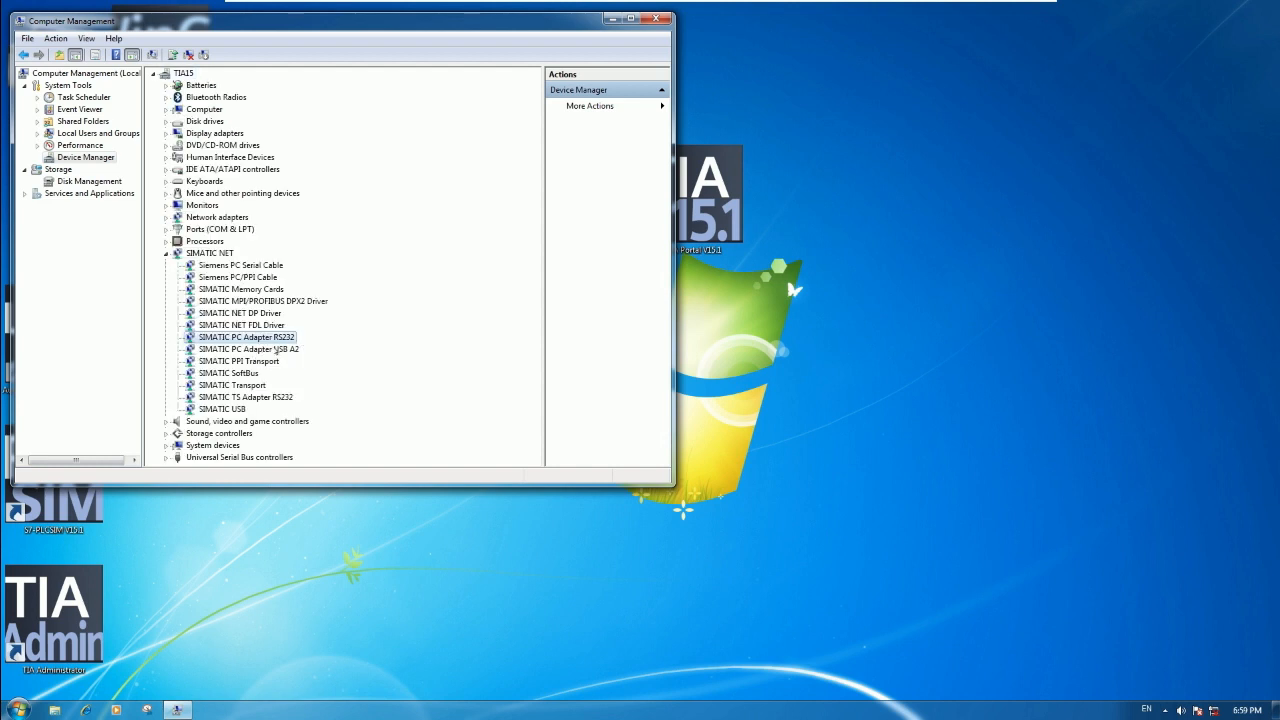
left_click(276, 350)
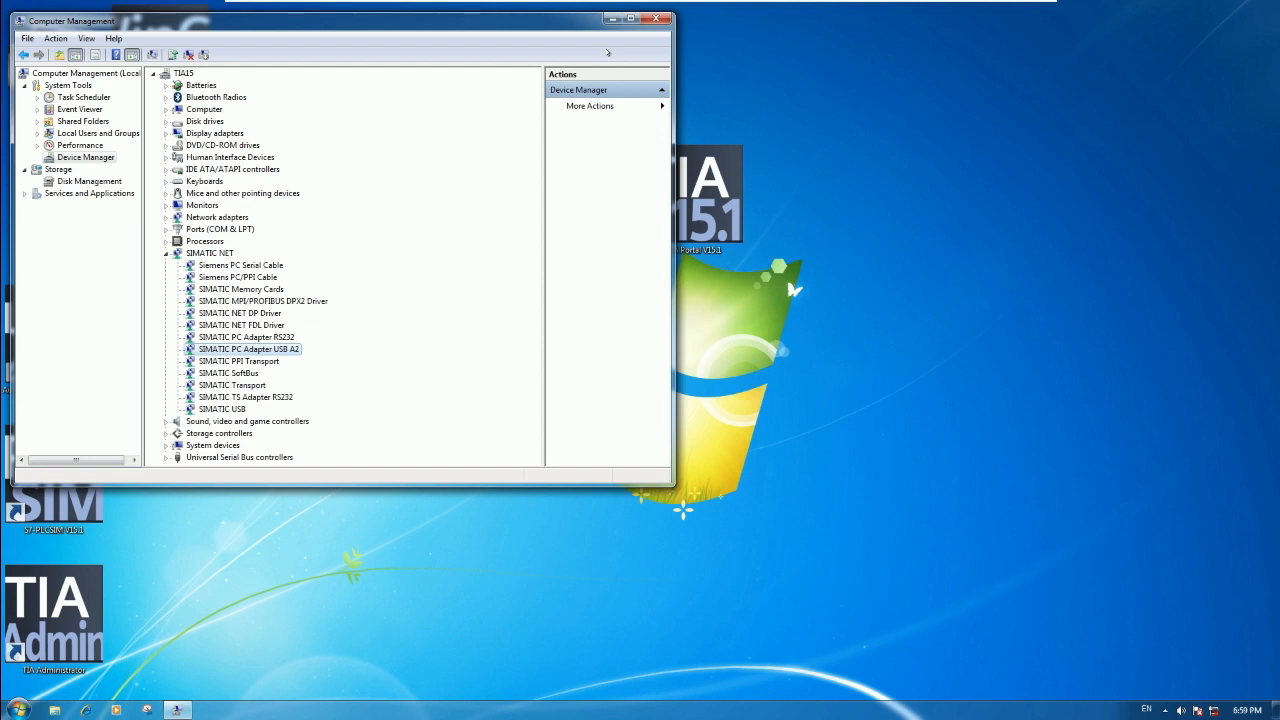
Minimize Computer Management, start TIA Portal V15.1 and return to the desktop.
left_click(612, 18)
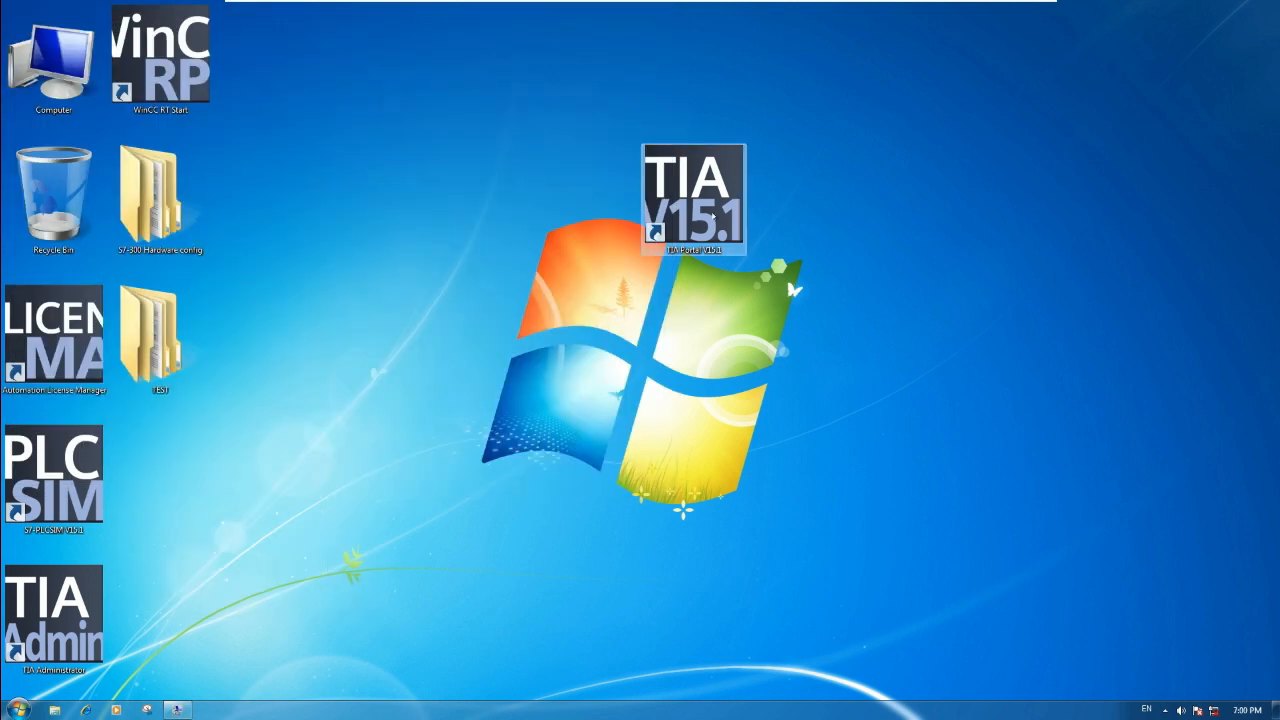
double_click(687, 195)
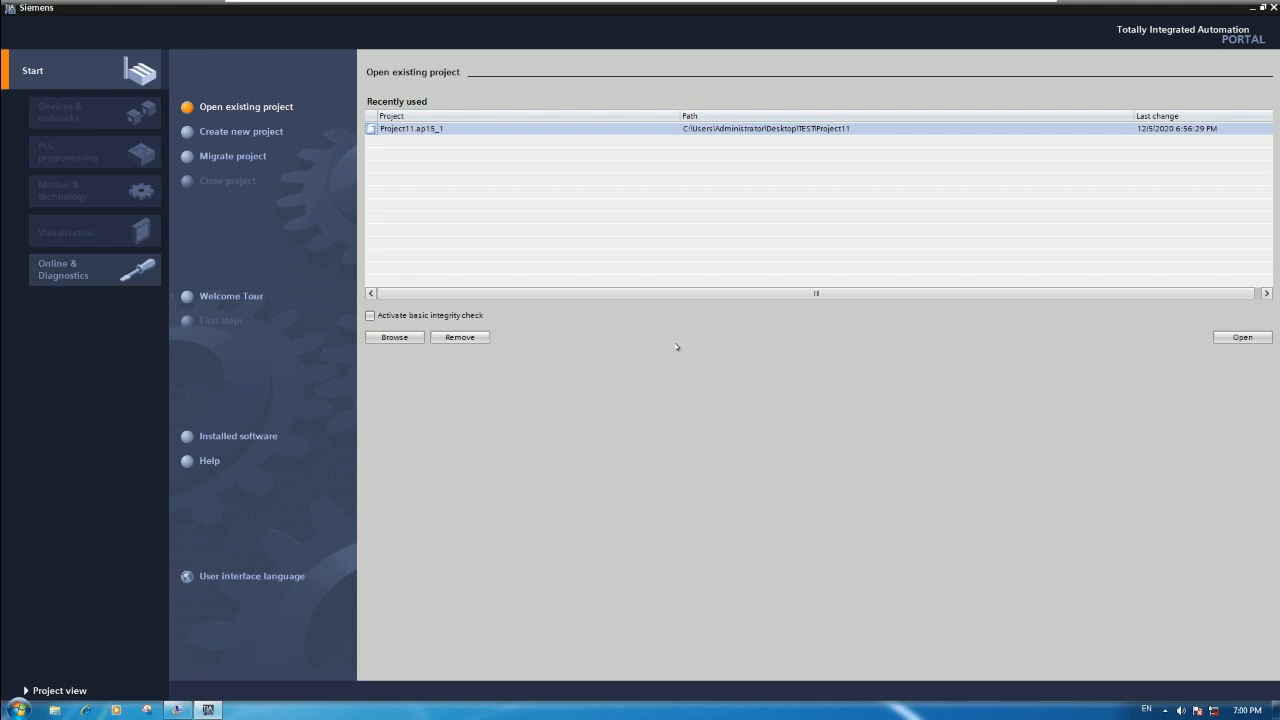
left_click(1252, 7)
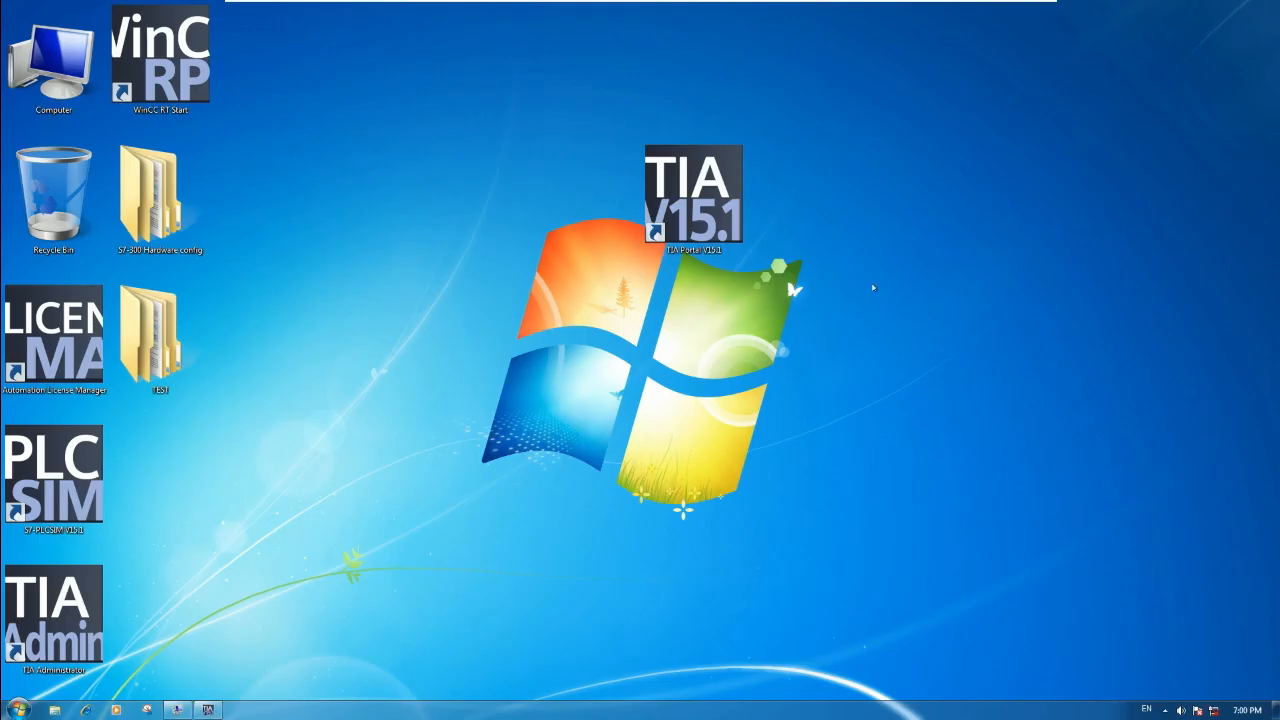
Create a desktop folder named "Uploading from PLC S7-300" and place it beside the TIA Portal V15.1 shortcut.
right_click(890, 273)
mouse_move(959, 383)
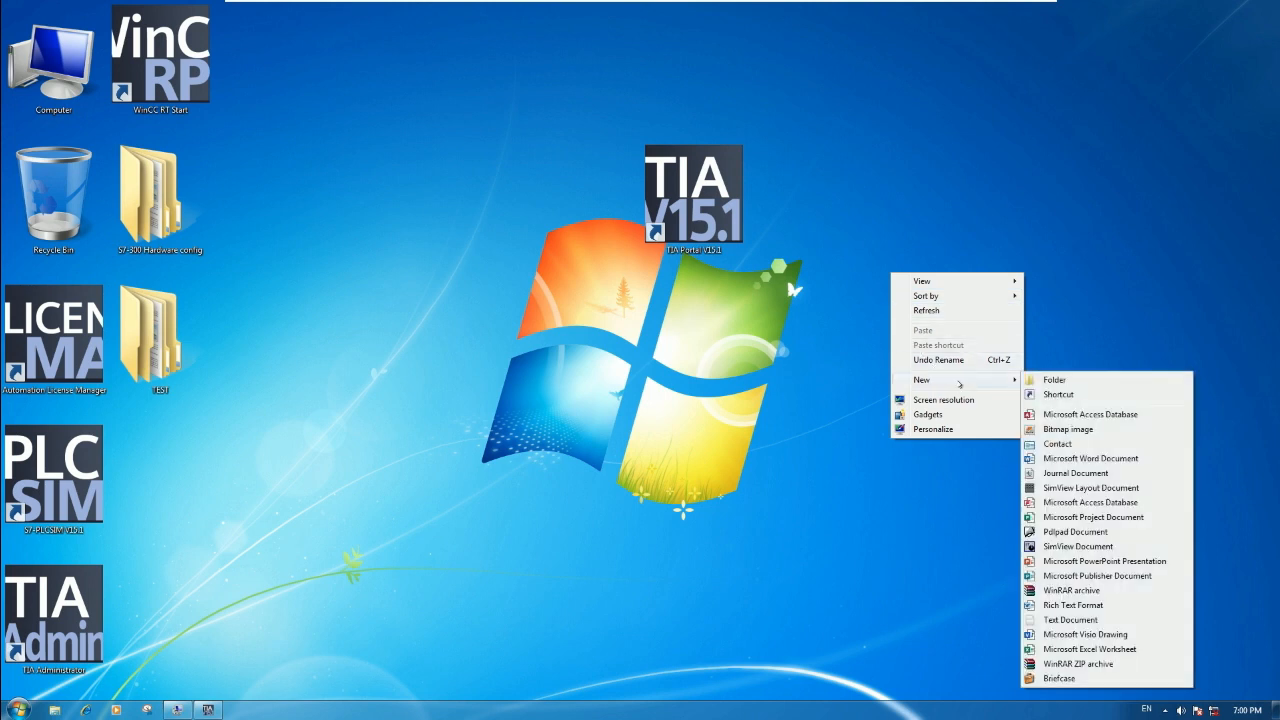
left_click(1050, 381)
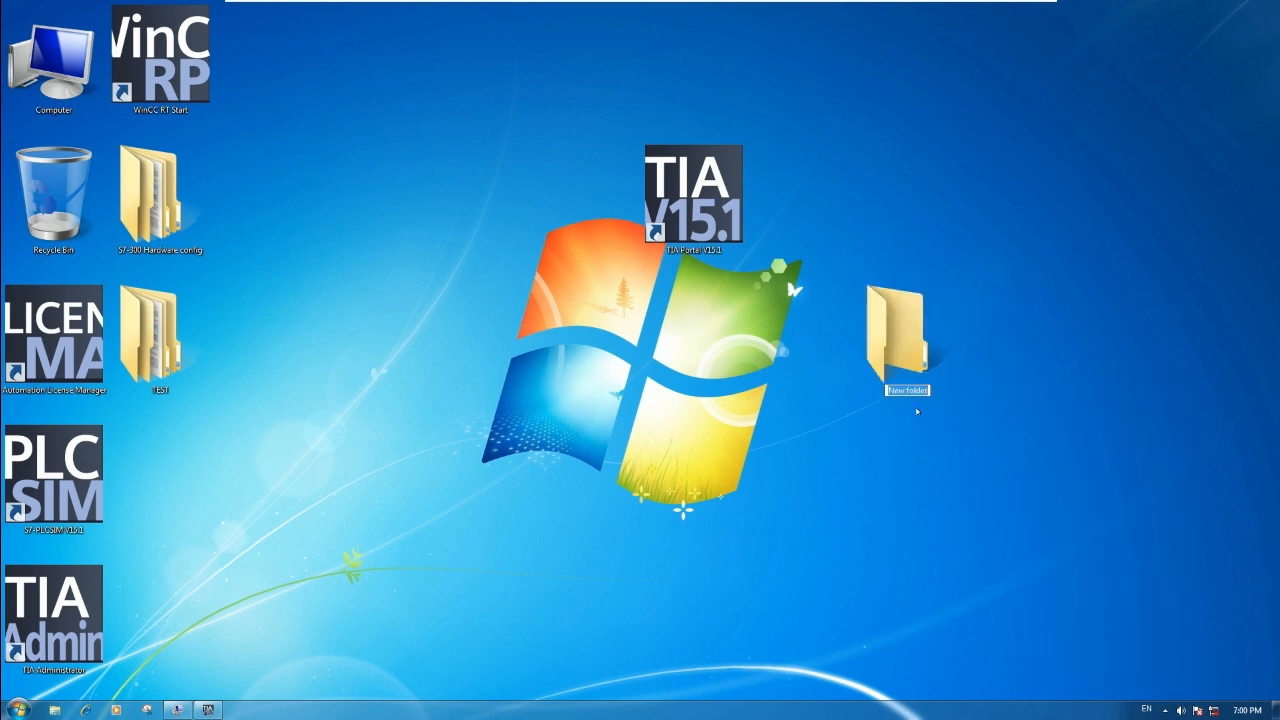
type("Up;pl")
key("BackSpace")
key("BackSpace")
key("BackSpace")
type("loading from PLC S7-300")
key("Return")
left_click_drag(897, 335, 897, 195)
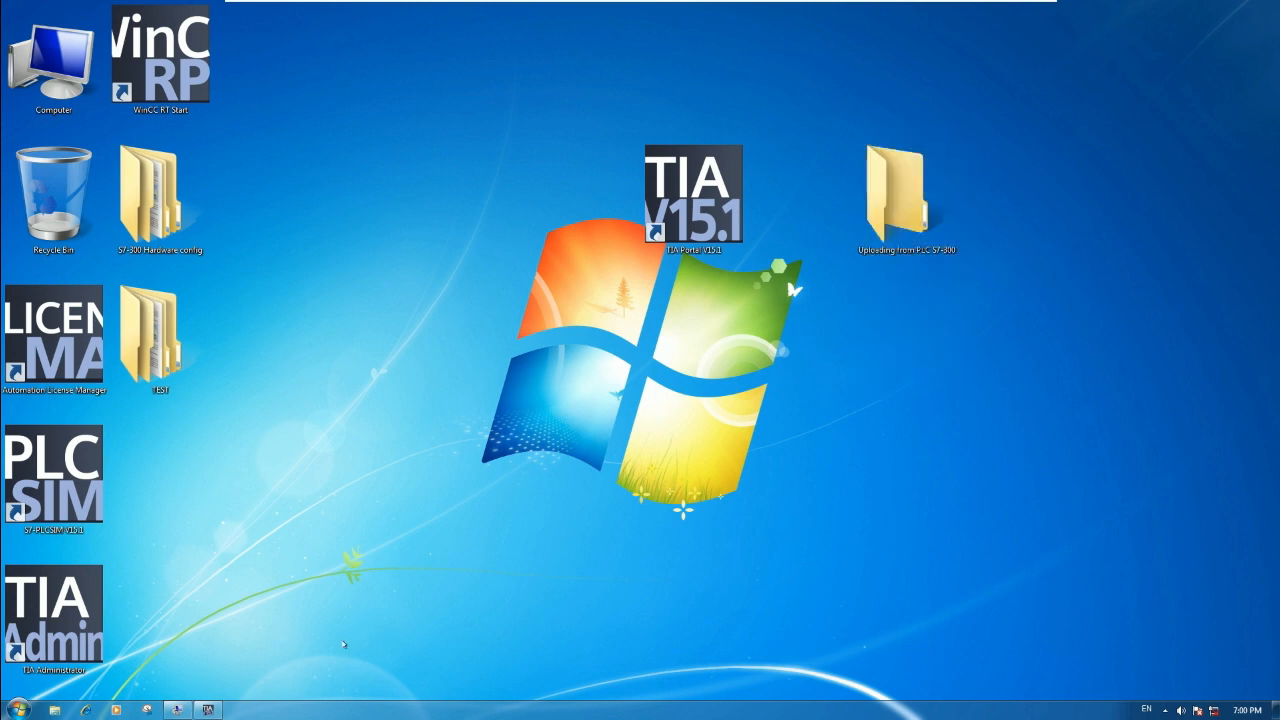
In TIA Portal, create a project named "Uploading" in the desktop folder "Uploading from PLC S7-300" and switch to the project view.
left_click(208, 708)
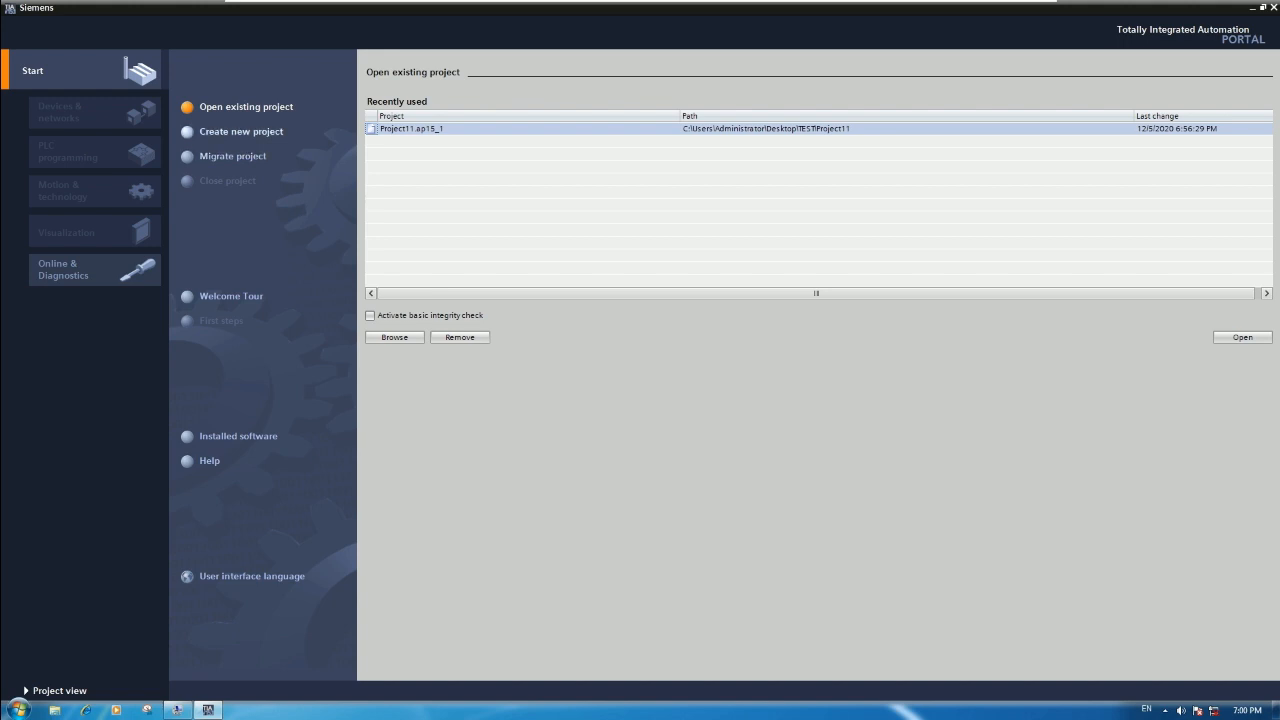
left_click(232, 132)
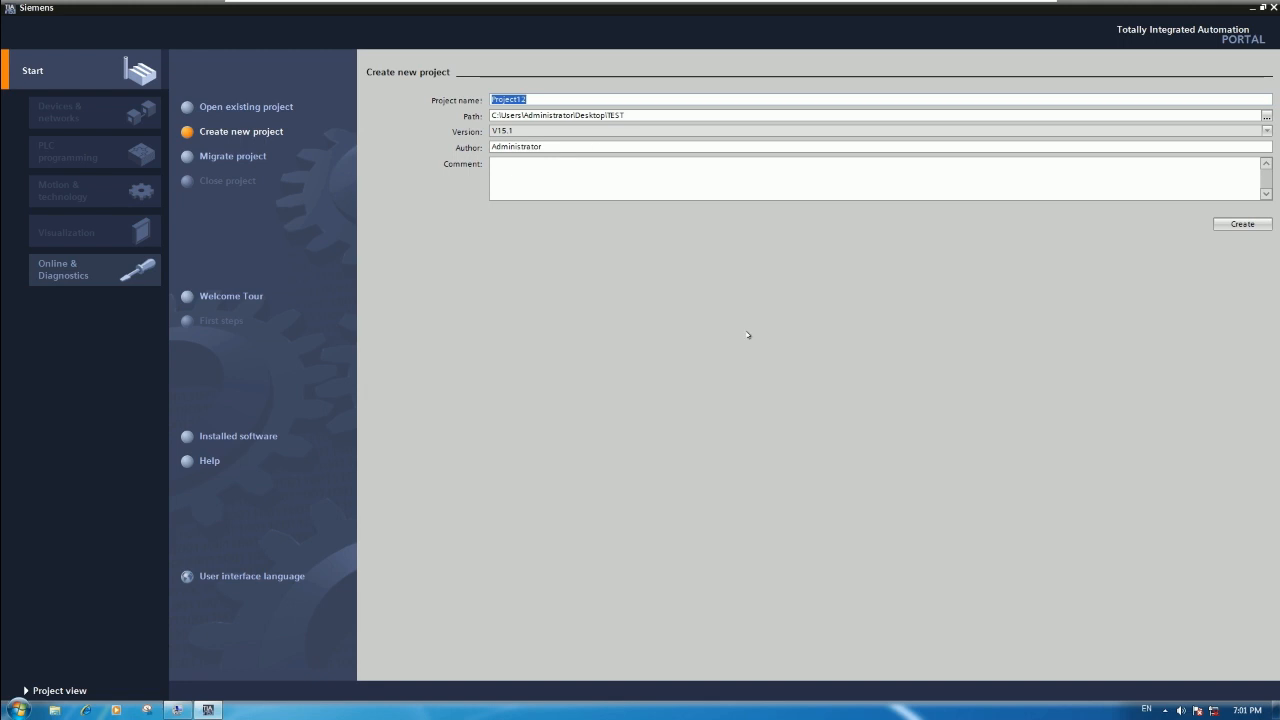
type("U")
type("lloa")
key("BackSpace")
key("BackSpace")
type("ploading")
left_click(1267, 116)
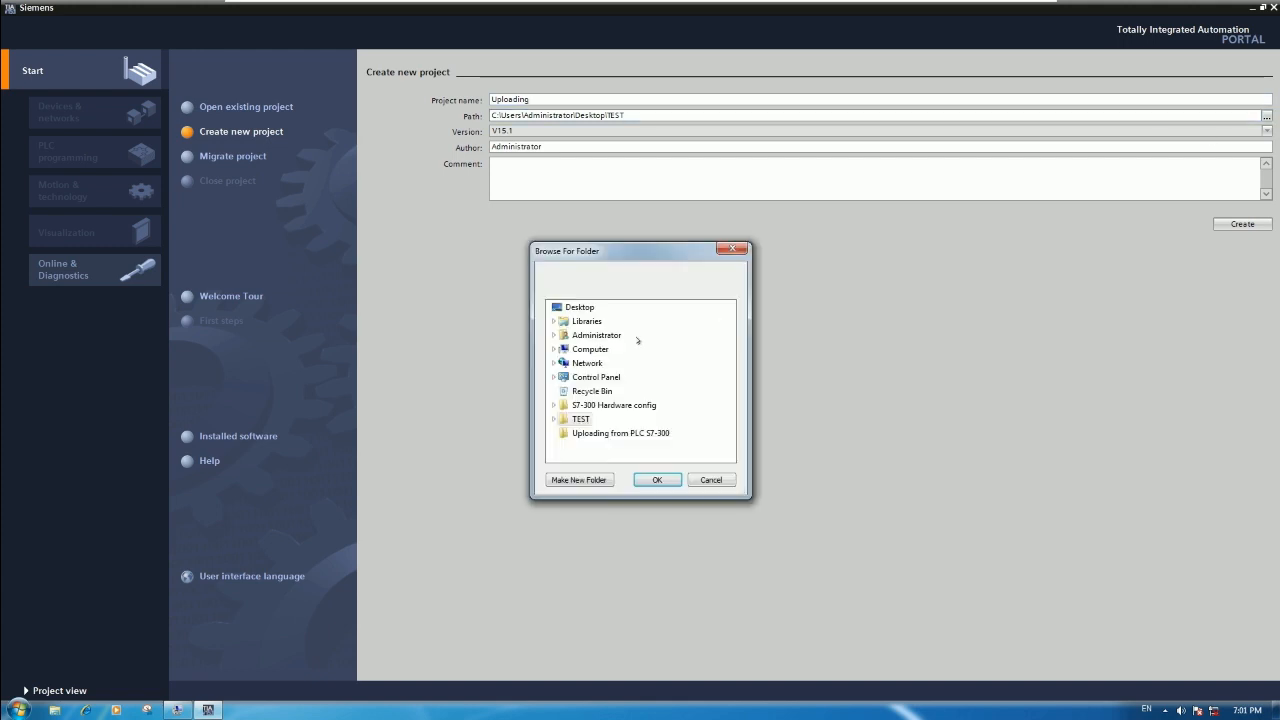
left_click(613, 438)
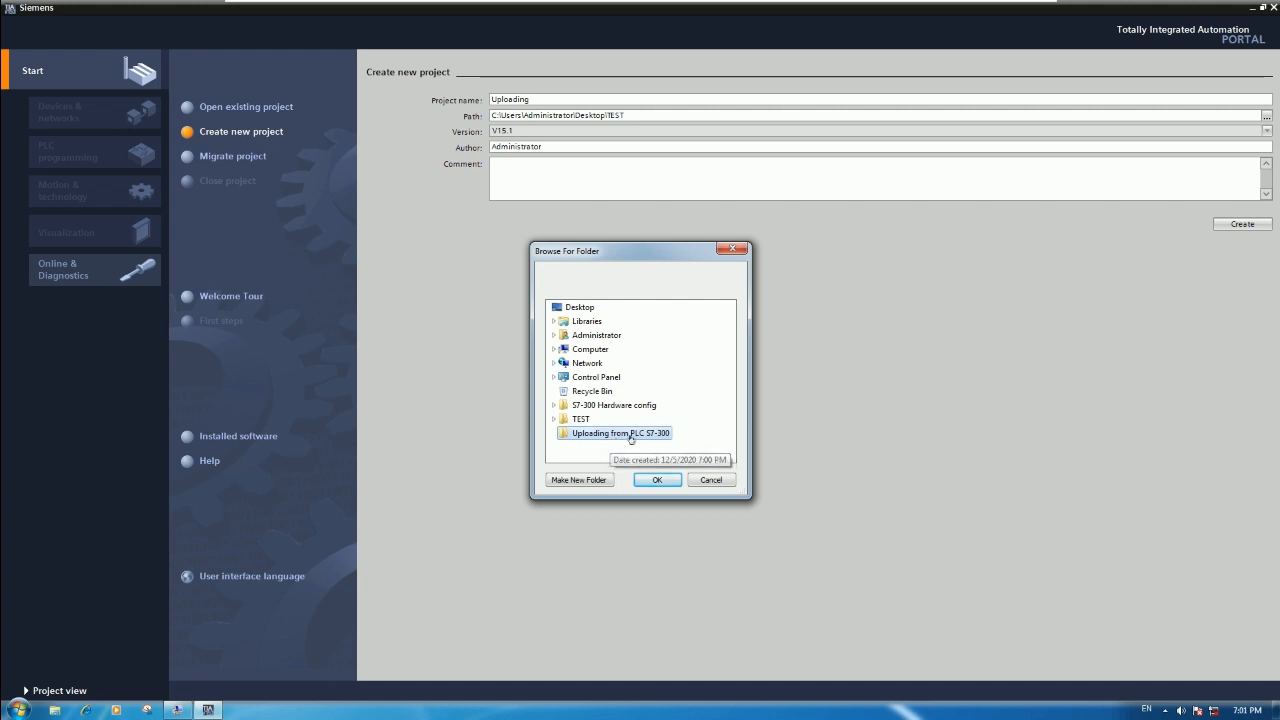
left_click(657, 480)
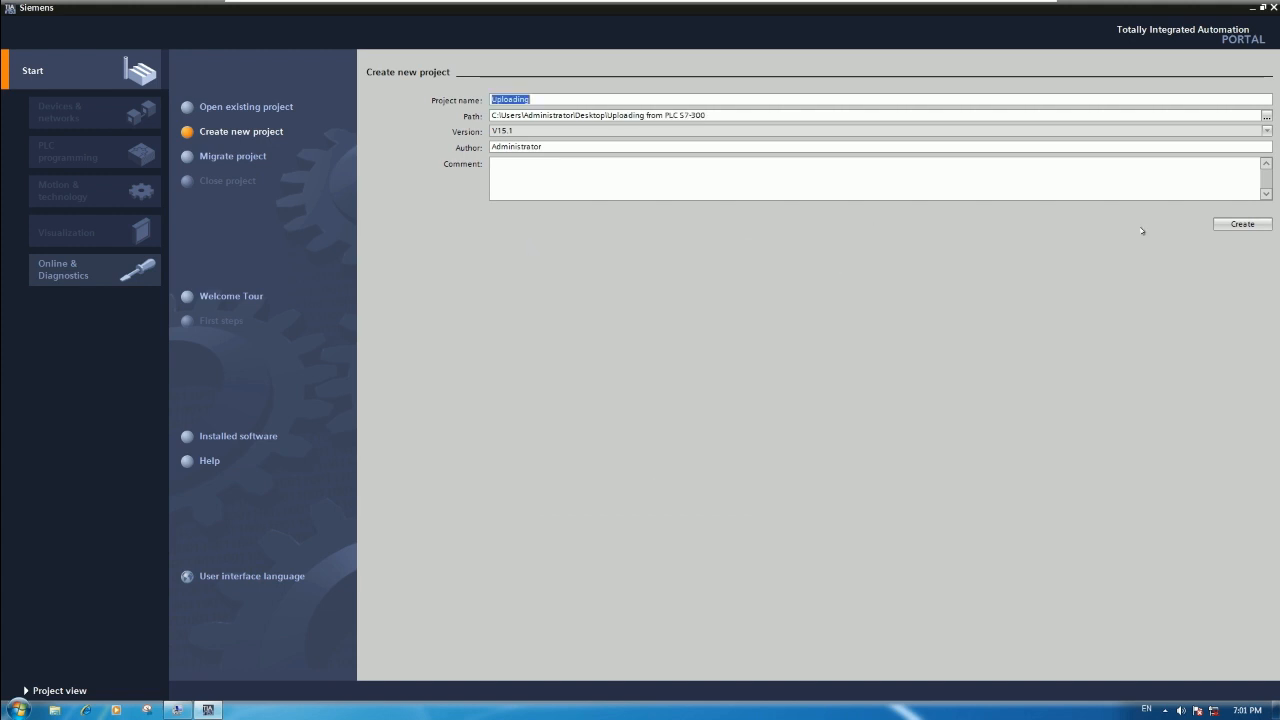
left_click(1238, 224)
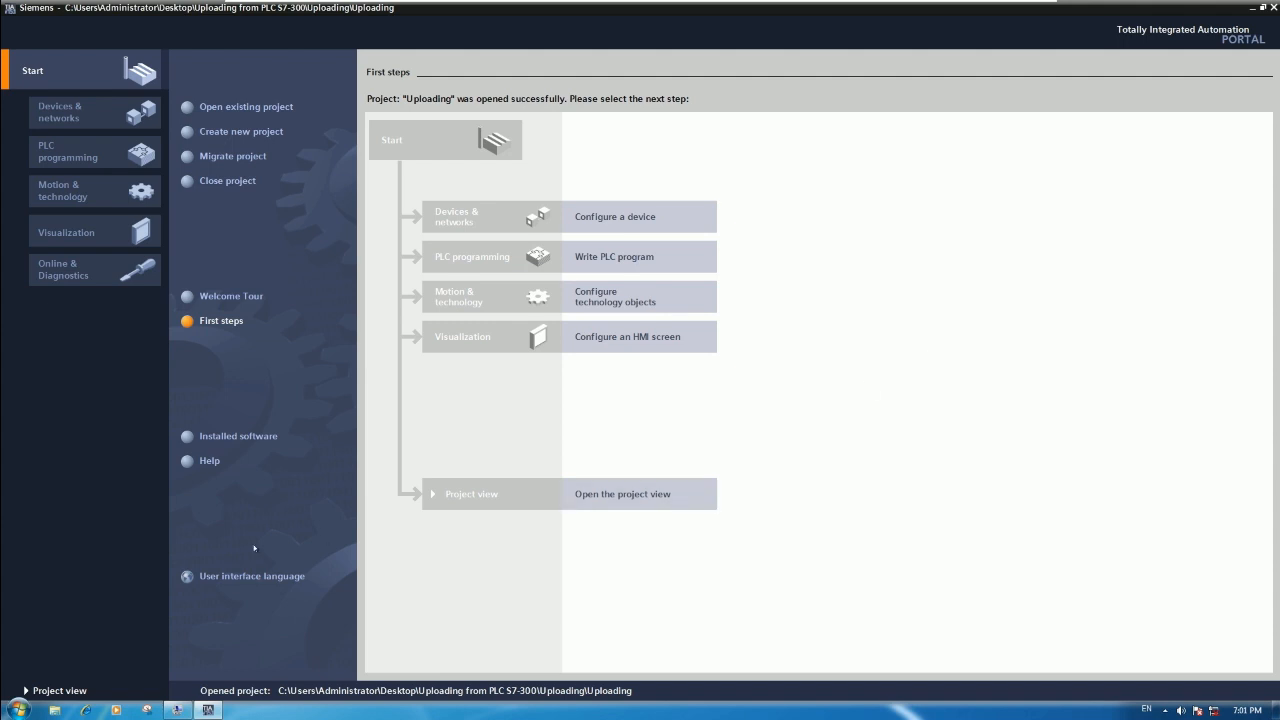
left_click(54, 691)
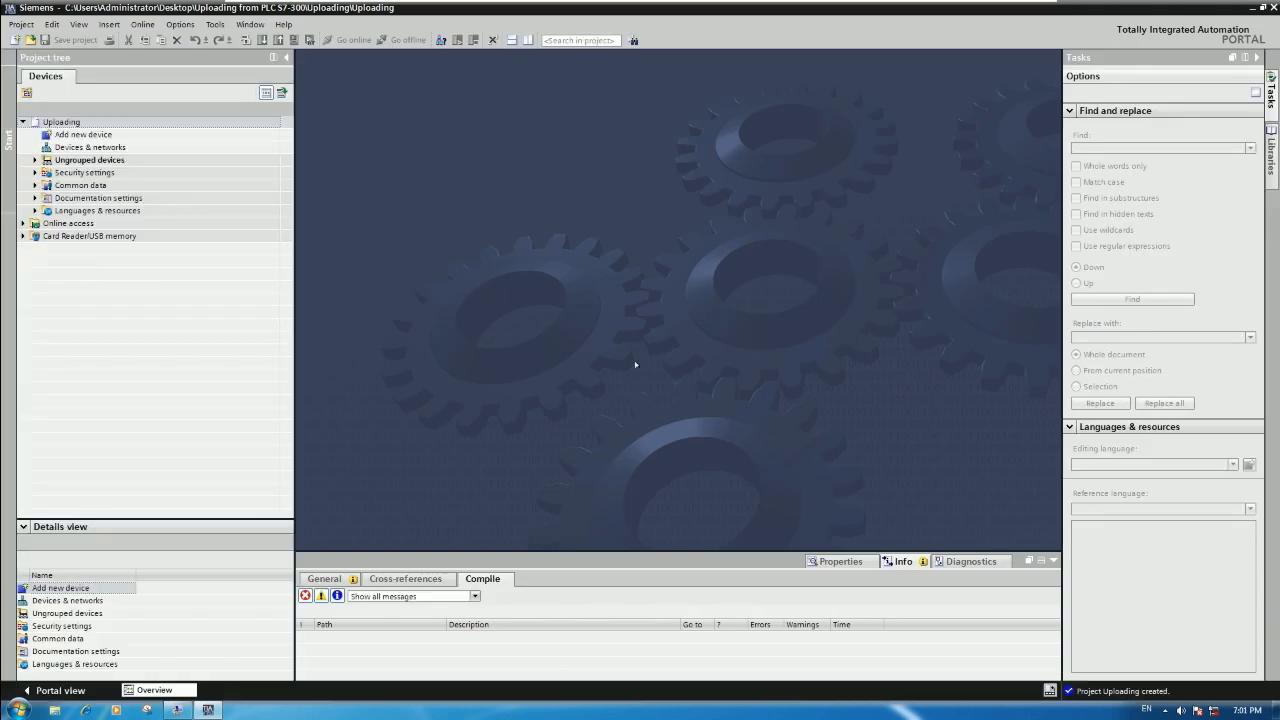
left_click(215, 25)
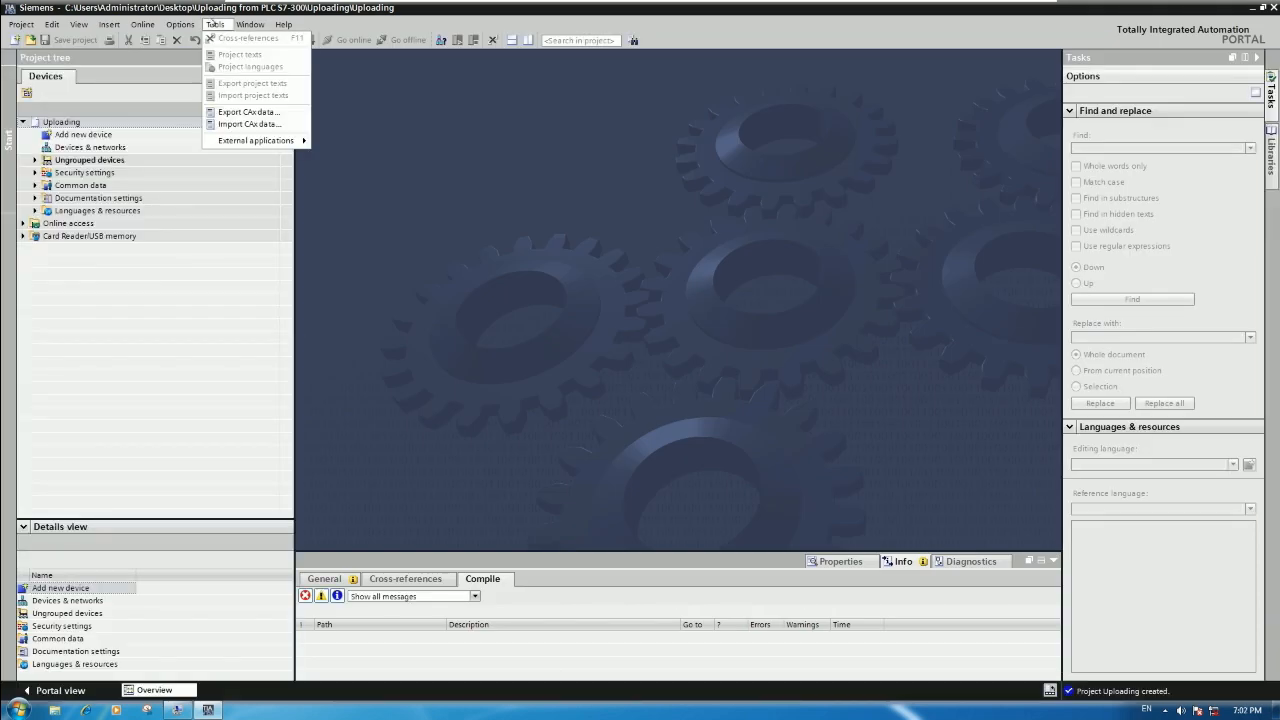
left_click(176, 97)
left_click(175, 290)
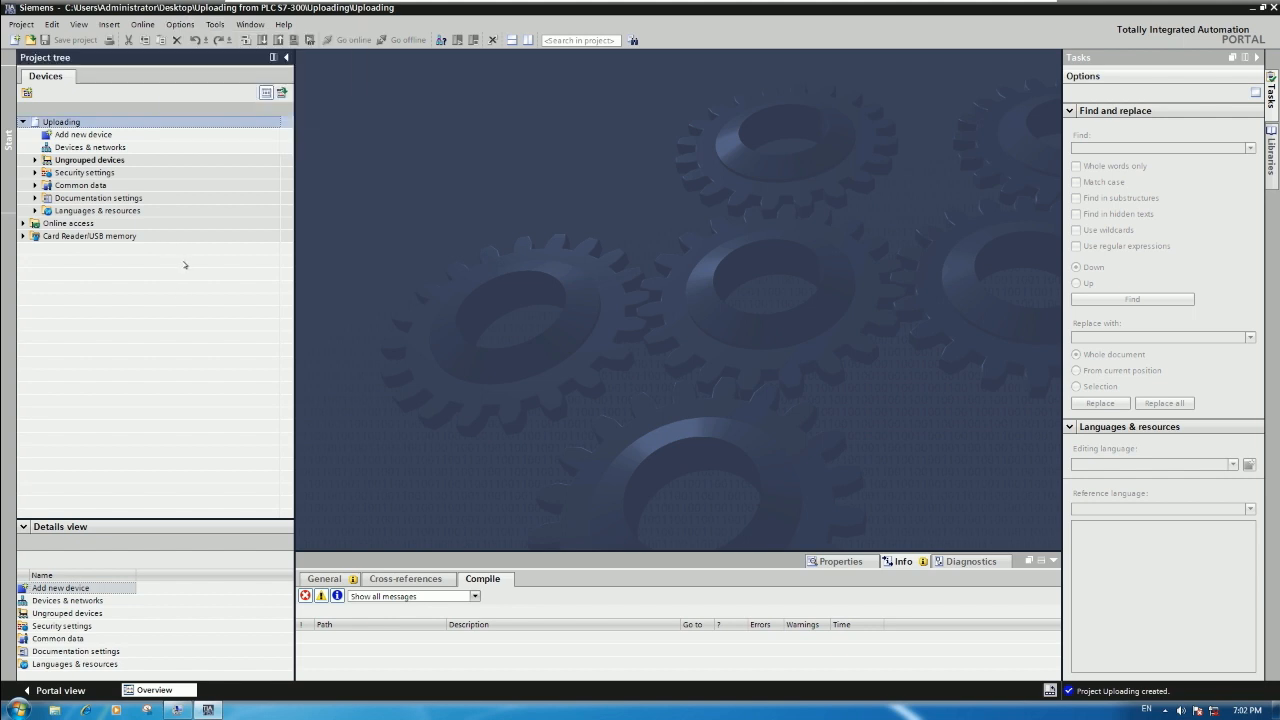
left_click(77, 136)
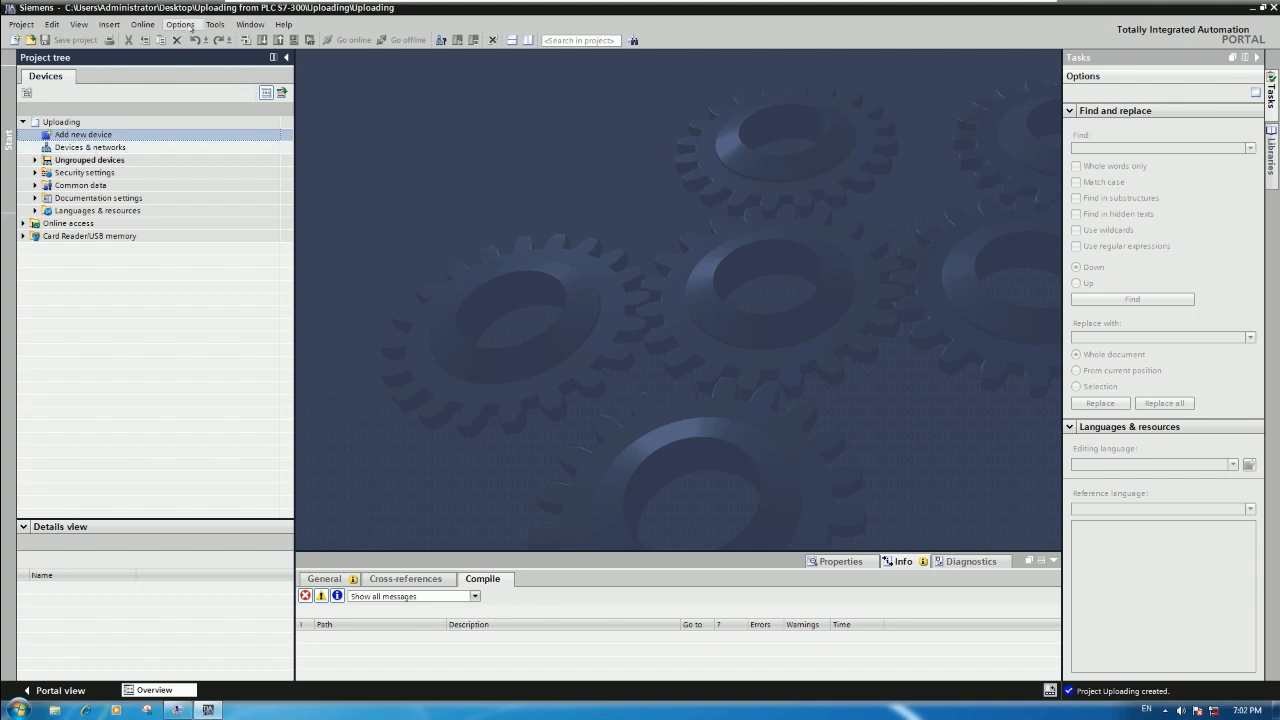
left_click(146, 25)
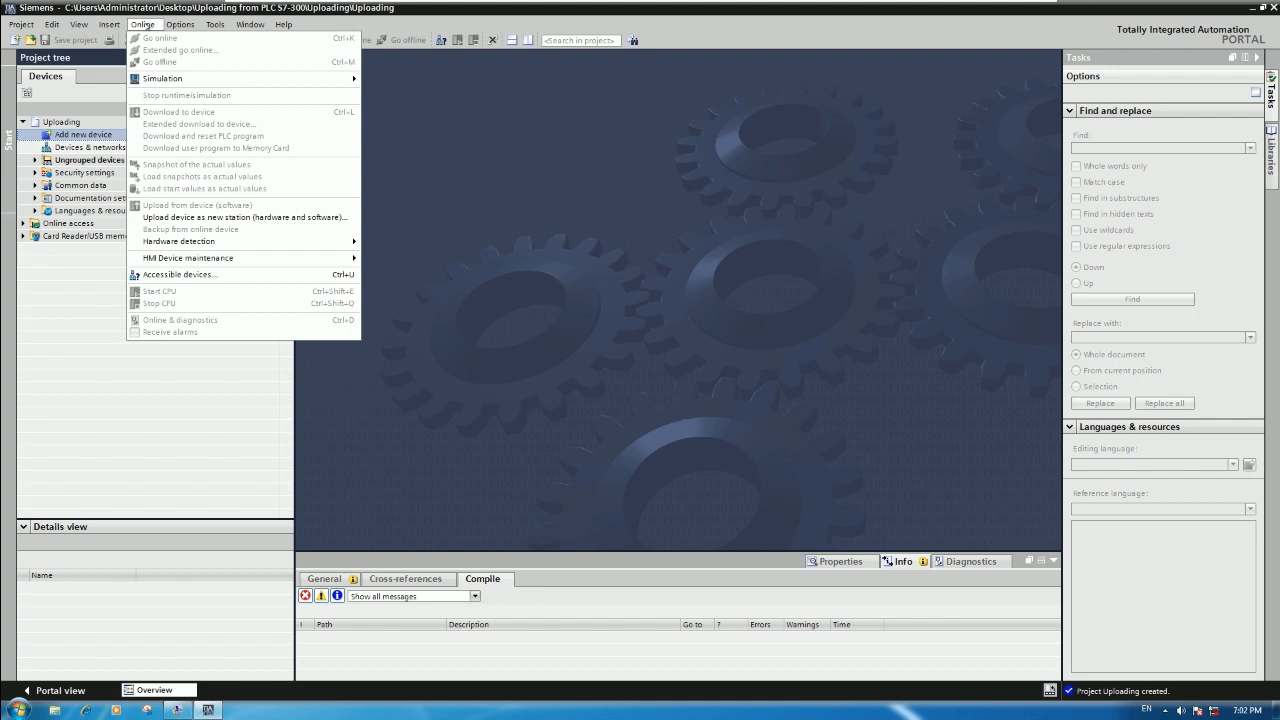
mouse_move(165, 78)
left_click(86, 152)
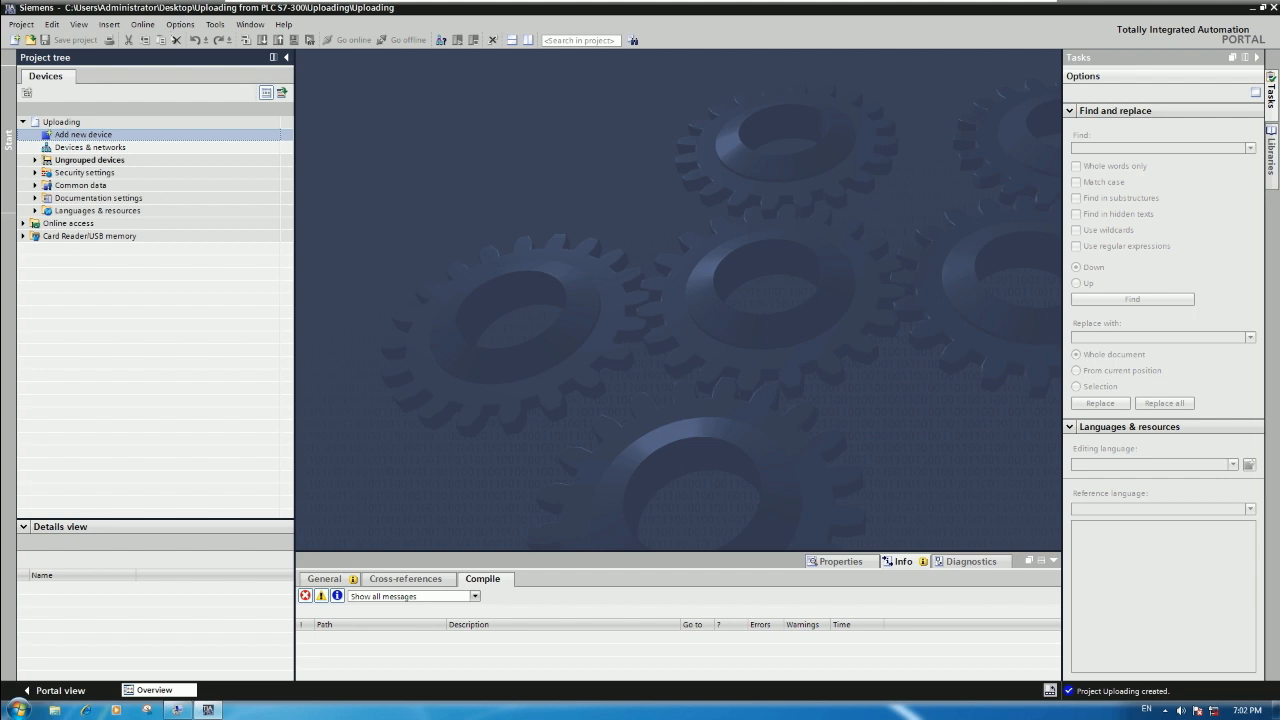
Upload the CPU 315-2 DP as a new station with hardware and software, searching for it with interface type MPI.
left_click(146, 25)
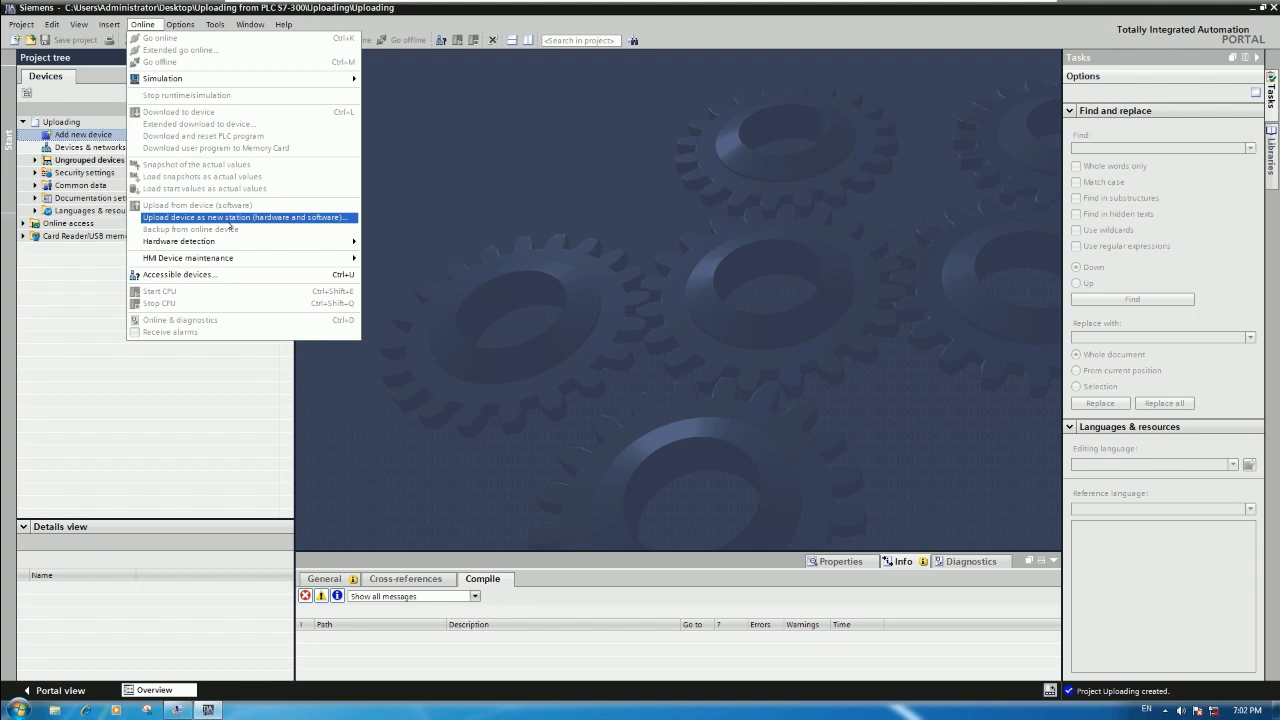
left_click(230, 218)
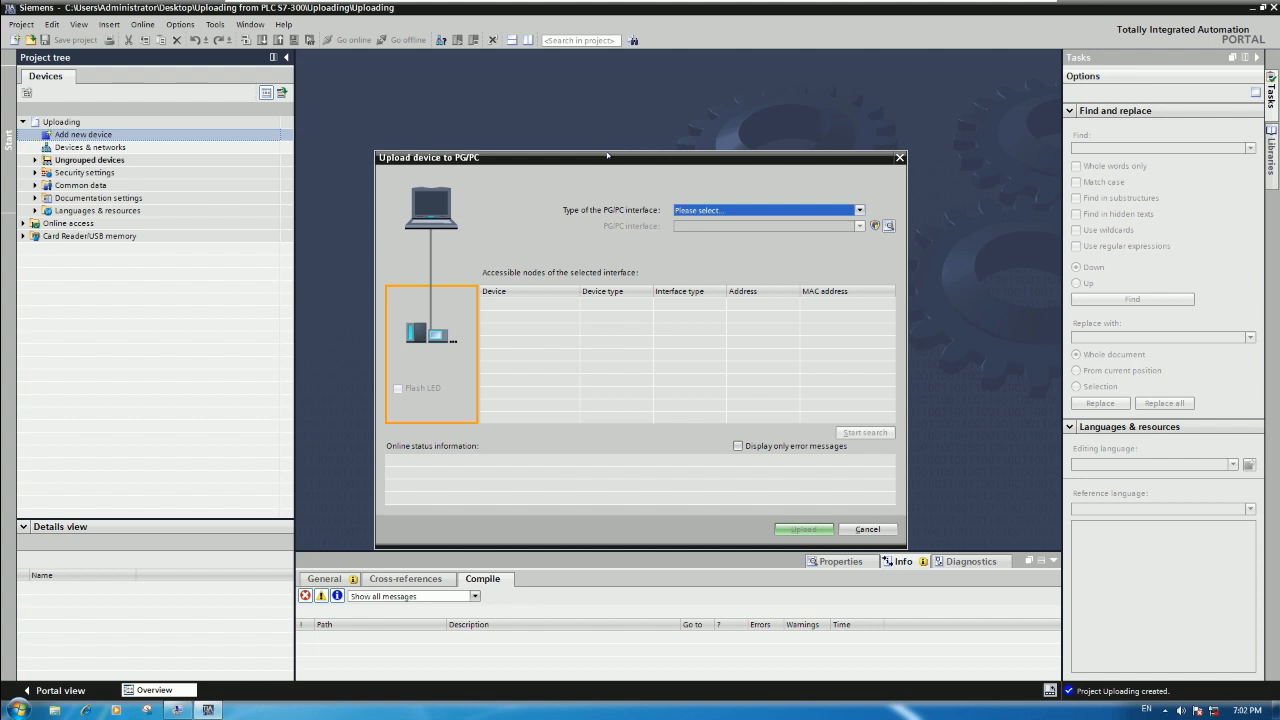
left_click(722, 208)
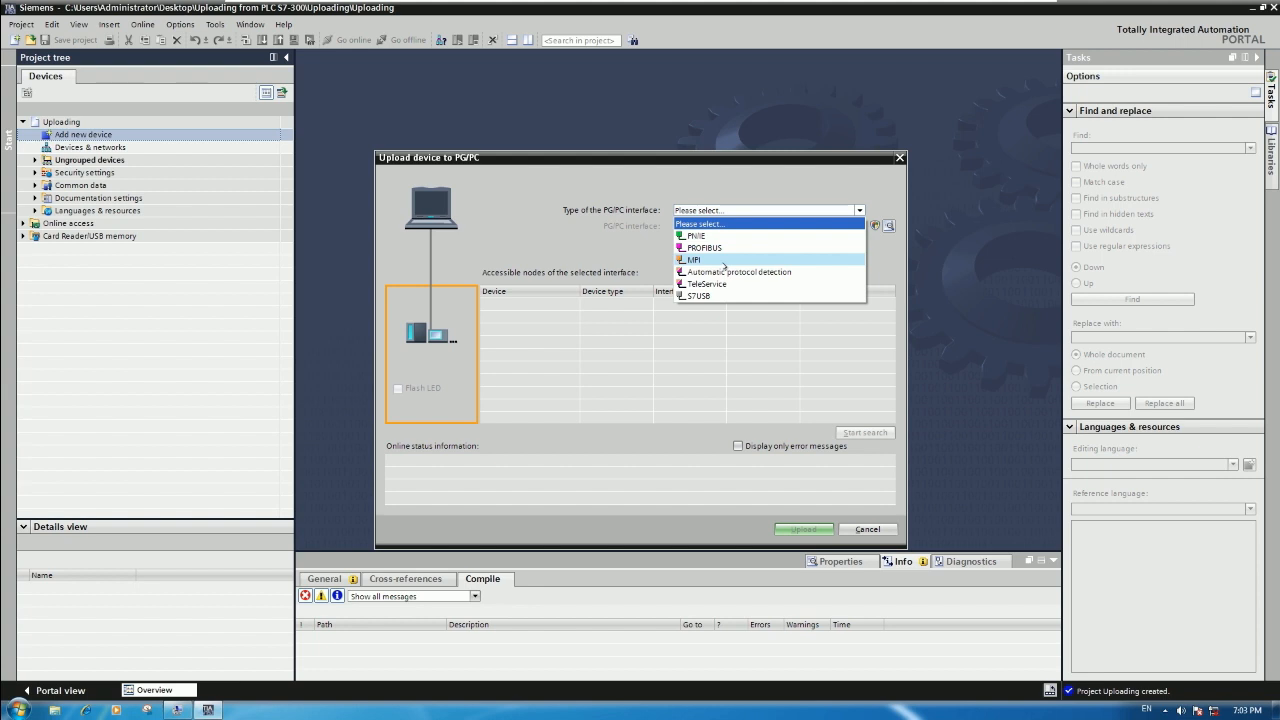
left_click(600, 248)
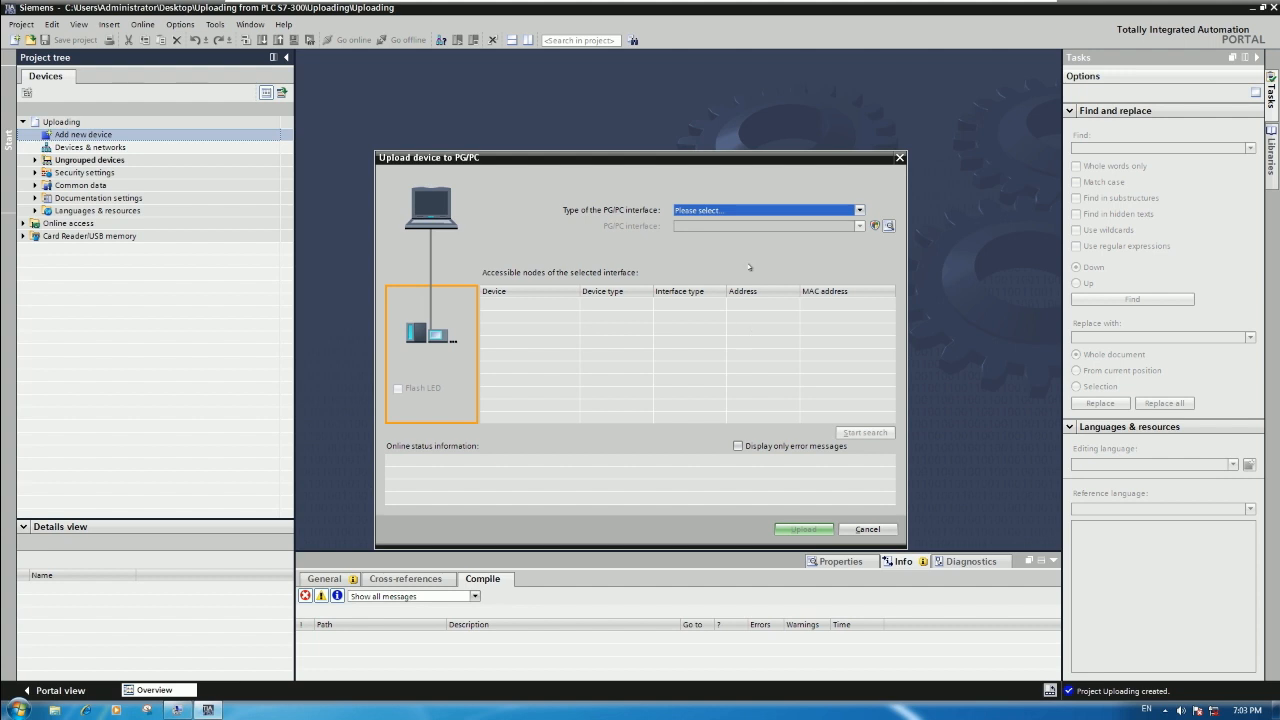
left_click(759, 212)
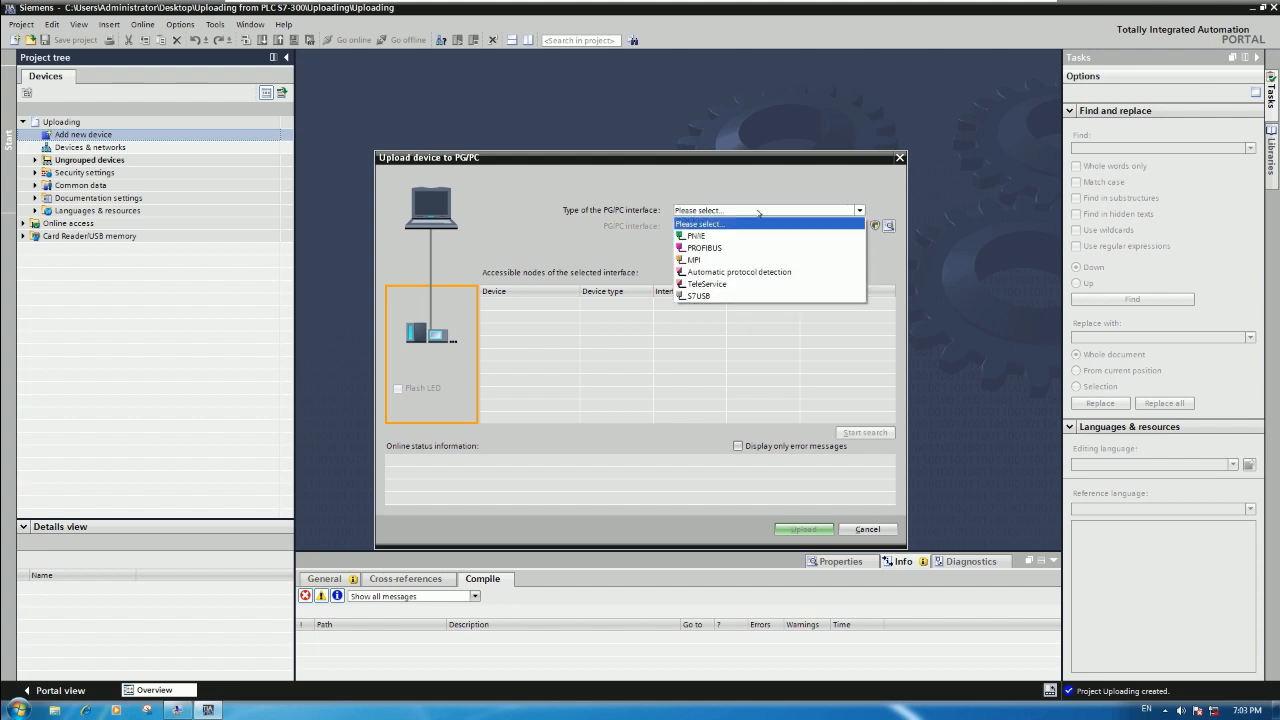
left_click(713, 262)
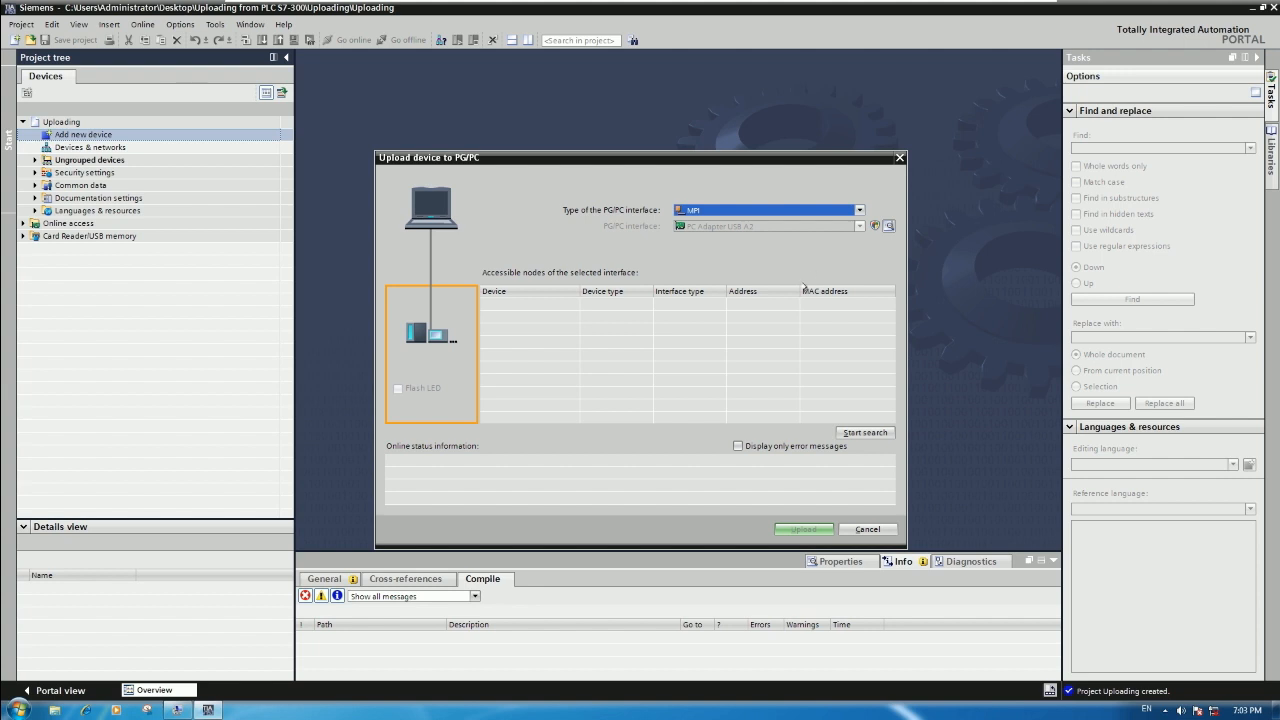
left_click(865, 434)
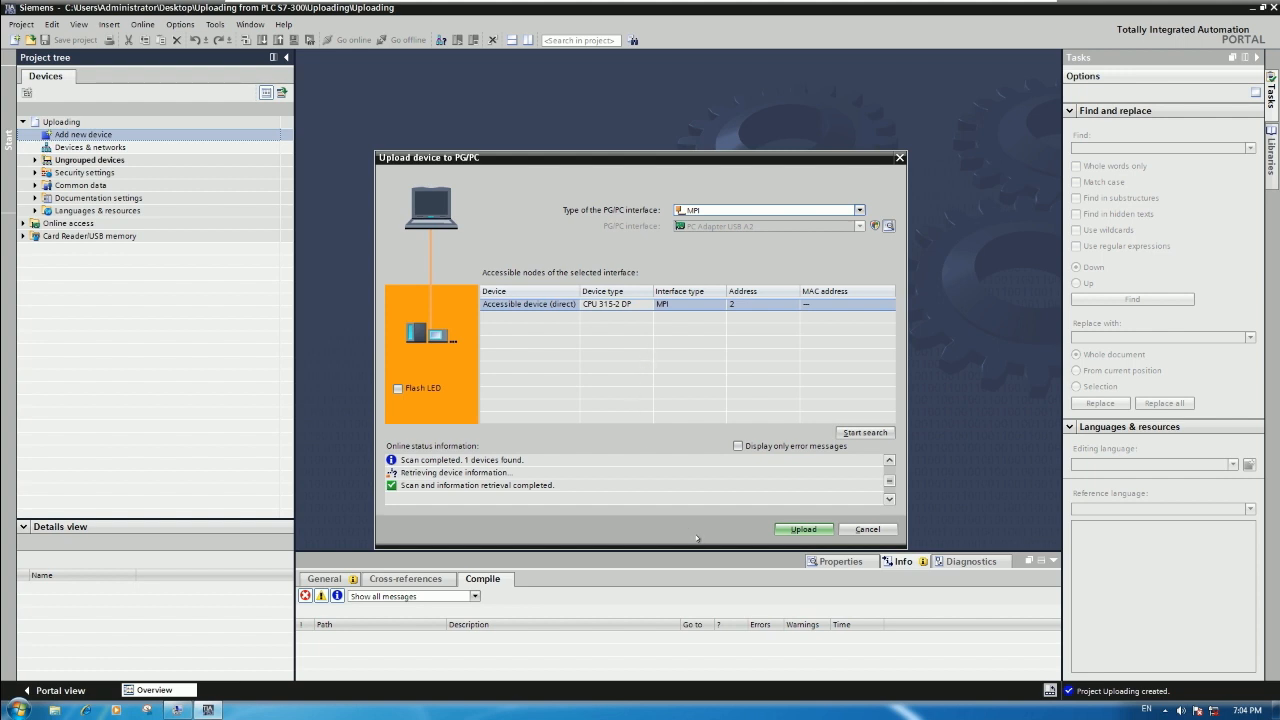
left_click(803, 530)
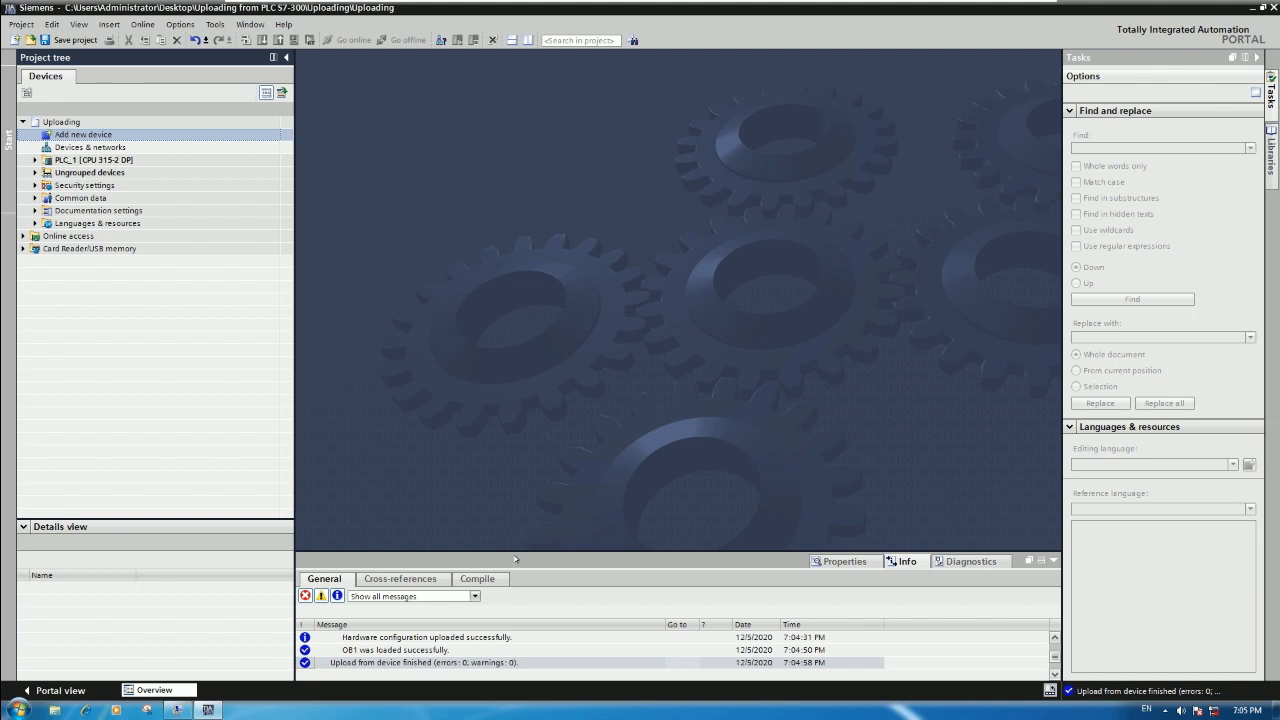
Enlarge the message area to read the upload messages and examine the local modules of PLC_1, from the CPU to AO 8x12BIT_1.
left_click_drag(513, 546, 513, 500)
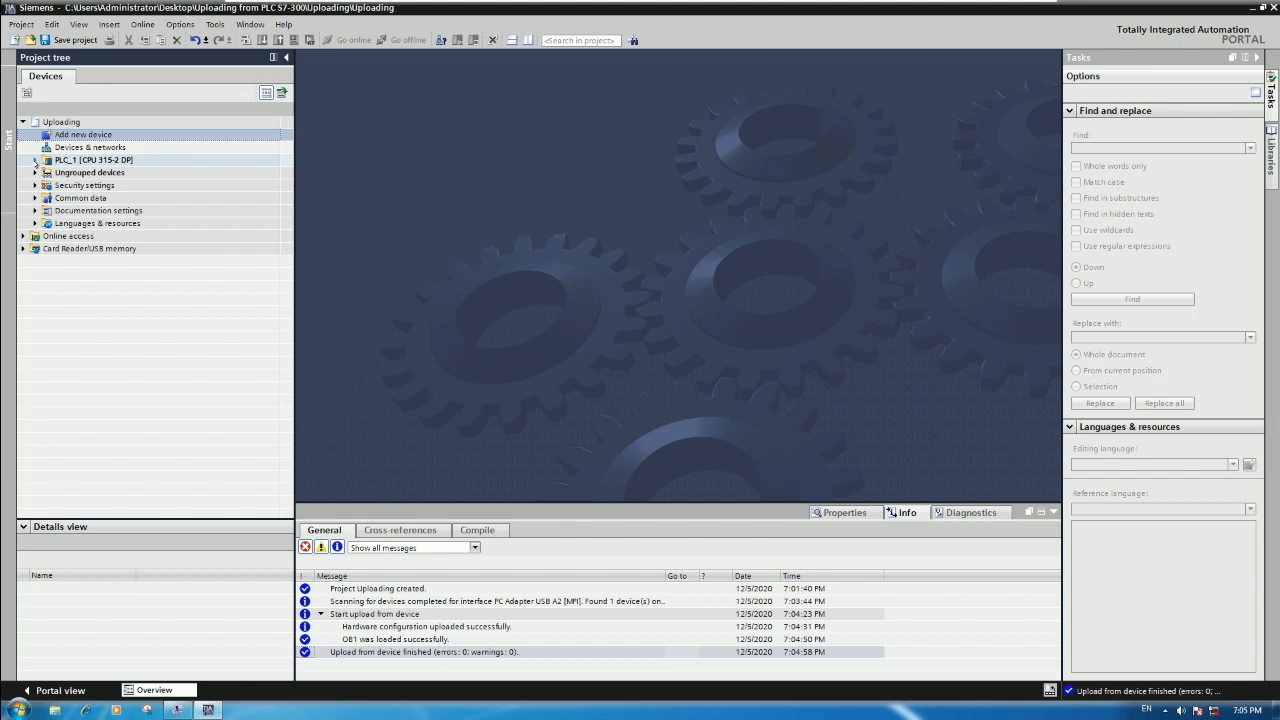
left_click(35, 160)
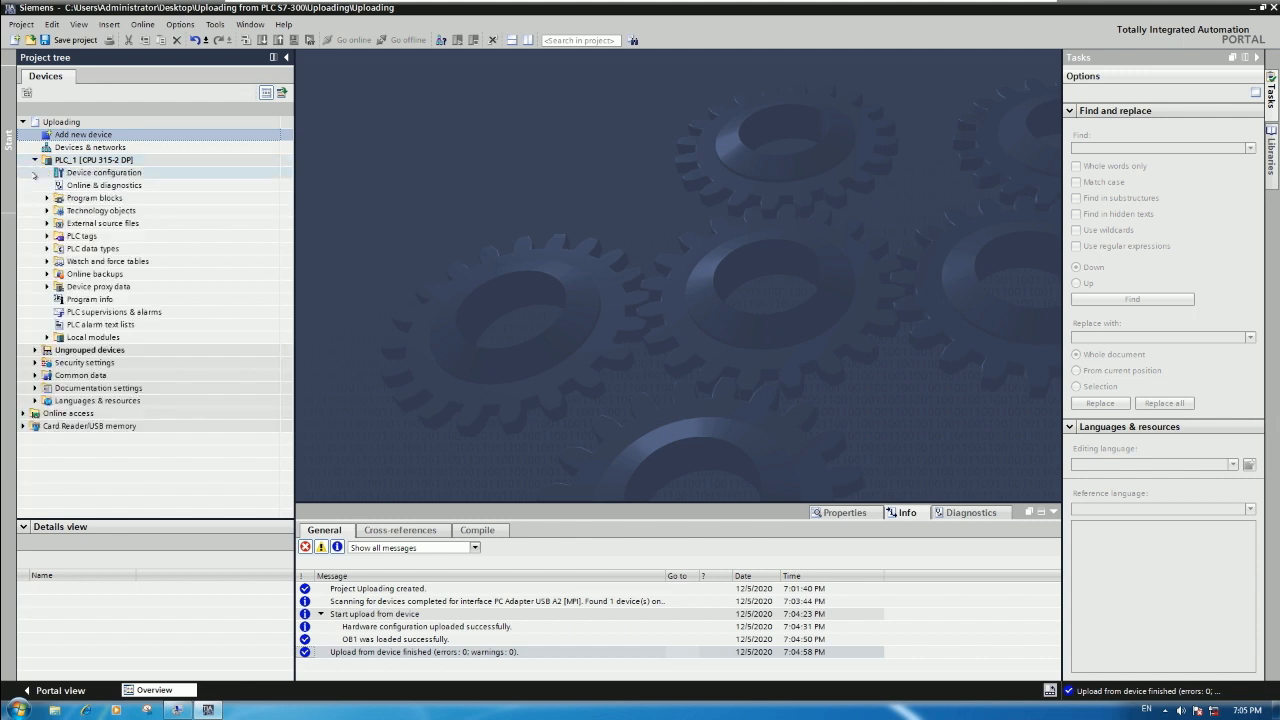
left_click(80, 236)
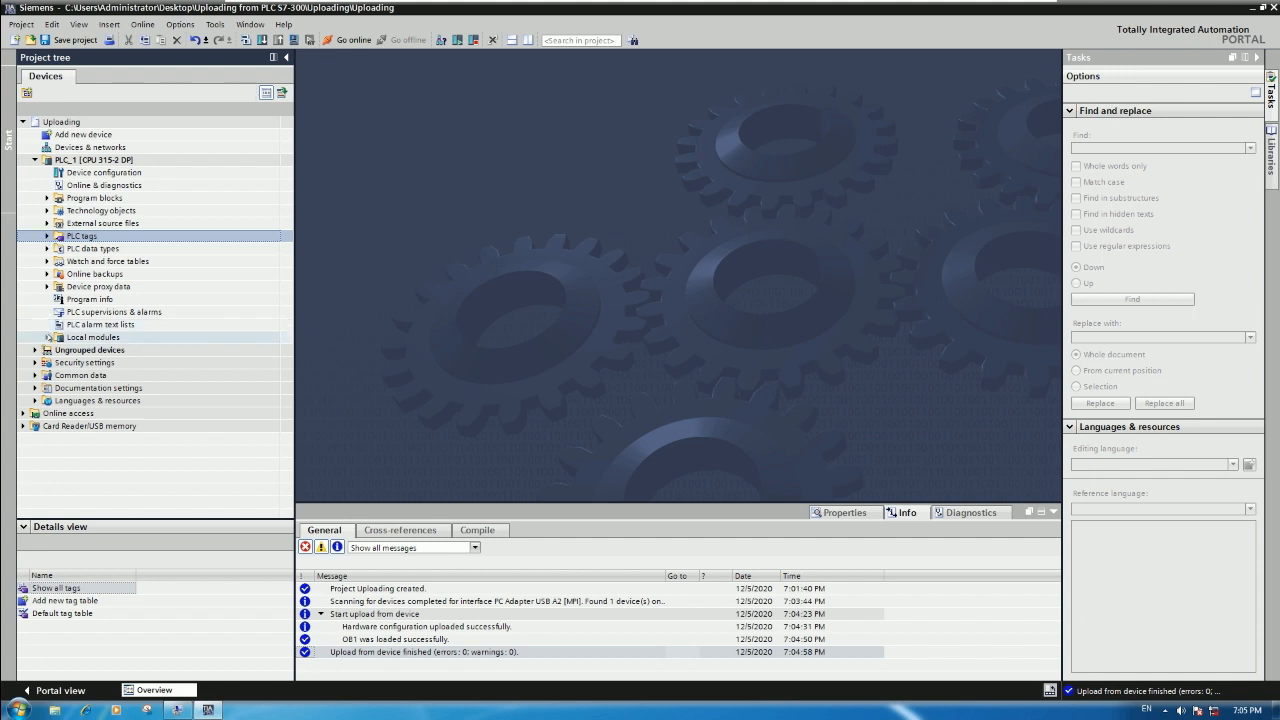
left_click(47, 337)
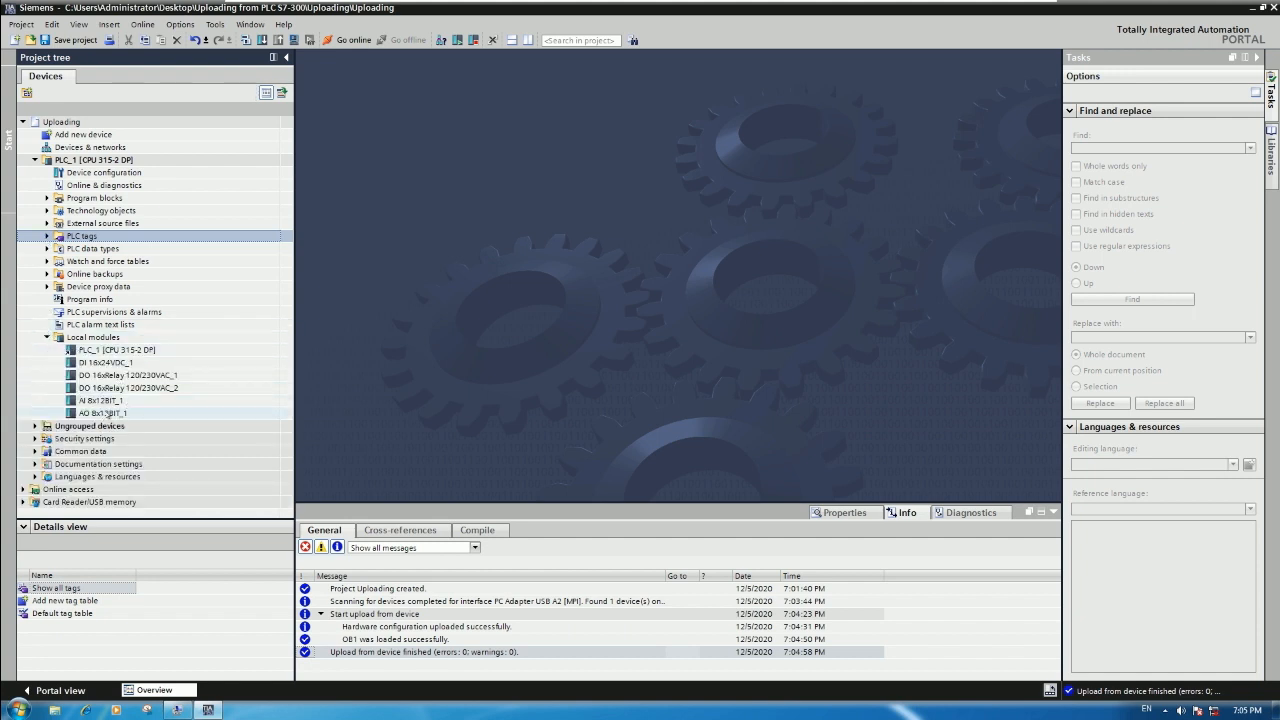
left_click(125, 352)
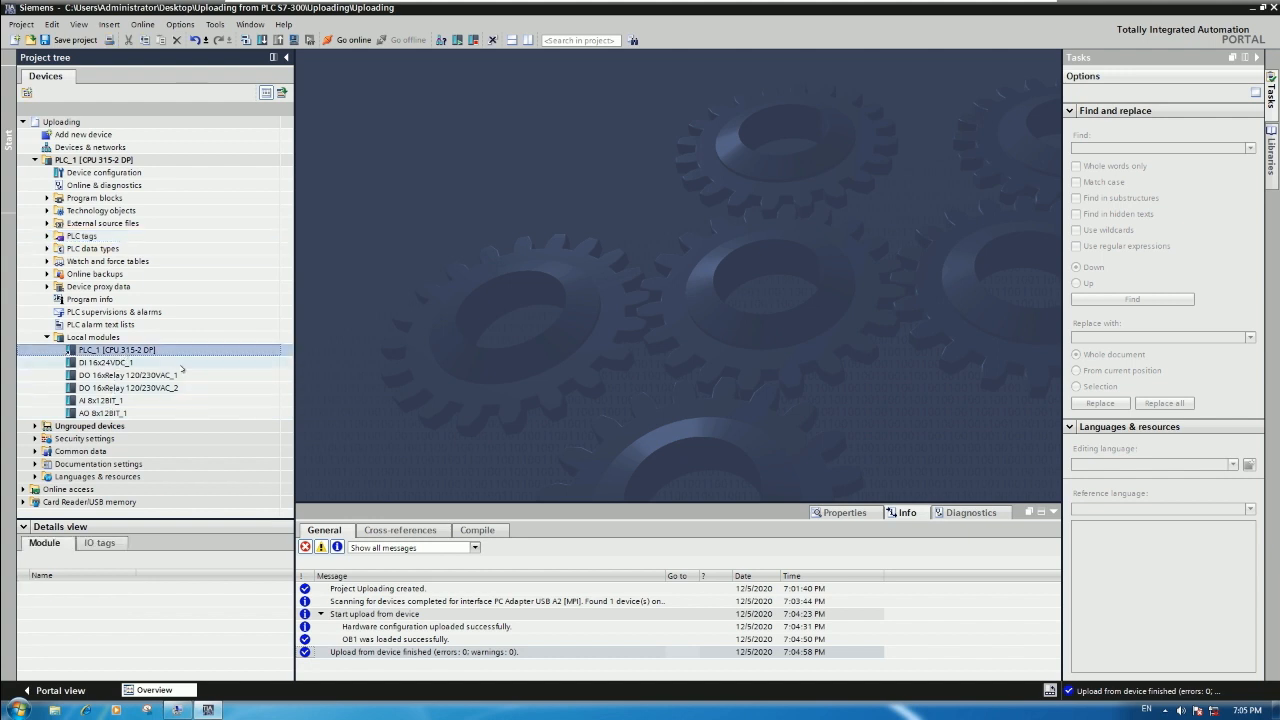
left_click(107, 364)
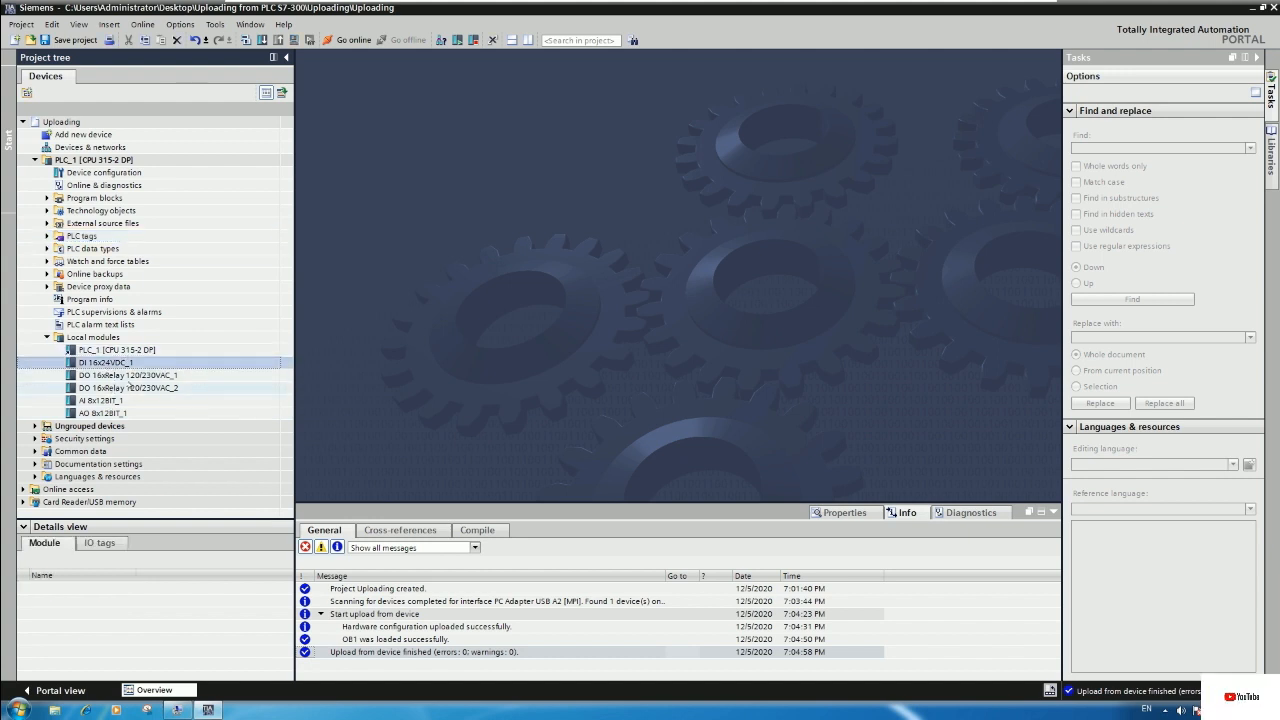
left_click(118, 388)
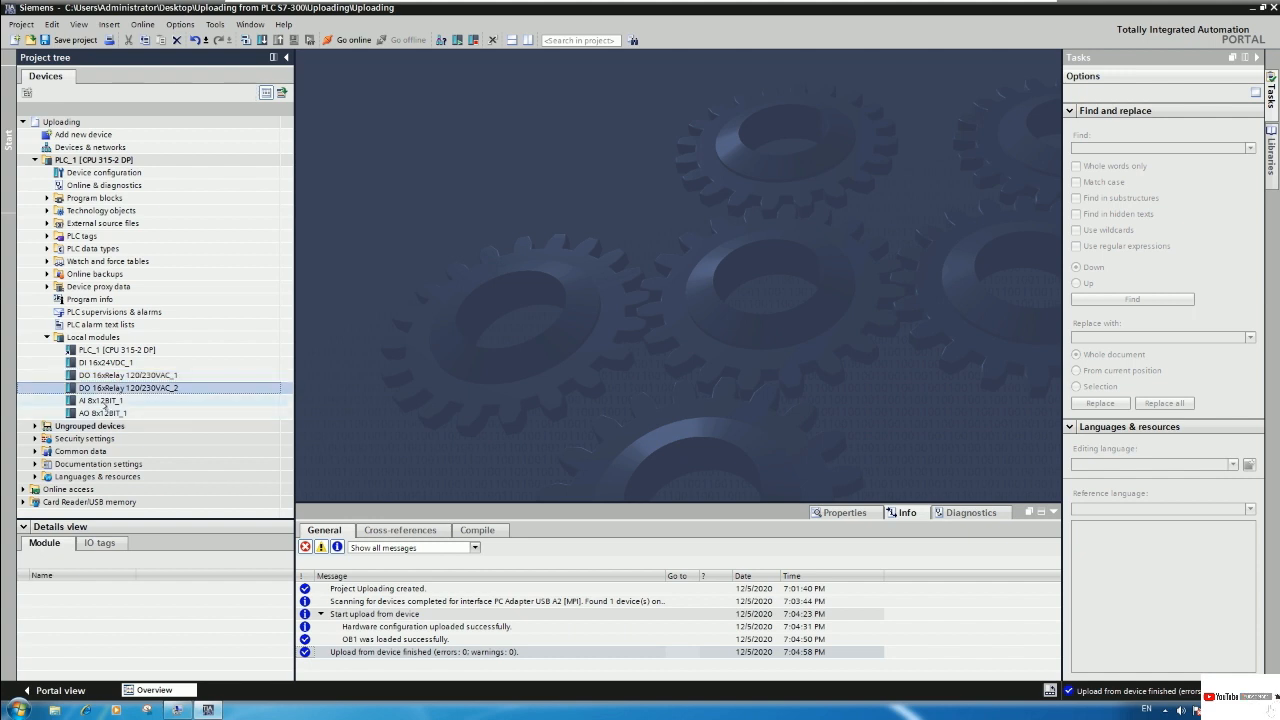
left_click(105, 401)
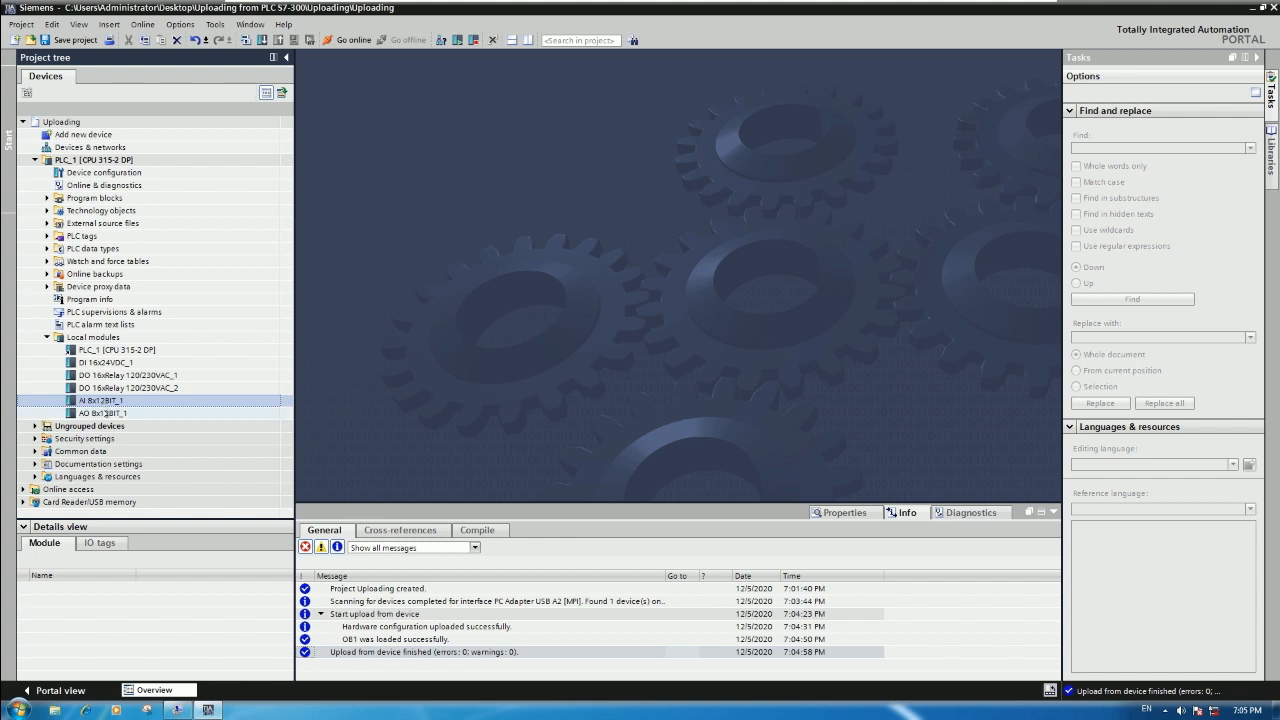
left_click(106, 413)
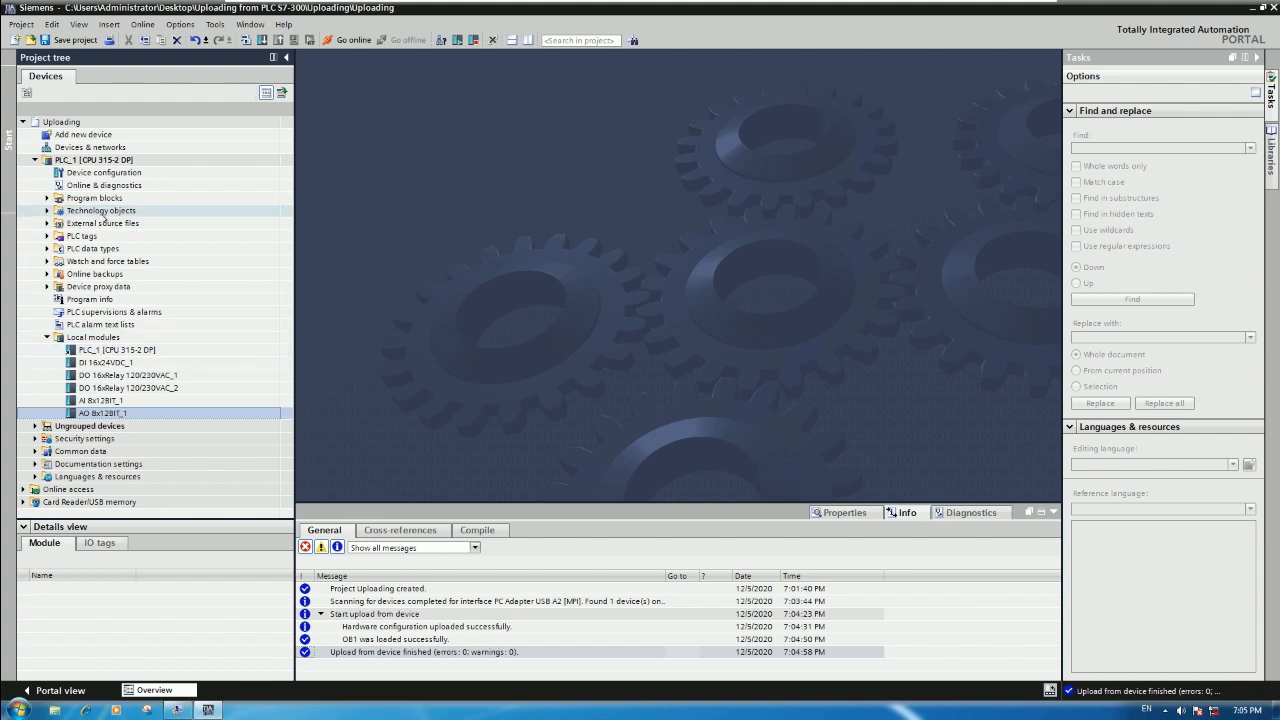
Expand the PLC tags and program blocks of PLC_1 and open the uploaded block OB1 to examine its ladder network.
left_click(47, 236)
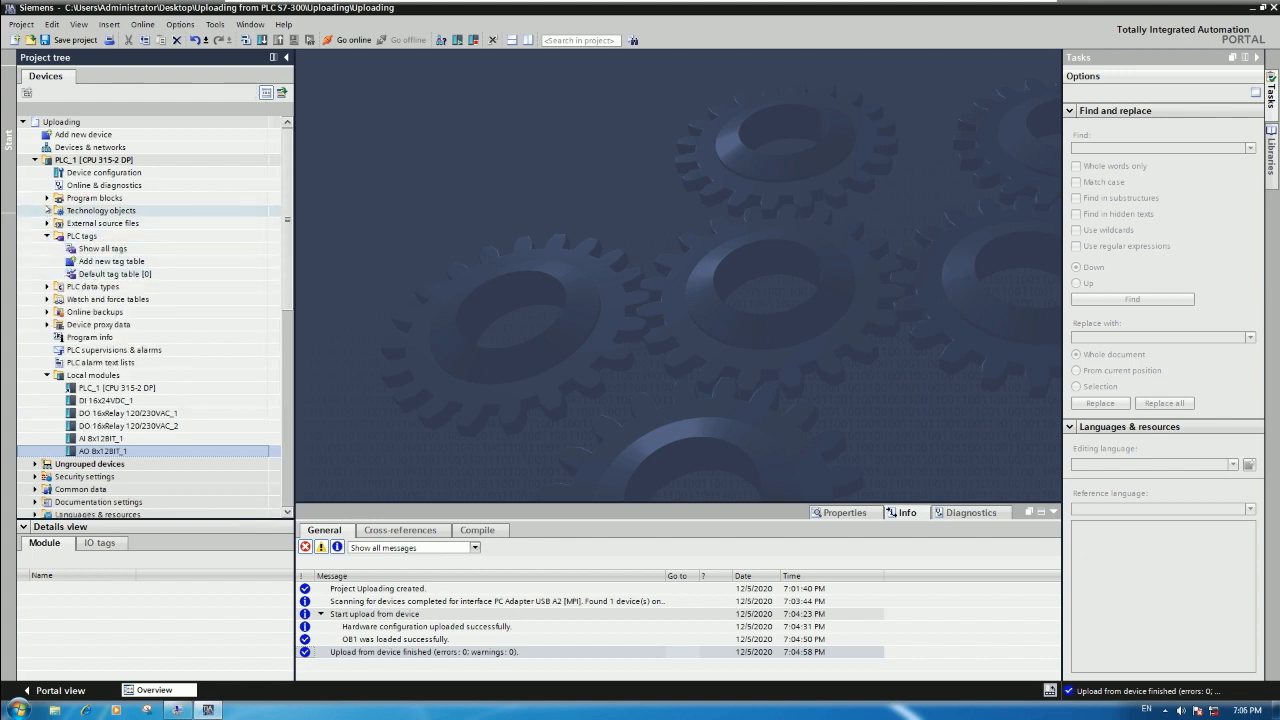
left_click(47, 198)
double_click(97, 223)
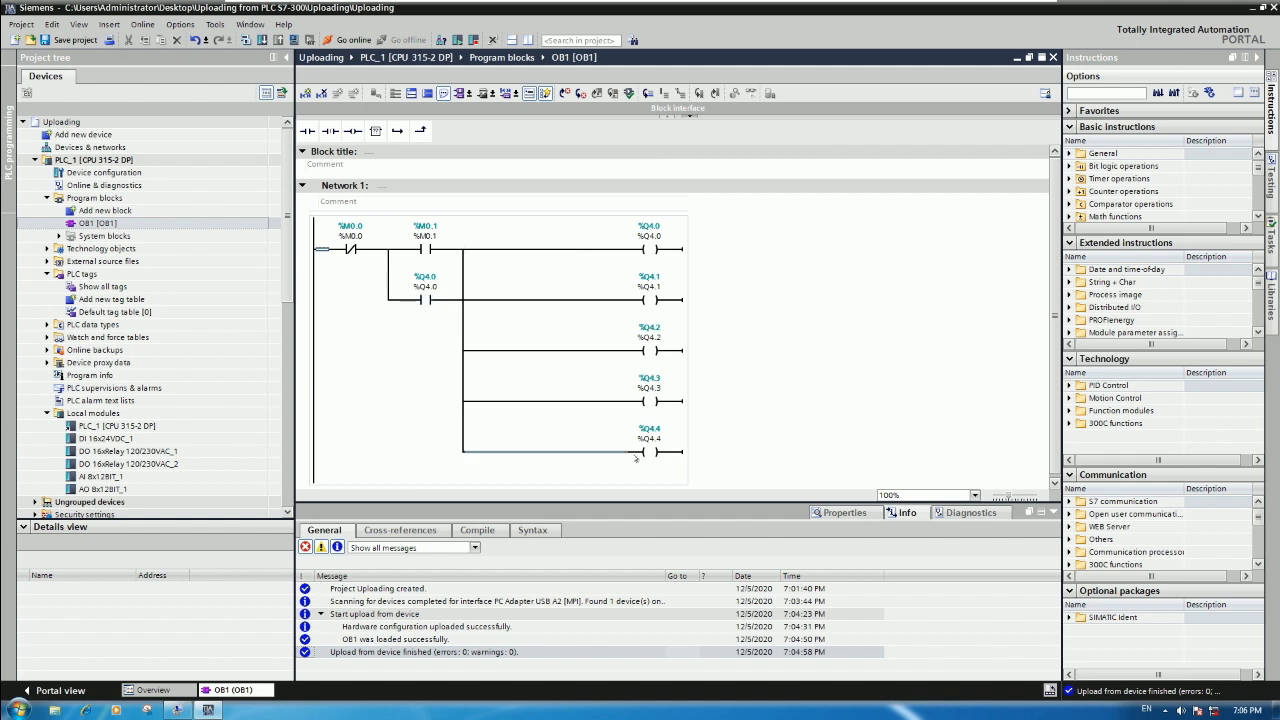
left_click(721, 295)
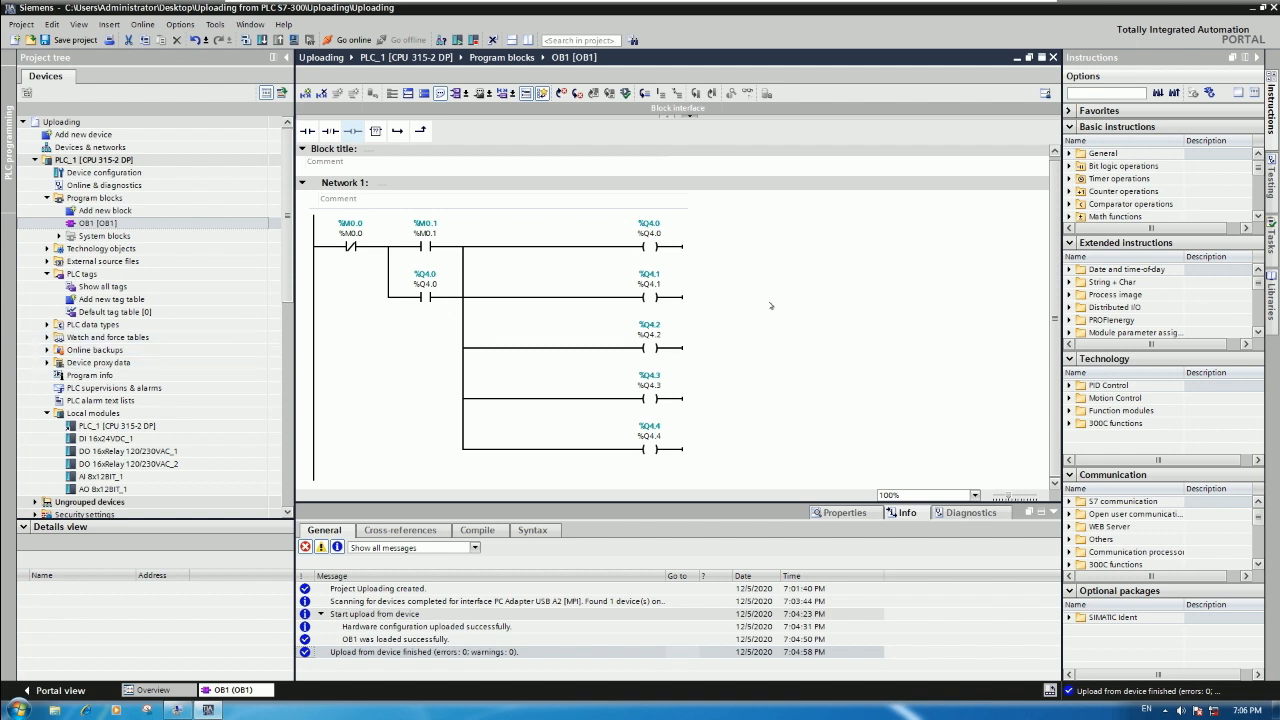
Add a parallel branch below the Q4.4 rung in Network 1 with an output coil addressed Q4.5.
left_click(486, 449)
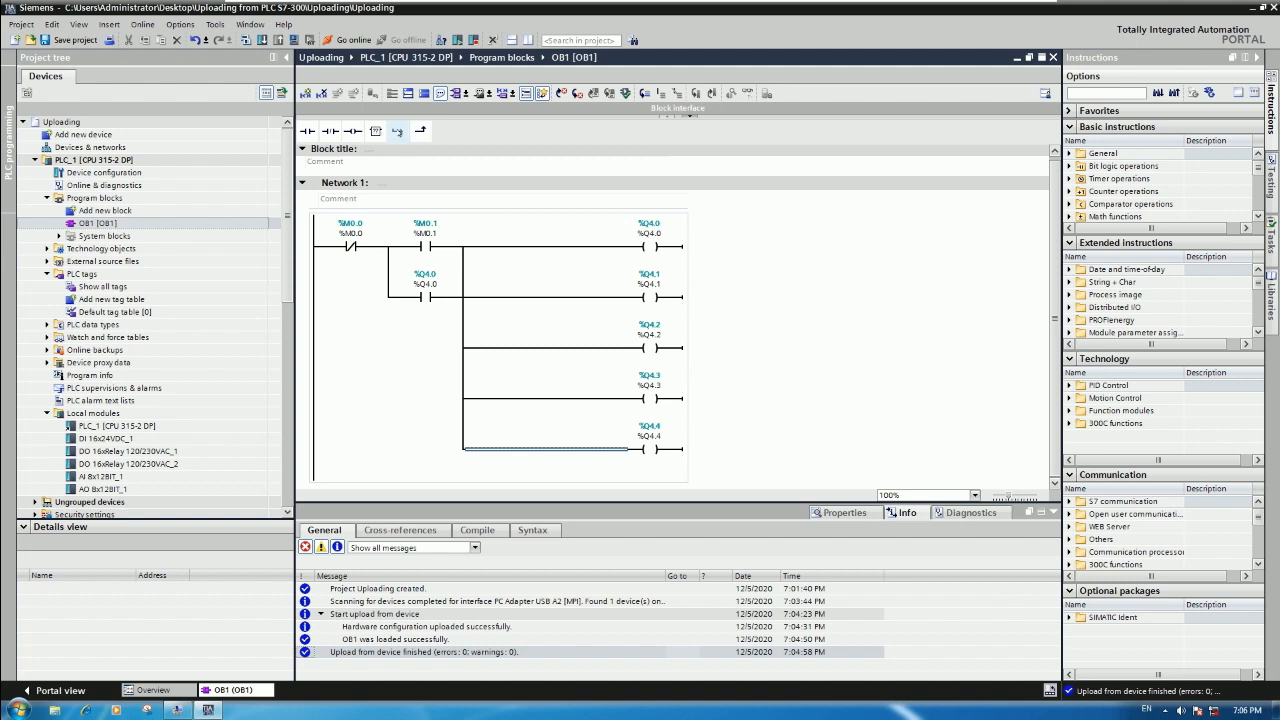
left_click(398, 132)
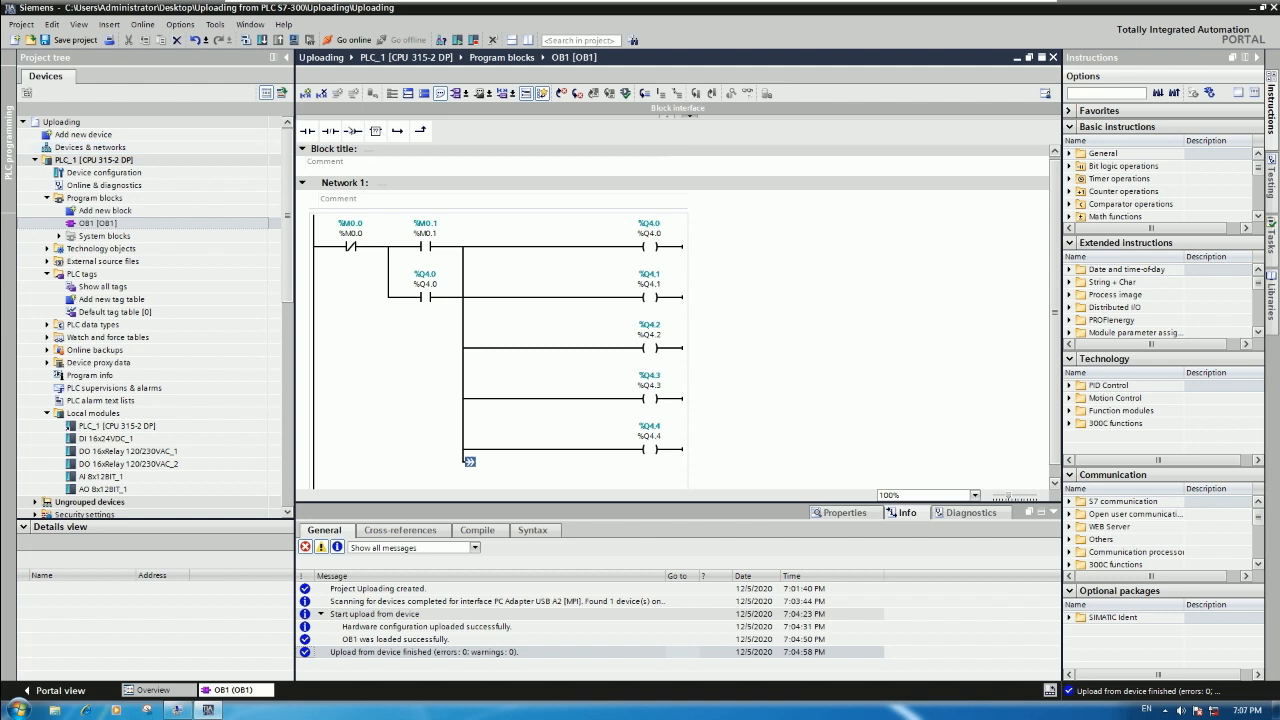
left_click(352, 131)
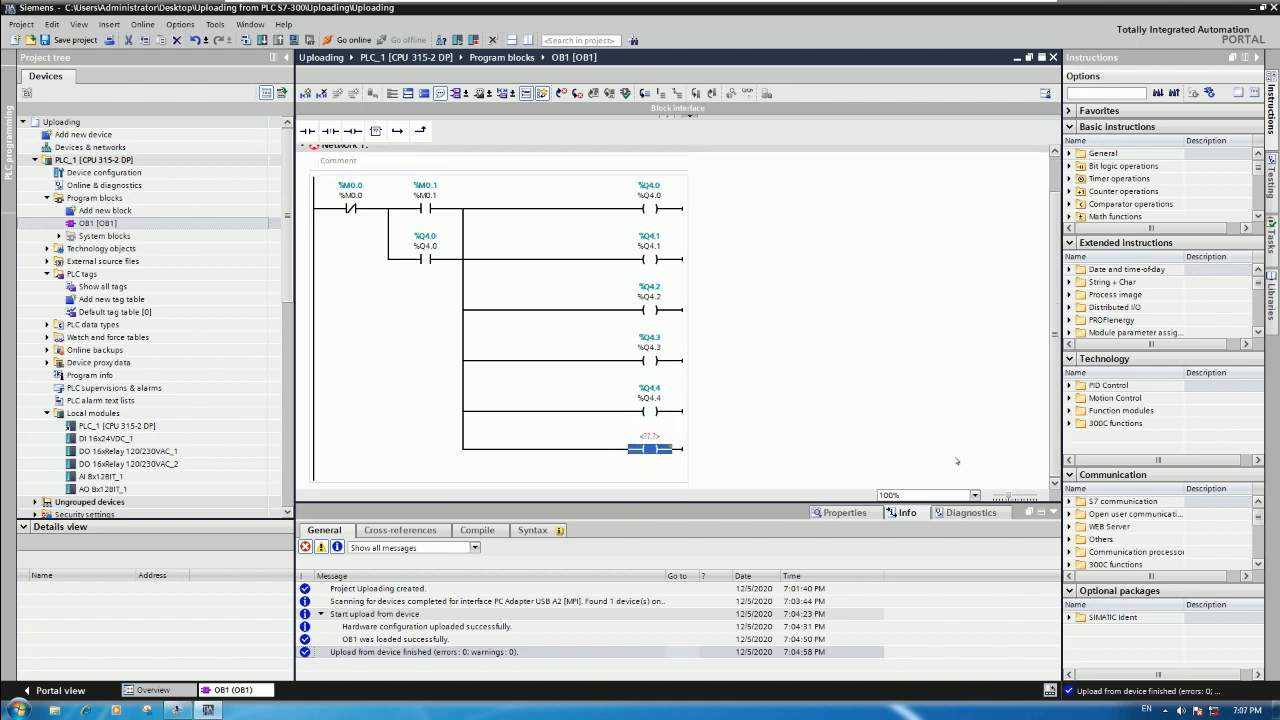
left_click(643, 438)
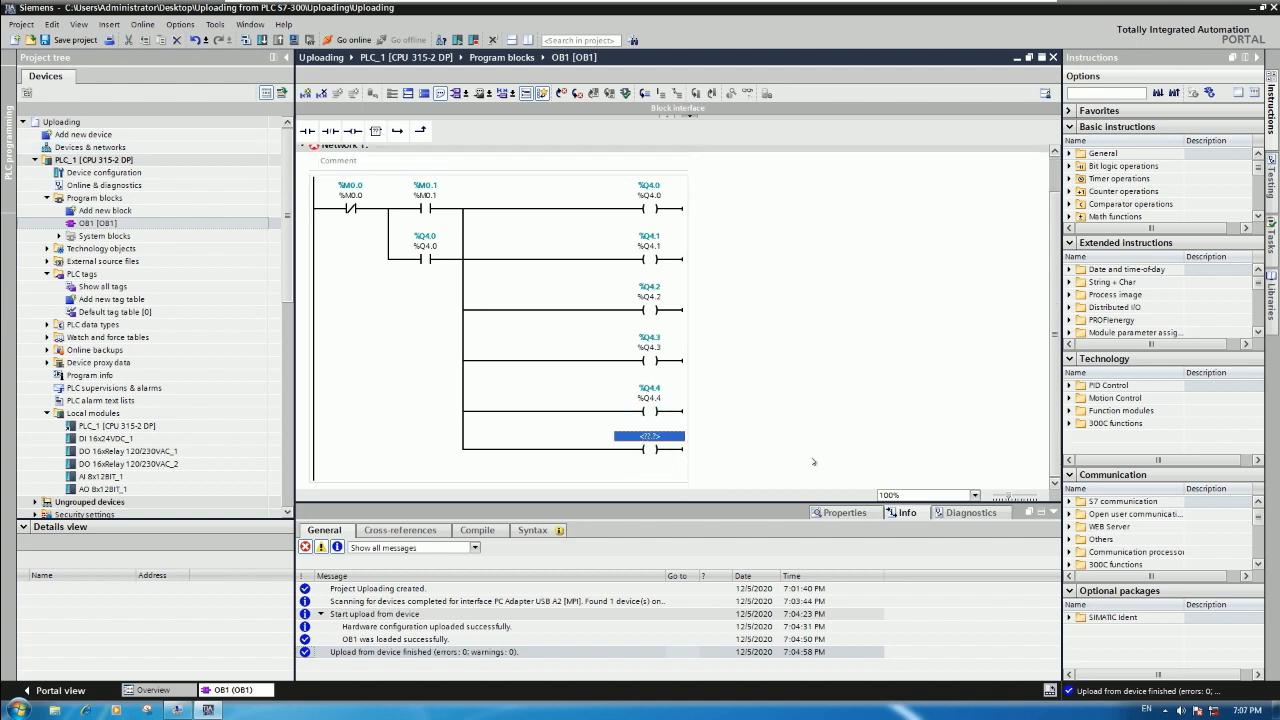
type("q4.5")
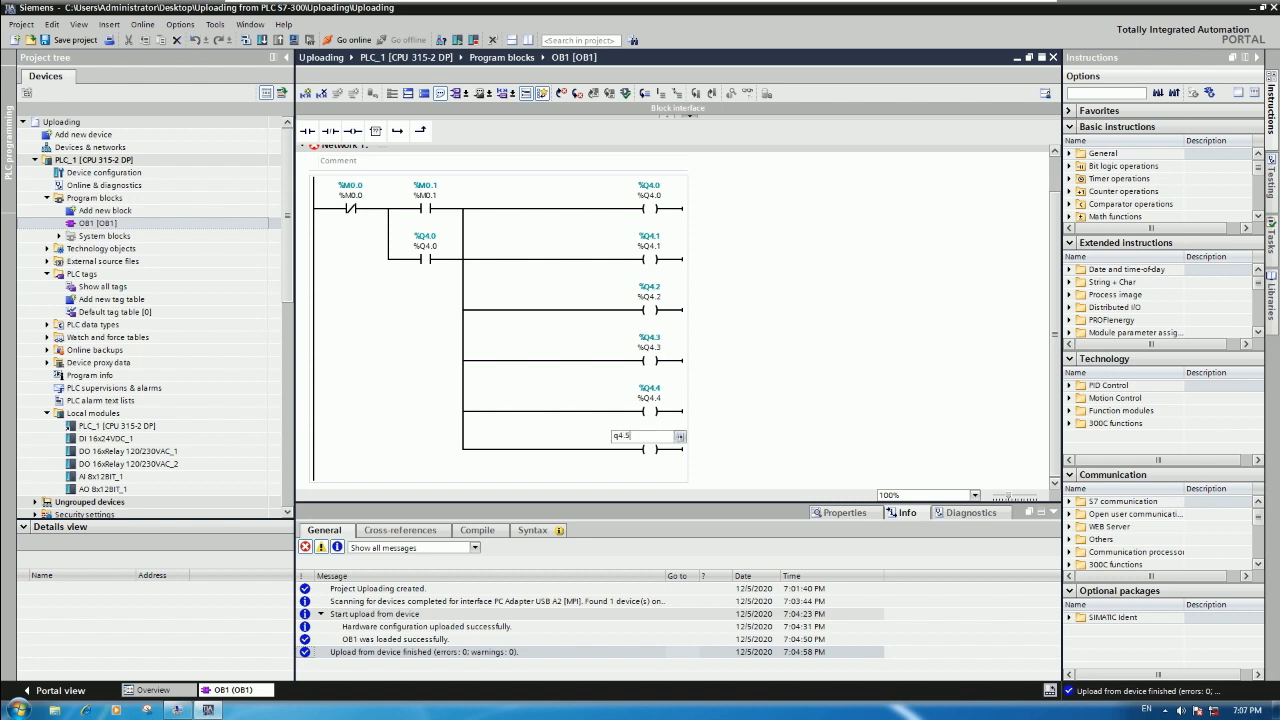
key("Return")
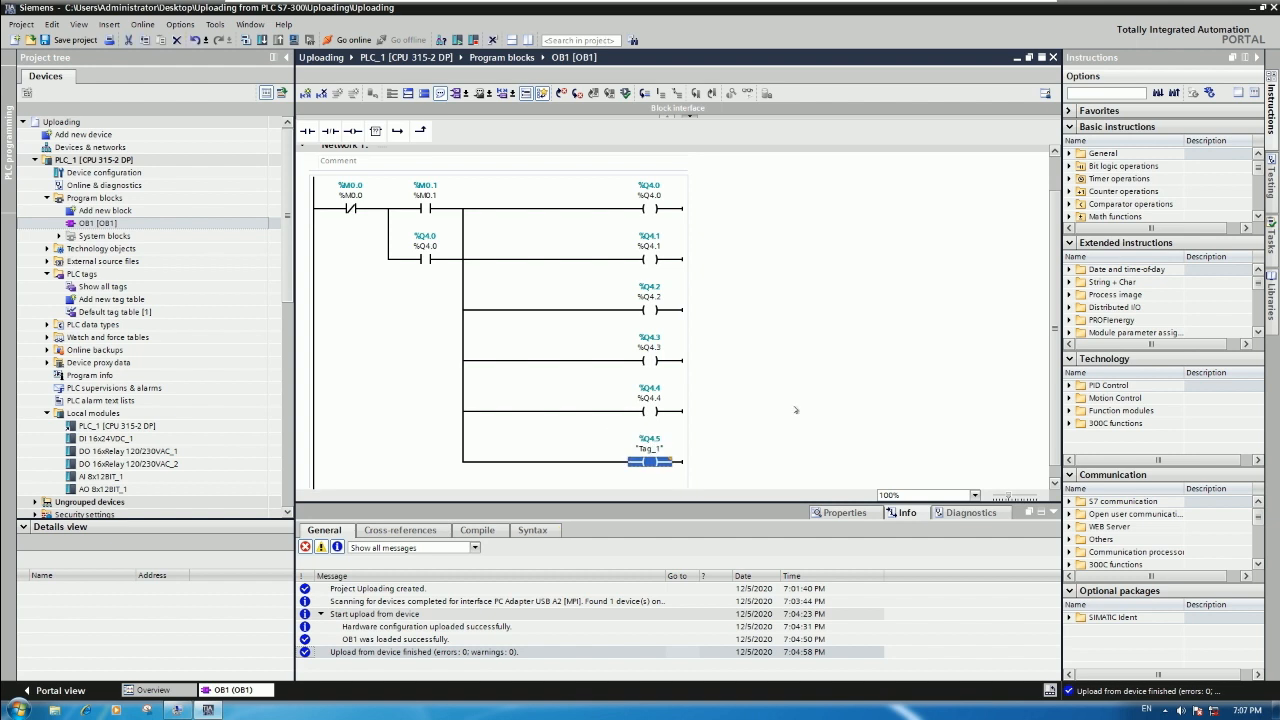
Add another parallel branch below the Q4.5 rung with an output coil addressed Q4.6.
scroll(799, 385, "down", 1)
left_click(540, 449)
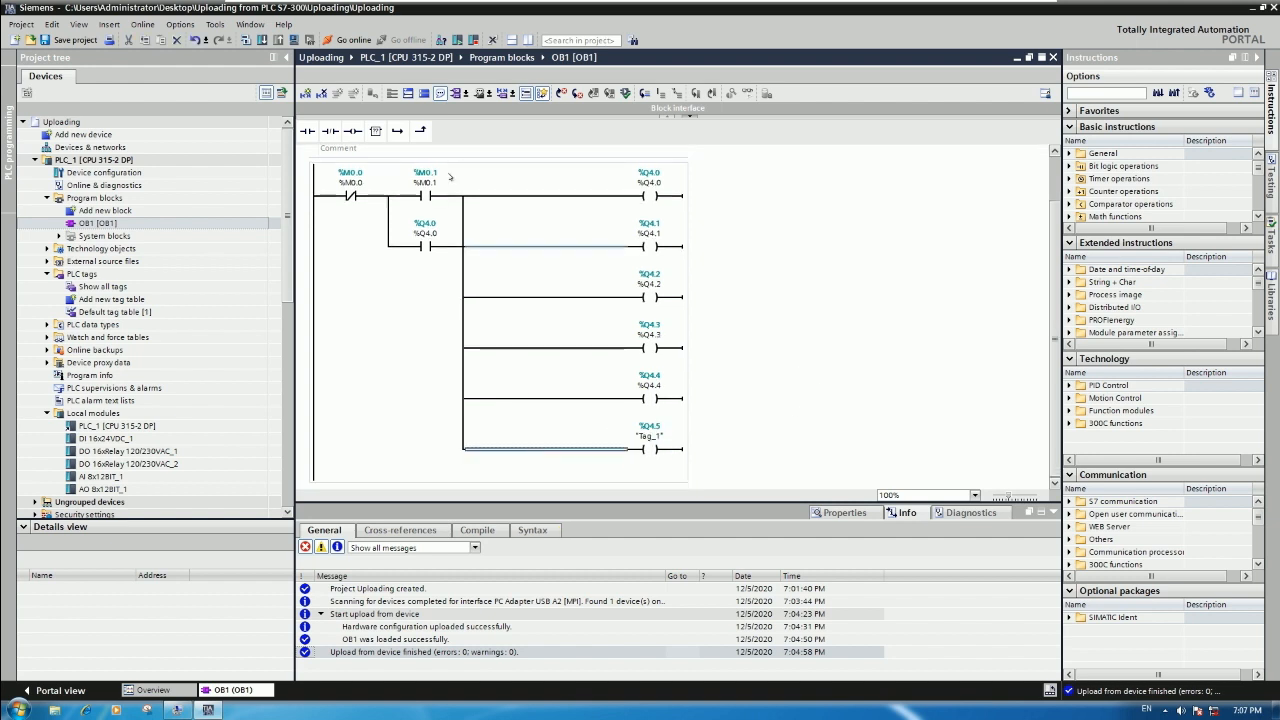
left_click(397, 131)
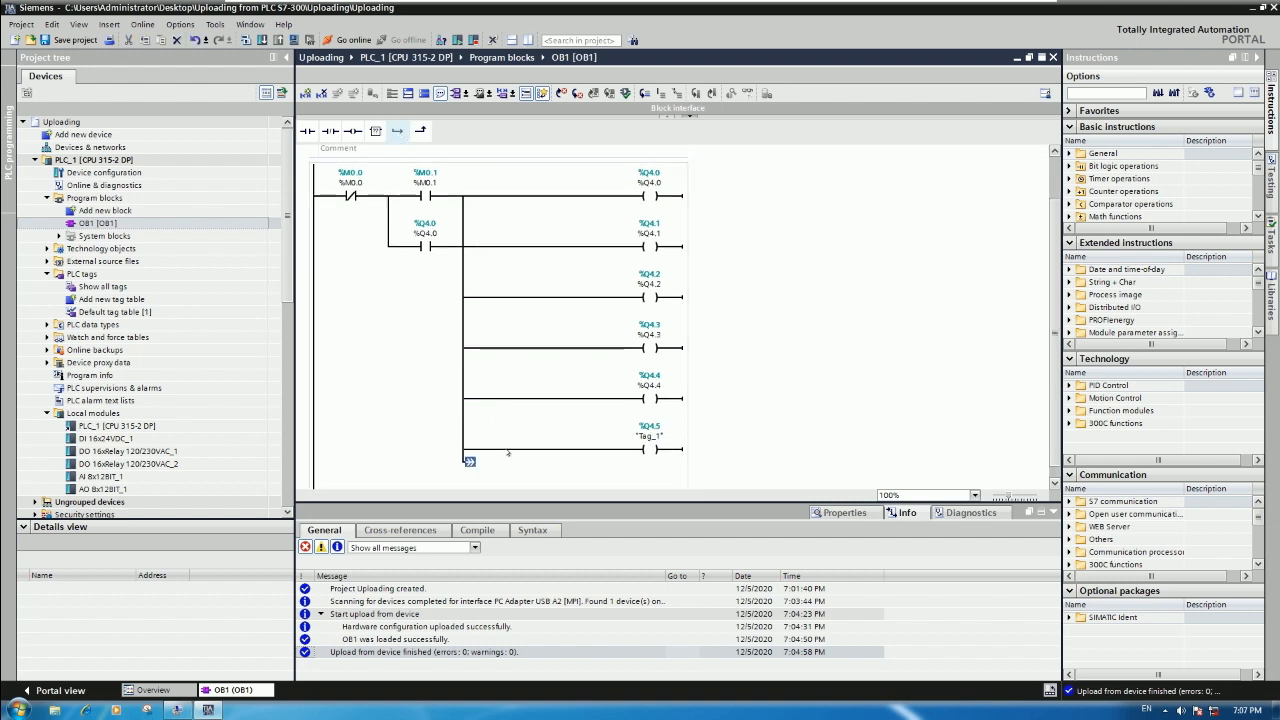
left_click(354, 132)
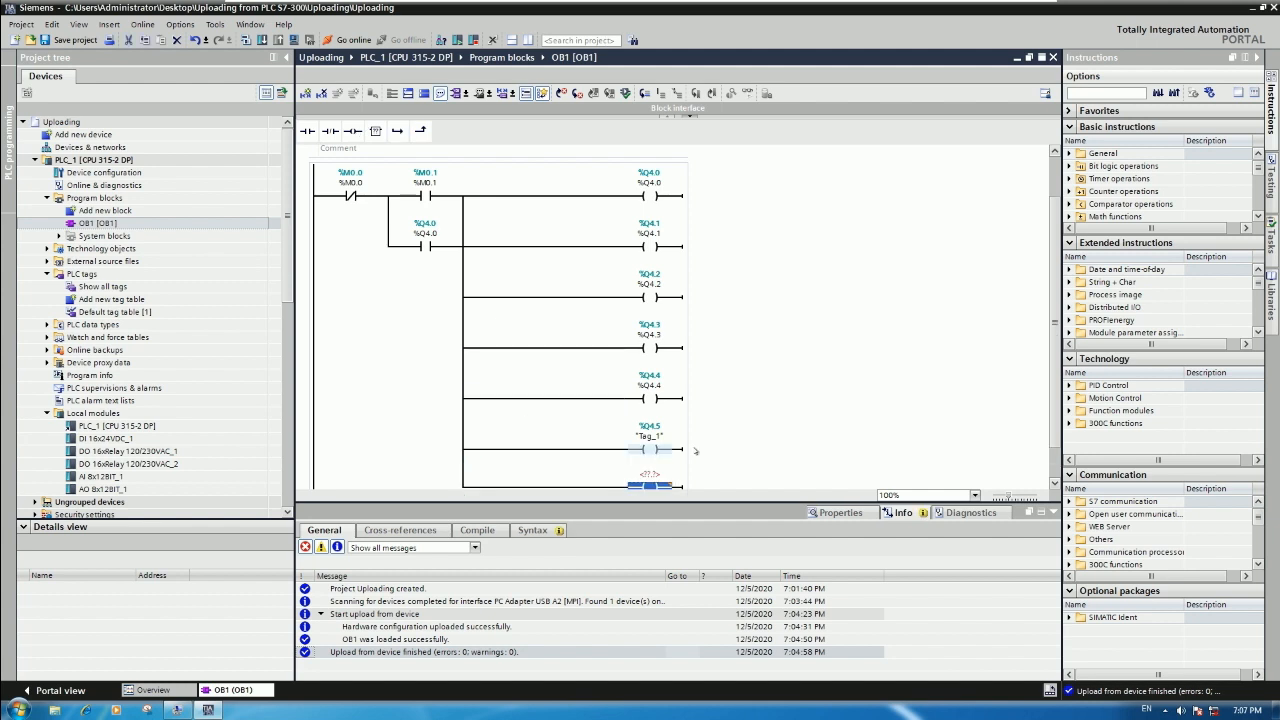
left_click(650, 474)
scroll(783, 460, "down", 1)
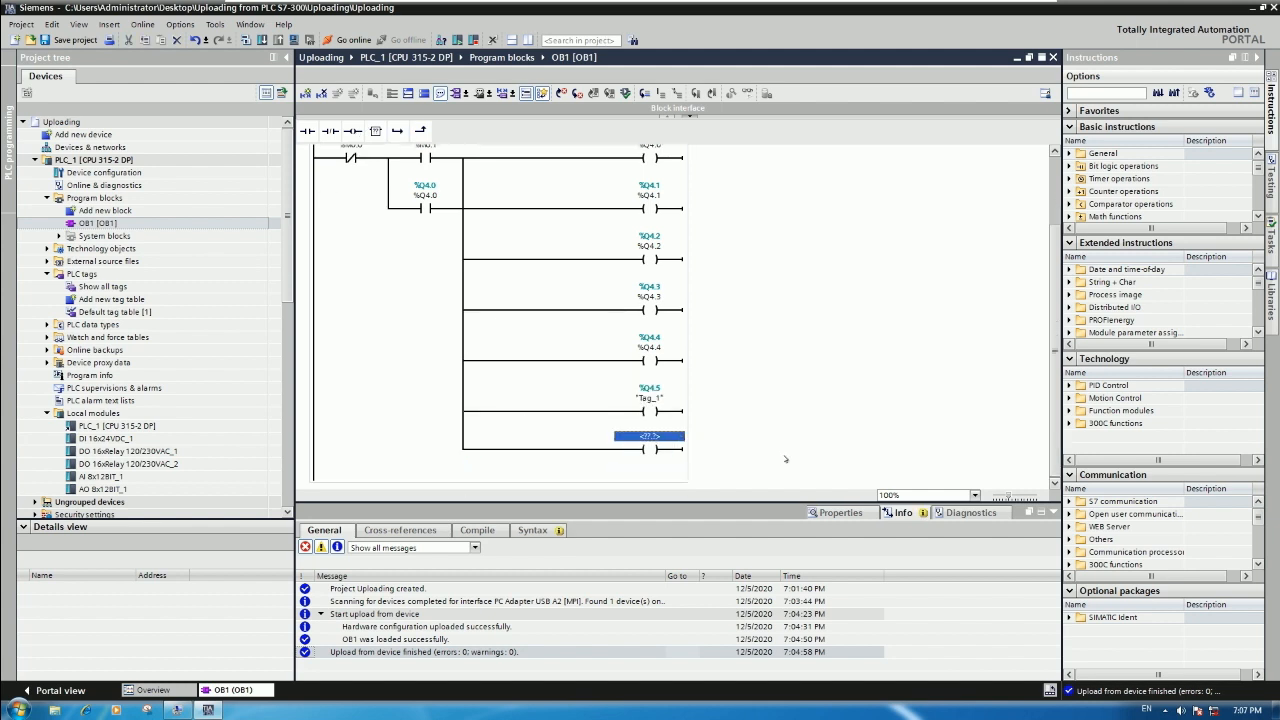
type("q4")
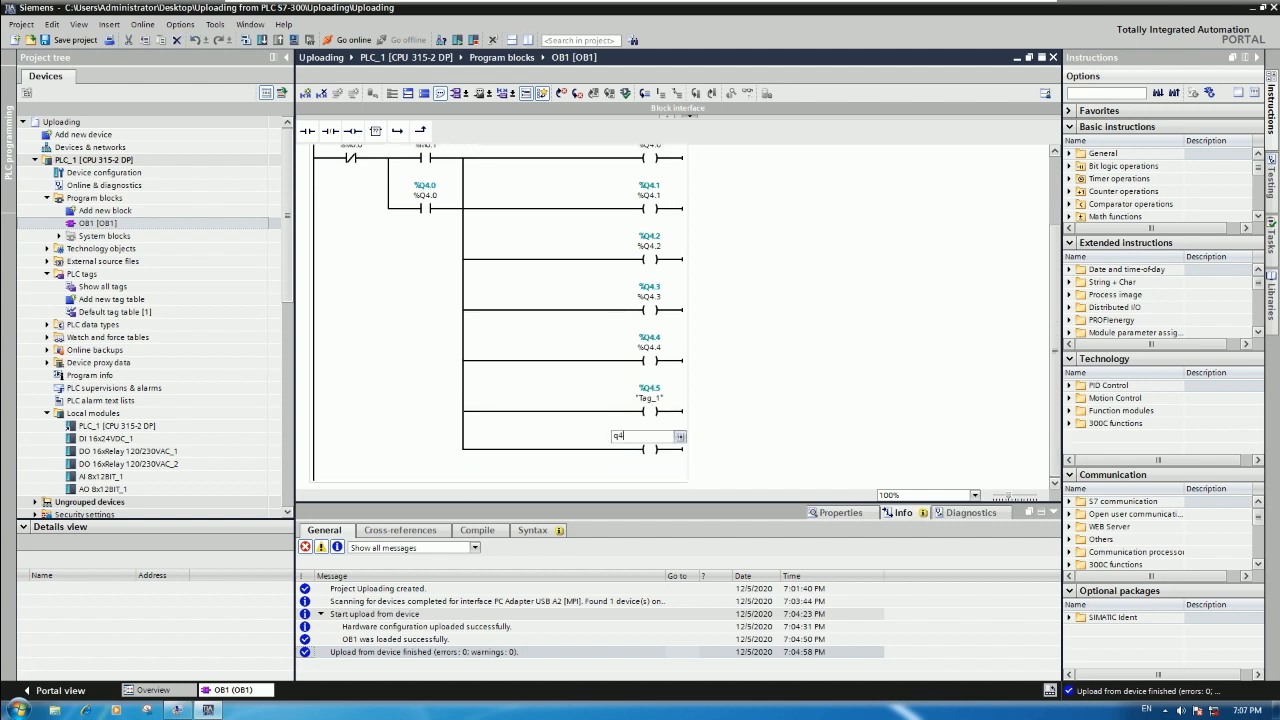
type(".6")
key("Return")
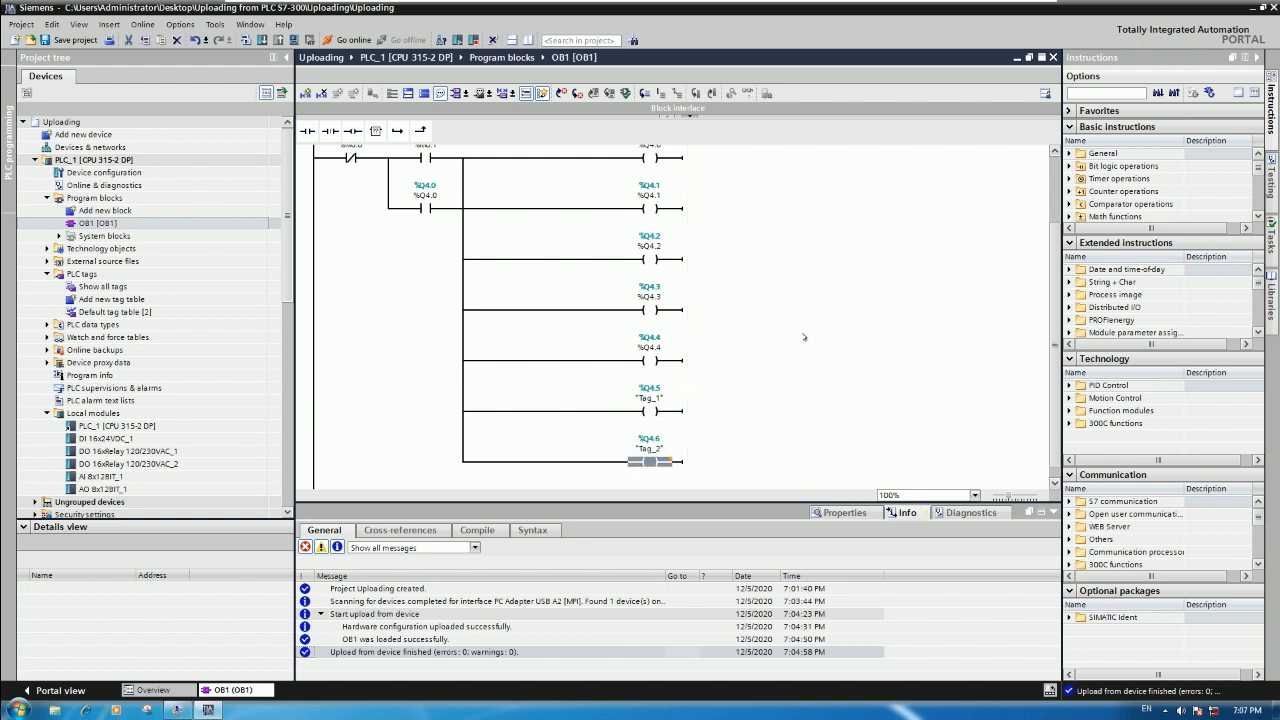
Save the project and download the edited program to the PLC, overwriting block OB1.
left_click(60, 40)
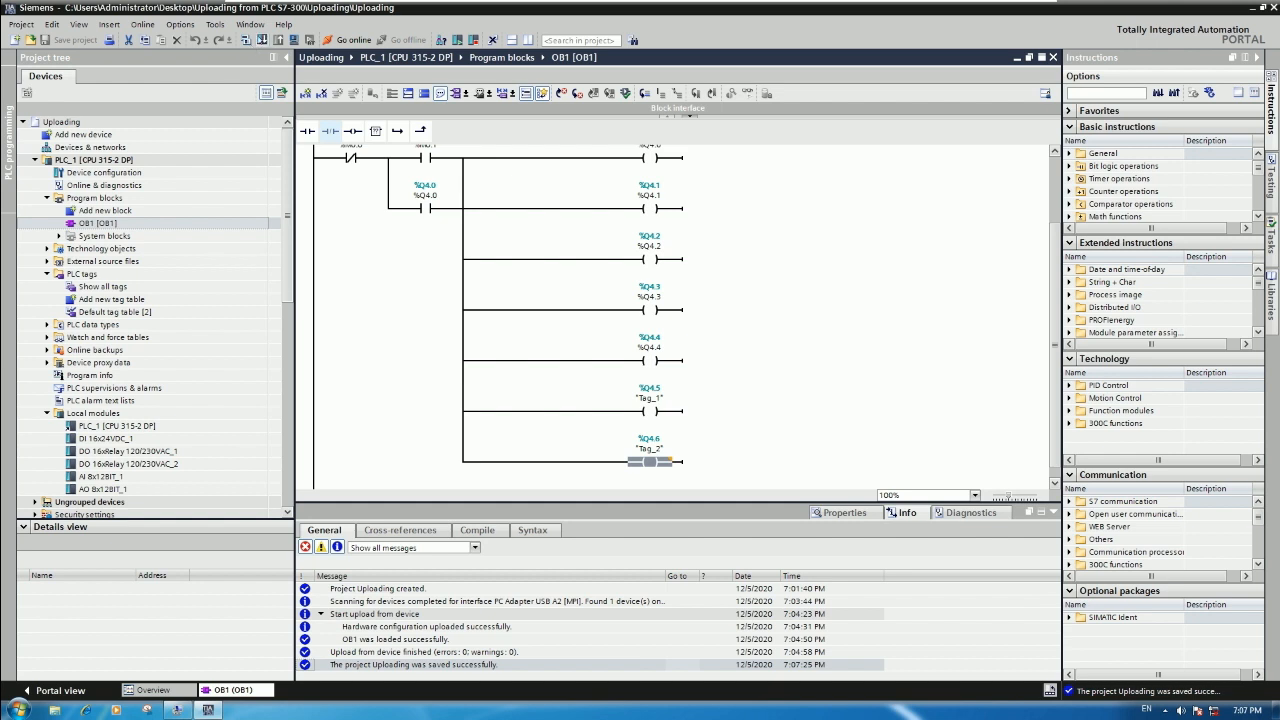
left_click(263, 41)
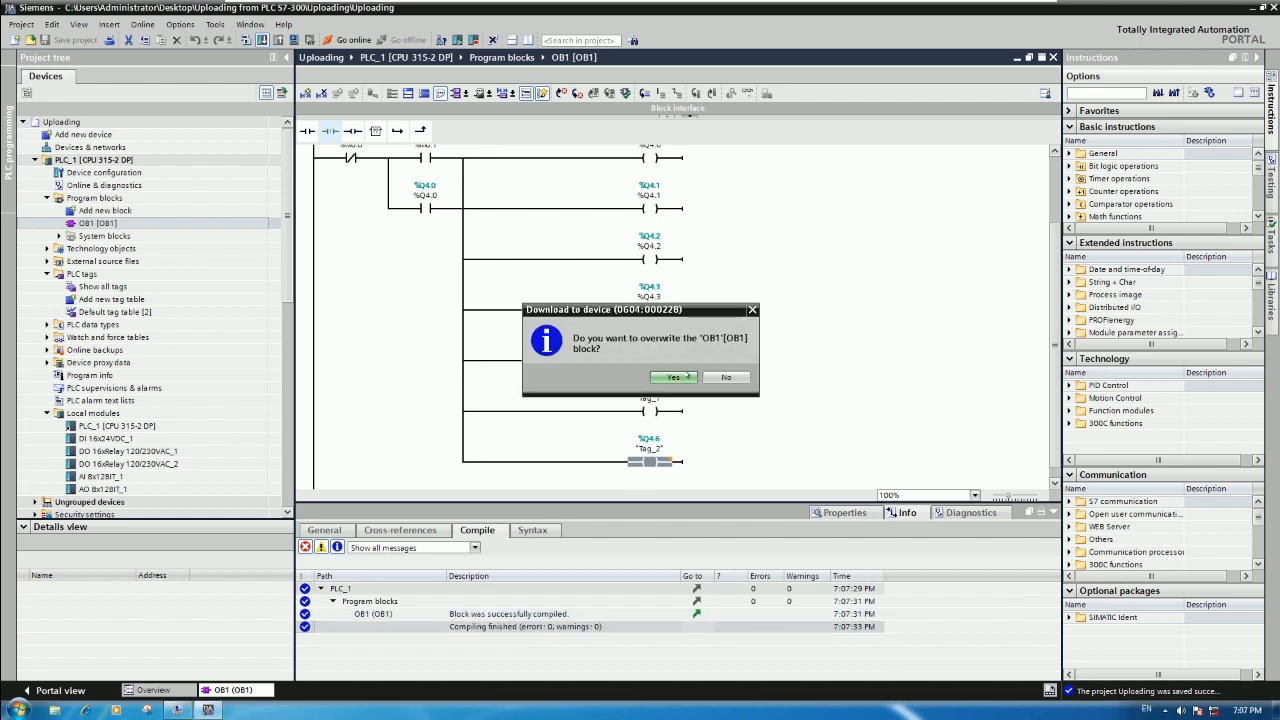
left_click(687, 377)
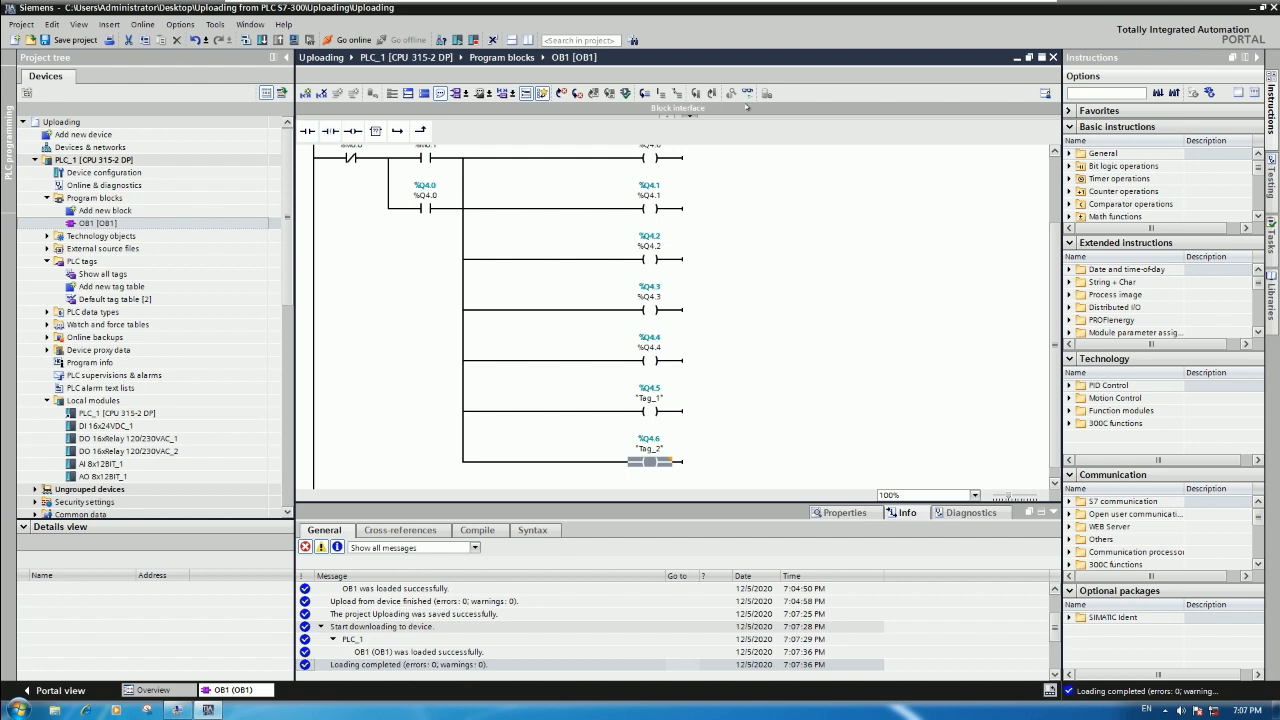
Turn on online monitoring of OB1 and switch the CPU to STOP mode and back to RUN mode.
left_click(745, 94)
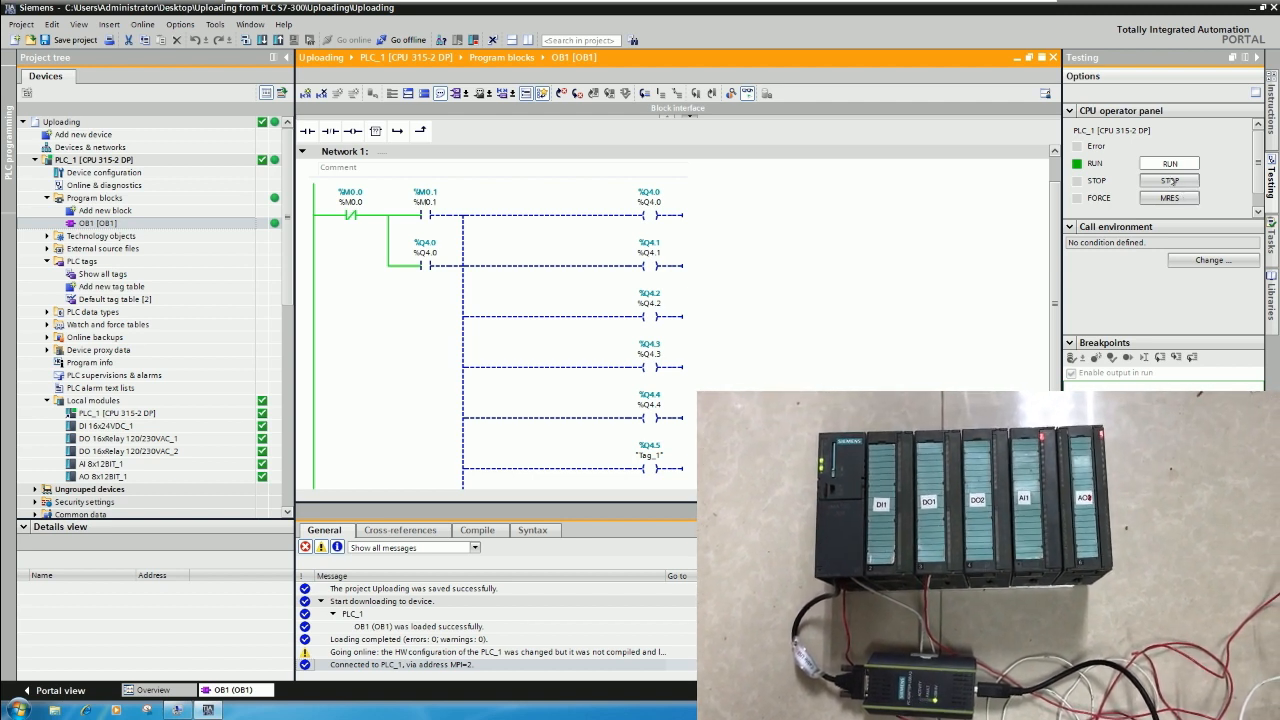
left_click(1170, 181)
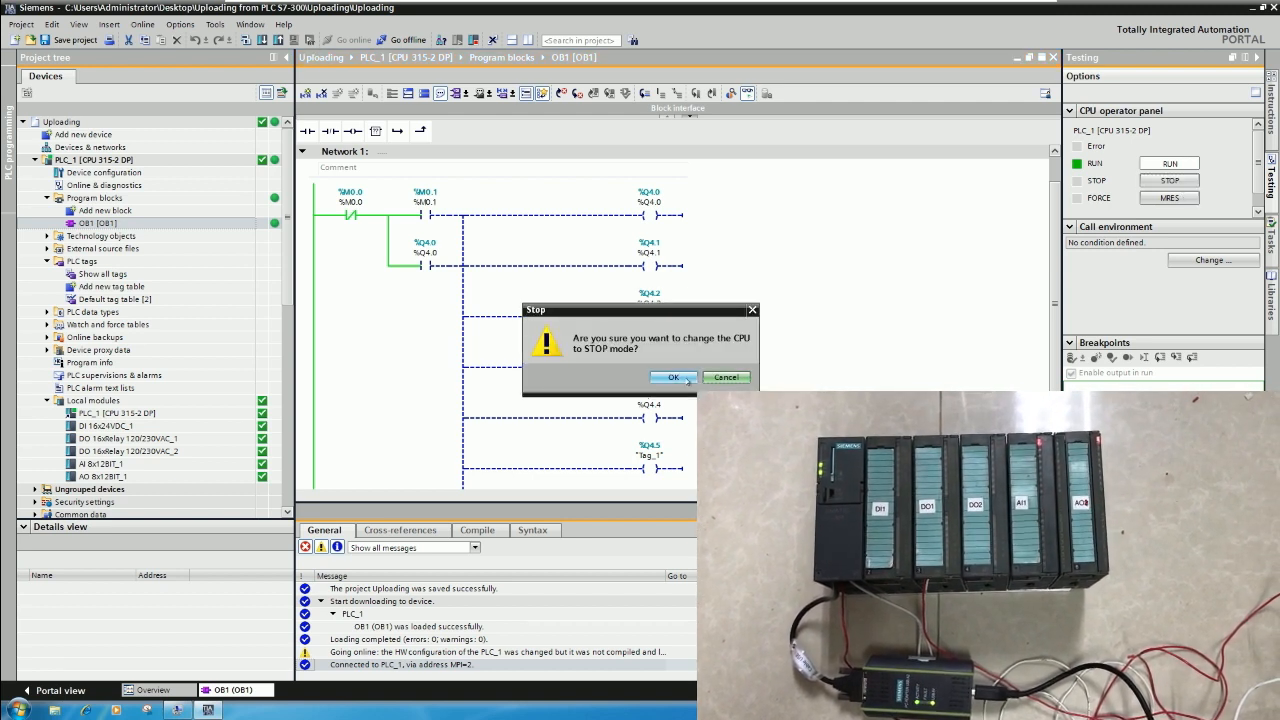
left_click(673, 377)
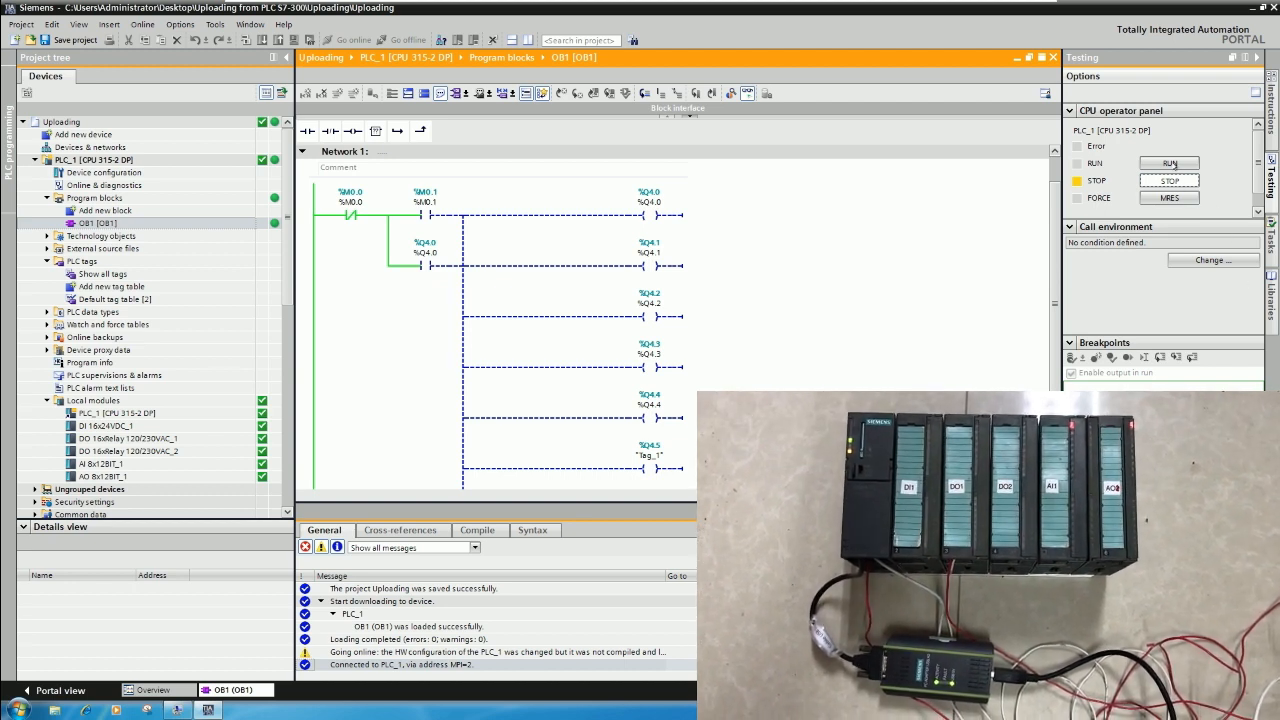
left_click(1170, 163)
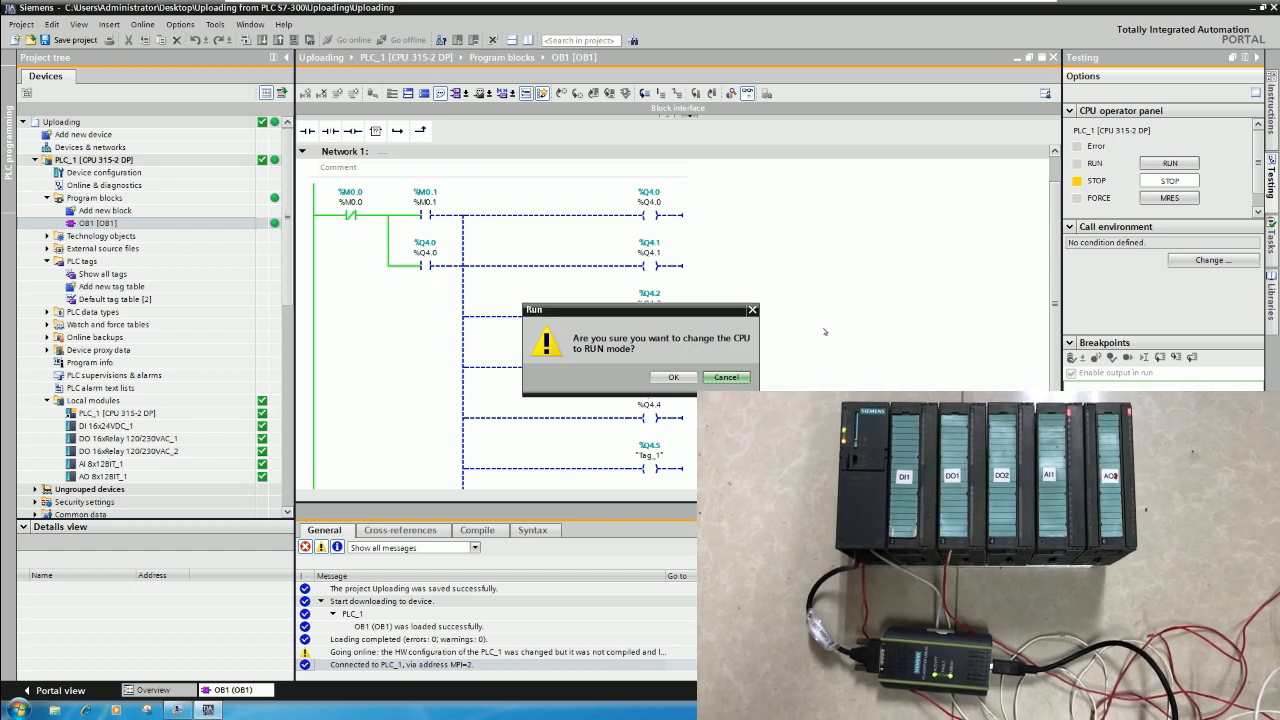
left_click(684, 378)
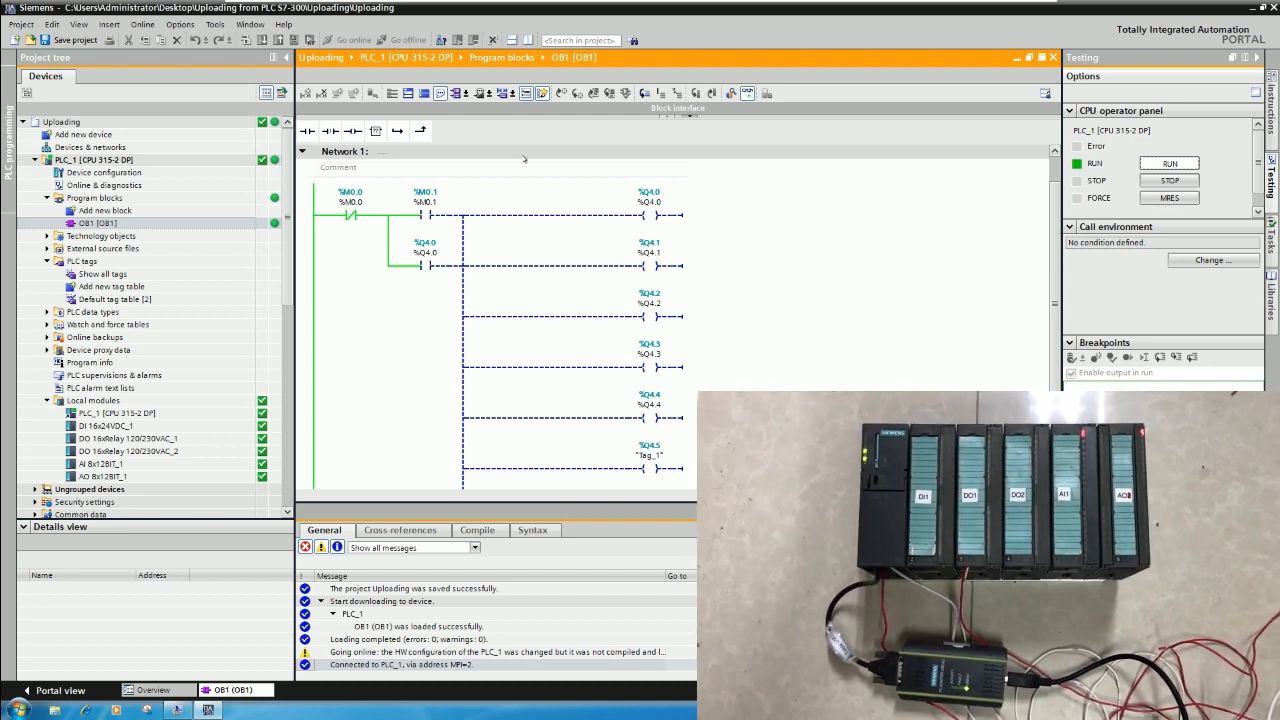
Test the latch by modifying contact M0.1 to 1 and back to 0.
left_click(428, 215)
right_click(431, 214)
mouse_move(522, 219)
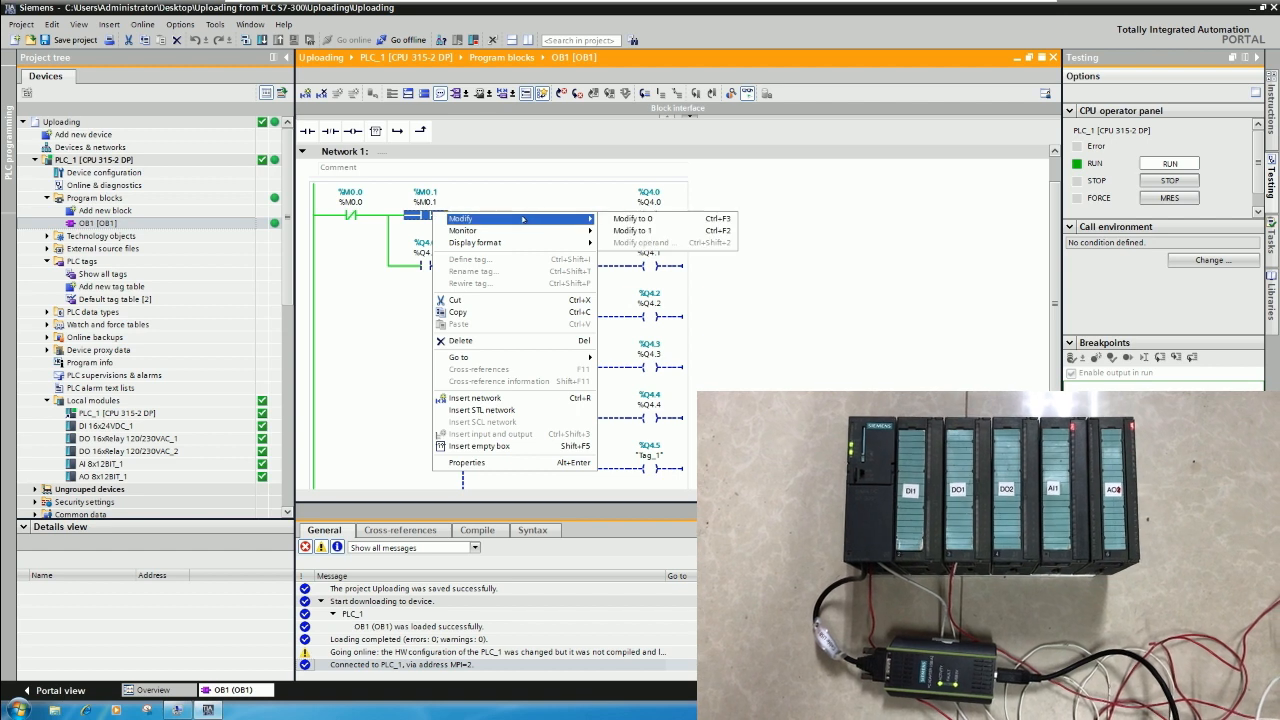
left_click(645, 230)
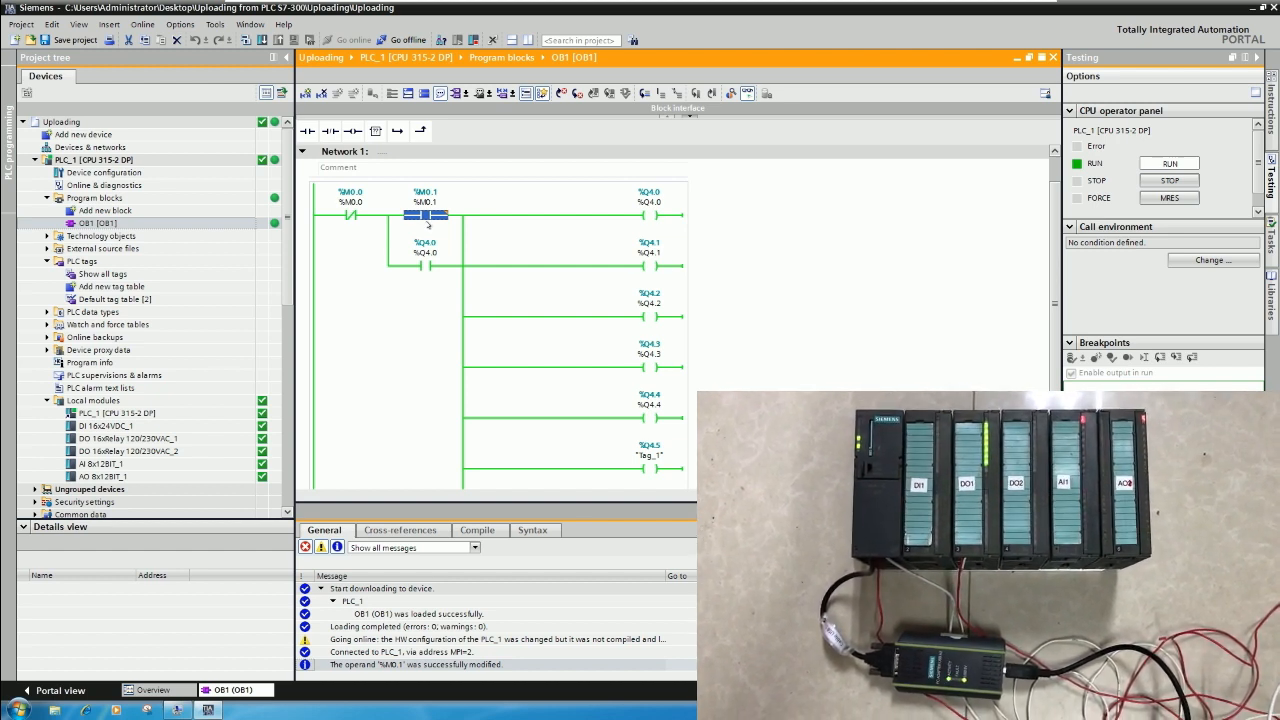
right_click(428, 216)
mouse_move(455, 221)
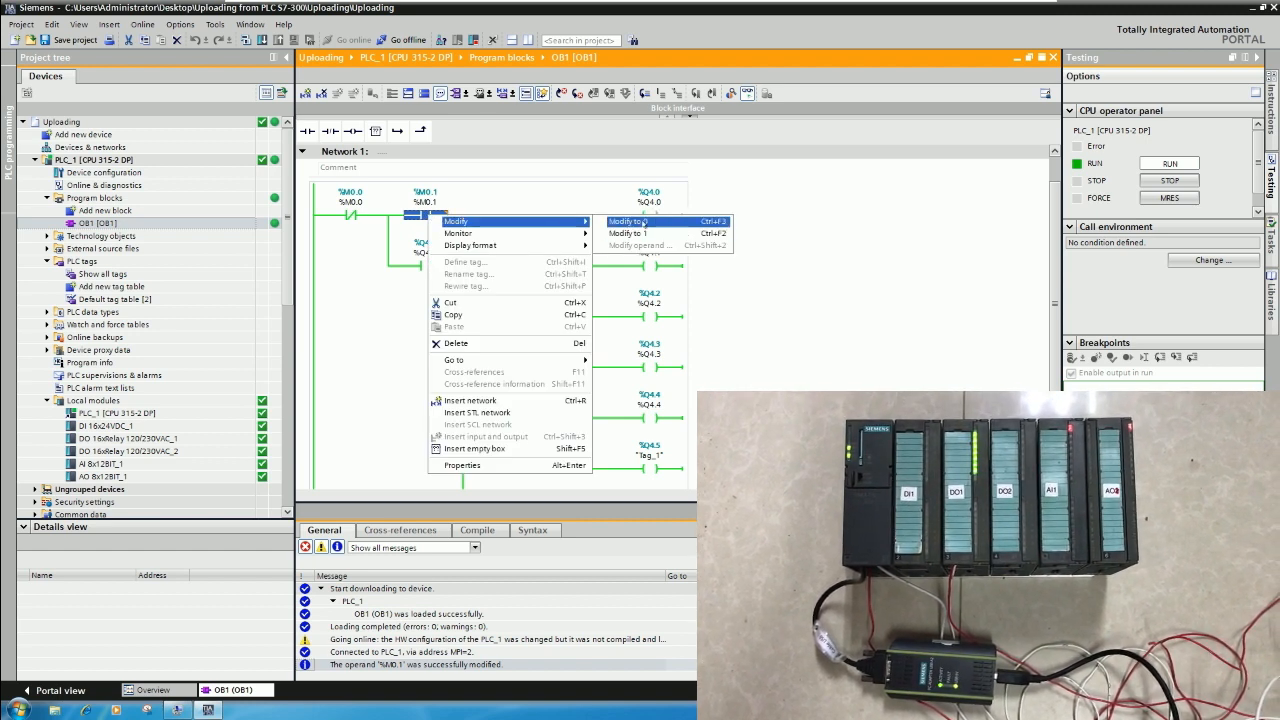
left_click(628, 233)
Break the latch by modifying contact M0.0 to 1, reset it to 0, and check the output coils of Network 1.
right_click(352, 215)
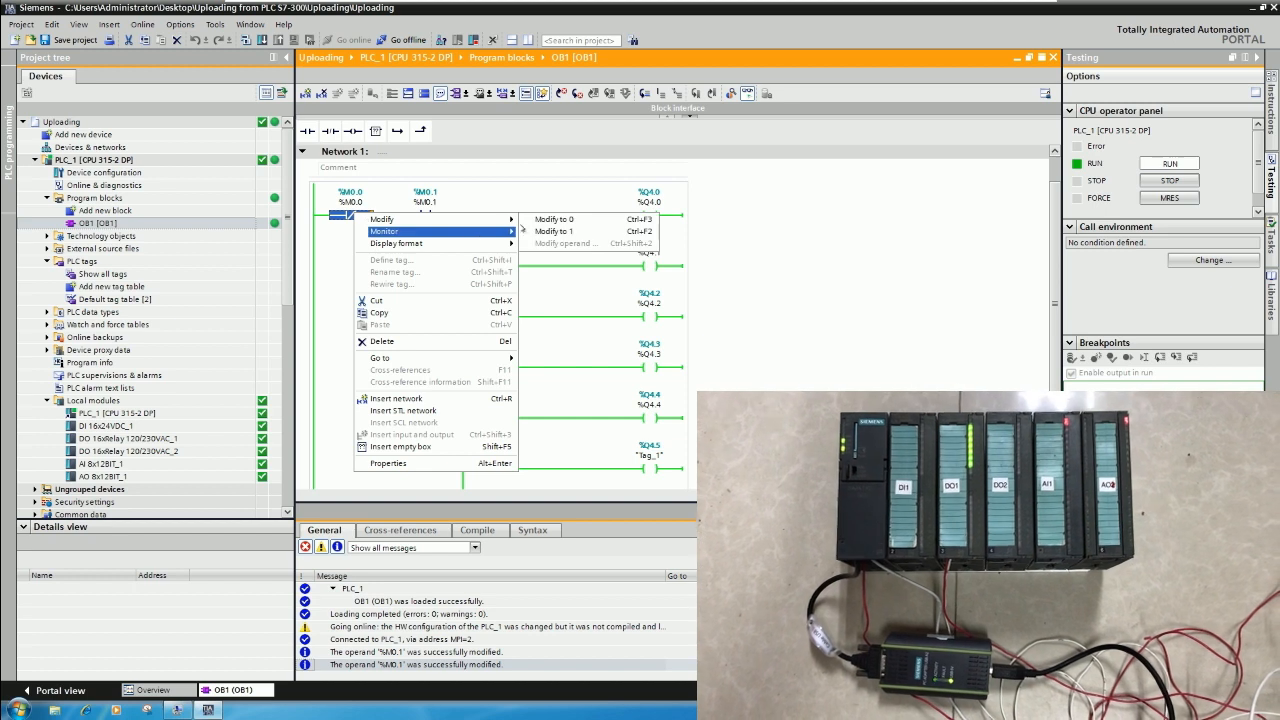
mouse_move(440, 231)
mouse_move(480, 219)
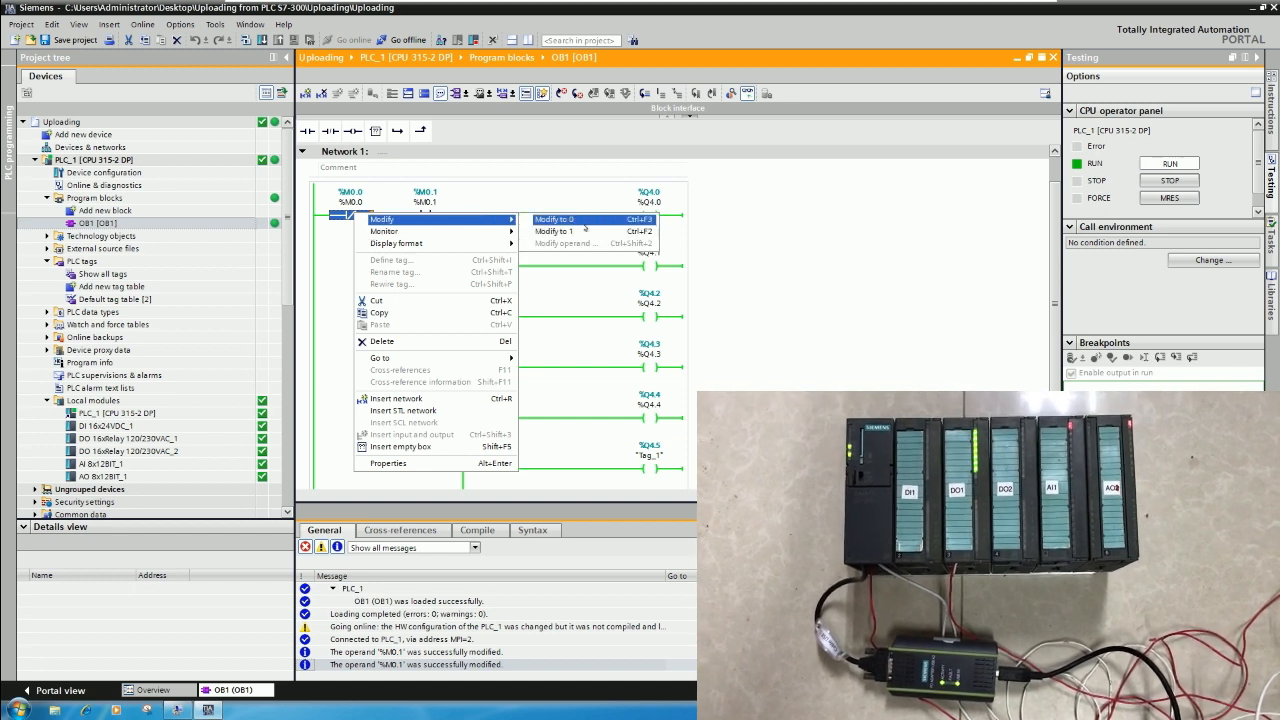
left_click(576, 232)
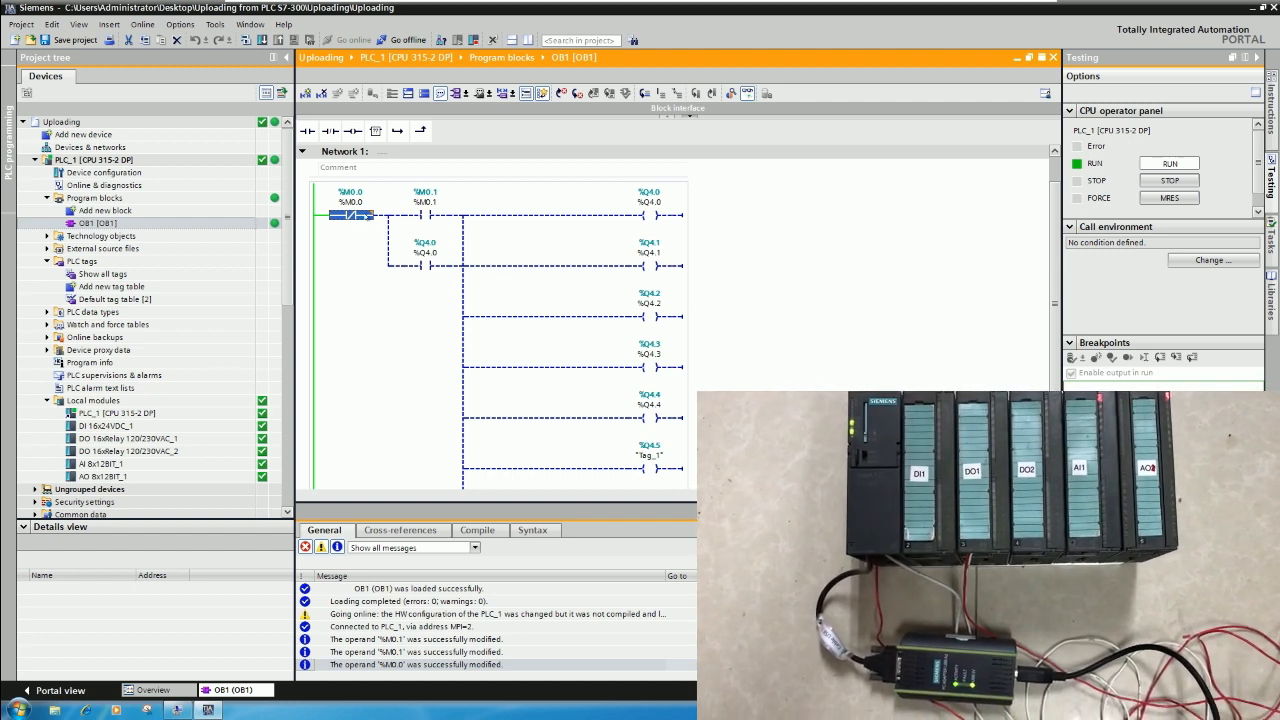
right_click(352, 214)
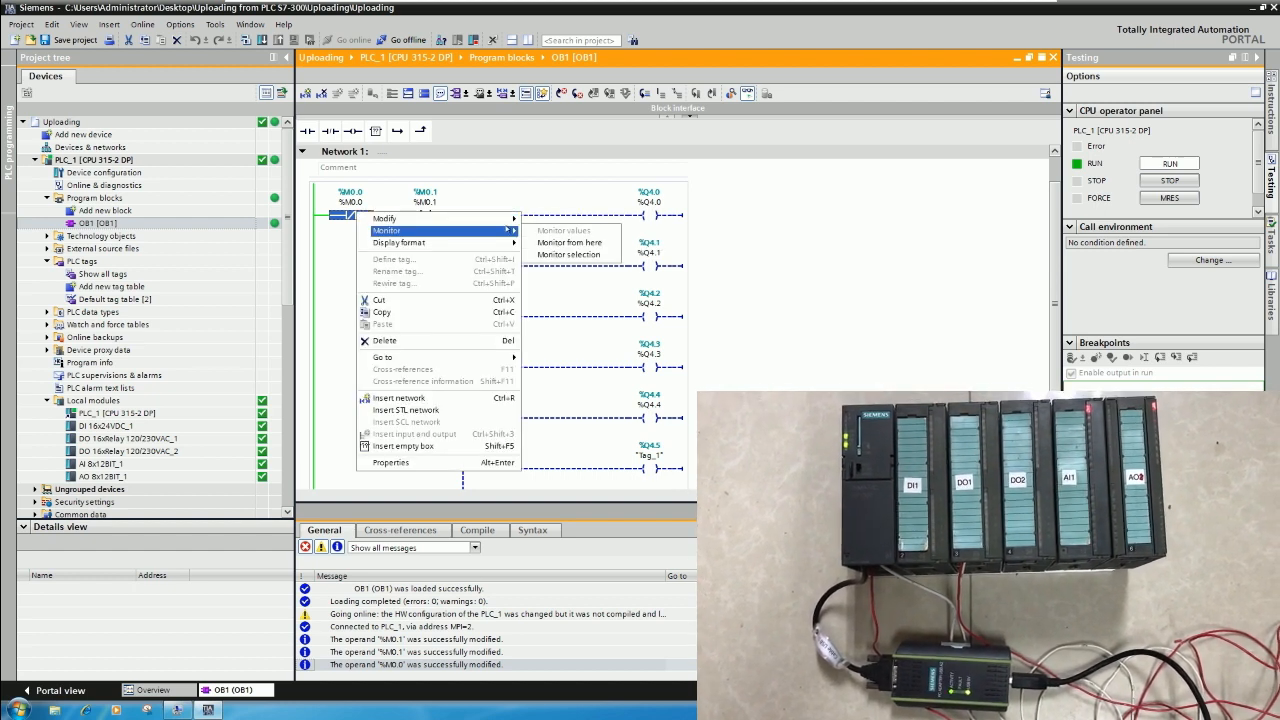
mouse_move(510, 219)
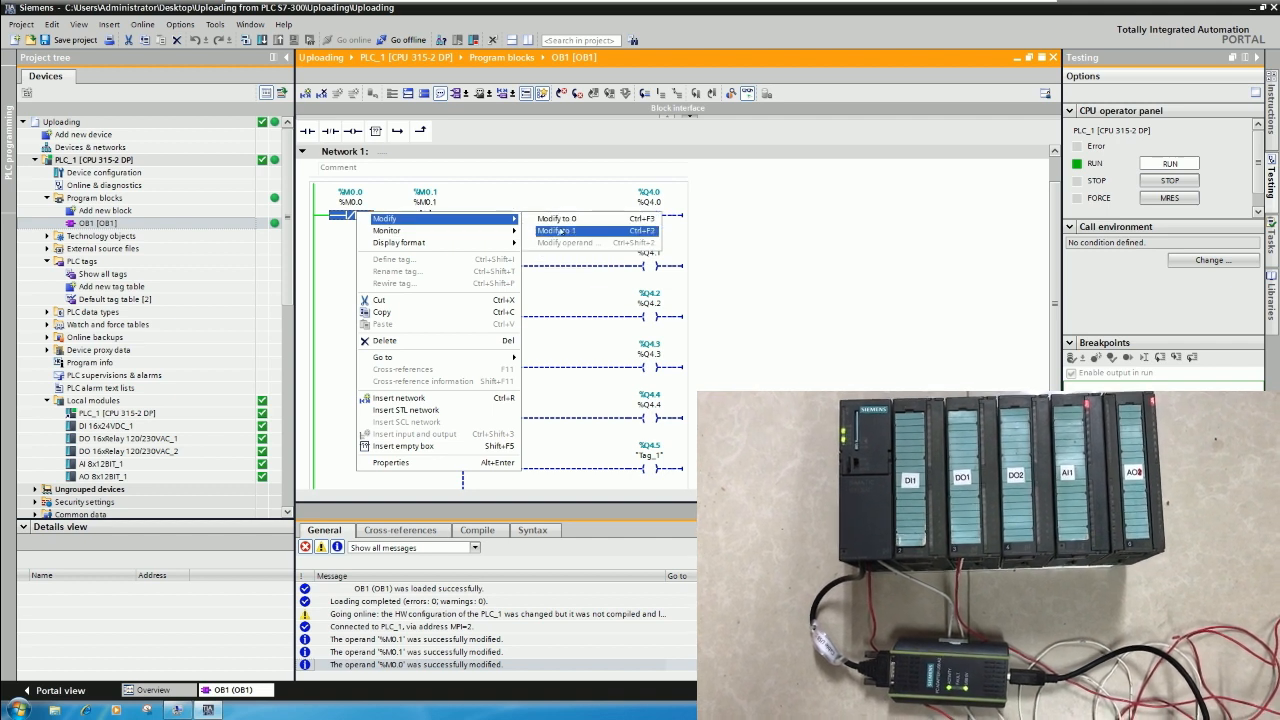
left_click(558, 231)
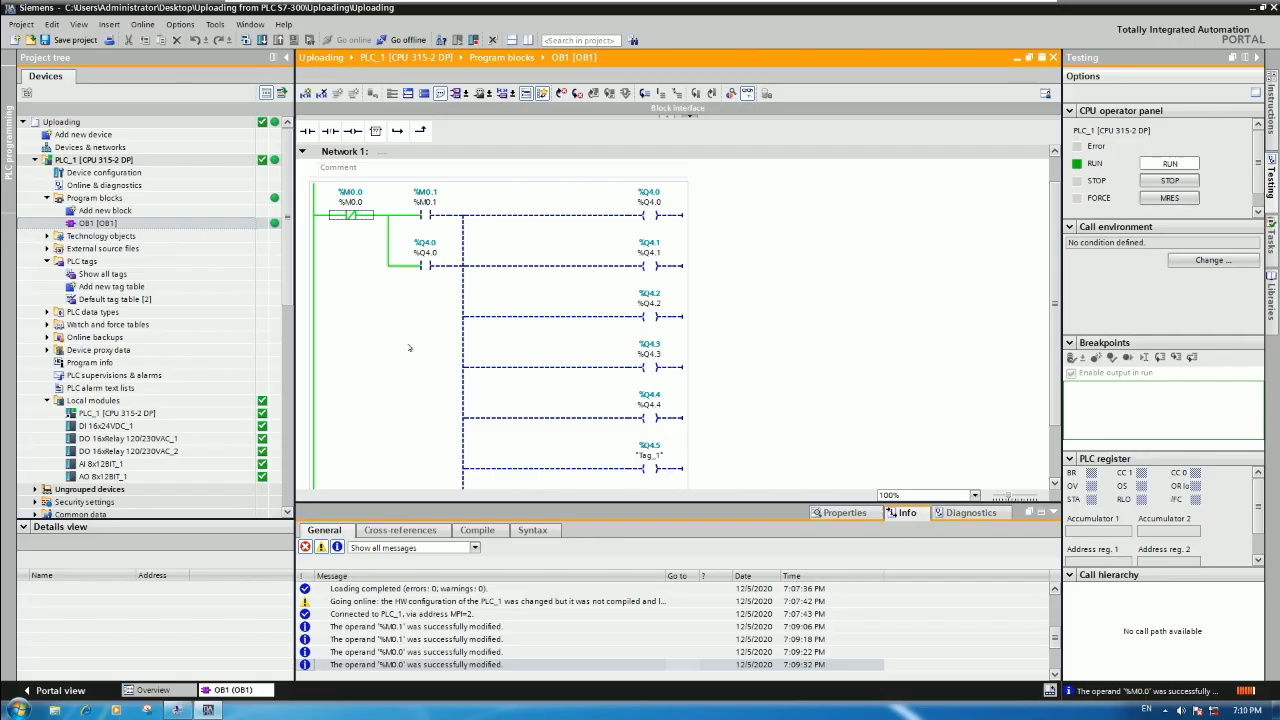
scroll(407, 352, "down", 1)
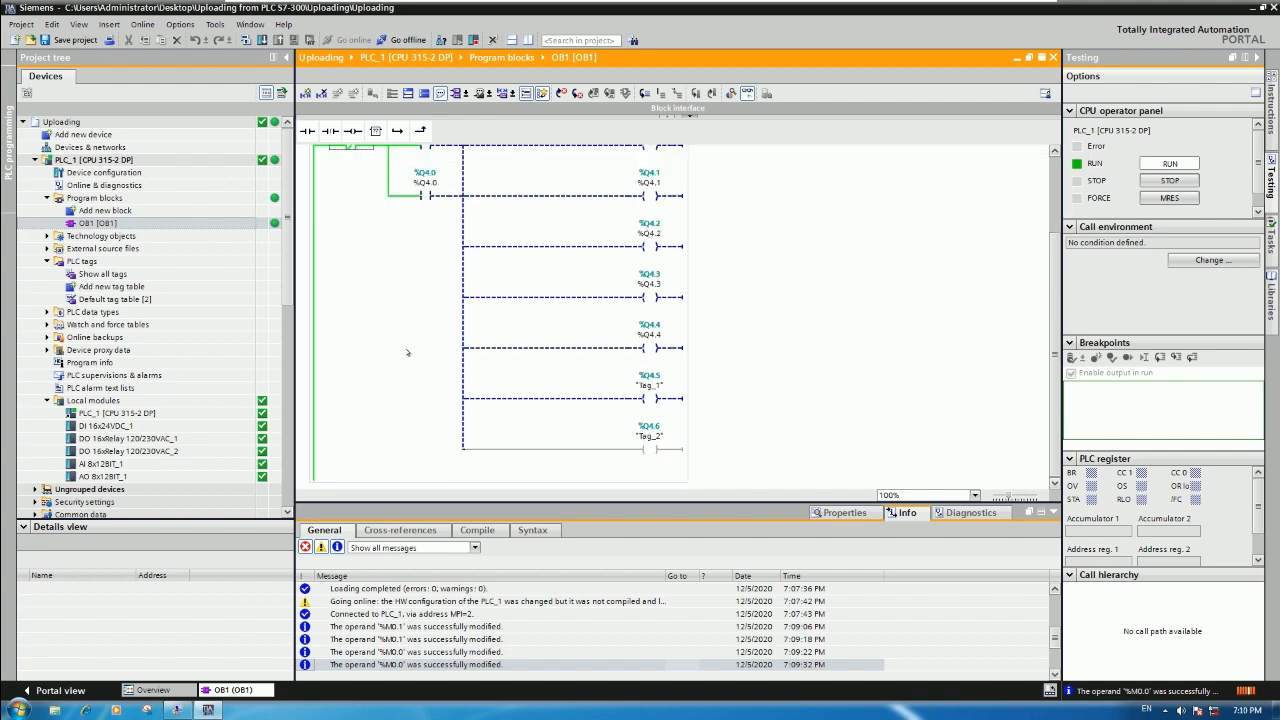
scroll(407, 352, "up", 1)
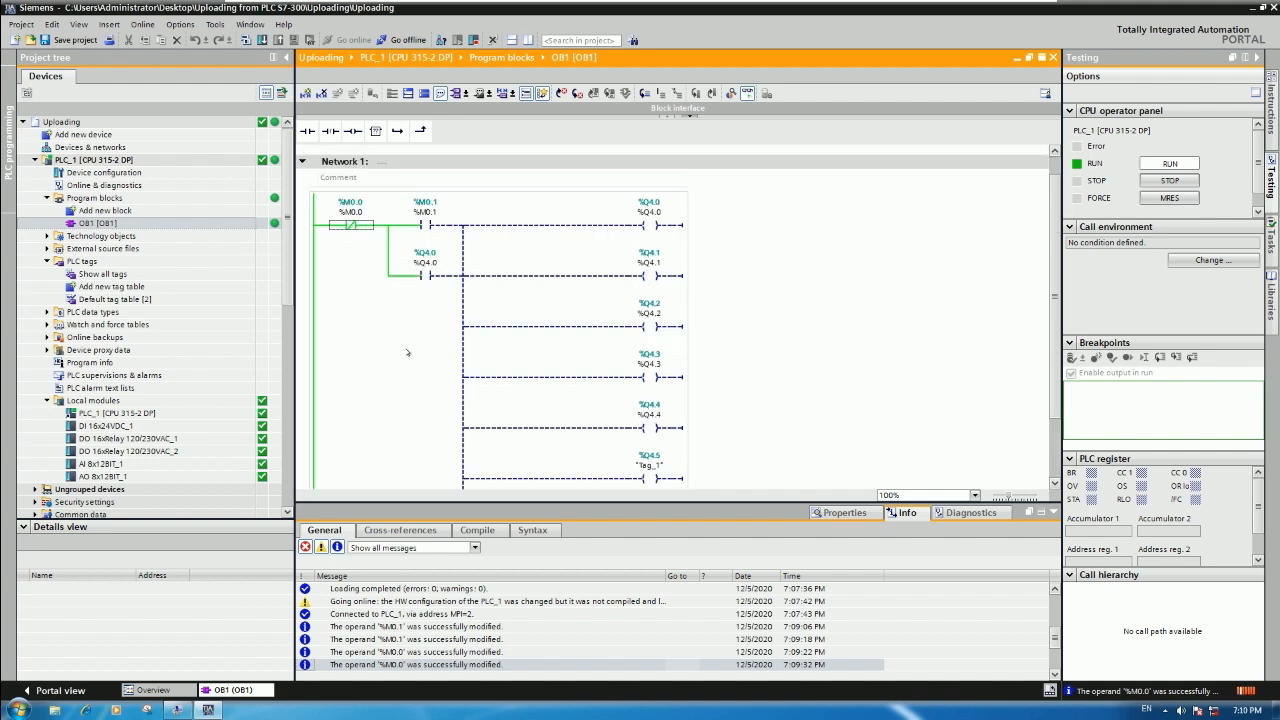
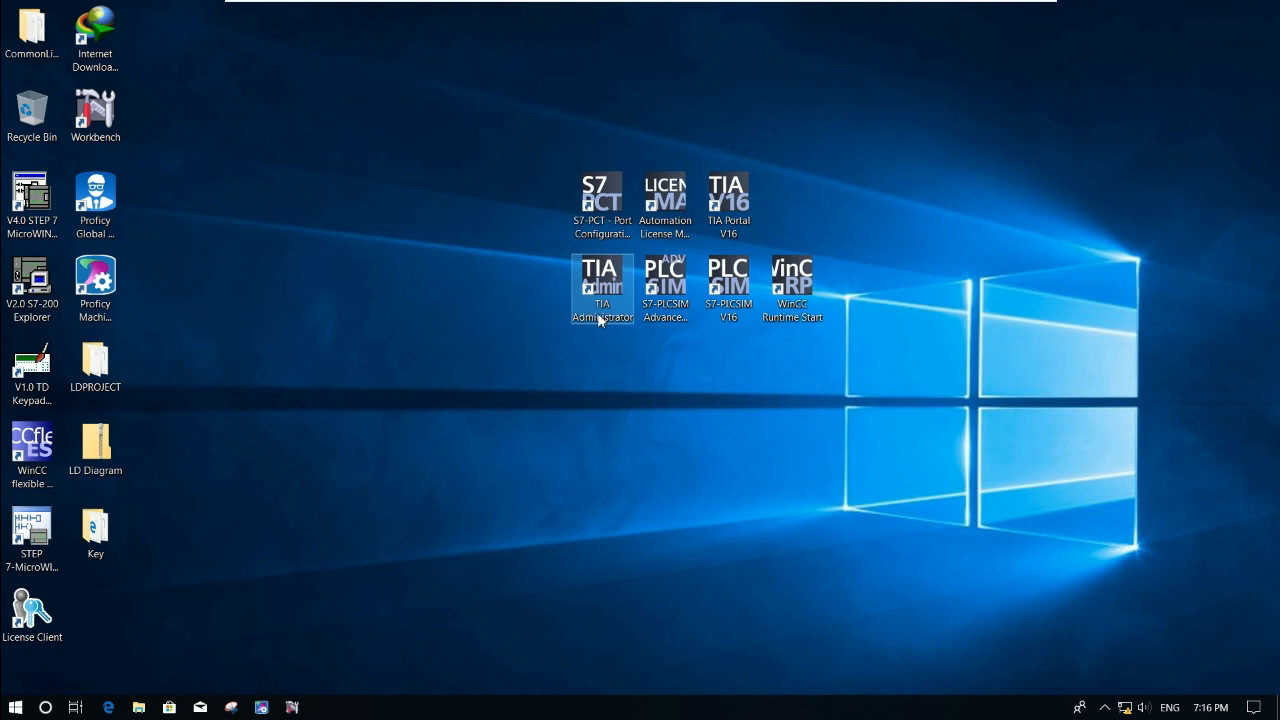
left_click(667, 300)
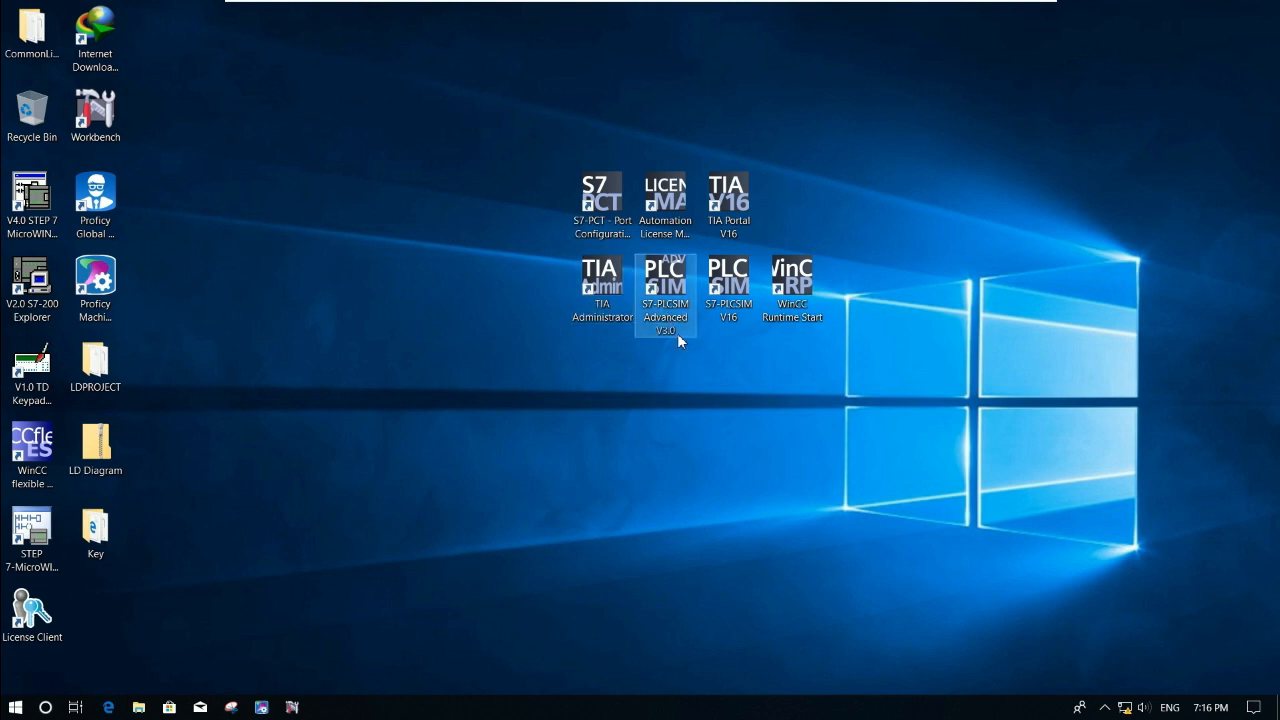
left_click(729, 322)
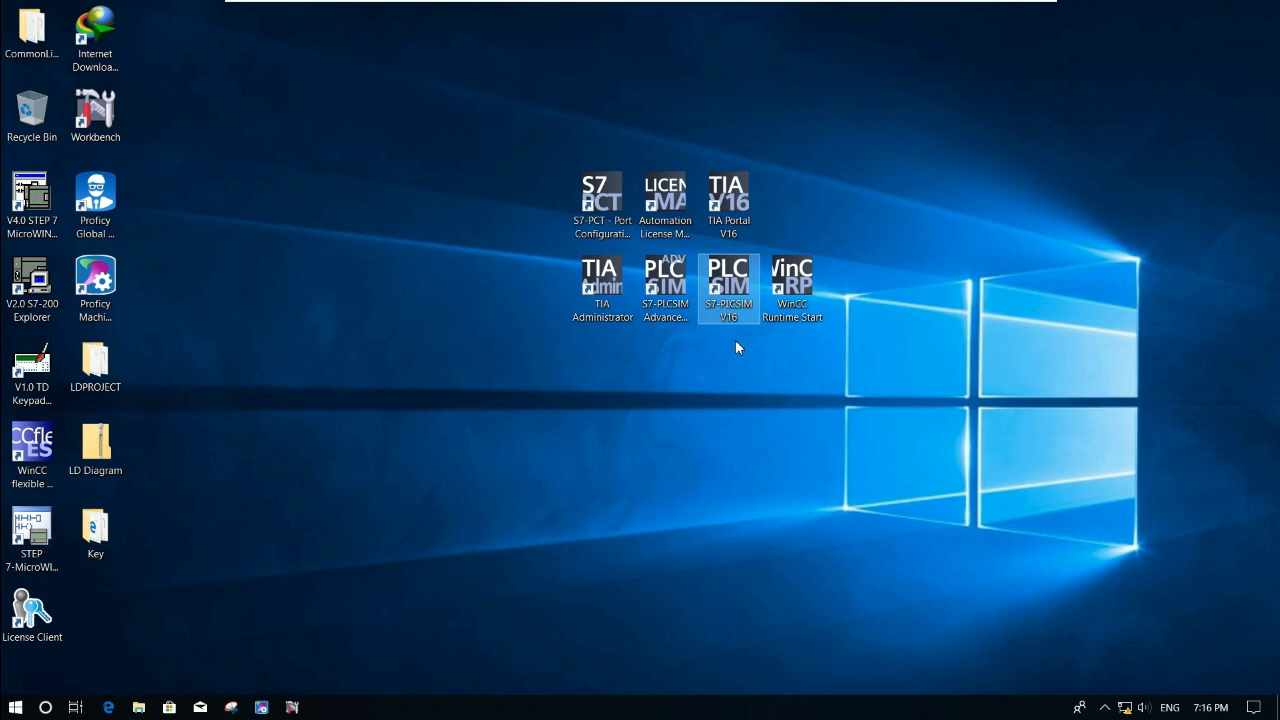
left_click(785, 318)
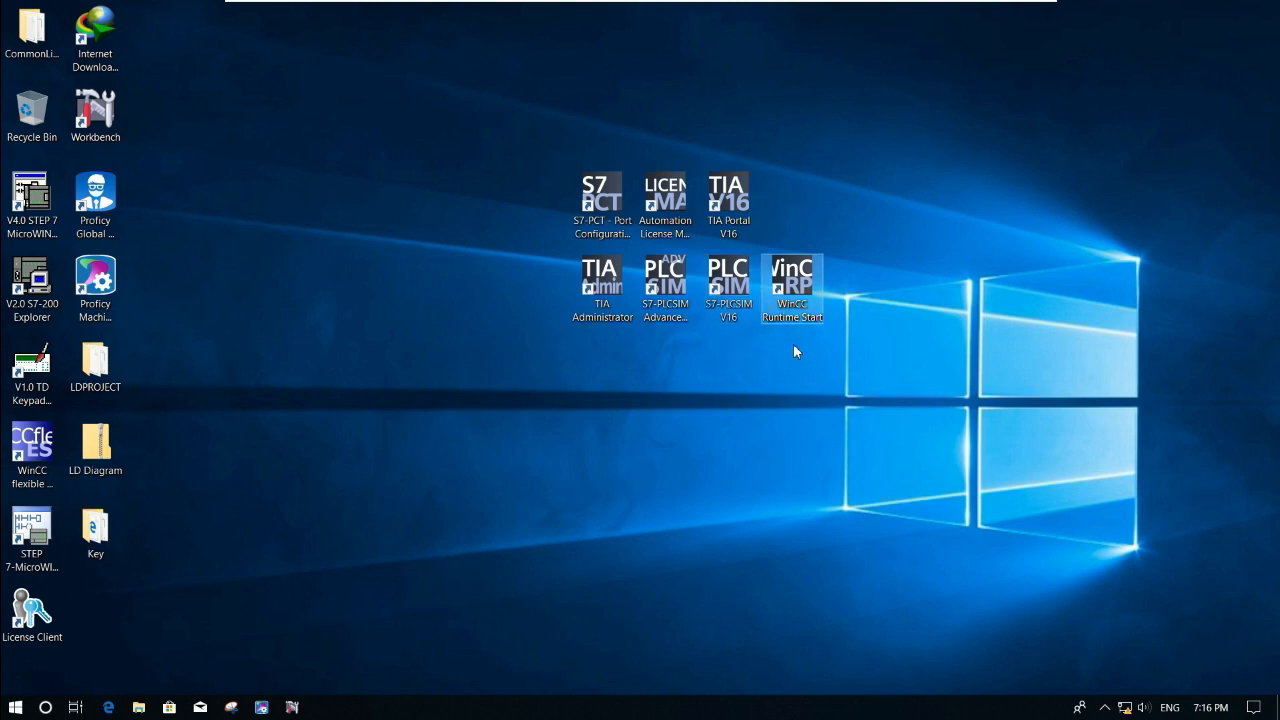
left_click(599, 240)
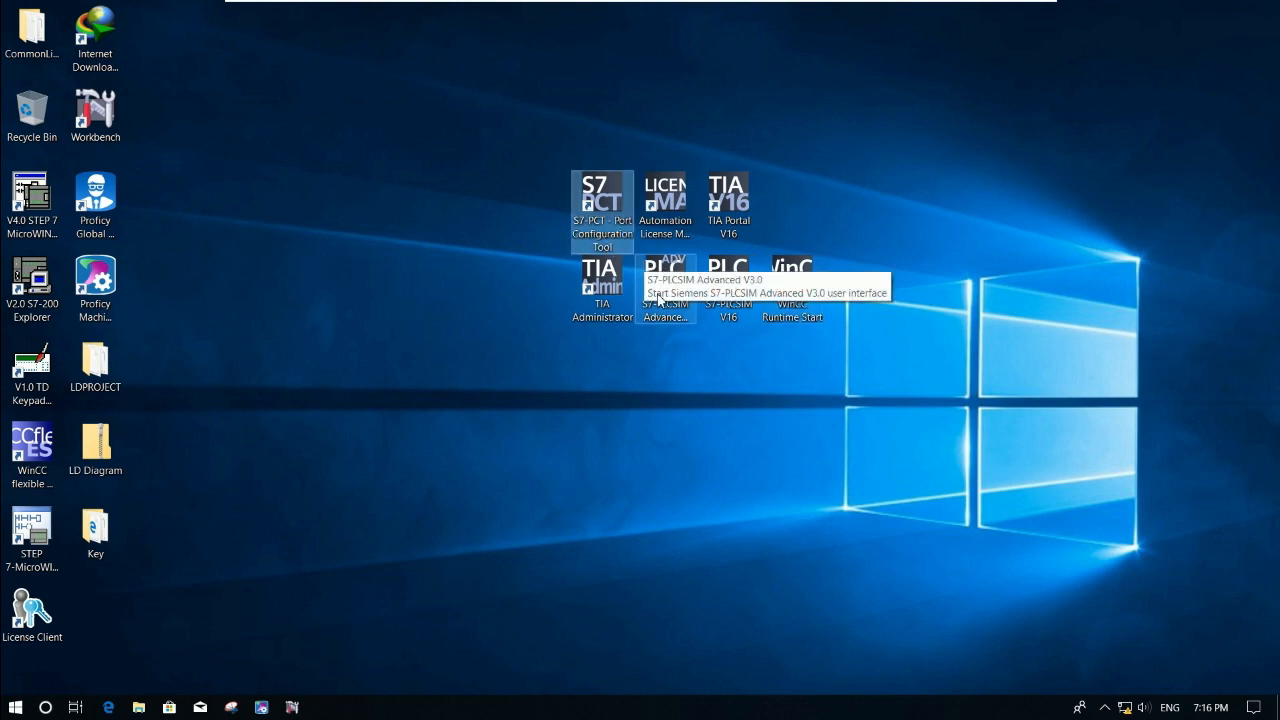
left_click(686, 235)
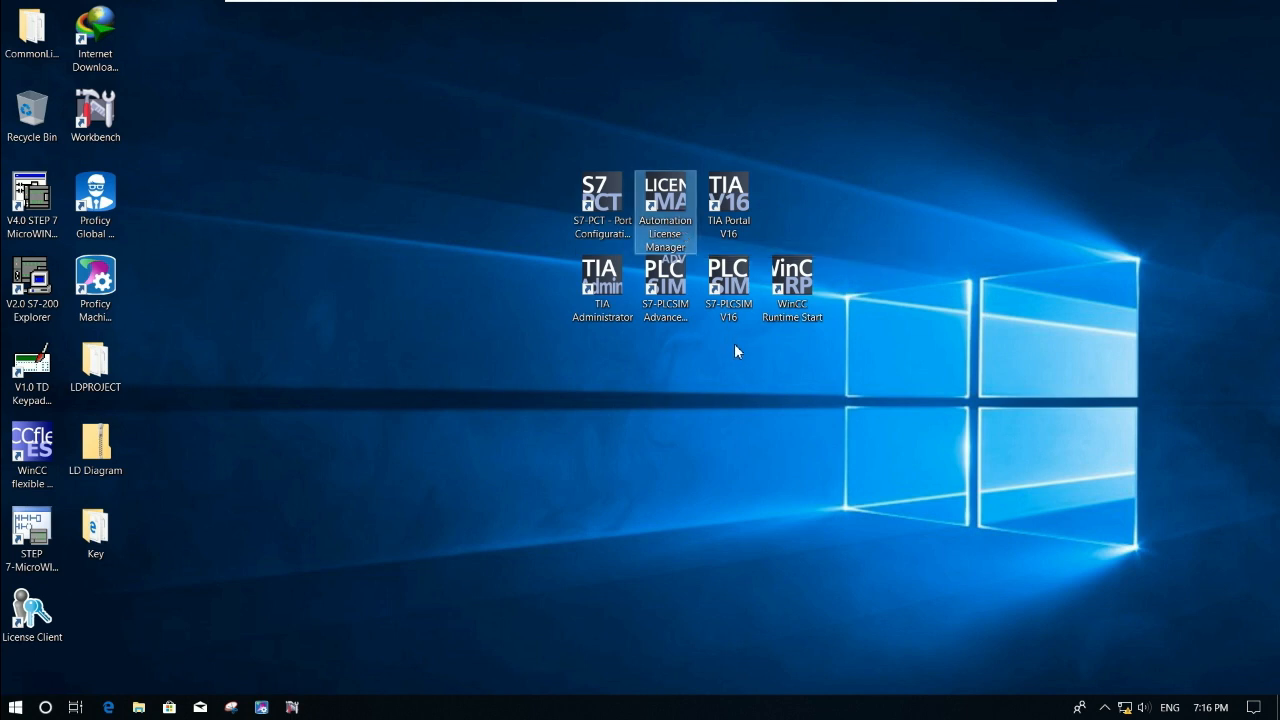
left_click(740, 240)
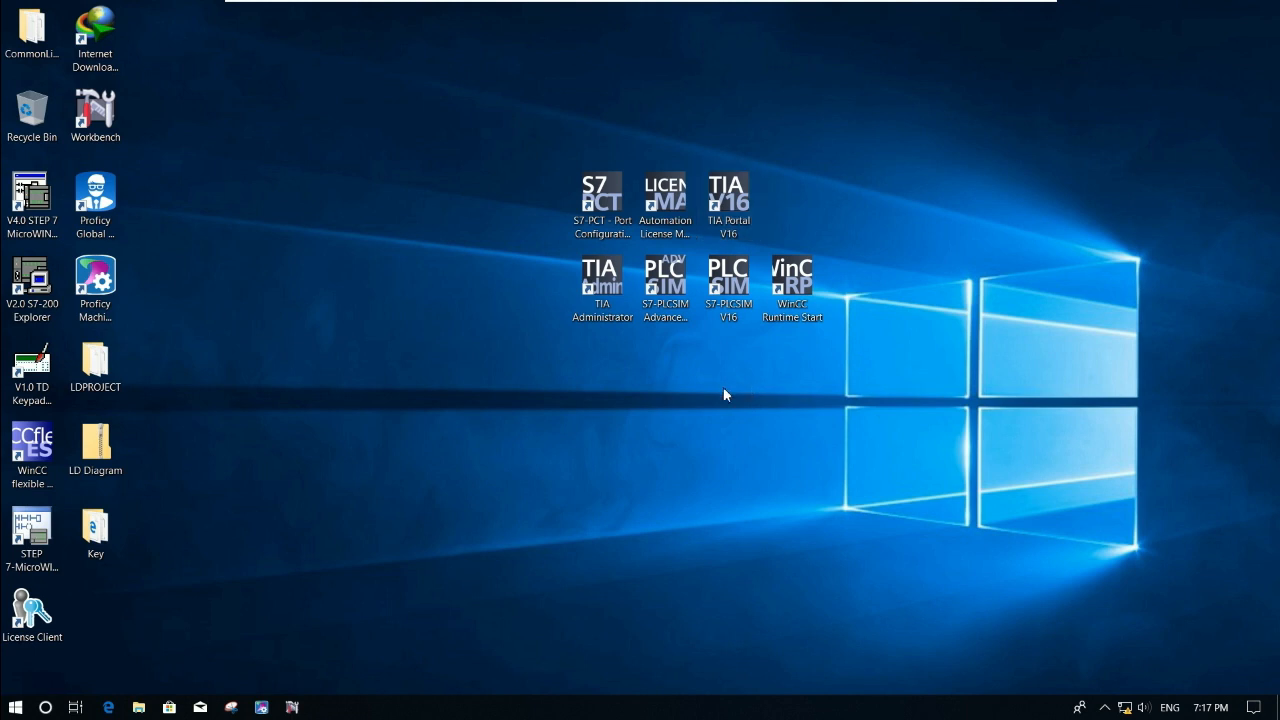
Start TIA Portal V16 and begin a new project named SIMULATION SCREEN.
double_click(726, 205)
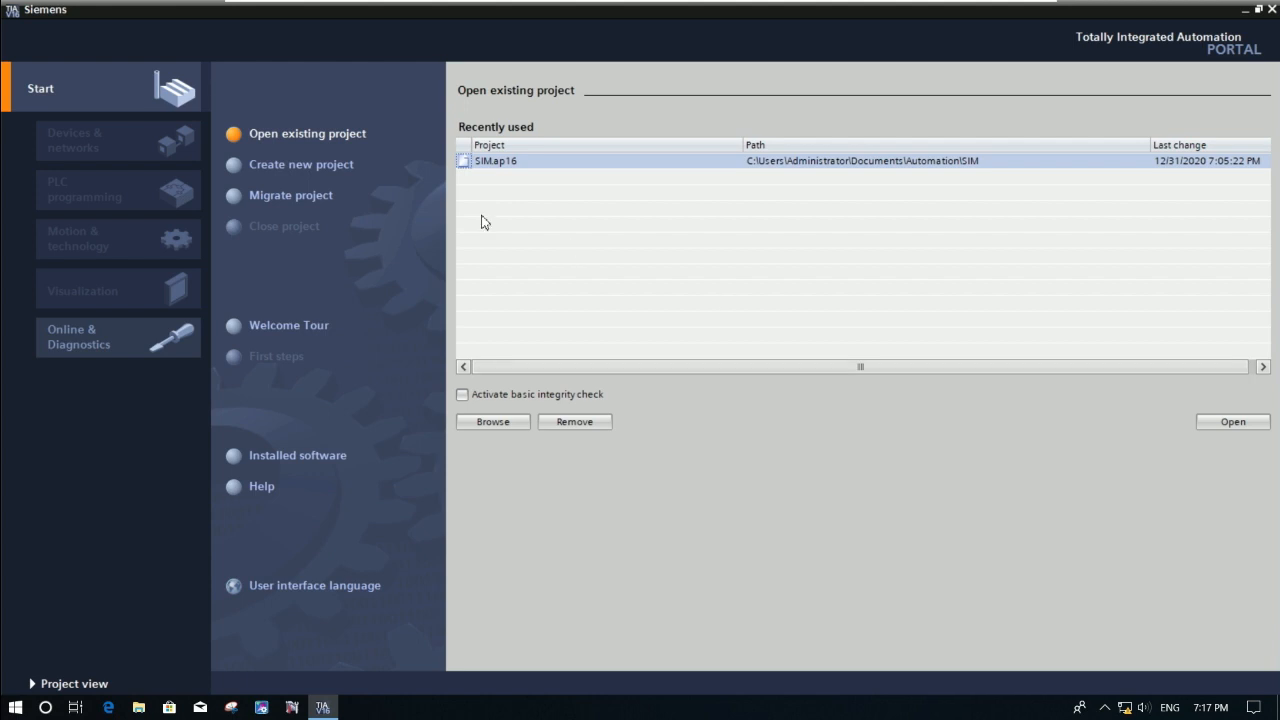
left_click(295, 168)
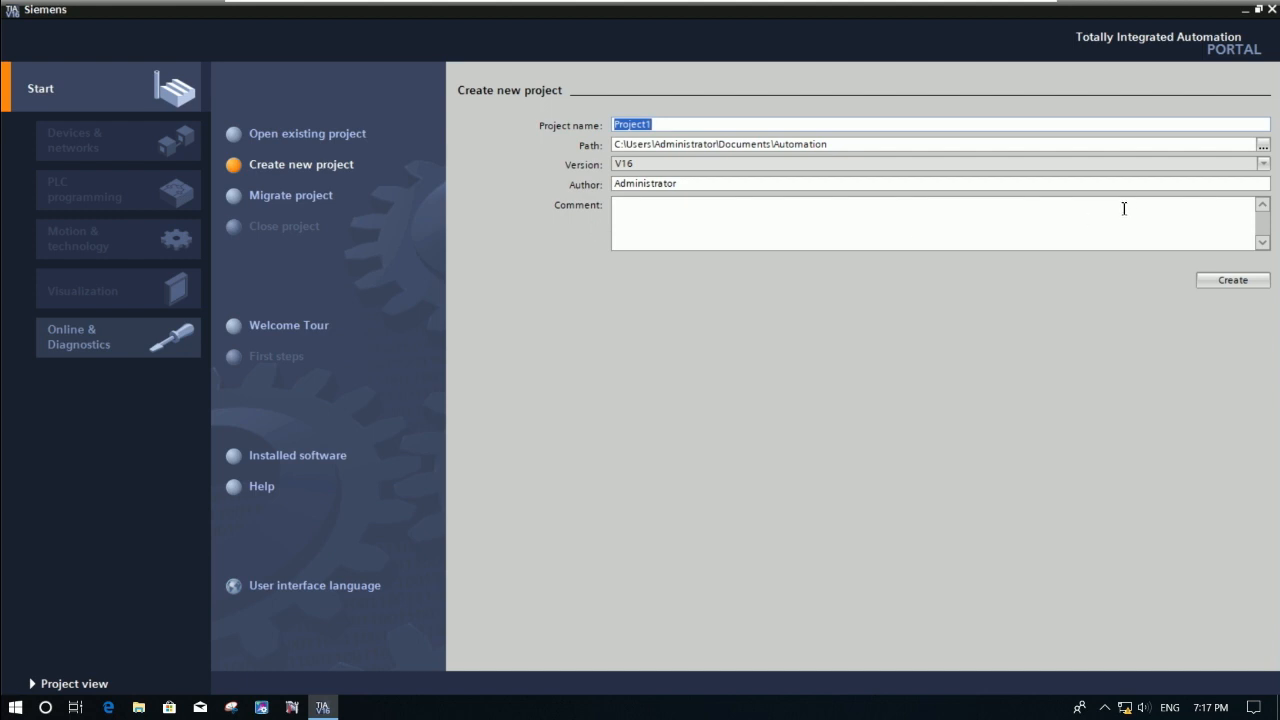
type("SUB")
key("BackSpace")
key("BackSpace")
type("IMULATION")
type(" SCREEN")
Make a folder named SIMULATION TIA on the Desktop and set it as the new project's path.
left_click(1263, 144)
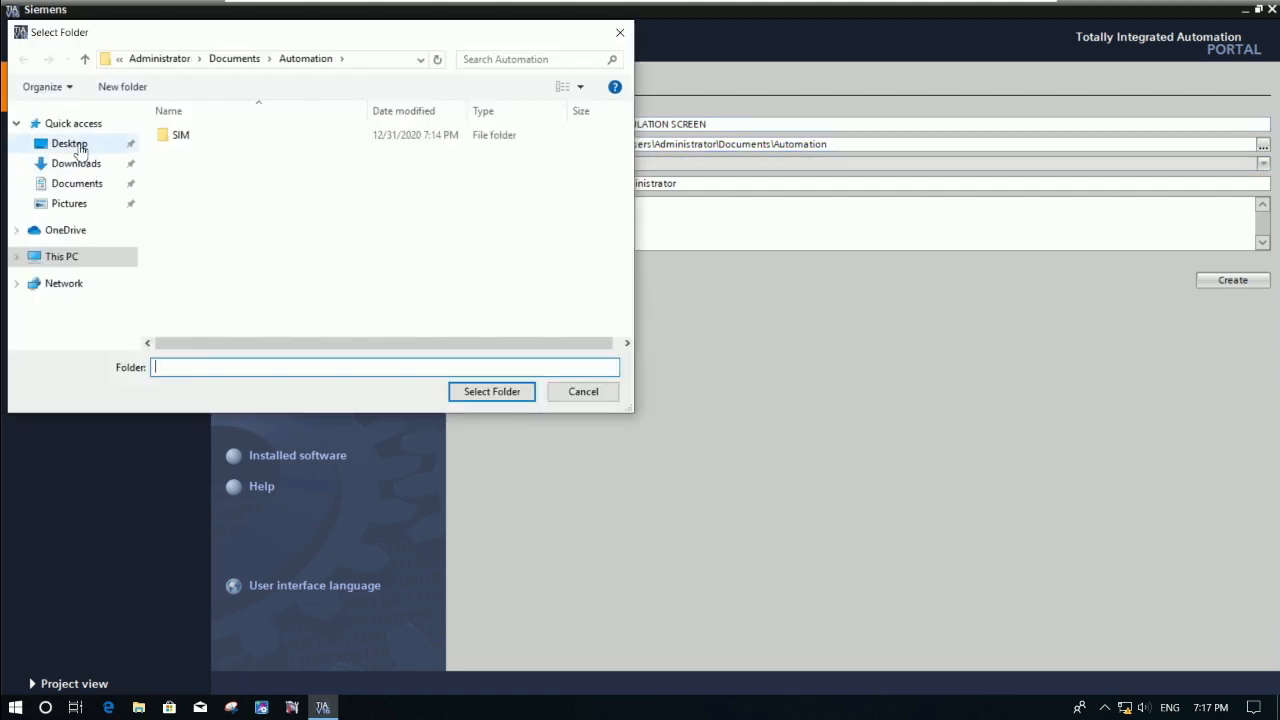
left_click(79, 146)
right_click(220, 214)
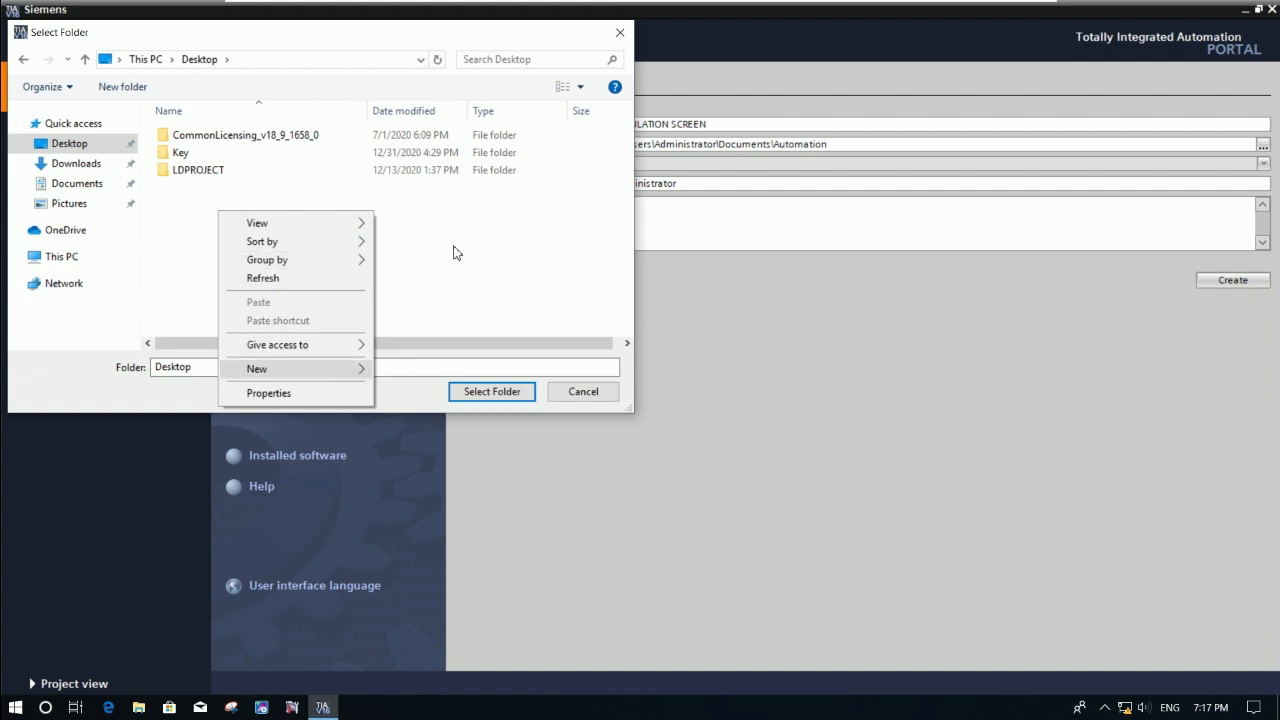
mouse_move(333, 370)
left_click(412, 297)
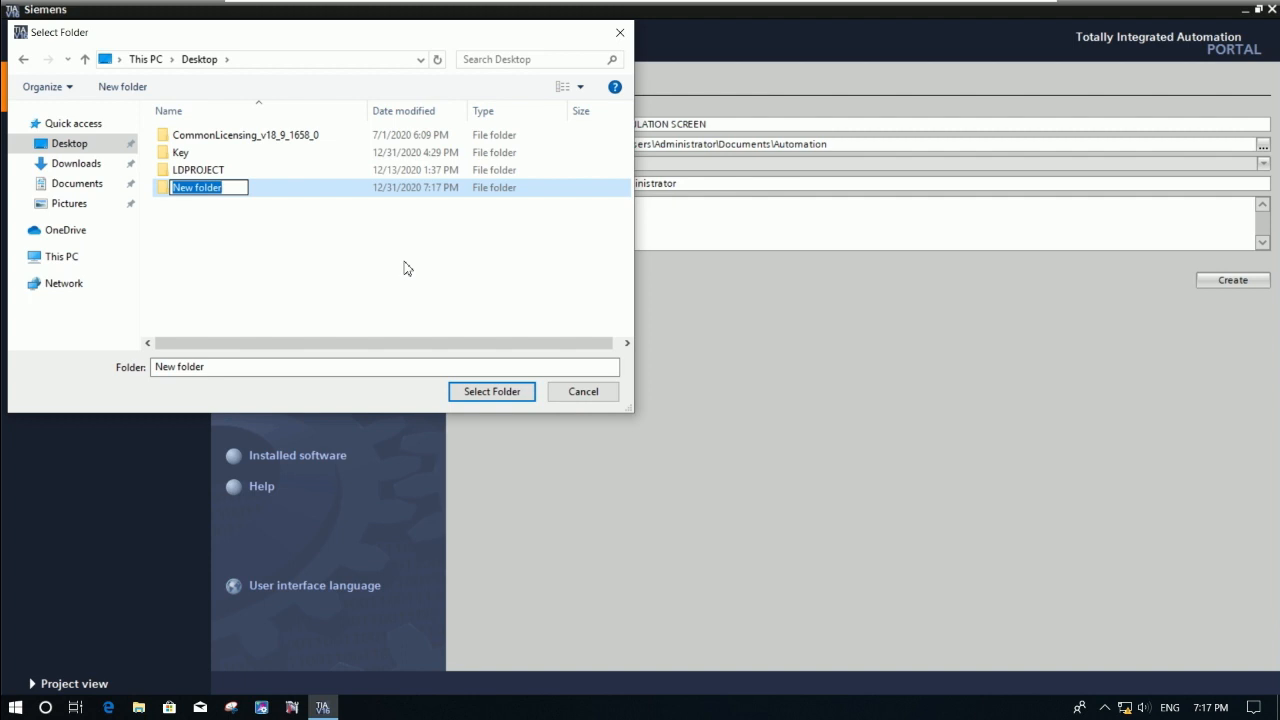
type("SIMULATION TIA")
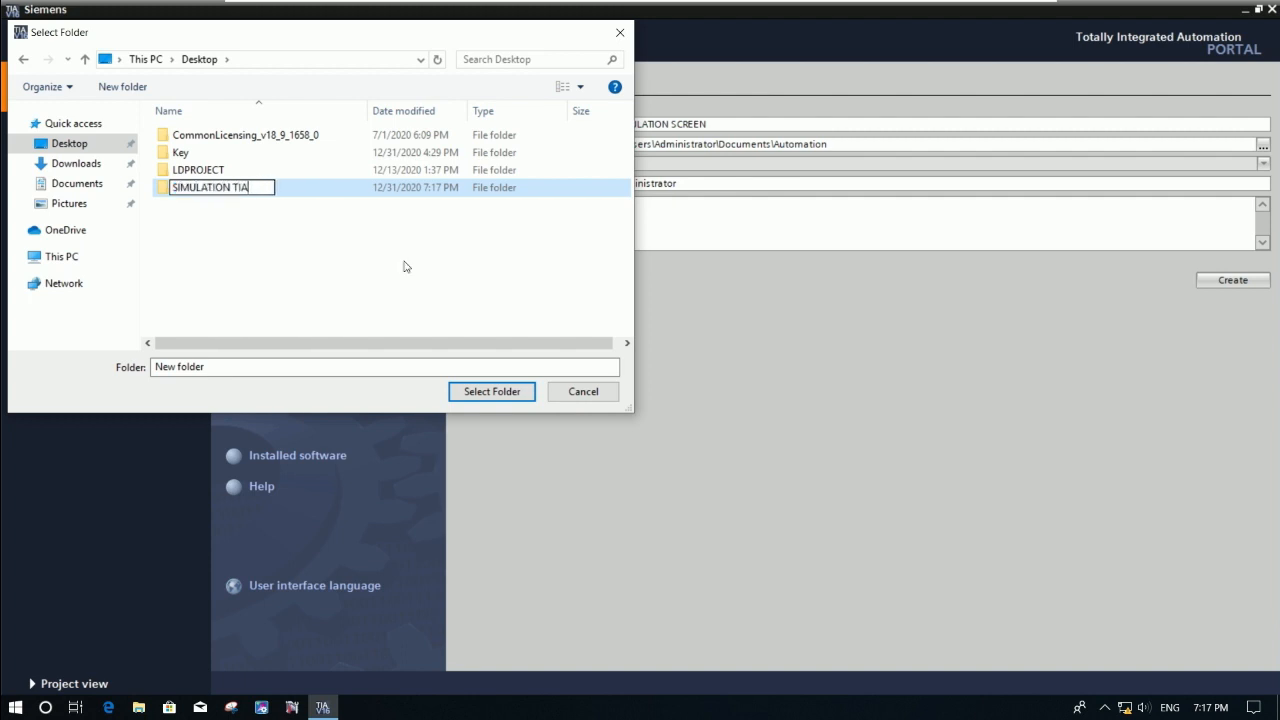
key("Return")
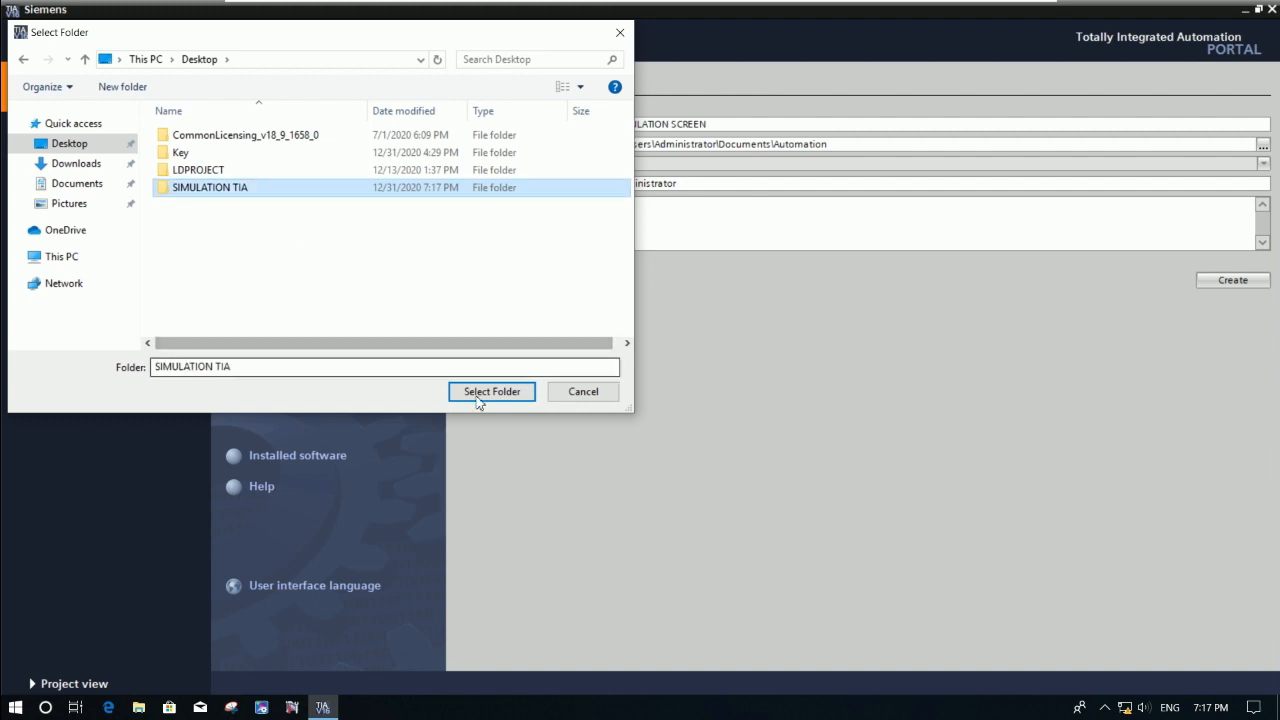
left_click(480, 396)
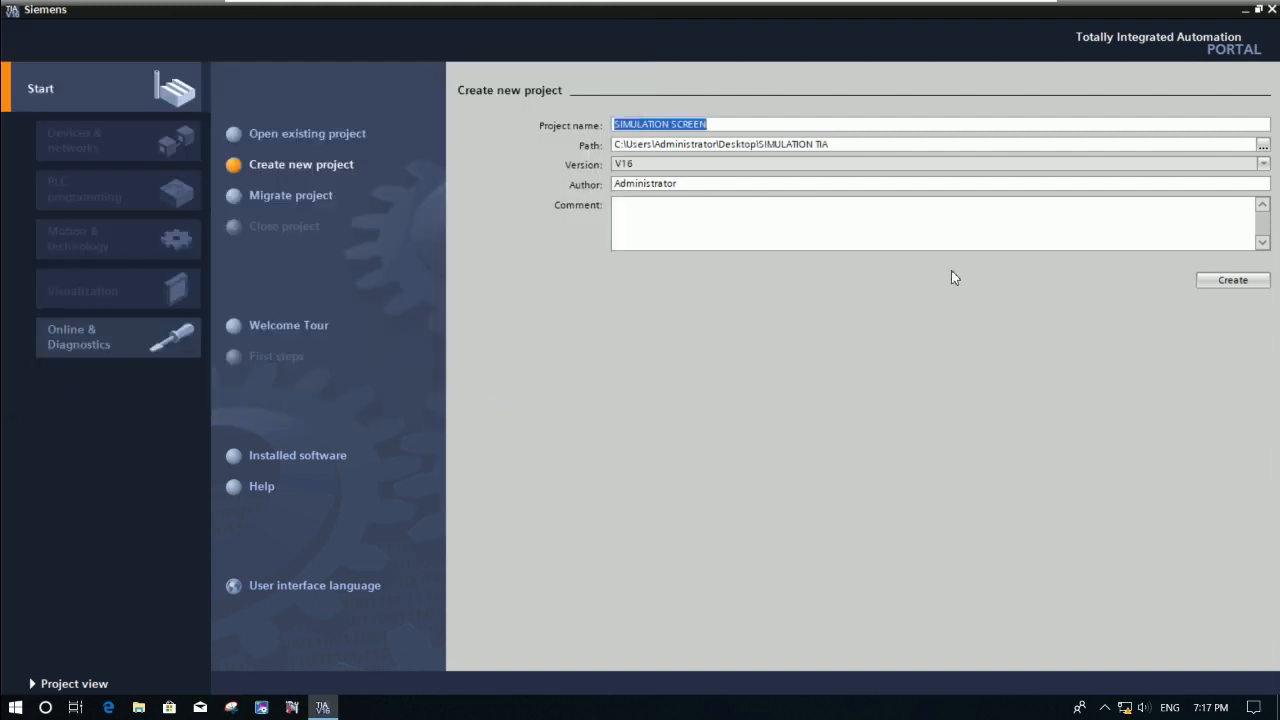
Create the project with the default author and open it in the project view.
left_click_drag(692, 188, 589, 185)
left_click_drag(741, 187, 554, 187)
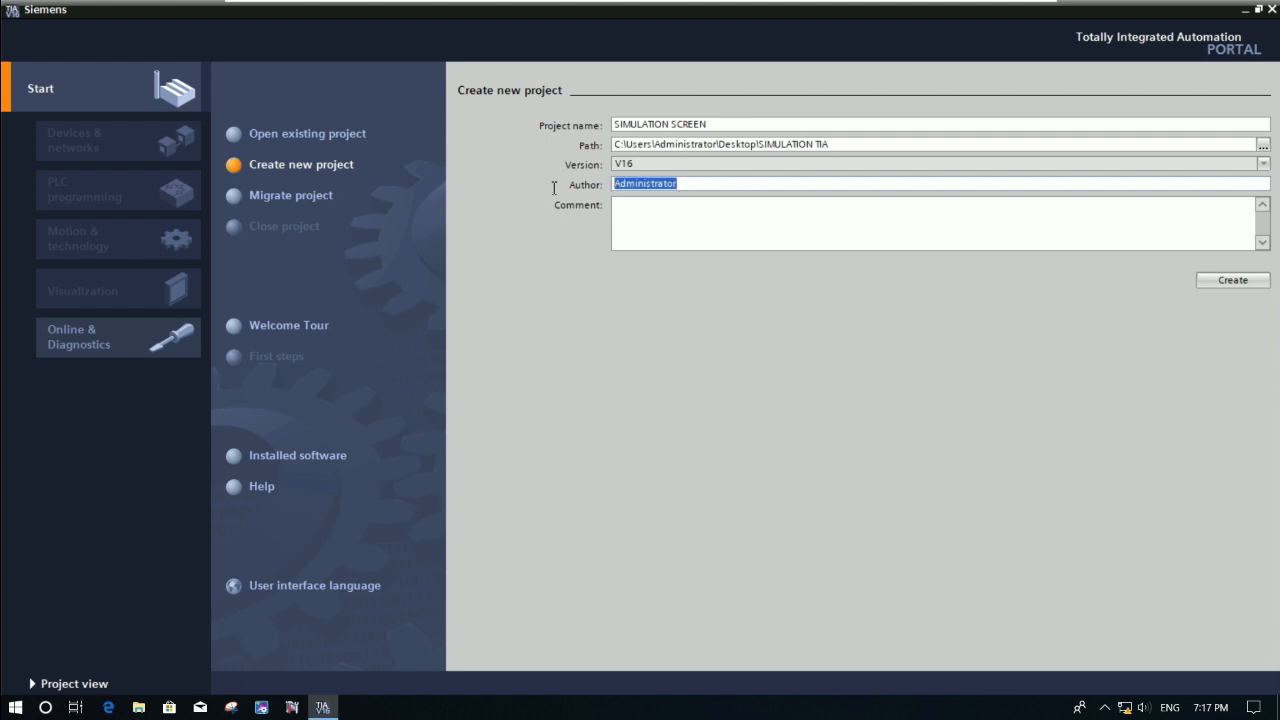
left_click(724, 187)
left_click_drag(675, 184, 599, 186)
left_click_drag(717, 186, 517, 188)
left_click_drag(678, 188, 511, 181)
left_click(1234, 281)
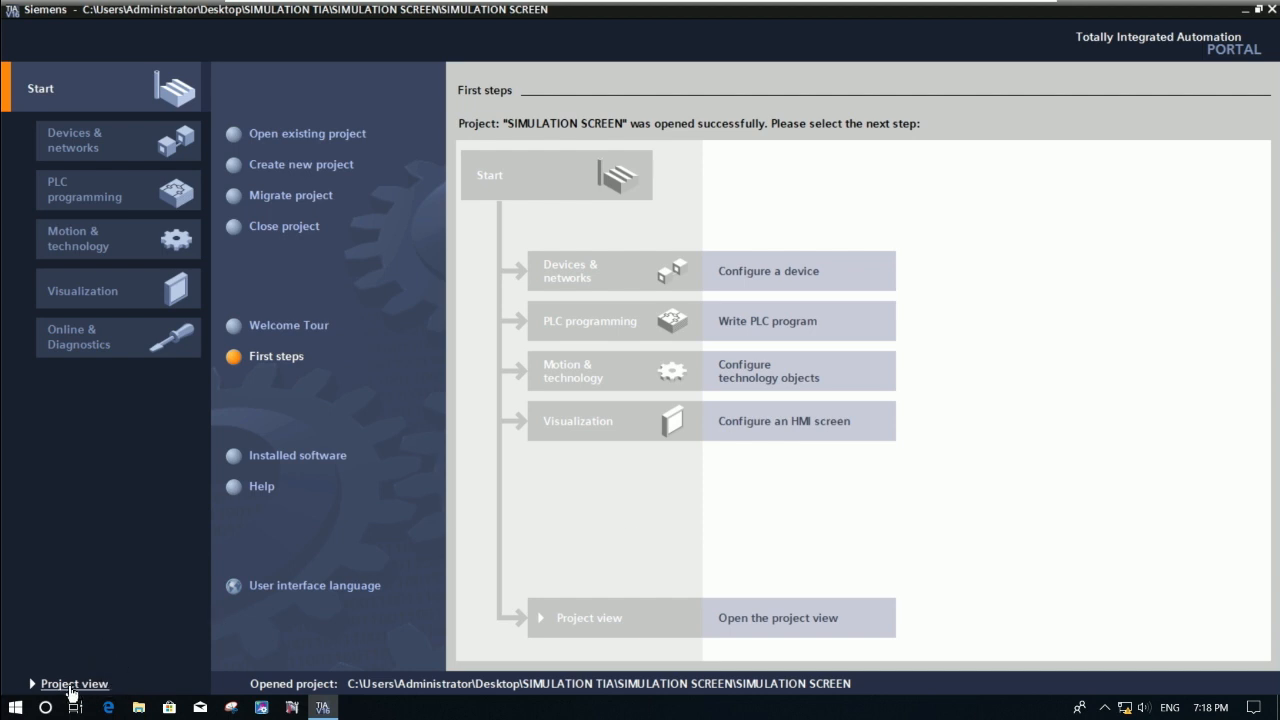
left_click(72, 686)
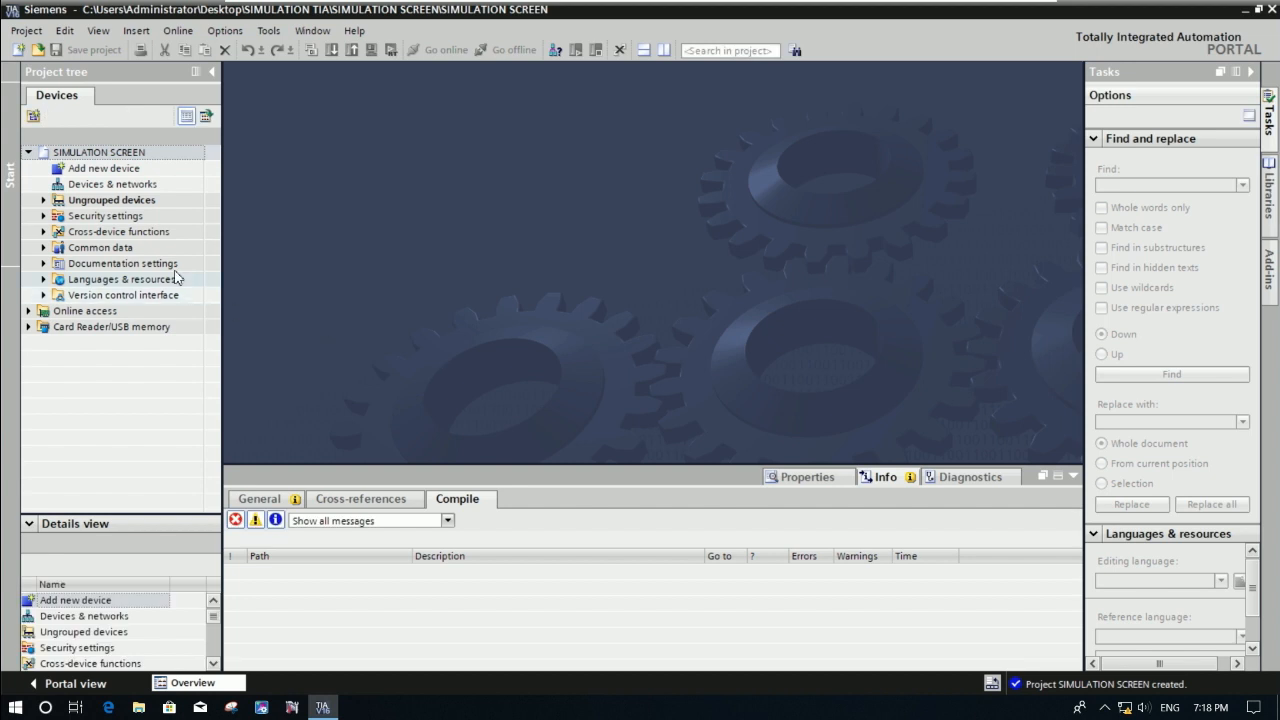
Add a 7" TP700 Comfort HMI, 6AV2 124-0GC01-0AX0, version 16.0.0.0, and finish the device wizard with its default settings.
left_click(114, 171)
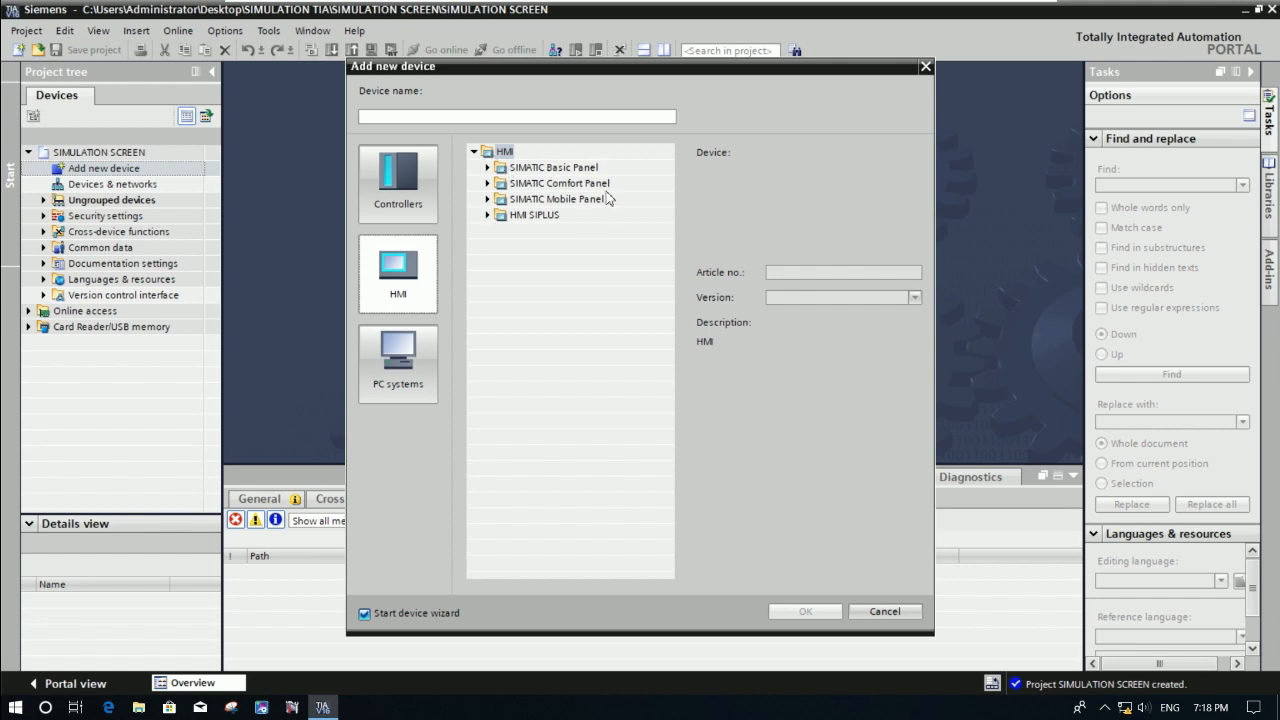
left_click(488, 184)
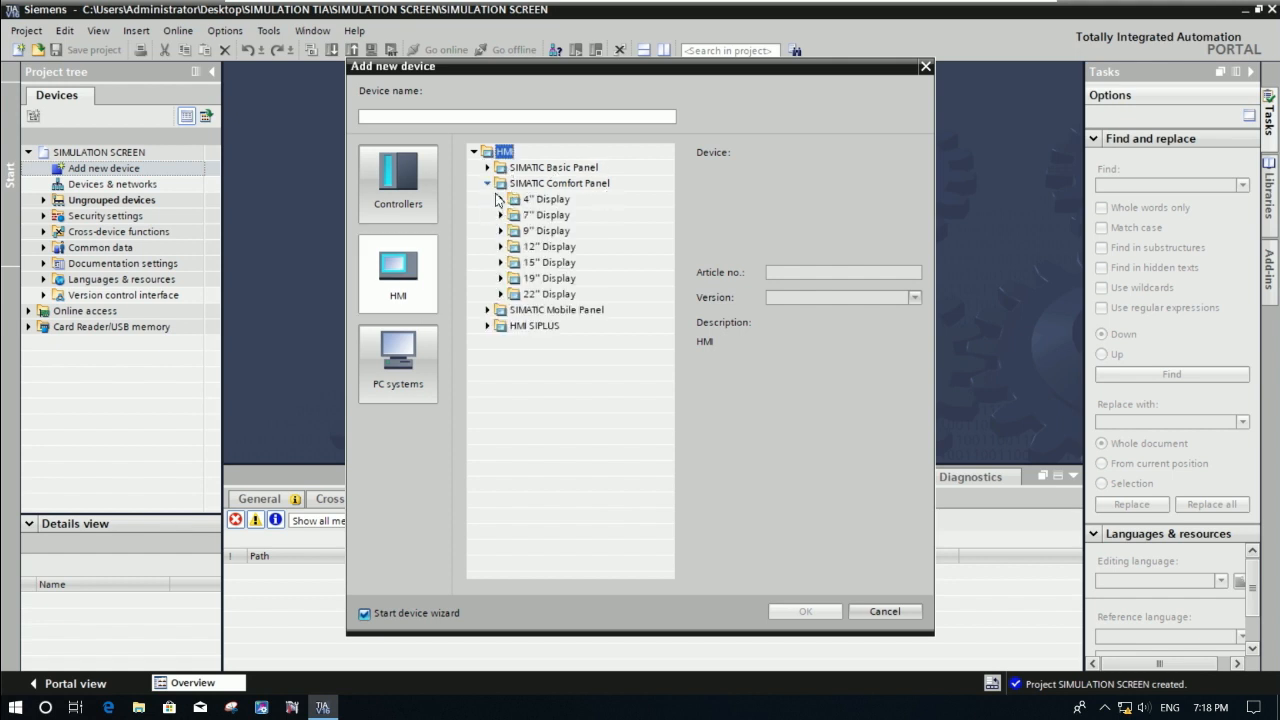
left_click(501, 215)
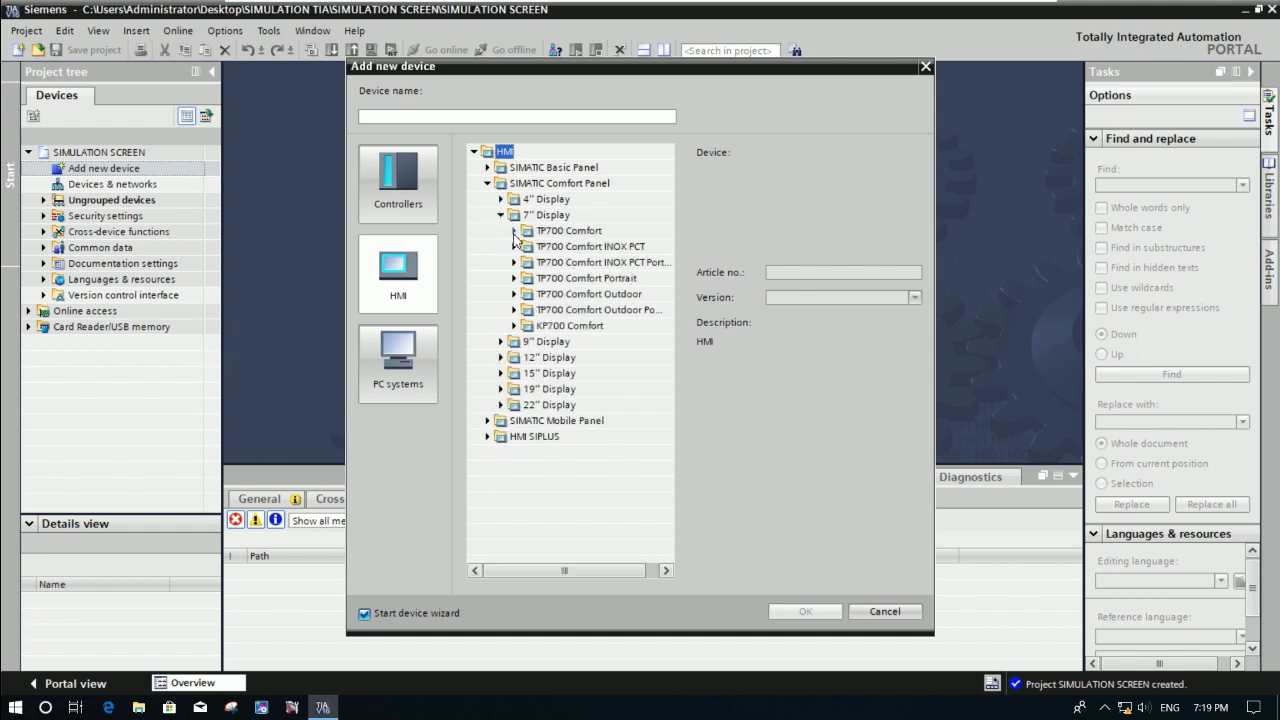
left_click(514, 233)
left_click(514, 233)
left_click(514, 233)
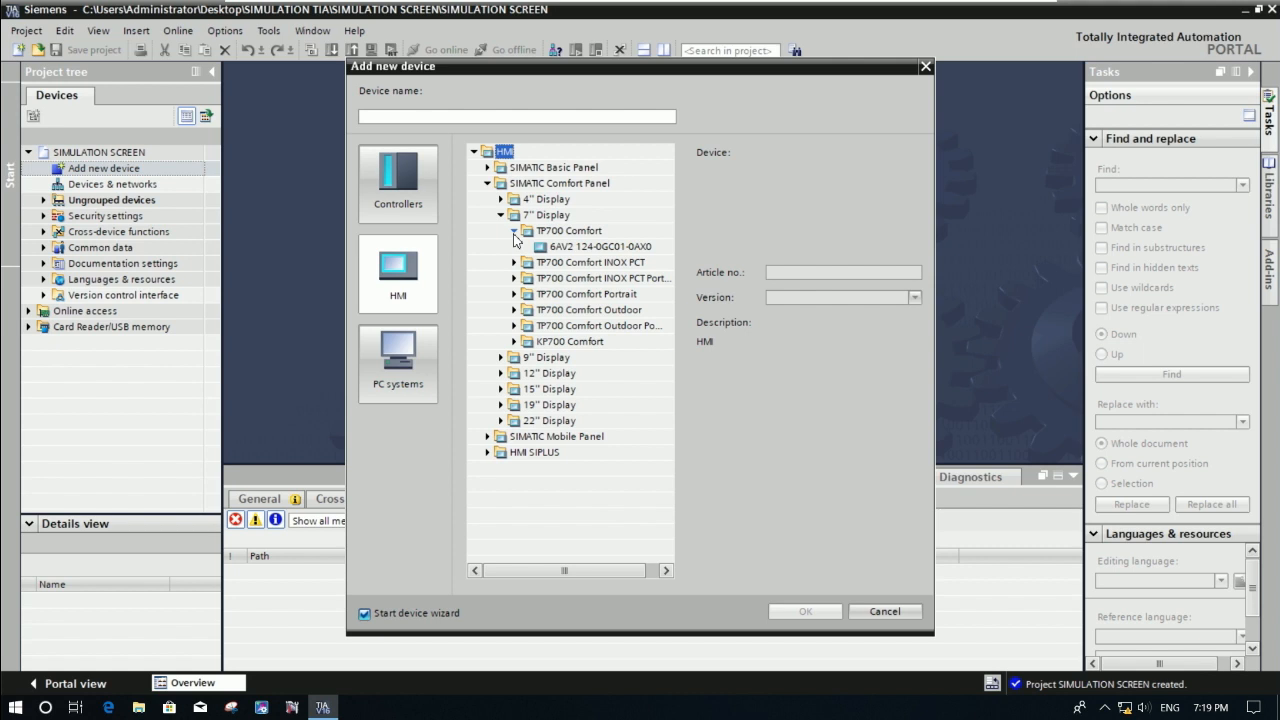
left_click(592, 247)
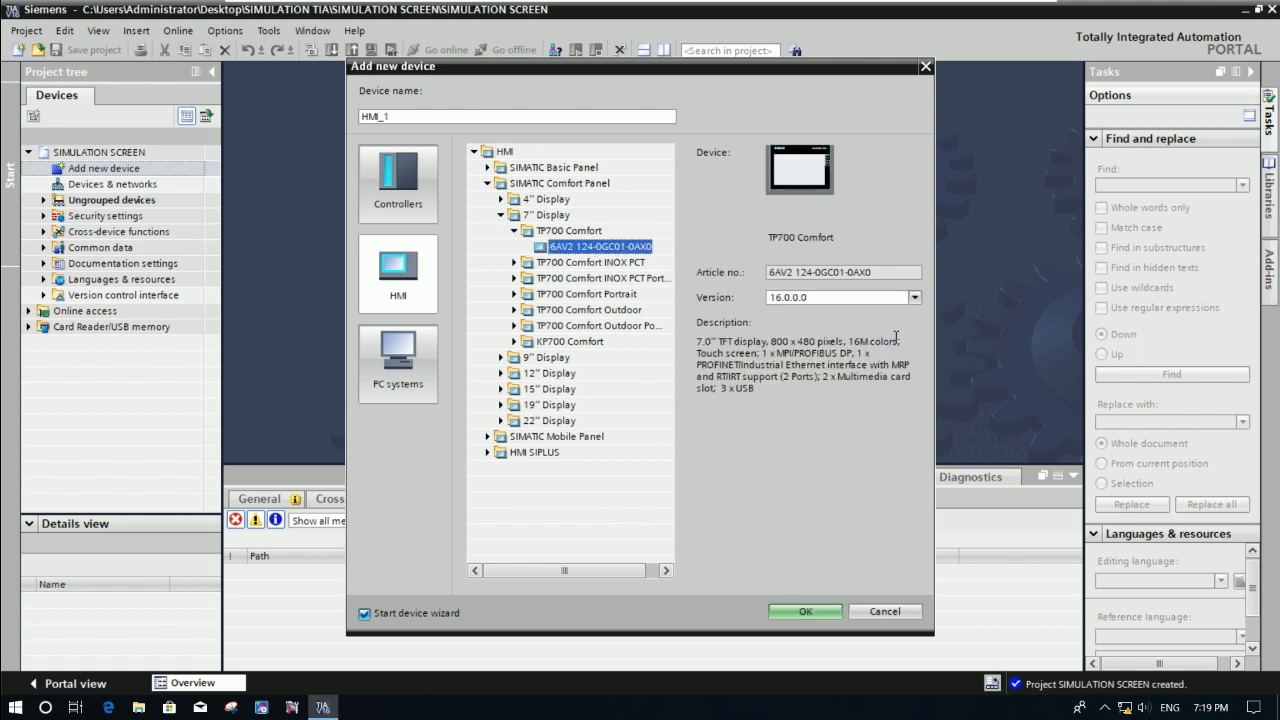
left_click(818, 610)
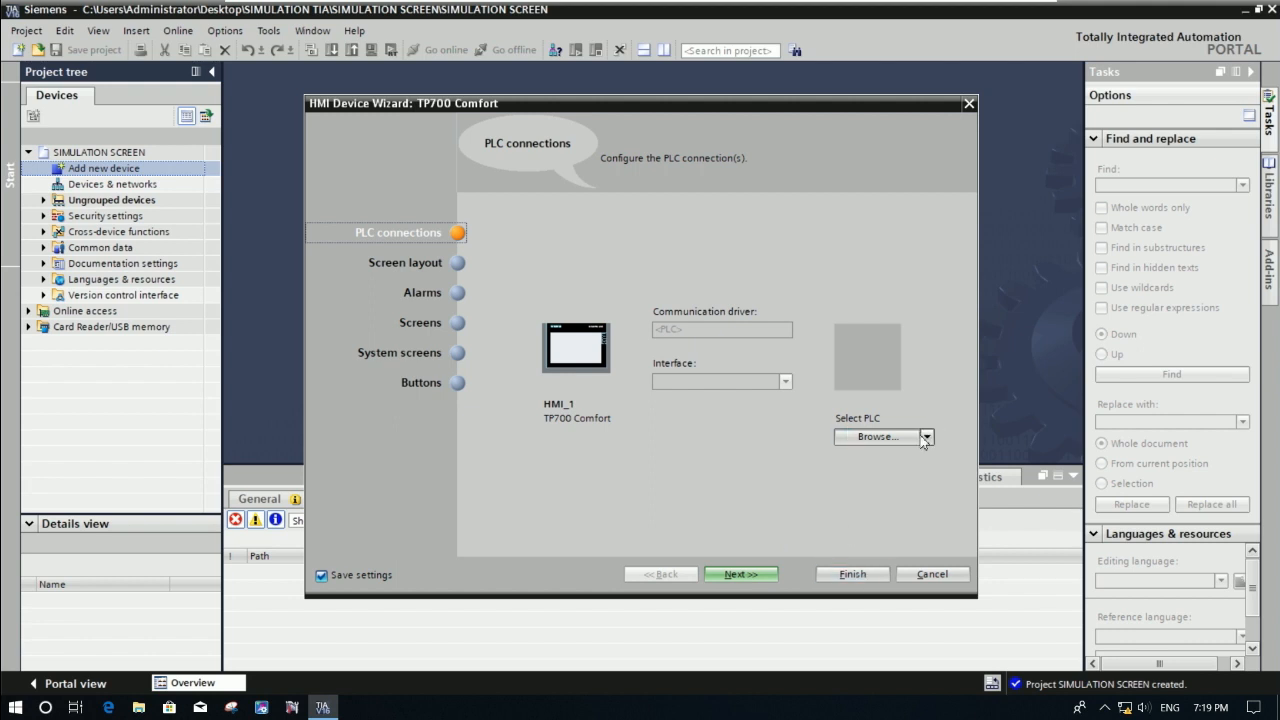
left_click(851, 575)
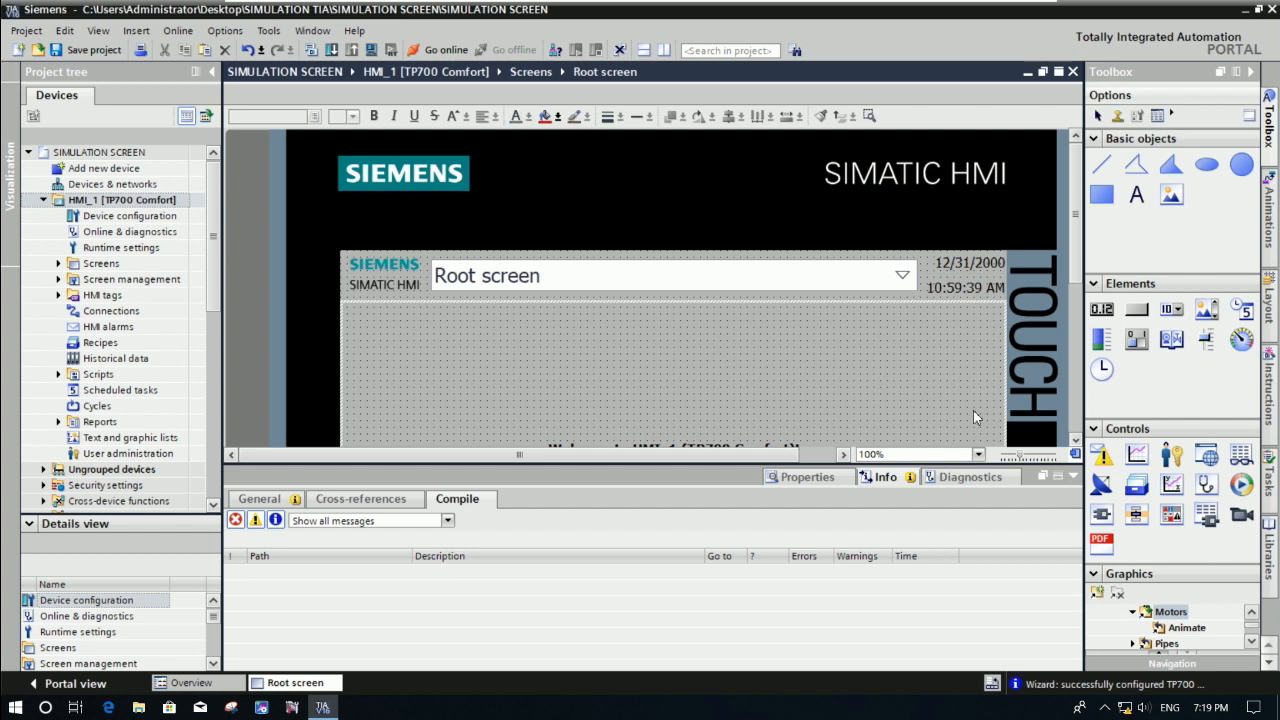
Examine the Root screen's layout and the contents of the HMI's Screens folder.
left_click(1075, 445)
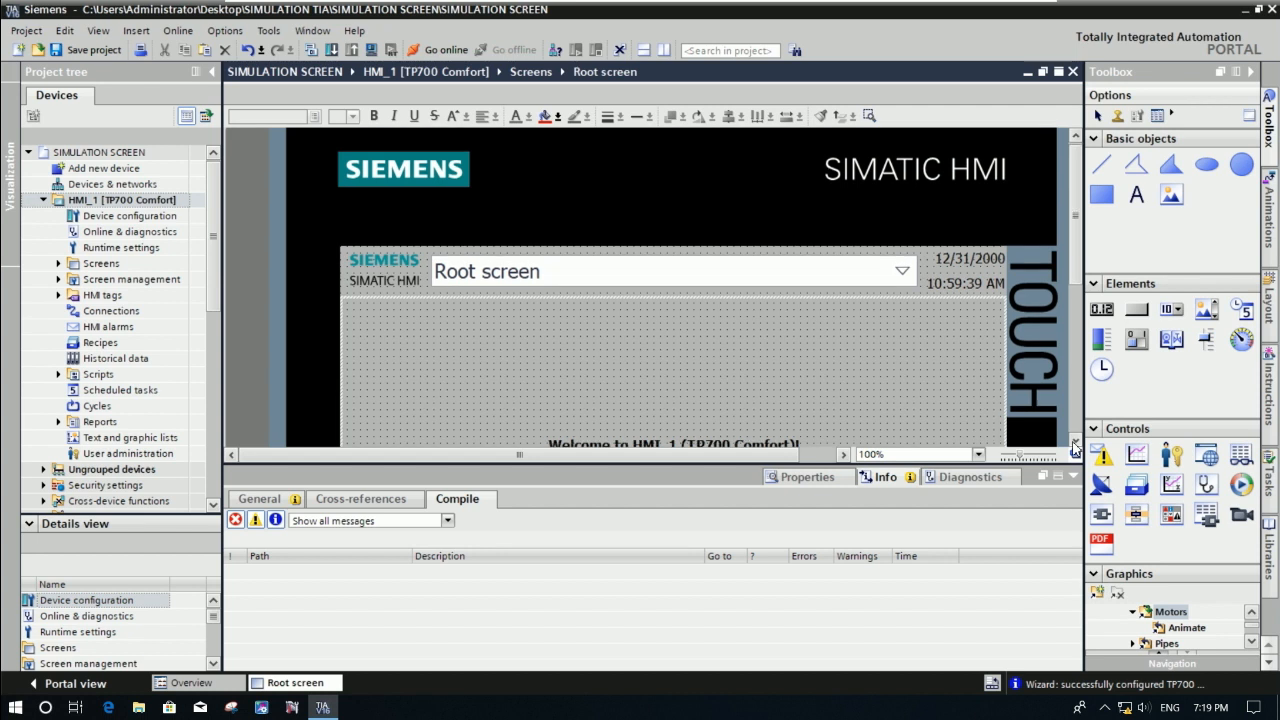
left_click(1075, 445)
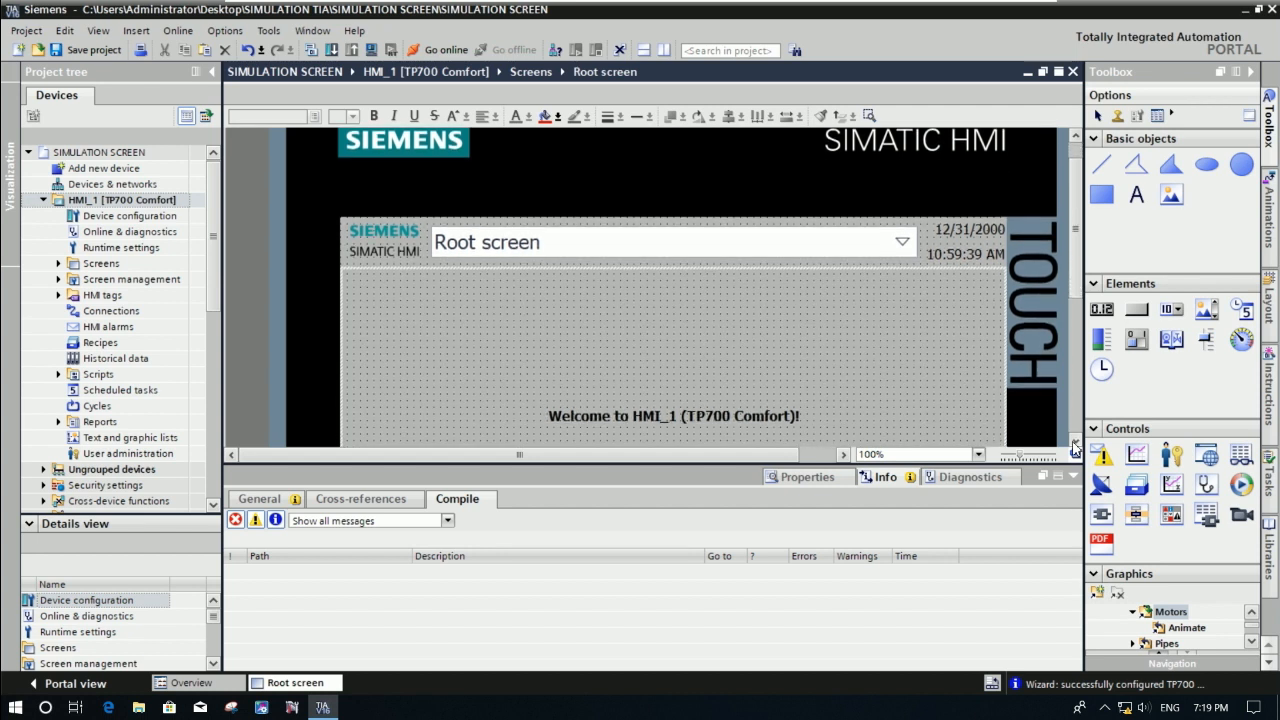
left_click(1075, 446)
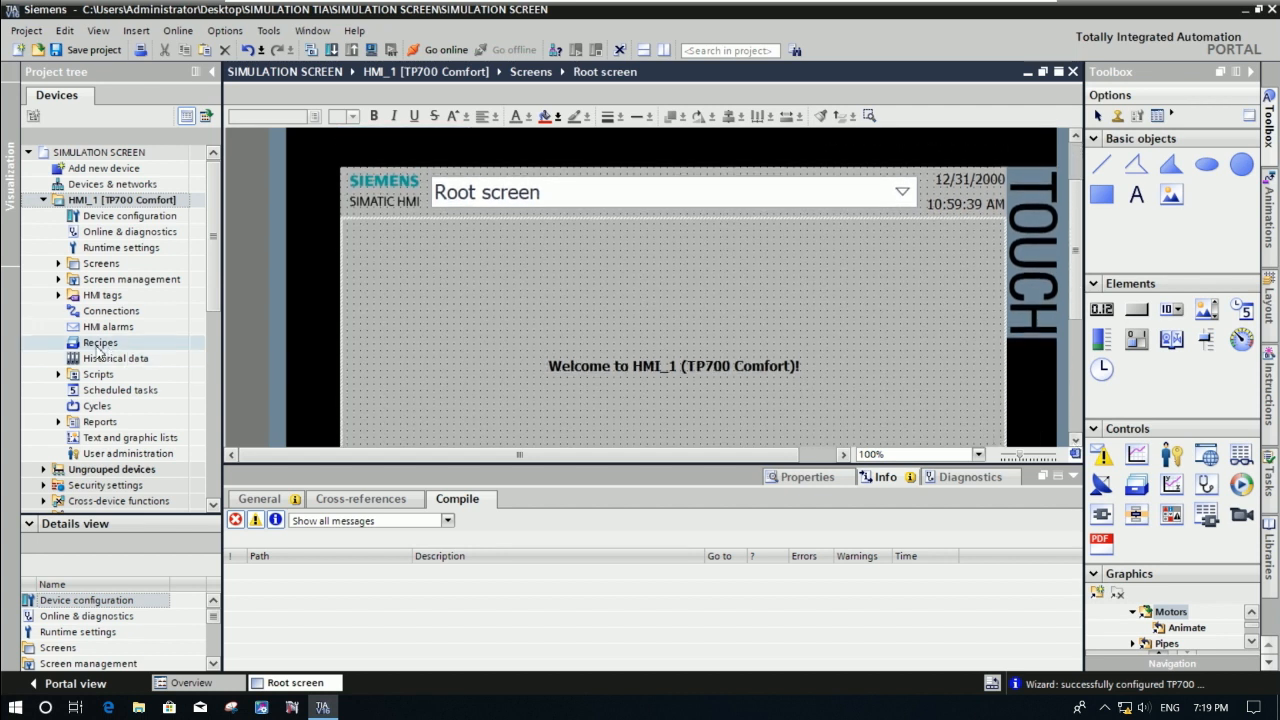
left_click(54, 265)
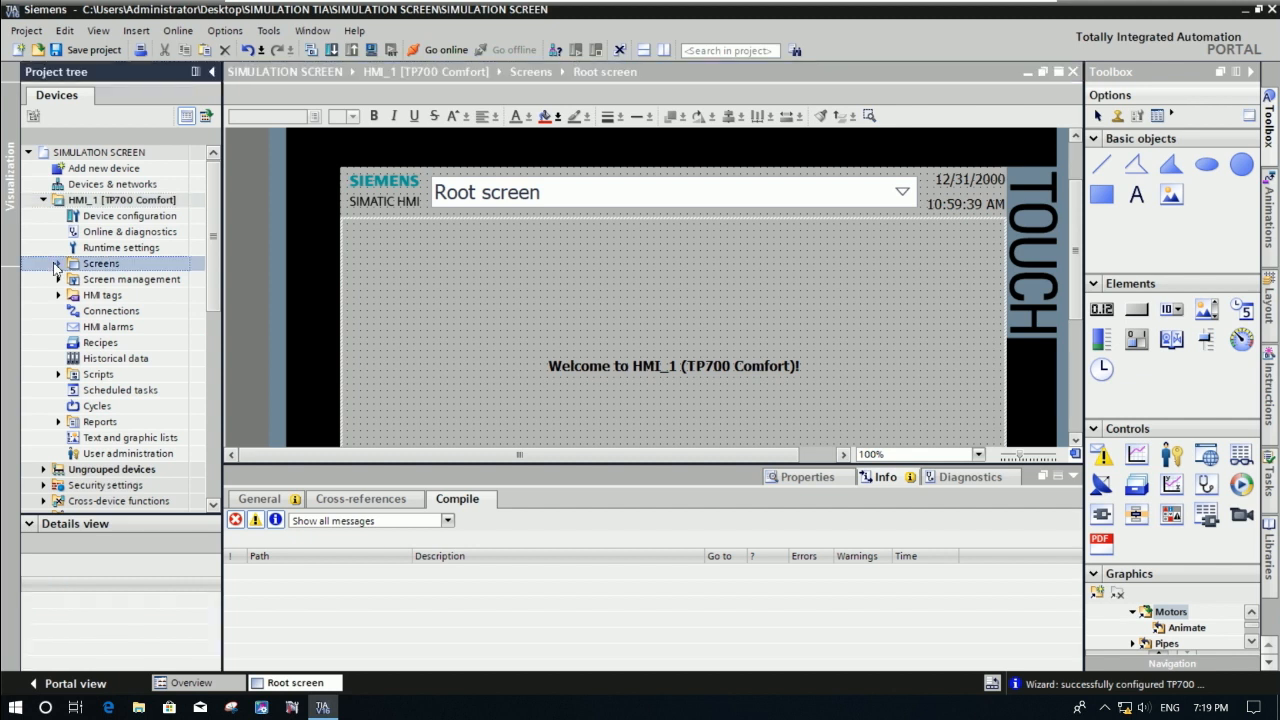
left_click(57, 264)
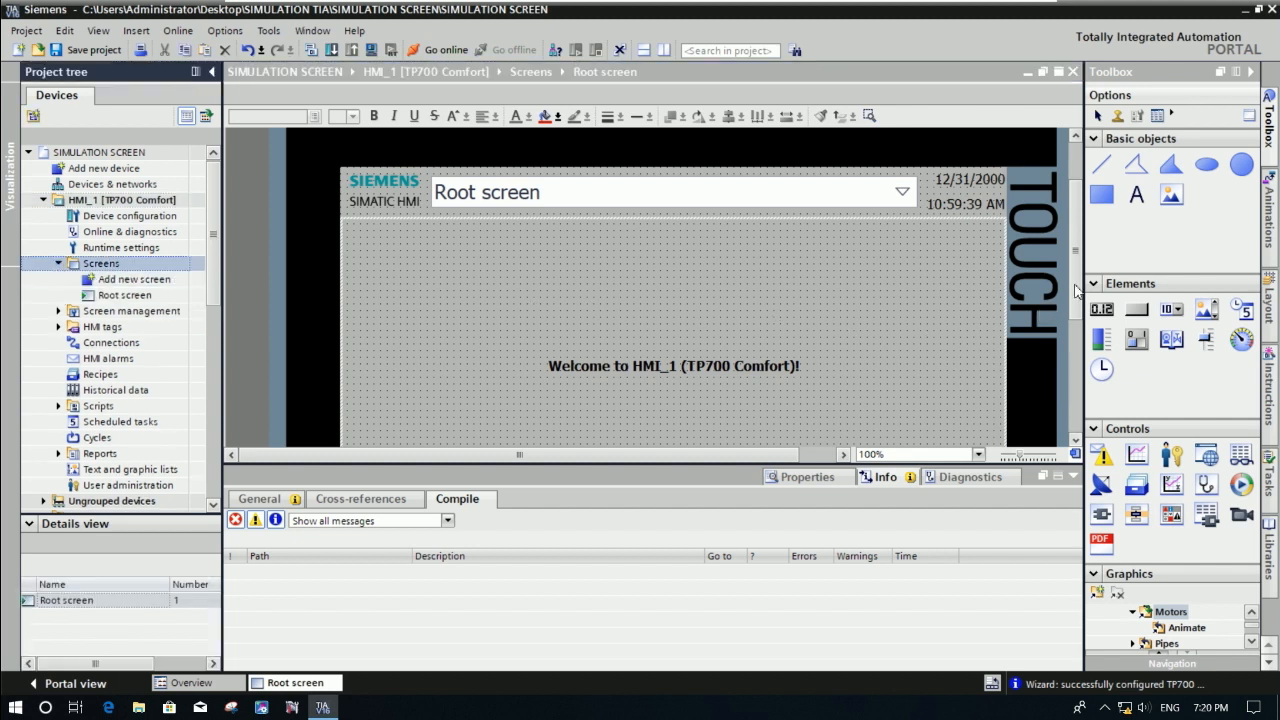
scroll(1080, 330, "down", 2)
scroll(1084, 330, "down", 3)
scroll(1083, 315, "up", 4)
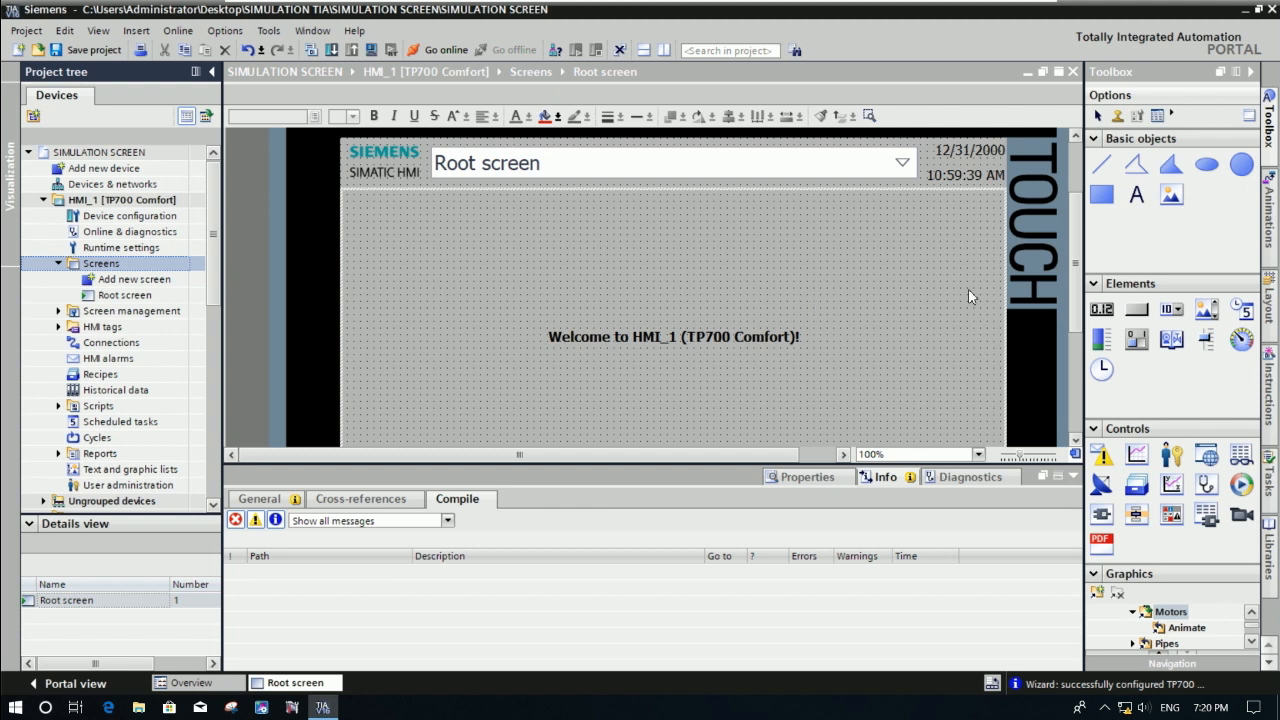
scroll(1070, 275, "down", 2)
scroll(1080, 275, "up", 1)
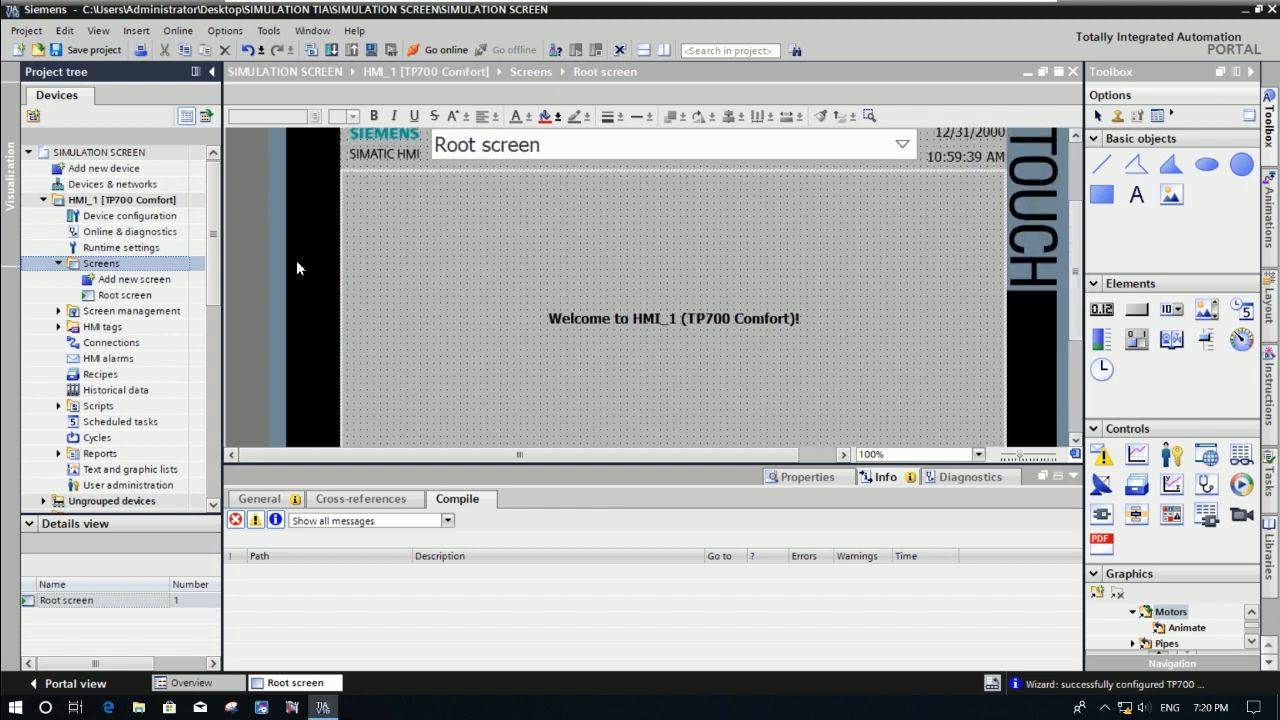
Add five new screens, Screen_1 to Screen_5, to the HMI's Screens folder.
right_click(112, 264)
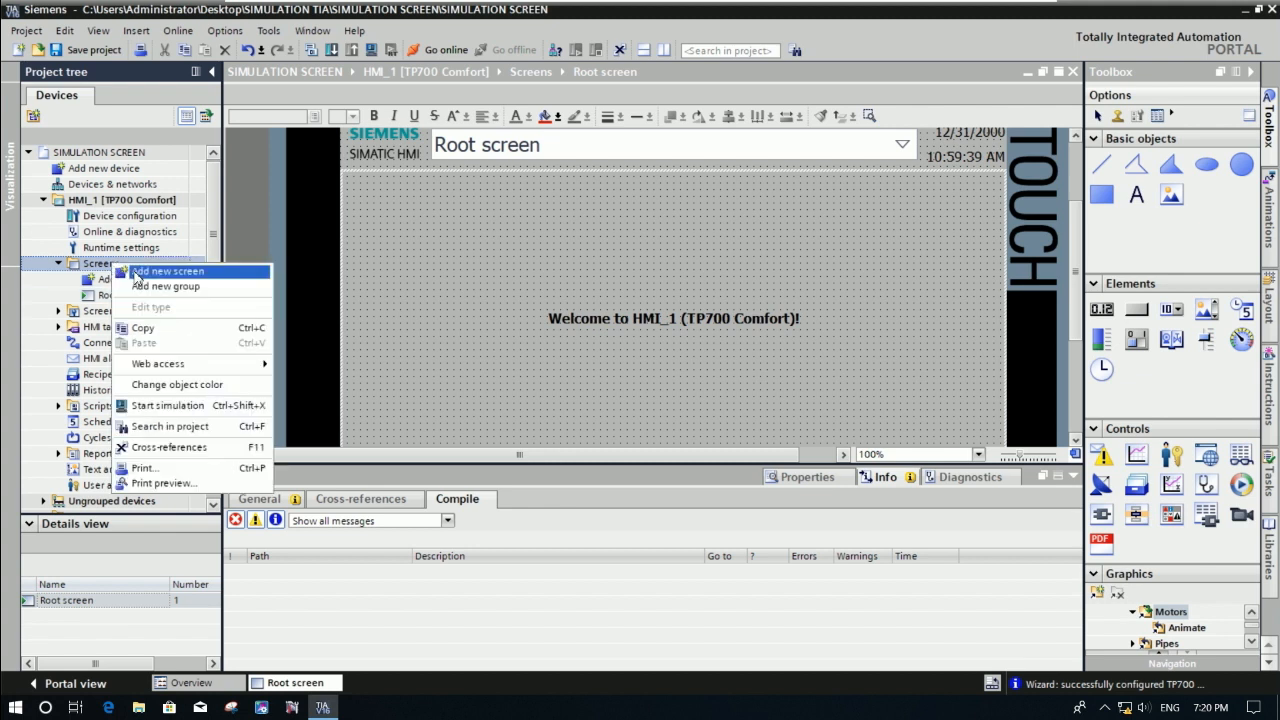
right_click(87, 264)
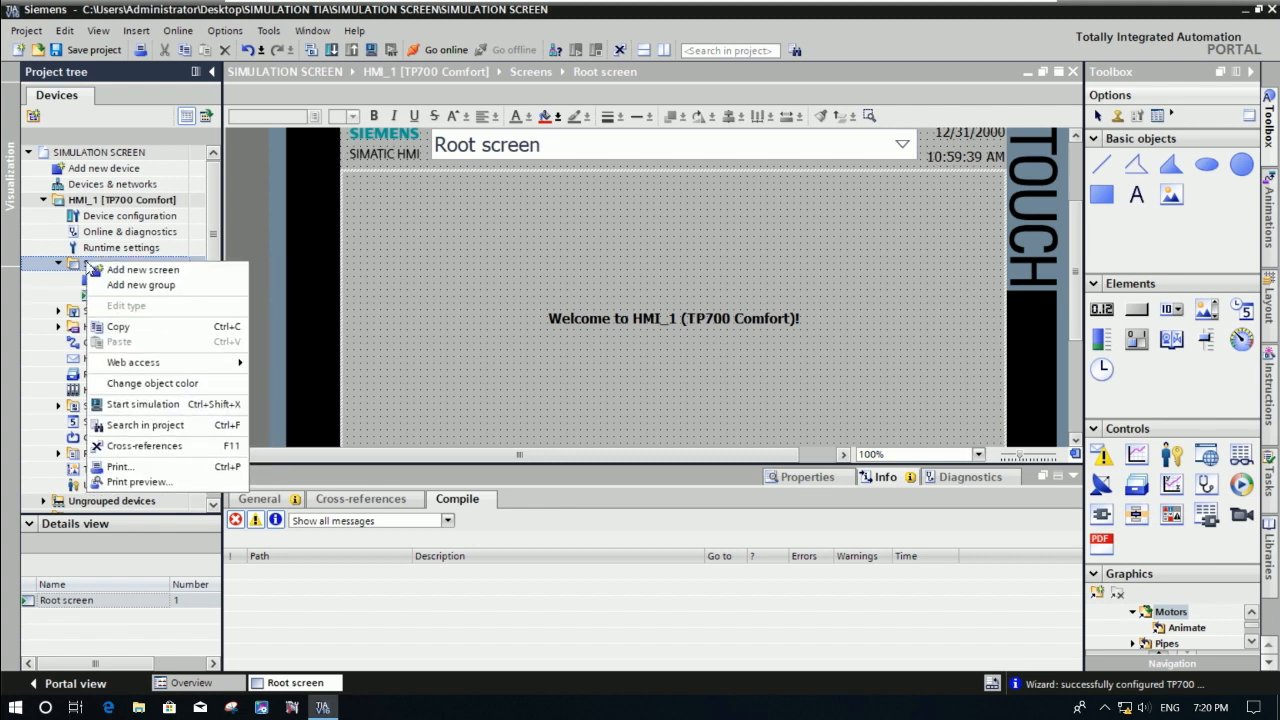
left_click(132, 271)
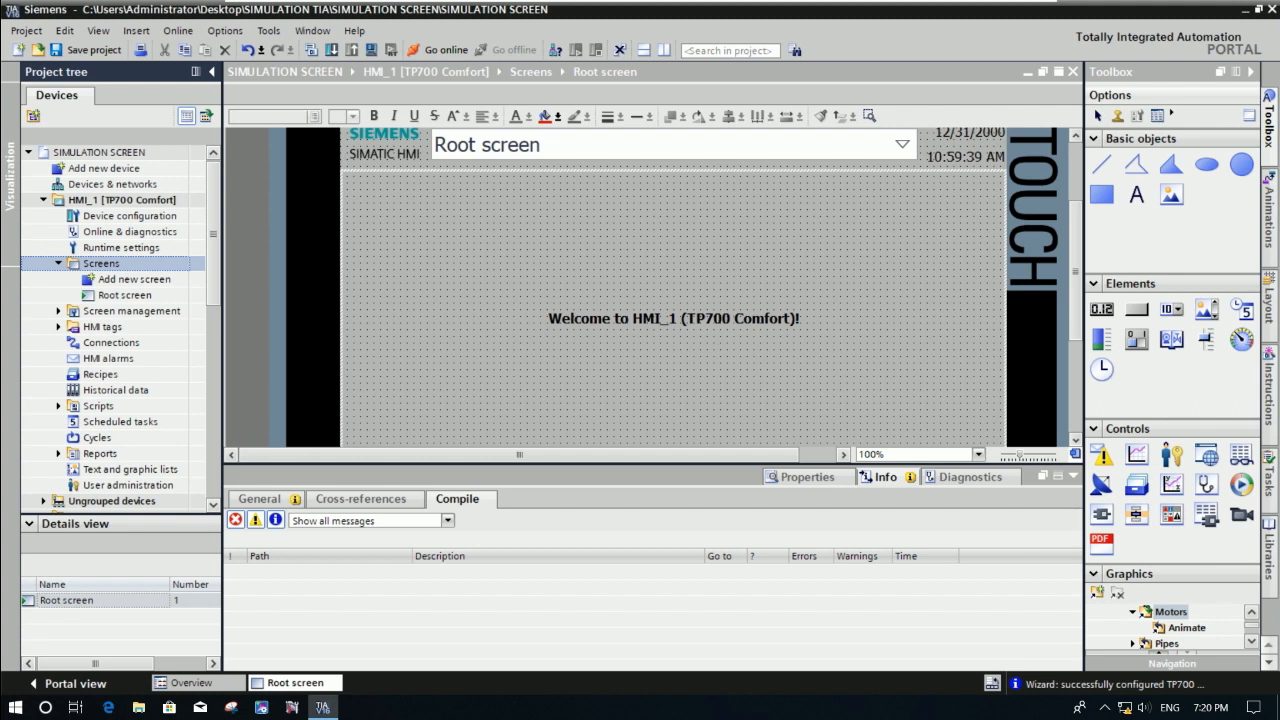
right_click(120, 264)
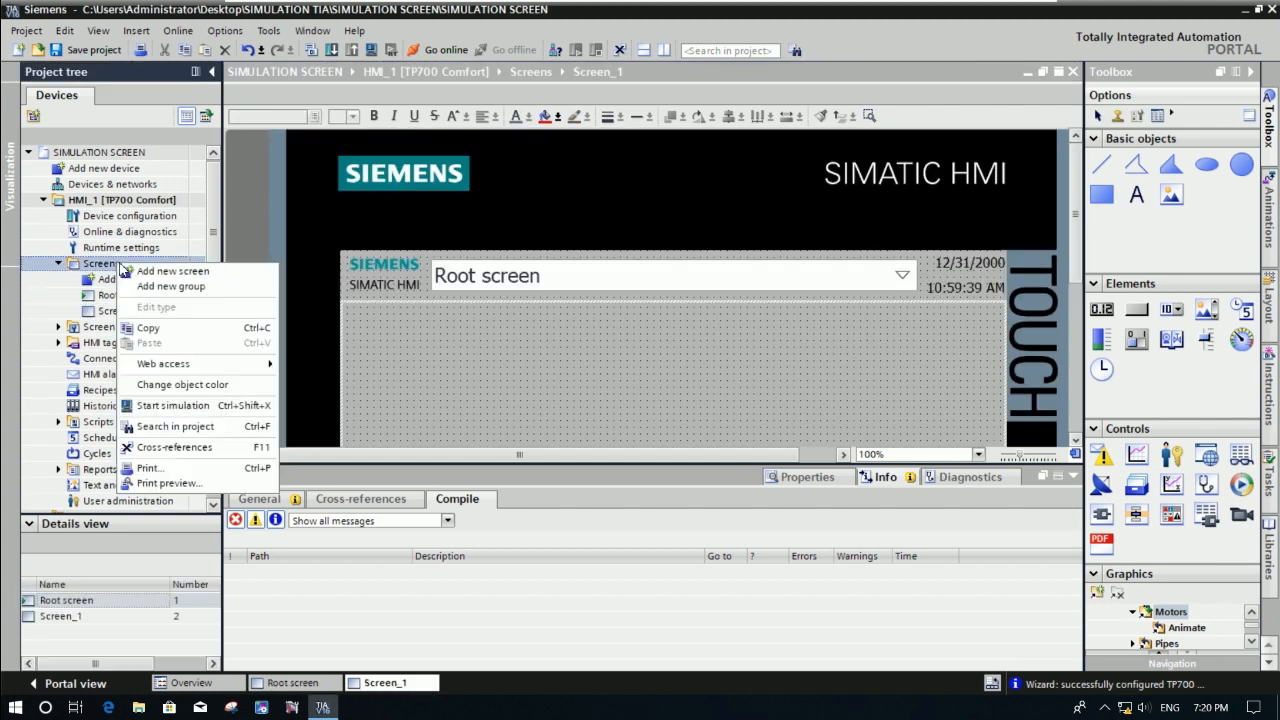
left_click(125, 273)
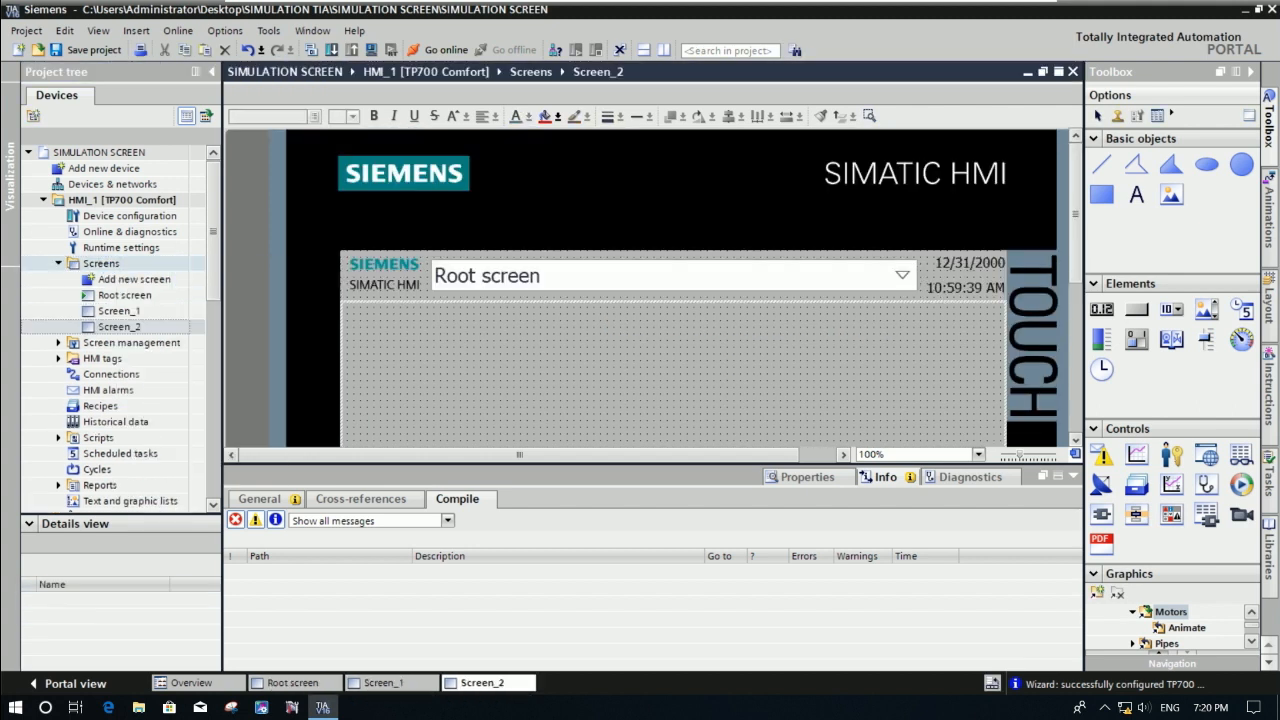
right_click(108, 265)
left_click(135, 273)
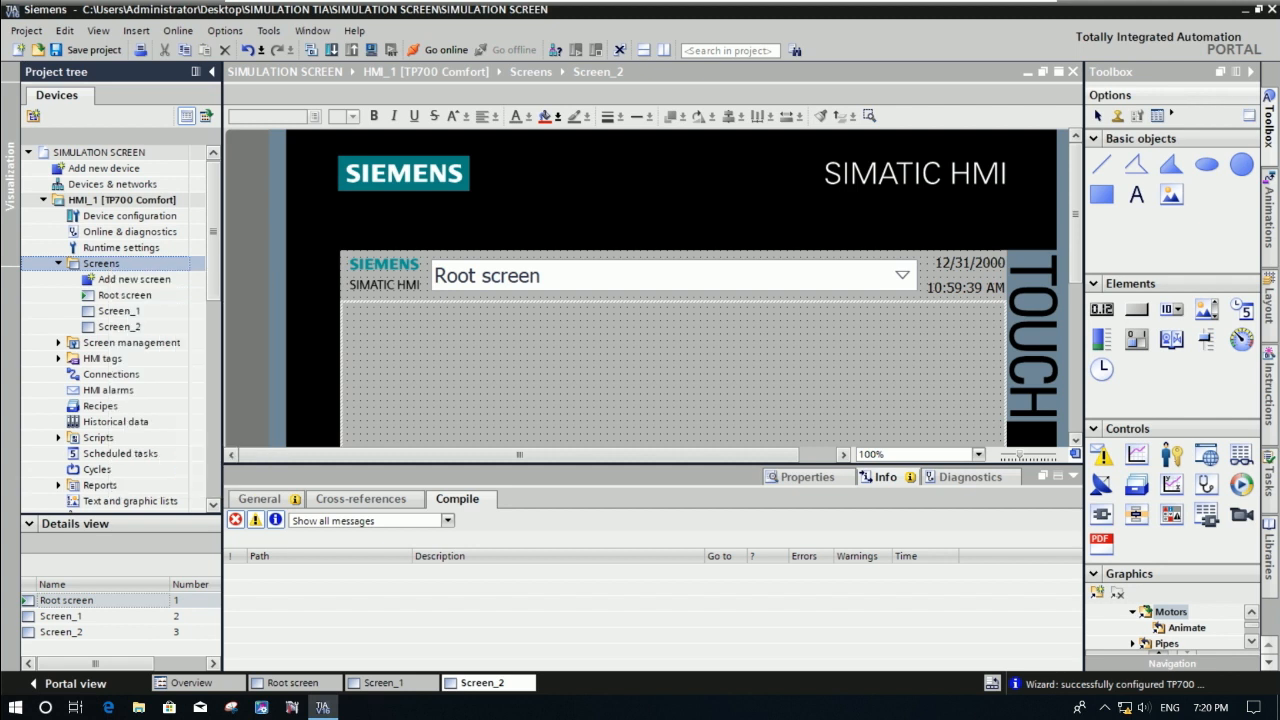
right_click(107, 264)
left_click(131, 274)
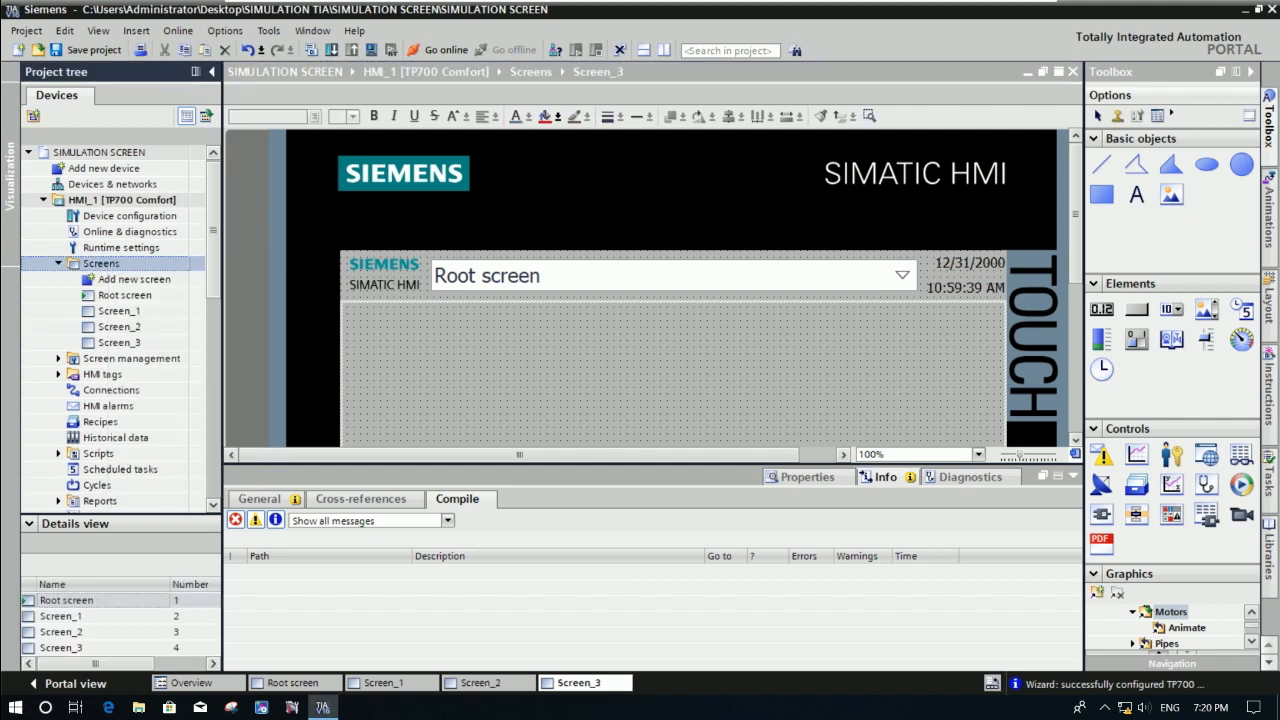
right_click(111, 268)
left_click(150, 279)
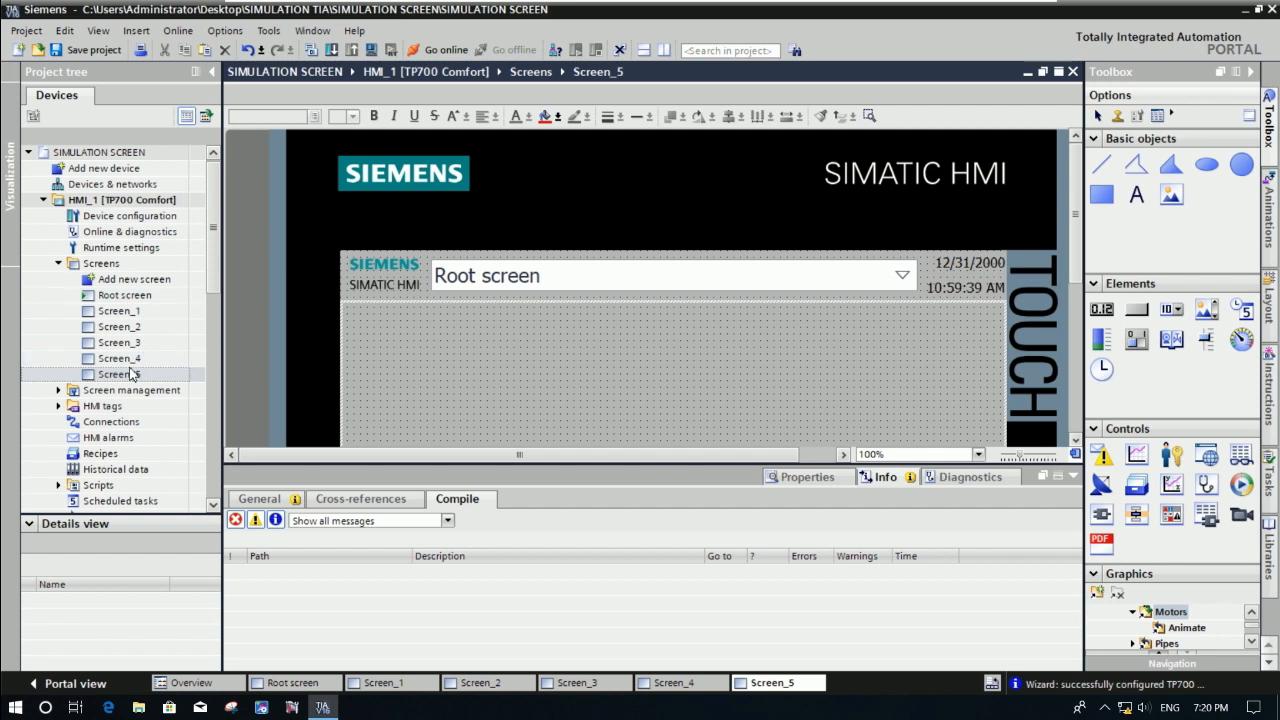
Open Screen_1 and draw a large rectangle in the middle of its empty work area.
left_click(122, 313)
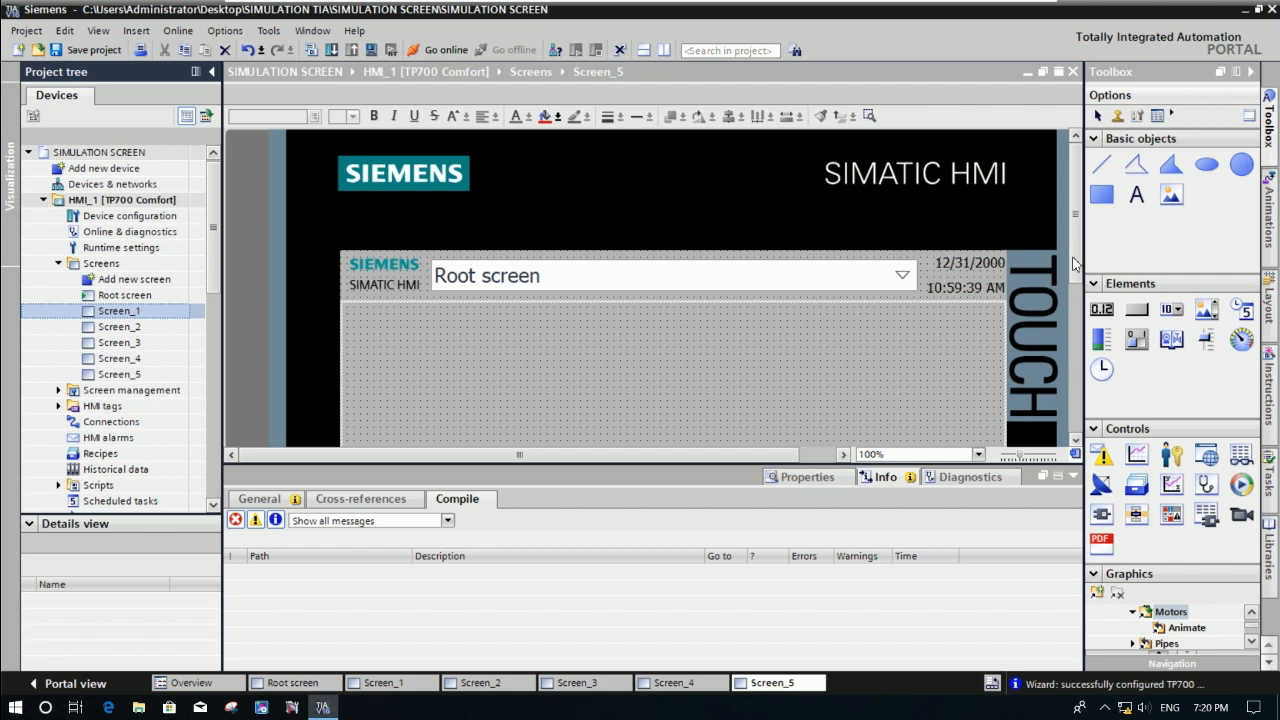
left_click_drag(1078, 270, 1085, 355)
double_click(124, 295)
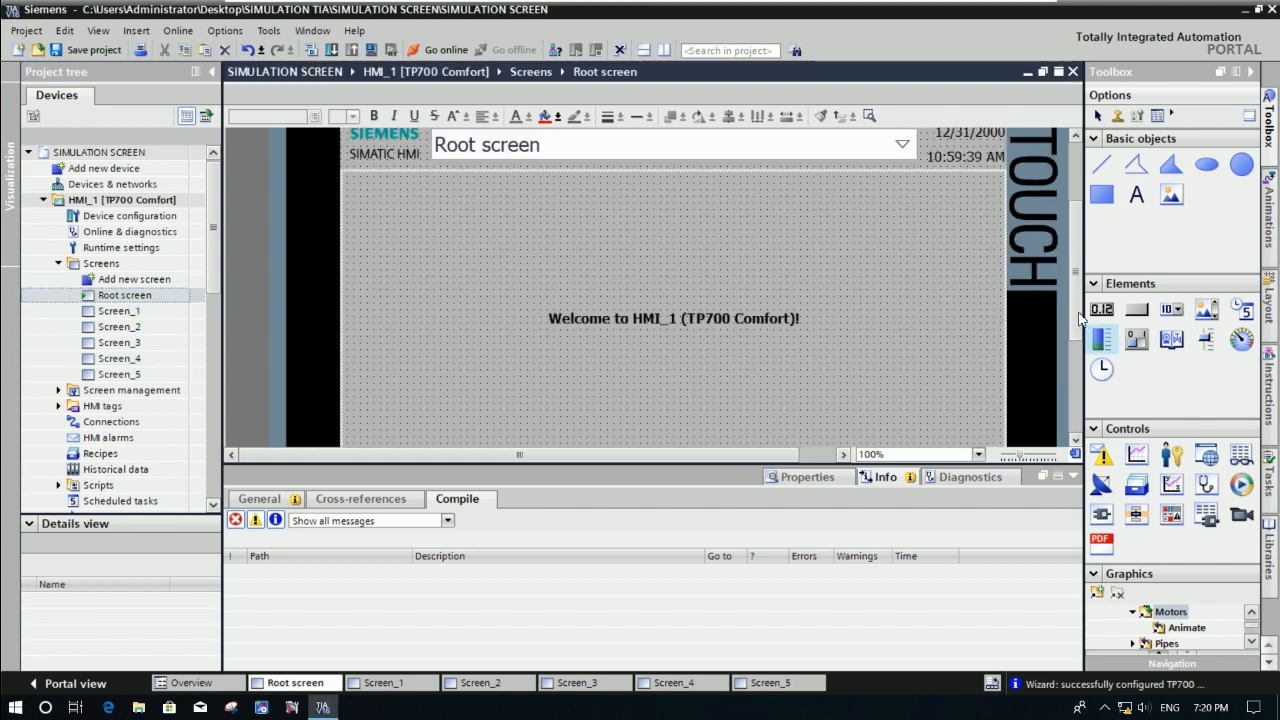
left_click_drag(1080, 318, 1070, 349)
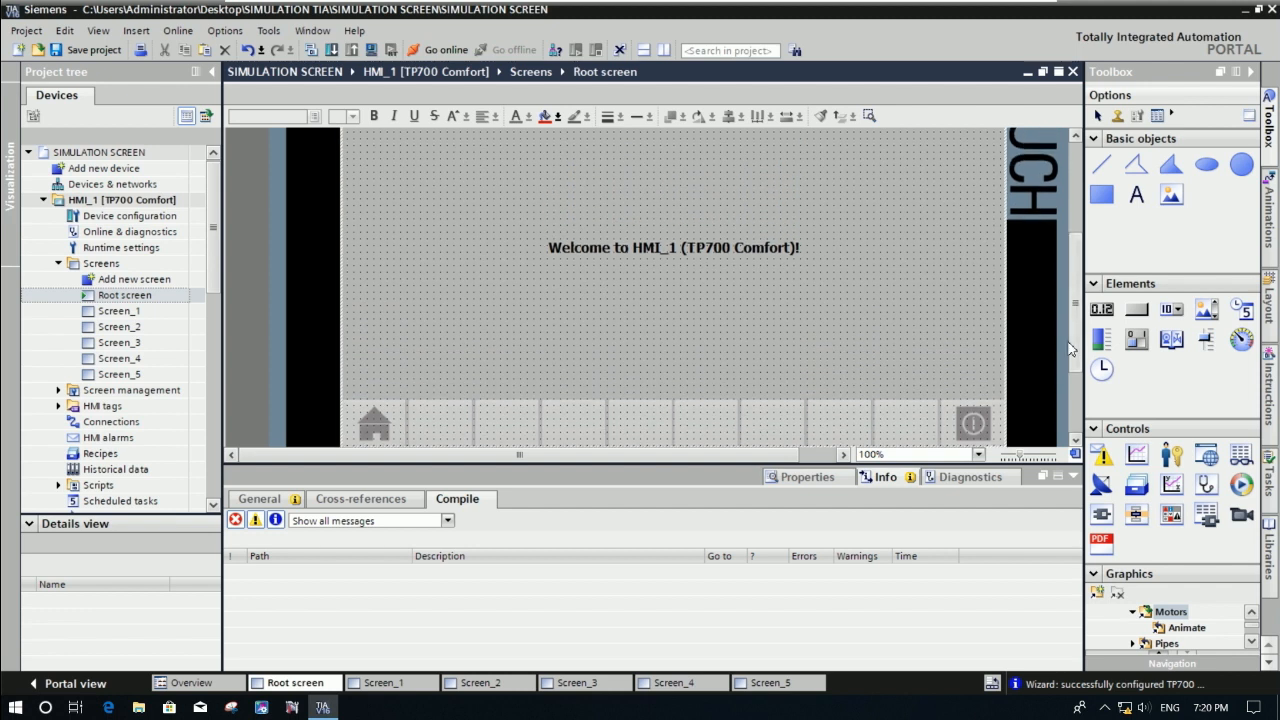
double_click(116, 312)
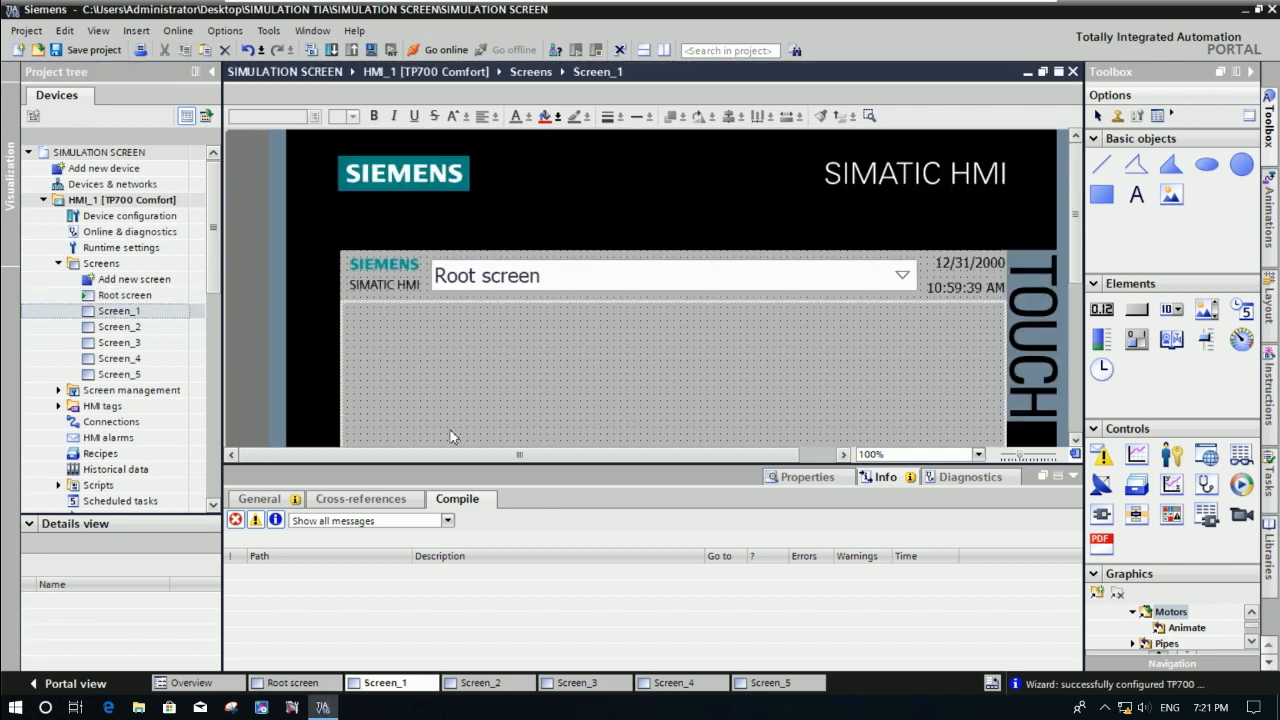
scroll(1076, 290, "down", 4)
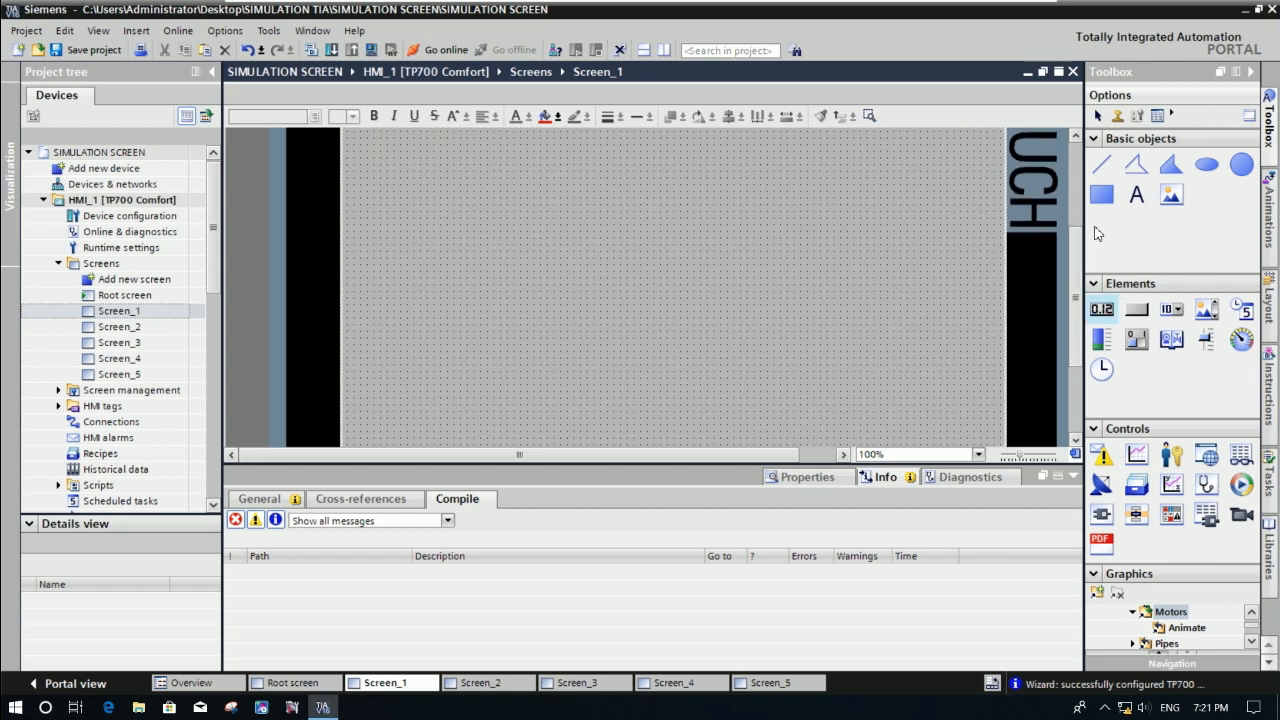
left_click(1101, 194)
mouse_move(534, 179)
left_mouse_down()
mouse_move(689, 266)
mouse_move(757, 323)
mouse_move(800, 392)
left_mouse_up()
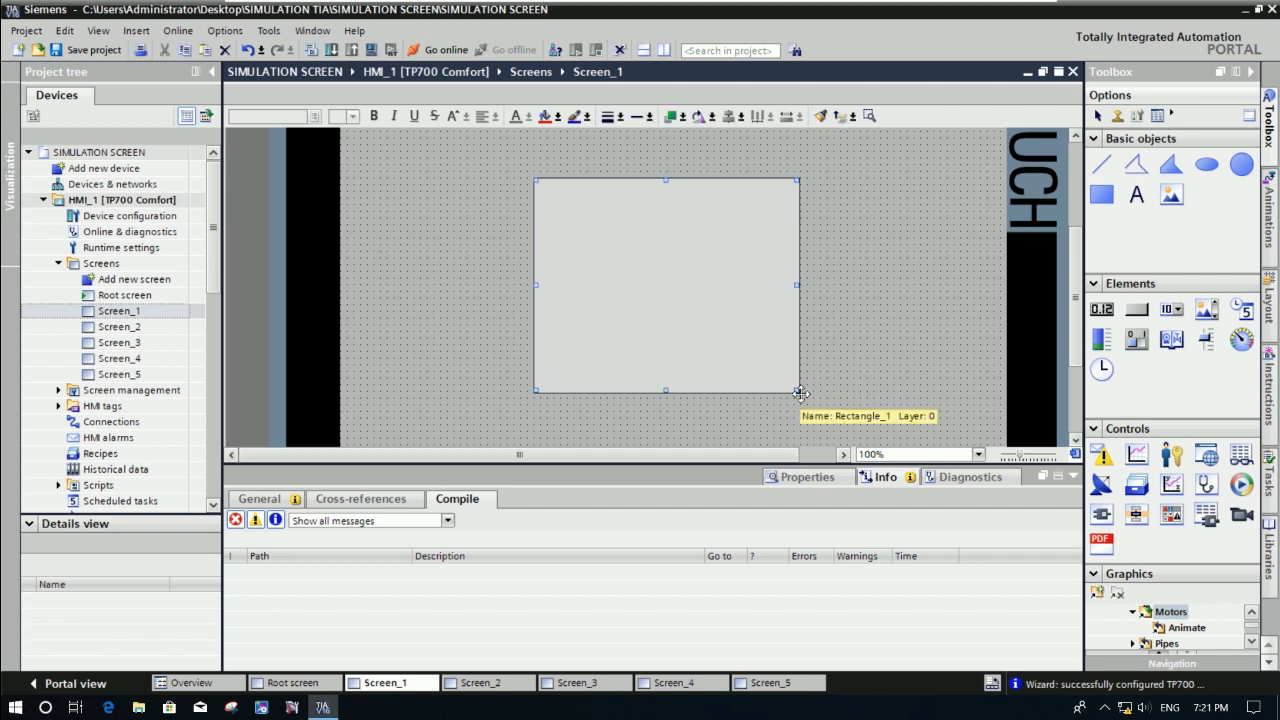
Set the background color of the rectangle on Screen_1 to red (255, 0, 0).
left_click(268, 500)
right_click(679, 317)
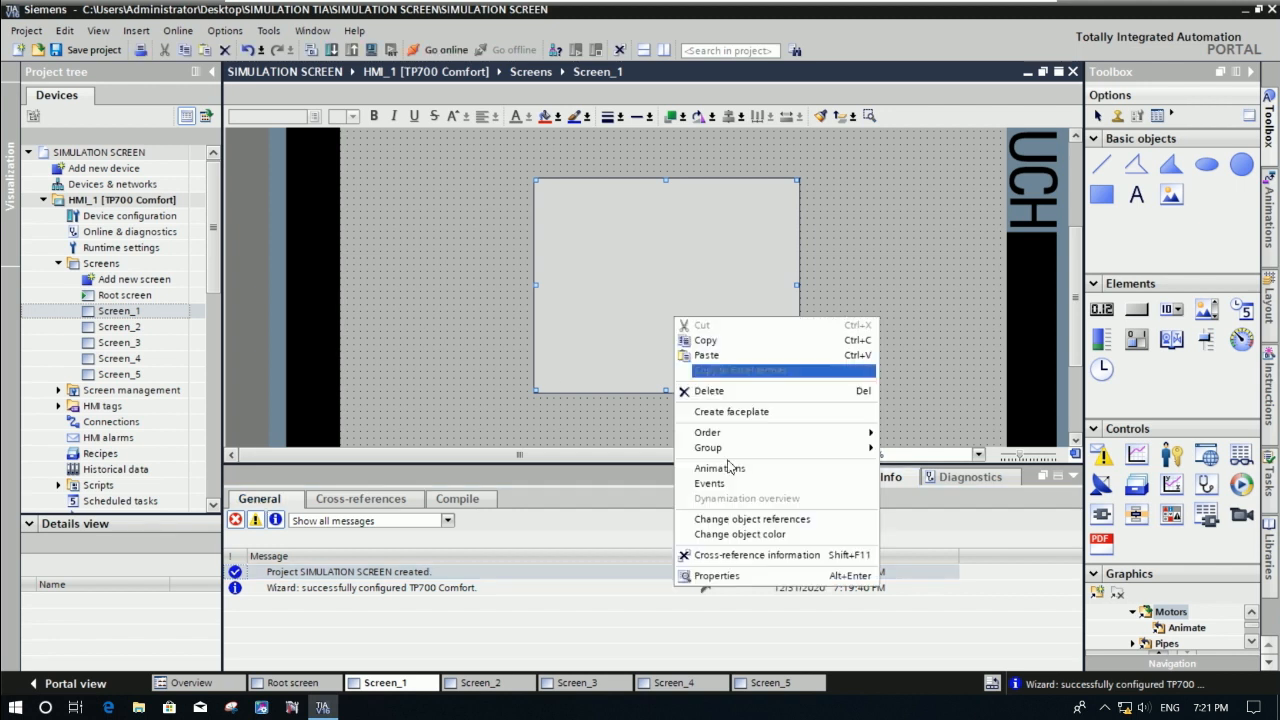
left_click(751, 573)
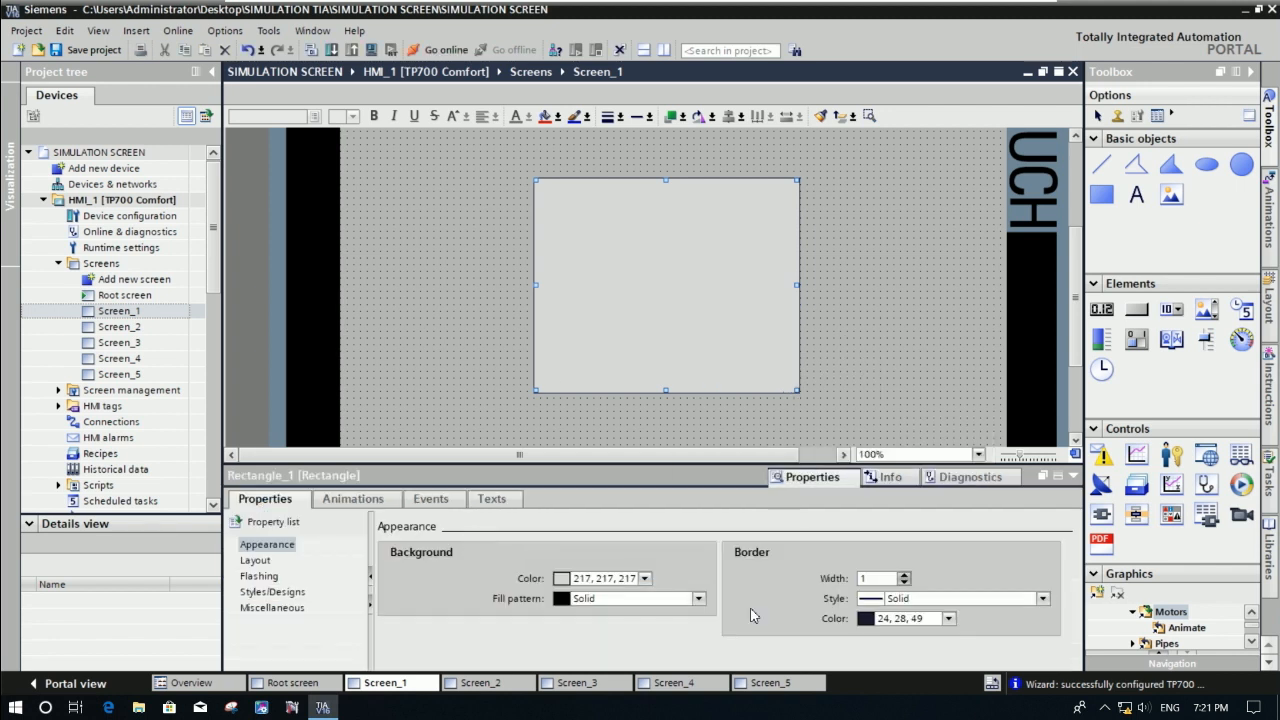
left_click(645, 579)
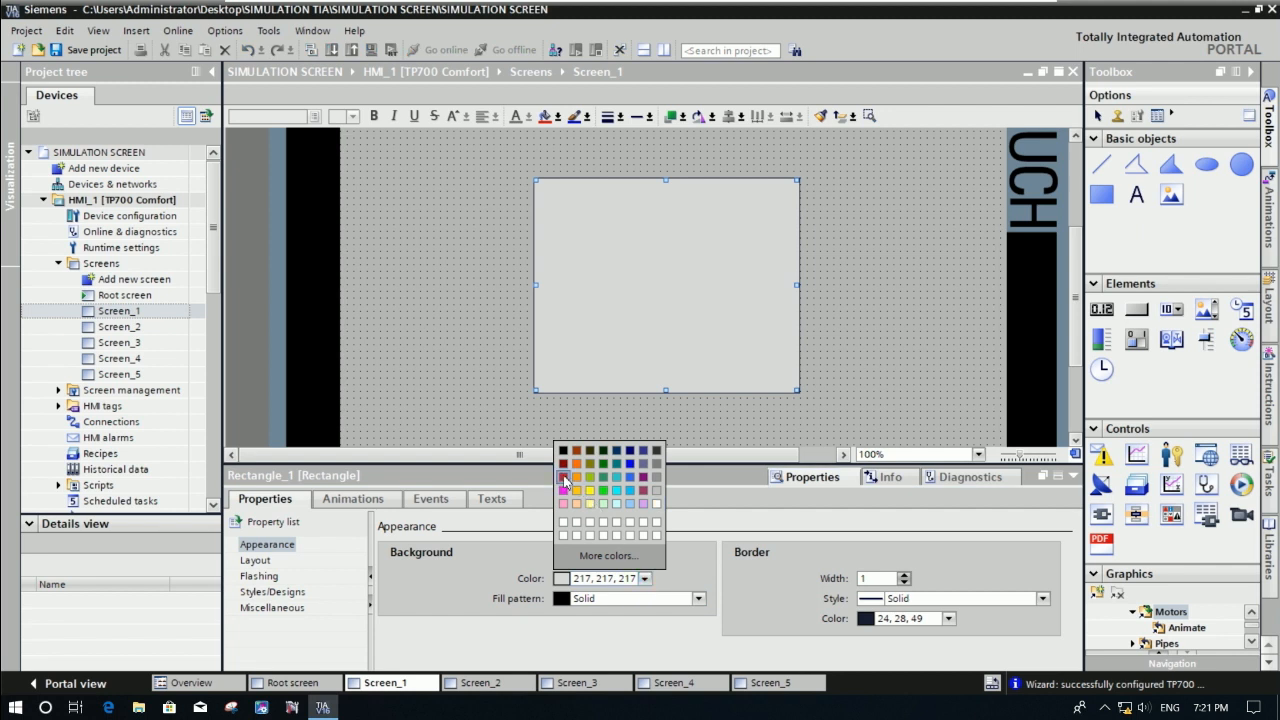
left_click(564, 481)
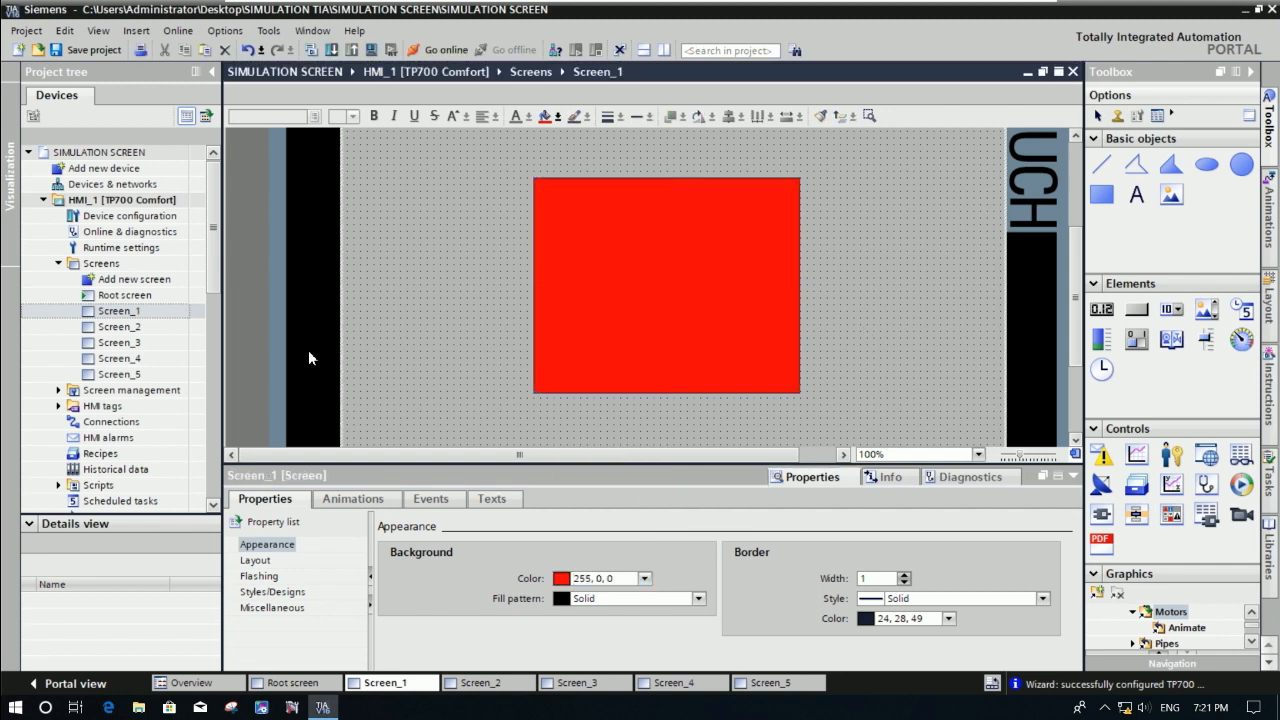
left_click(492, 356)
Bring up Screen_2 for editing.
left_click(483, 685)
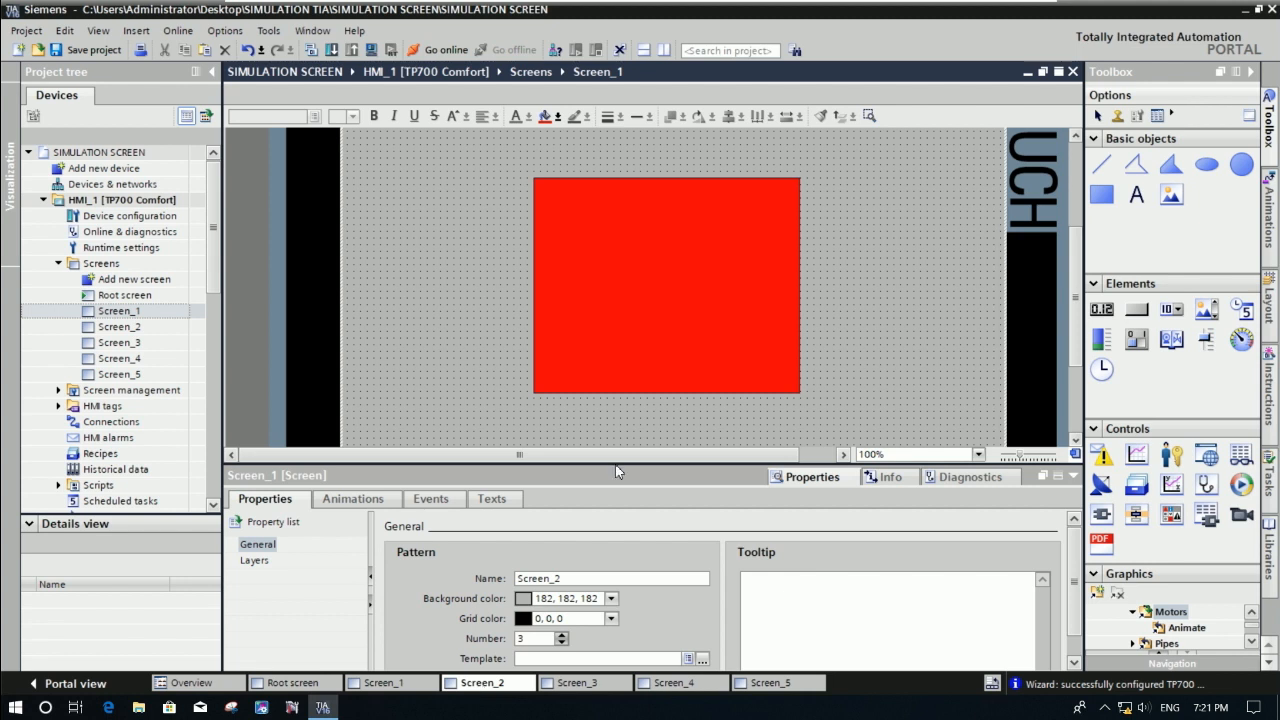
Copy the red rectangle from Screen_1 onto Screen_2 and set the copy's background color to orange (255, 153, 0).
left_click(419, 687)
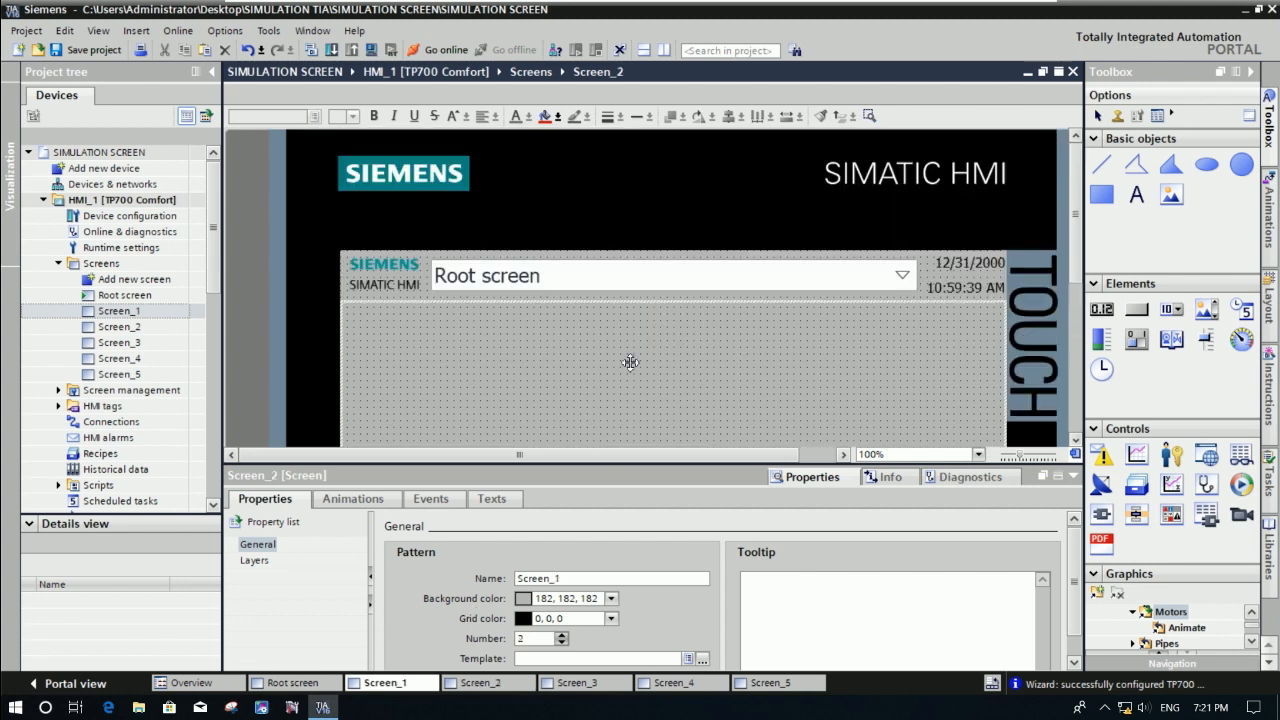
left_click(666, 337)
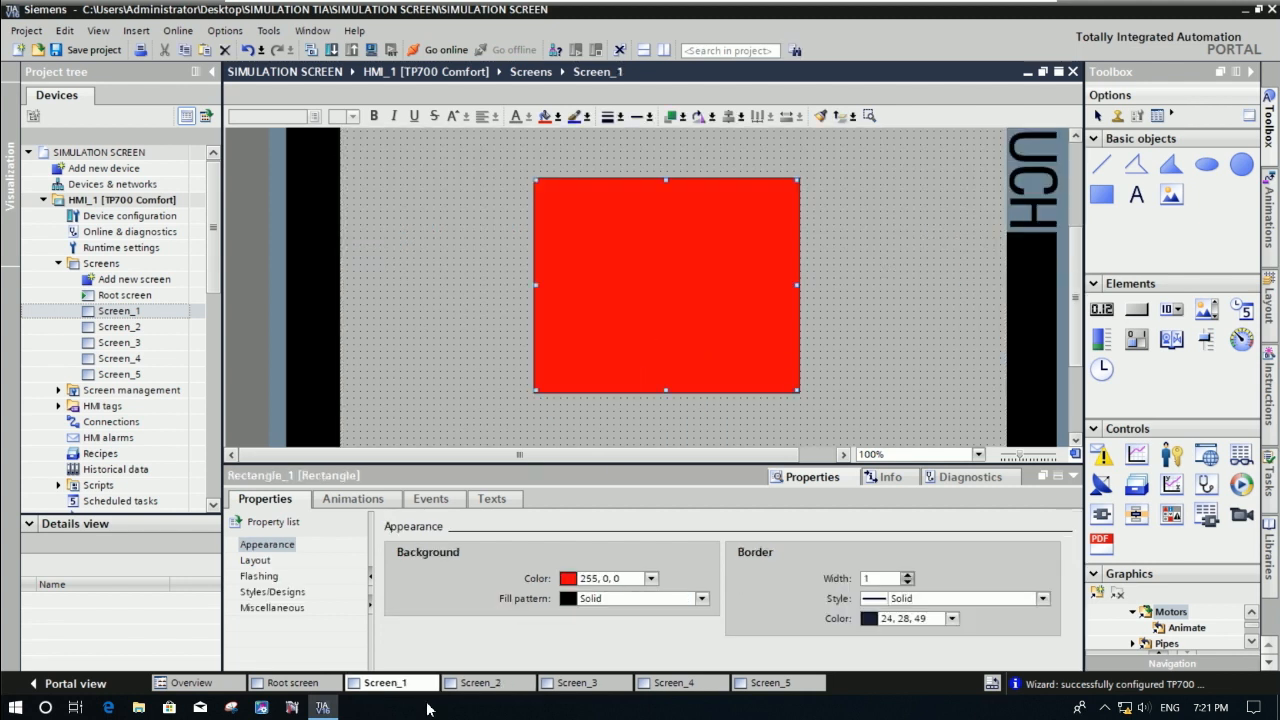
left_click(496, 688)
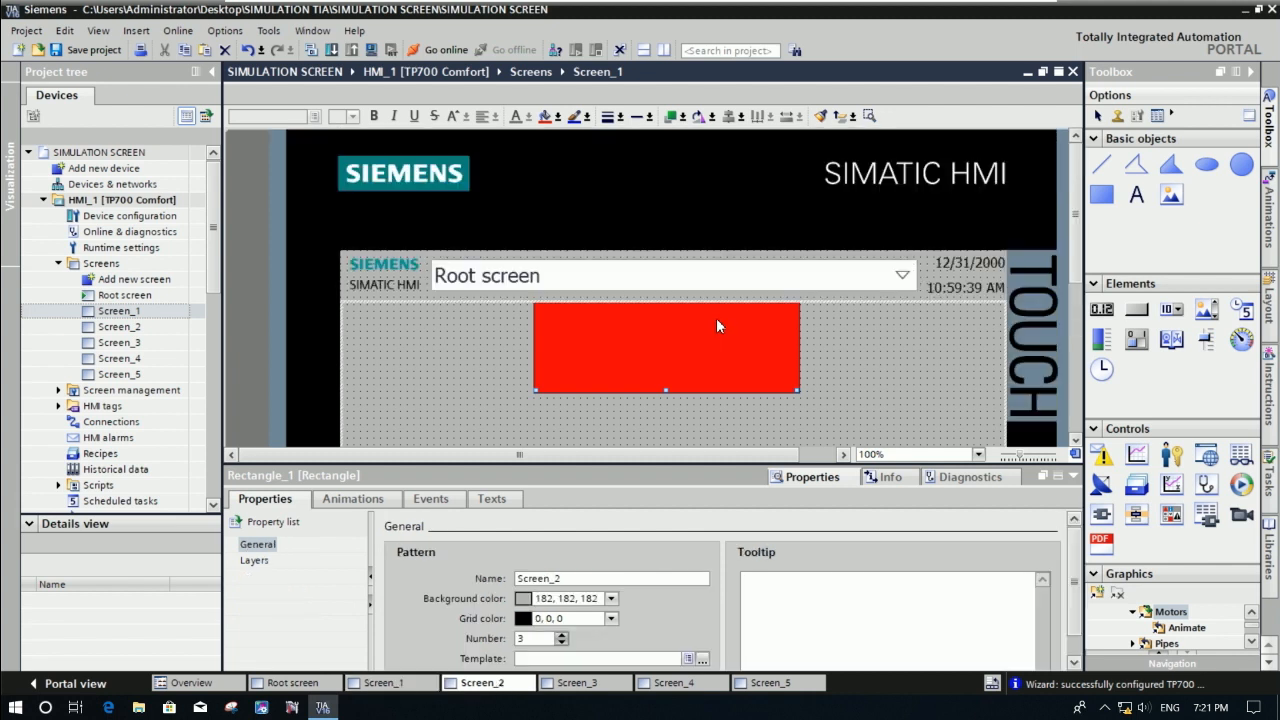
left_click_drag(1079, 276, 1080, 365)
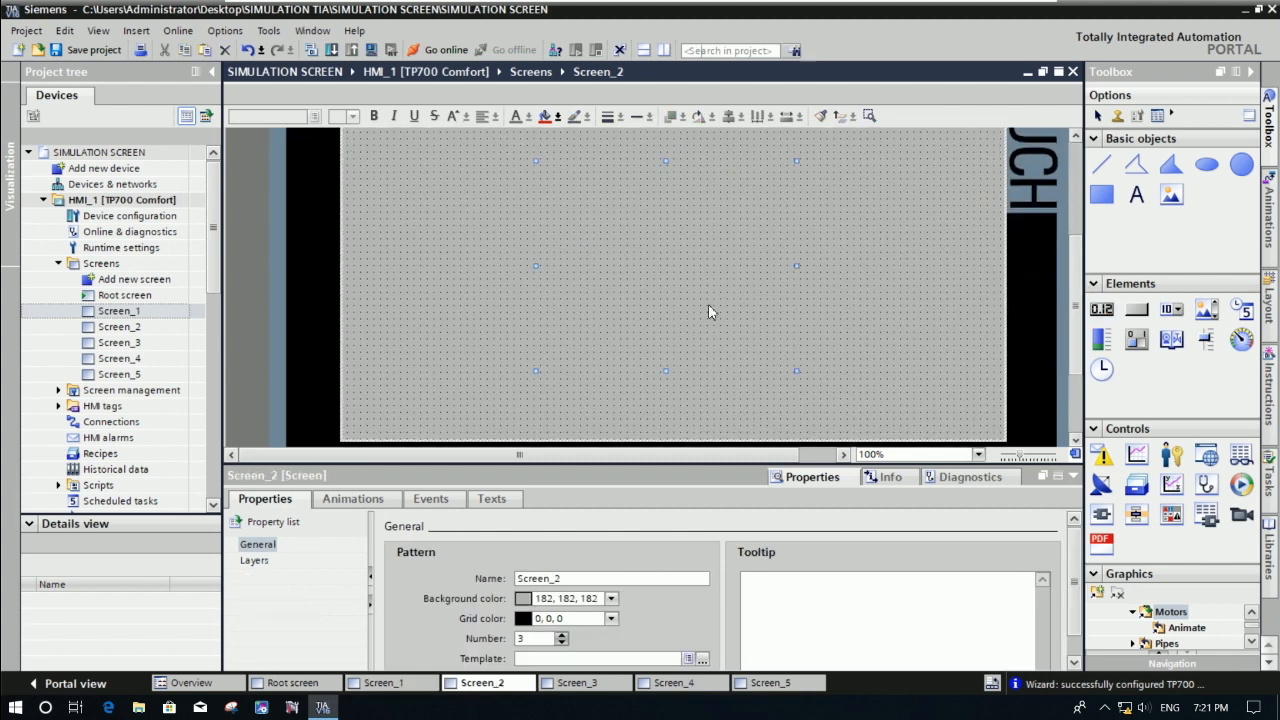
key("ctrl+v")
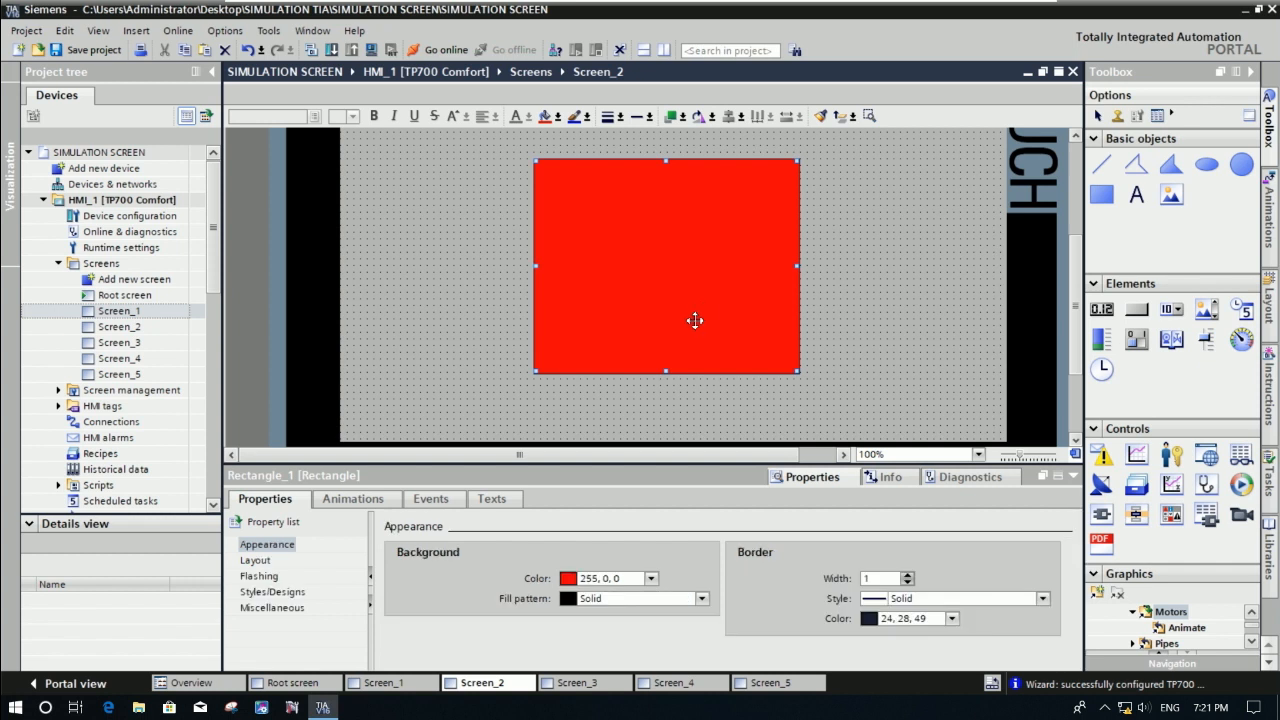
left_click(651, 578)
left_click(583, 477)
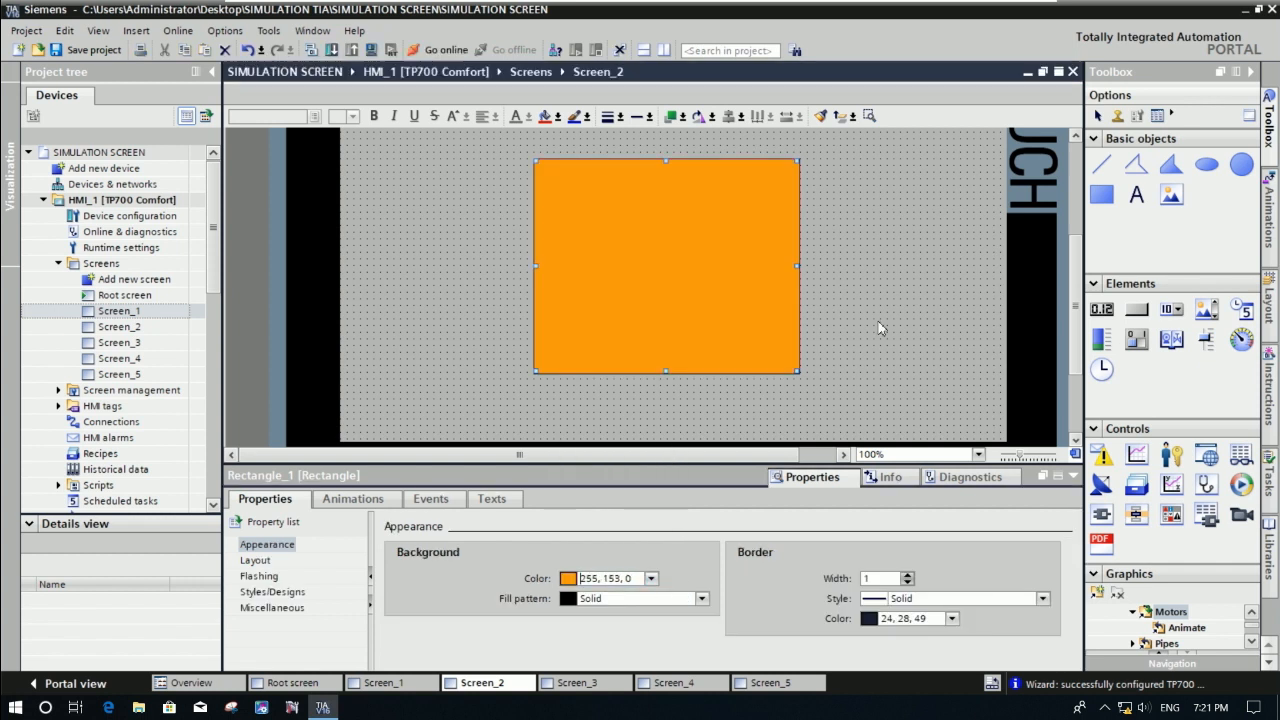
left_click(880, 326)
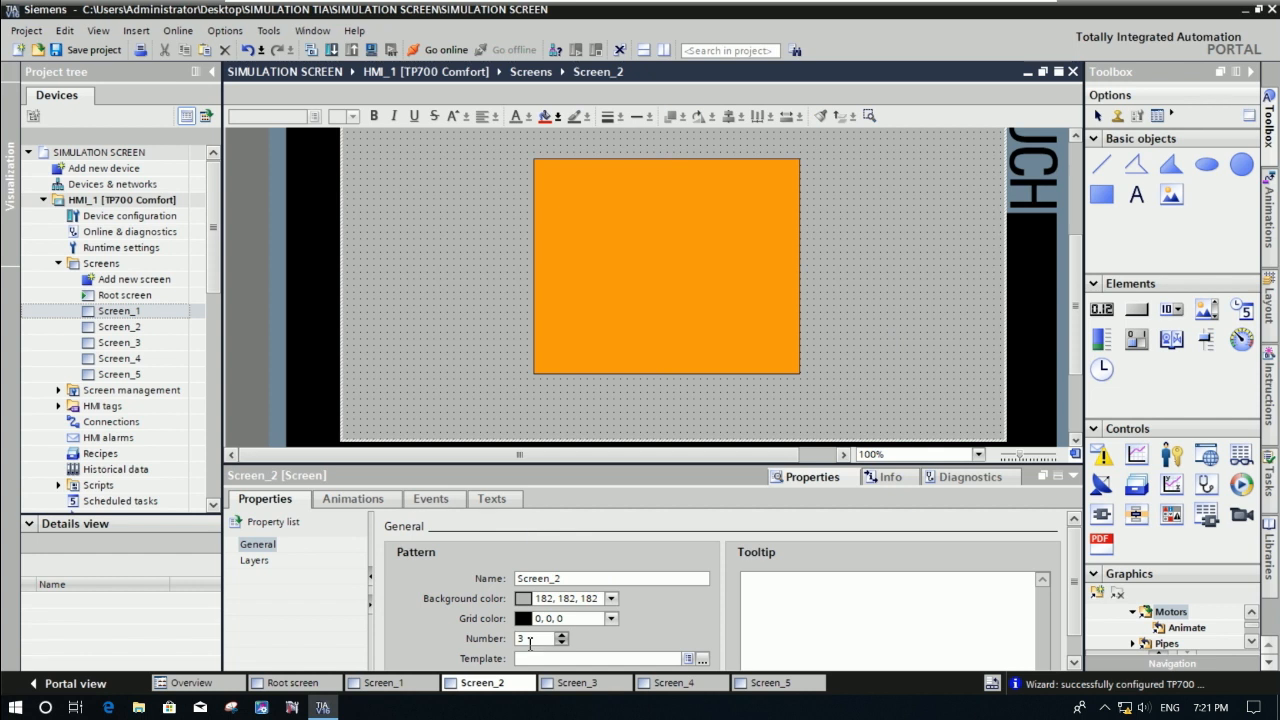
Paste the copied rectangle onto Screen_3 and set its background color to yellow.
left_click(575, 683)
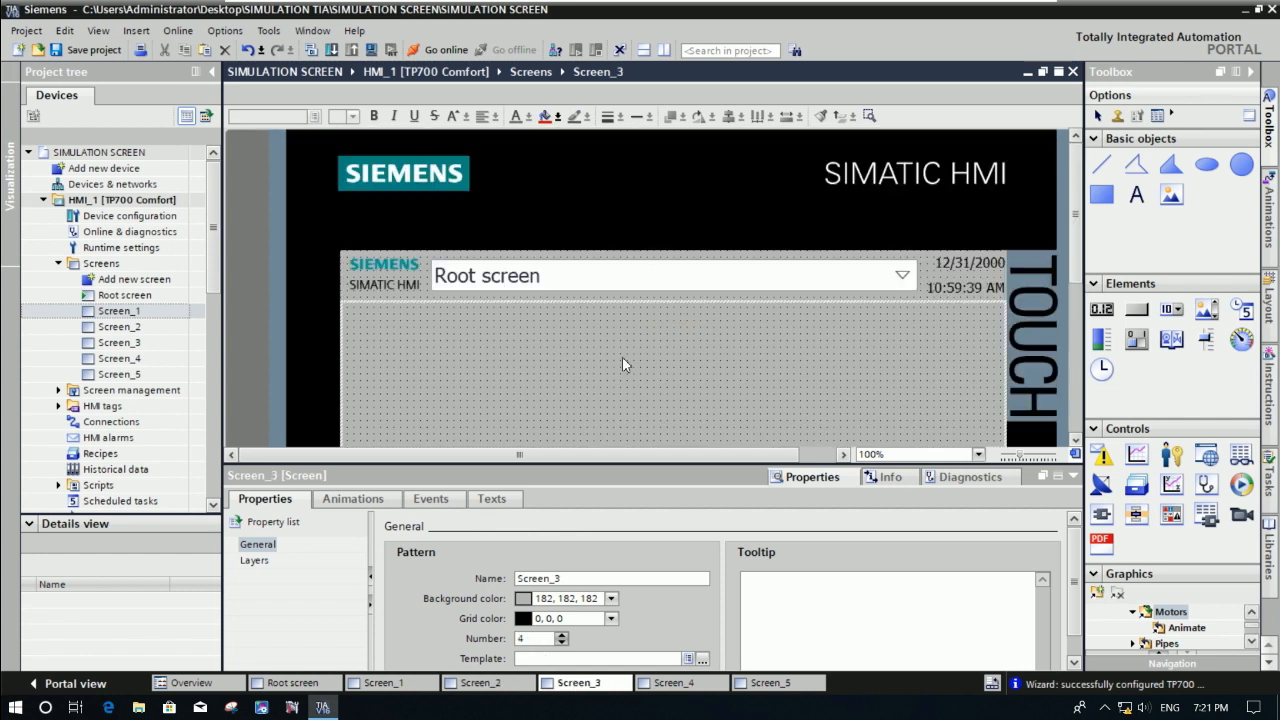
left_click_drag(1077, 237, 1079, 318)
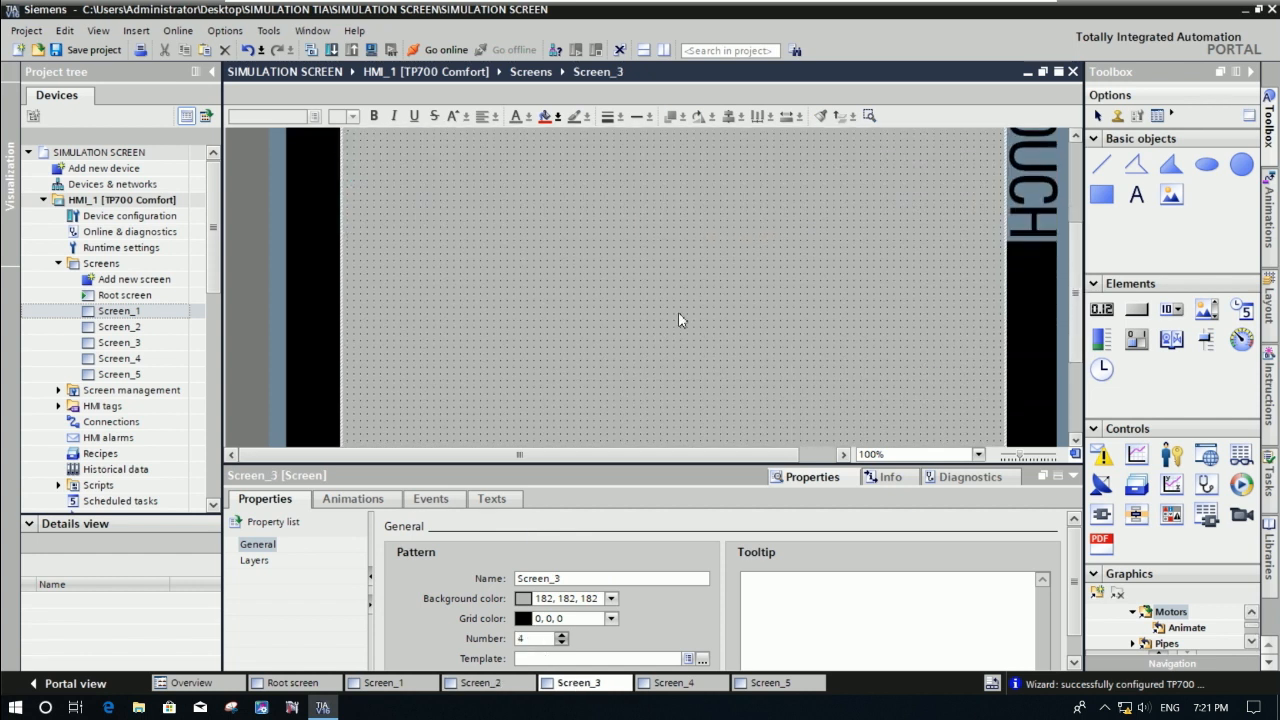
key("ctrl+v")
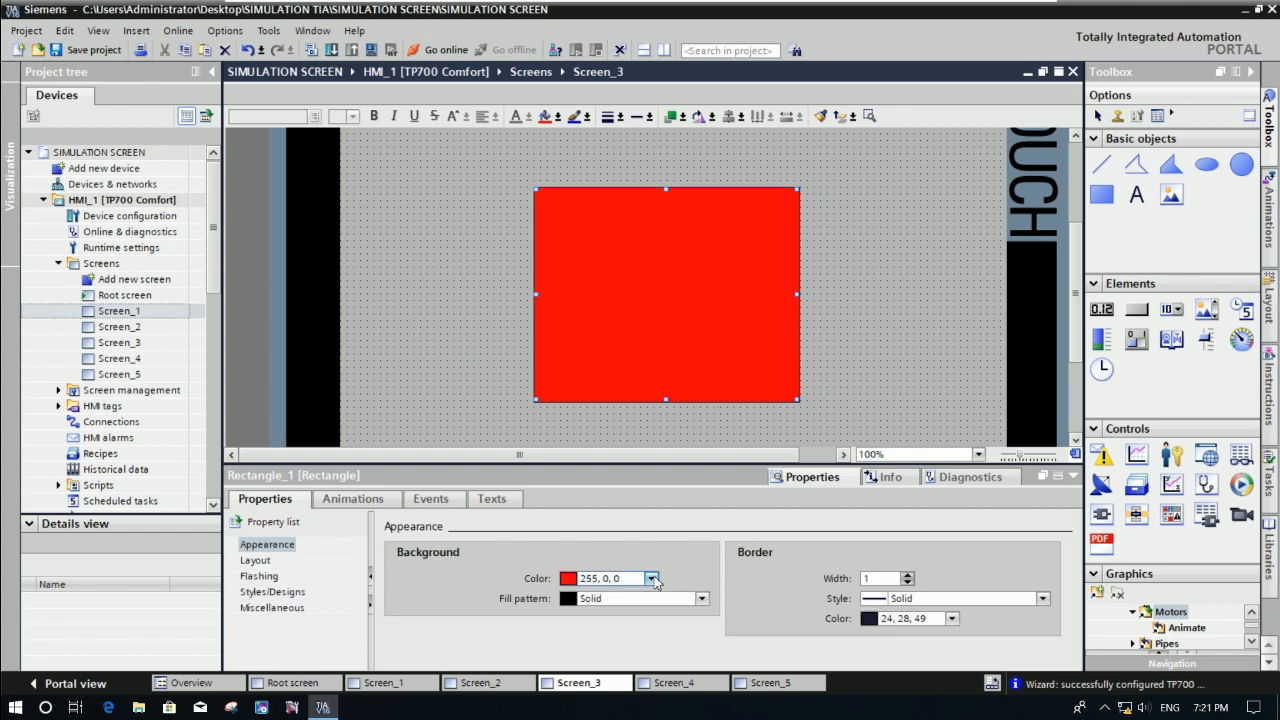
left_click(651, 578)
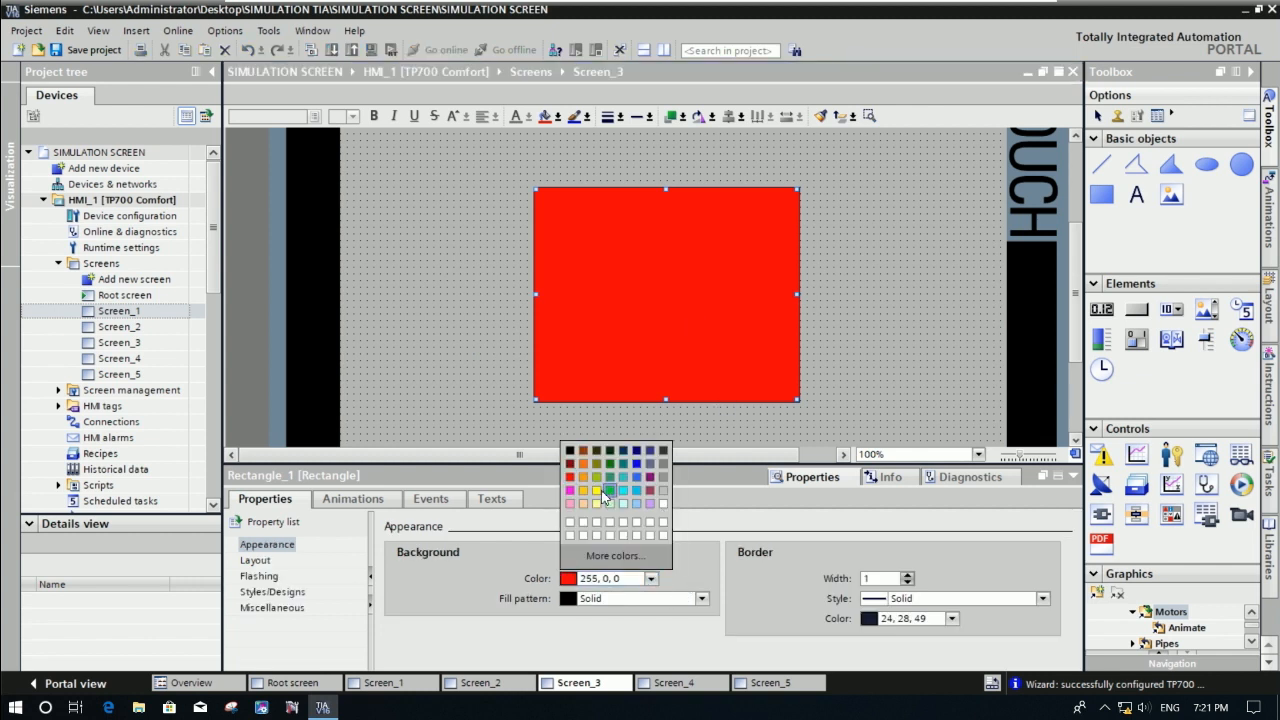
left_click(598, 491)
left_click(735, 434)
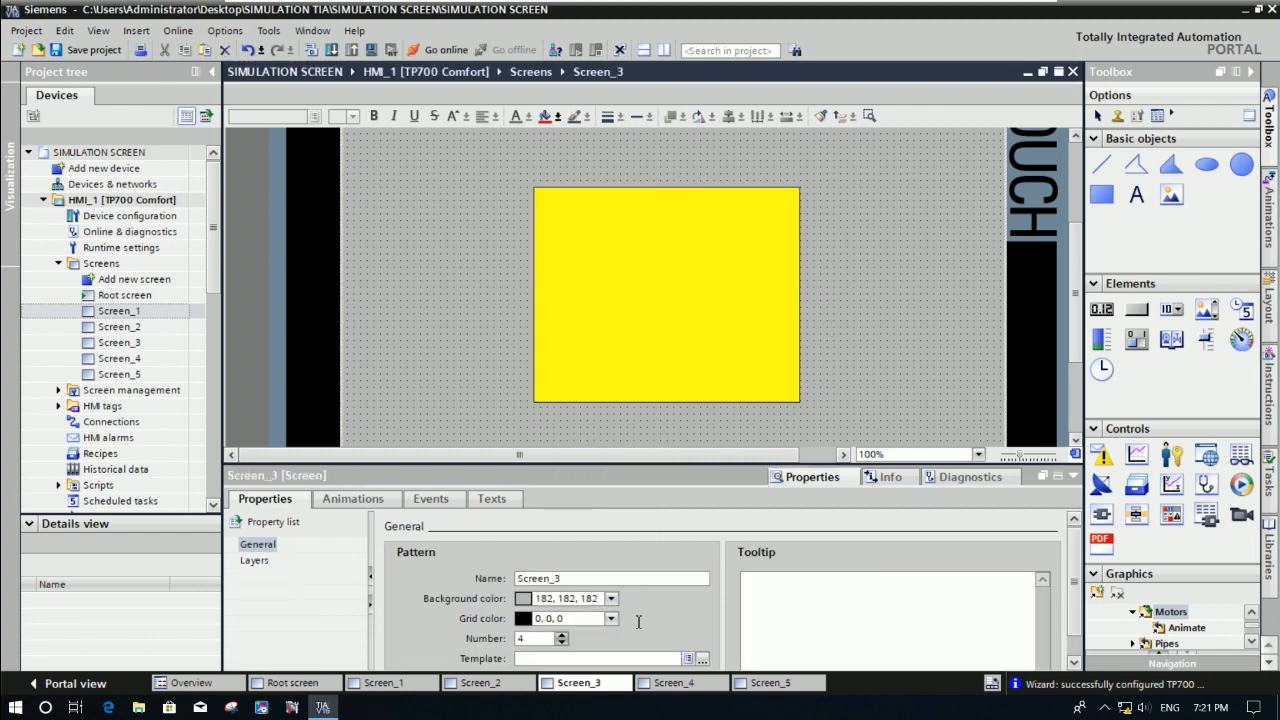
Paste the copied rectangle onto Screen_4 and set its background color to cyan (0, 255, 255).
left_click(674, 684)
left_click(732, 290)
left_click(674, 684)
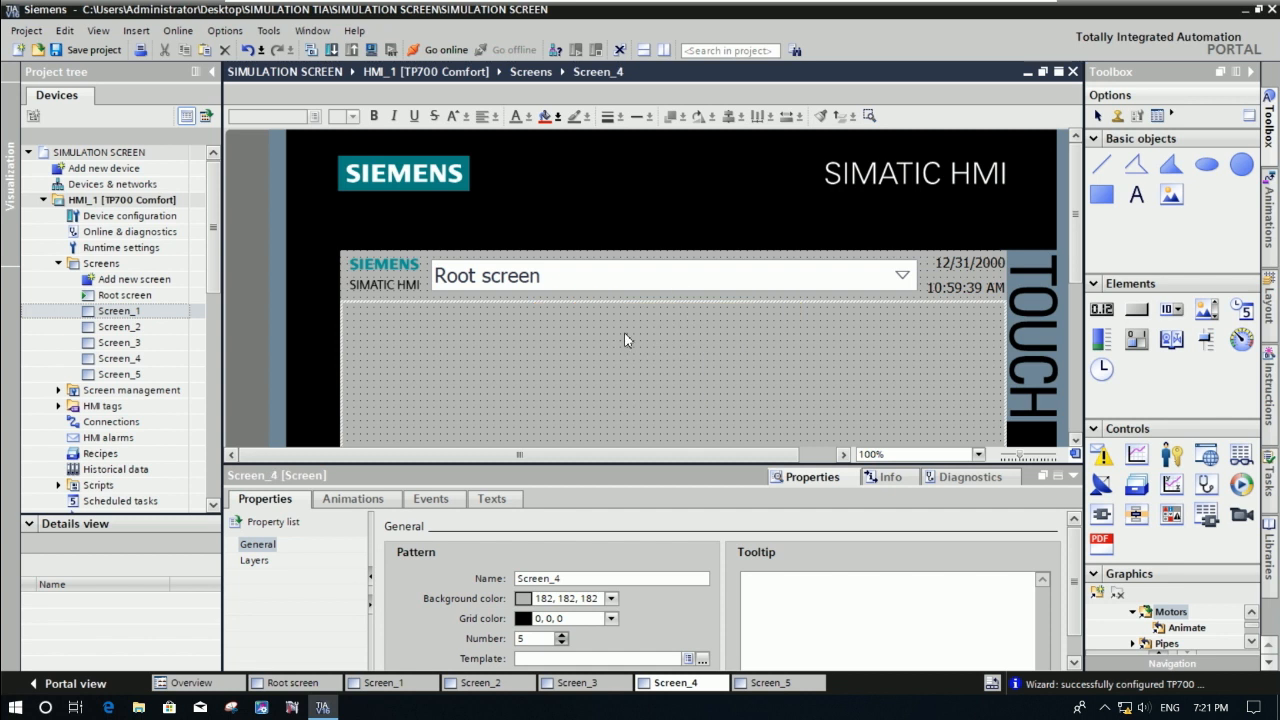
scroll(731, 290, "down", 5)
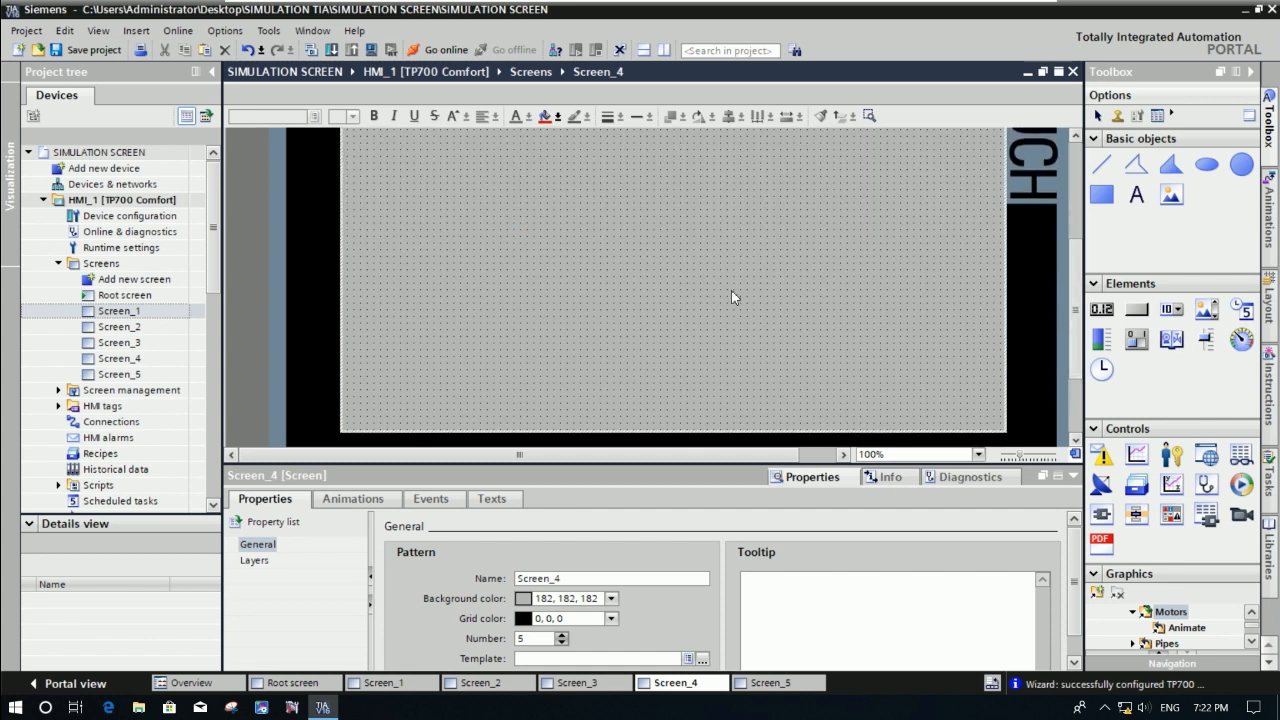
key("ctrl+v")
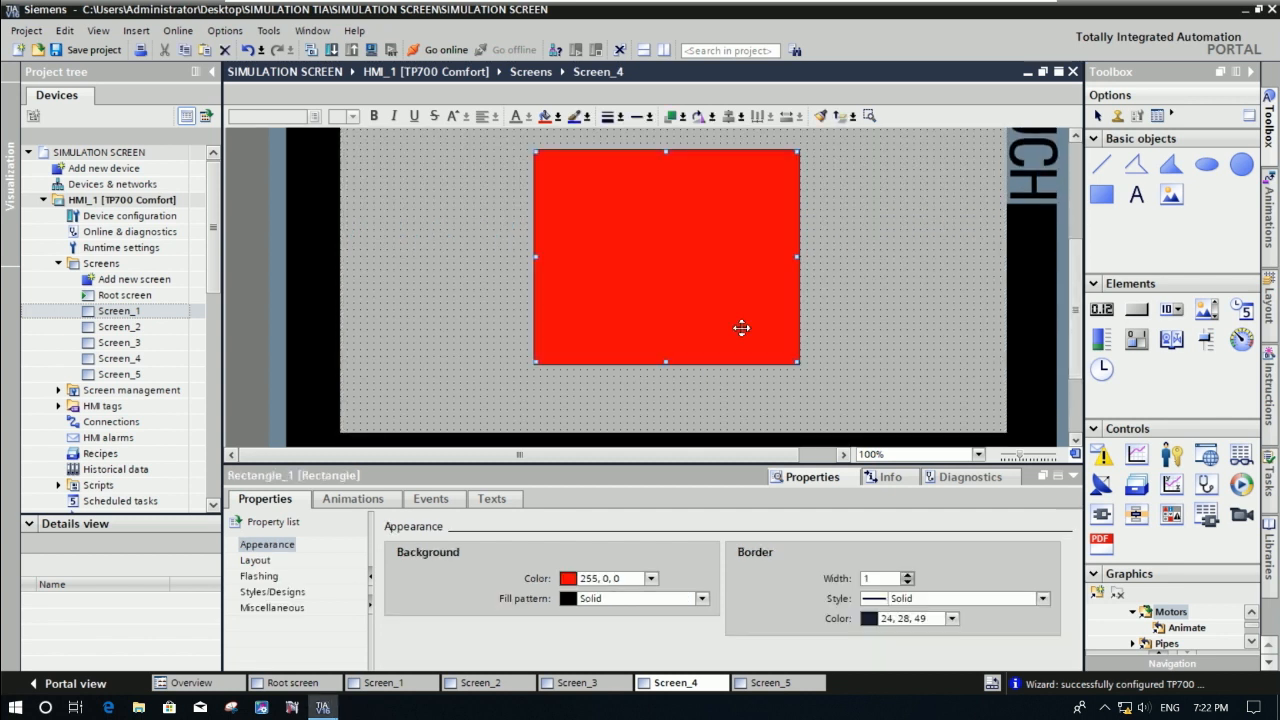
left_click(650, 578)
left_click(623, 490)
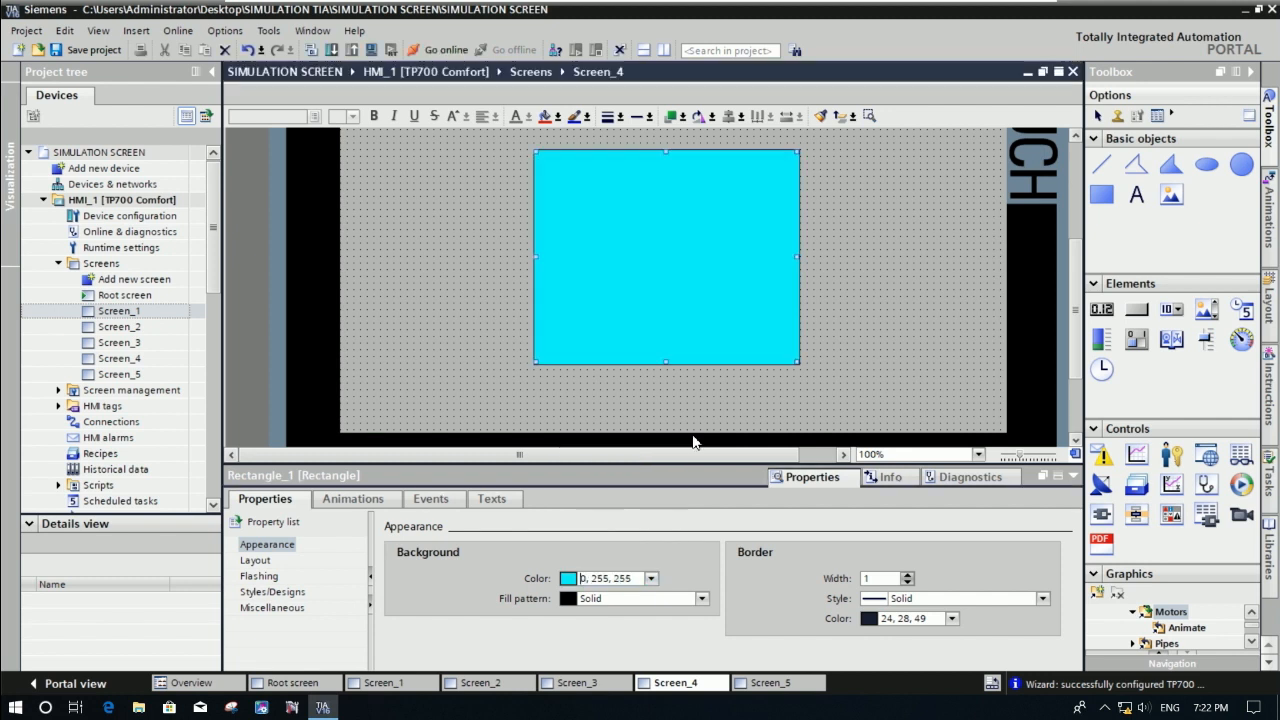
left_click(845, 323)
Paste the copied rectangle onto Screen_5 and set its background color to green.
left_click(768, 683)
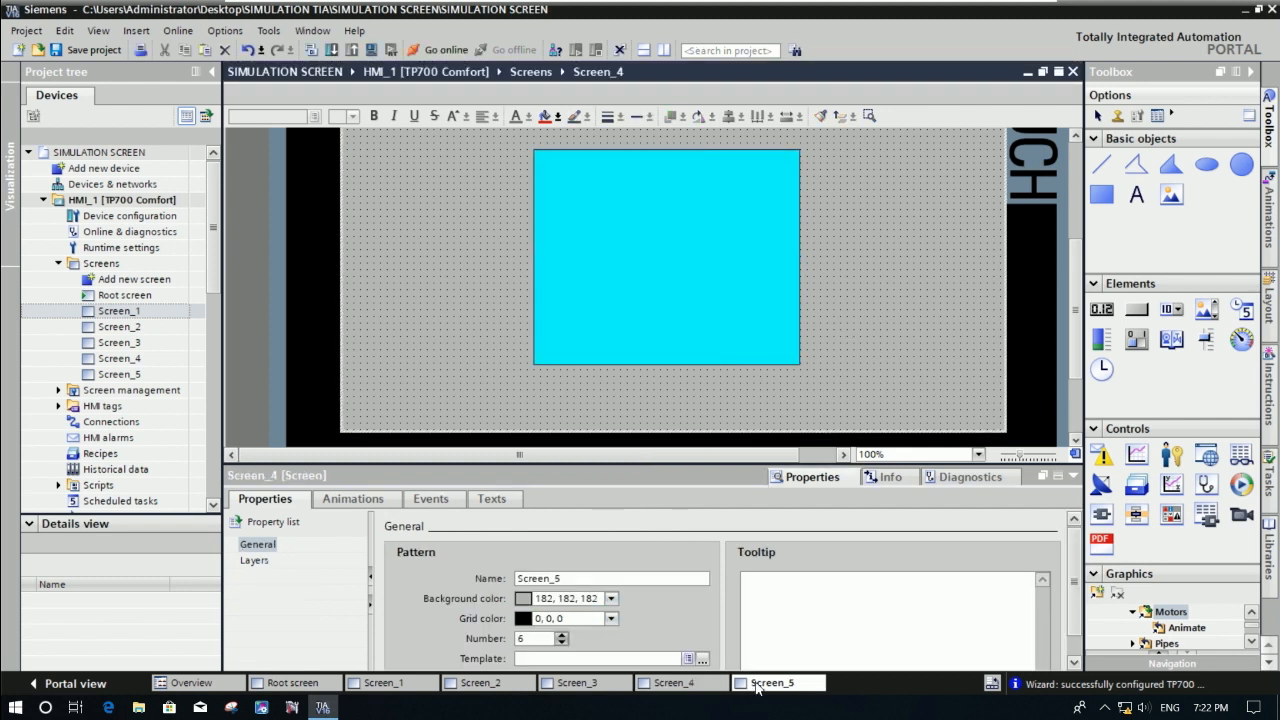
scroll(1077, 290, "up", 3)
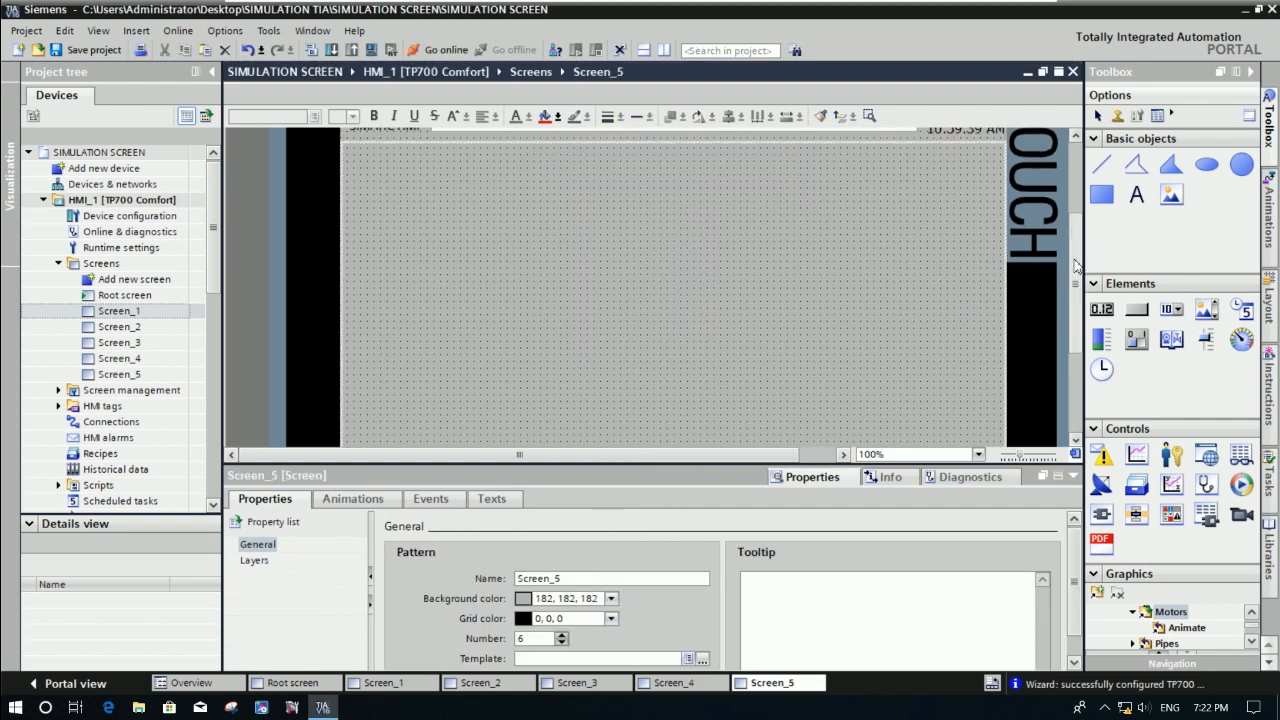
key("ctrl+v")
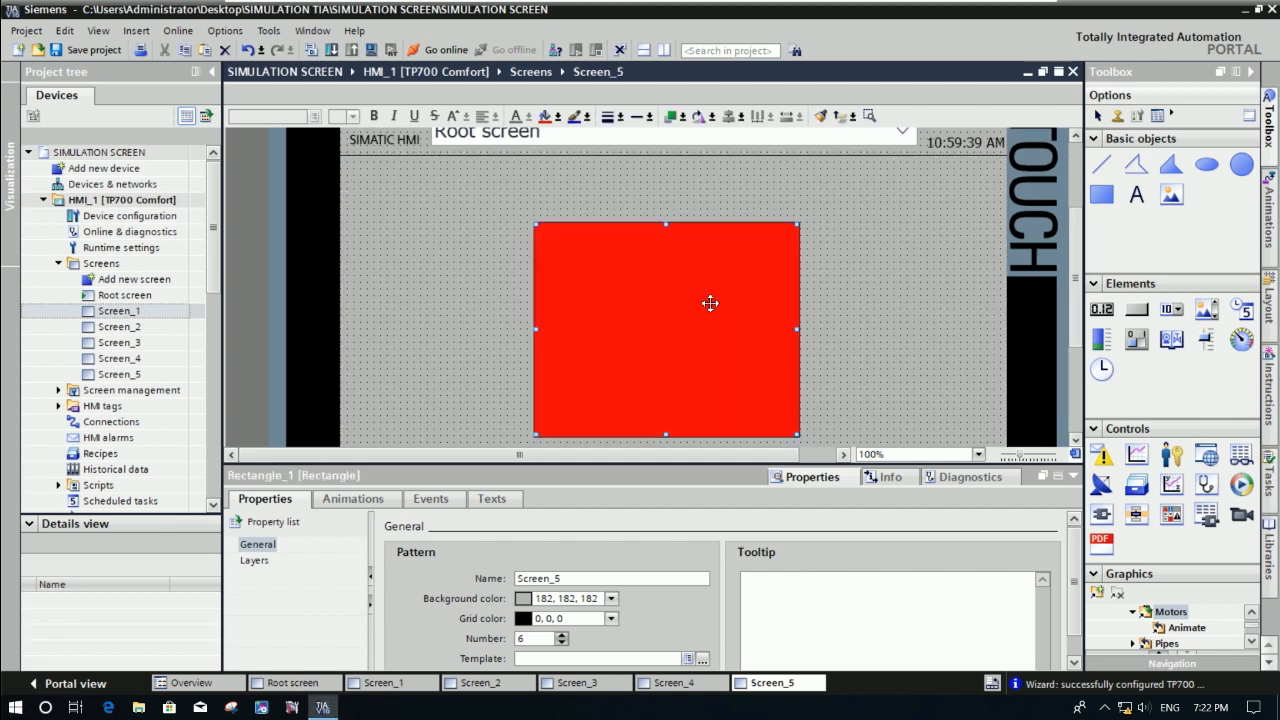
left_click(651, 579)
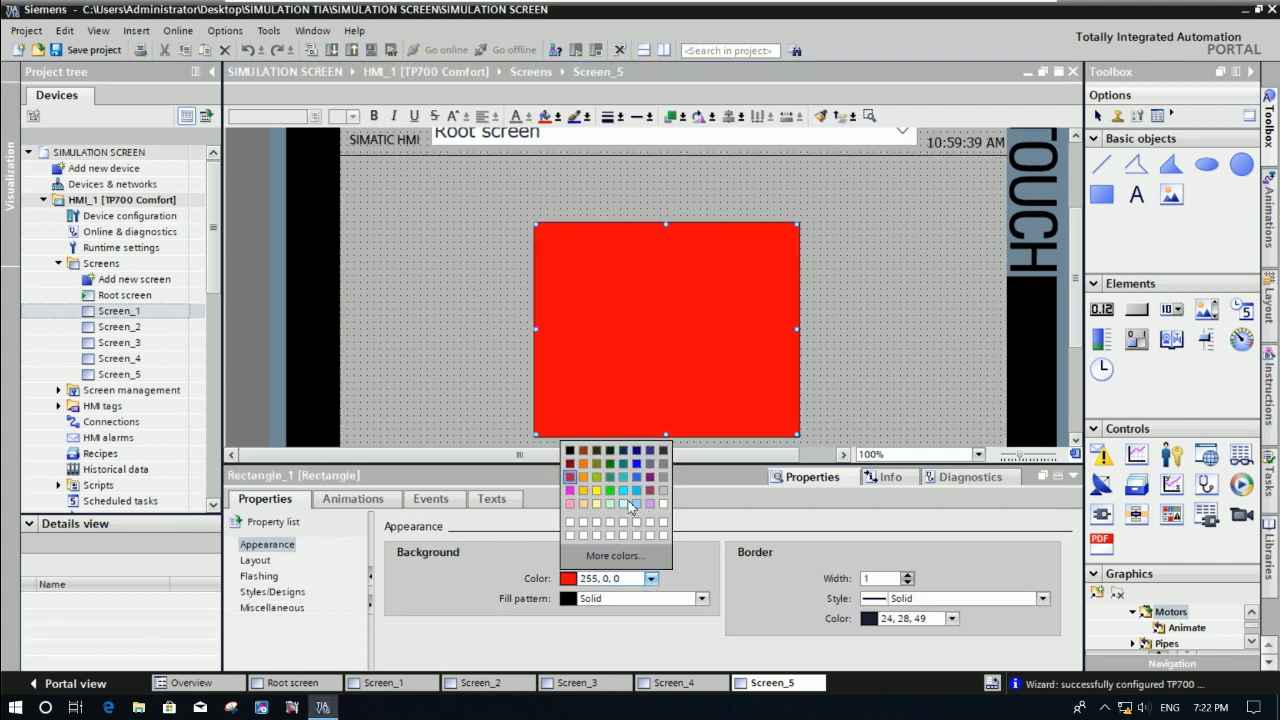
left_click(608, 491)
left_click(825, 341)
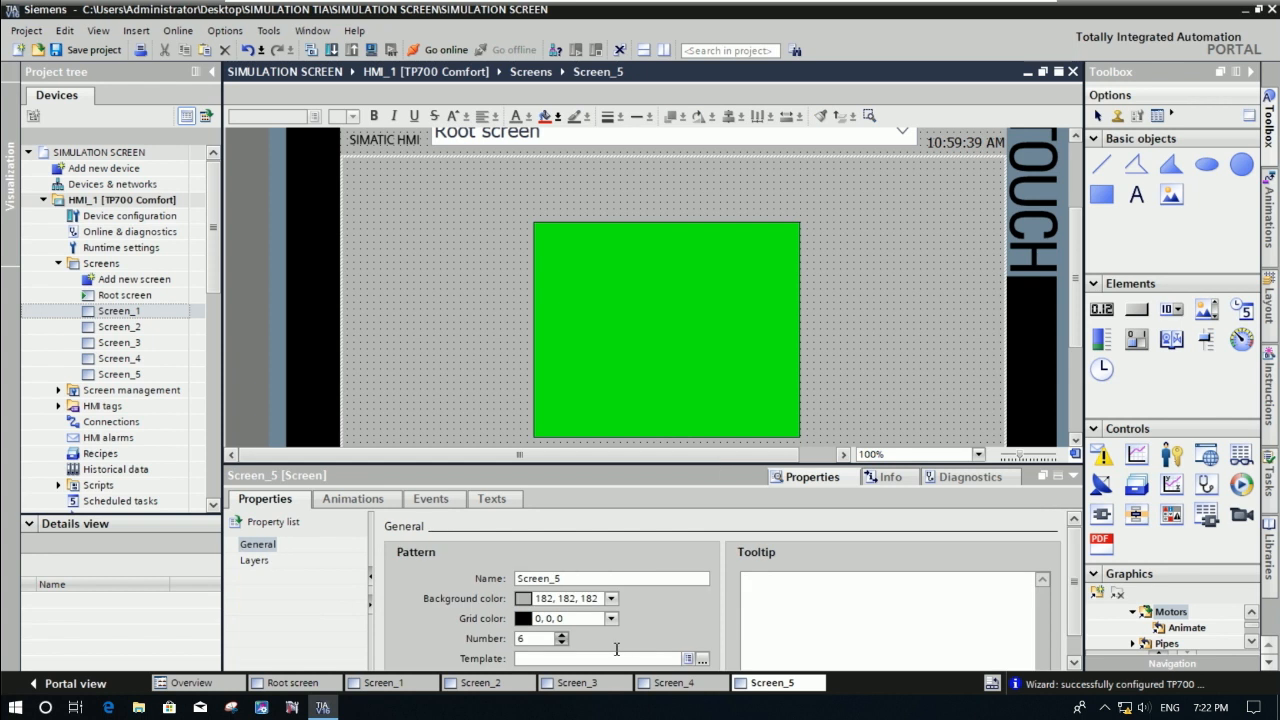
Look back through the screens with colored rectangles, return to the Root screen and save the project.
left_click(676, 686)
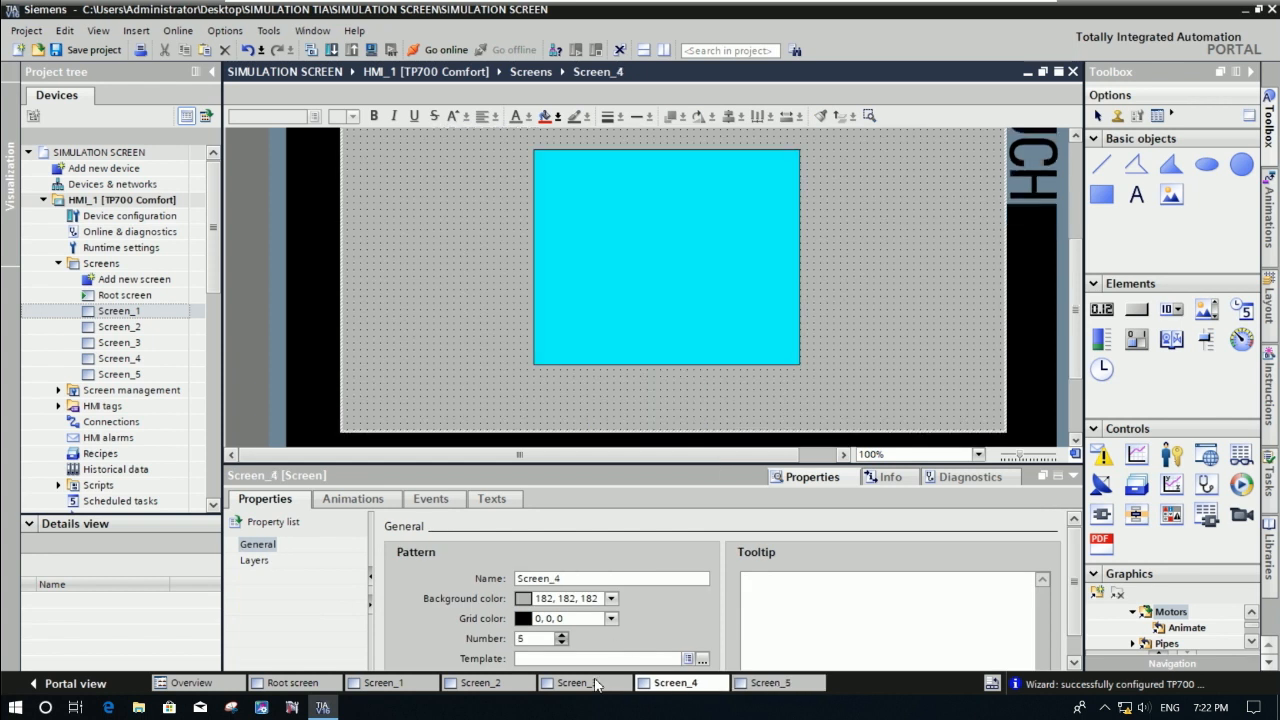
left_click(515, 688)
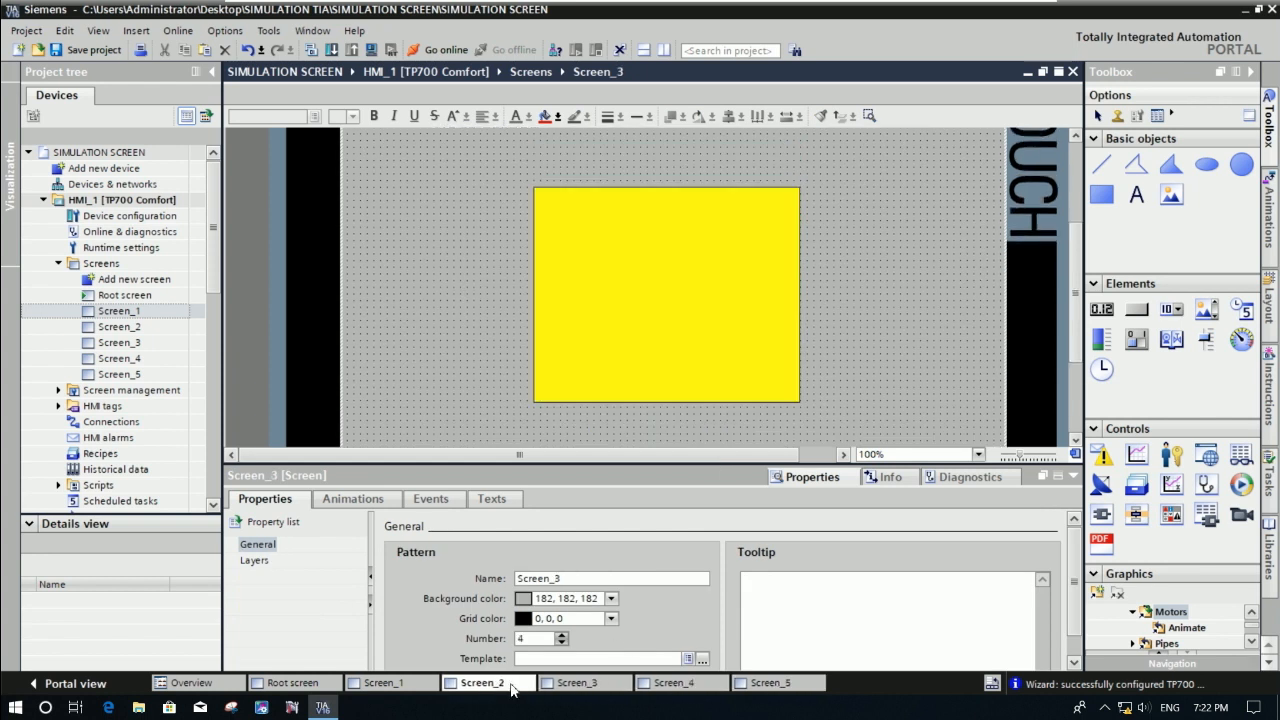
left_click(398, 688)
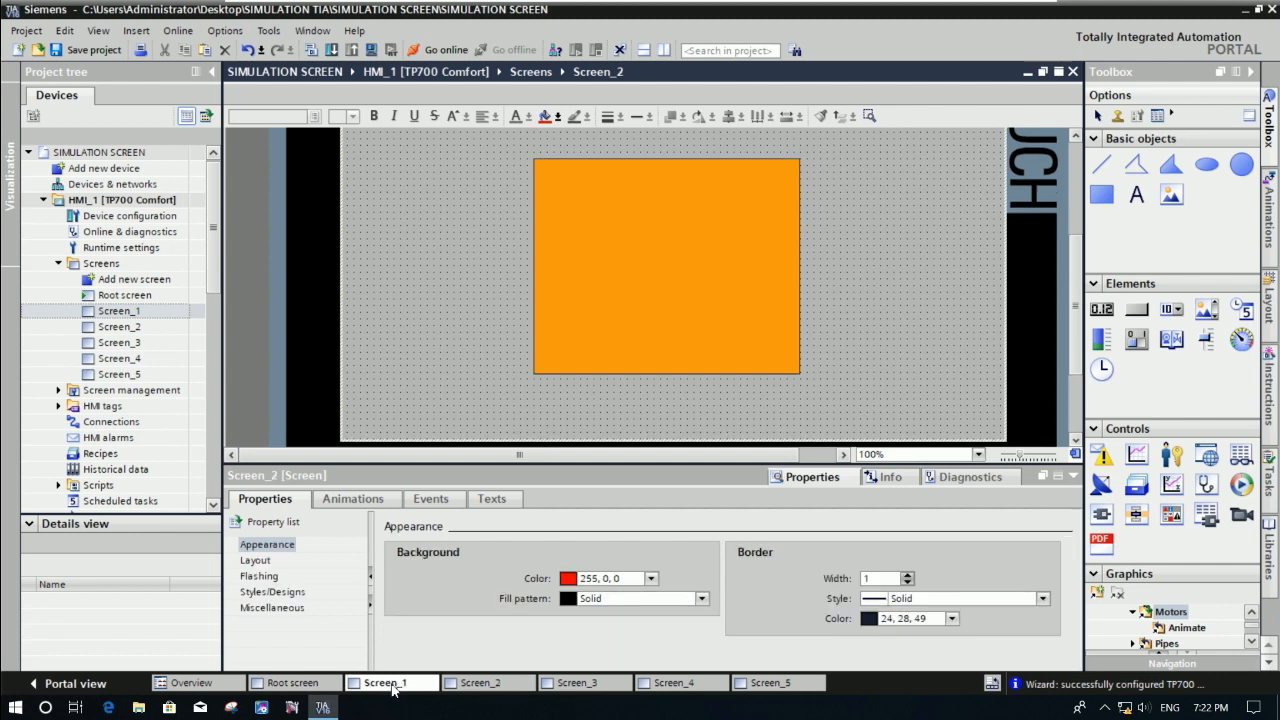
left_click(319, 684)
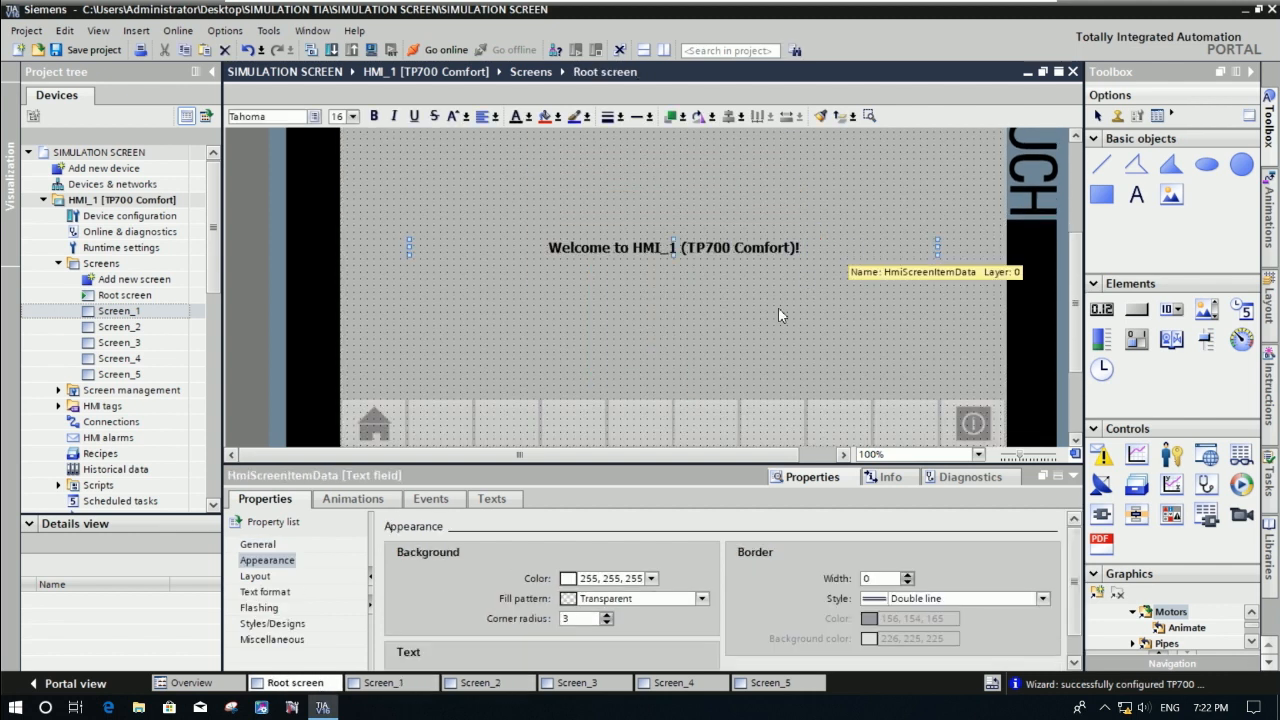
left_click(777, 309)
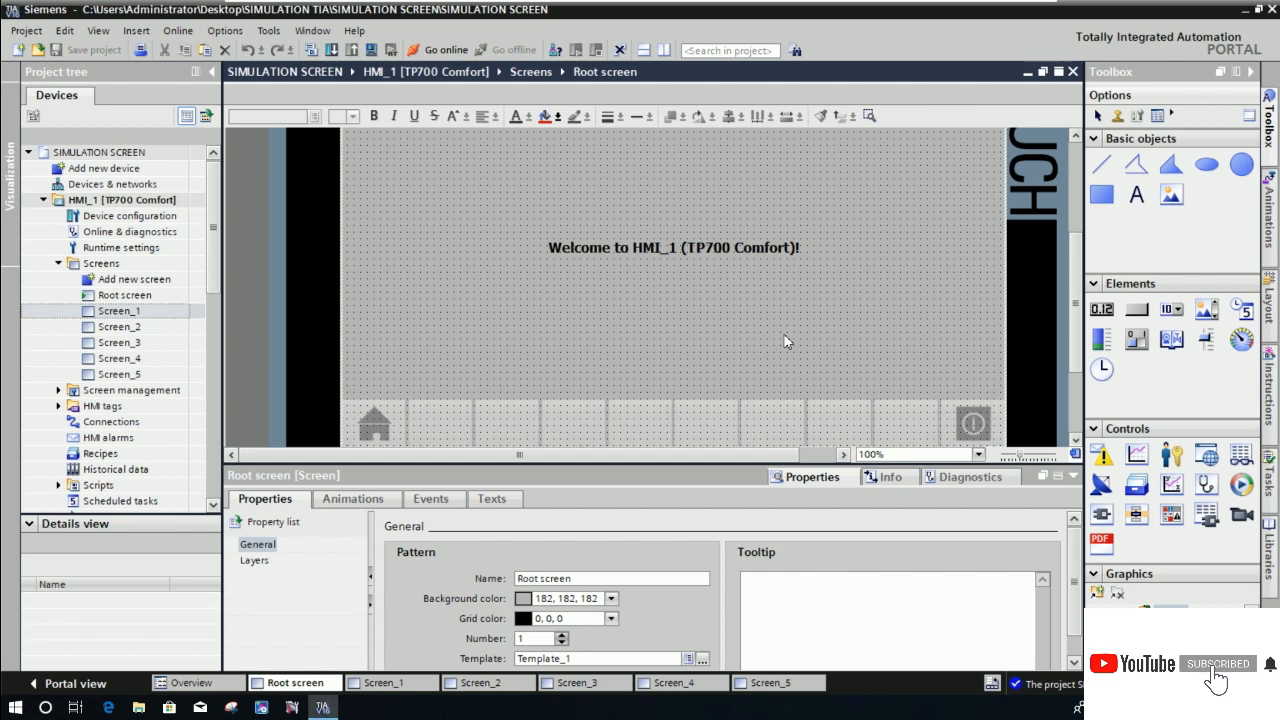
Draw a button filling the slot beside the home icon on the Root screen and label it SCREEN1.
left_click(1101, 194)
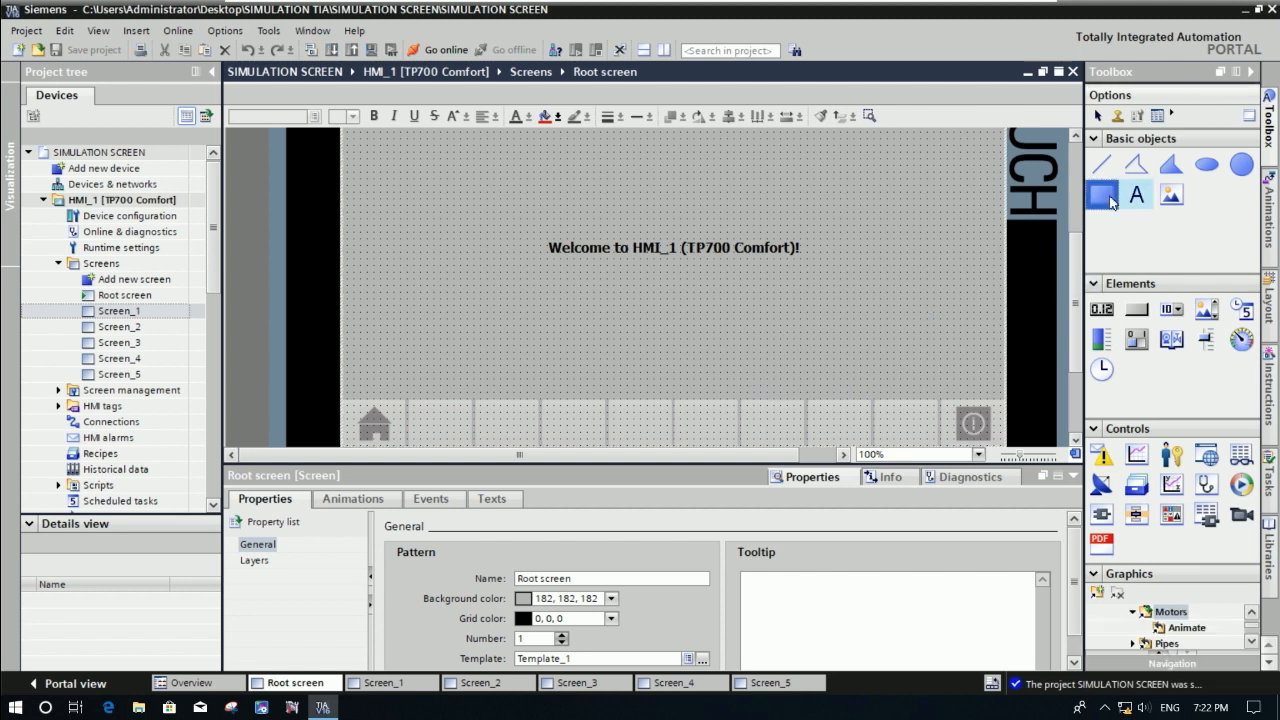
left_click(1137, 312)
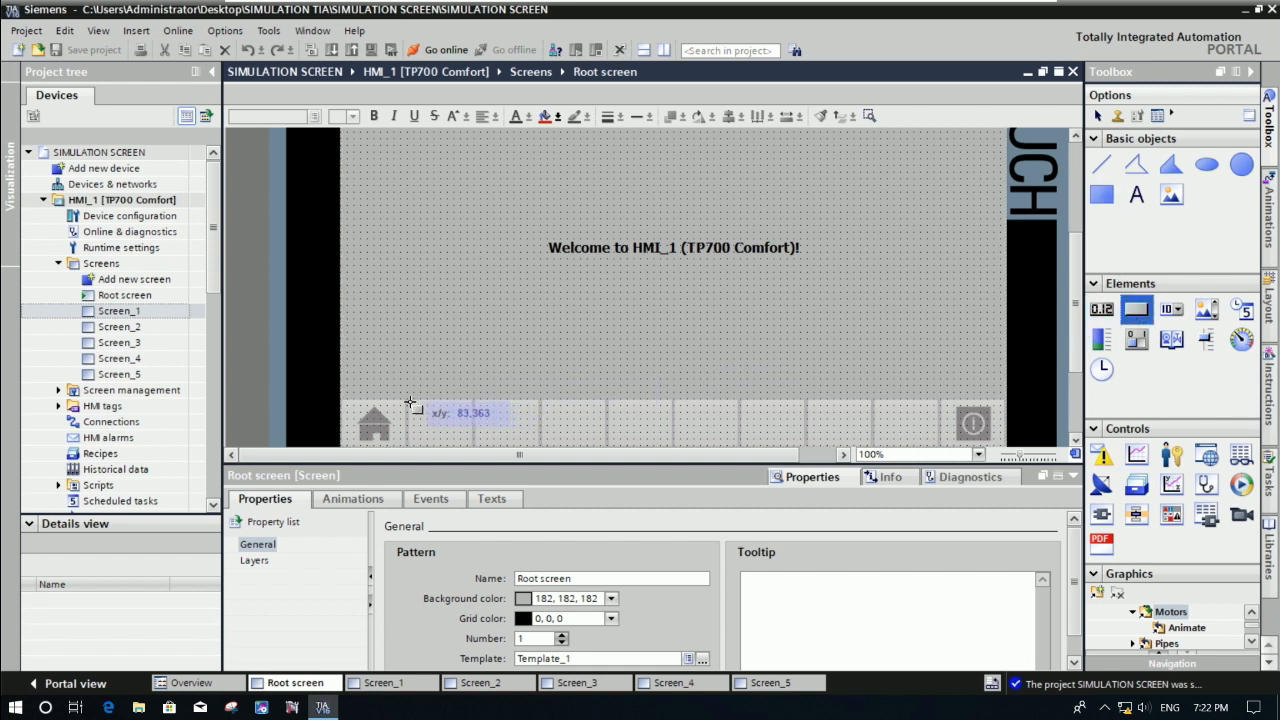
left_click_drag(413, 405, 476, 446)
left_click_drag(480, 390, 475, 355)
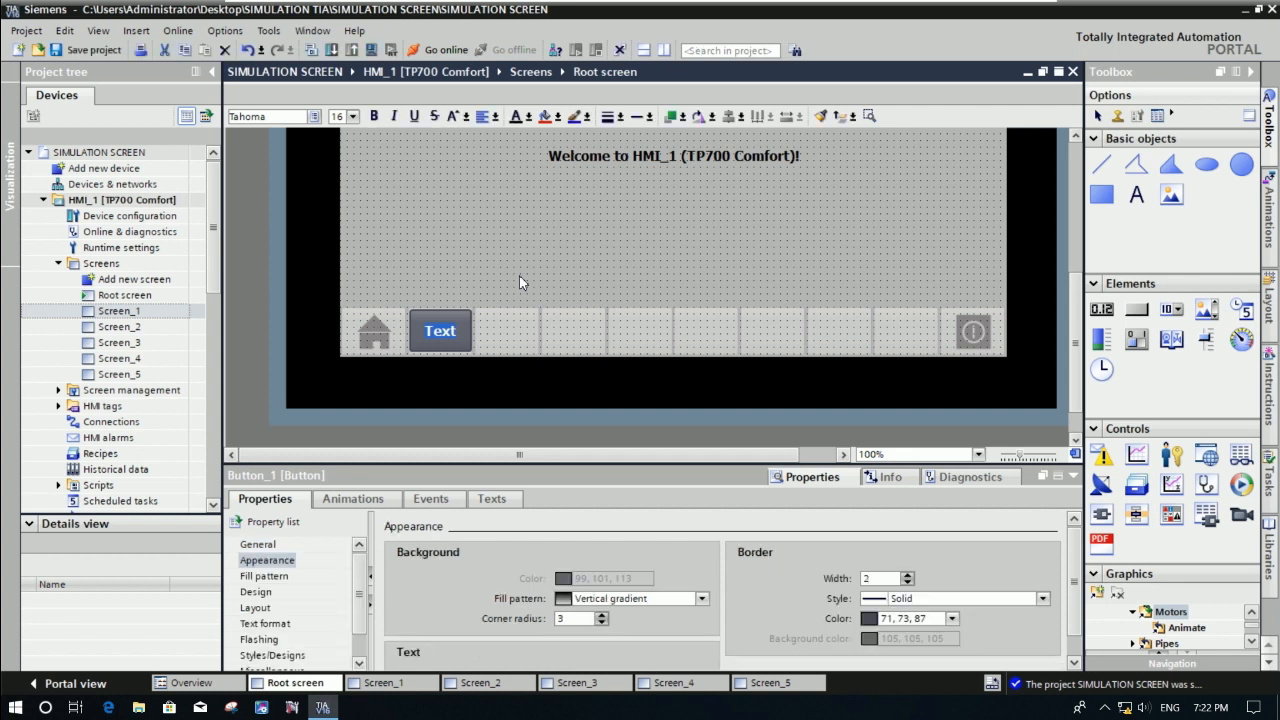
type("SCREEN1")
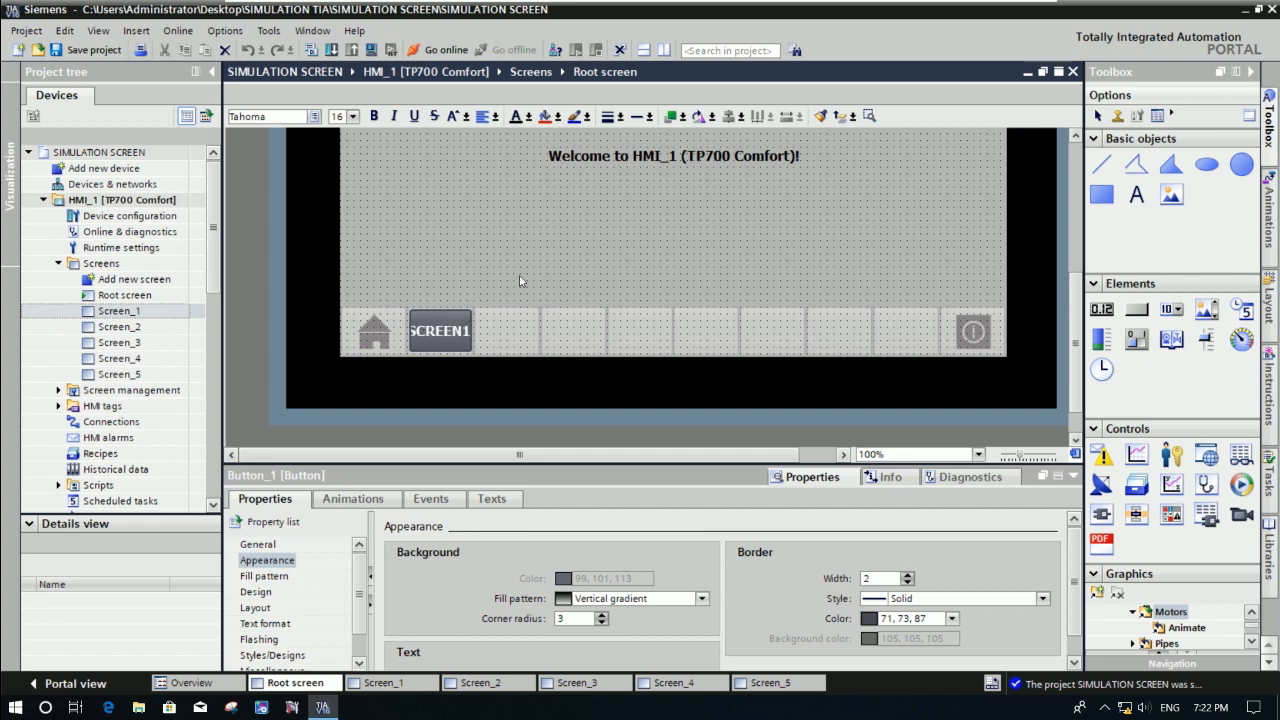
left_click(519, 275)
Set the SCREEN1 button's text font size to 12, keeping Tahoma Bold.
left_click(445, 330)
left_click(268, 624)
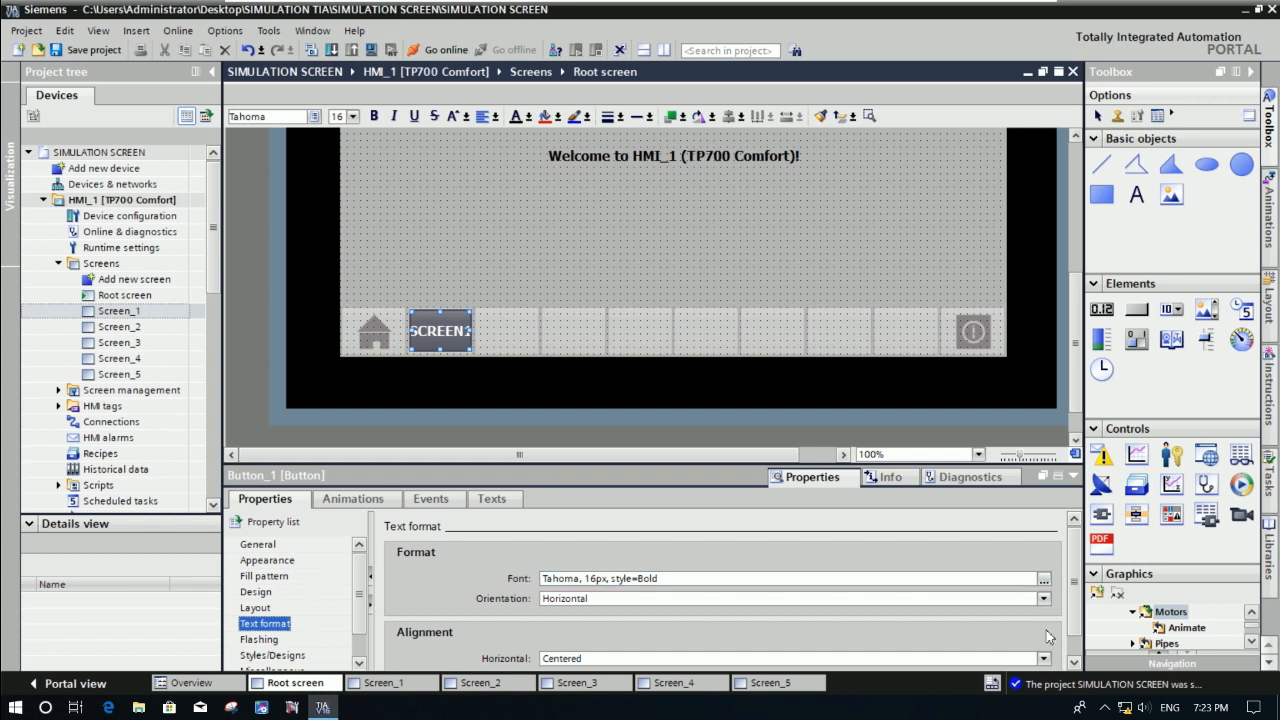
left_click(1044, 580)
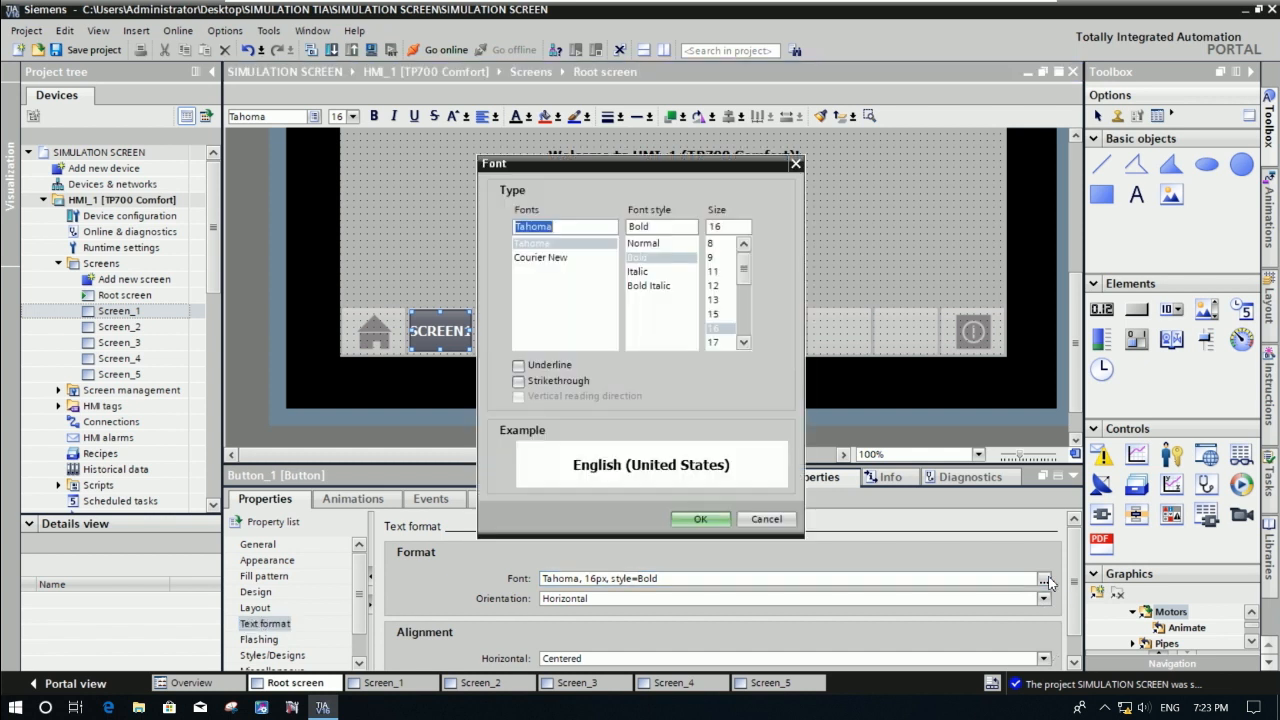
left_click(722, 285)
left_click(698, 519)
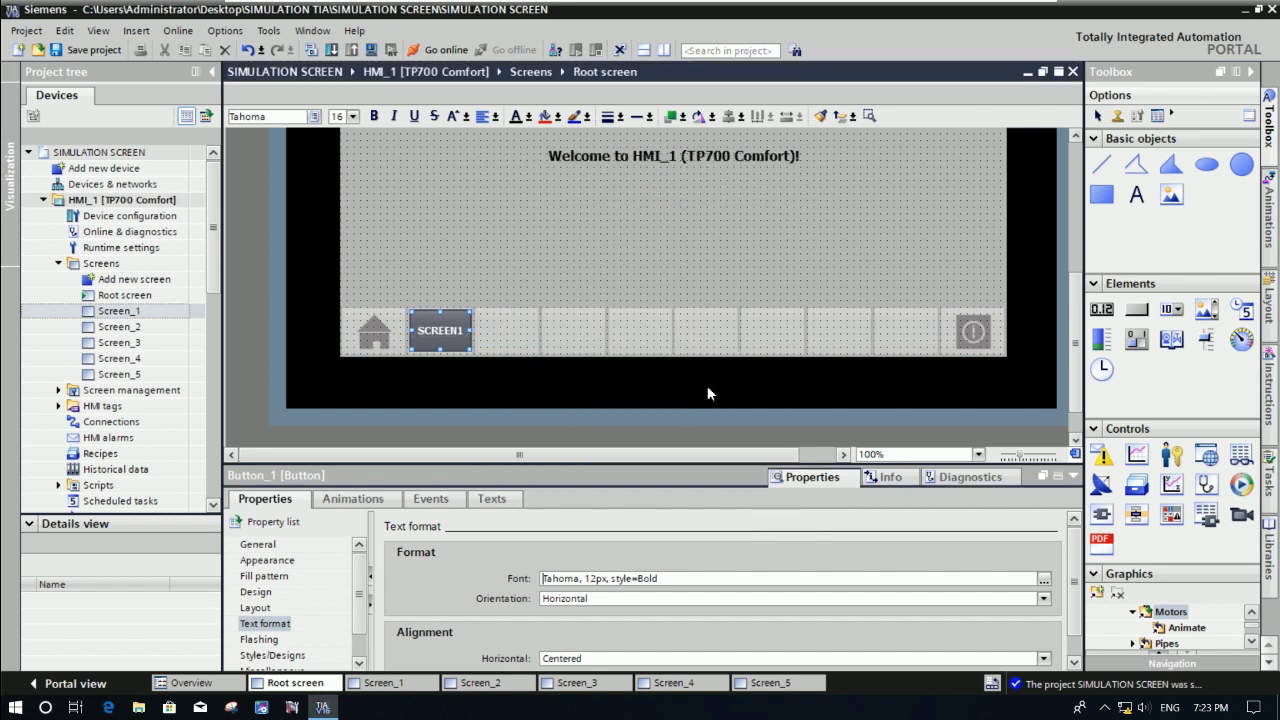
left_click(530, 296)
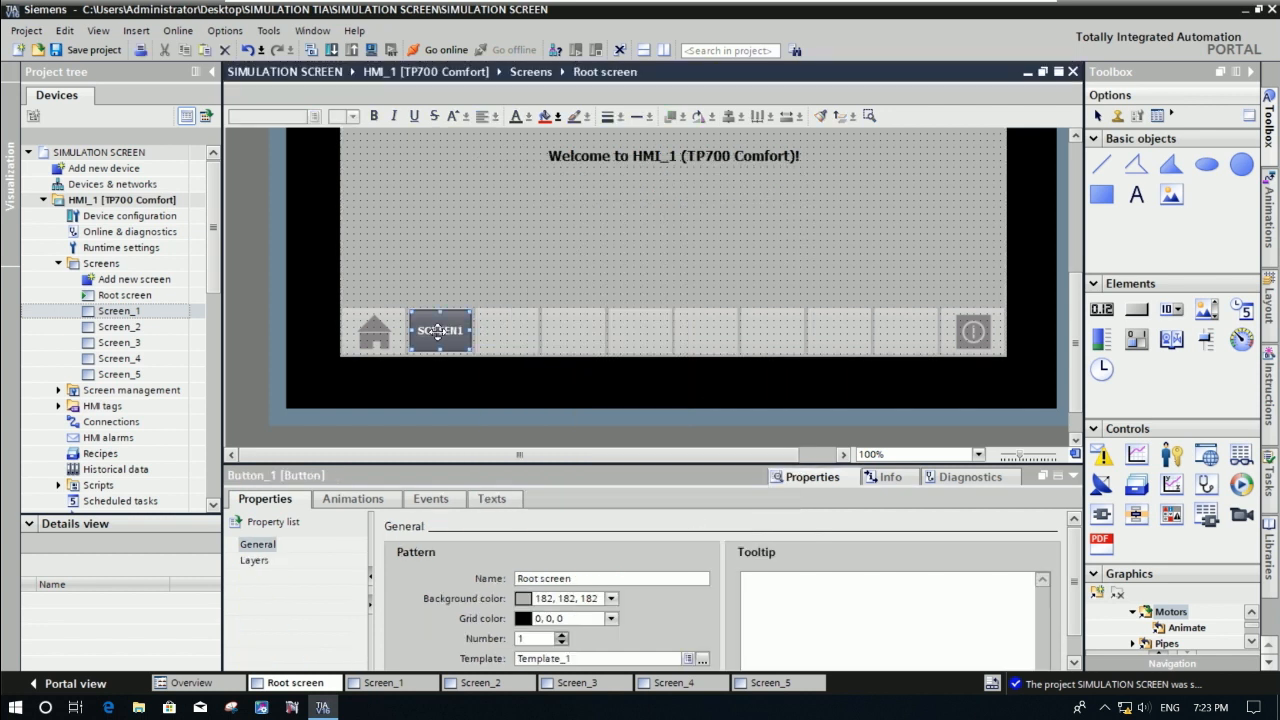
left_click(437, 333)
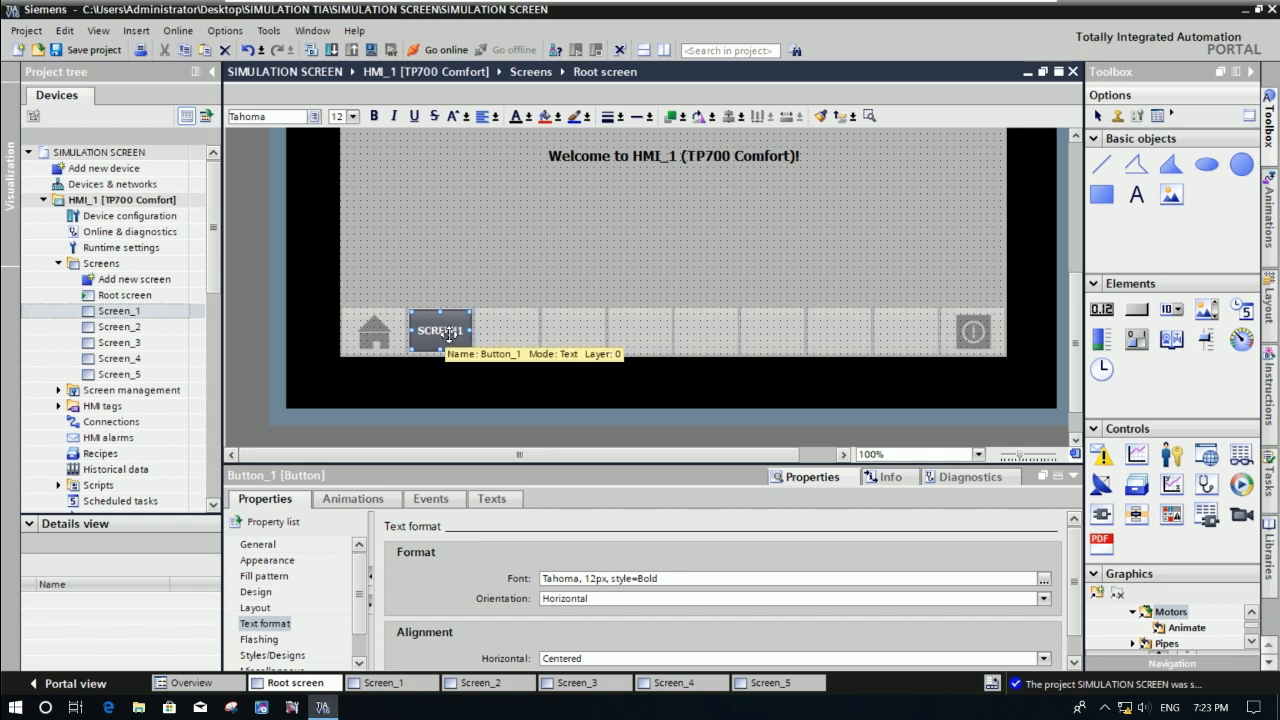
Add the ActivateScreen function to the Release event of the SCREEN1 button.
left_click(512, 288)
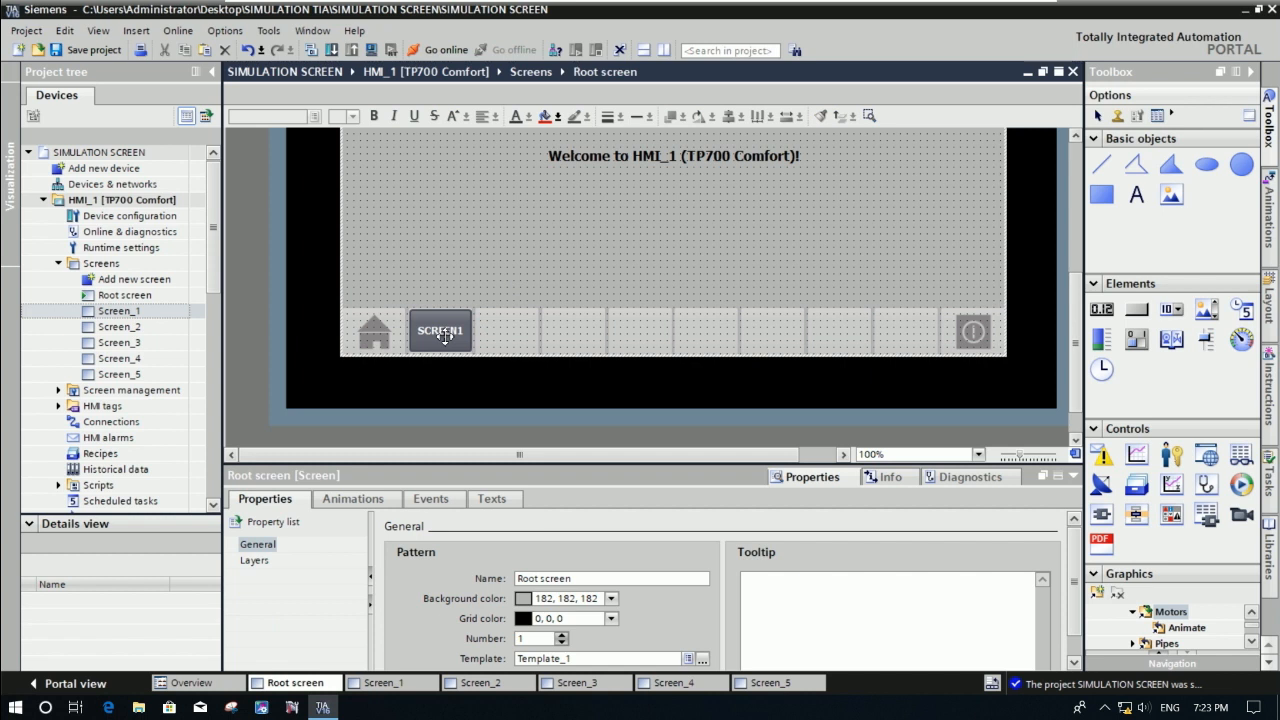
left_click(445, 337)
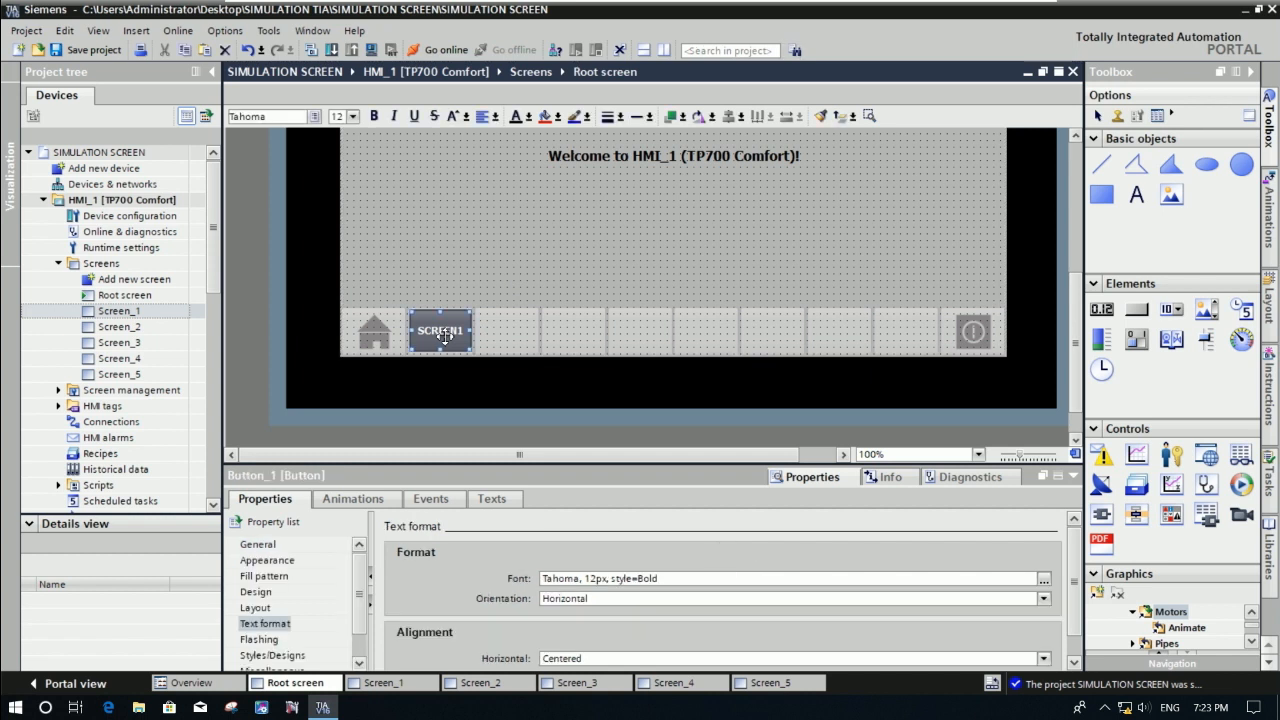
right_click(445, 337)
left_click(517, 597)
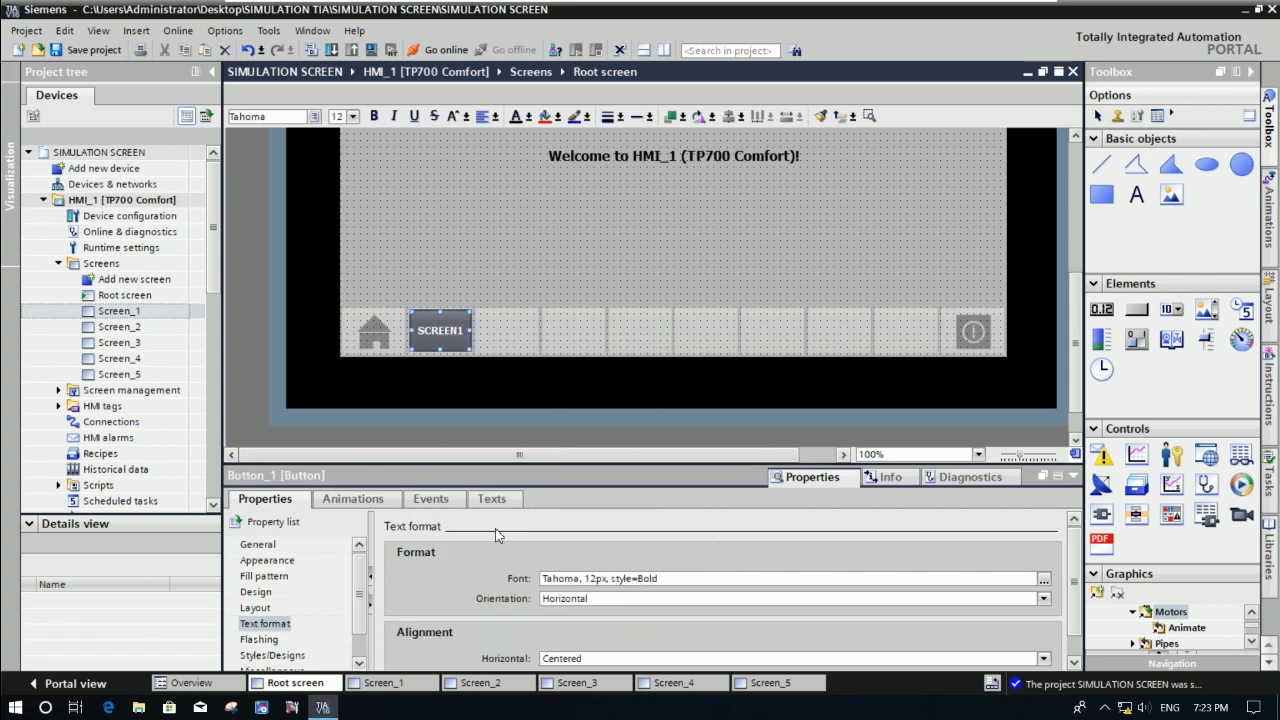
left_click(431, 498)
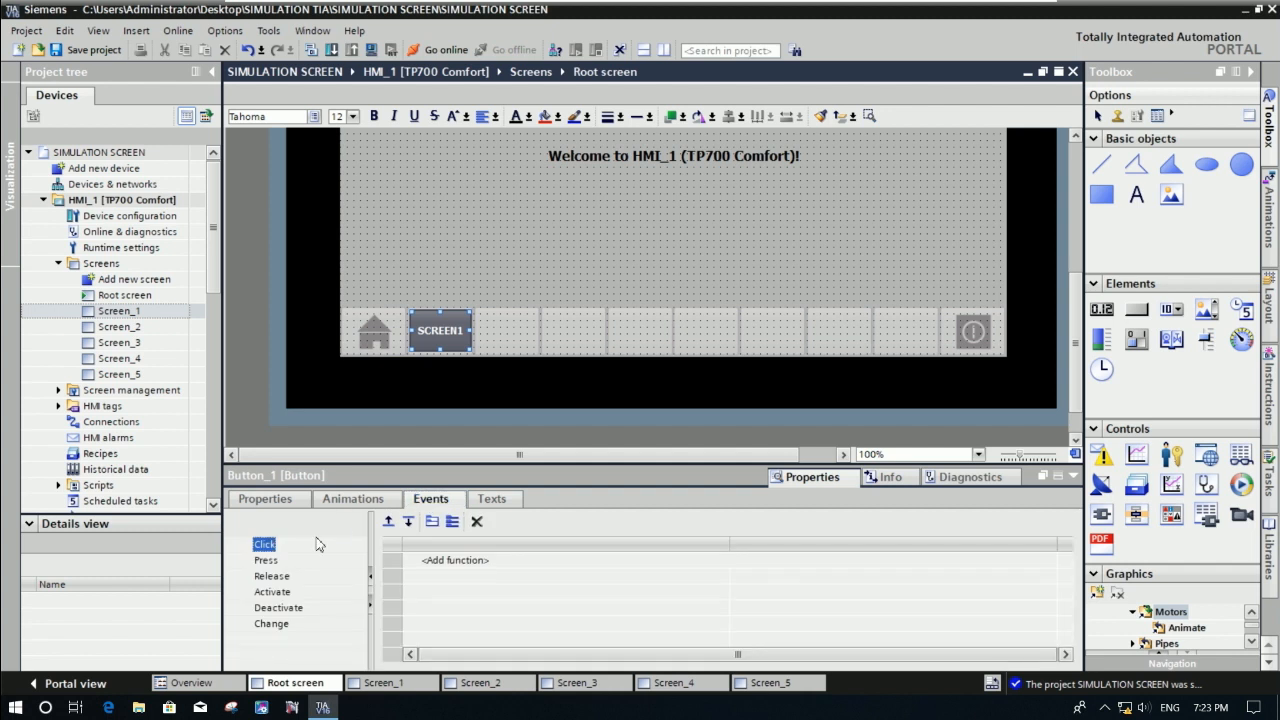
left_click(274, 576)
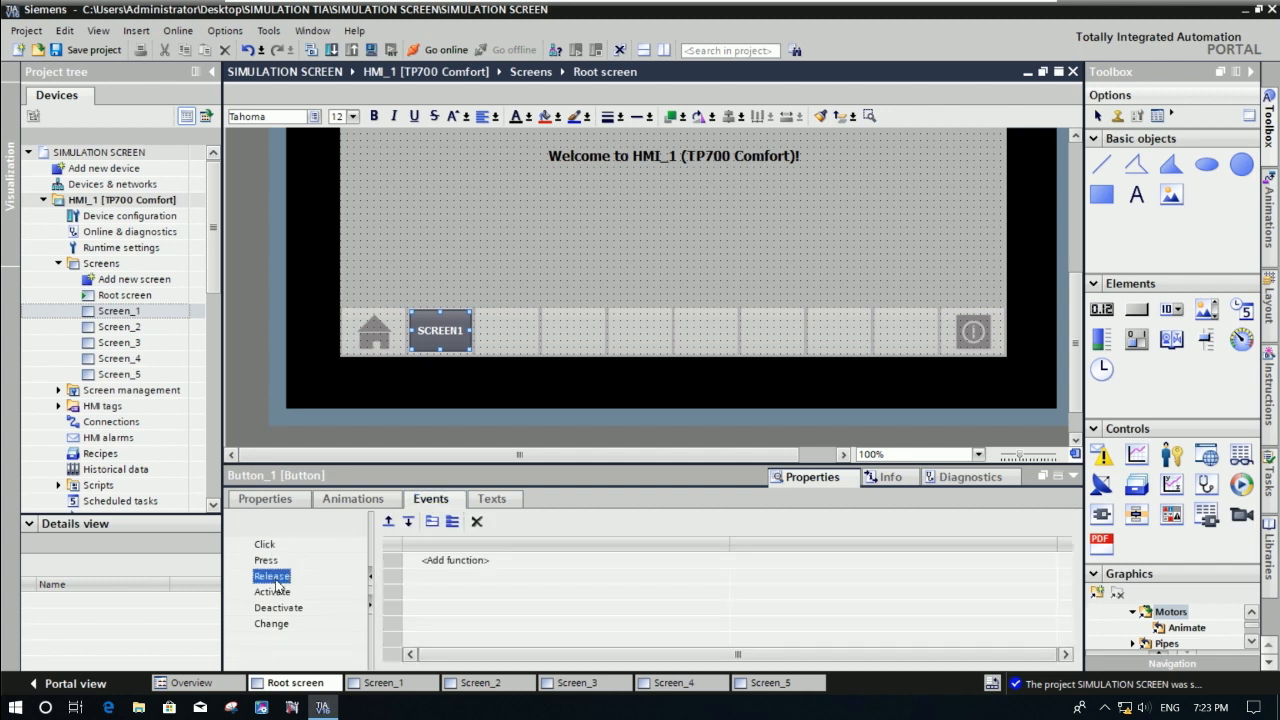
left_click(515, 561)
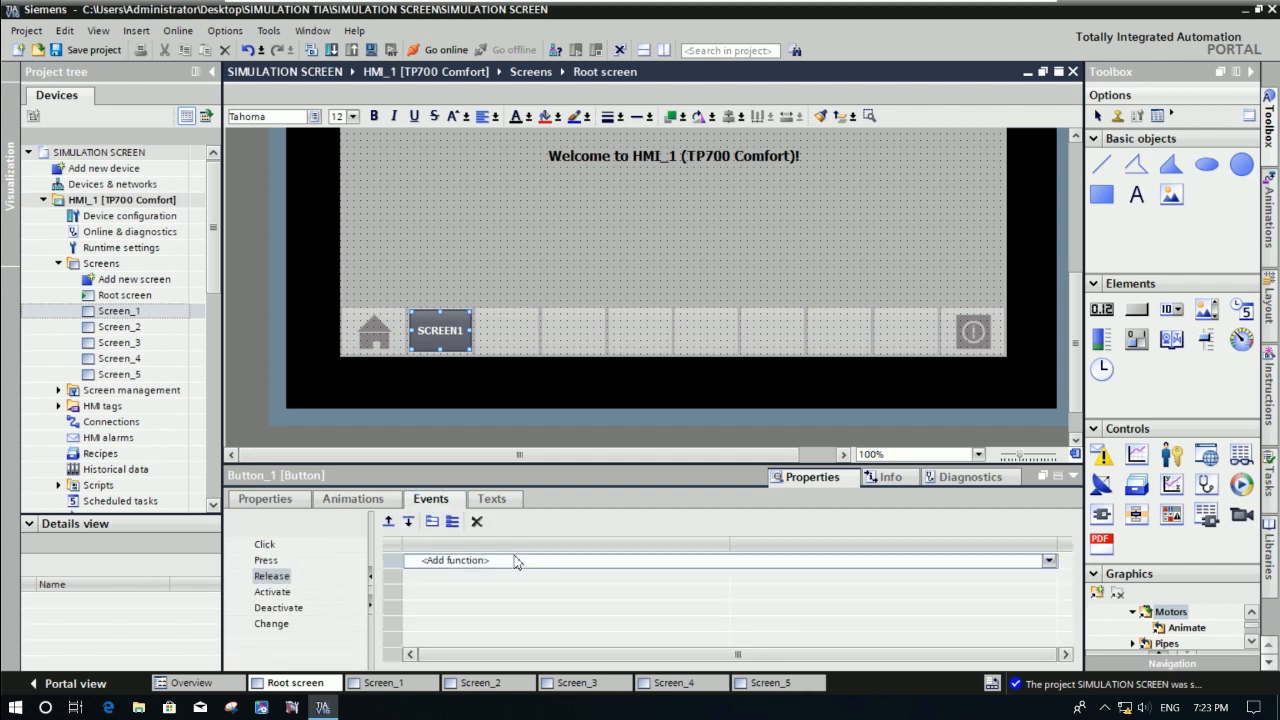
type("ACT")
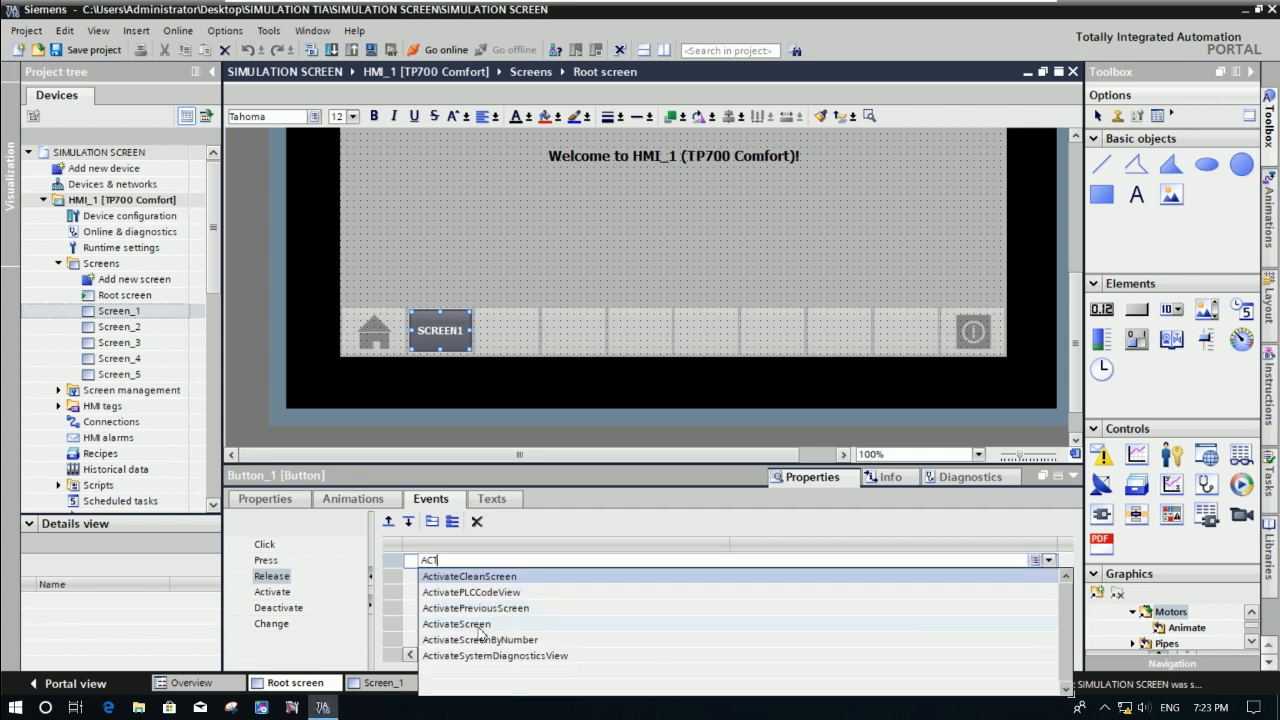
left_click(480, 626)
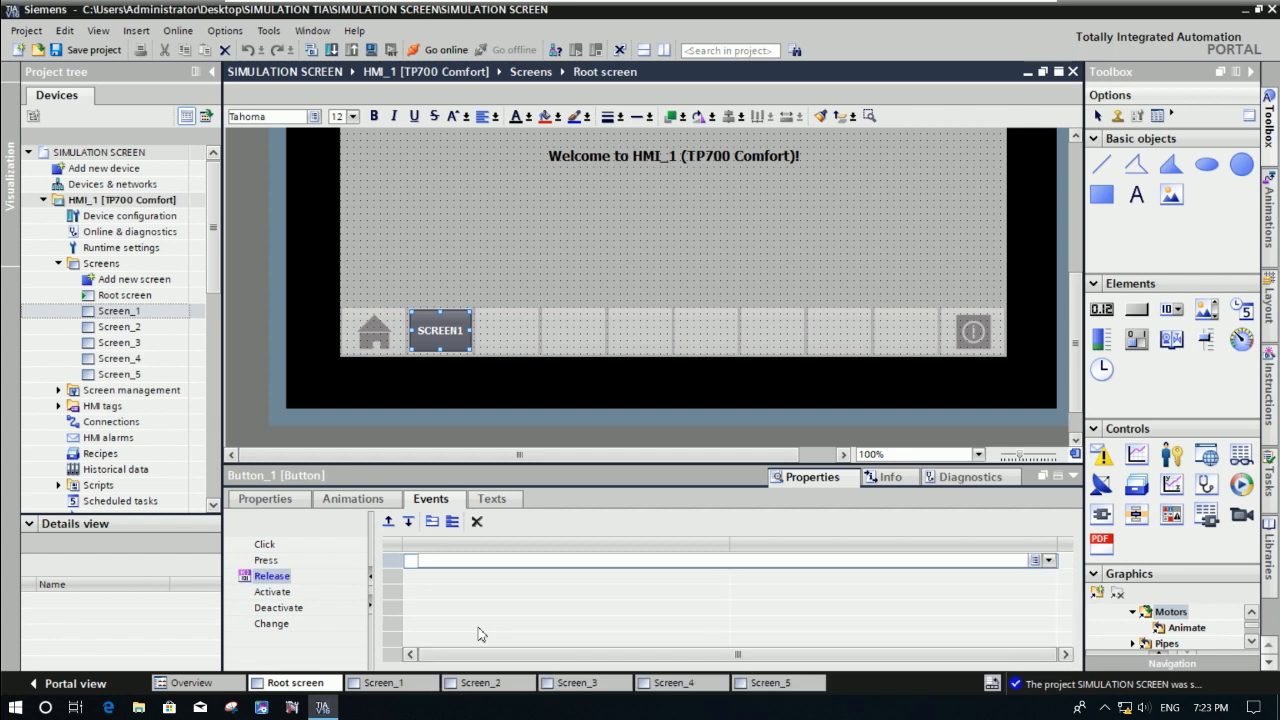
Set the screen name of the SCREEN1 button's ActivateScreen function to Screen_1.
left_click(818, 580)
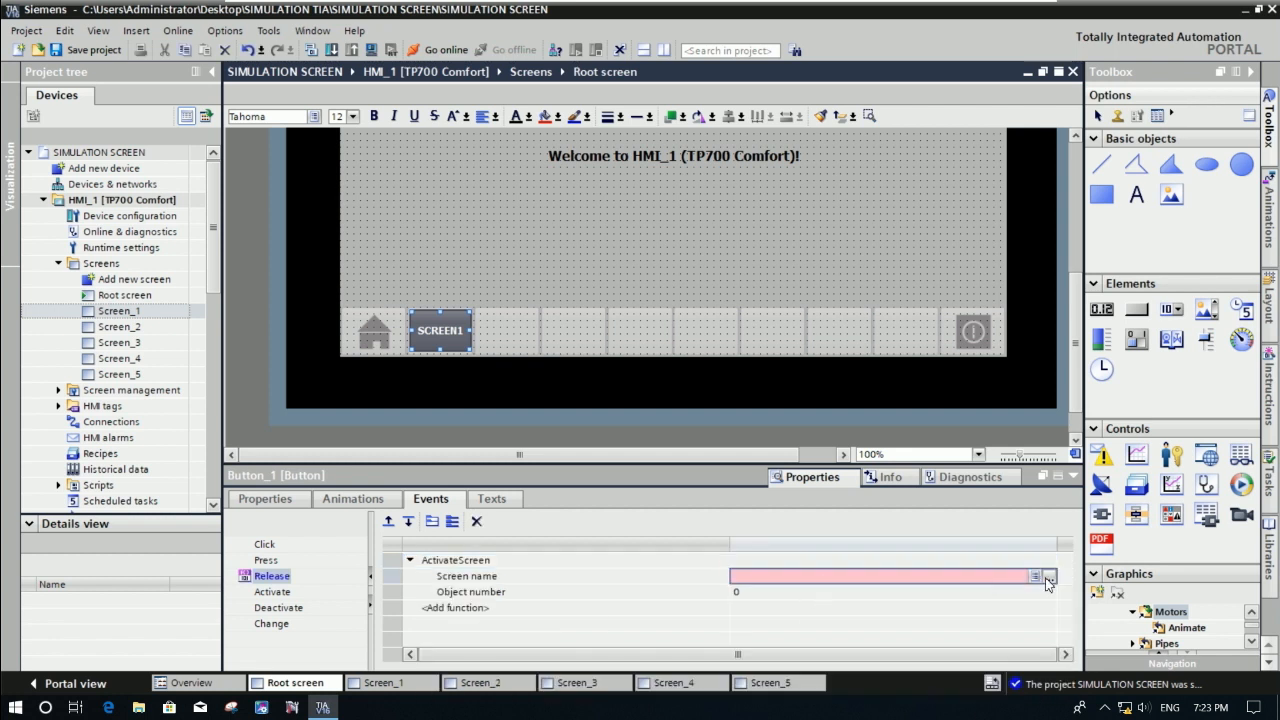
left_click(1035, 580)
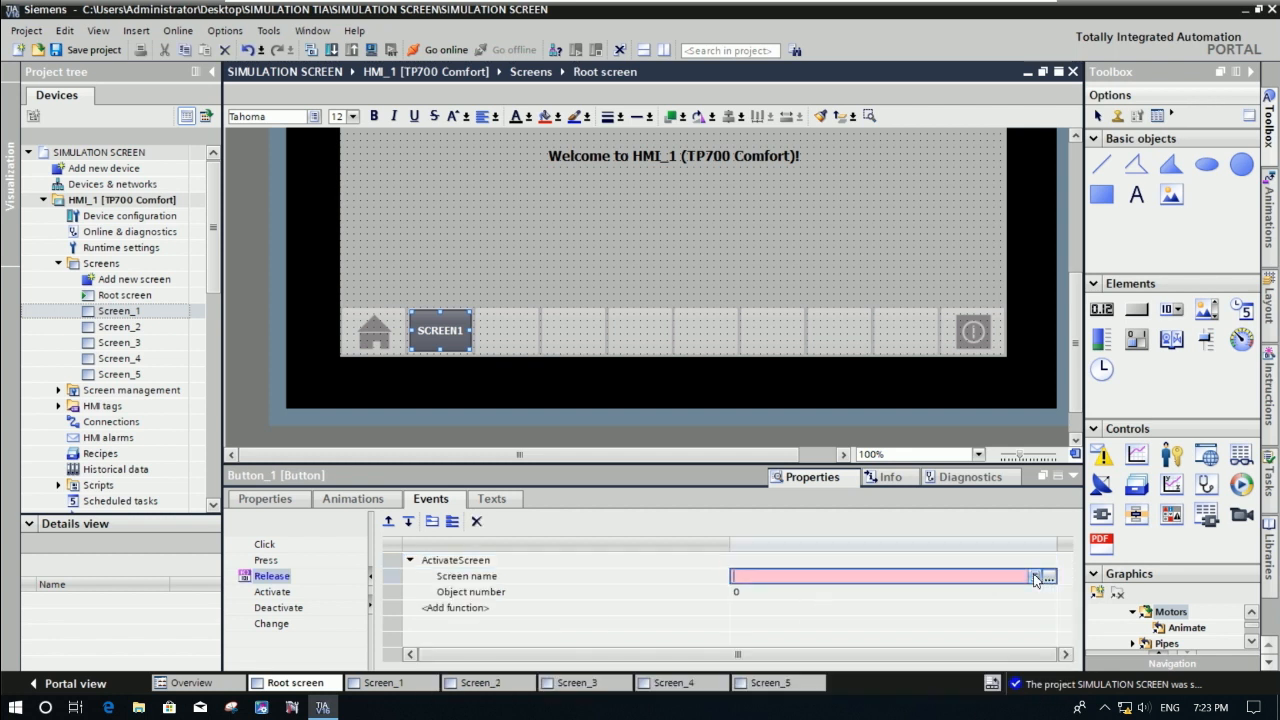
left_click(1035, 577)
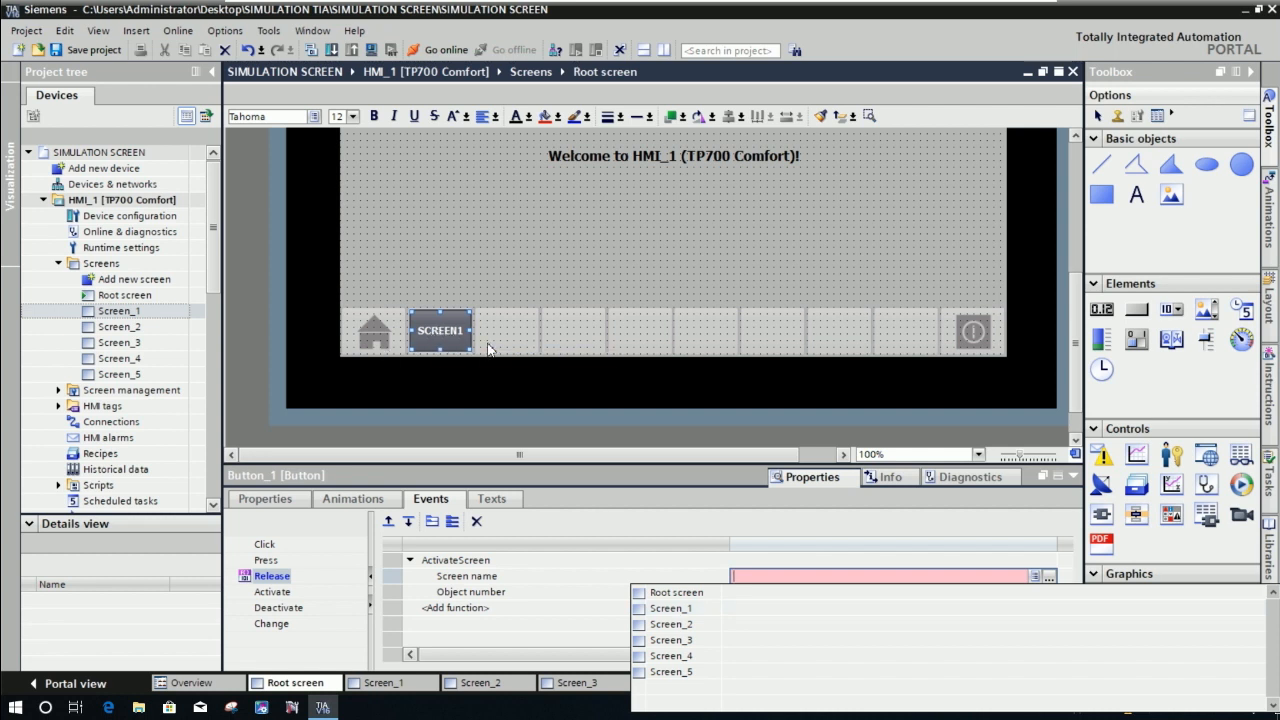
left_click(670, 610)
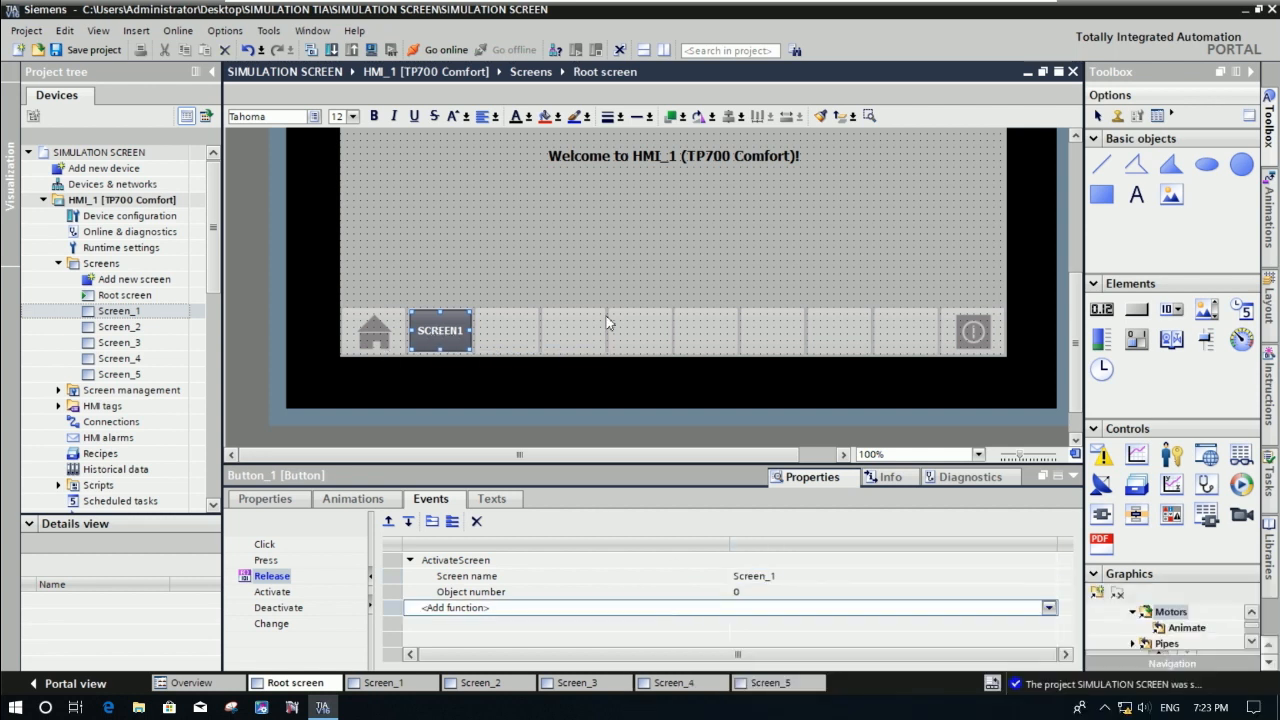
left_click(541, 258)
Duplicate the SCREEN1 button and place the copy in the next slot directly beside it.
left_click(457, 325)
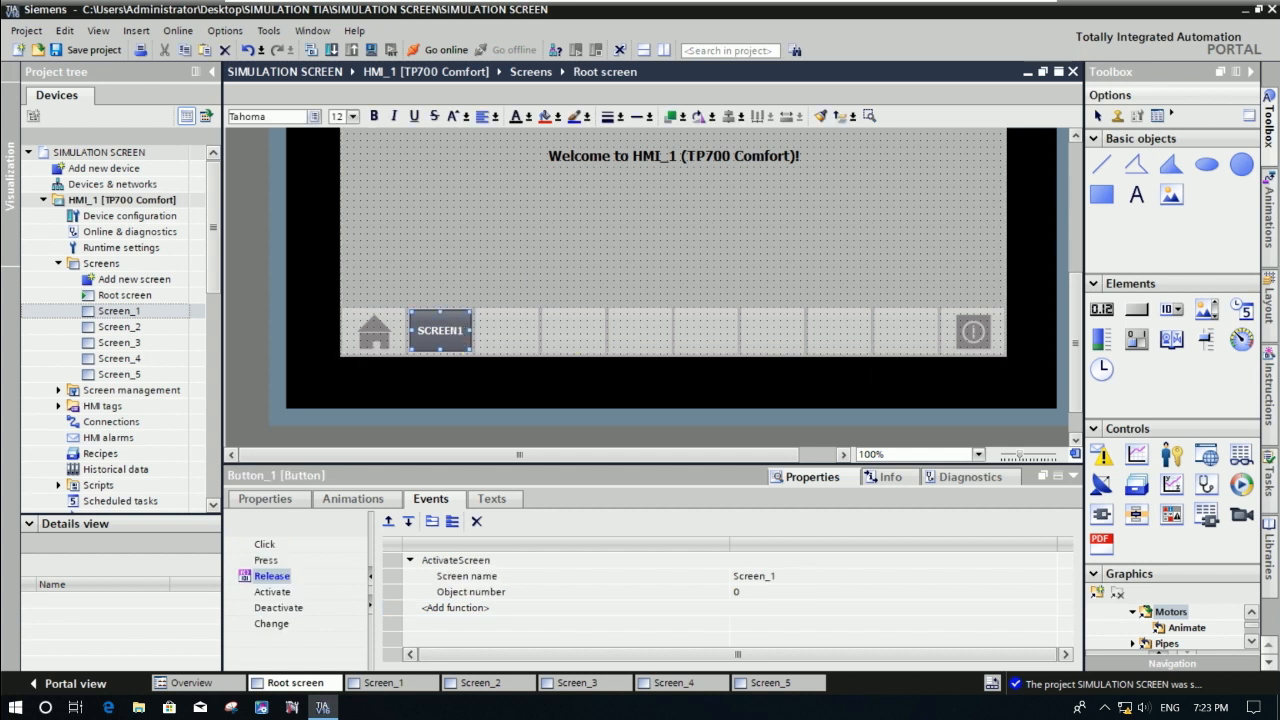
left_click(521, 290)
key("ctrl+v")
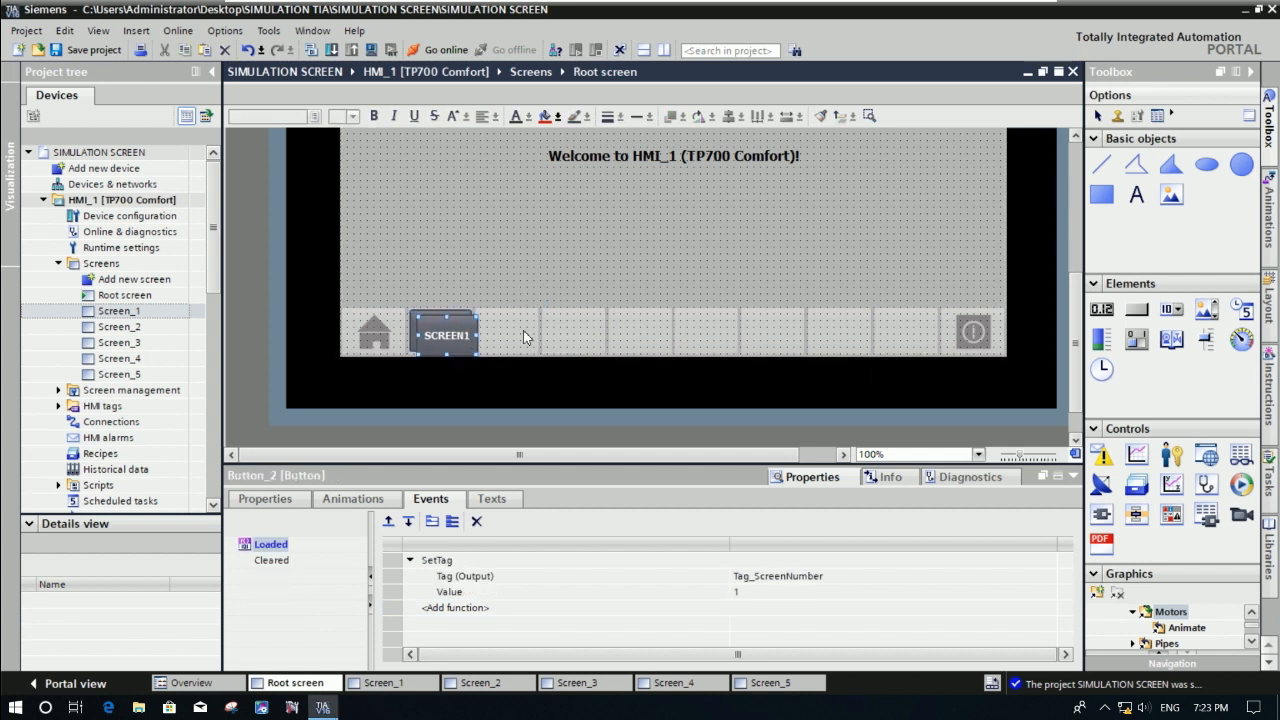
left_click_drag(458, 337, 520, 338)
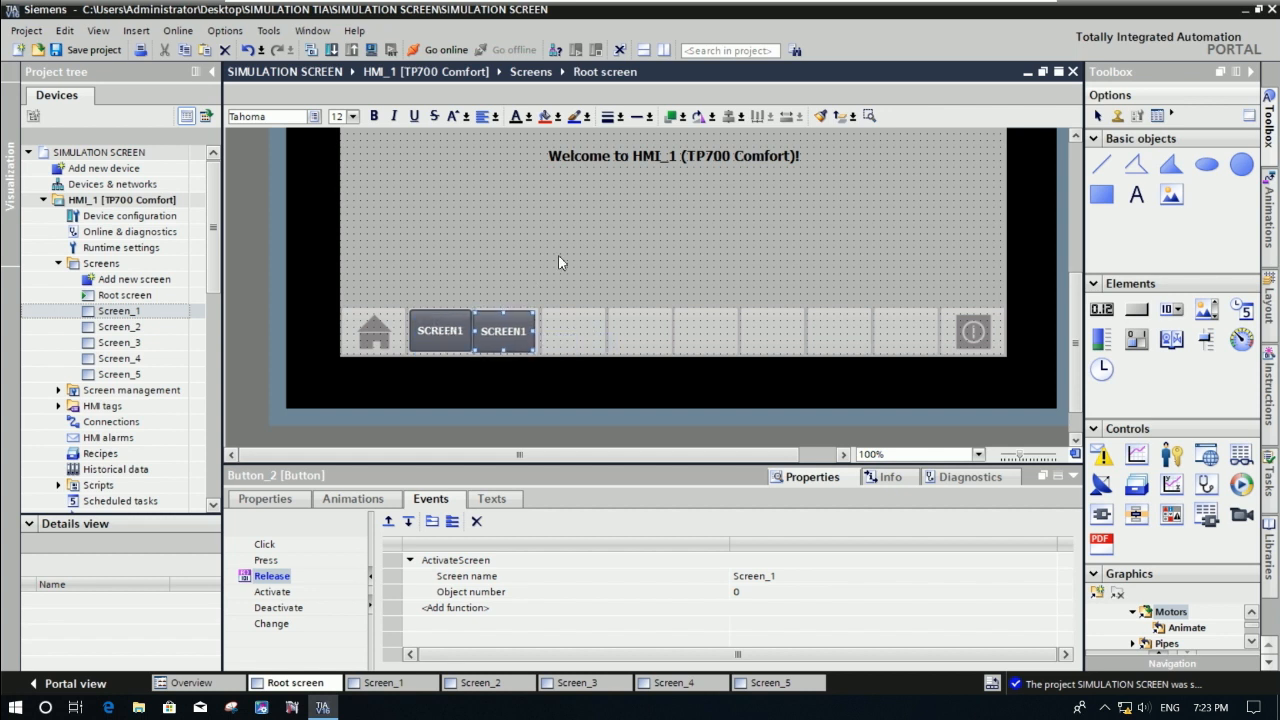
key("Right")
key("Right")
key("Left")
Change the label of the copied button beside SCREEN1 to SCREEN2.
double_click(513, 330)
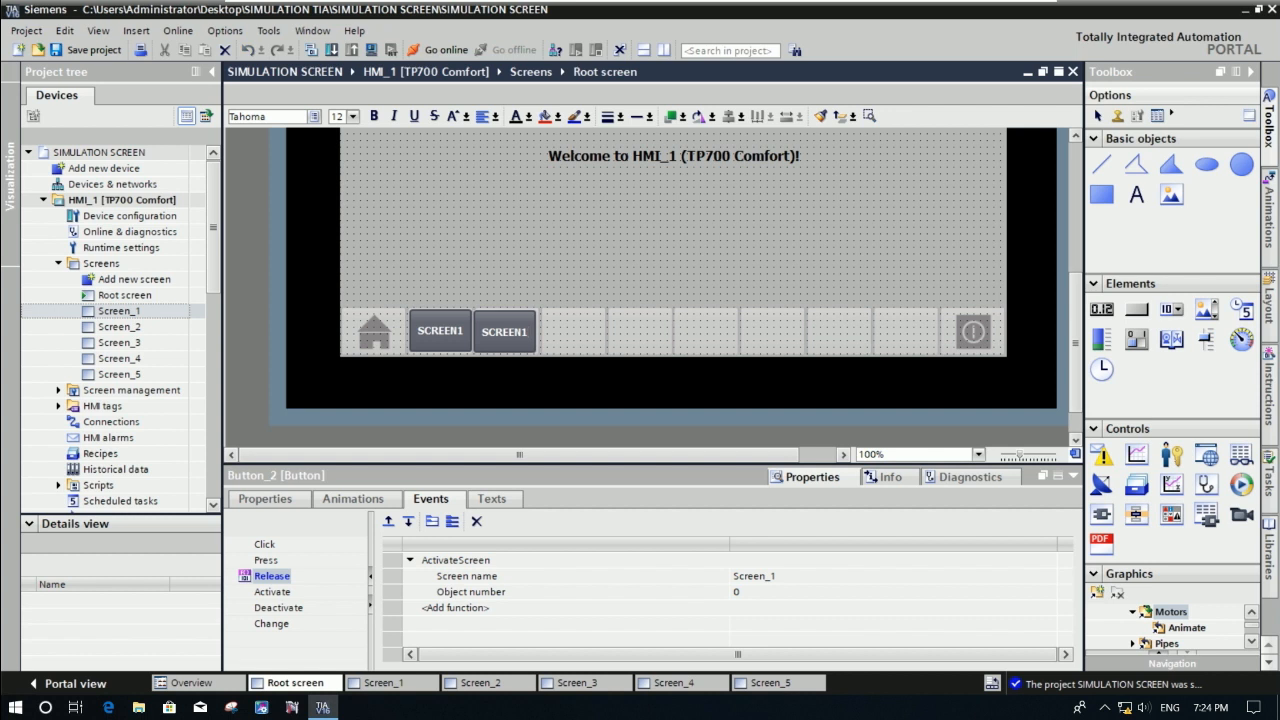
type("2")
key("BackSpace")
left_click(565, 240)
Set the screen name in the SCREEN2 button's ActivateScreen release function to Screen_2.
left_click(504, 331)
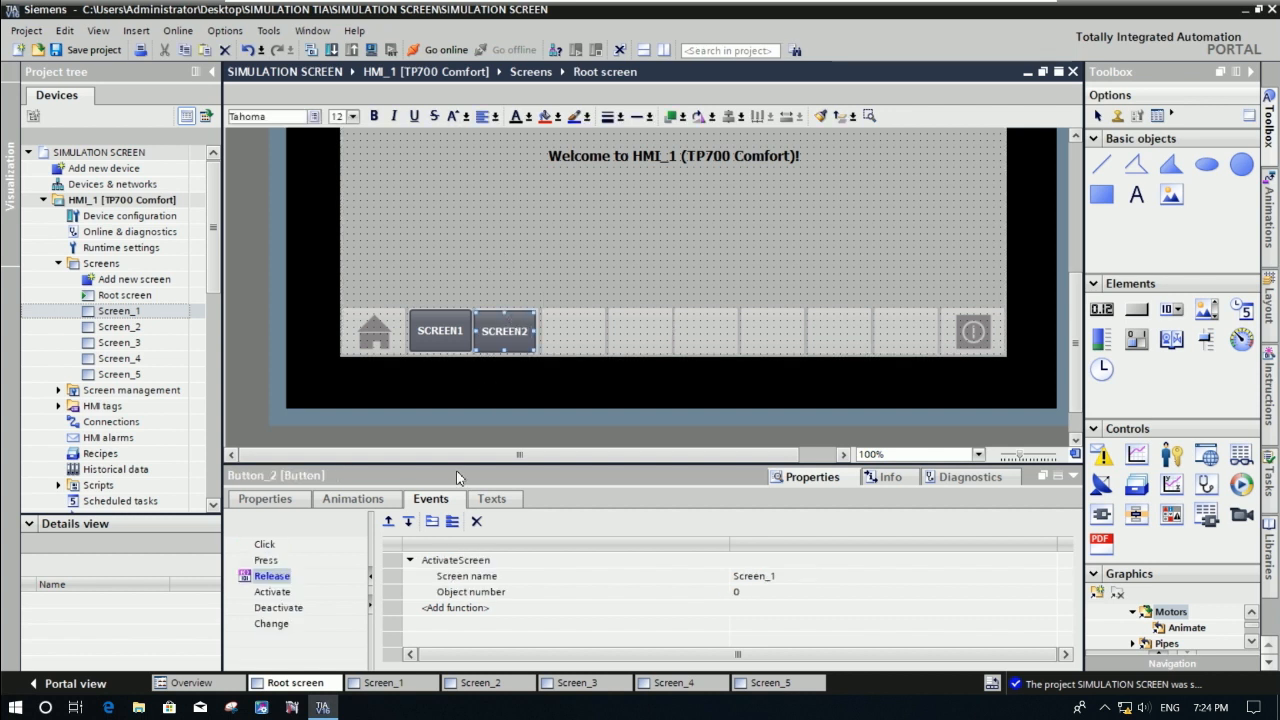
left_click(805, 578)
left_click(806, 578)
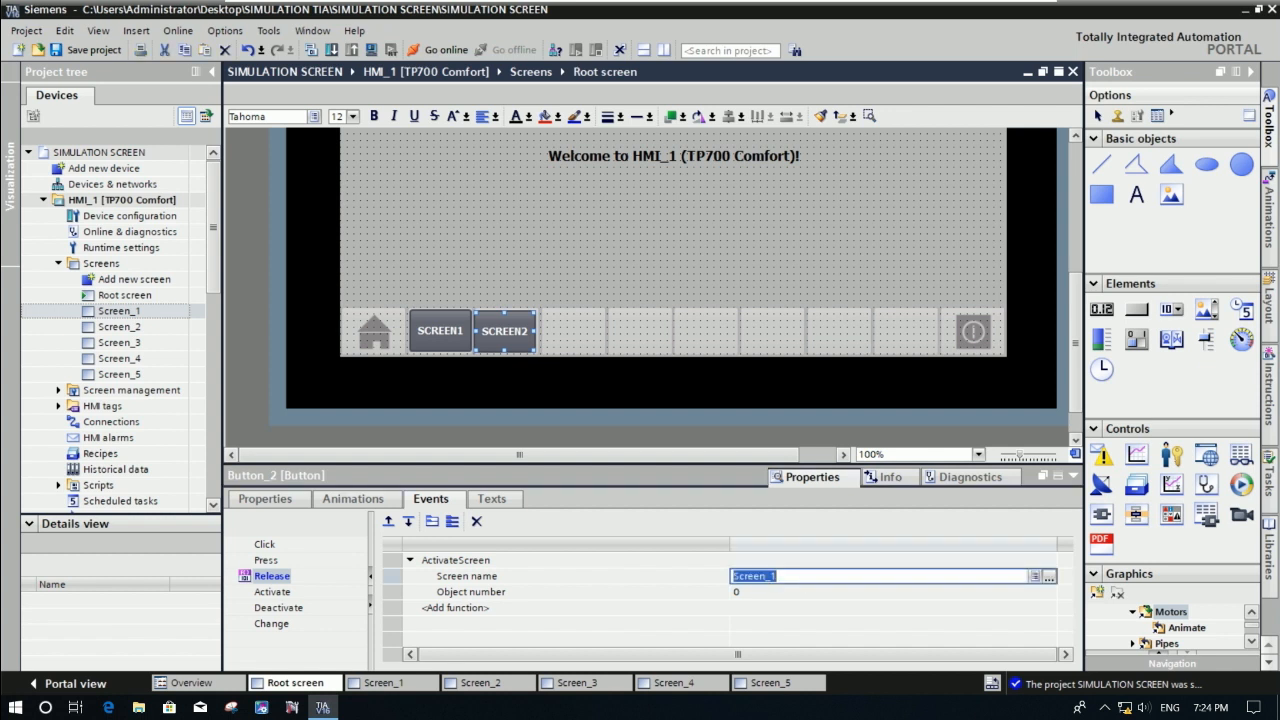
left_click(830, 578)
left_click(1035, 577)
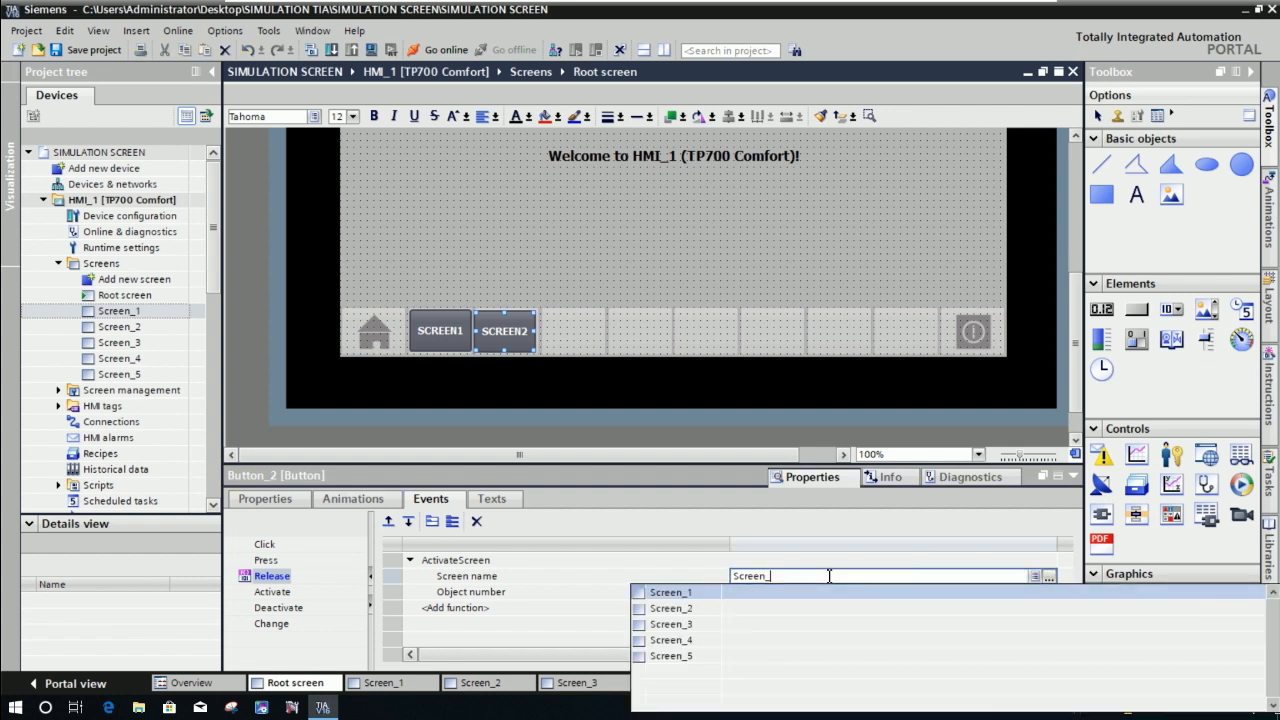
left_click(690, 609)
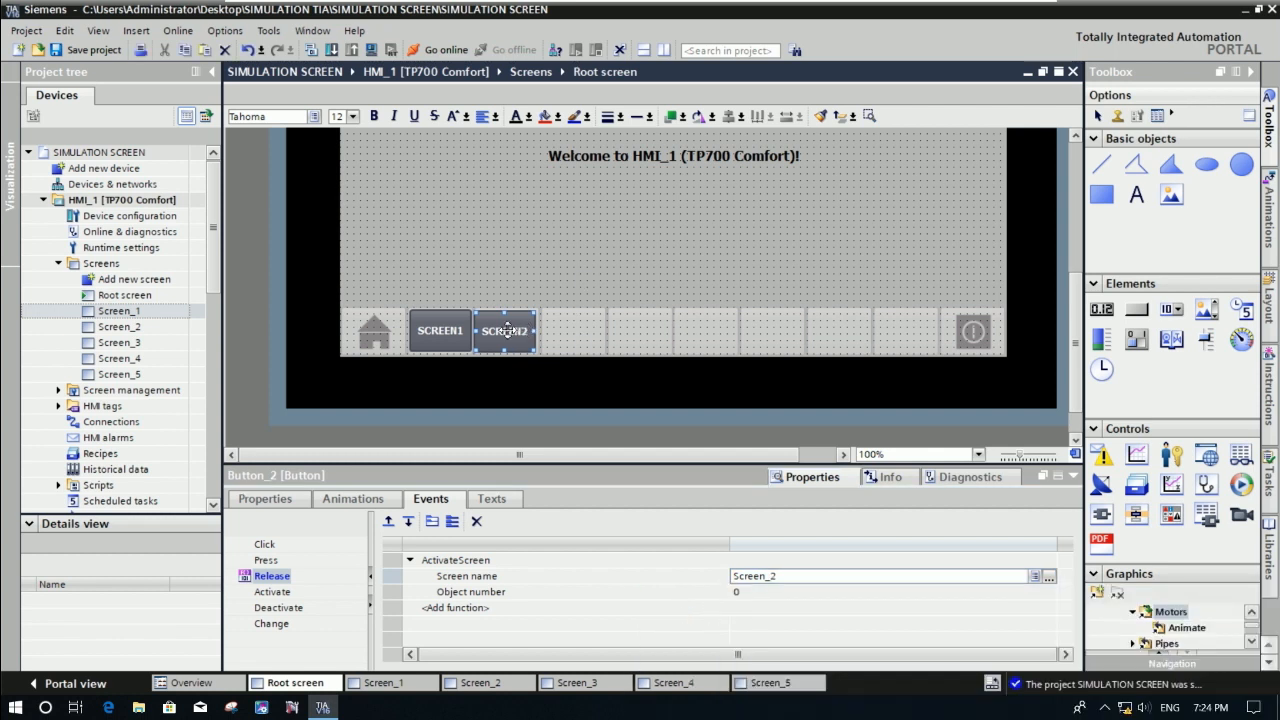
Copy the SCREEN2 button into the next free slot and label the copy SCREEN3.
left_click_drag(506, 330, 576, 331)
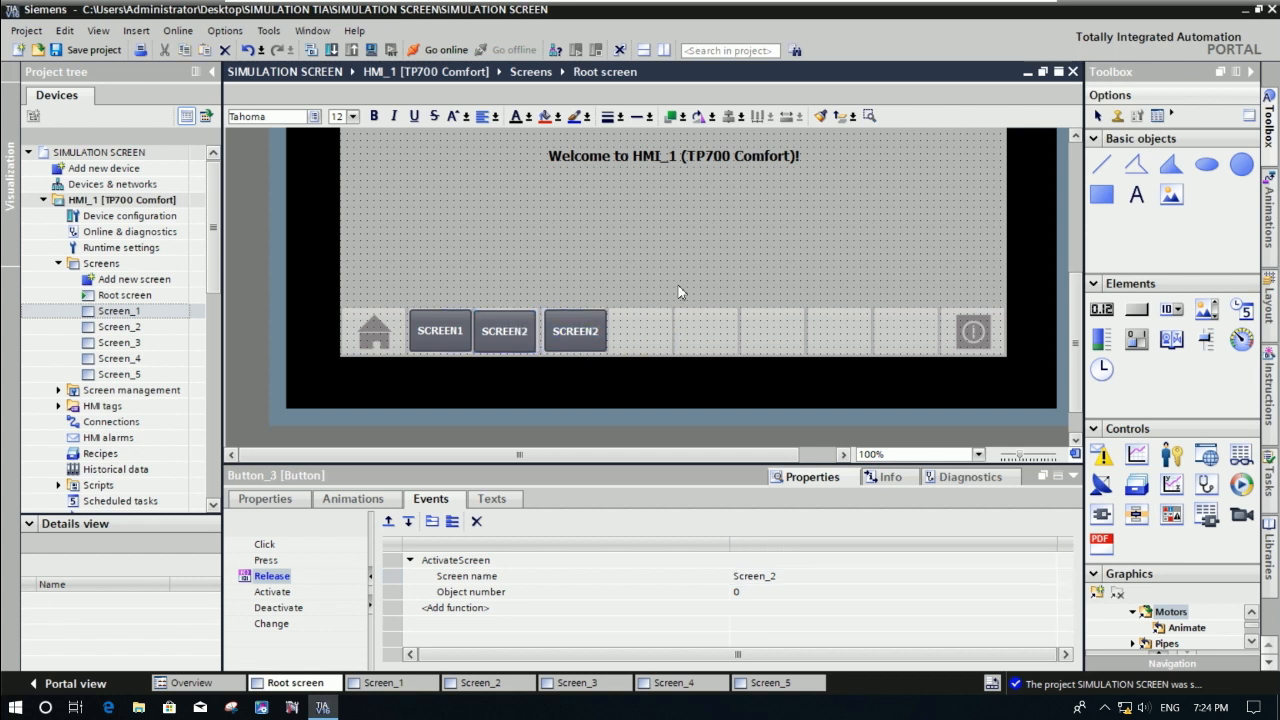
key("BackSpace")
type("3")
left_click(676, 256)
Nudge the SCREEN3 button closer to SCREEN2 so the buttons line up evenly in the bottom row.
left_click(582, 327)
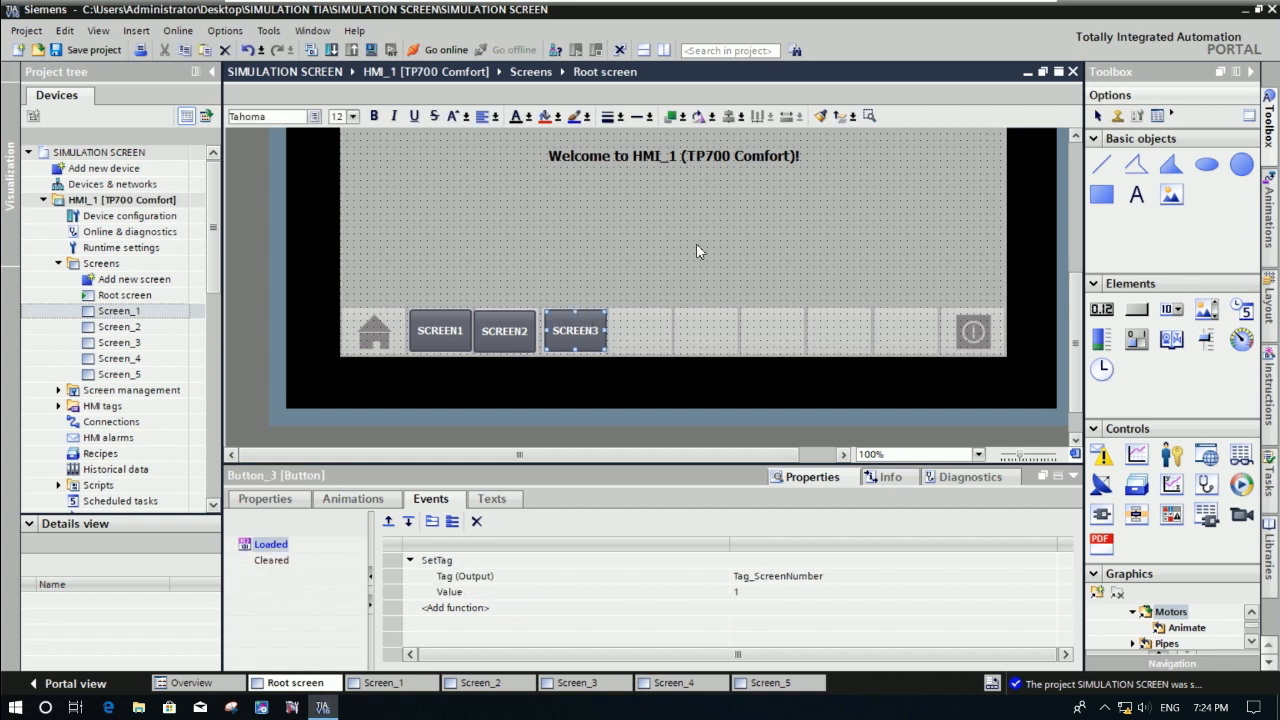
key("Left")
key("Left")
key("Left")
key("Left")
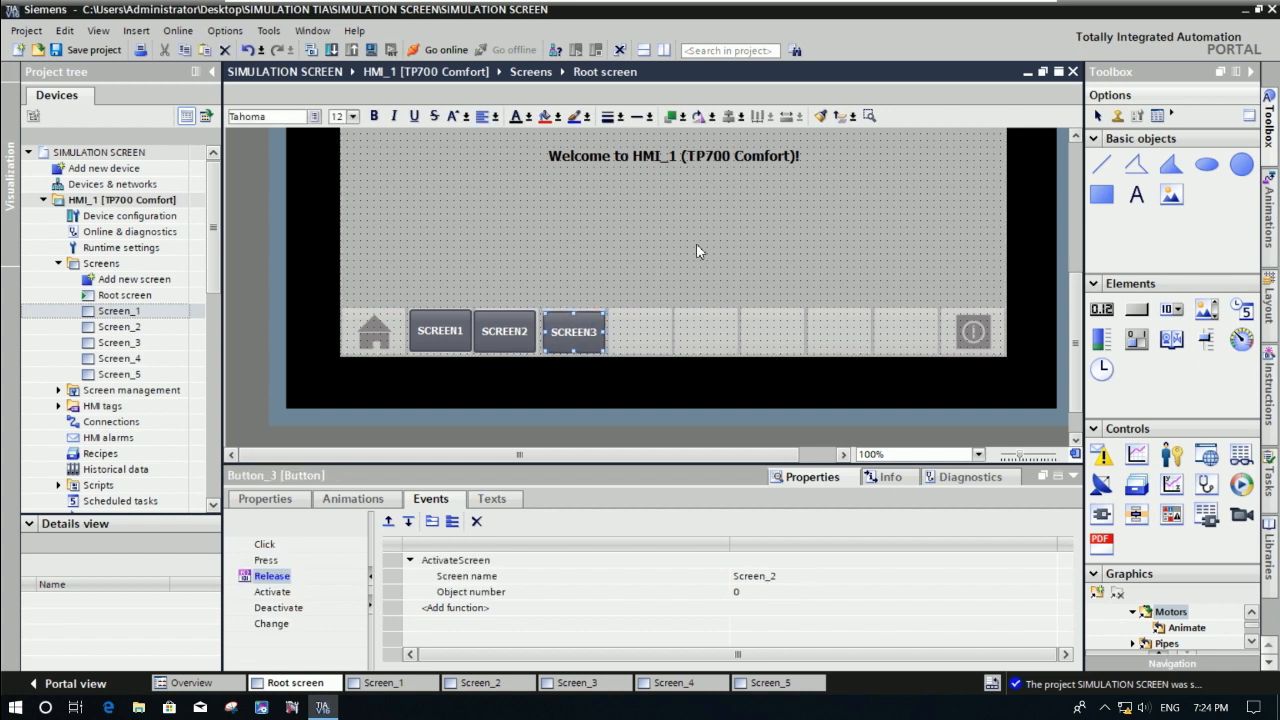
key("Left")
key("Left")
key("Left")
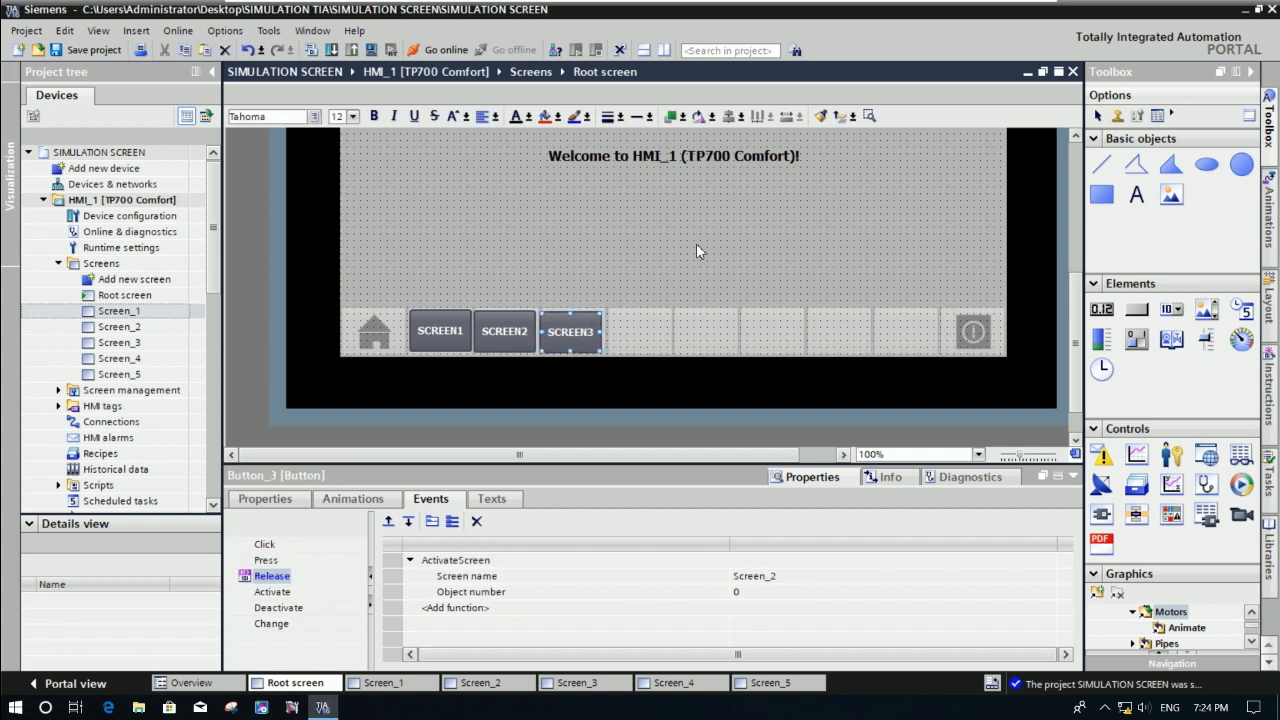
key("Right")
key("Right")
key("Right")
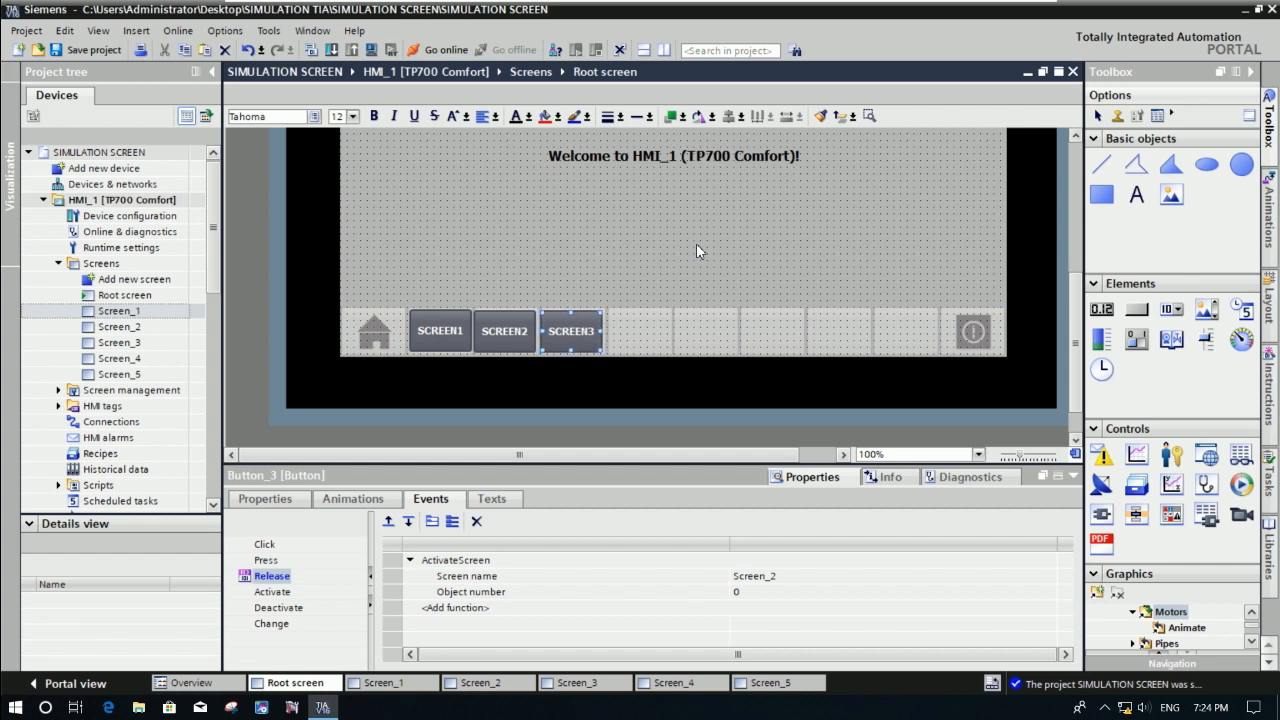
key("Up")
key("Down")
left_click(526, 322)
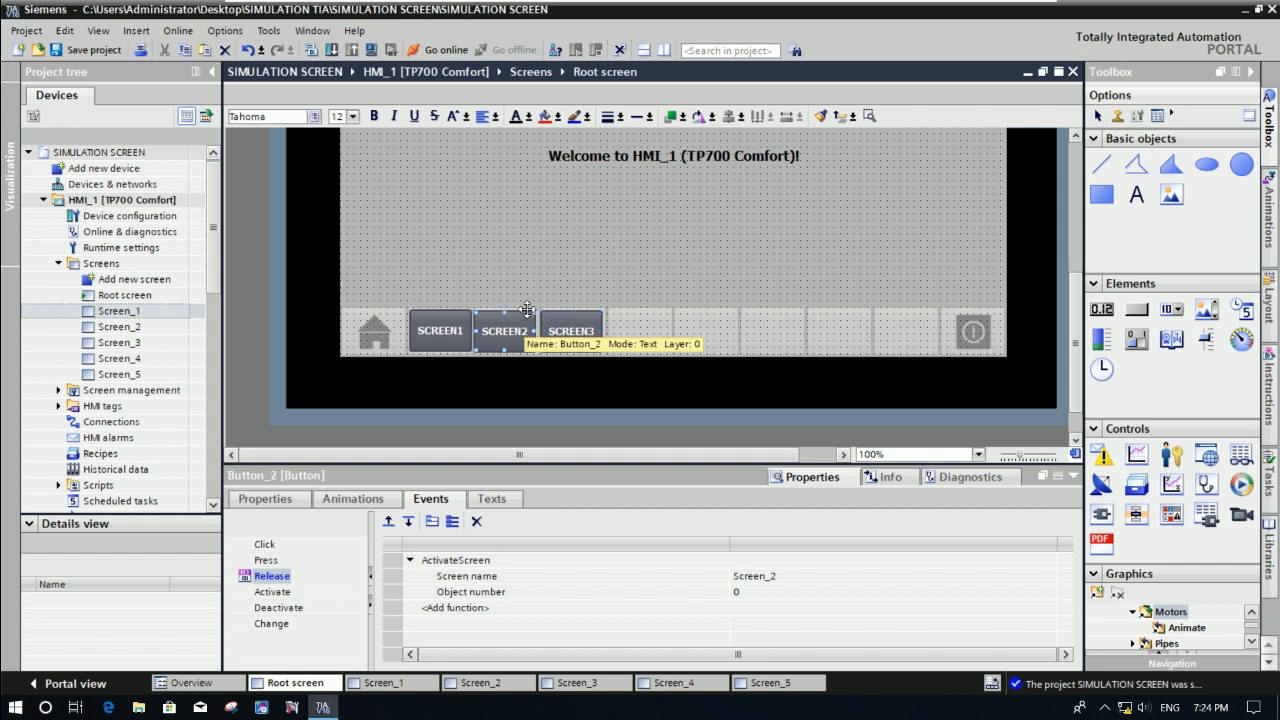
Set the screen name in the SCREEN3 button's ActivateScreen release function to Screen_3.
left_click(565, 330)
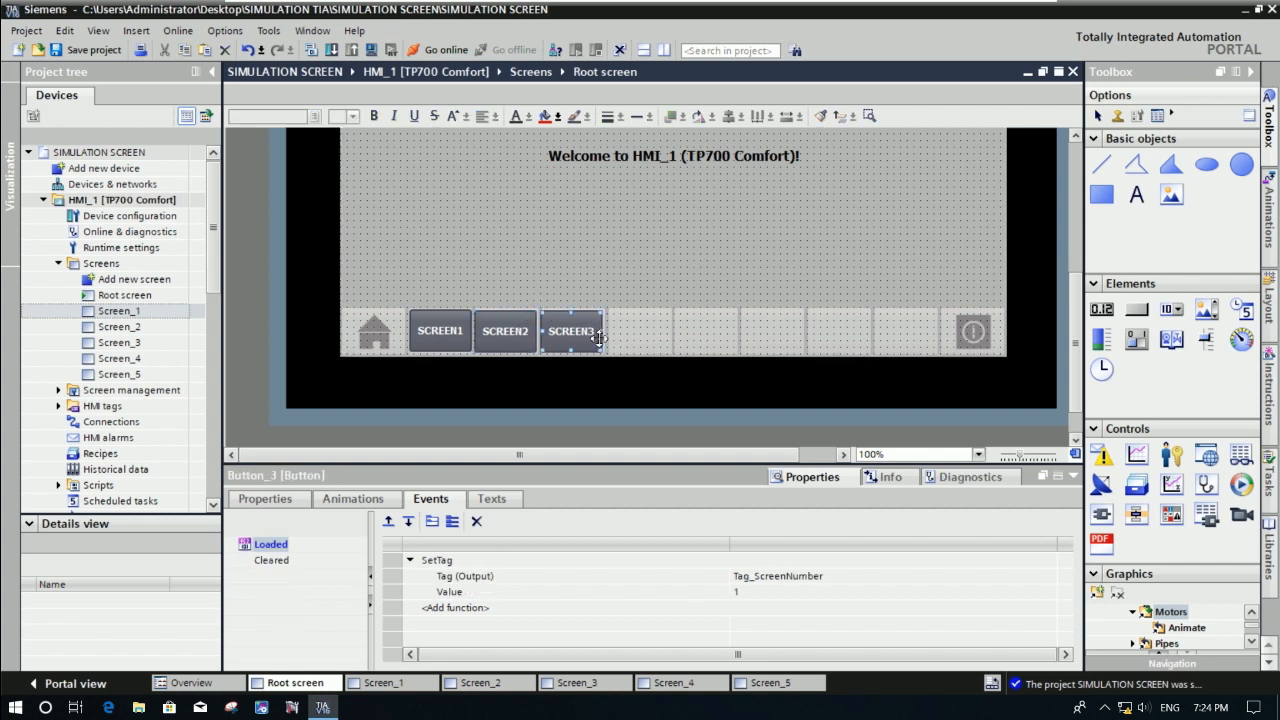
left_click(804, 579)
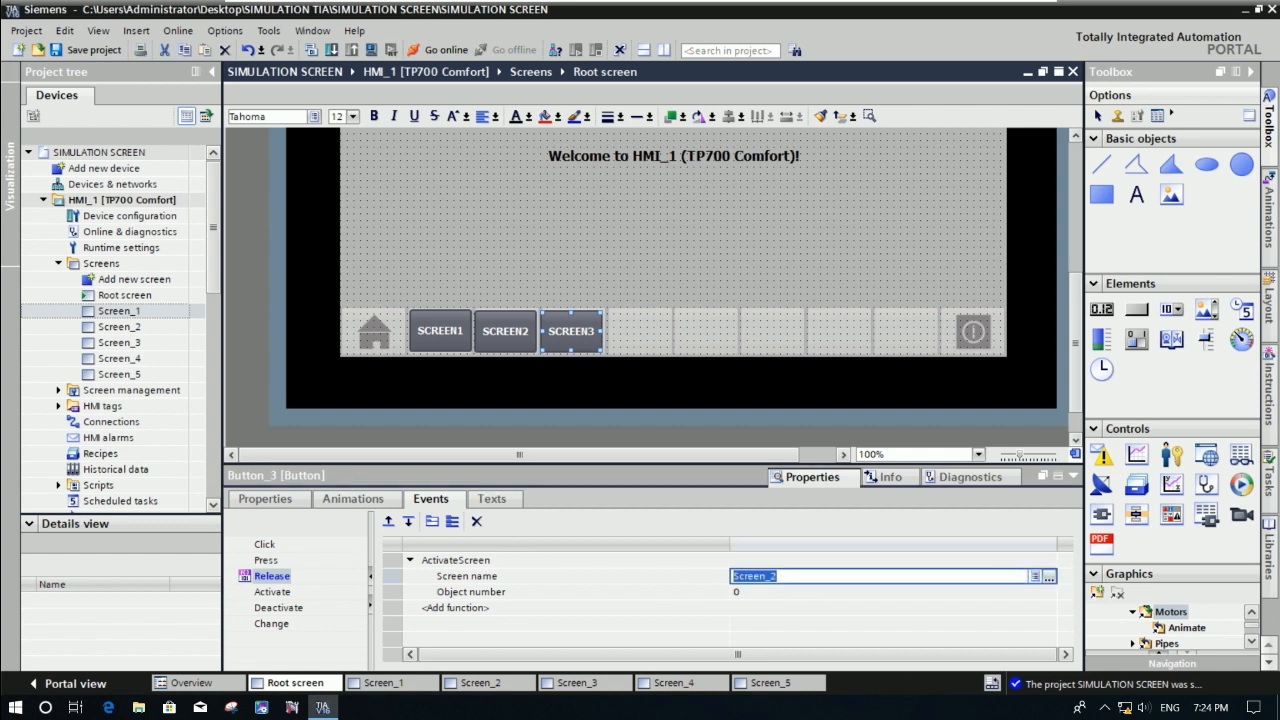
left_click(1035, 576)
left_click(796, 591)
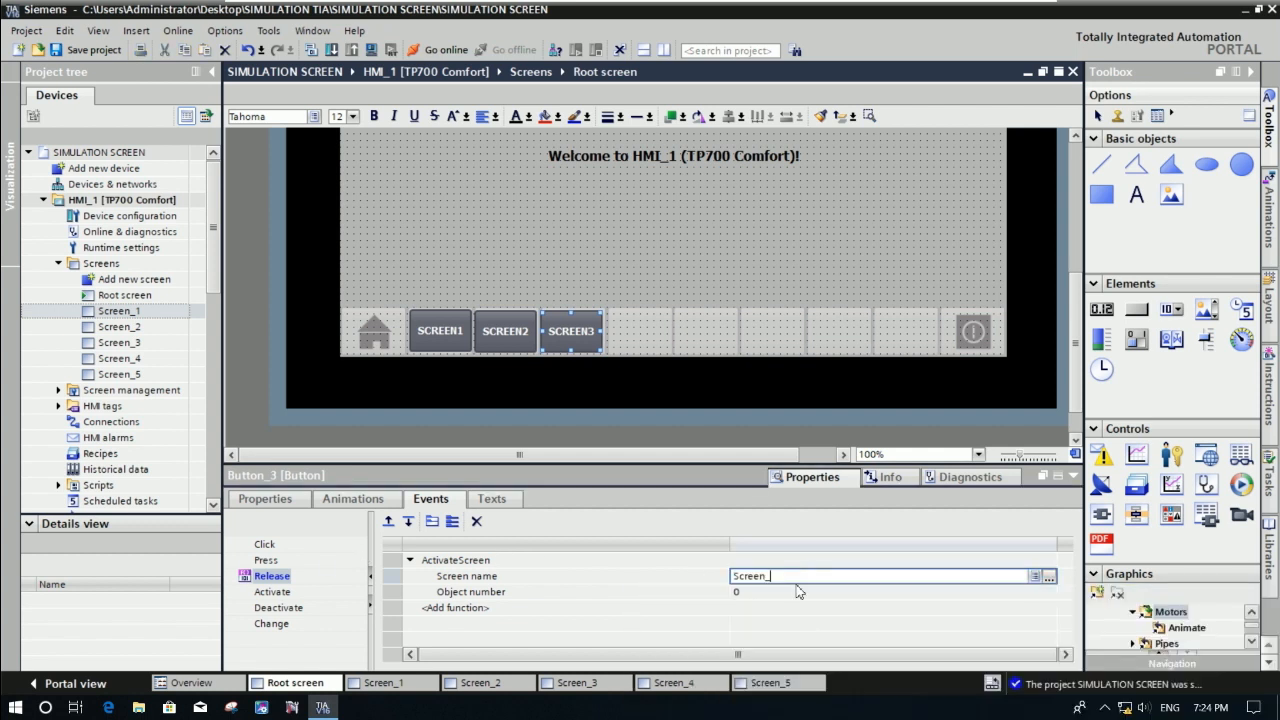
type("3")
left_click(698, 603)
left_click(616, 283)
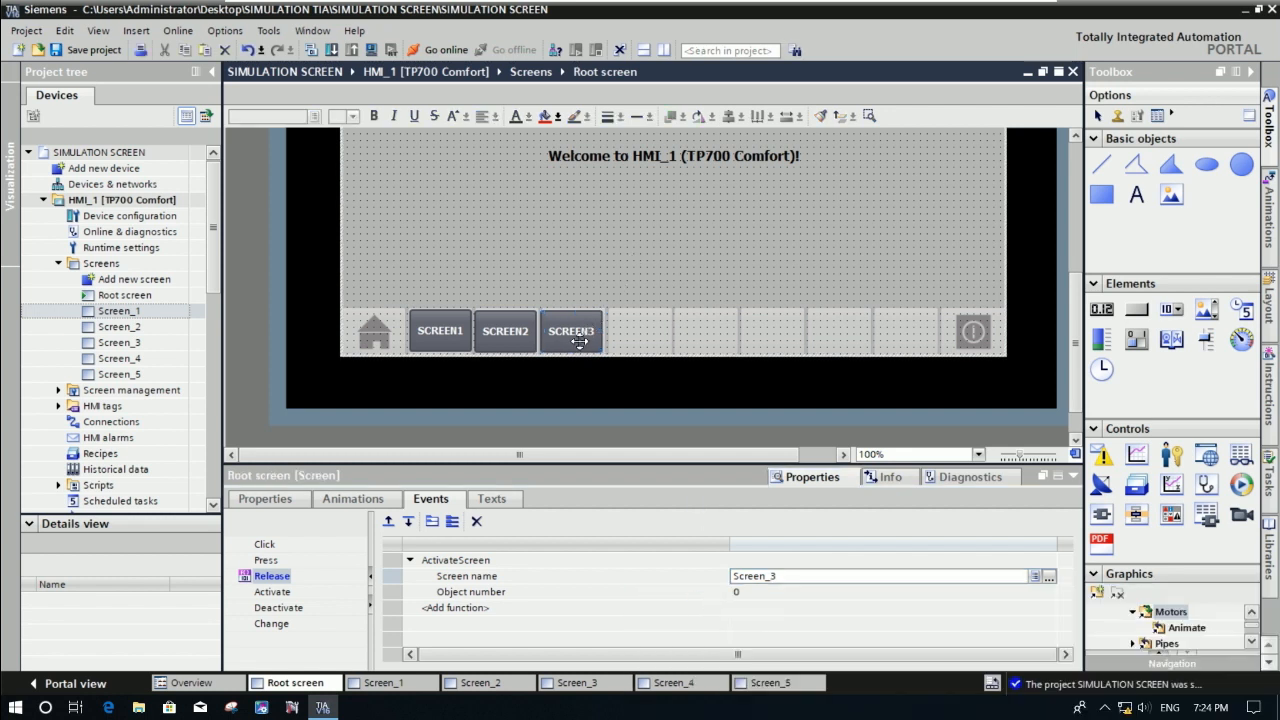
Copy the SCREEN3 button into the next free slot and label the copy SCREEN4.
left_click(587, 330)
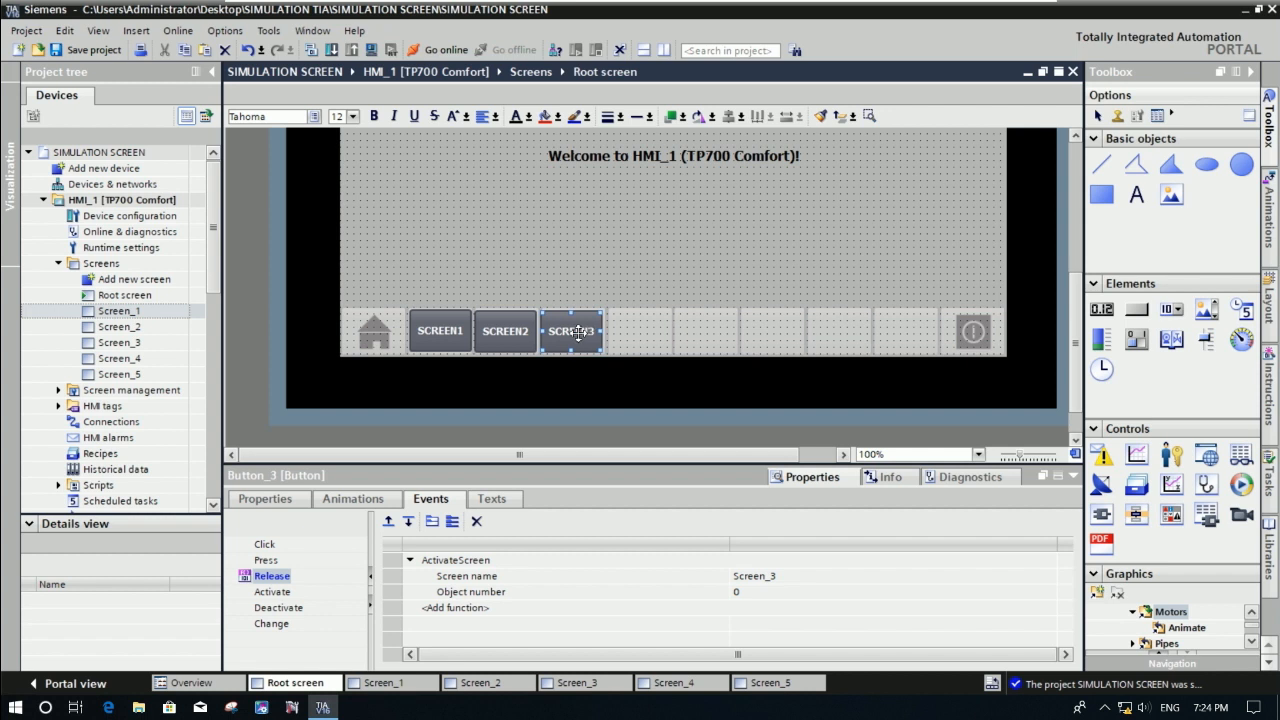
left_click_drag(573, 333, 640, 332)
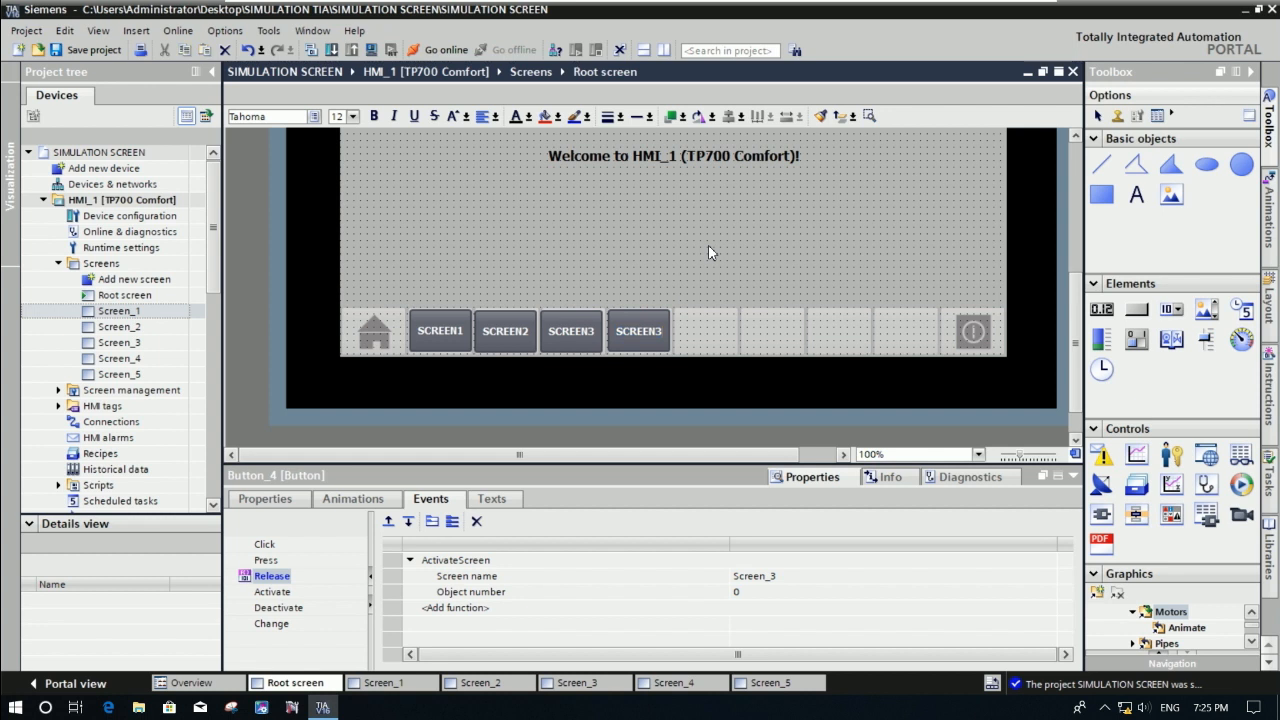
key("BackSpace")
type("4")
left_click(709, 252)
Set the screen name in the SCREEN4 button's ActivateScreen release function to Screen_4.
left_click(638, 331)
left_click(782, 578)
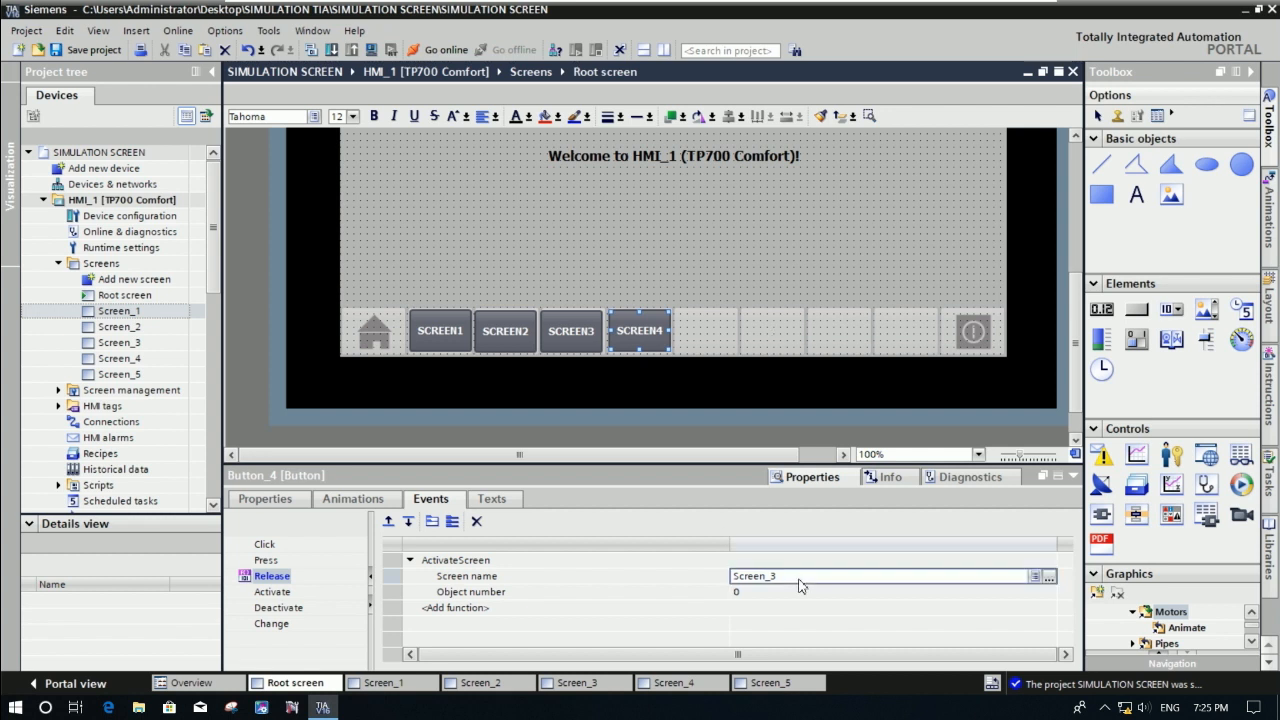
left_click(1035, 578)
key("BackSpace")
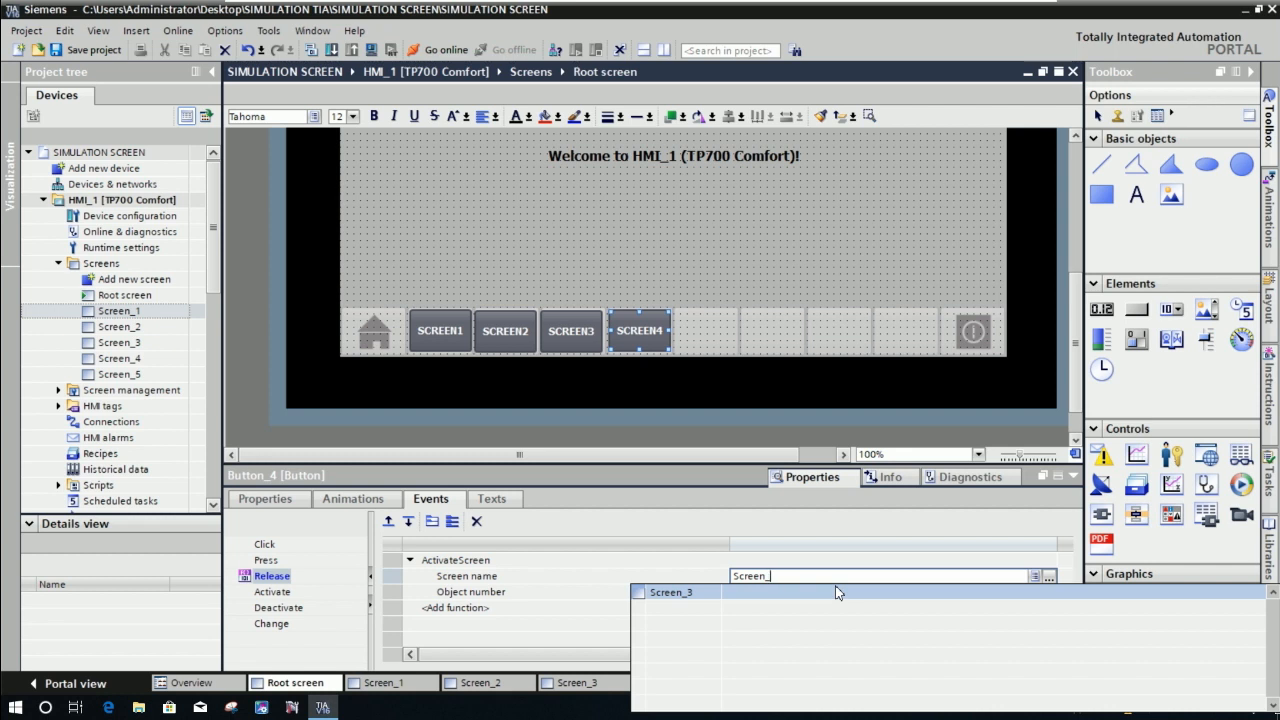
left_click(676, 641)
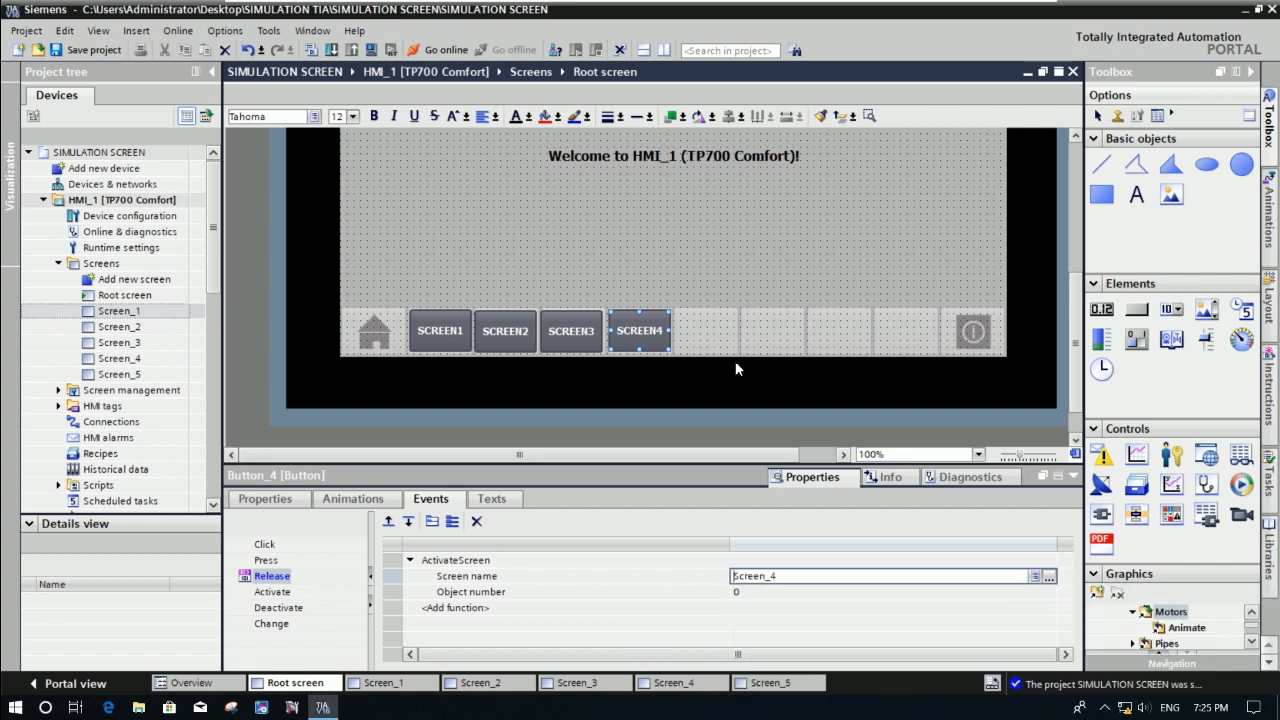
Copy the SCREEN4 button into the next free slot of the bottom row and label the copy SCREEN5.
left_click(691, 292)
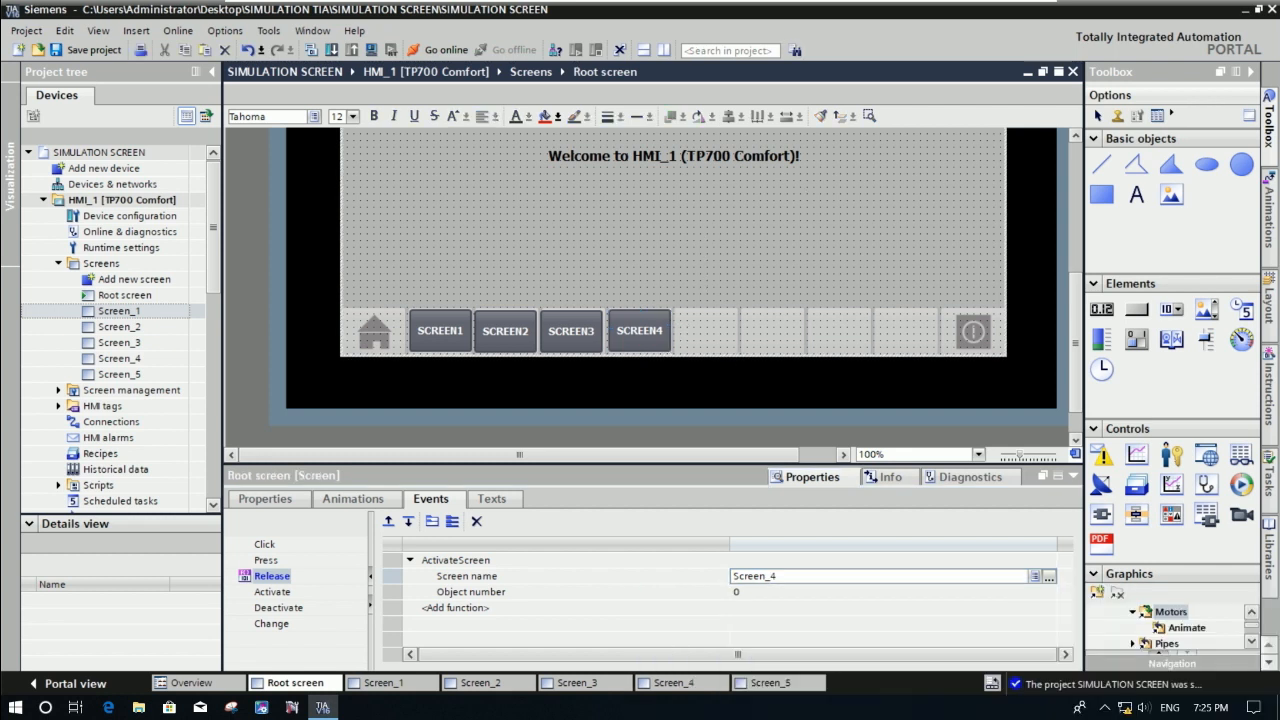
left_click(652, 337)
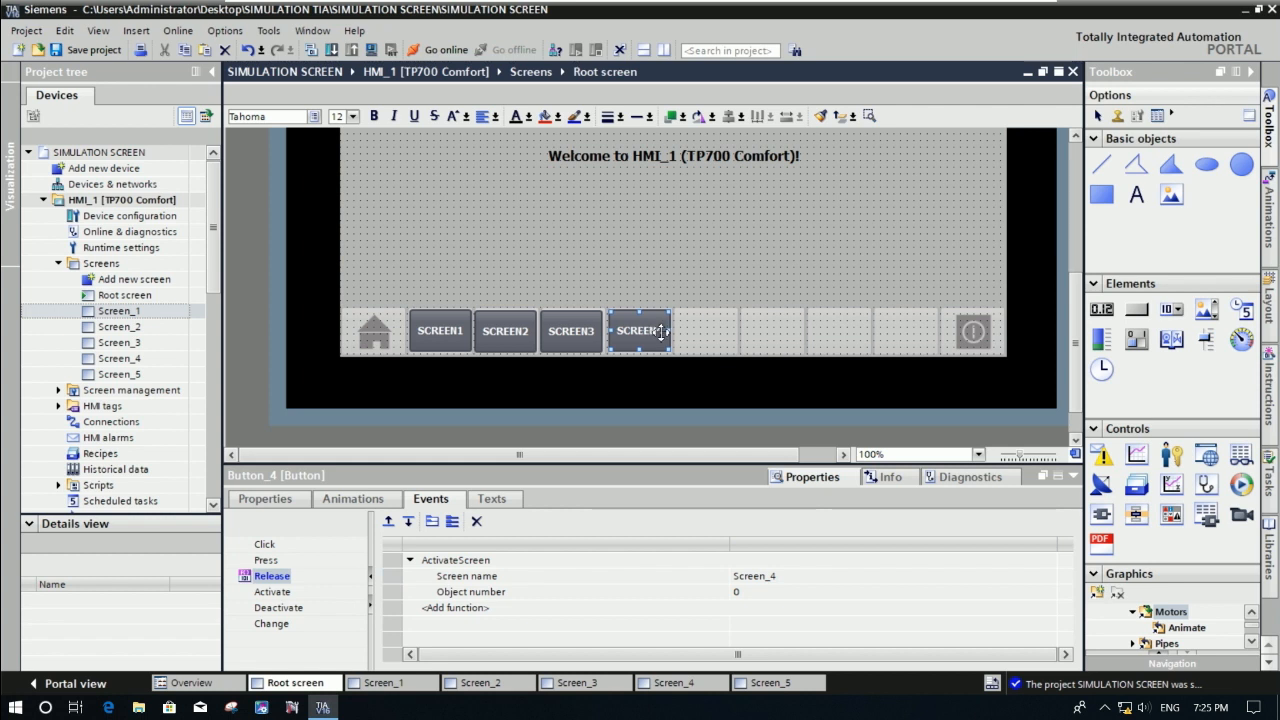
left_click_drag(650, 333, 714, 336)
type("5")
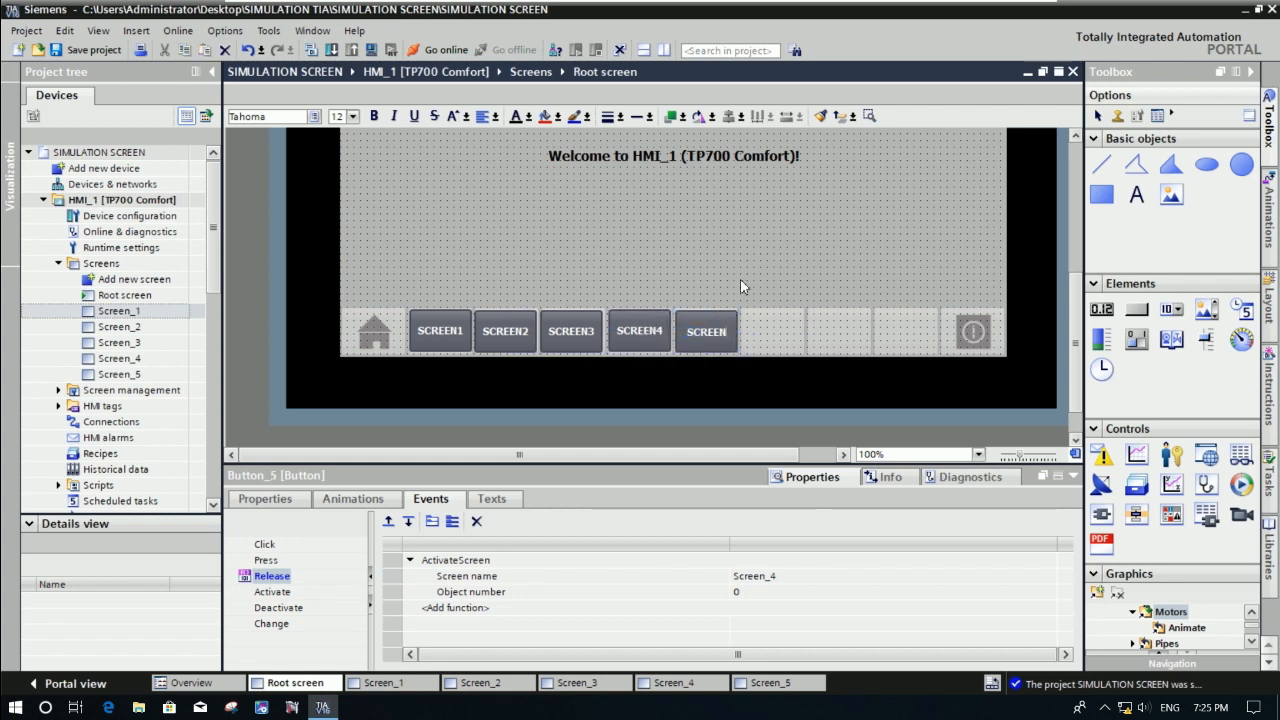
left_click(755, 268)
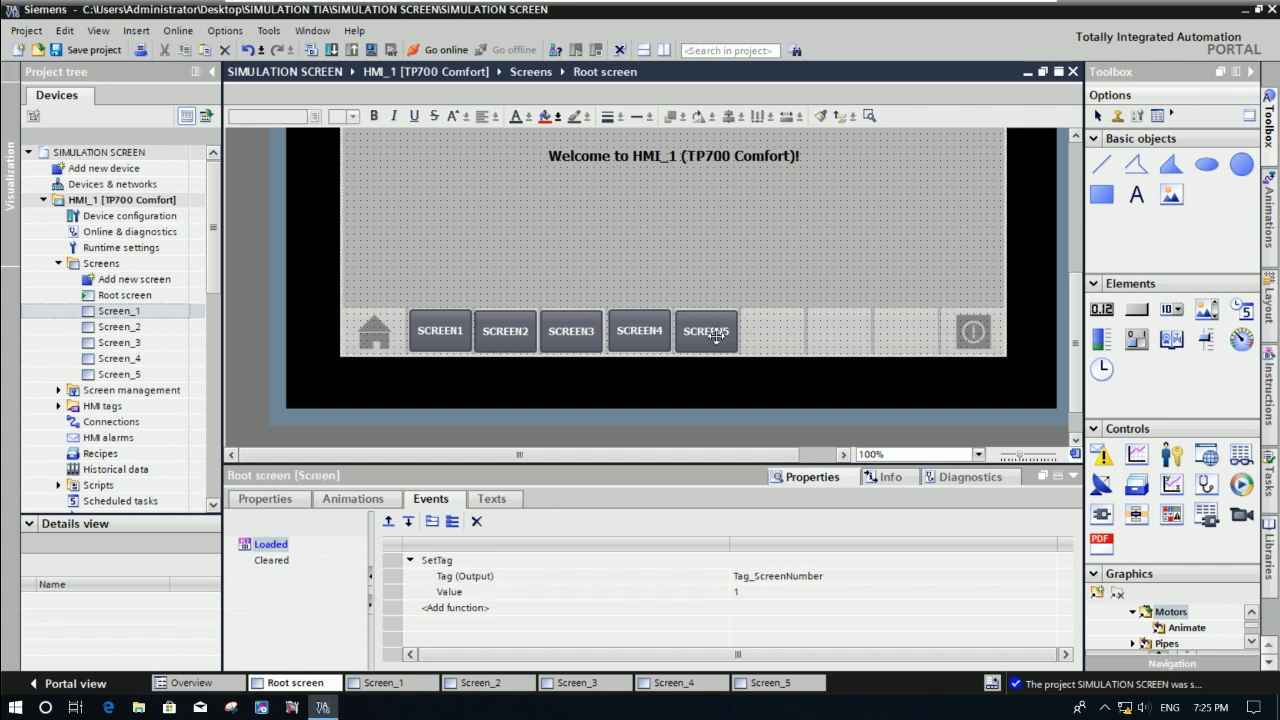
Set the screen name in the SCREEN5 button's ActivateScreen release function to Screen_5.
left_click(712, 336)
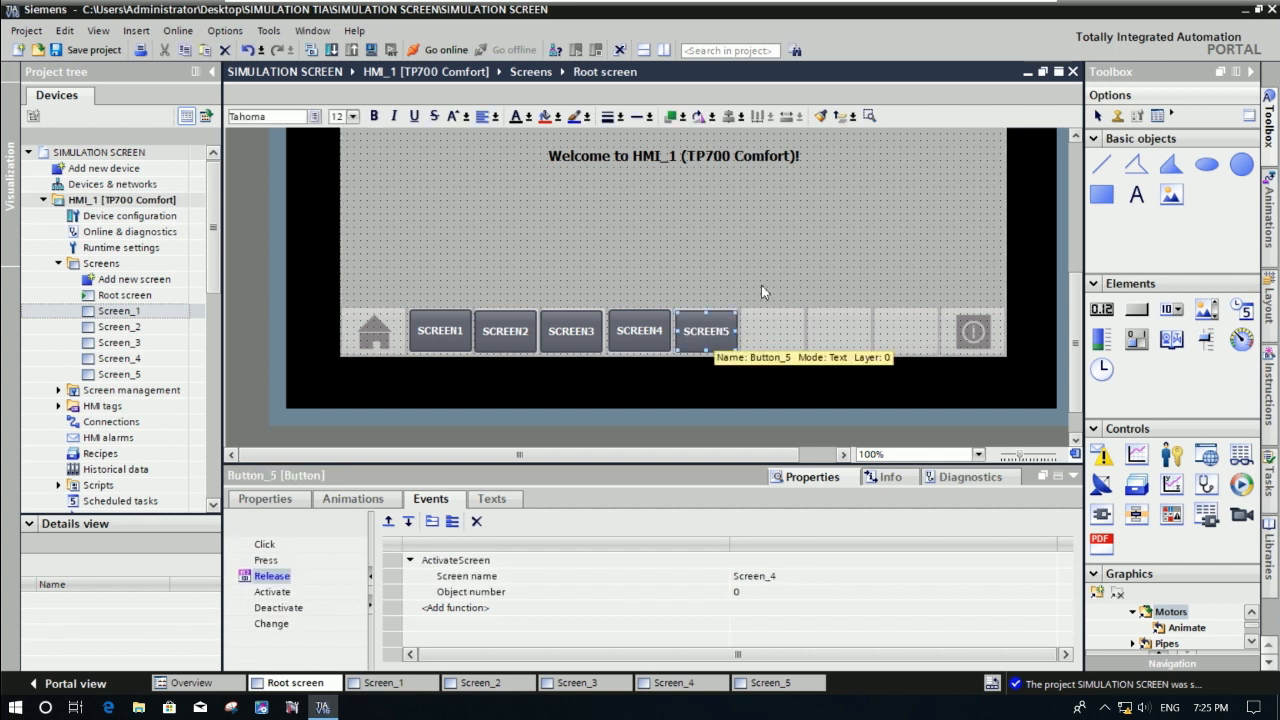
left_click(777, 578)
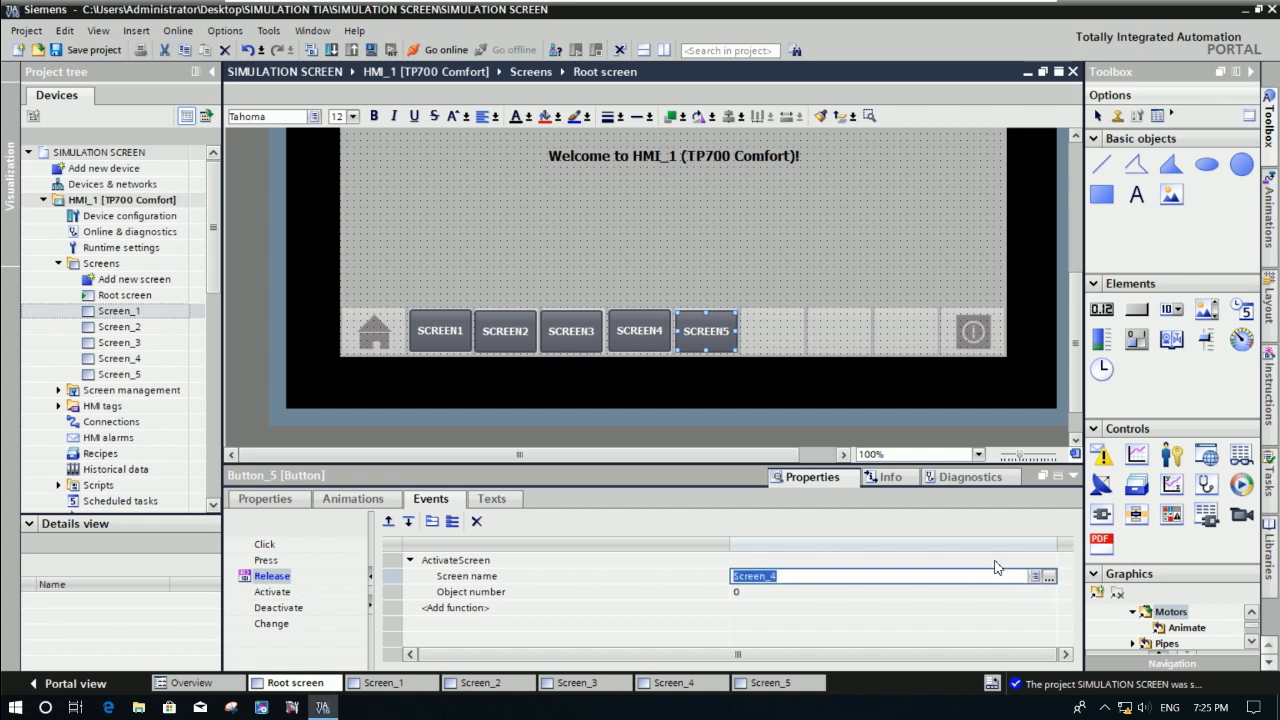
left_click(1048, 577)
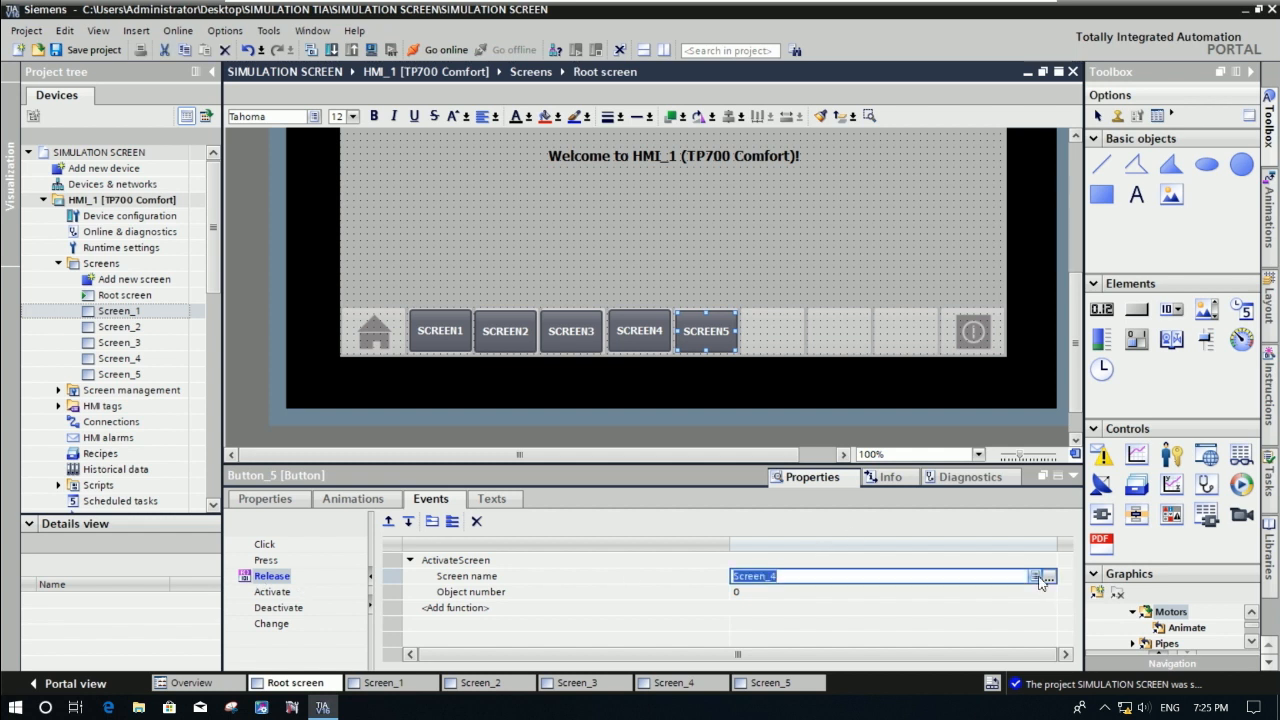
left_click(806, 580)
type("5")
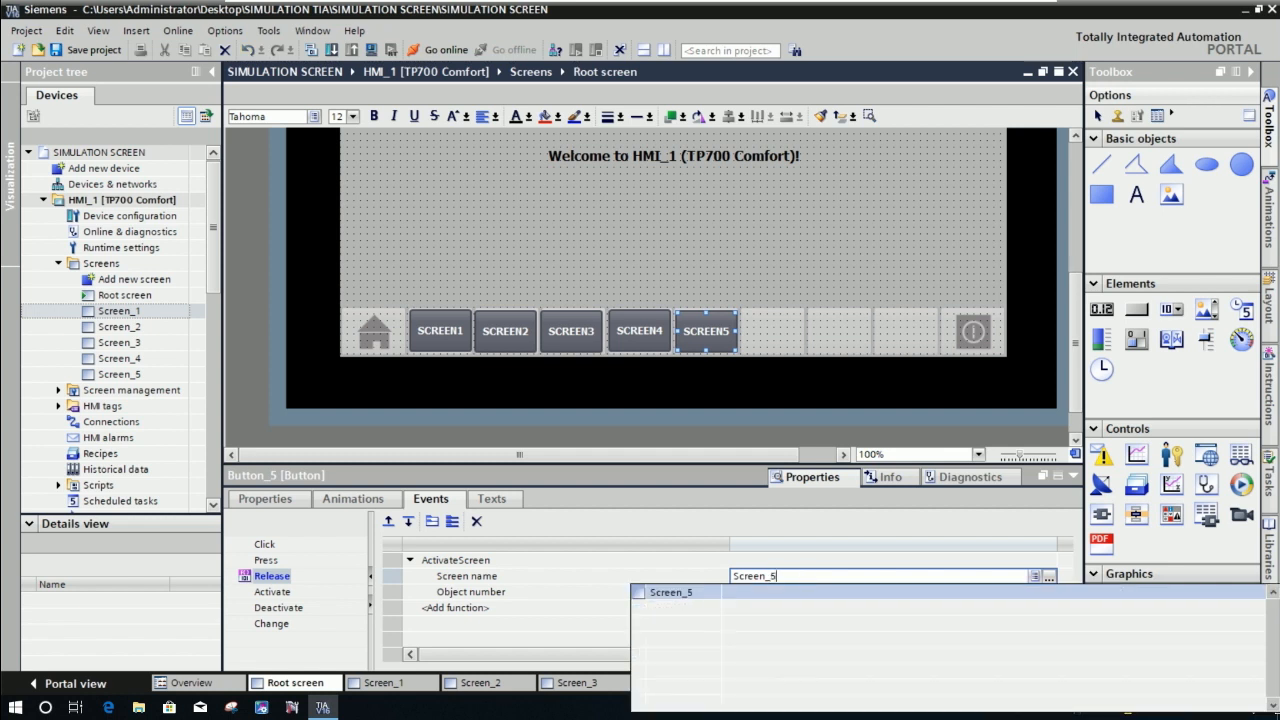
left_click(694, 596)
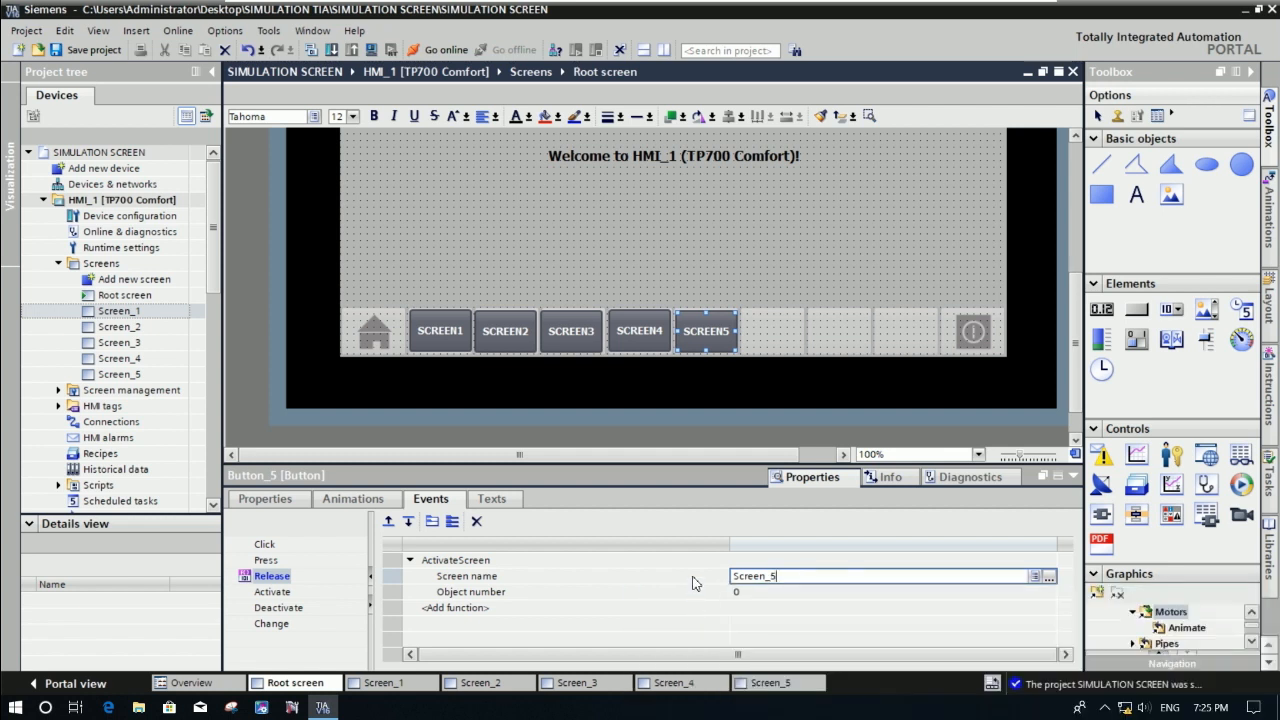
left_click(764, 241)
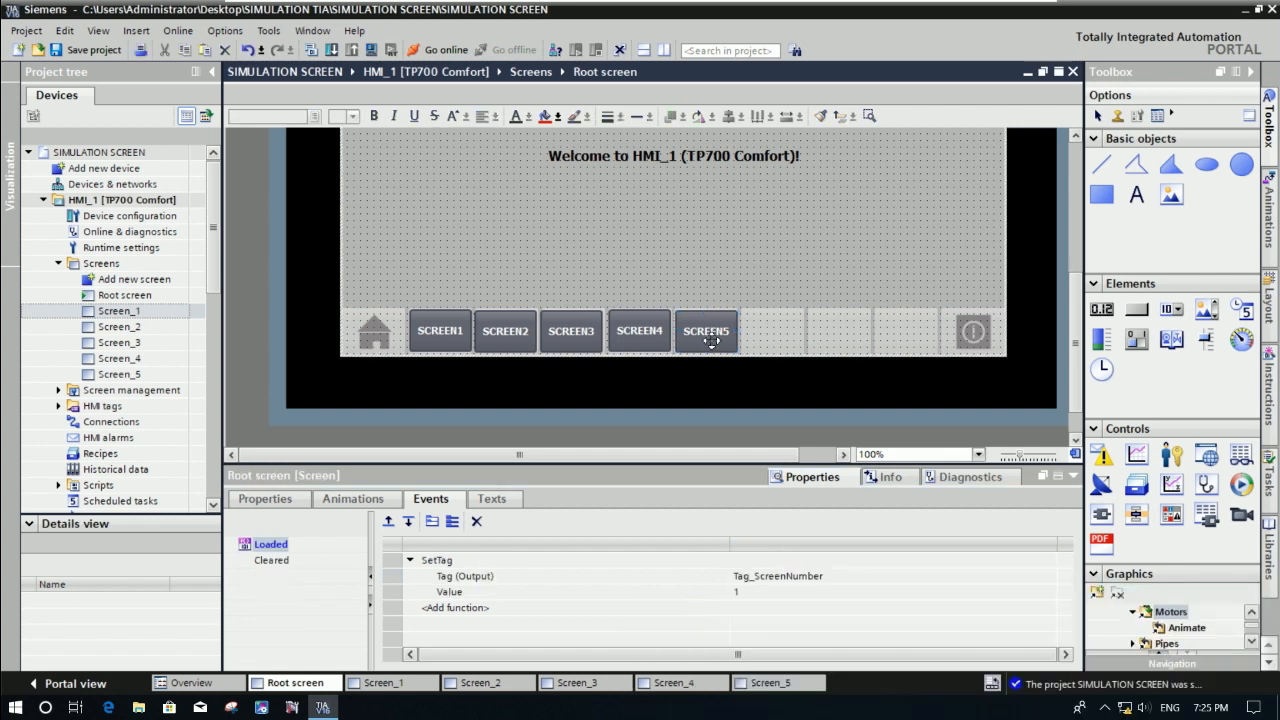
Copy the SCREEN5 button into the slot beside it and label the copy ROOT SC.
left_click_drag(706, 331, 771, 342)
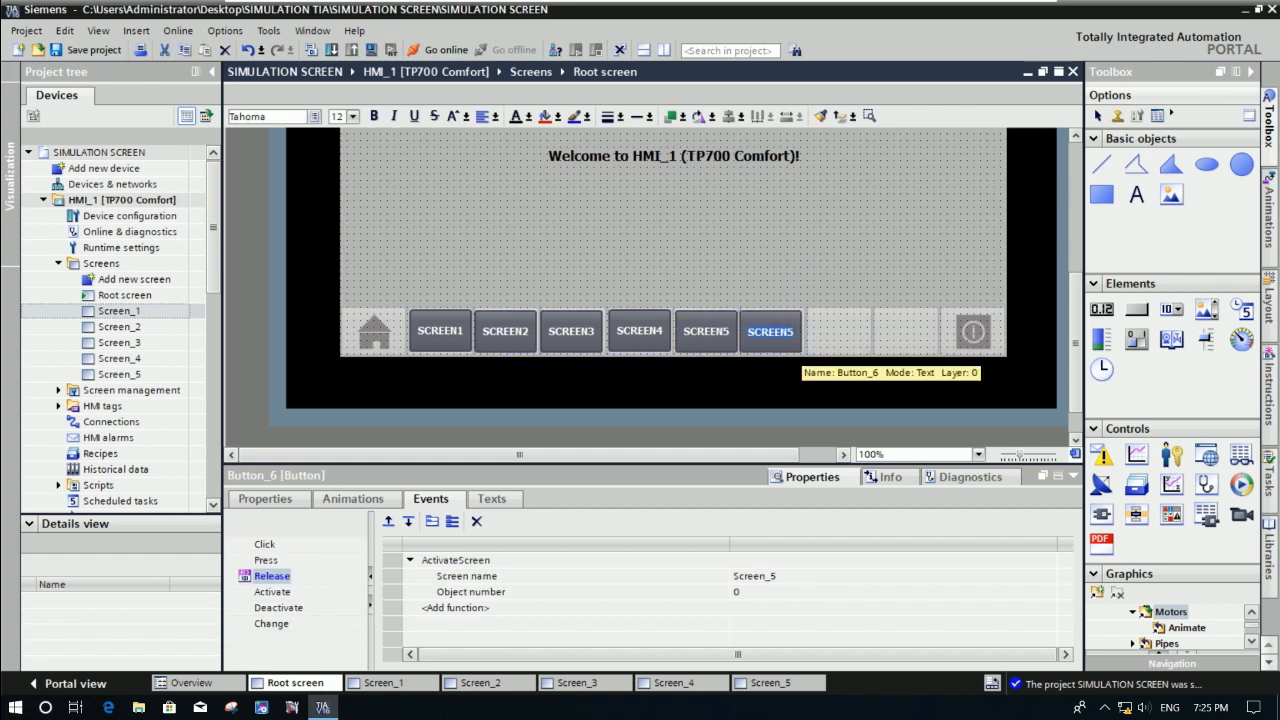
double_click(770, 331)
type("ROOT SC")
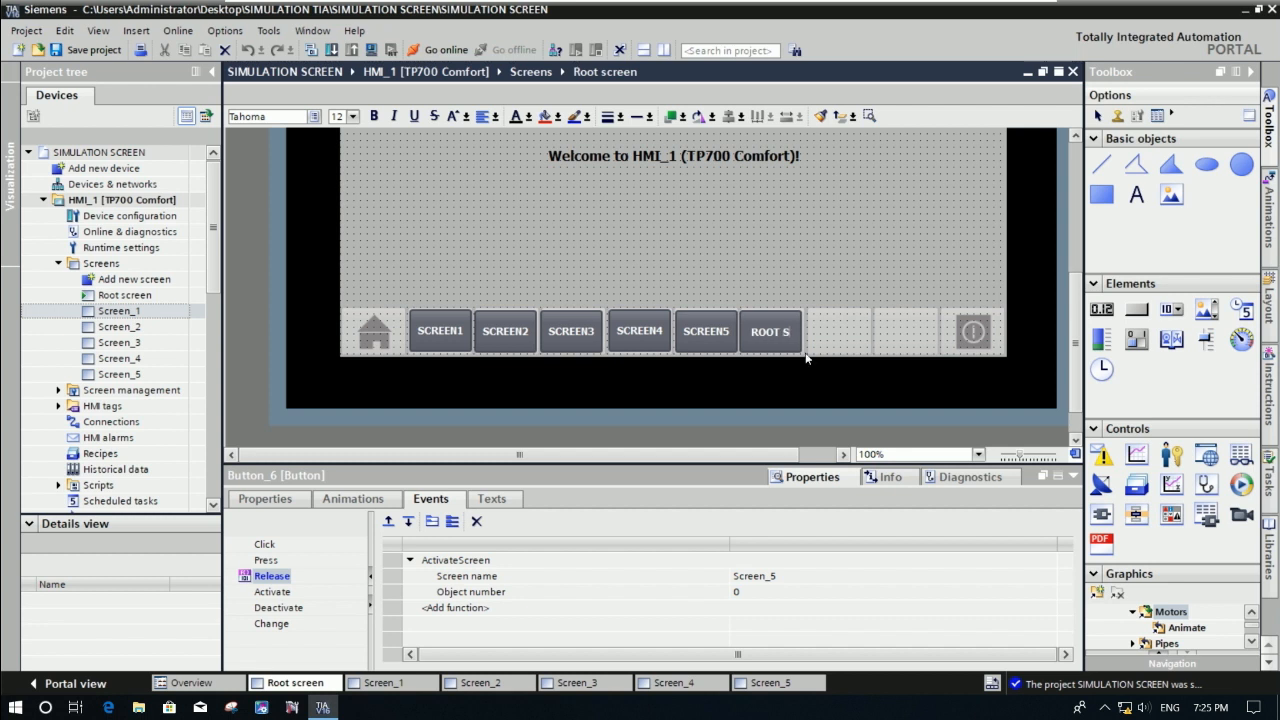
left_click(808, 319)
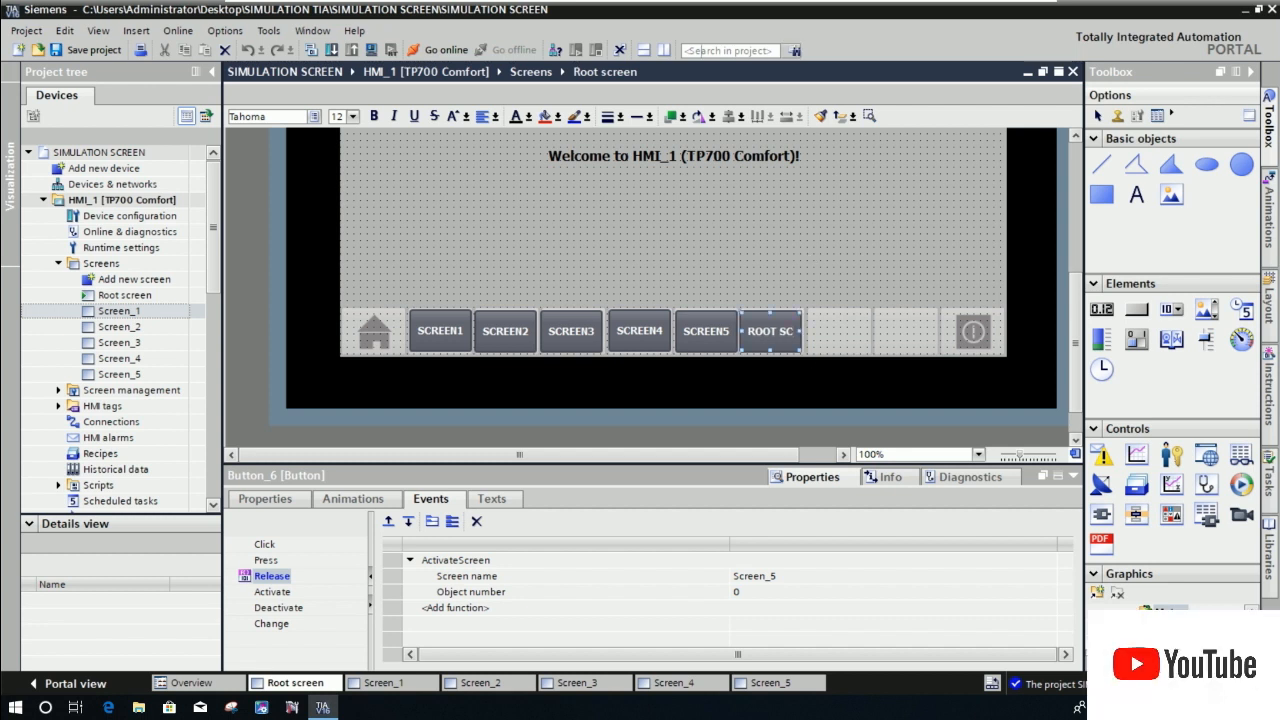
Set the screen name in the ROOT SC button's ActivateScreen release function to Root screen.
left_click(786, 578)
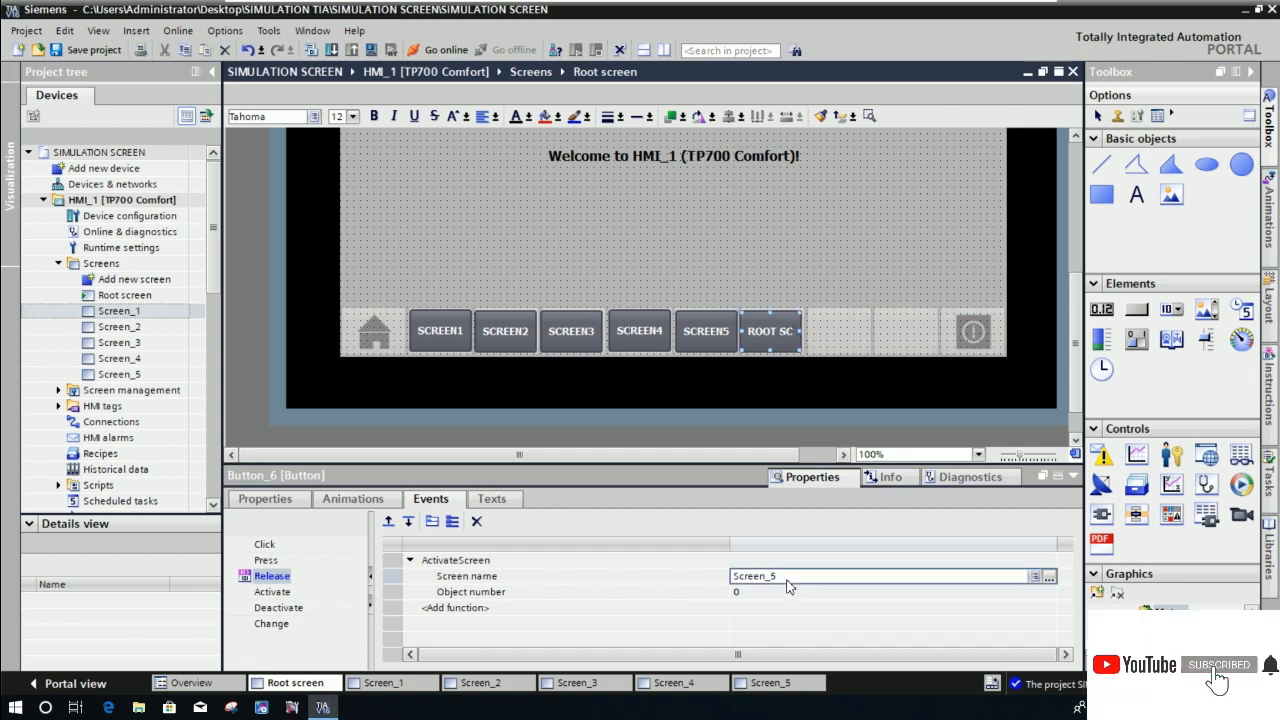
left_click(1035, 578)
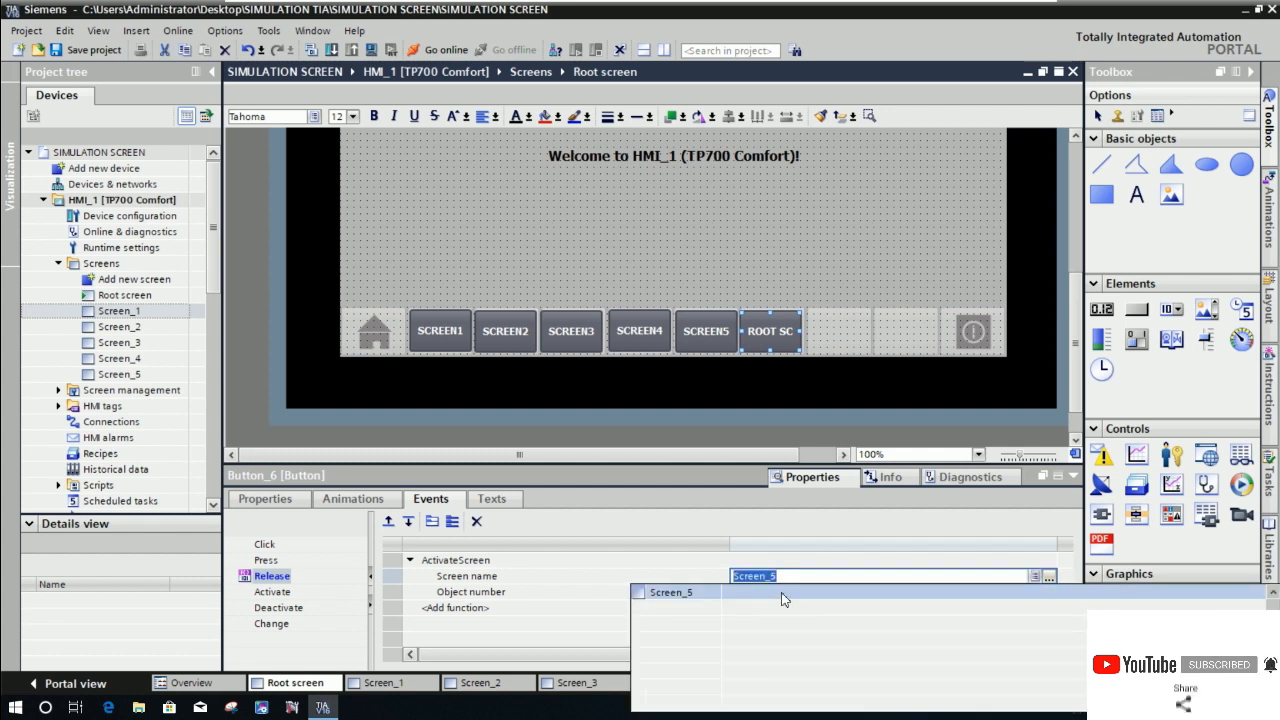
type("S")
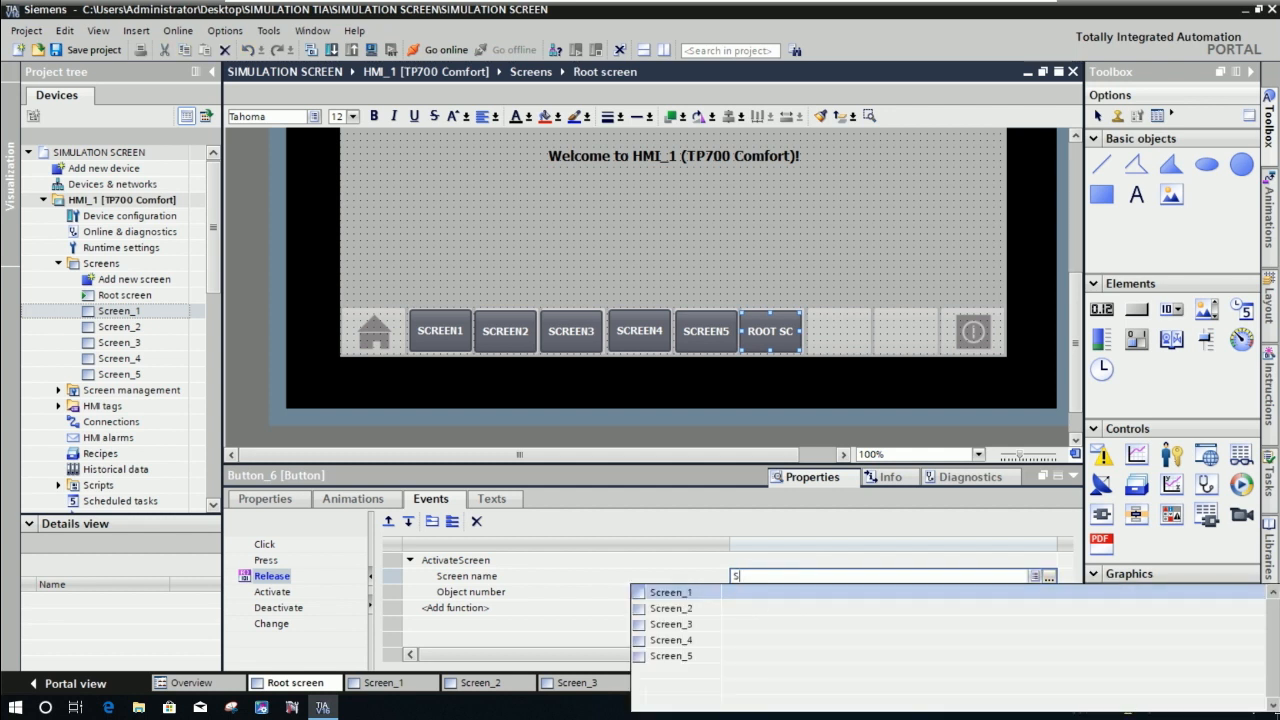
key("BackSpace")
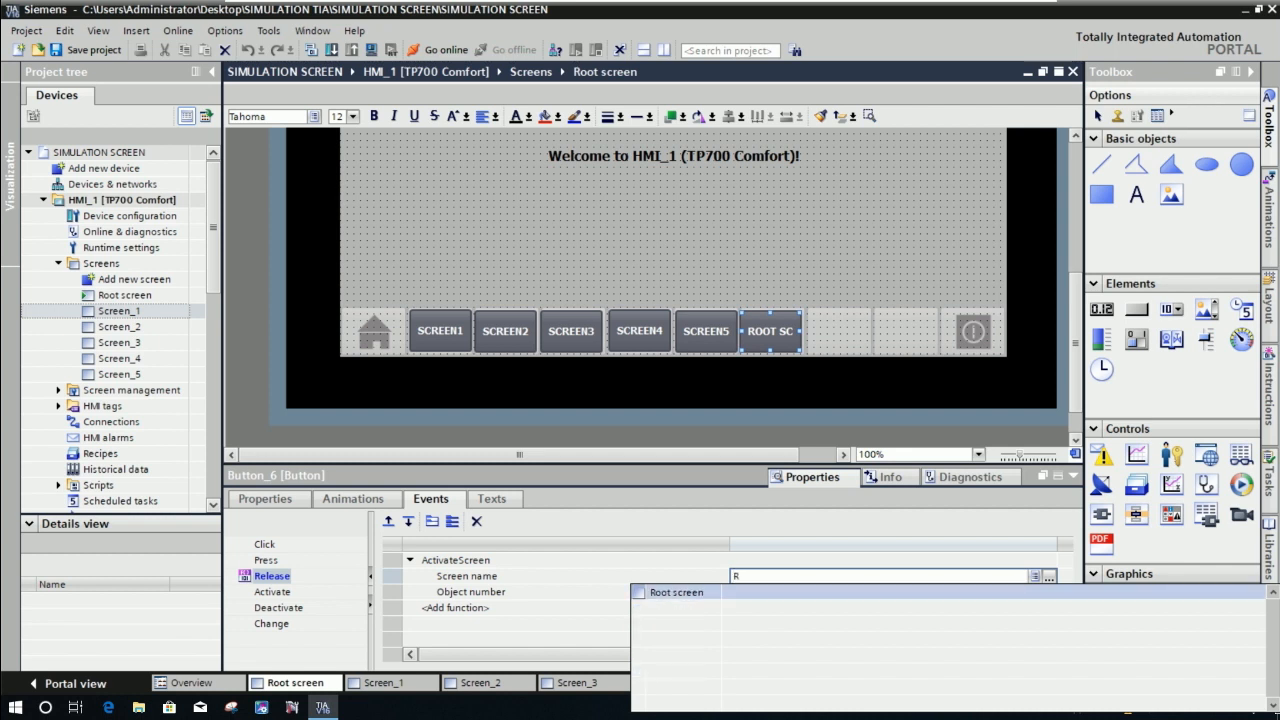
left_click(658, 596)
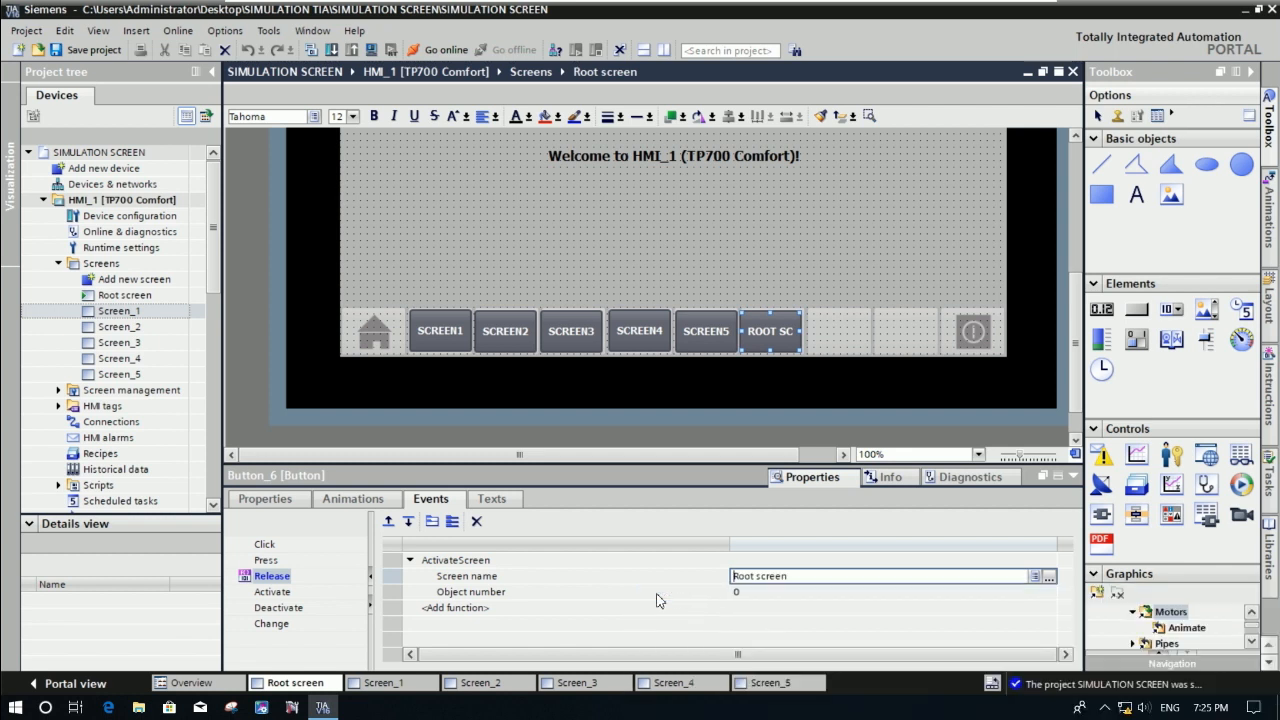
left_click(832, 264)
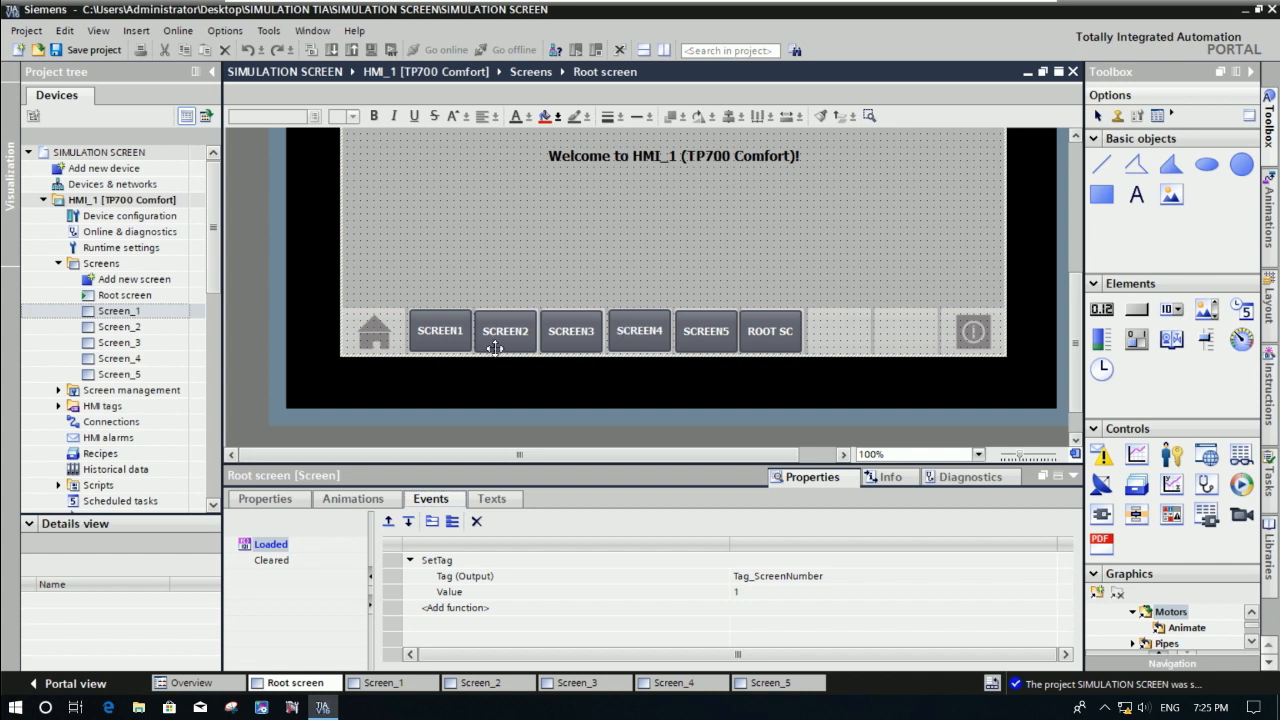
Select all six navigation buttons from SCREEN1 to ROOT SC on the Root screen and copy them.
left_click(465, 340)
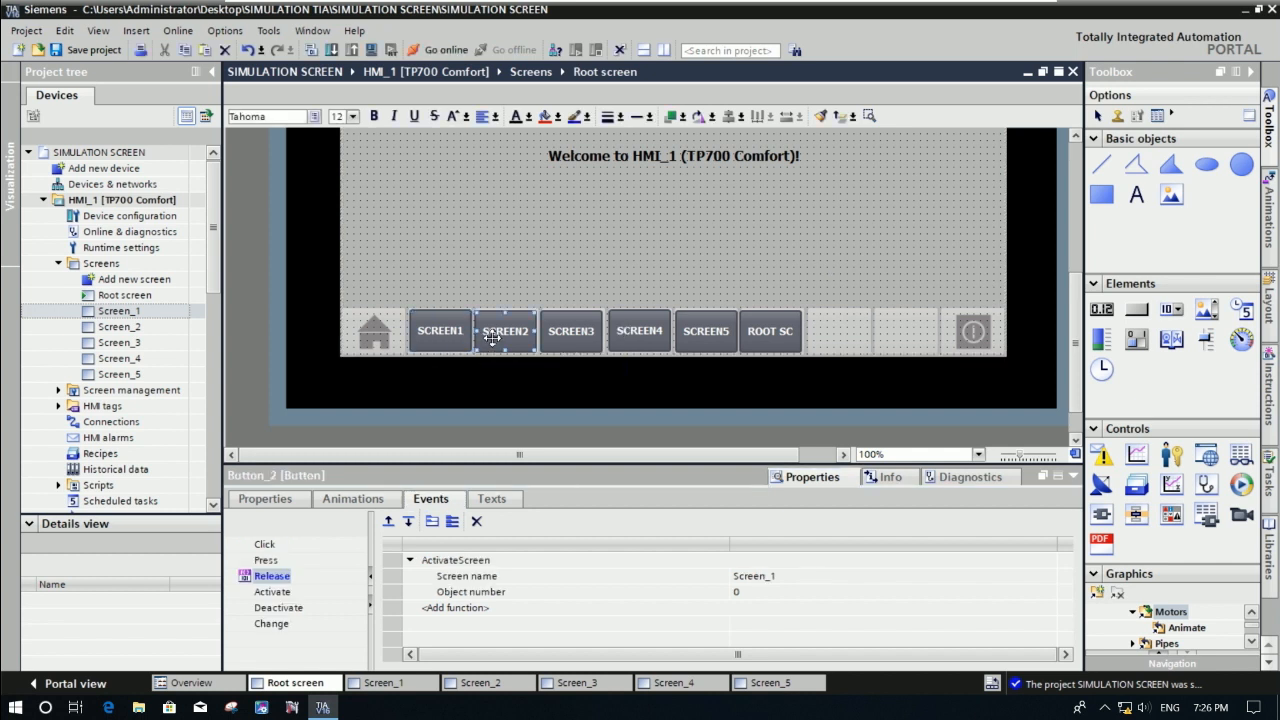
left_click(505, 331)
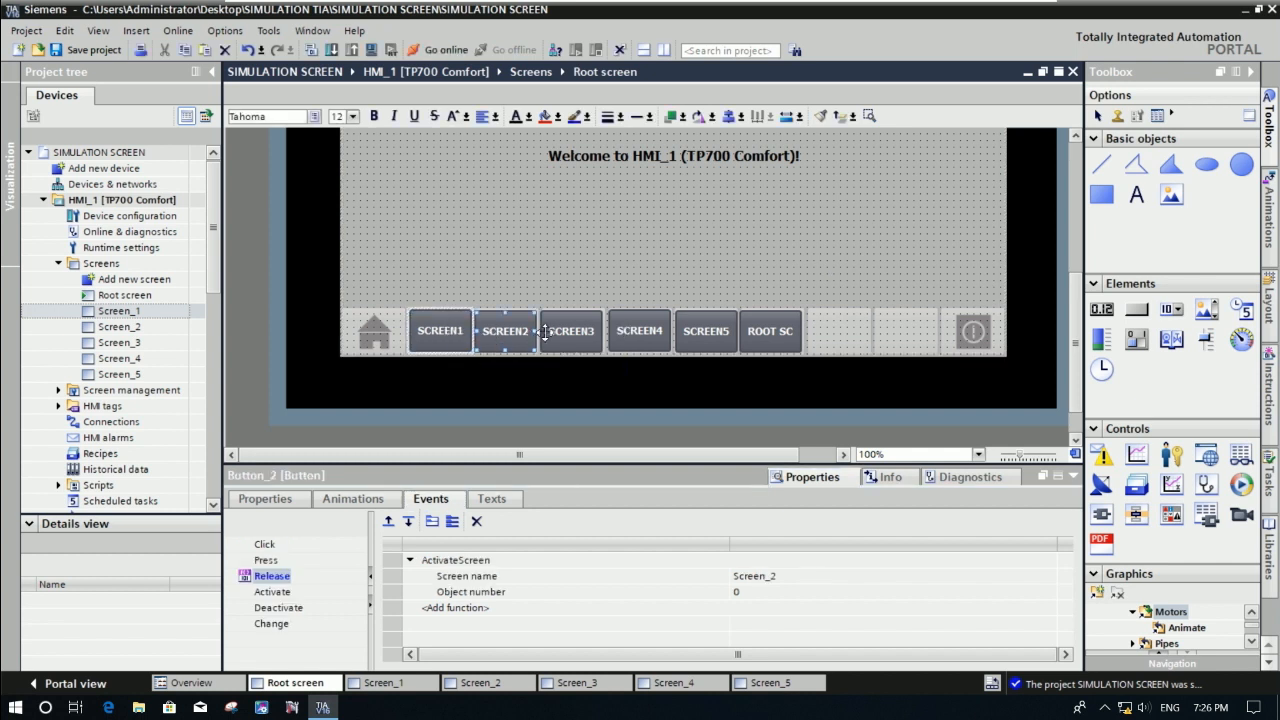
right_click(780, 333)
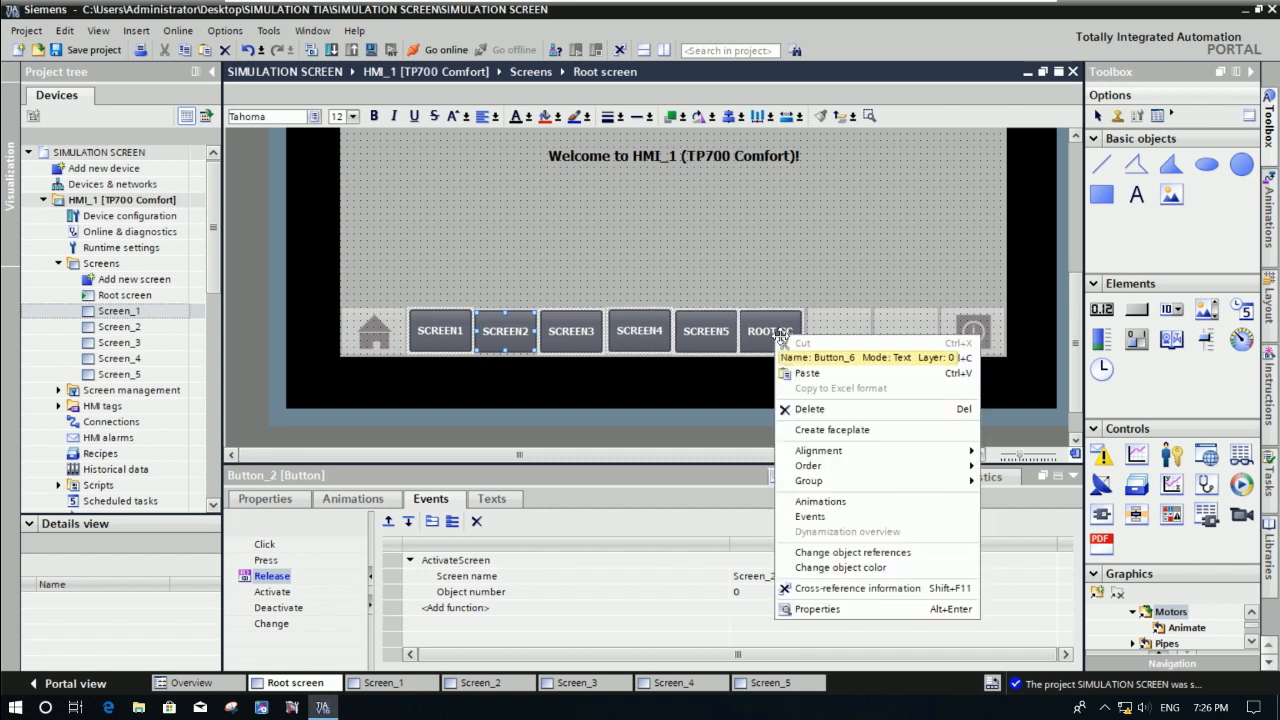
left_click(445, 335)
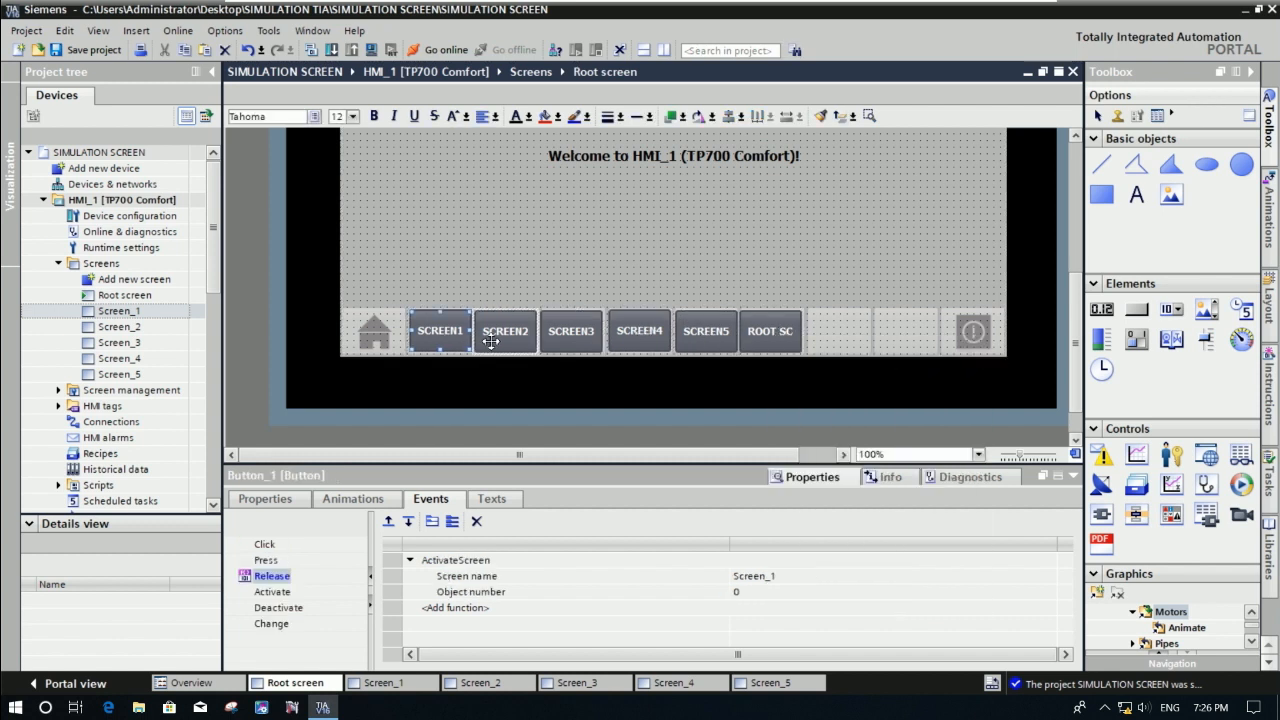
right_click(762, 341)
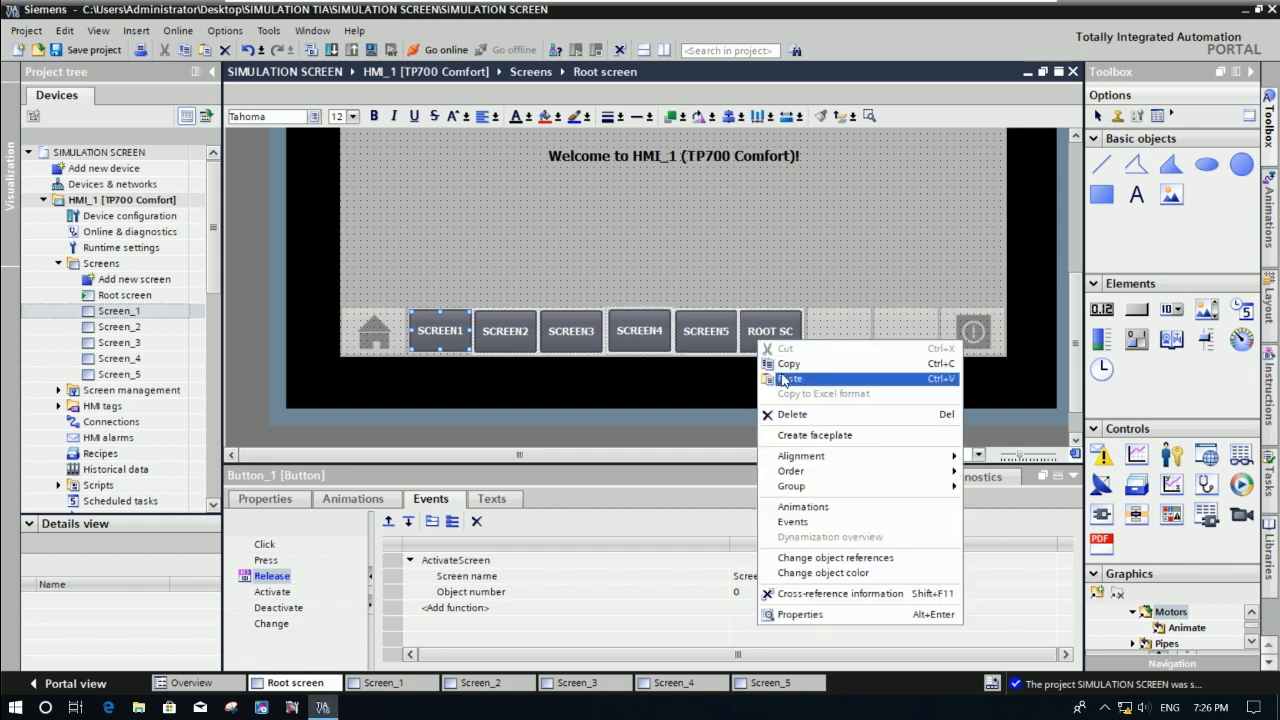
left_click(788, 365)
Paste the copied navigation buttons onto Screen_1, below the red rectangle.
left_click(386, 684)
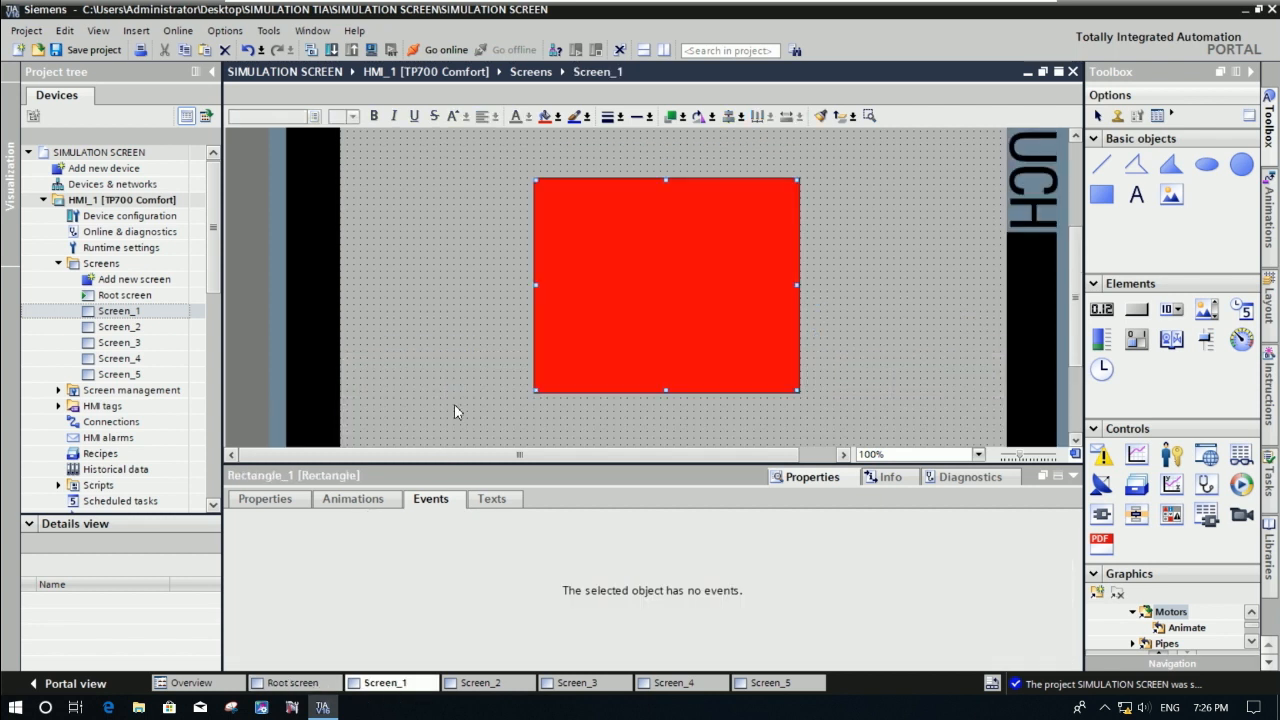
scroll(1078, 334, "down", 3)
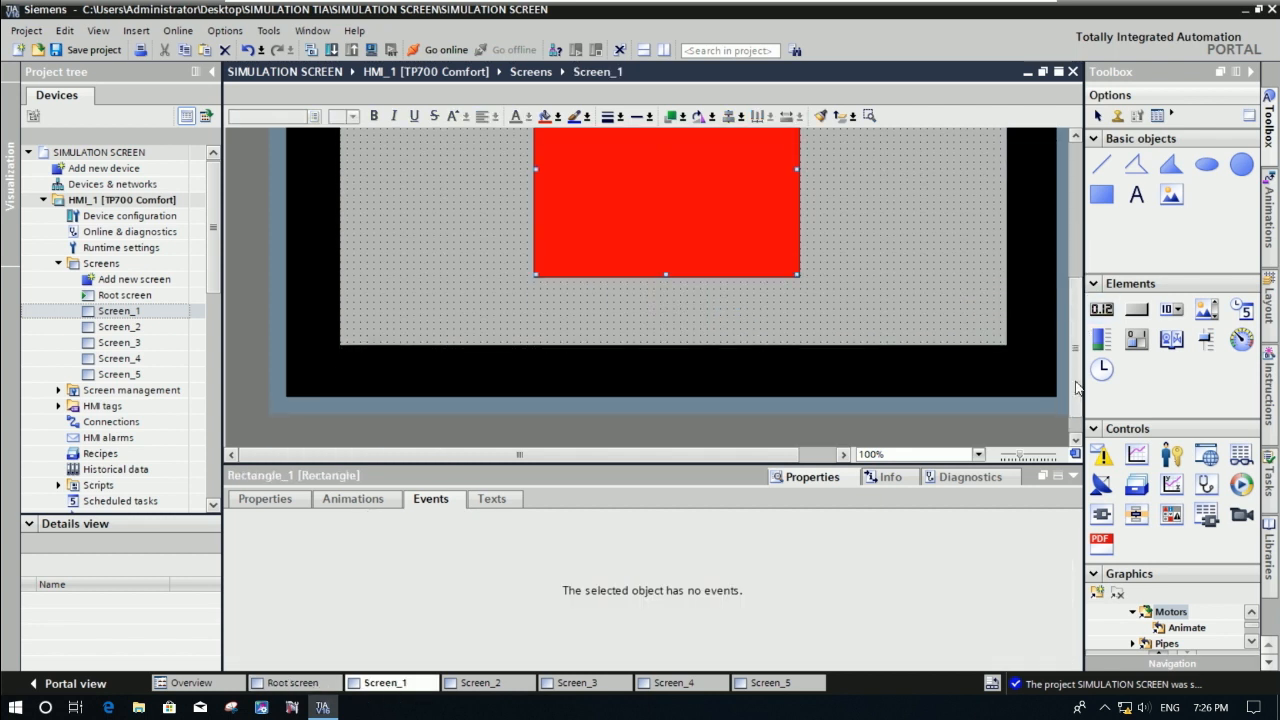
left_click(605, 319)
key("ctrl+v")
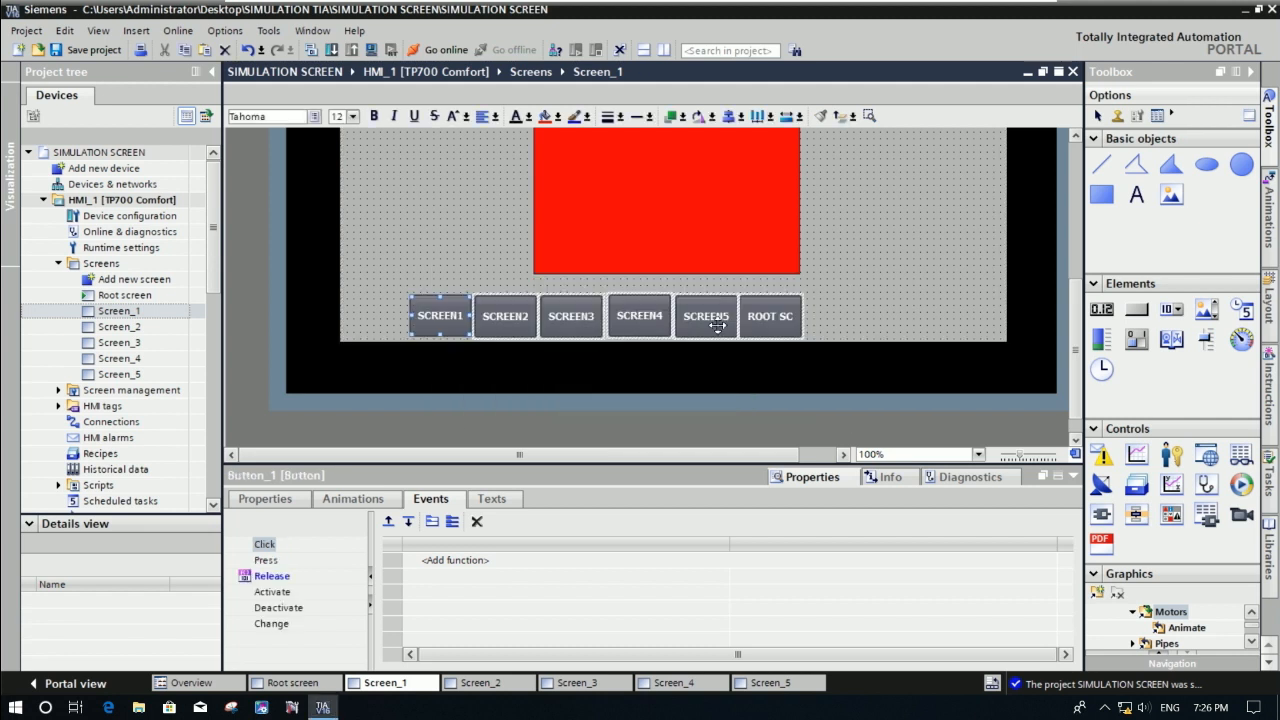
Paste the copied navigation buttons below the rectangles on Screen_2 and Screen_3.
left_click(510, 688)
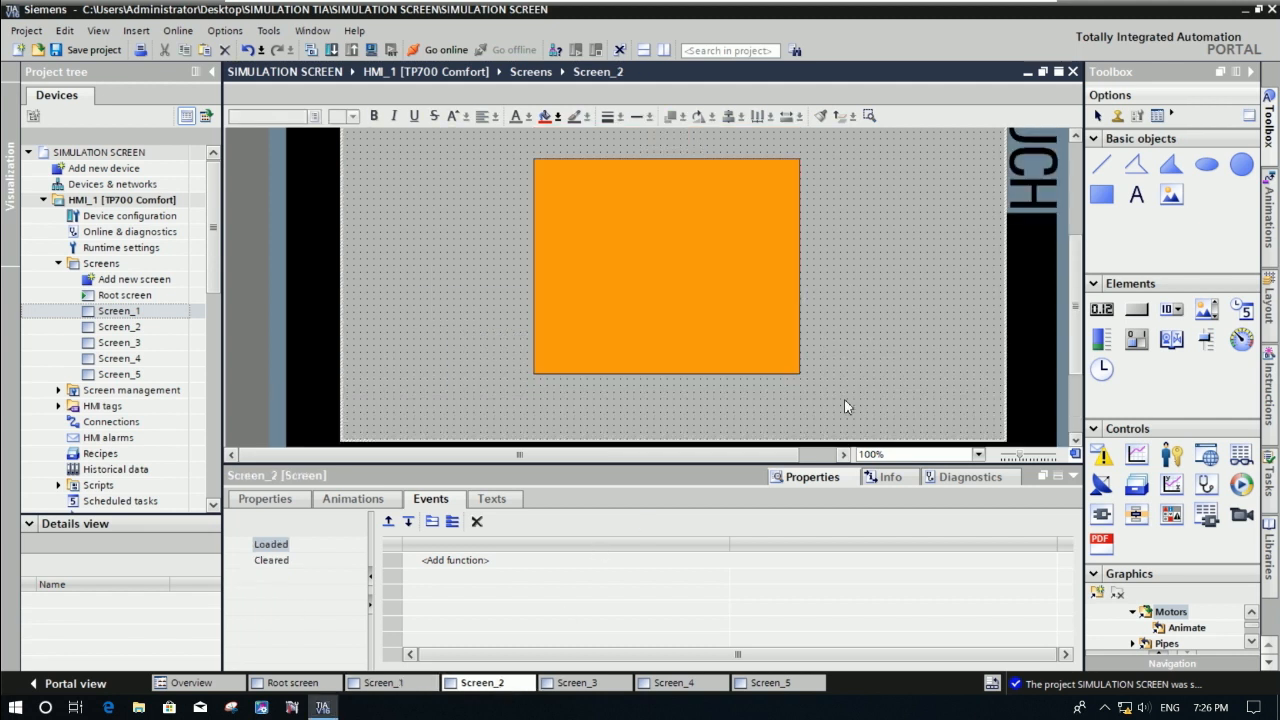
key("ctrl+v")
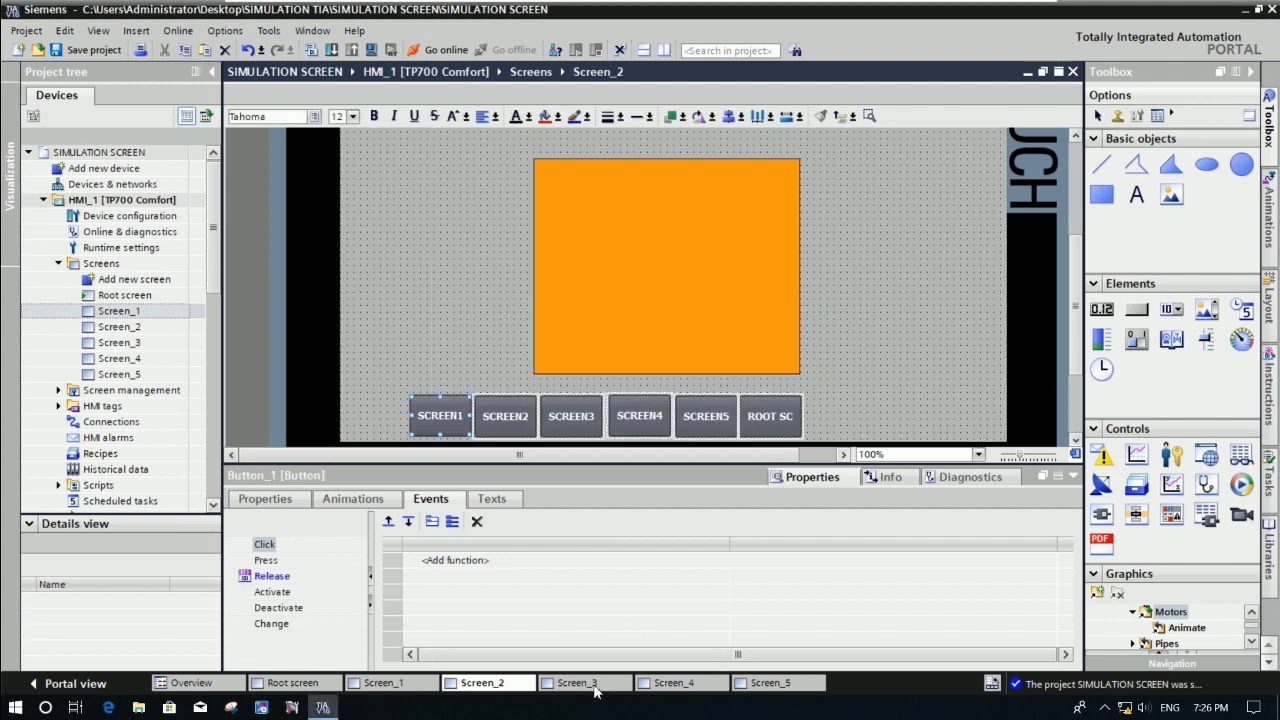
left_click(593, 686)
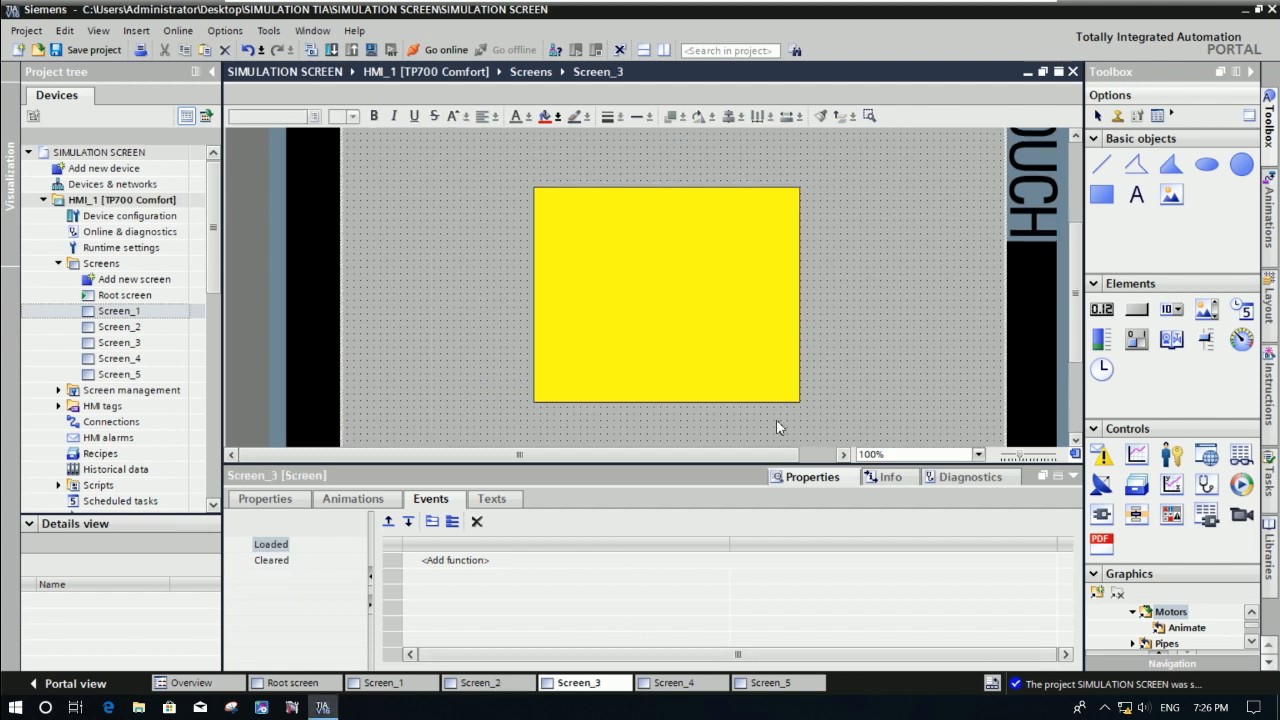
key("ctrl+v")
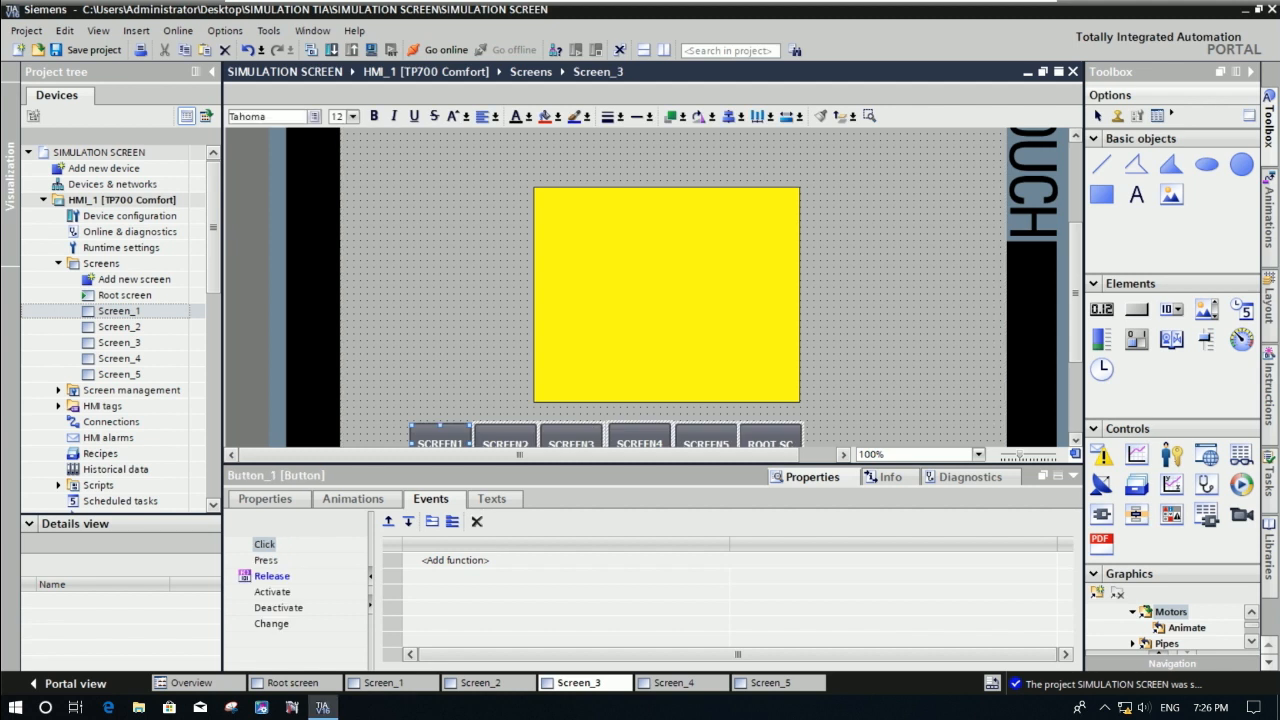
scroll(1077, 358, "down", 3)
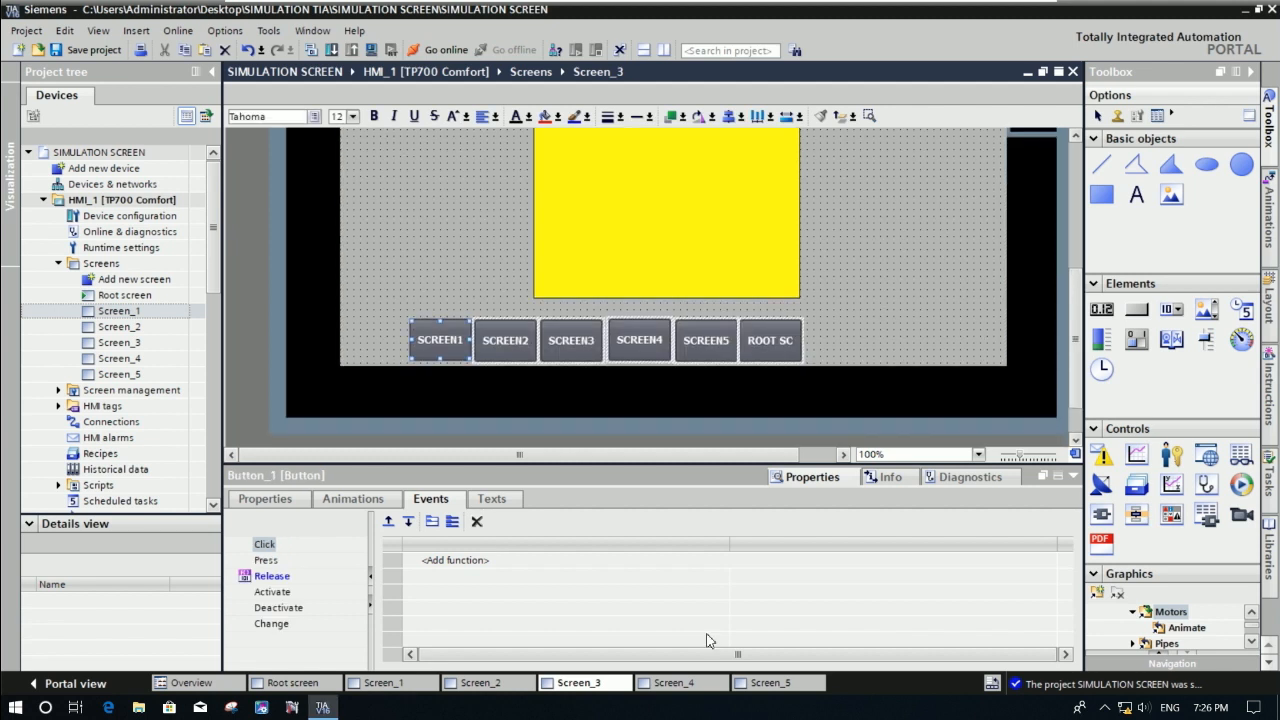
Paste the copied navigation buttons below the cyan rectangle on Screen_4 and the green rectangle on Screen_5.
left_click(686, 688)
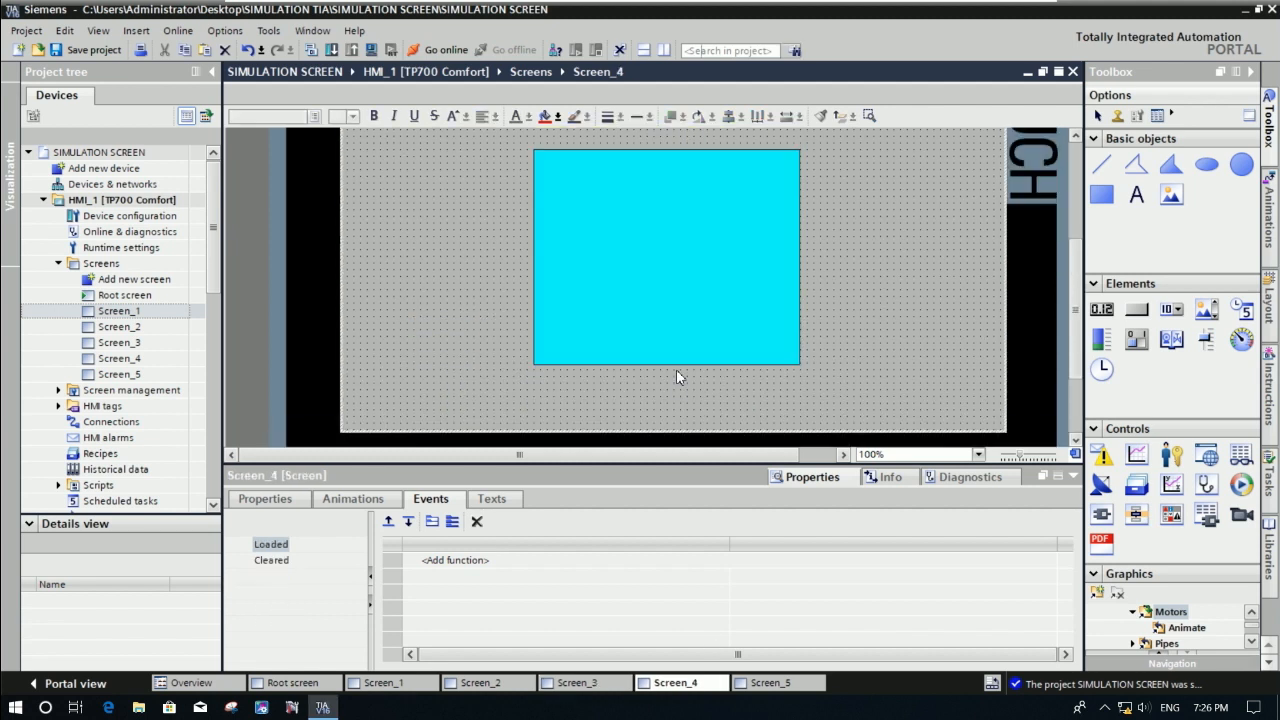
key("ctrl+v")
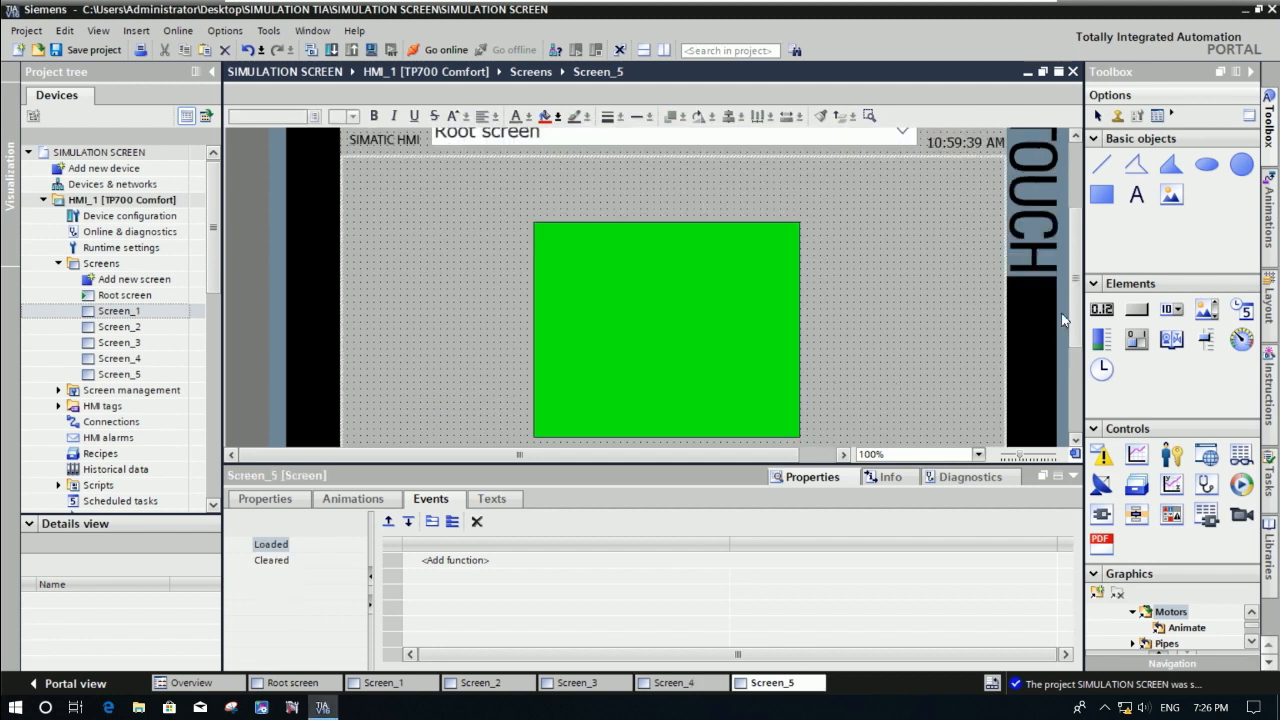
left_click_drag(1076, 310, 1076, 356)
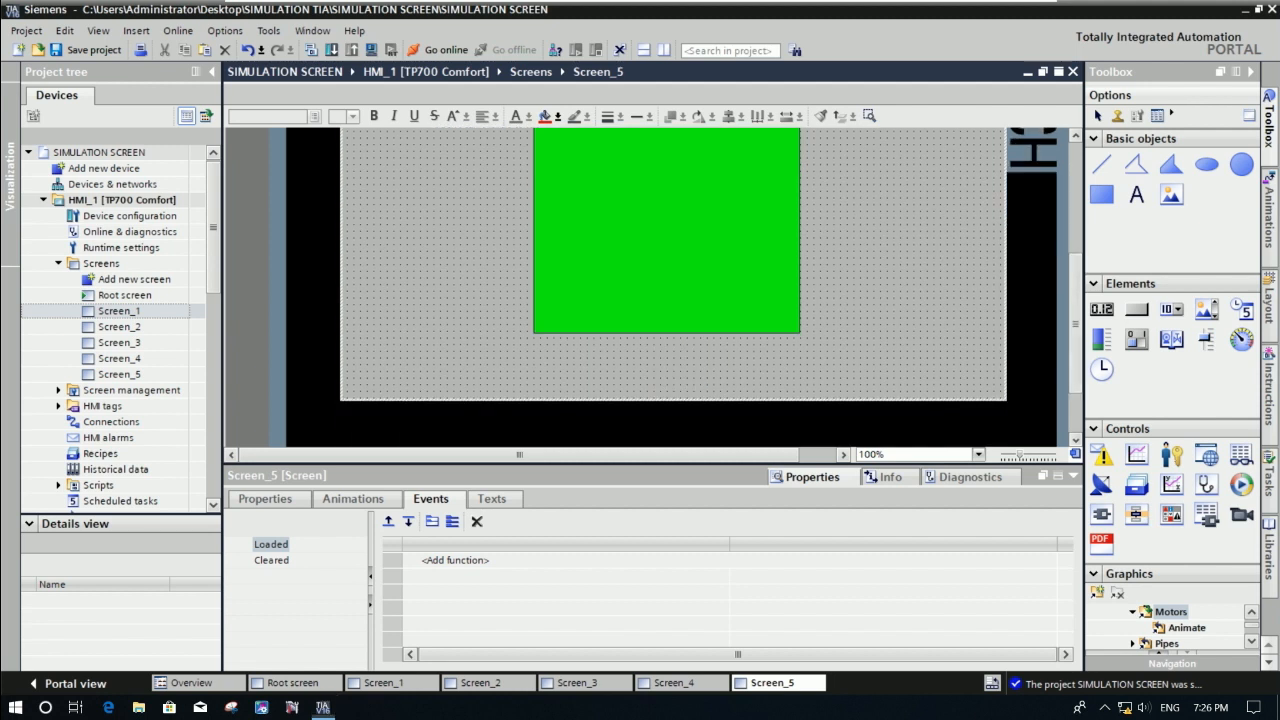
key("ctrl+v")
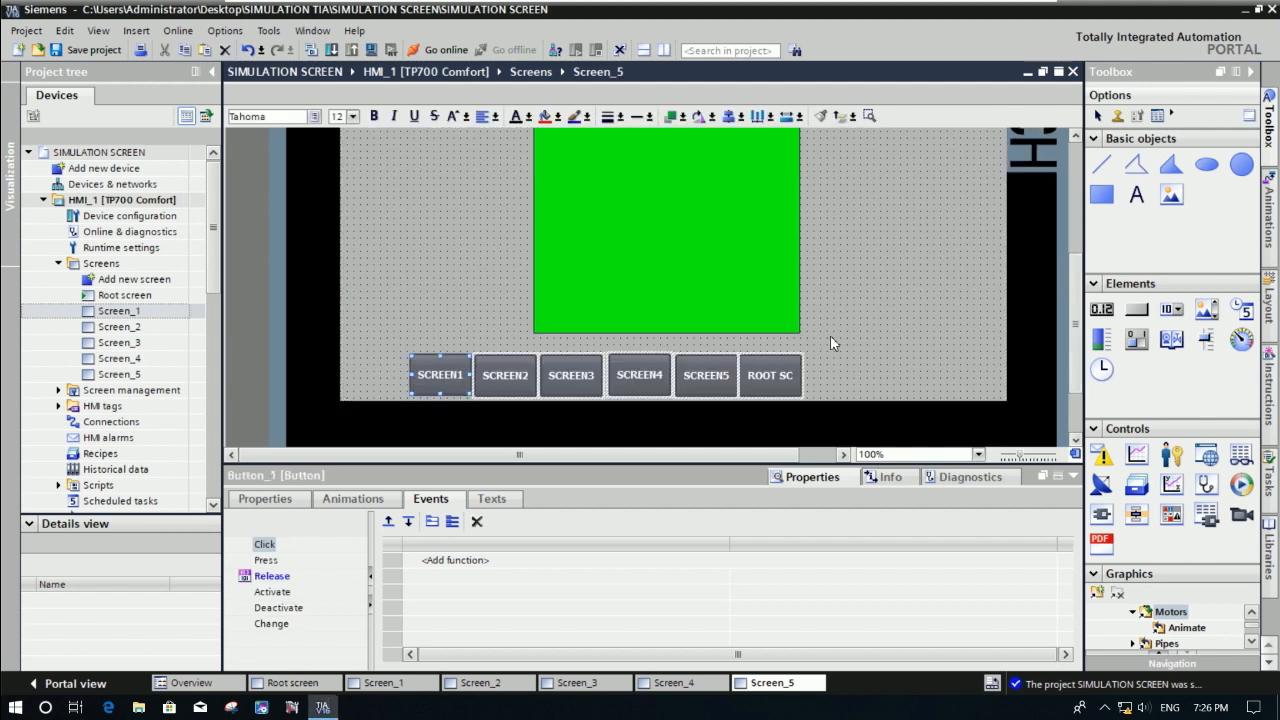
left_click(831, 337)
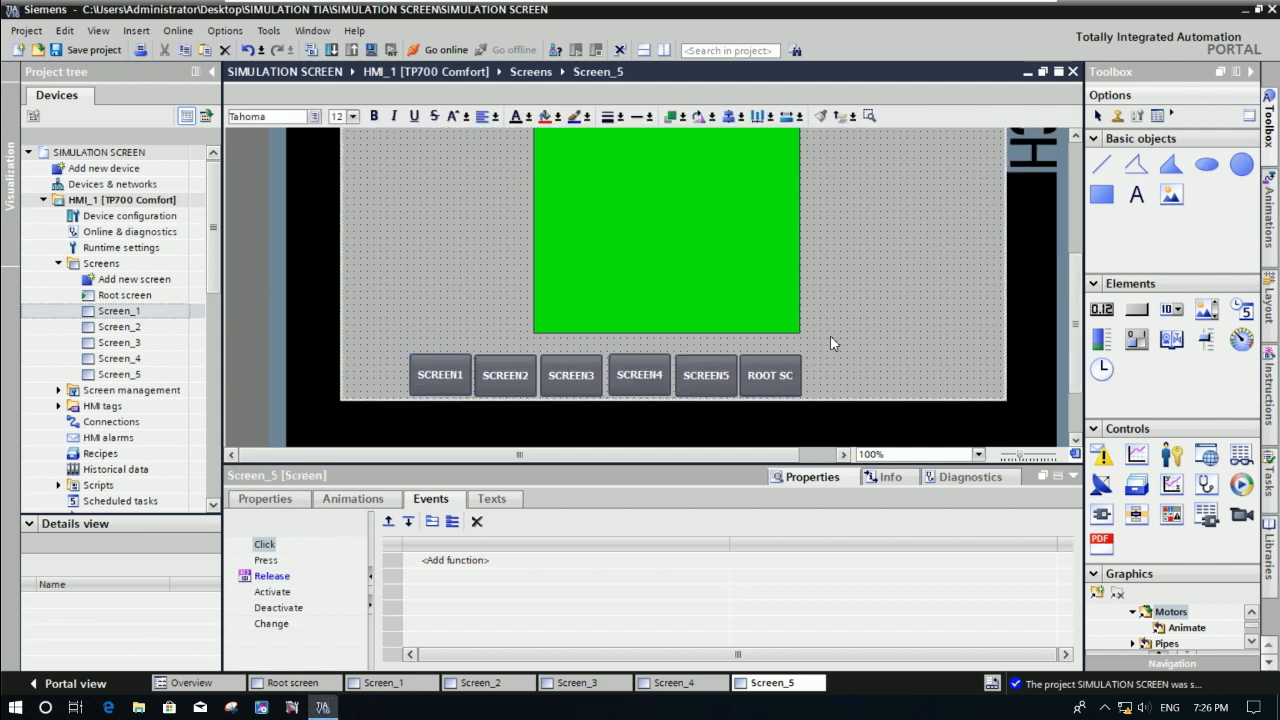
Save the project and start the HMI runtime simulation, with its window moved toward the middle of the display.
left_click(77, 52)
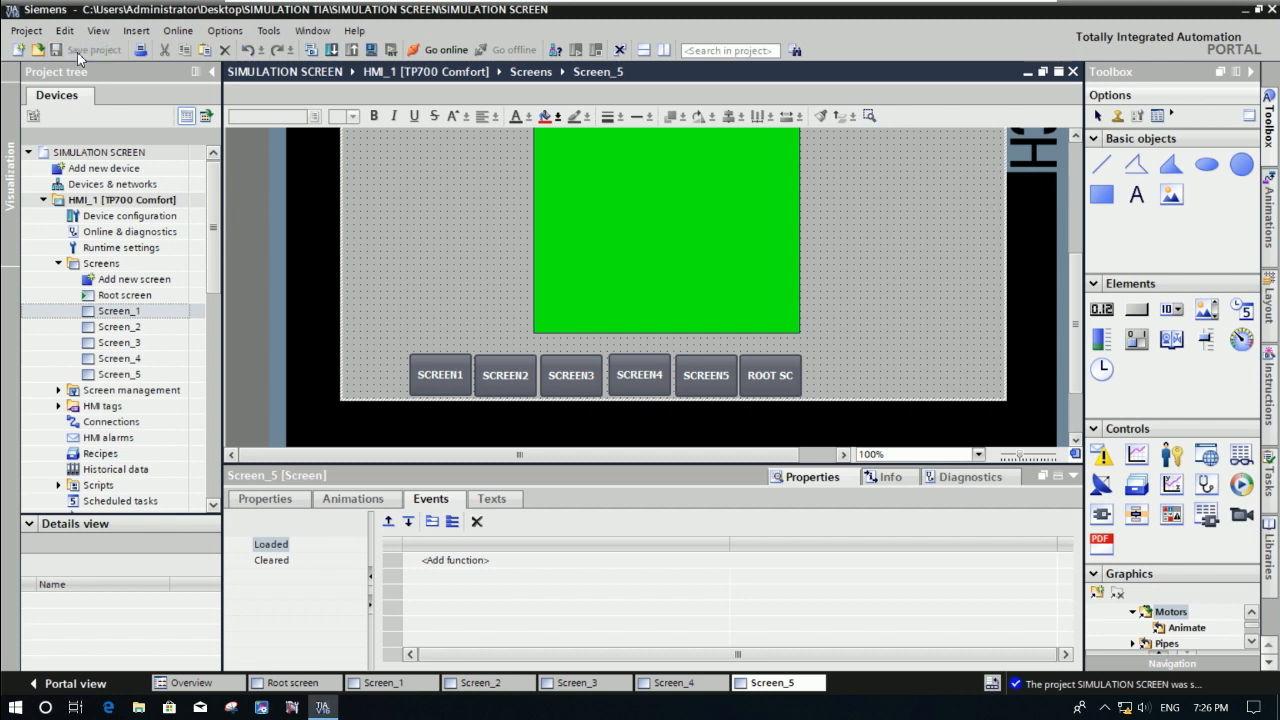
left_click(372, 50)
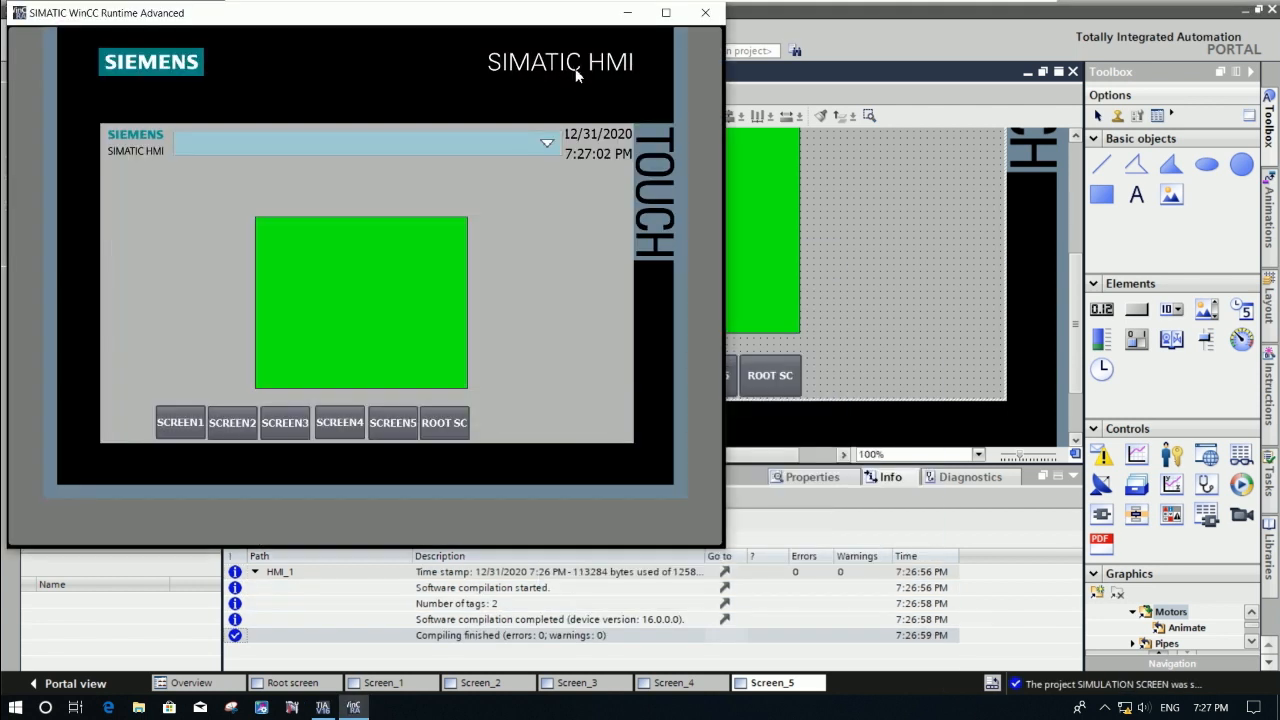
left_click_drag(493, 16, 757, 52)
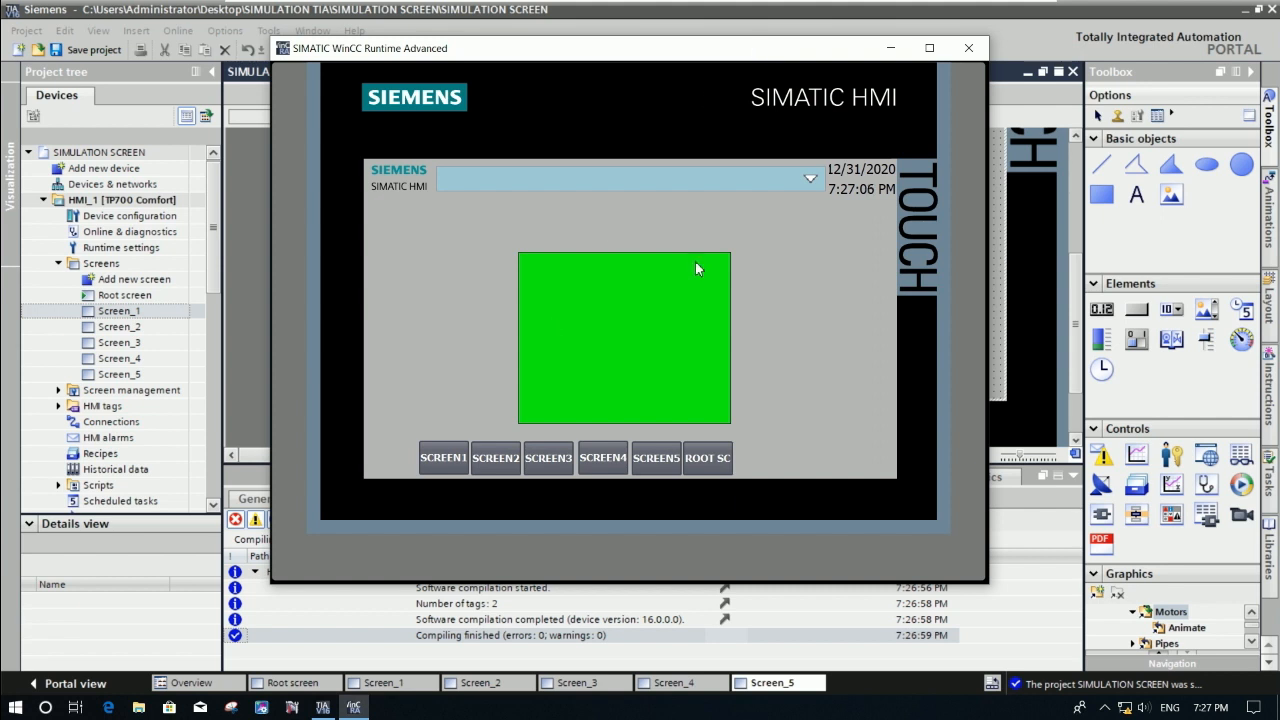
Test the runtime navigation by opening SCREEN1, ROOT SC, and each screen from SCREEN5 back to SCREEN1.
left_click(445, 462)
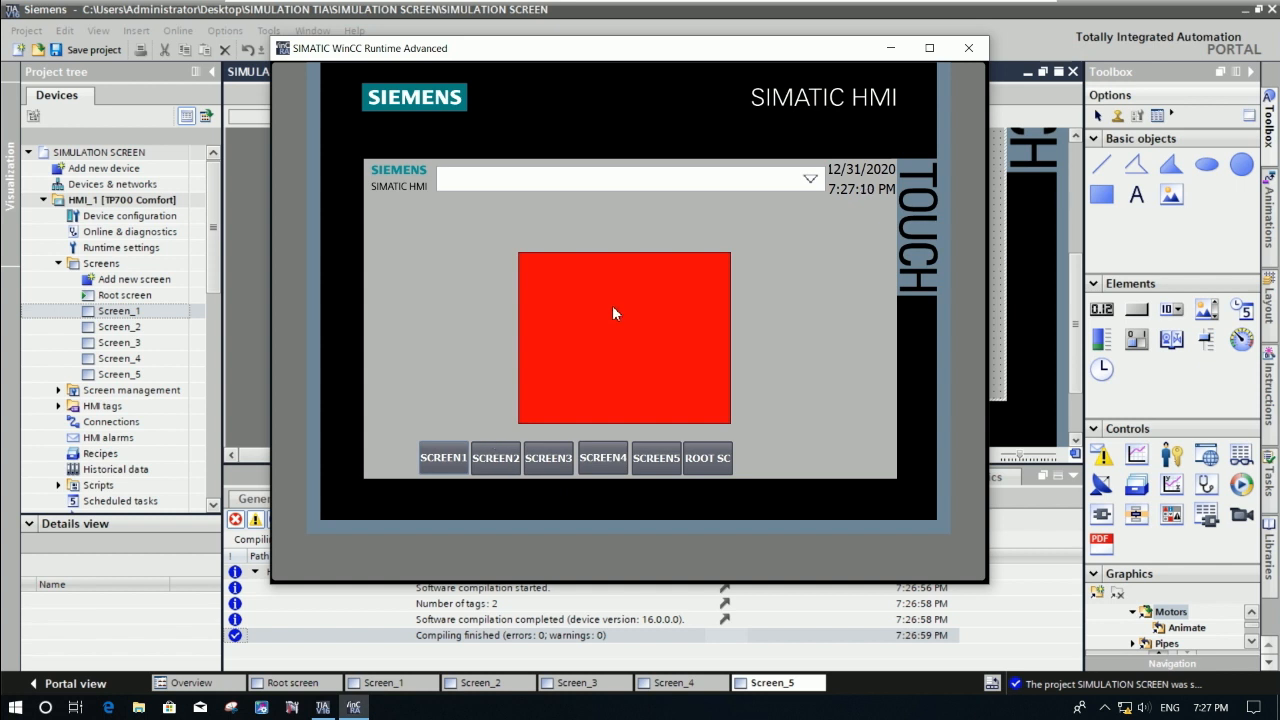
left_click(712, 469)
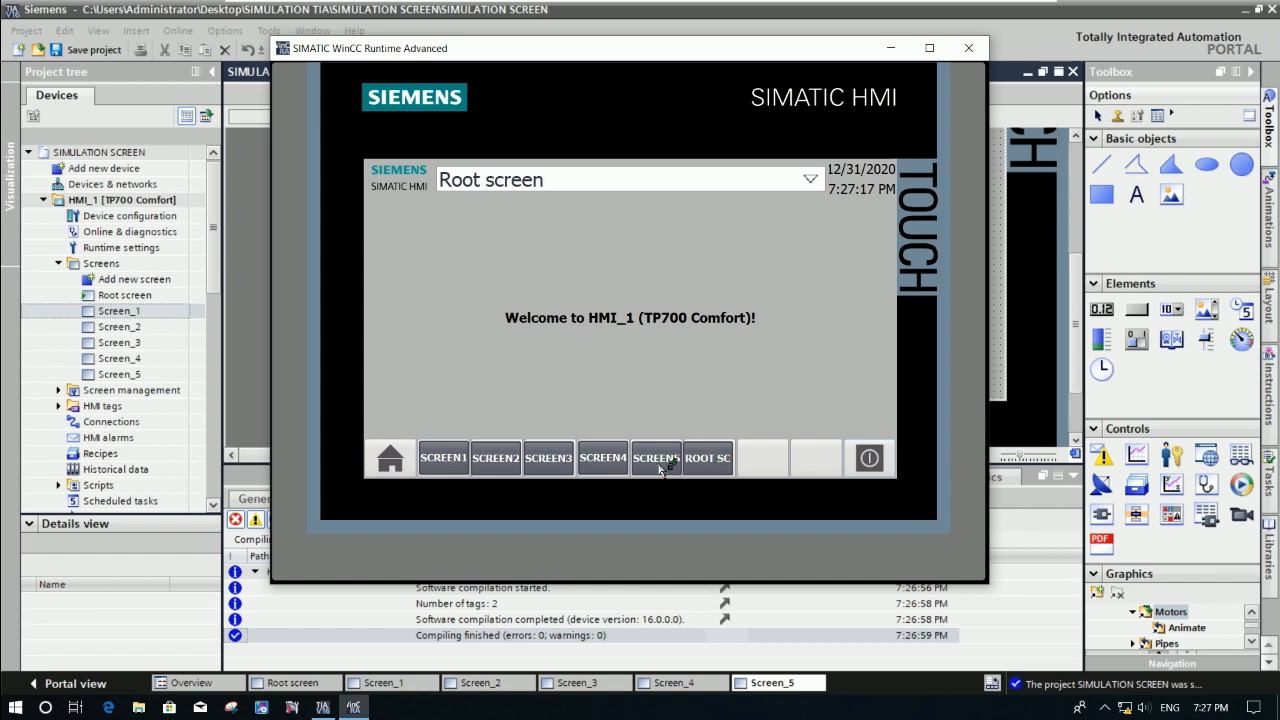
left_click(660, 468)
left_click(605, 462)
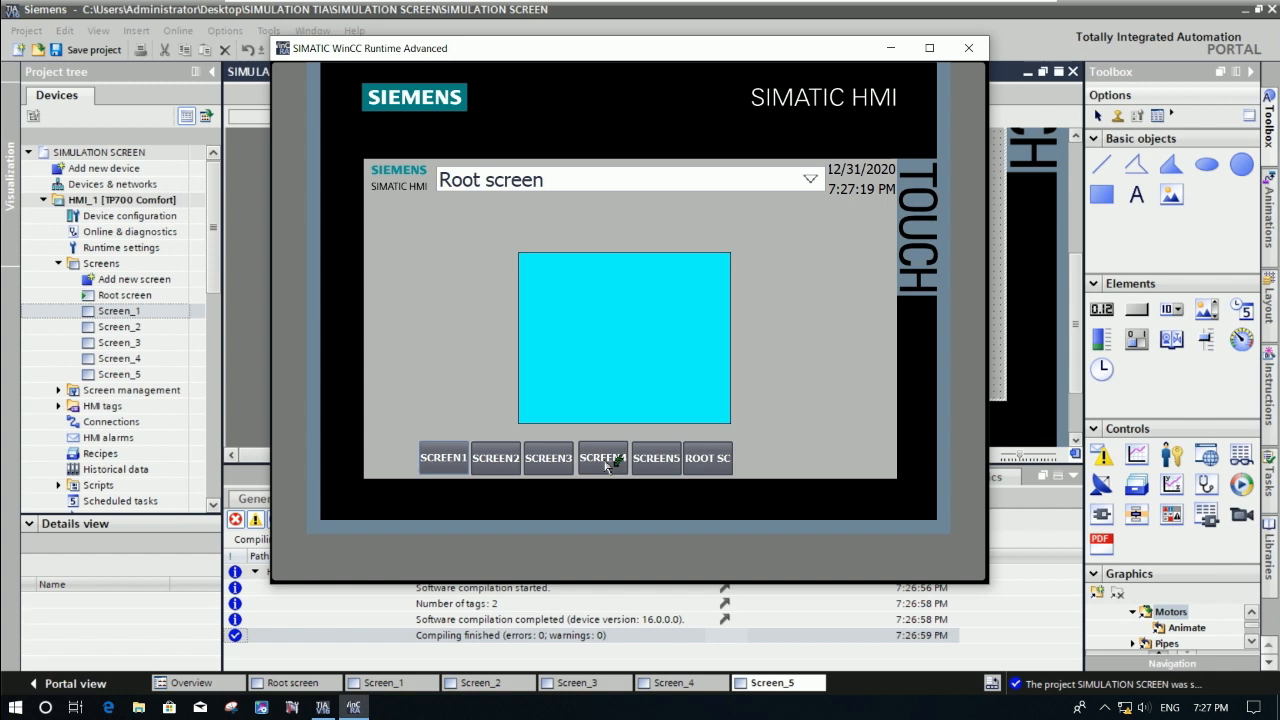
left_click(553, 462)
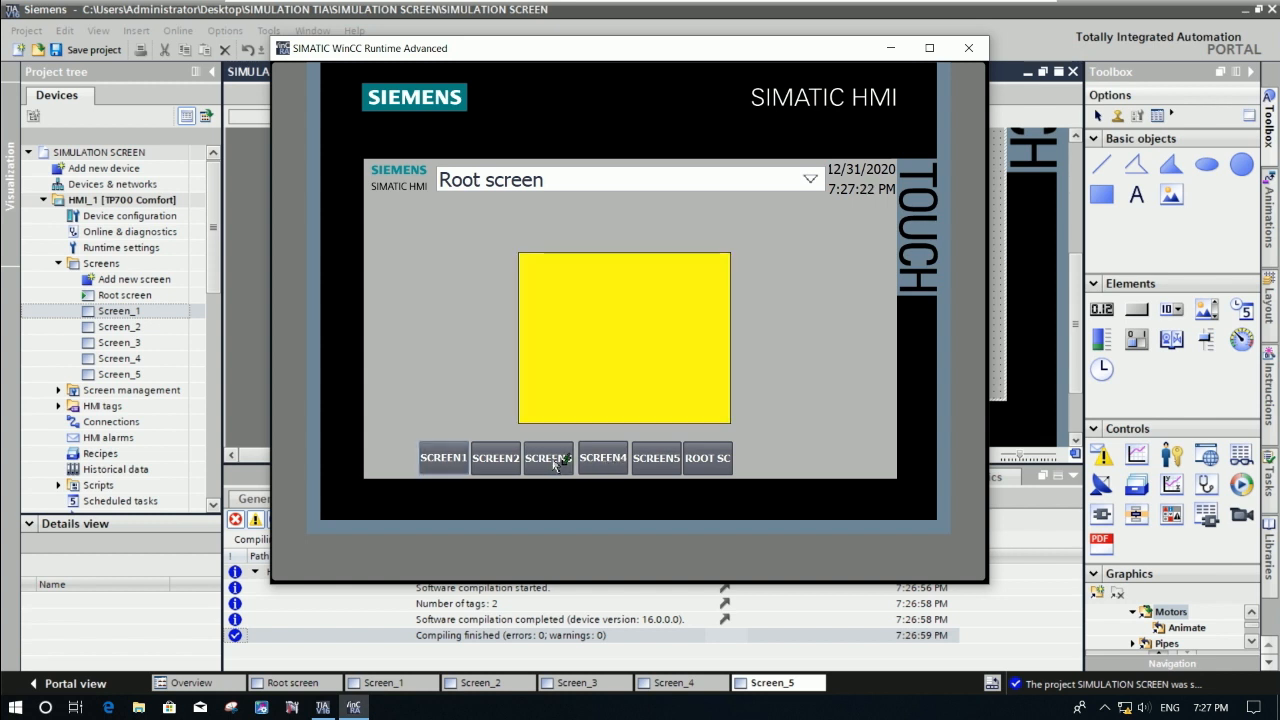
left_click(500, 462)
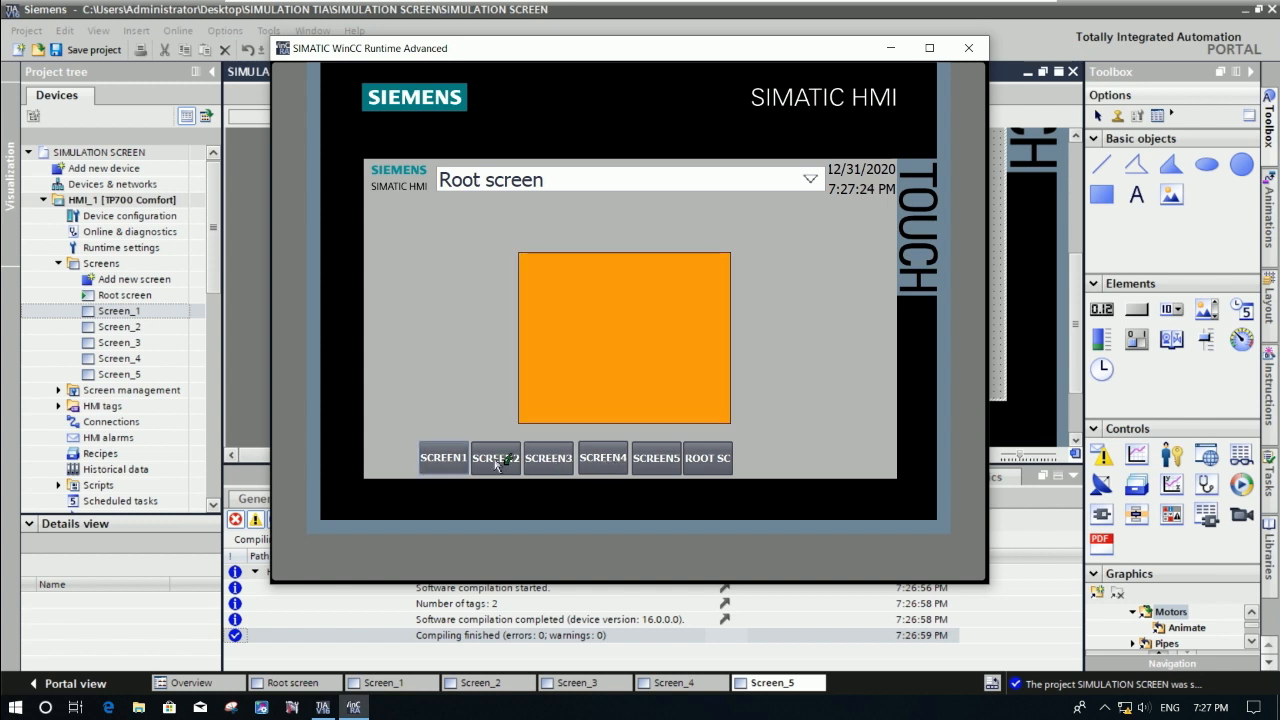
left_click(449, 463)
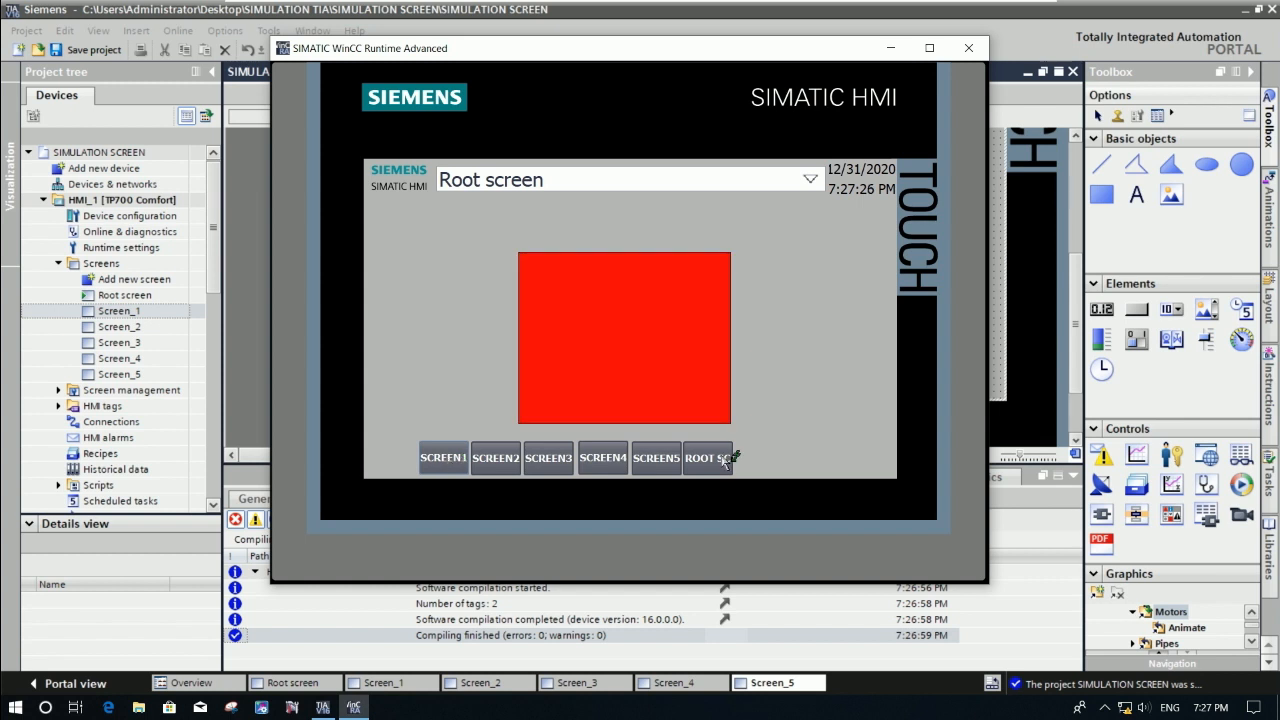
Check all six runtime navigation buttons again in mixed order, ending with ROOT SC.
left_click(722, 460)
left_click(652, 462)
left_click(606, 462)
left_click(545, 460)
left_click(497, 460)
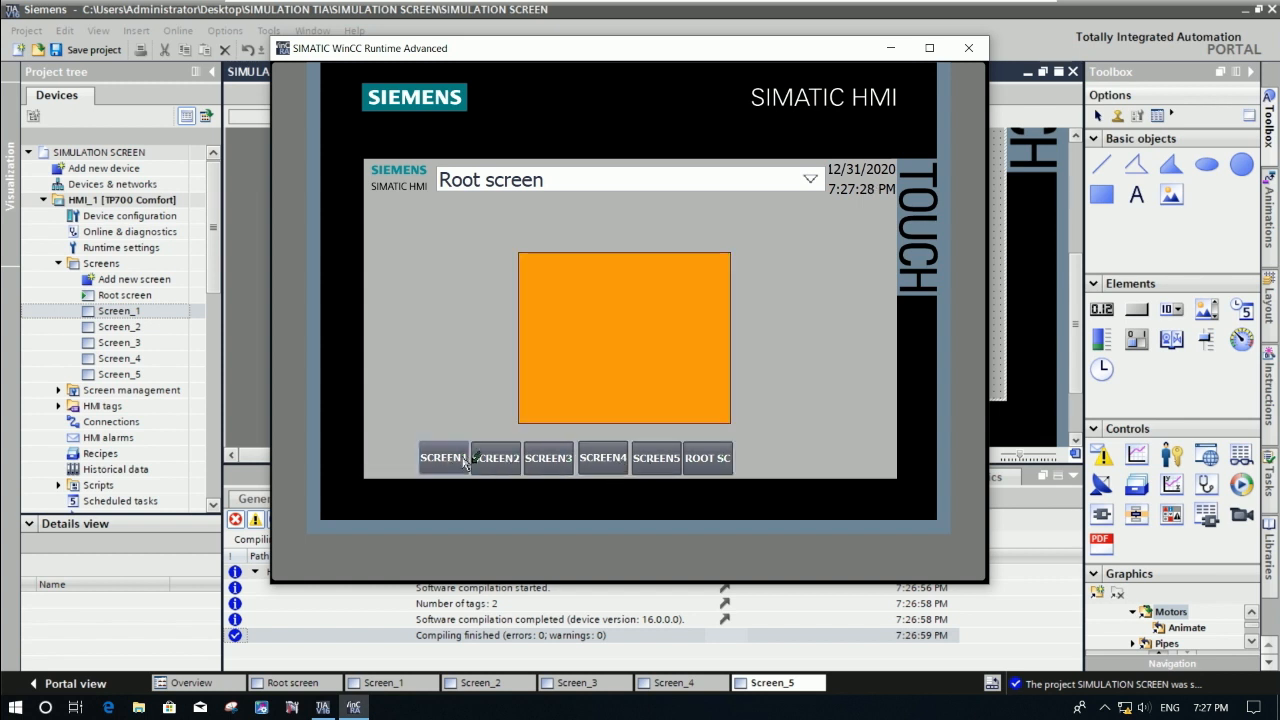
left_click(449, 462)
left_click(497, 460)
left_click(548, 460)
left_click(650, 460)
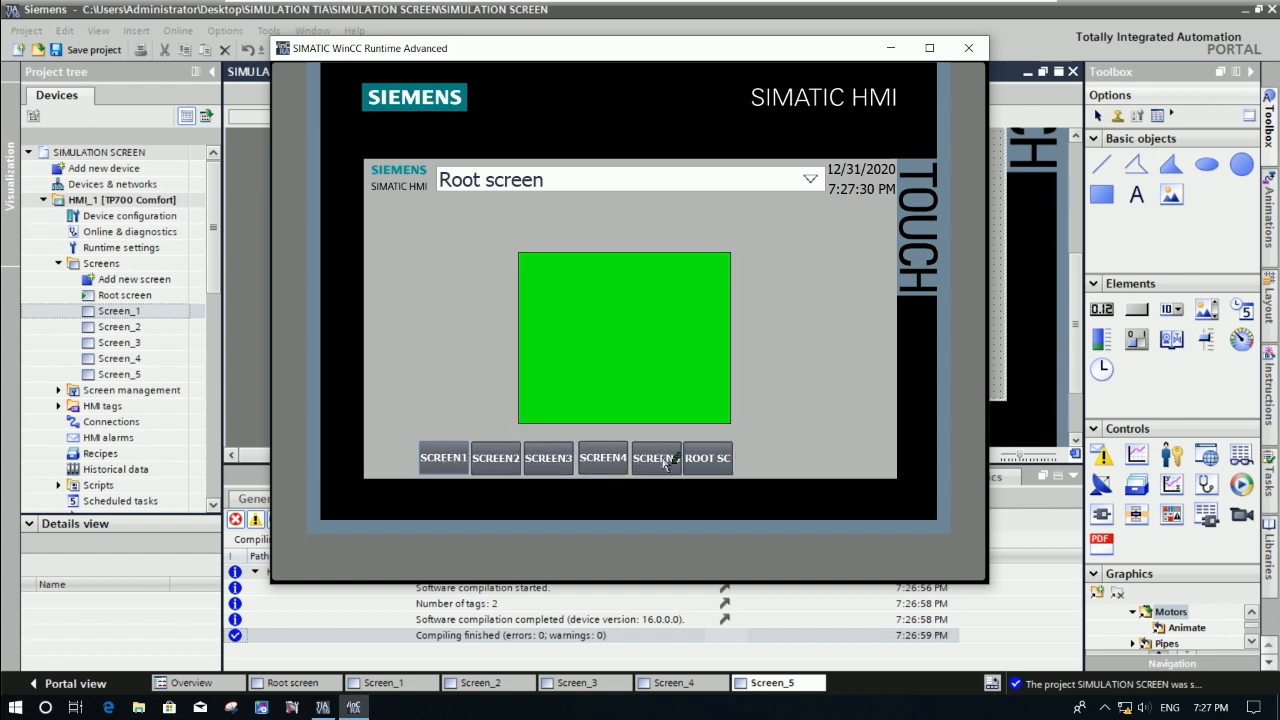
left_click(694, 462)
left_click(610, 462)
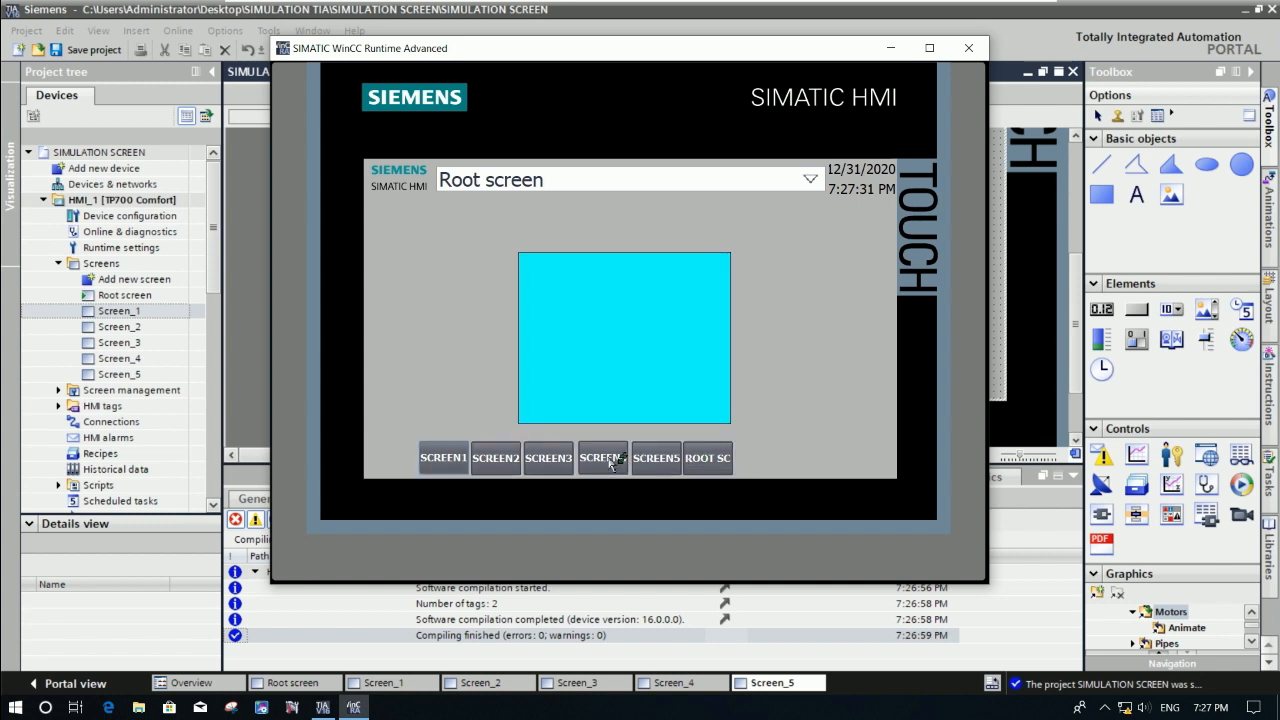
left_click(552, 463)
left_click(708, 460)
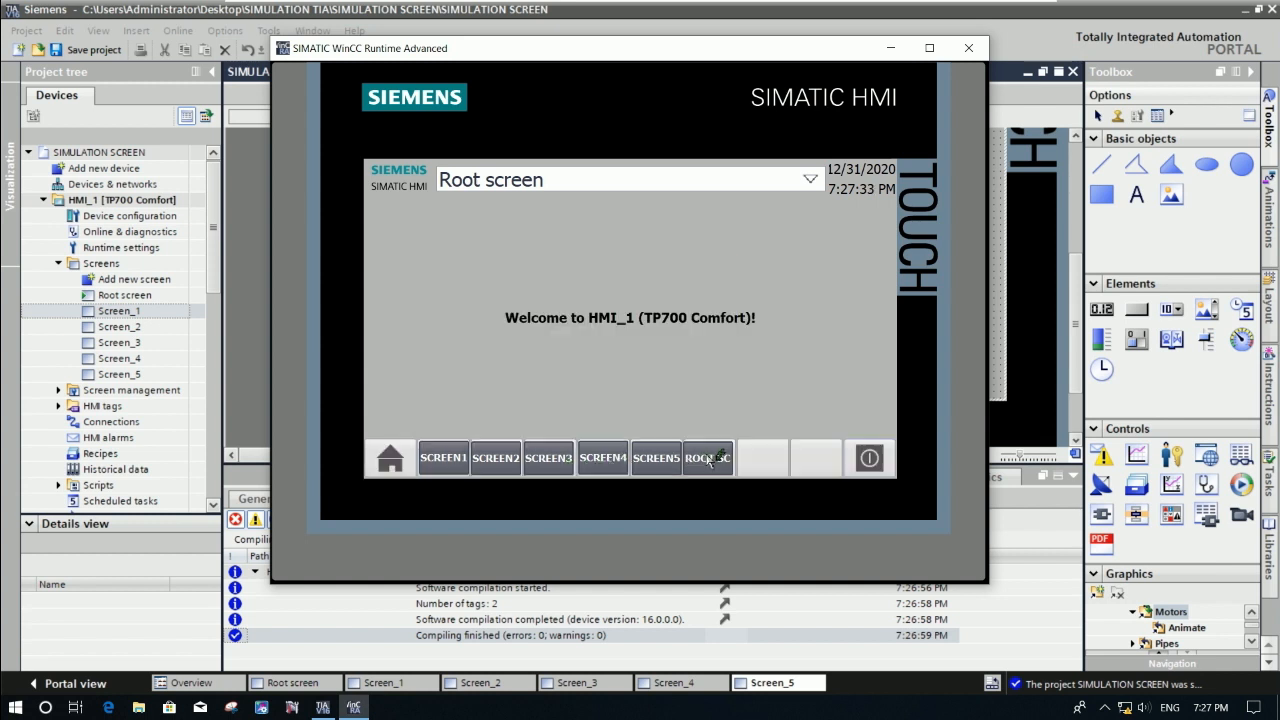
Exit the runtime from the Root screen and restart the HMI simulation, placing its window near the display's middle.
left_click(869, 459)
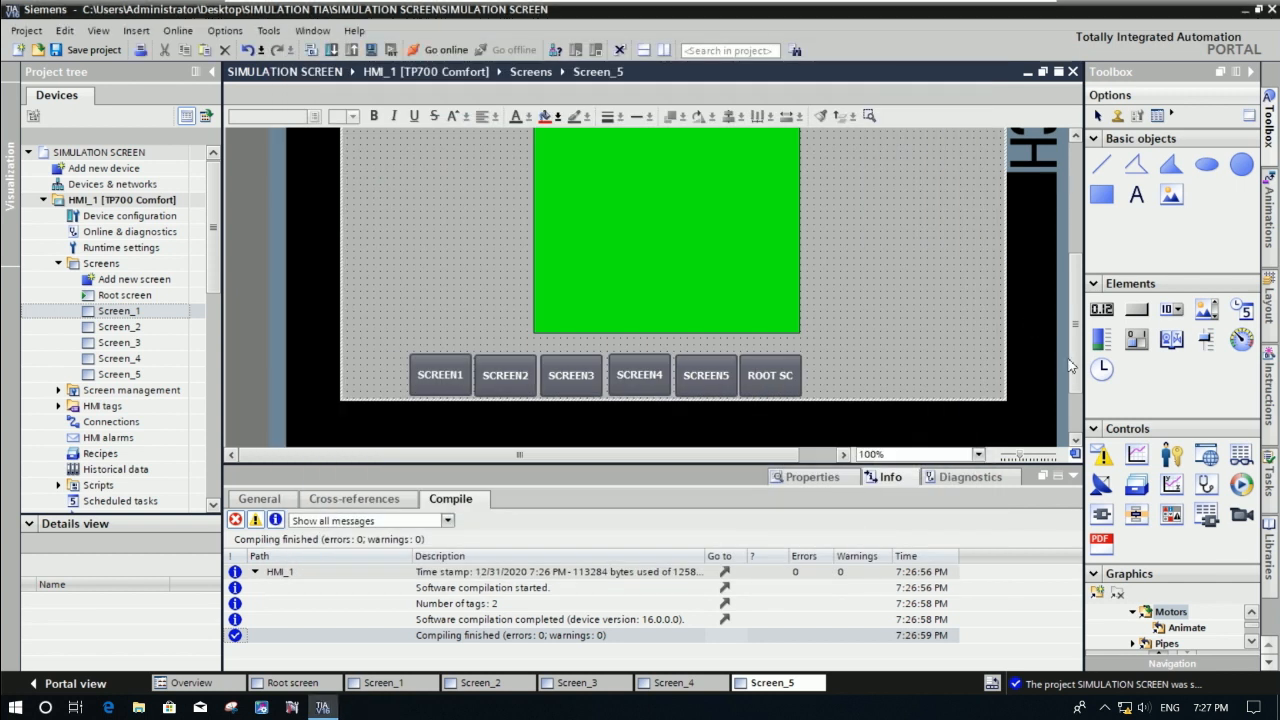
left_click_drag(1073, 374, 1072, 362)
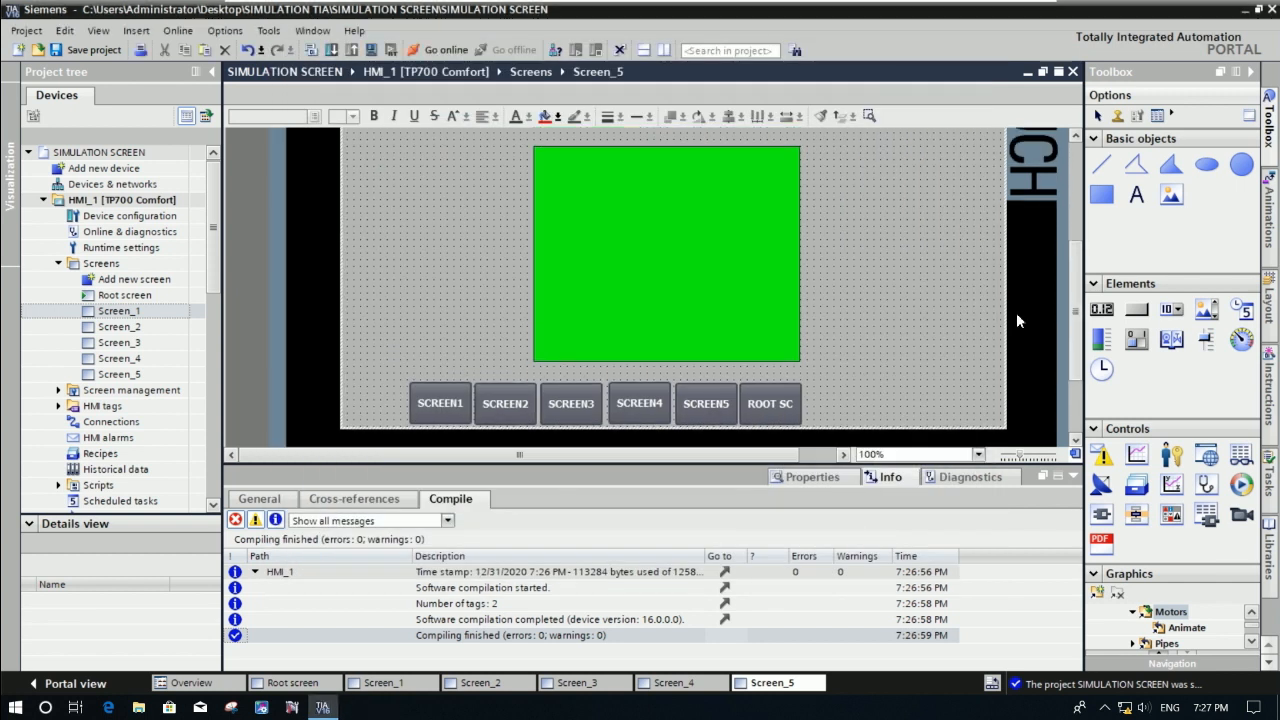
left_click(371, 50)
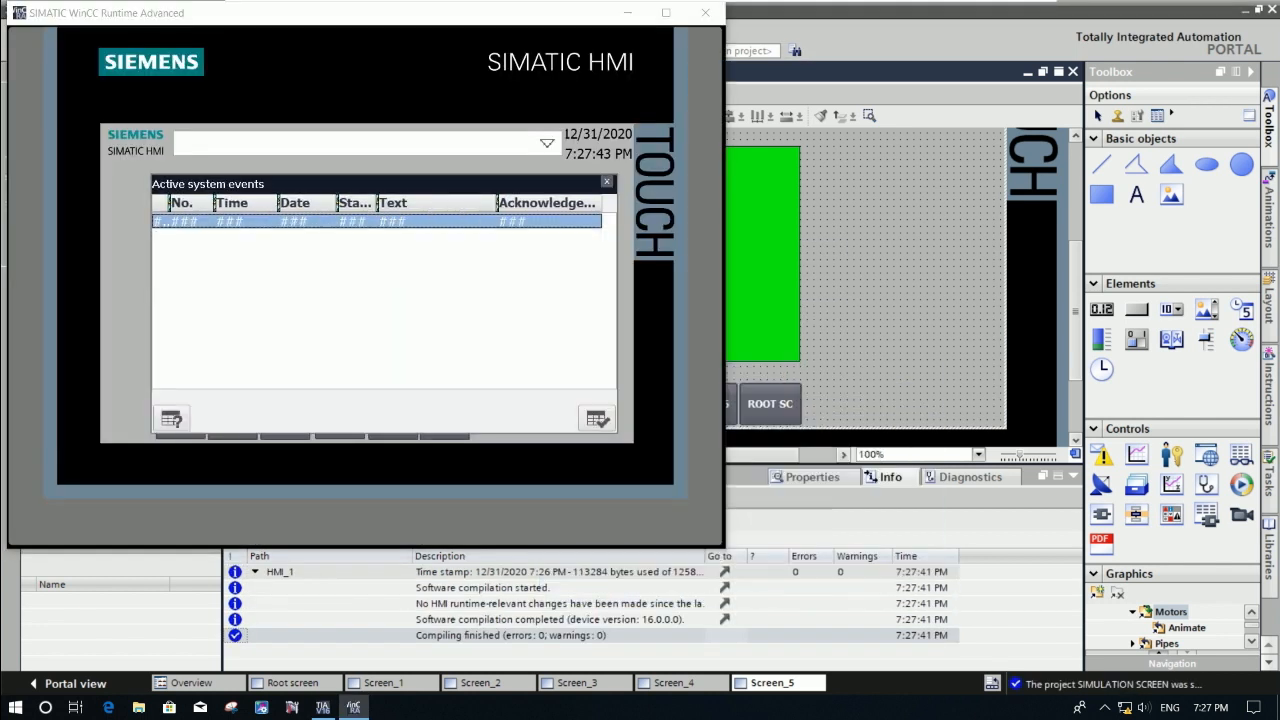
left_click_drag(572, 21, 804, 104)
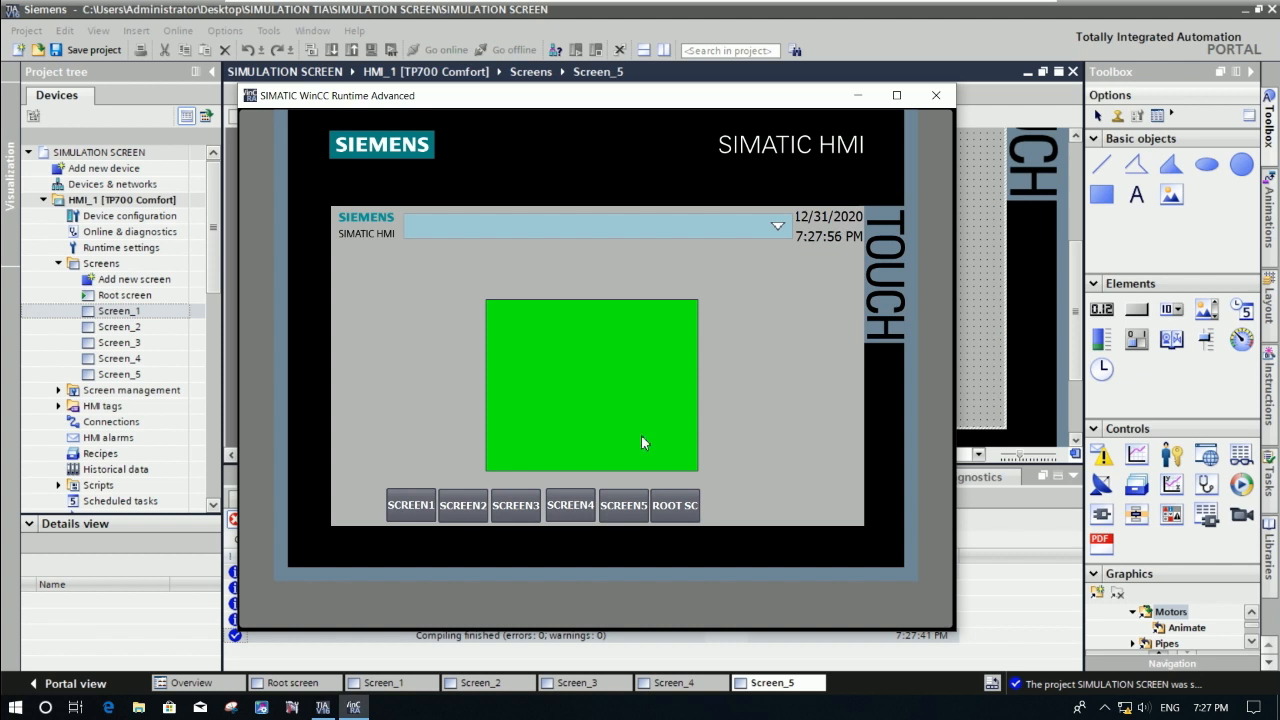
Test the restarted simulation by stepping through SCREEN2, SCREEN3, SCREEN4, SCREEN5 and ROOT SC.
left_click(450, 514)
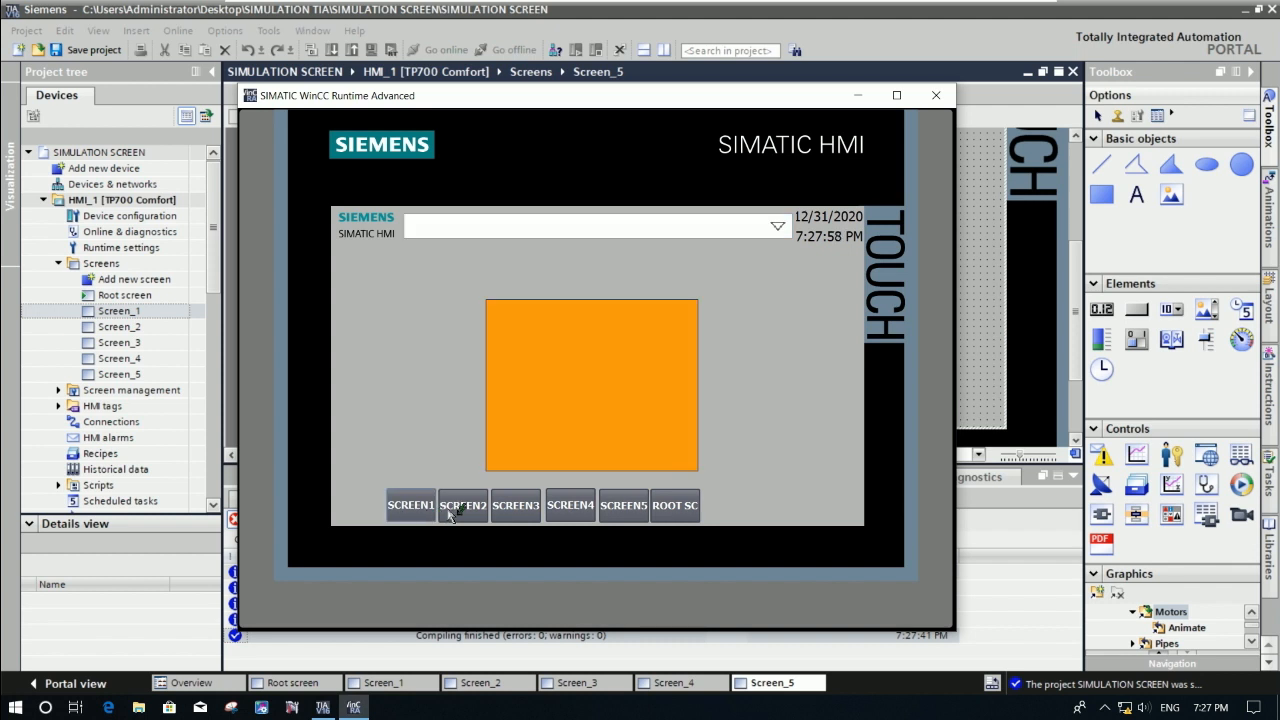
left_click(513, 509)
left_click(570, 512)
left_click(624, 510)
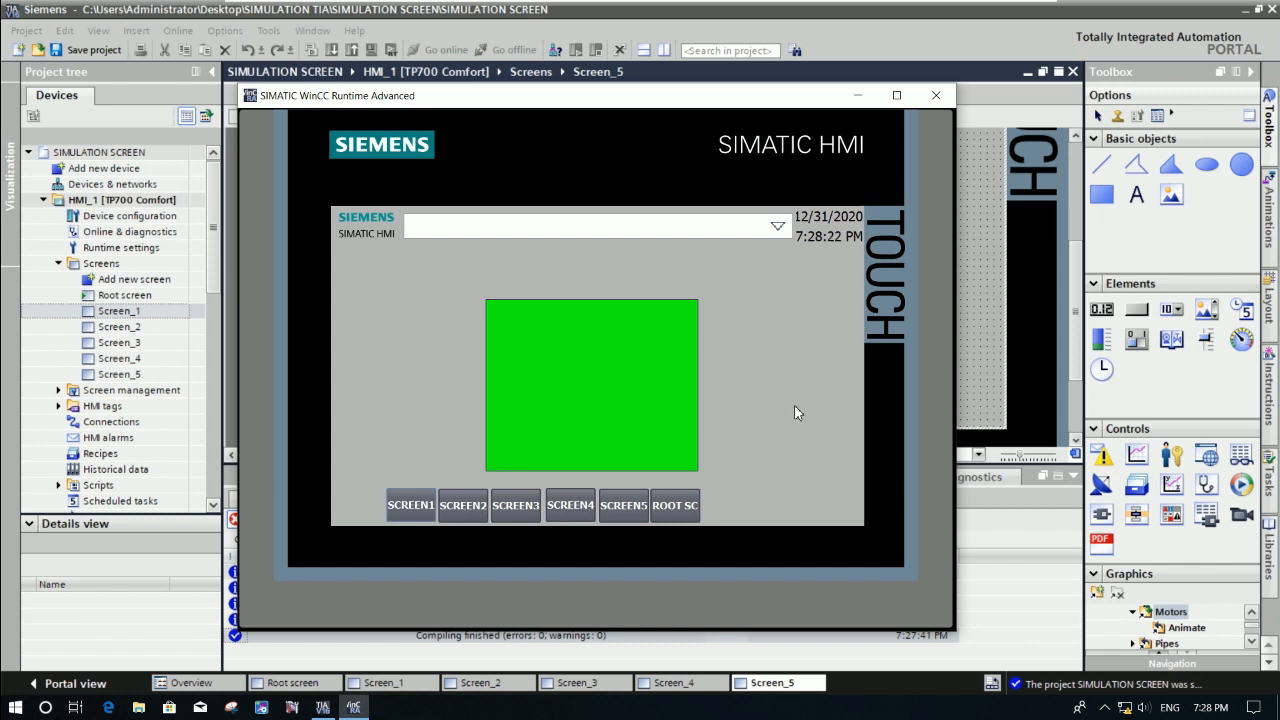
left_click(674, 507)
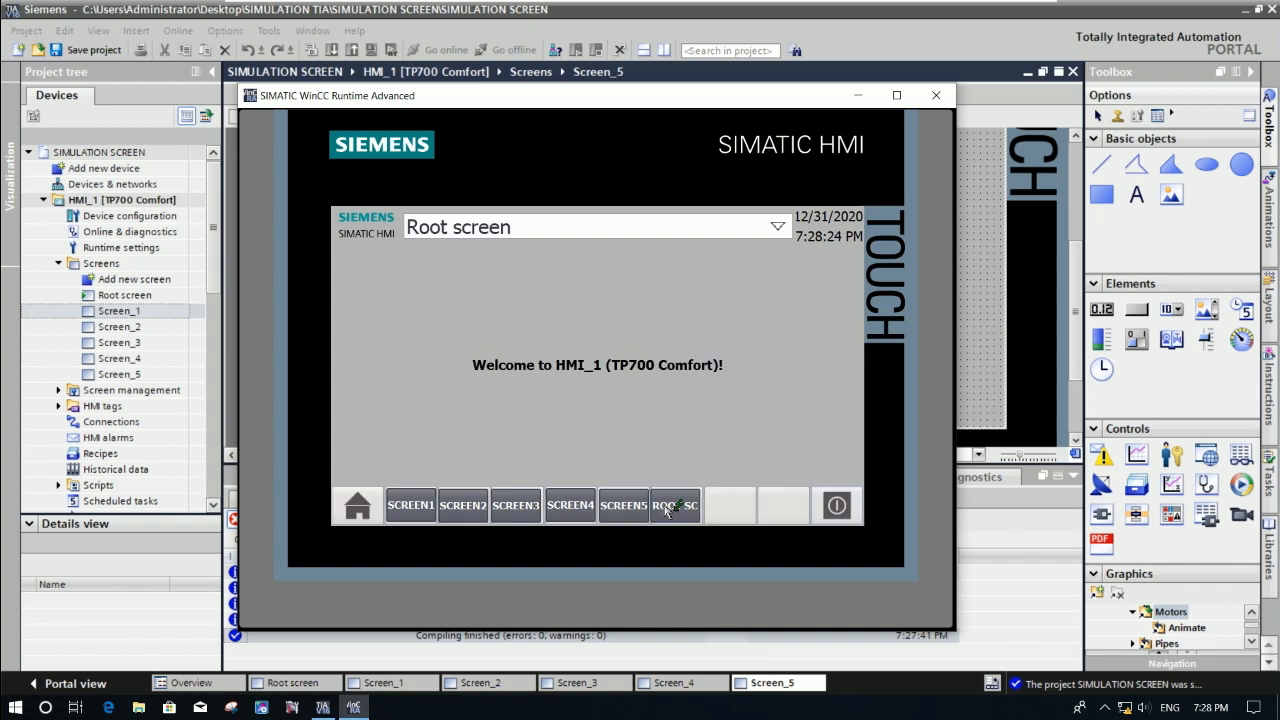
Check switching between the Root screen and SCREEN5 in the simulation, including a visit to SCREEN3.
left_click(623, 510)
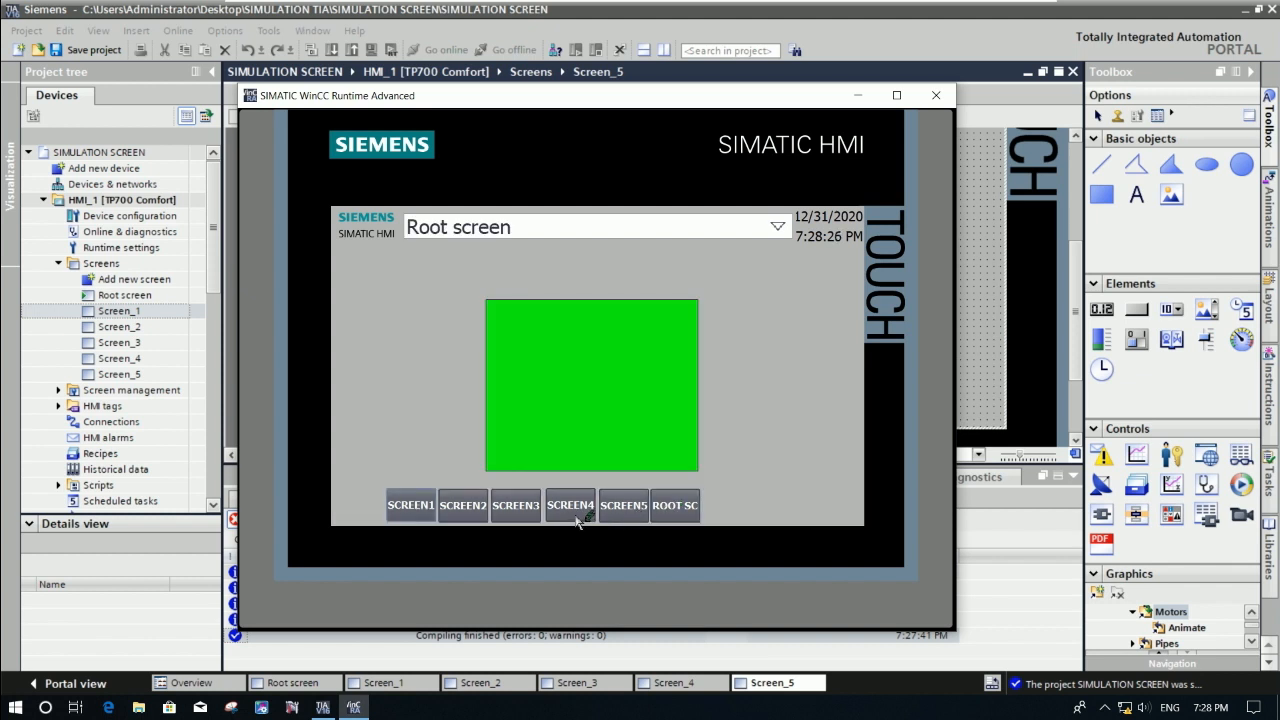
left_click(518, 508)
left_click(678, 507)
left_click(641, 517)
left_click(695, 515)
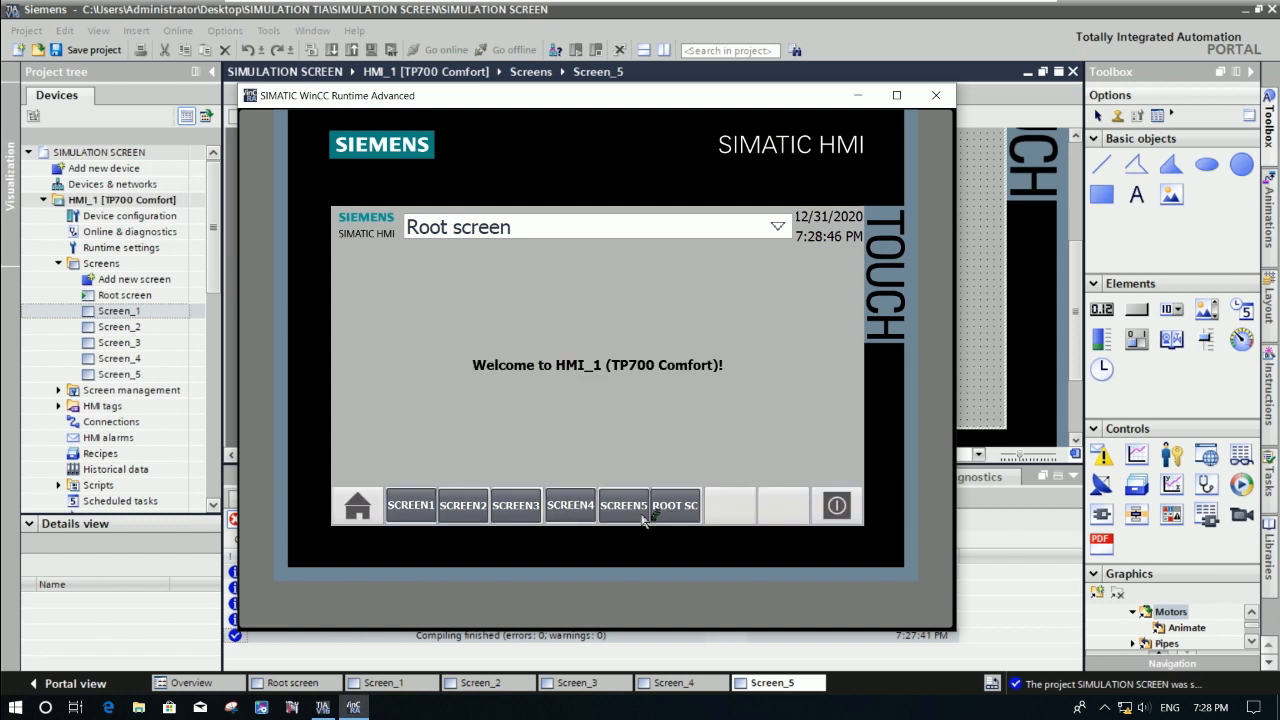
Step through the simulated screens in descending order from SCREEN5 to SCREEN1.
left_click(644, 516)
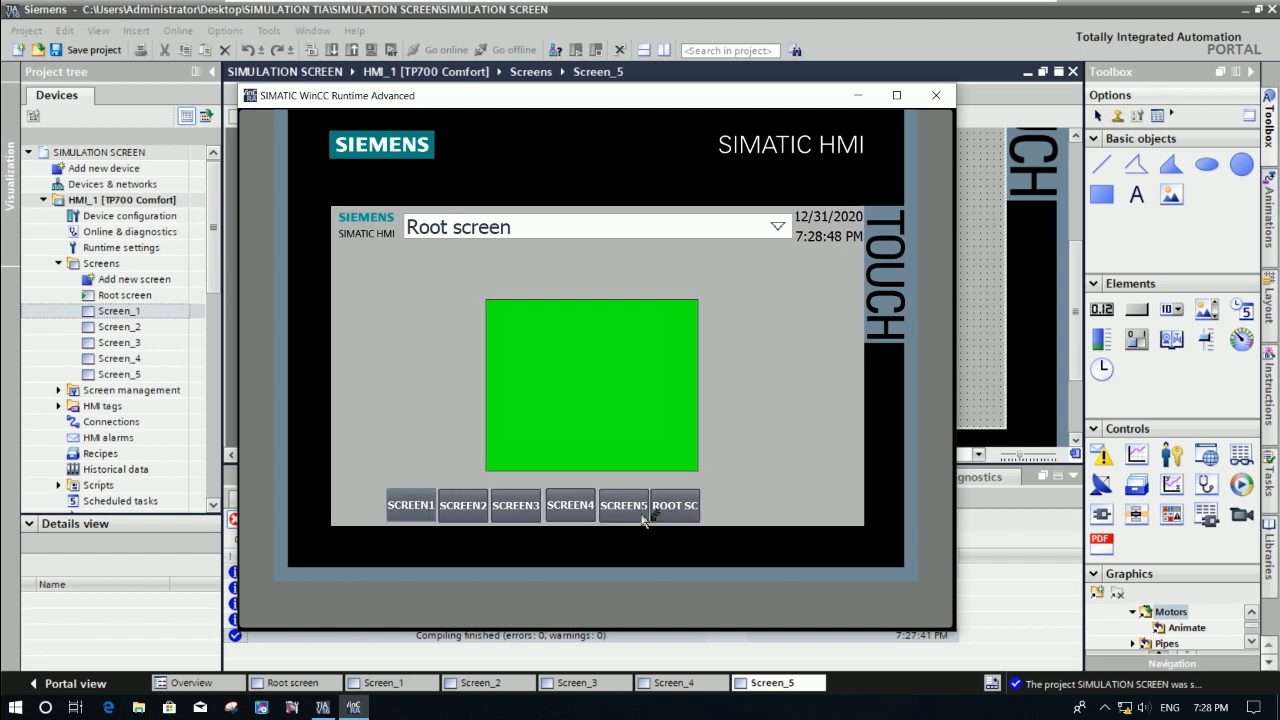
left_click(585, 512)
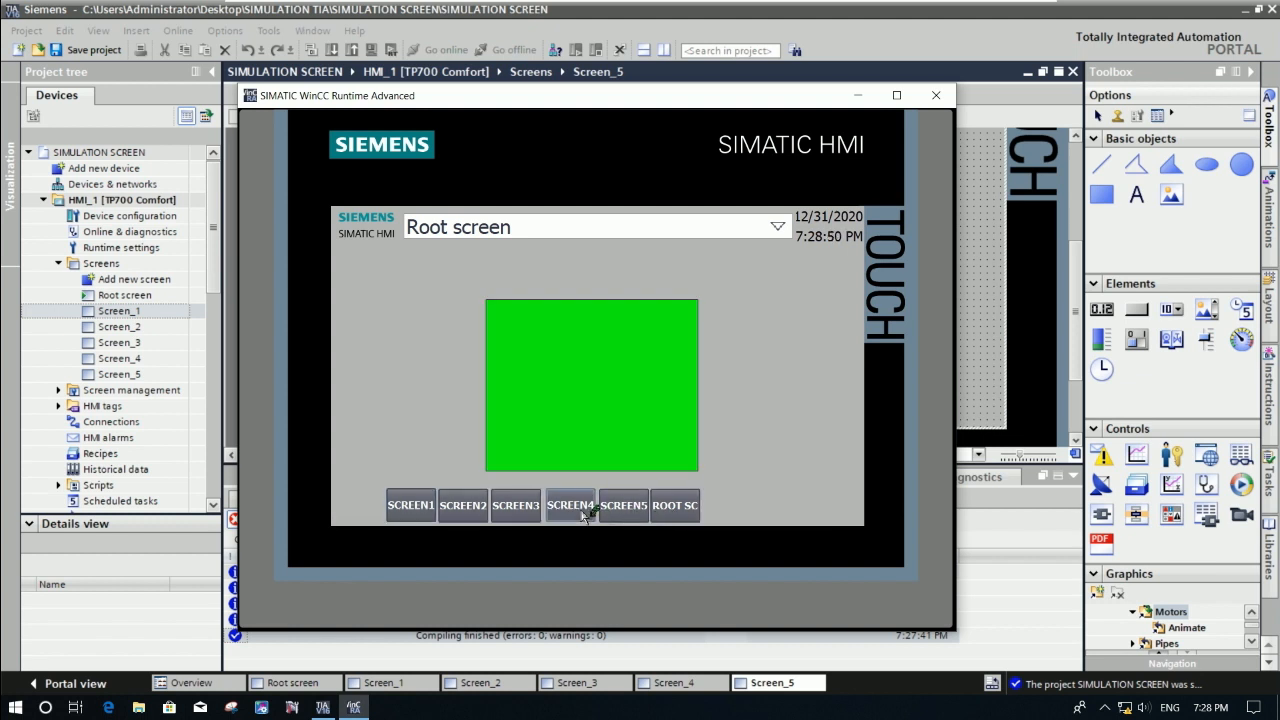
left_click(530, 510)
left_click(488, 510)
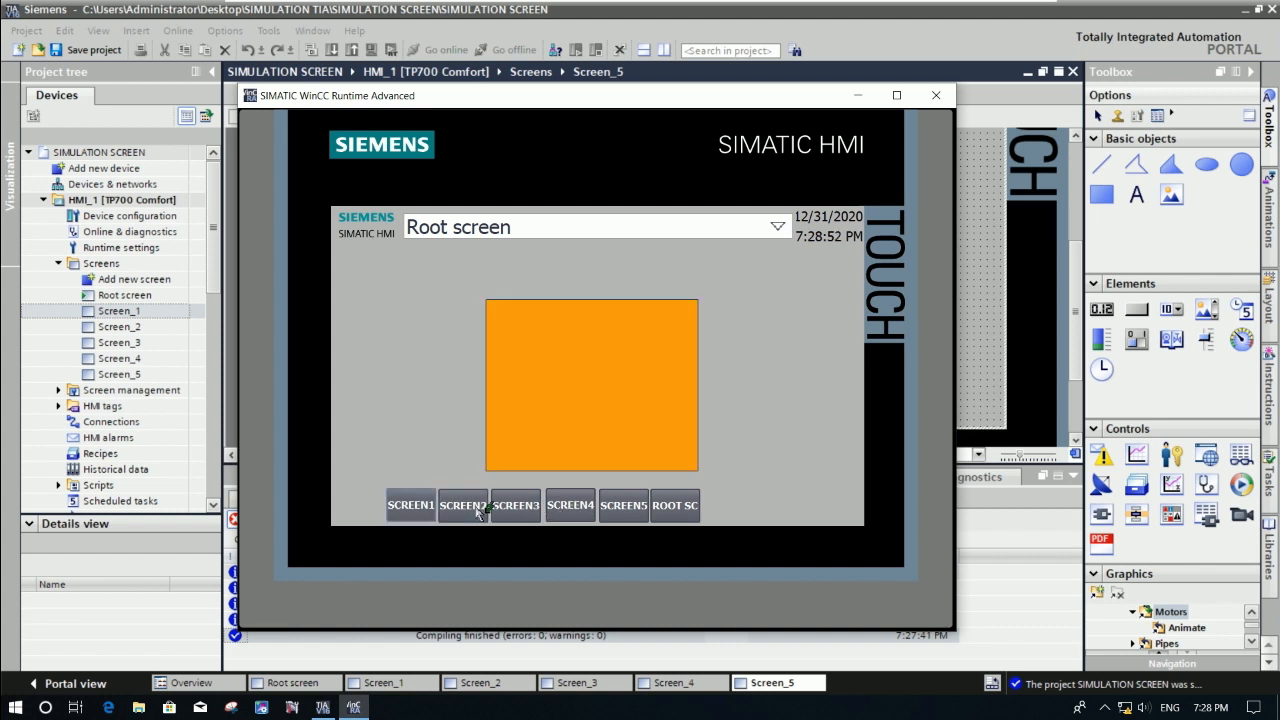
left_click(410, 510)
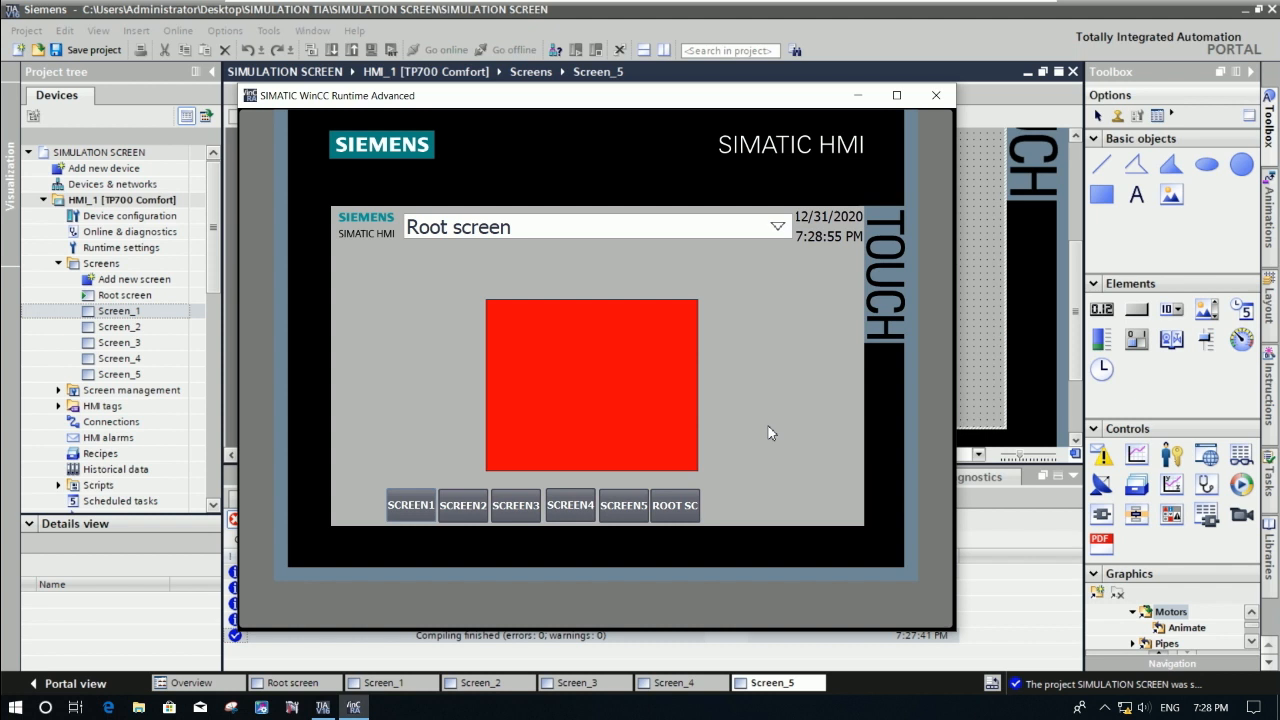
mouse_move(987, 6)
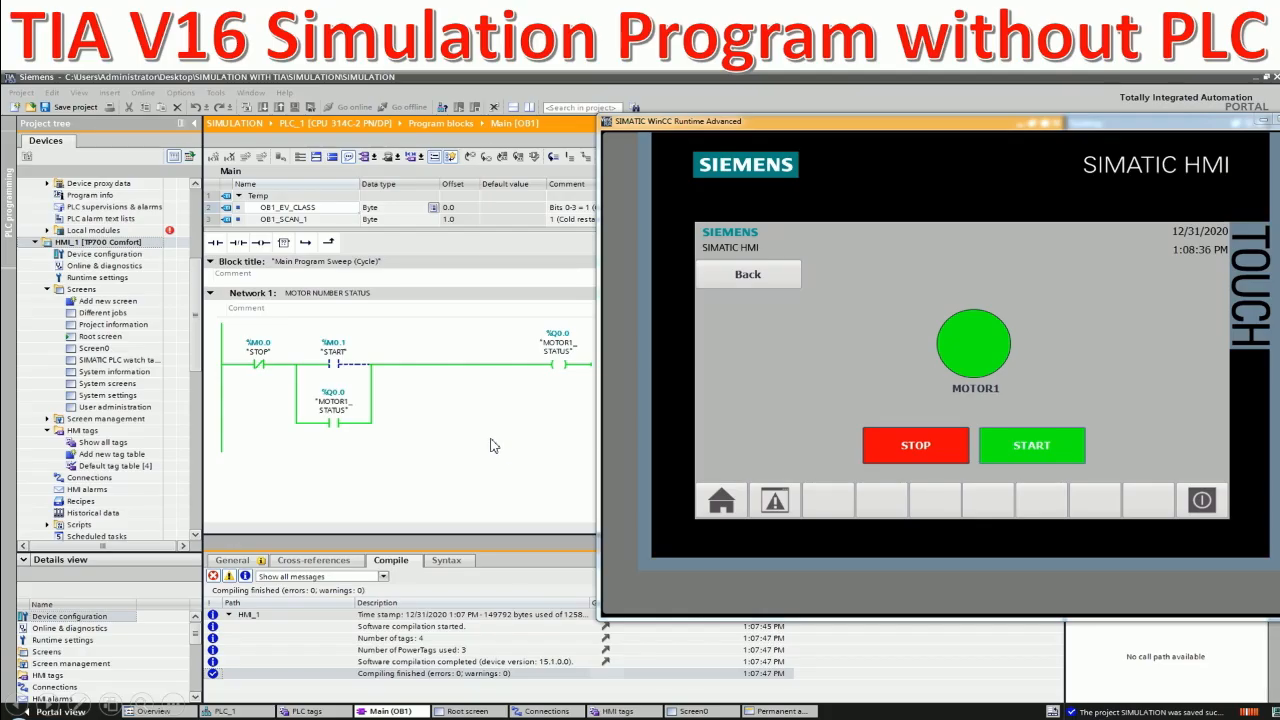
right_click(491, 445)
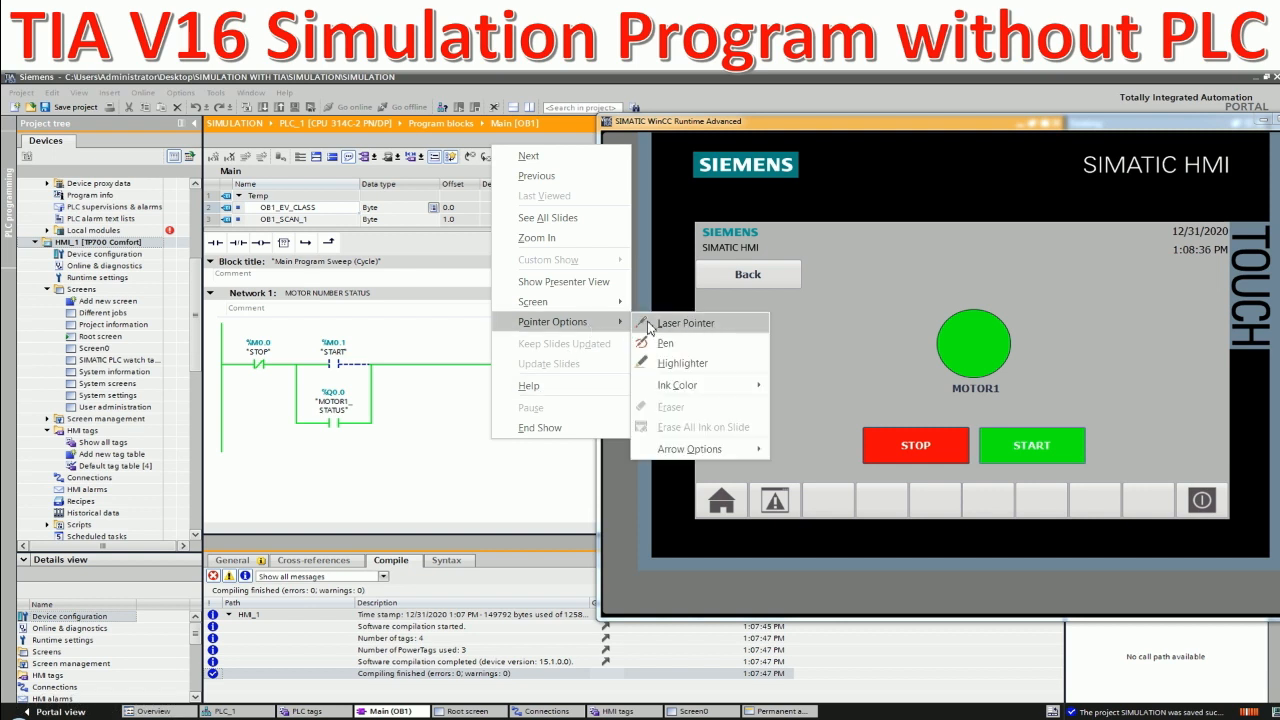
left_click(649, 327)
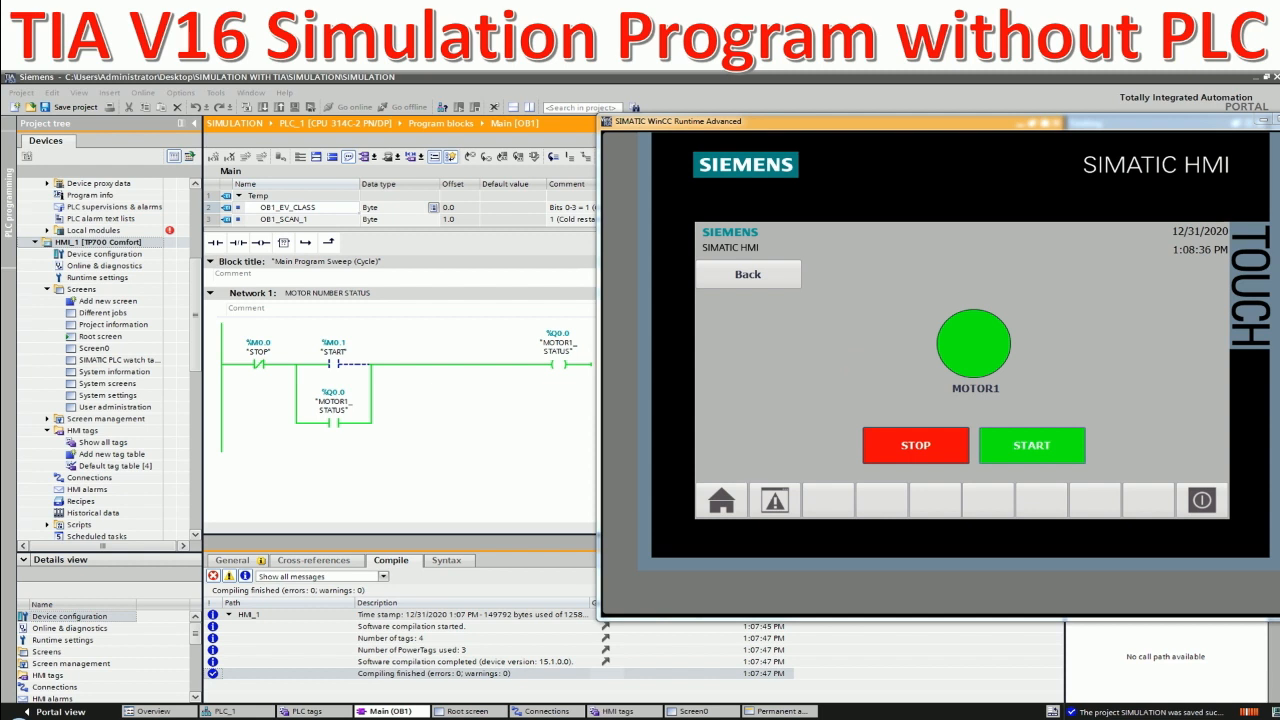
key("Escape")
left_click(566, 707)
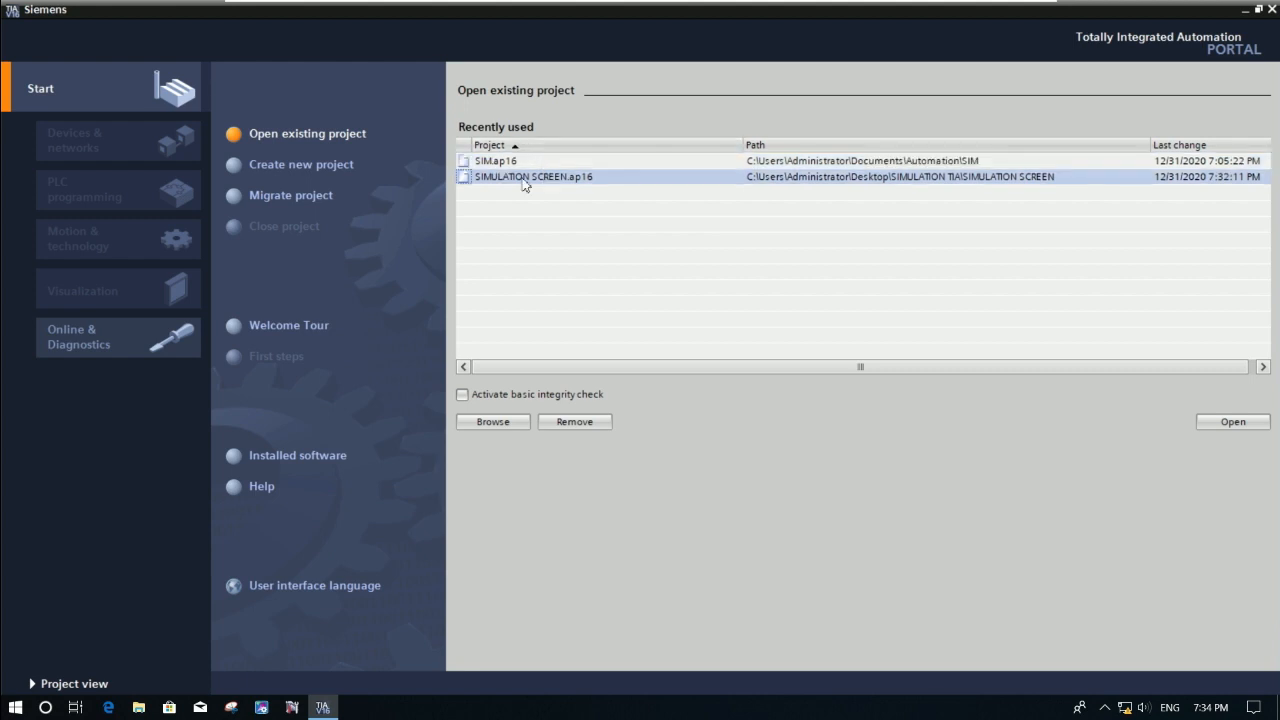
Open the recently used SIMULATION SCREEN.ap16 project, switch to the project view and select HMI_1.
left_click(524, 179)
left_click(1230, 422)
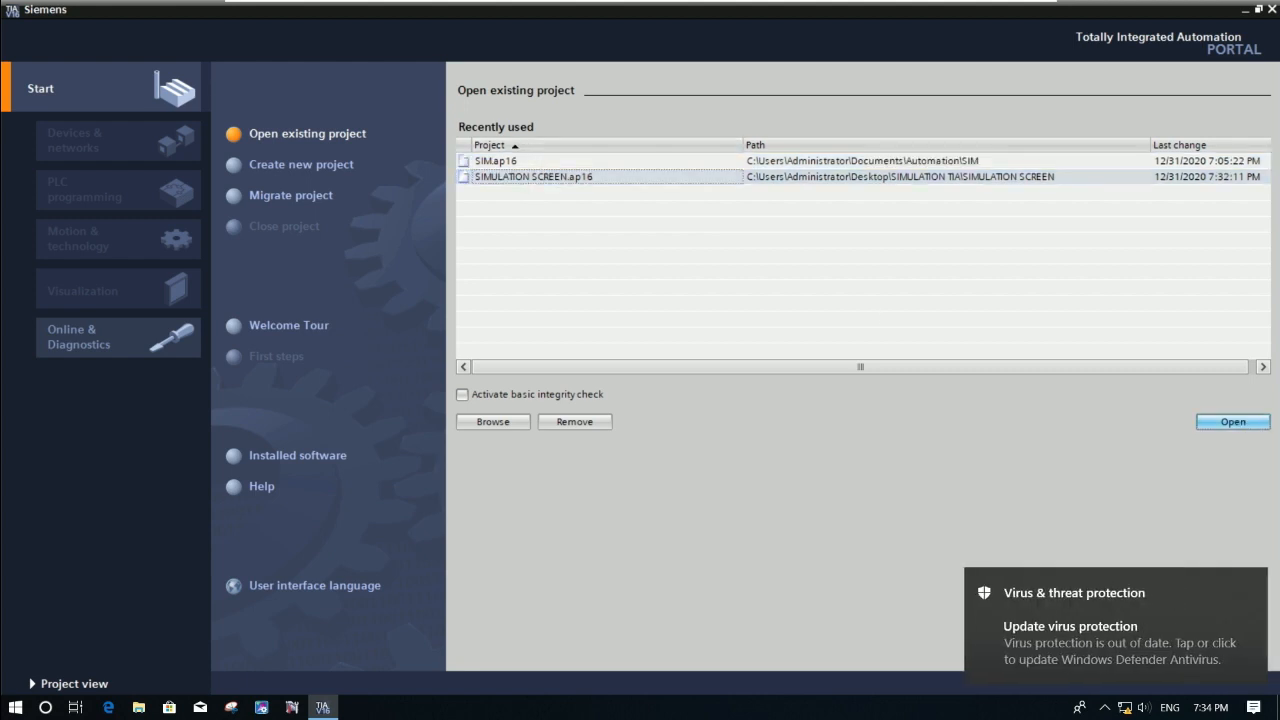
left_click(1248, 587)
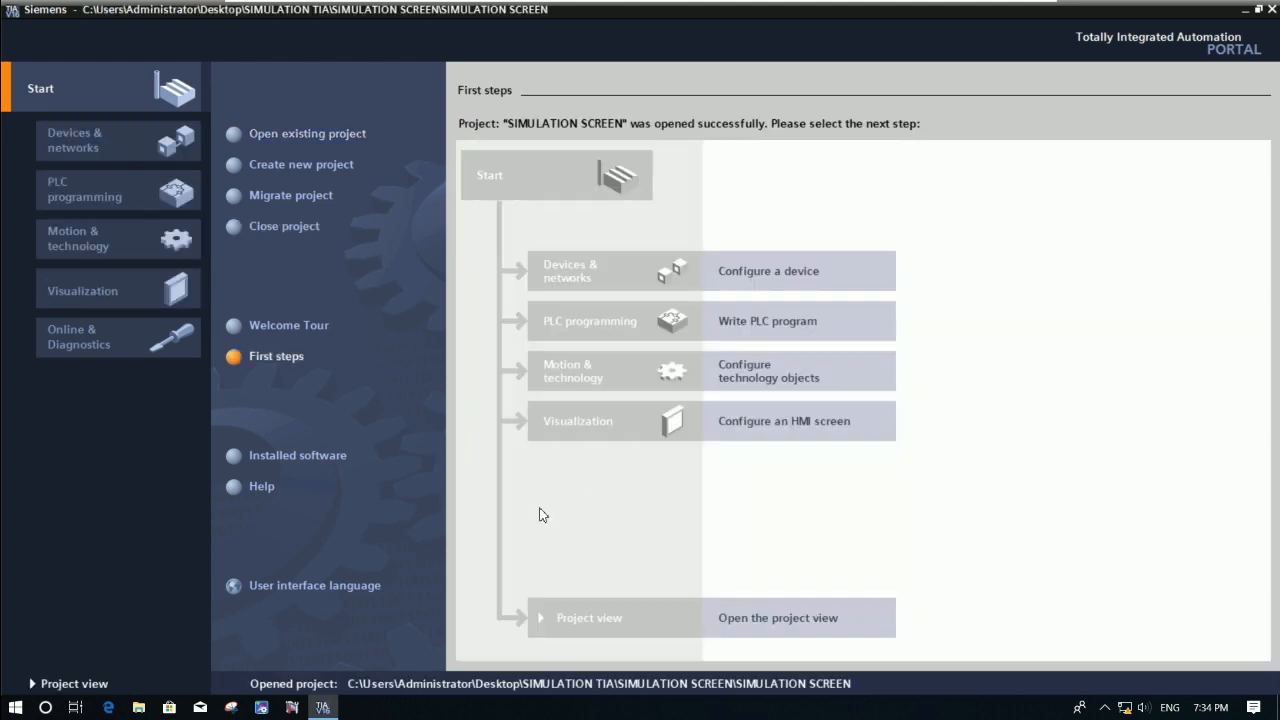
left_click(75, 686)
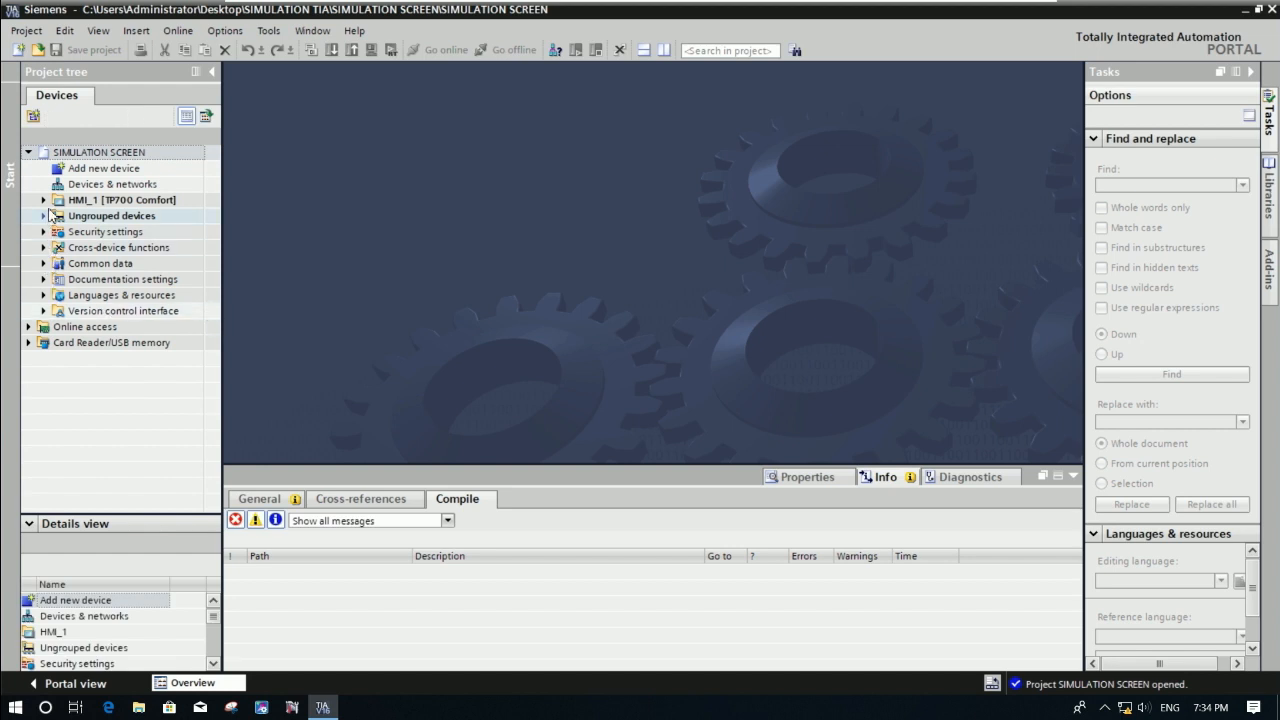
left_click(112, 203)
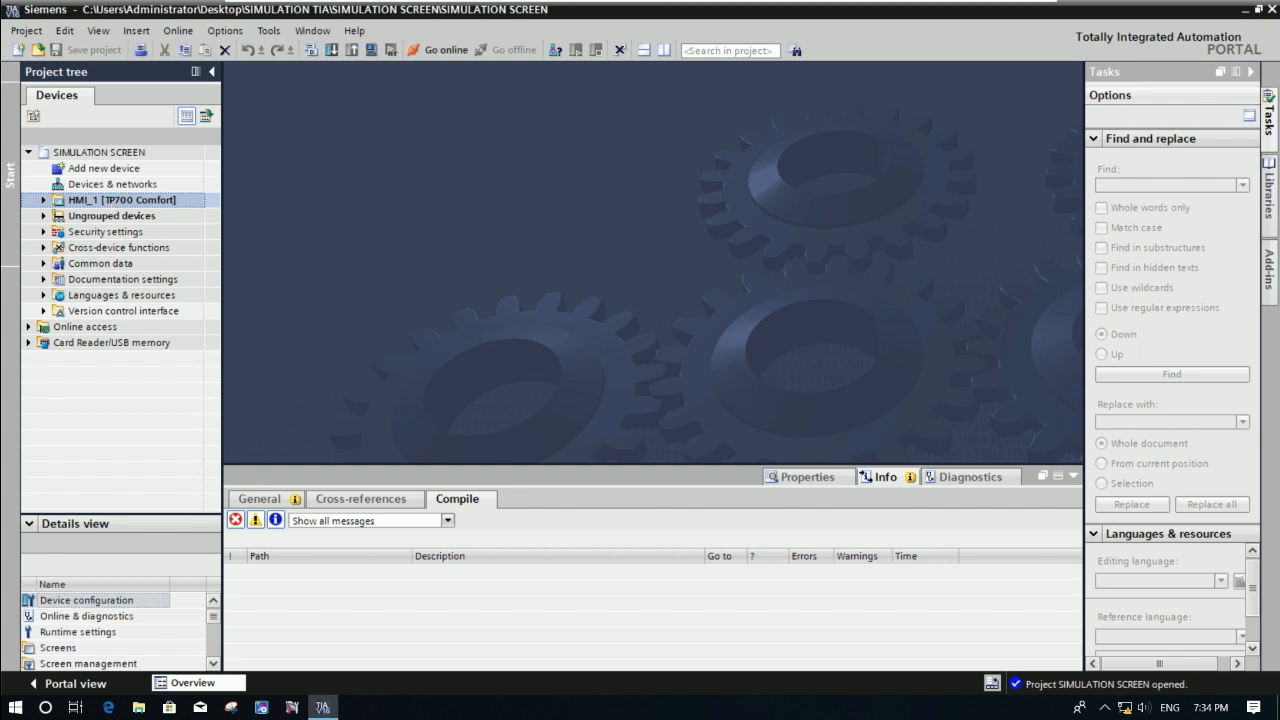
Add a SIMATIC S7-300 controller, CPU 314C-2 PN/DP with article number 6ES7 314-6EH04-0AB0, to the project as PLC_1.
left_click(118, 170)
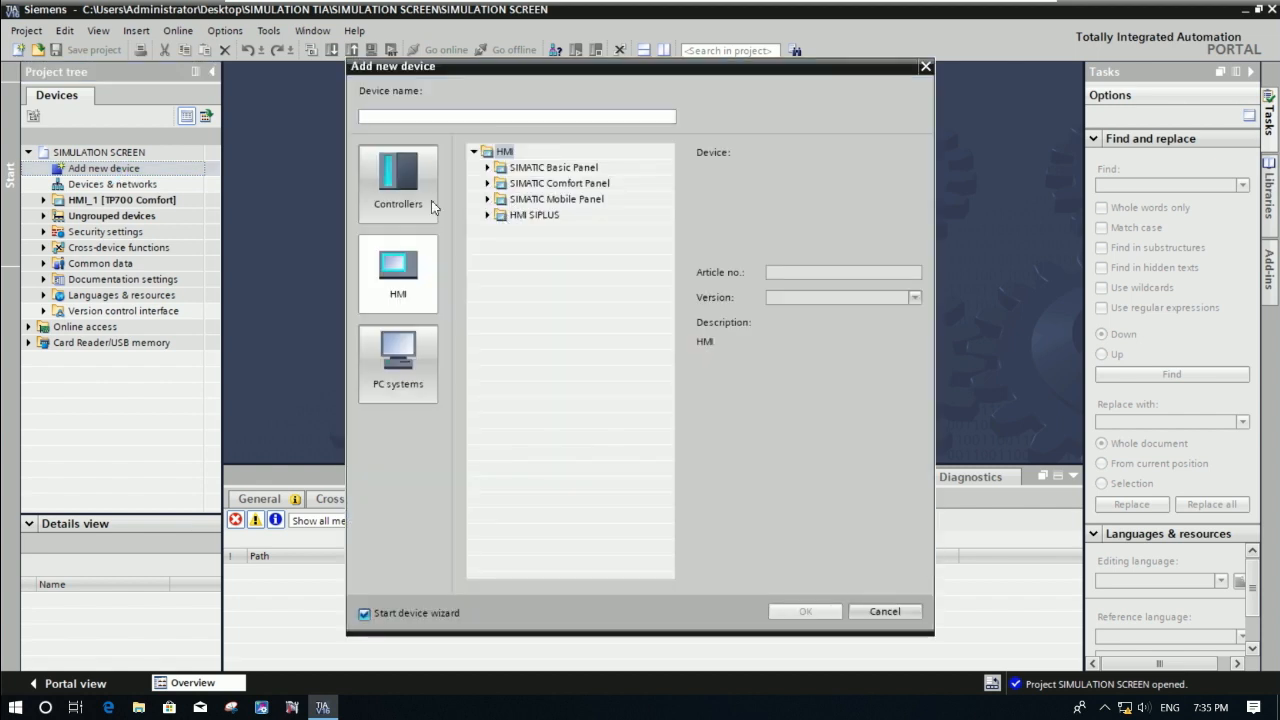
left_click(428, 197)
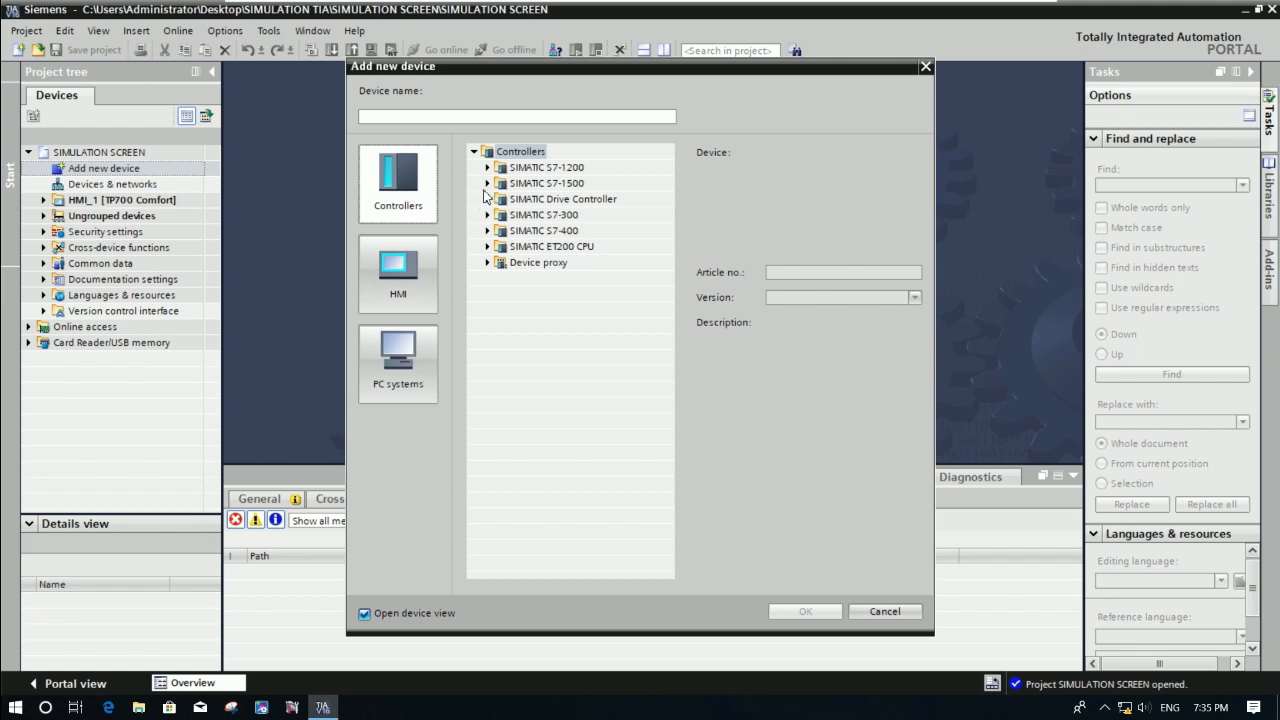
left_click(490, 216)
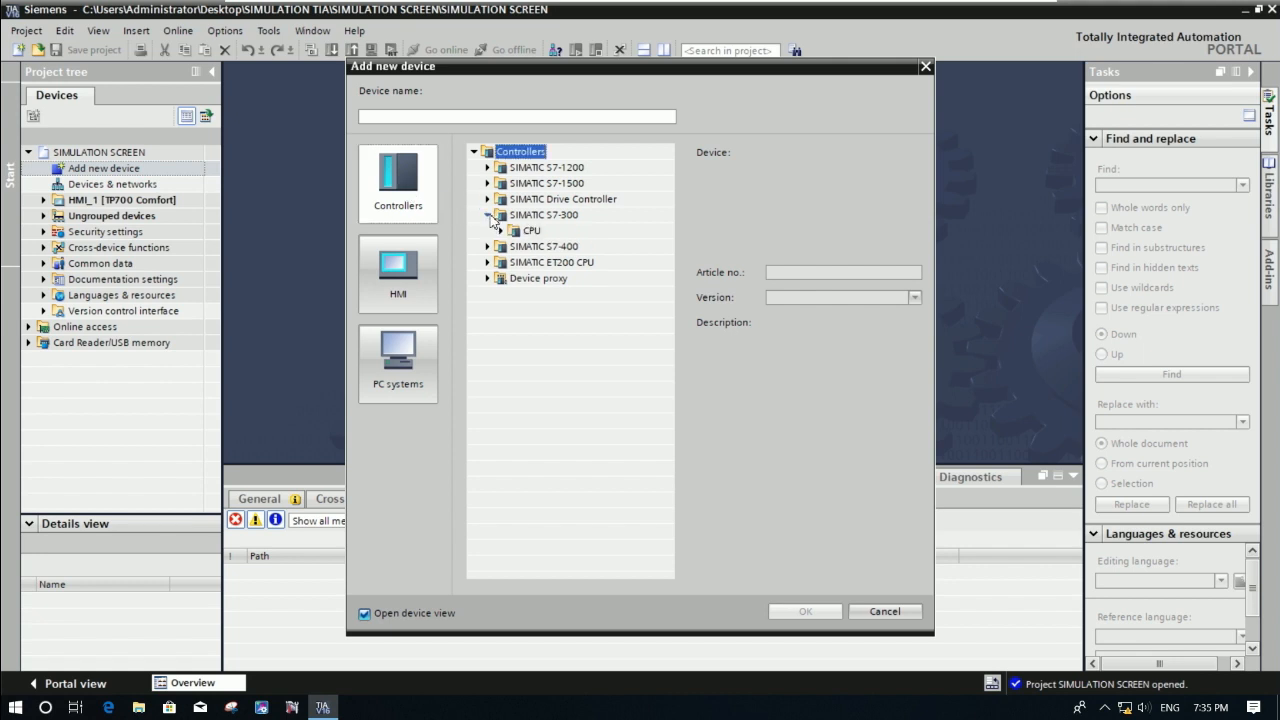
left_click(500, 231)
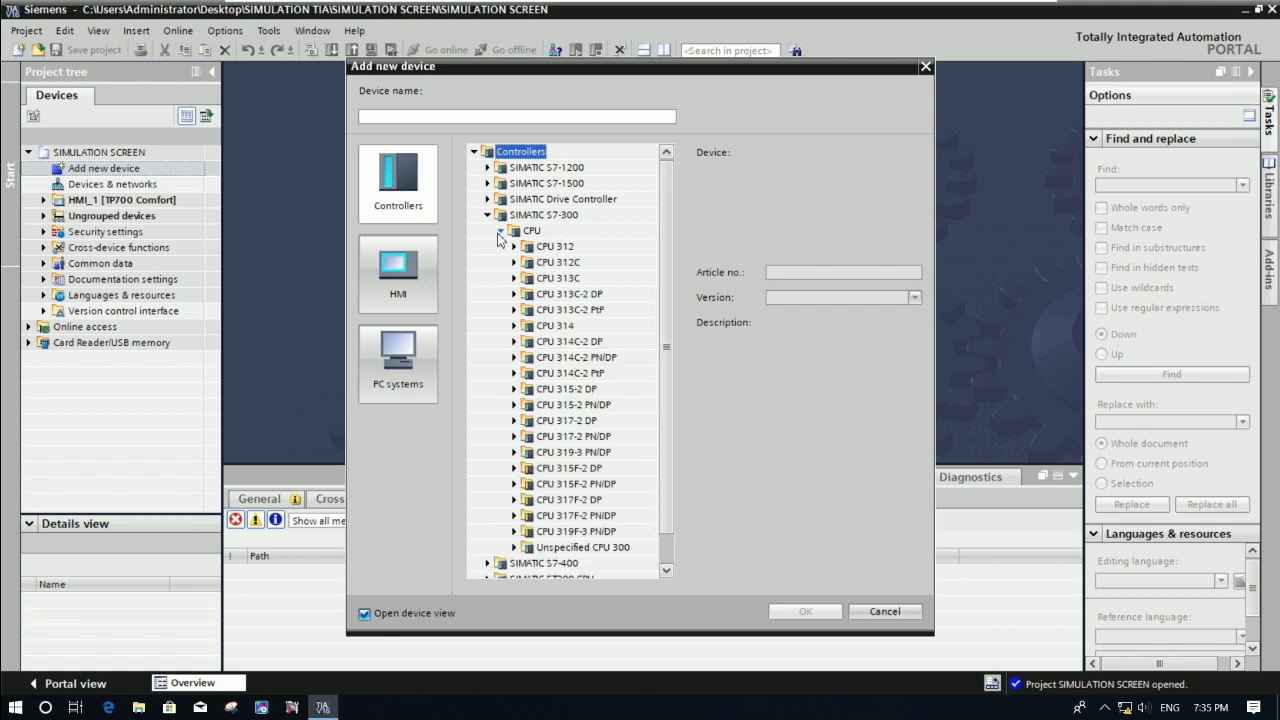
left_click(515, 358)
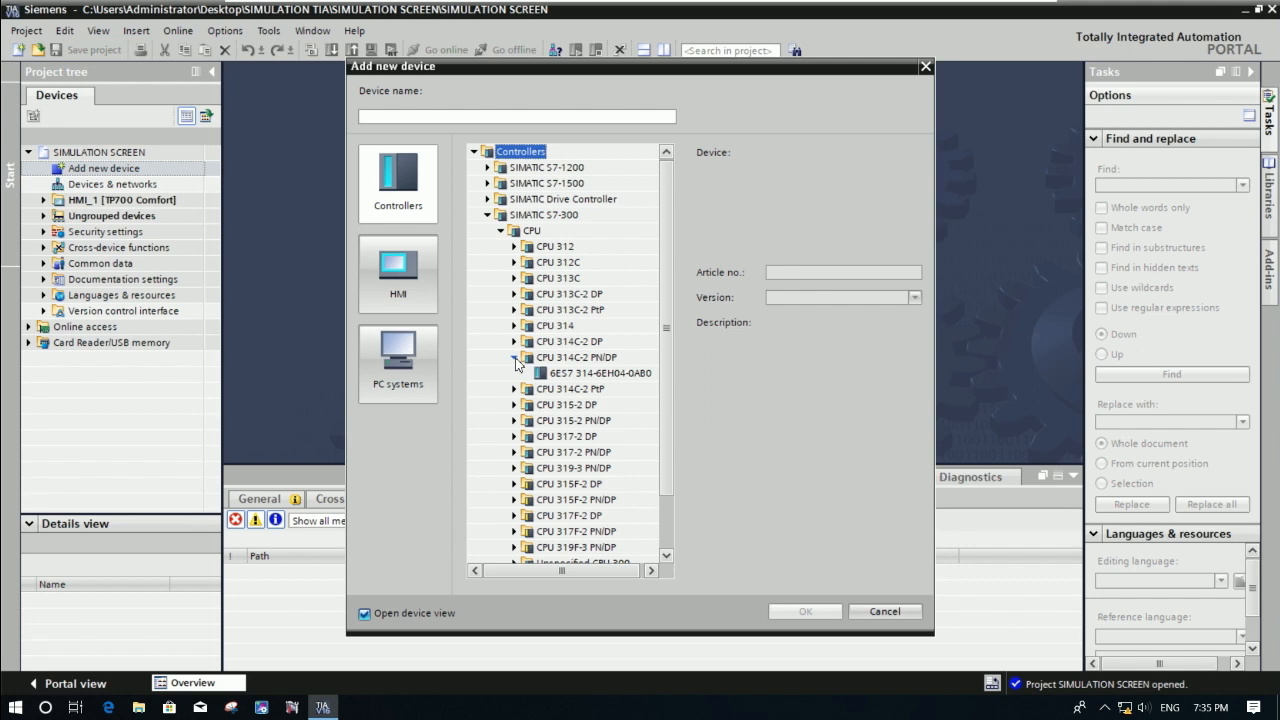
left_click(577, 373)
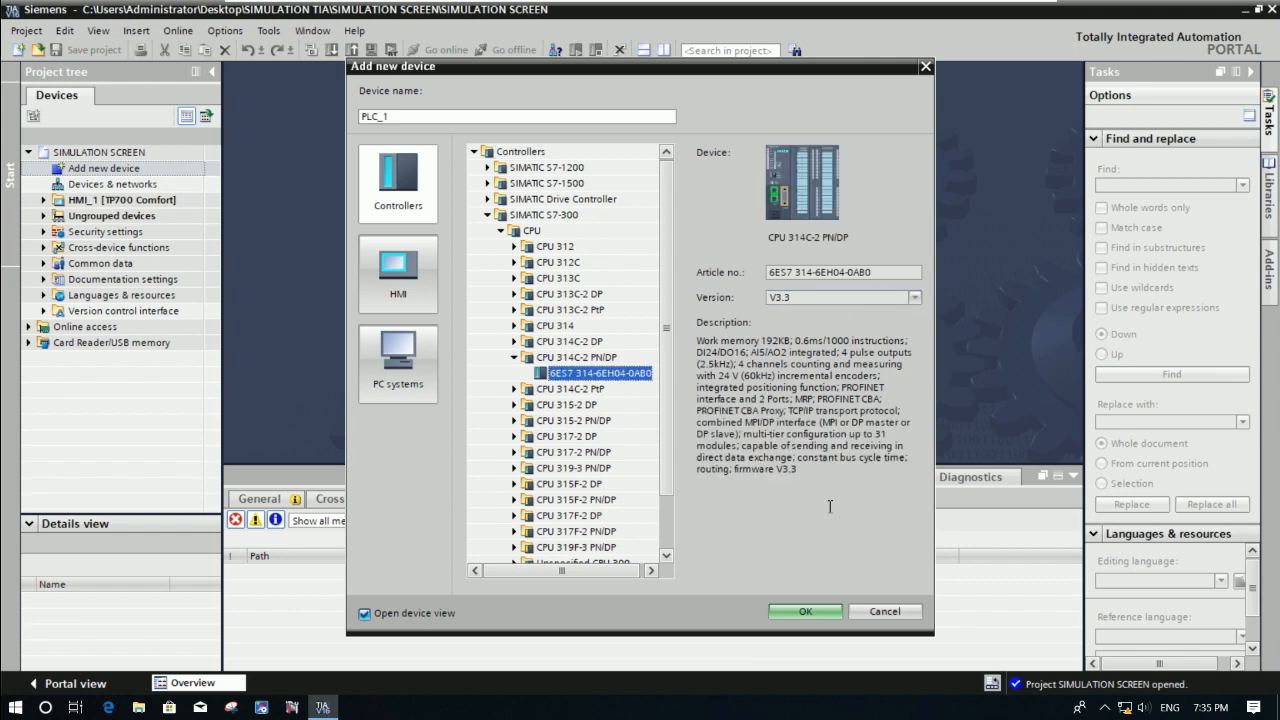
left_click(813, 618)
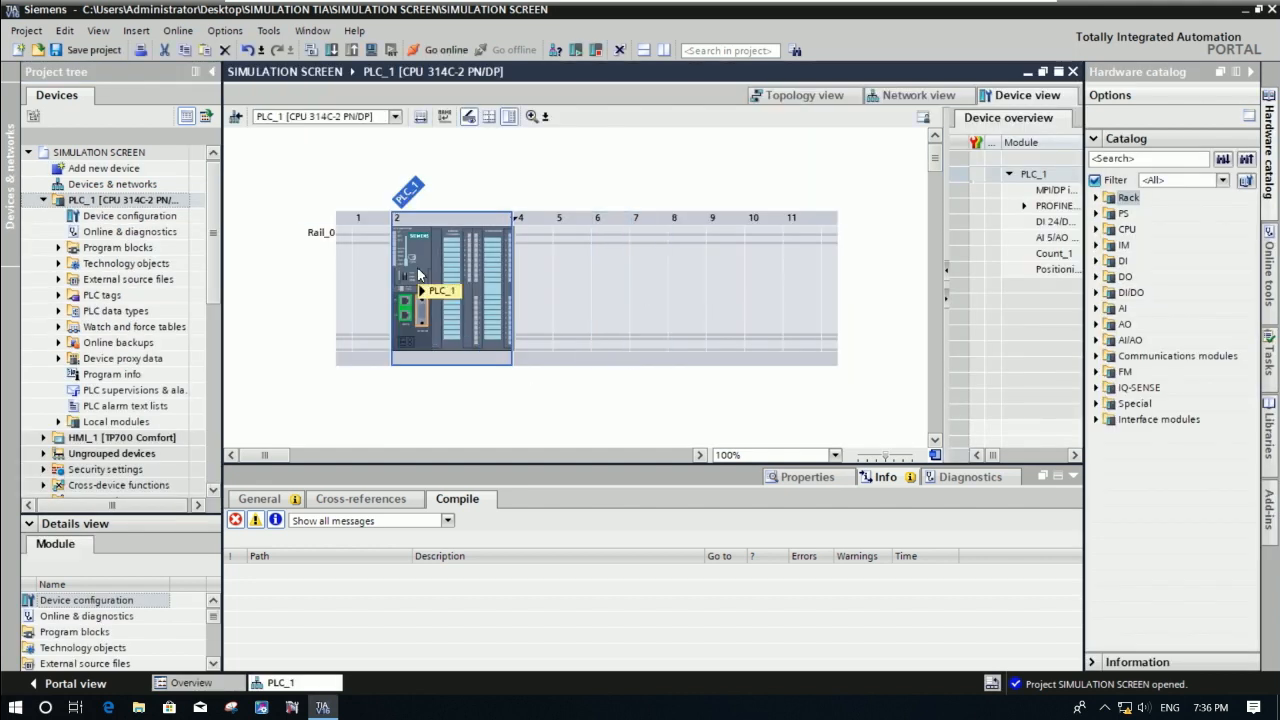
Examine the properties of PLC_1, including its IO tags and the DI 24/DO 16 and AI 5/AO 2 modules.
left_click(787, 349)
right_click(423, 262)
left_click(481, 651)
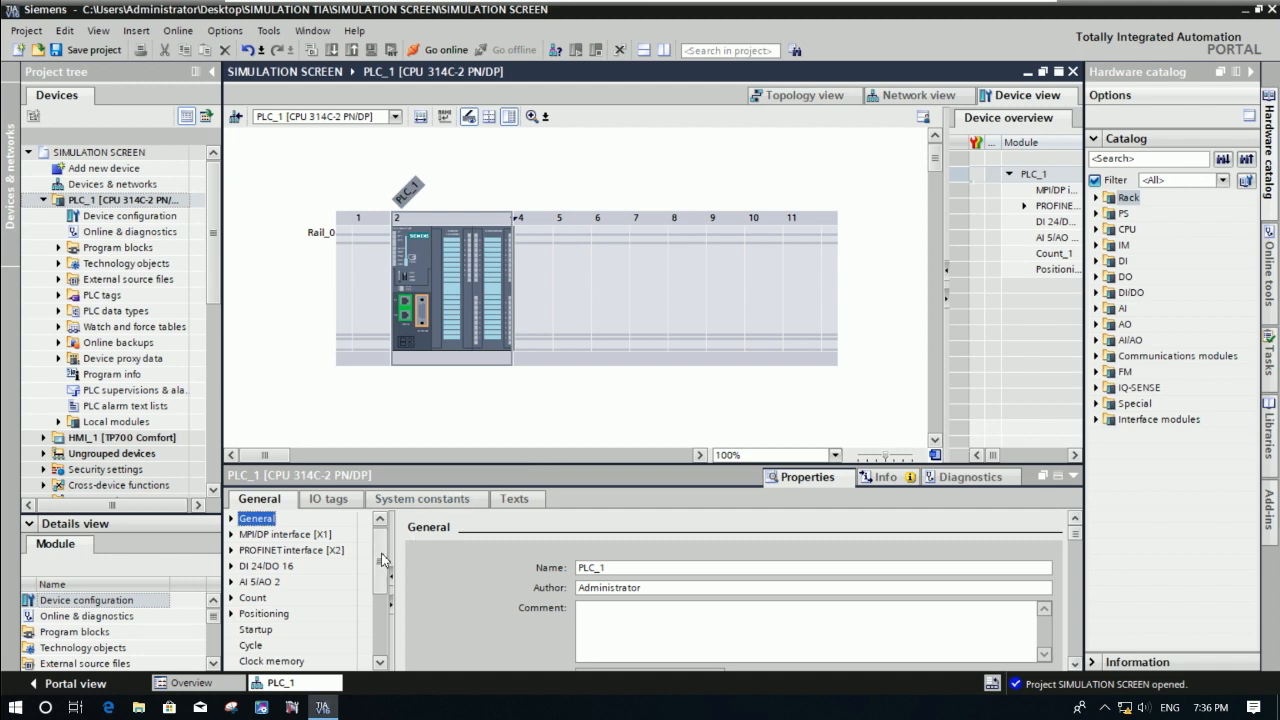
left_click(330, 499)
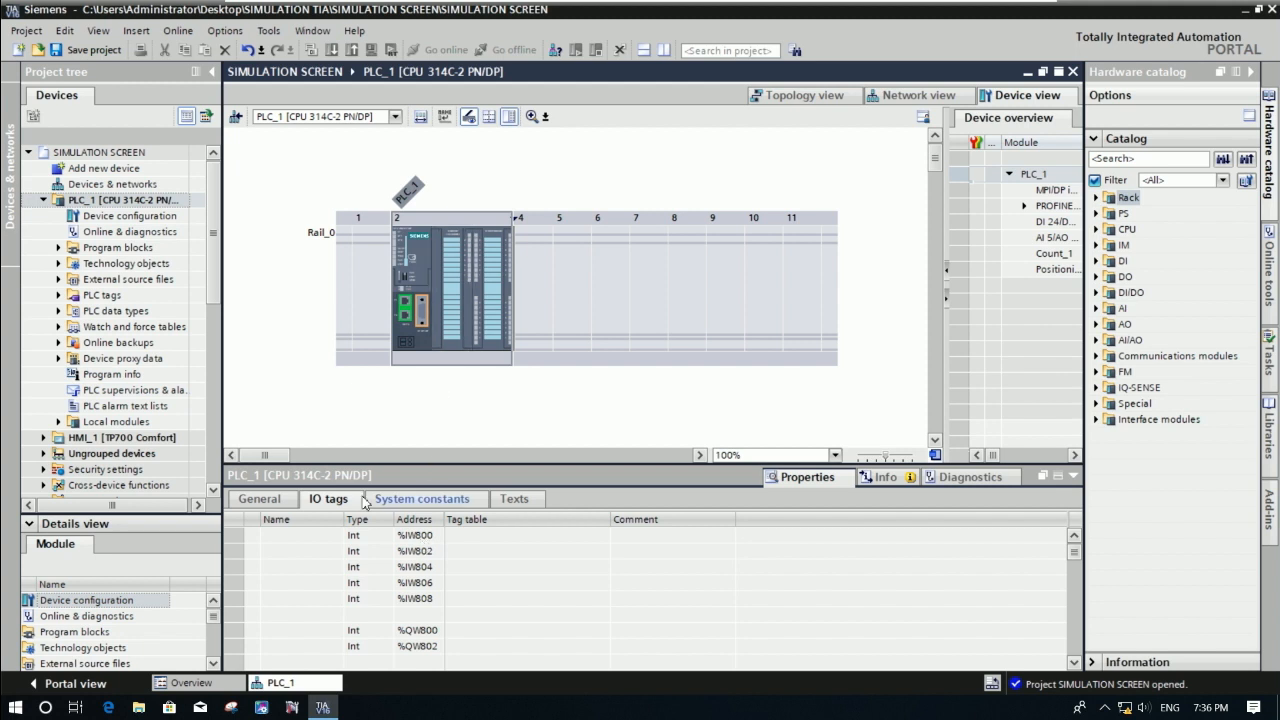
left_click(290, 501)
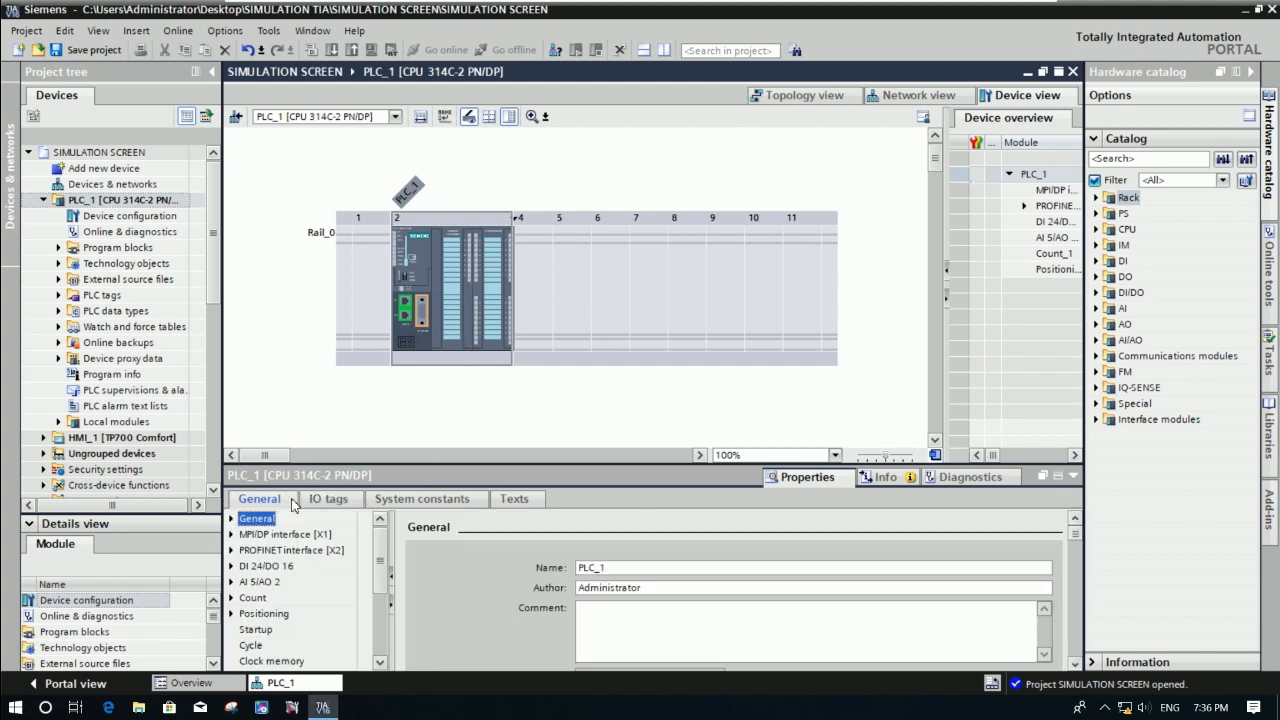
left_click(267, 567)
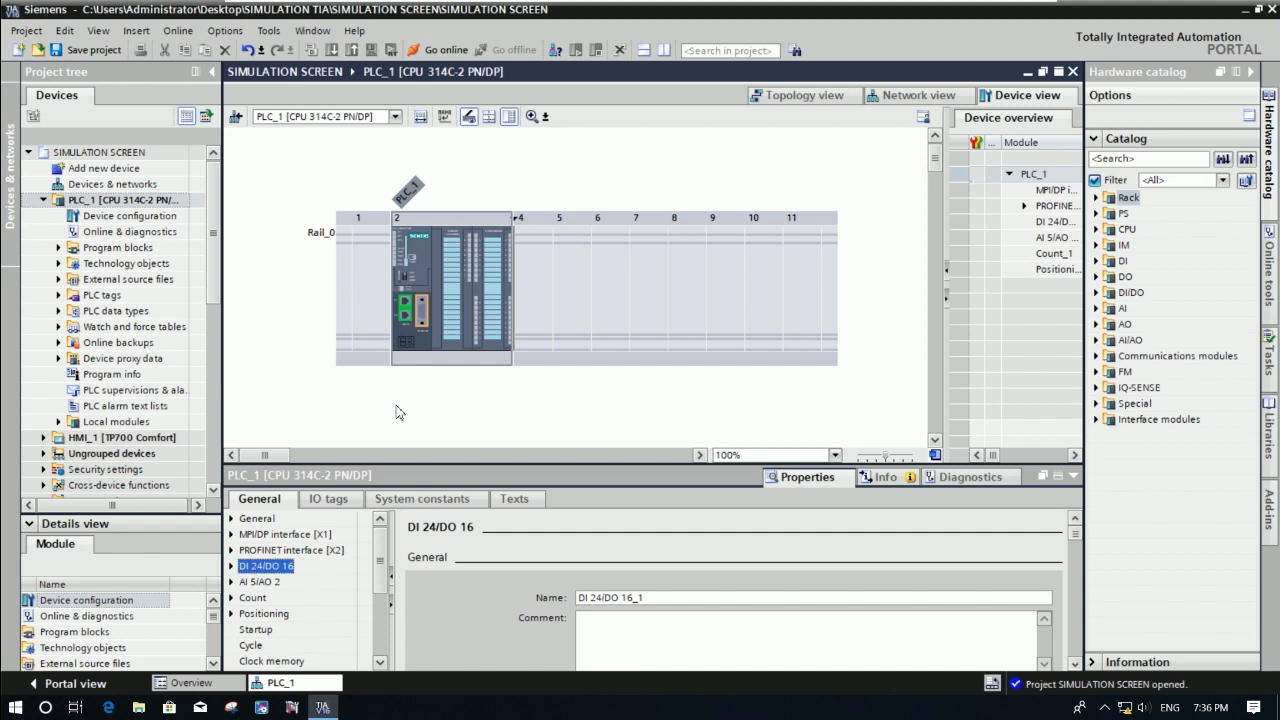
left_click(264, 585)
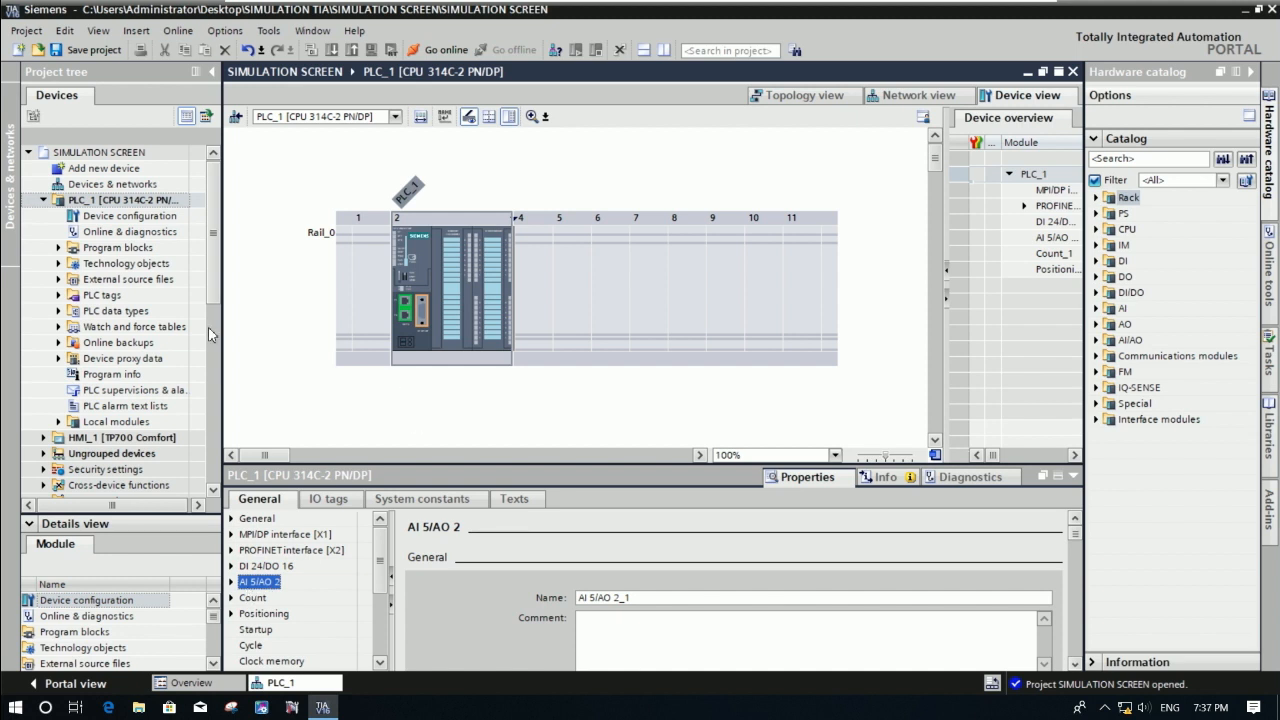
Open the table showing all PLC tags of PLC_1.
mouse_move(216, 281)
left_mouse_down()
mouse_move(222, 326)
mouse_move(217, 267)
left_mouse_up()
left_click(58, 296)
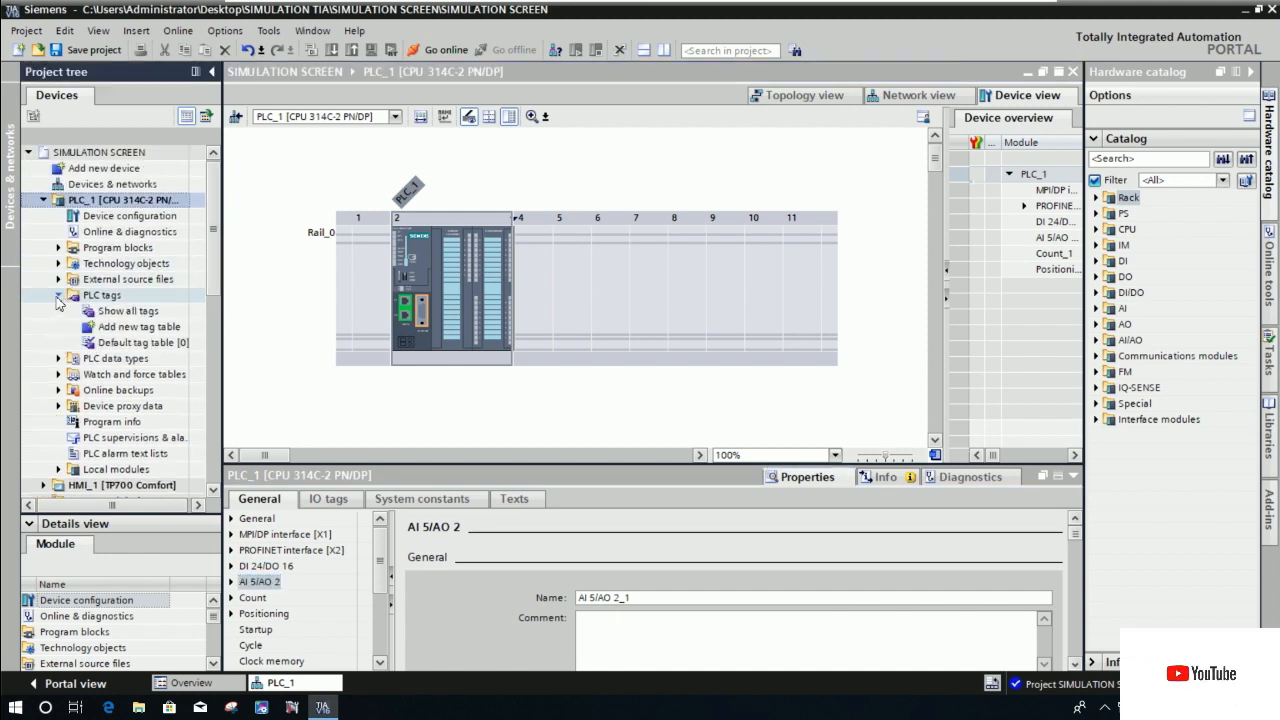
left_click(218, 314)
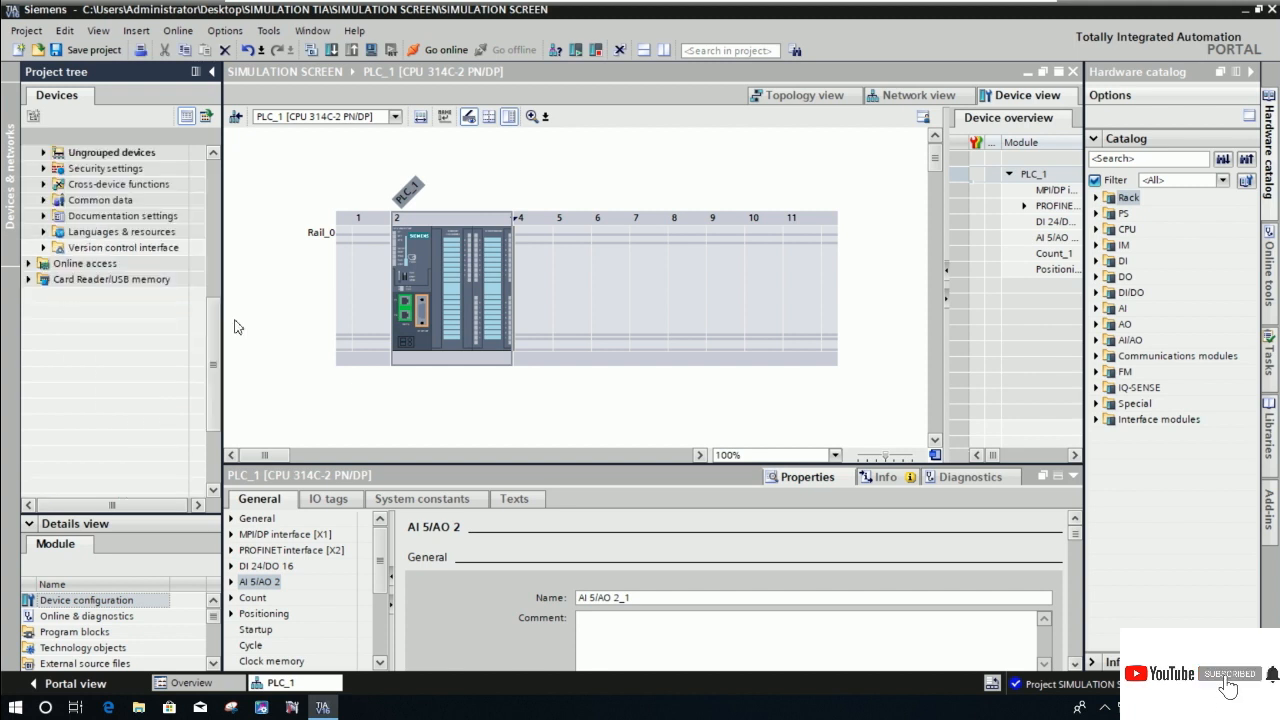
left_click_drag(213, 310, 215, 262)
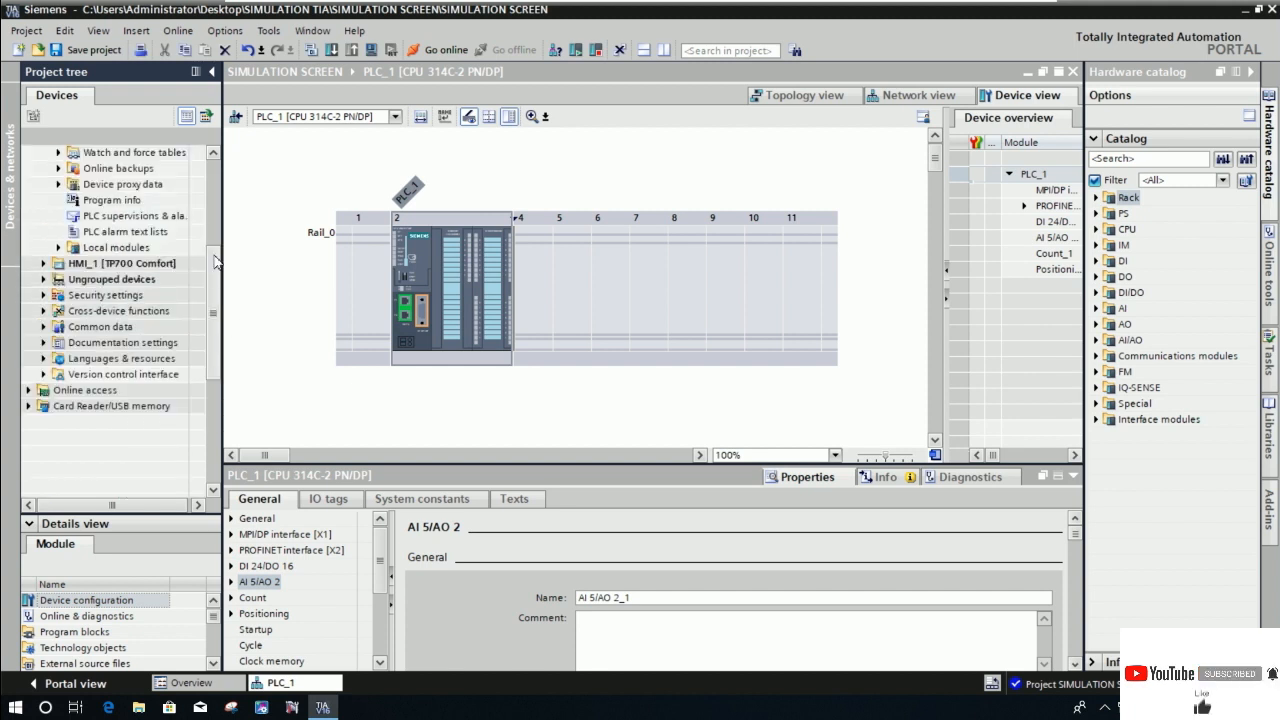
scroll(215, 262, "up", 3)
left_click(128, 217)
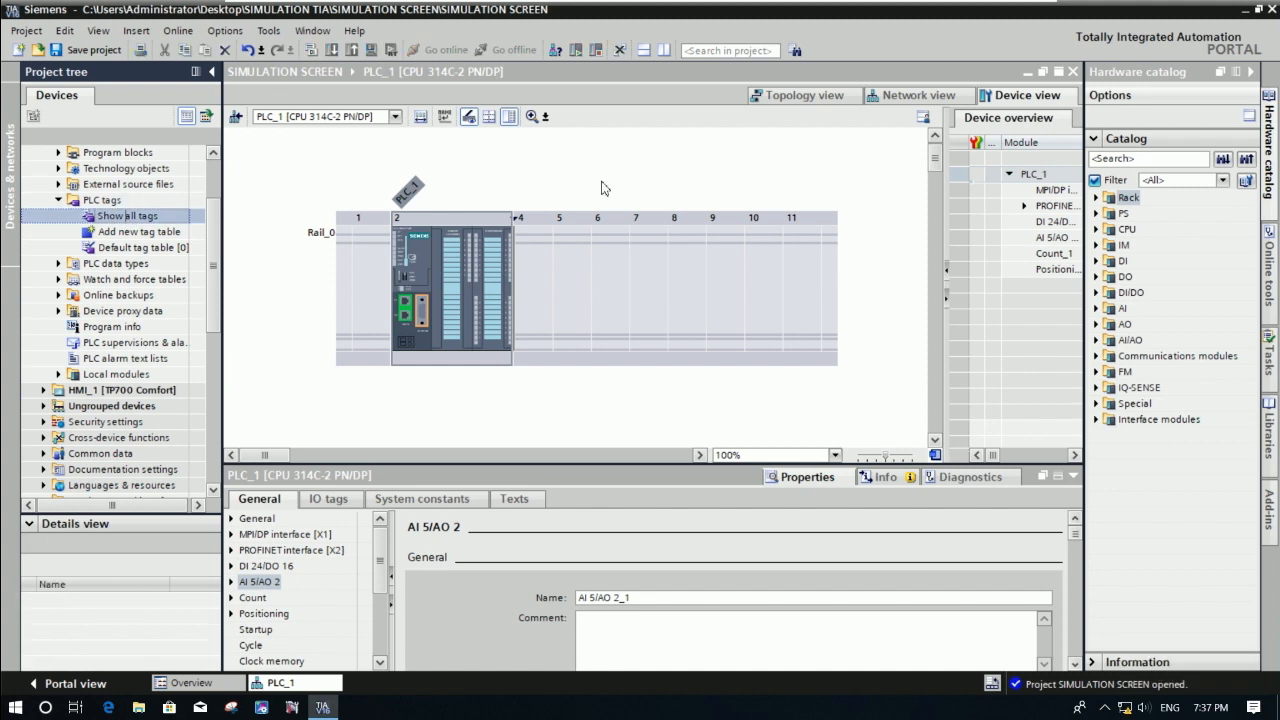
left_click(127, 218)
left_click(185, 215)
left_click(171, 186)
double_click(137, 218)
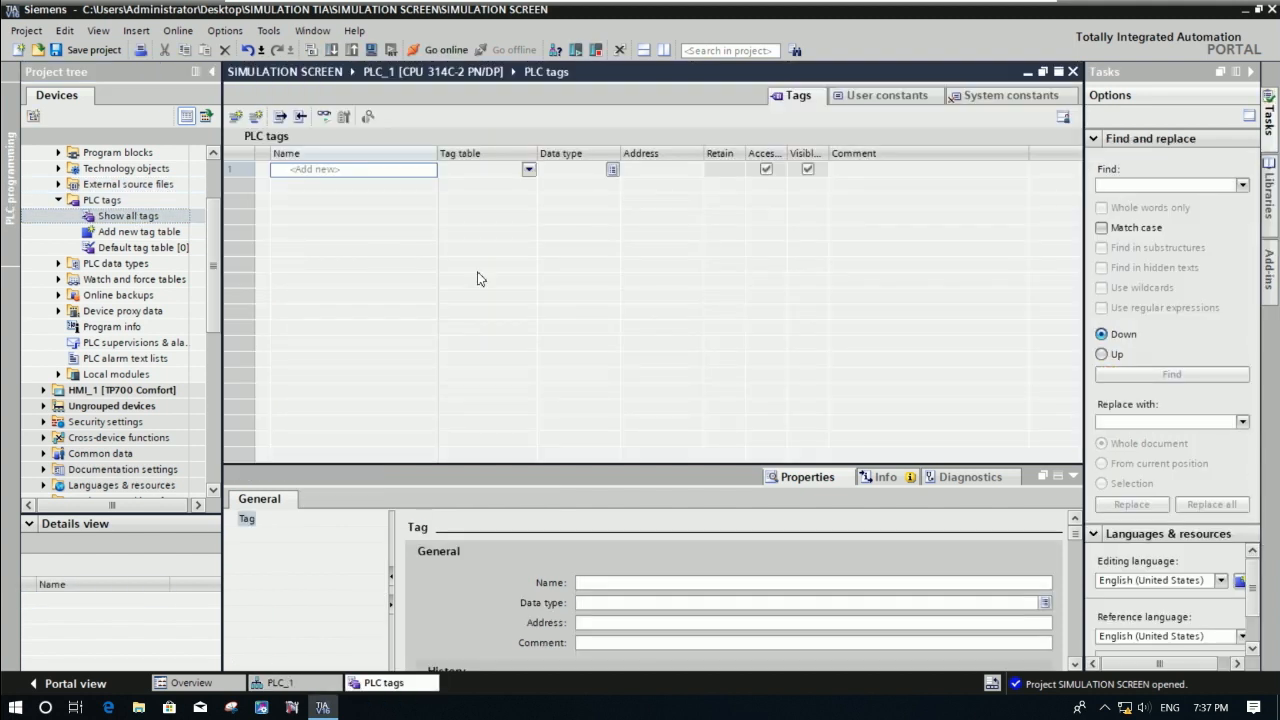
Add a PLC tag named STOP, change its operand identifier to M for address %M0.0, and comment it STOP COMMAND.
type("STOP")
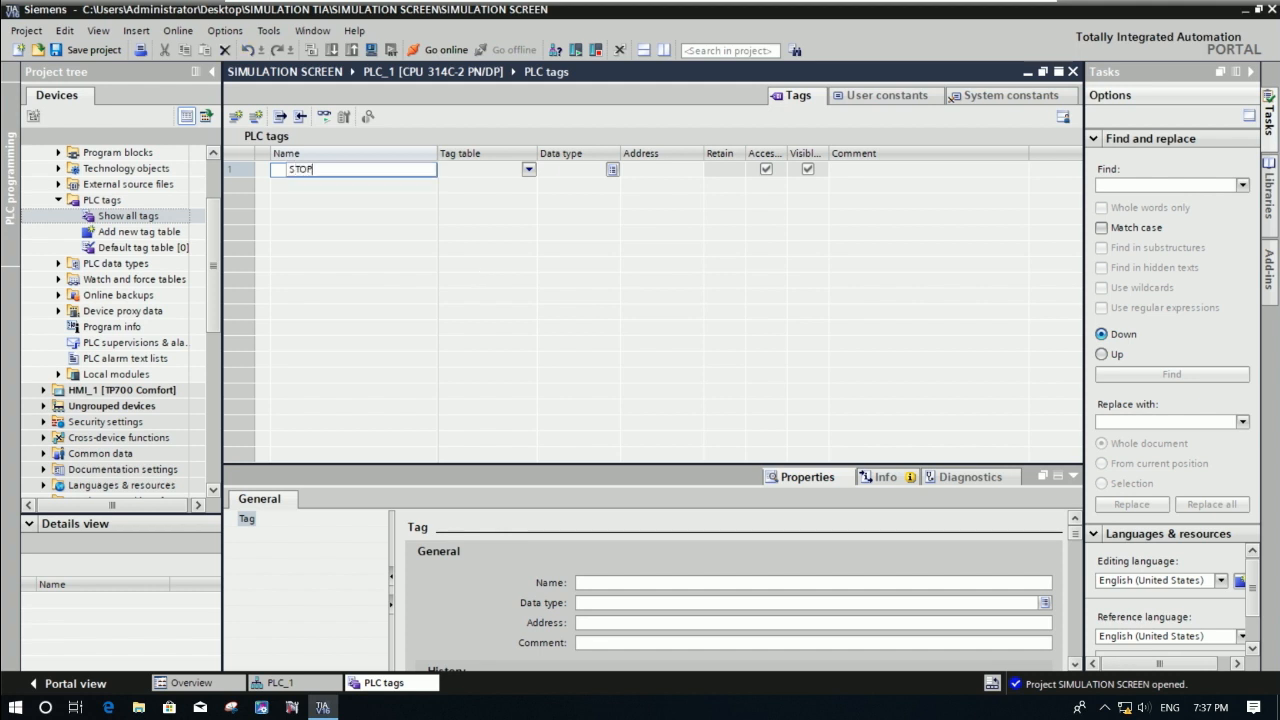
key("Return")
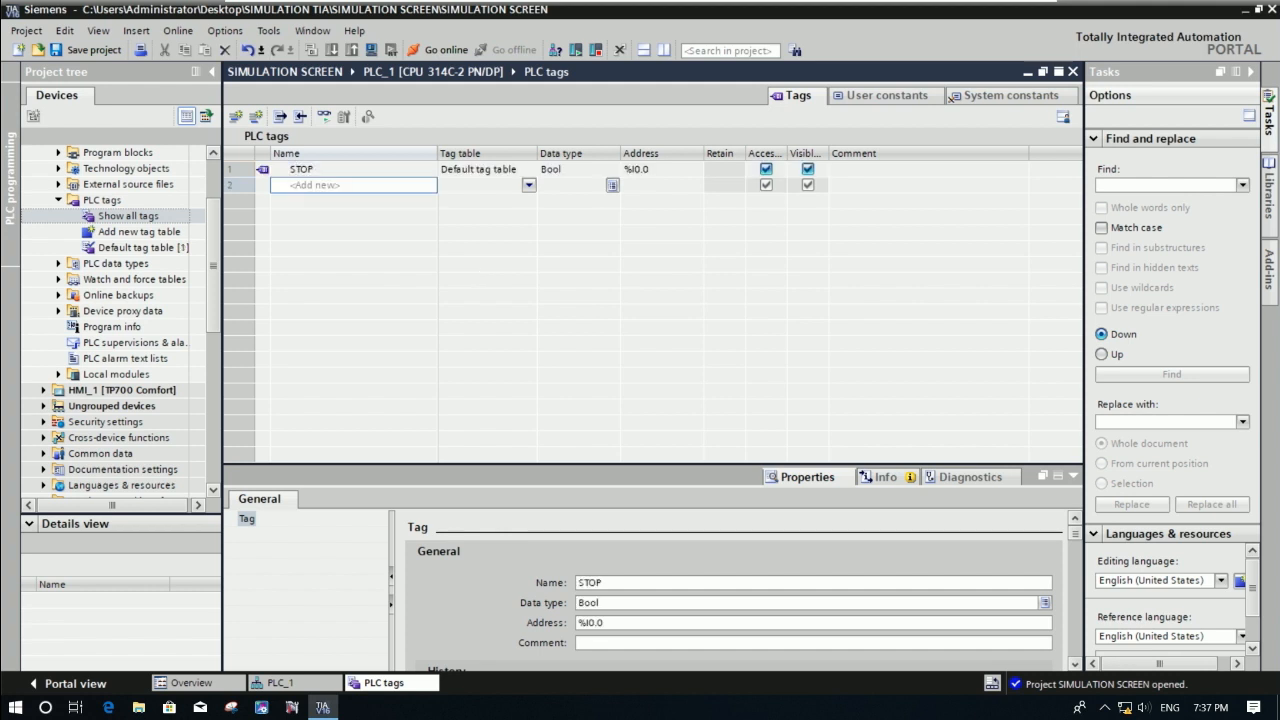
left_click(685, 170)
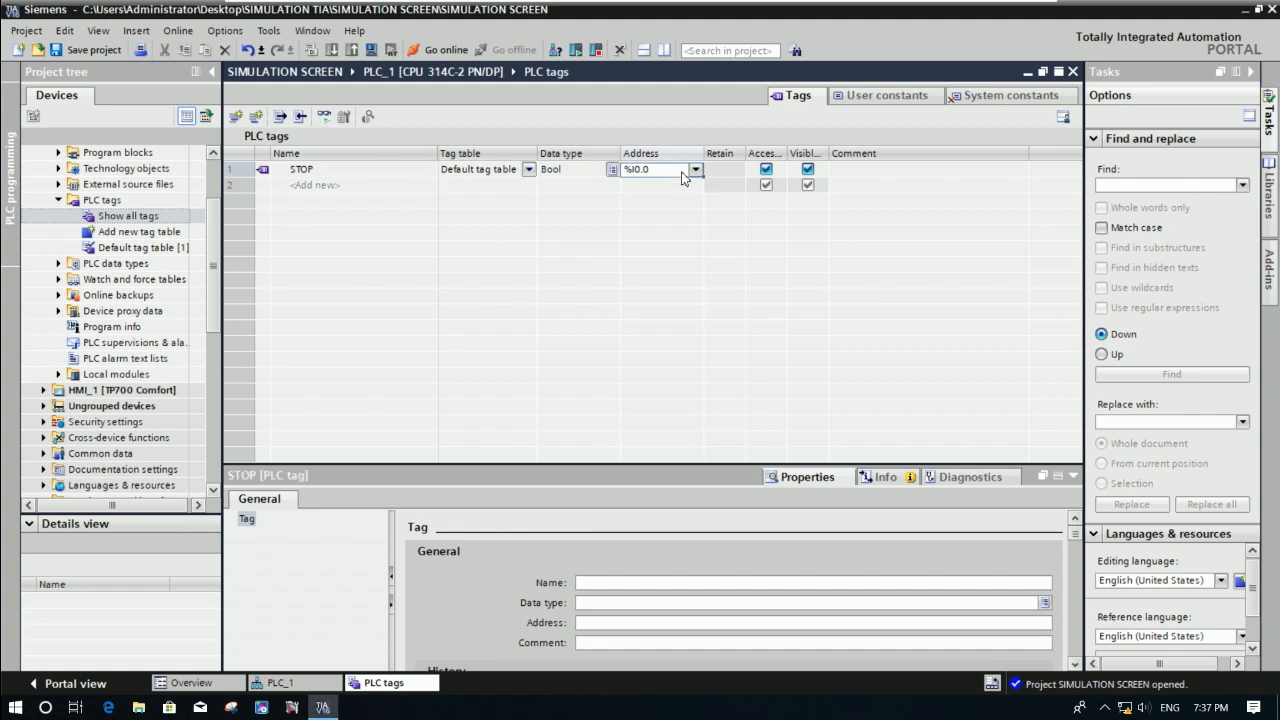
left_click(695, 170)
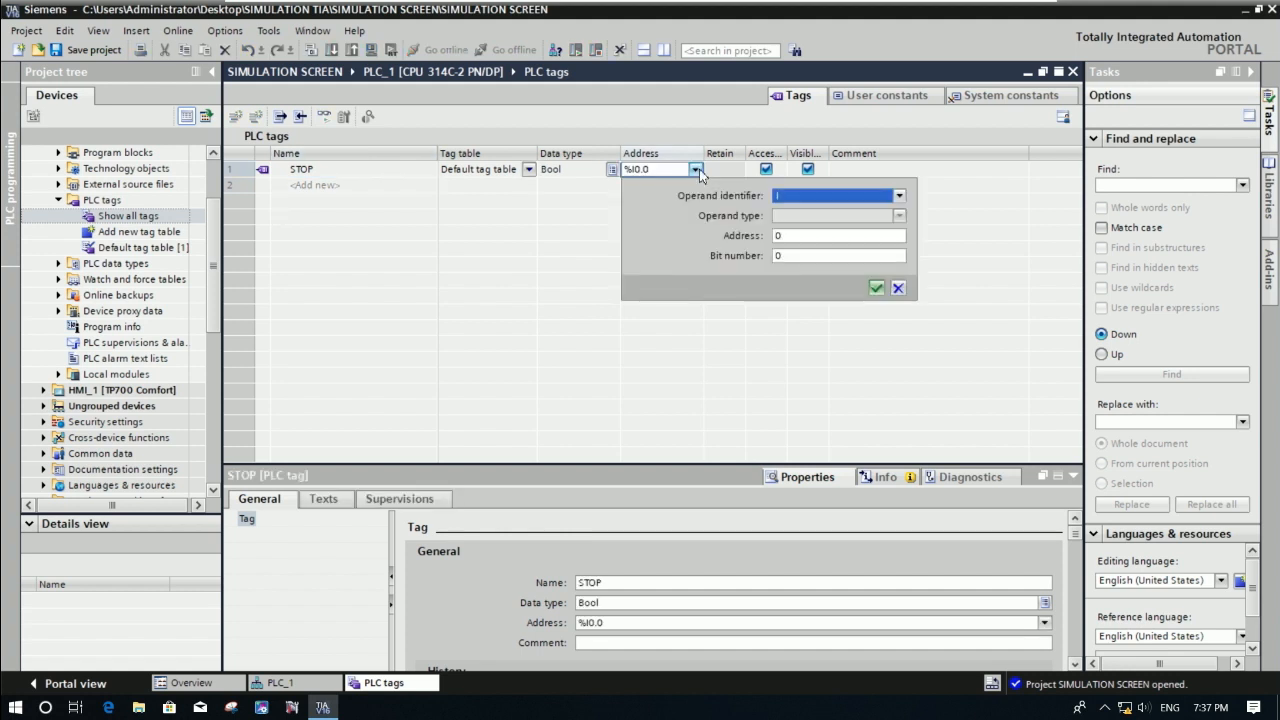
left_click(800, 196)
left_click(797, 245)
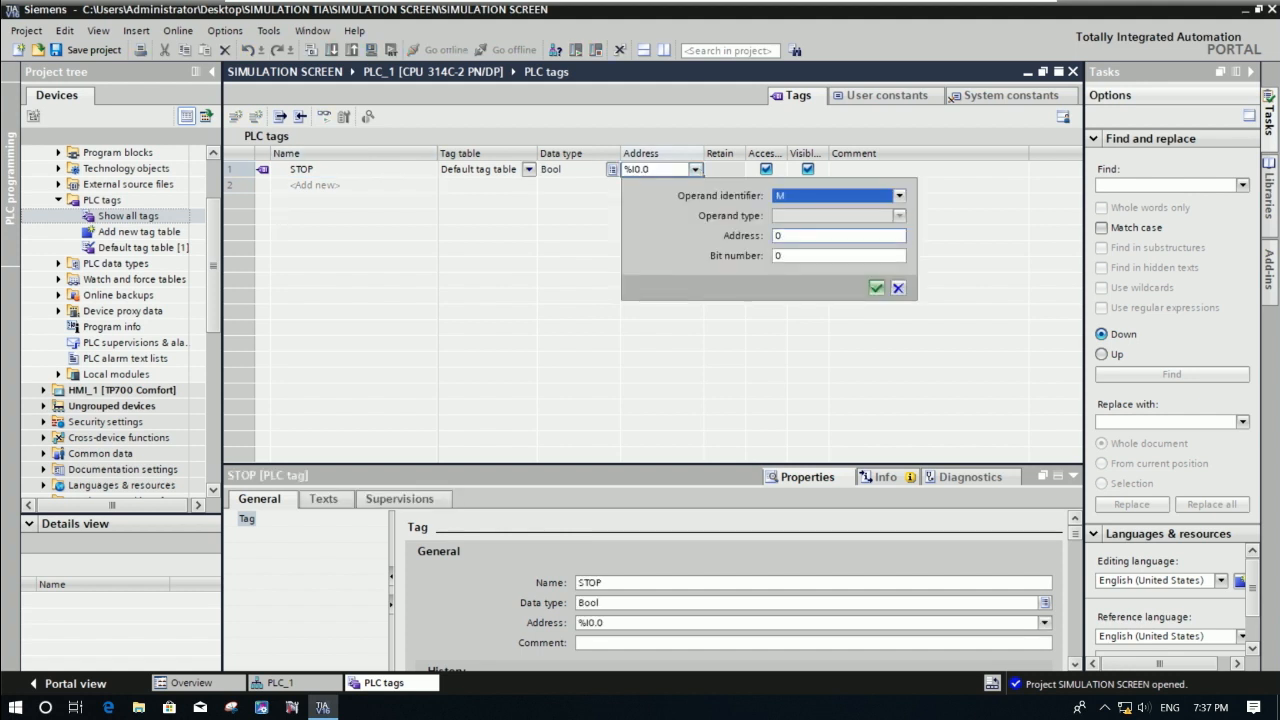
left_click(876, 288)
left_click(848, 172)
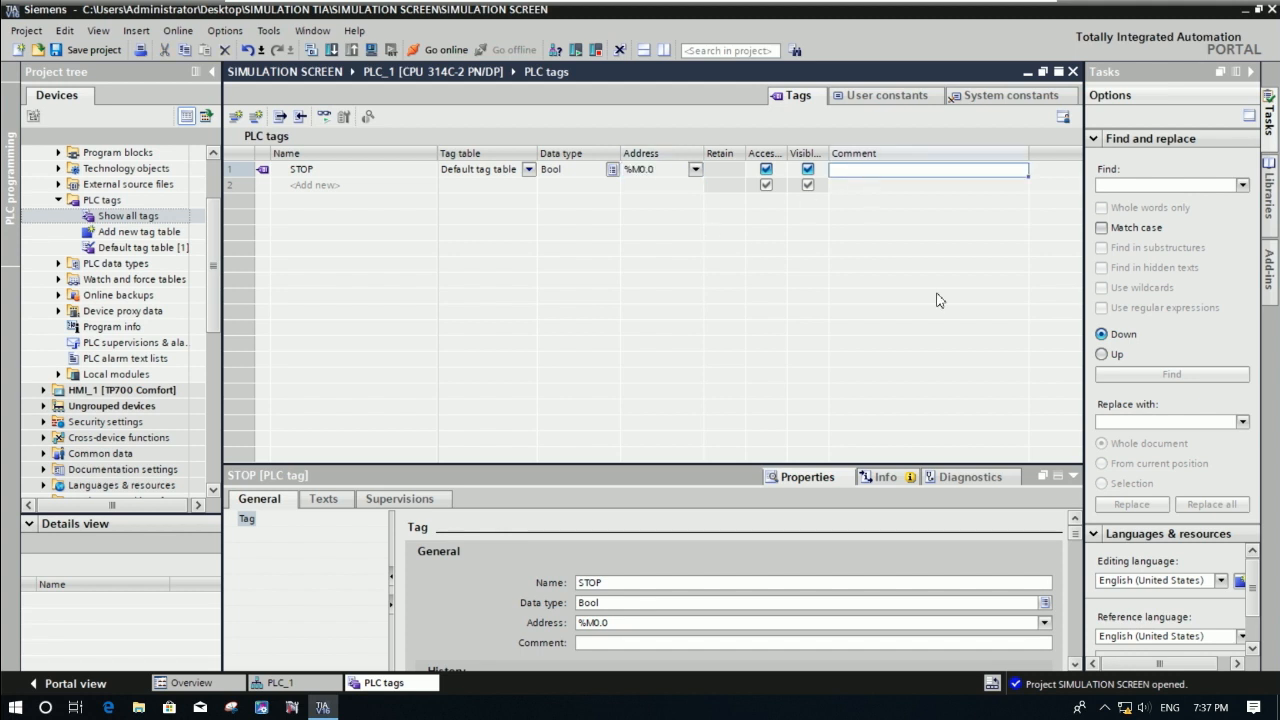
type("STOP COMMAND")
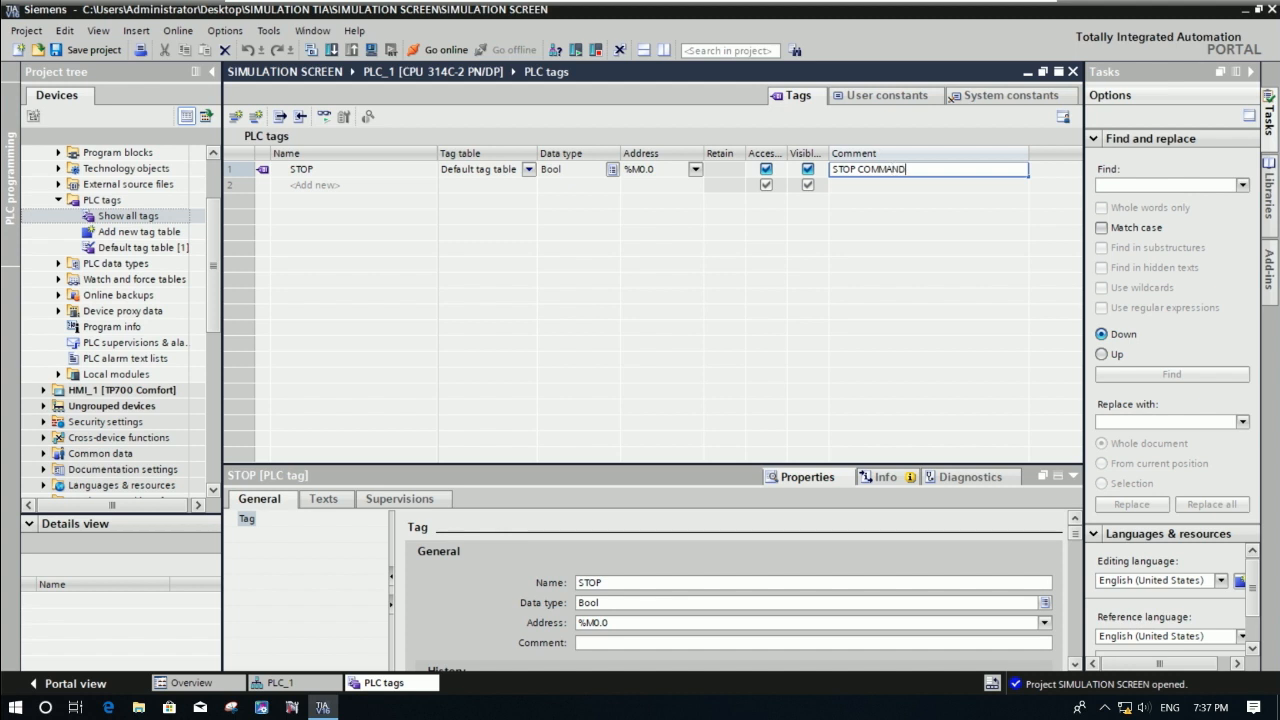
key("Return")
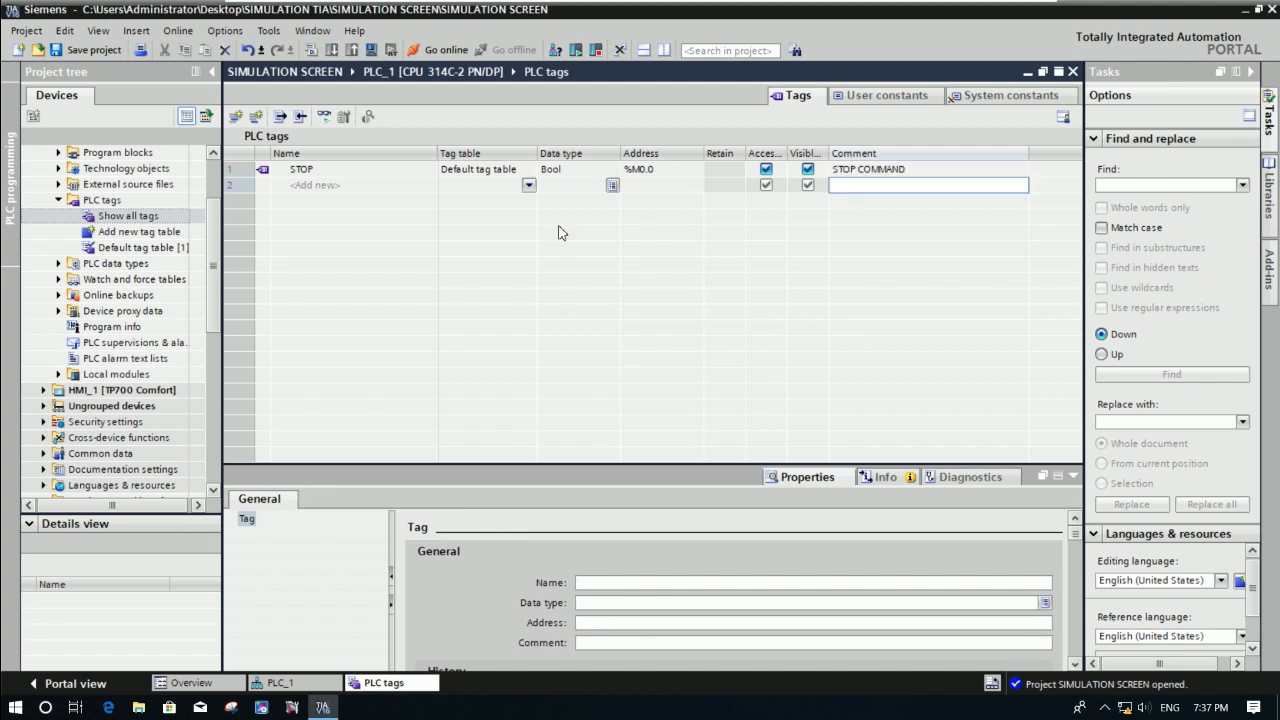
Add a second PLC tag named START with the comment START COMMAND.
type("ST")
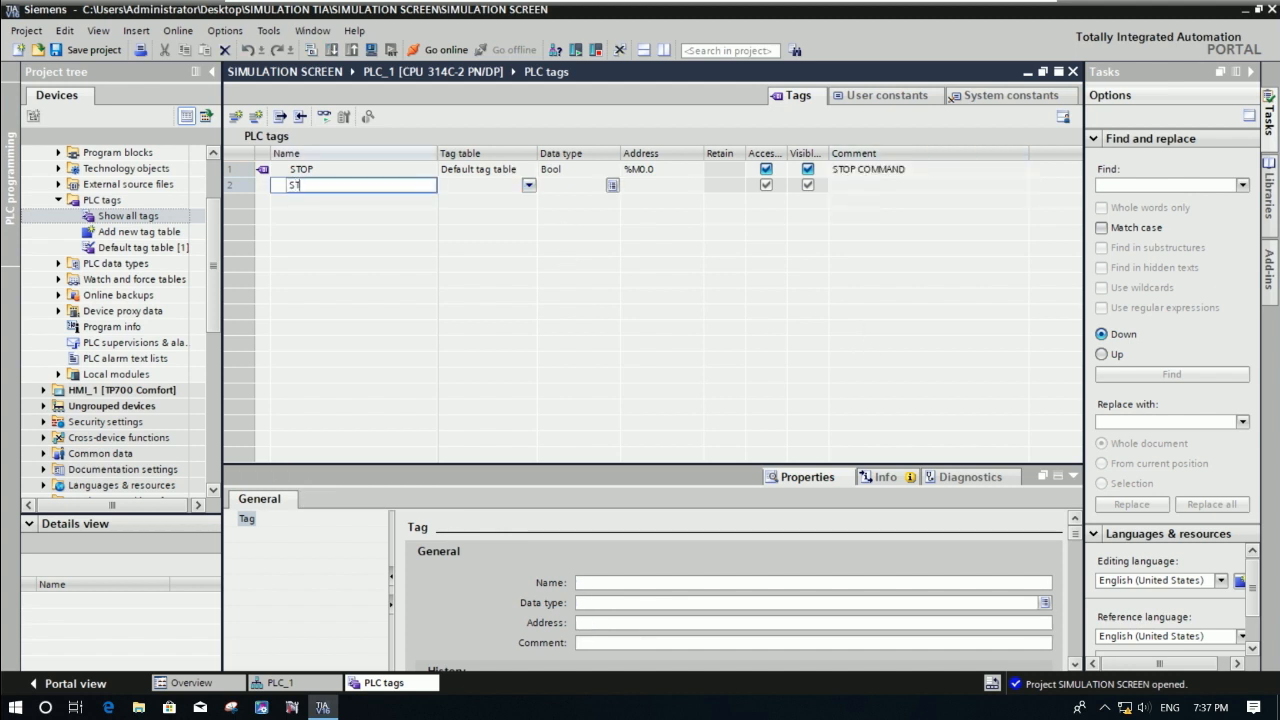
type("ART")
key("Return")
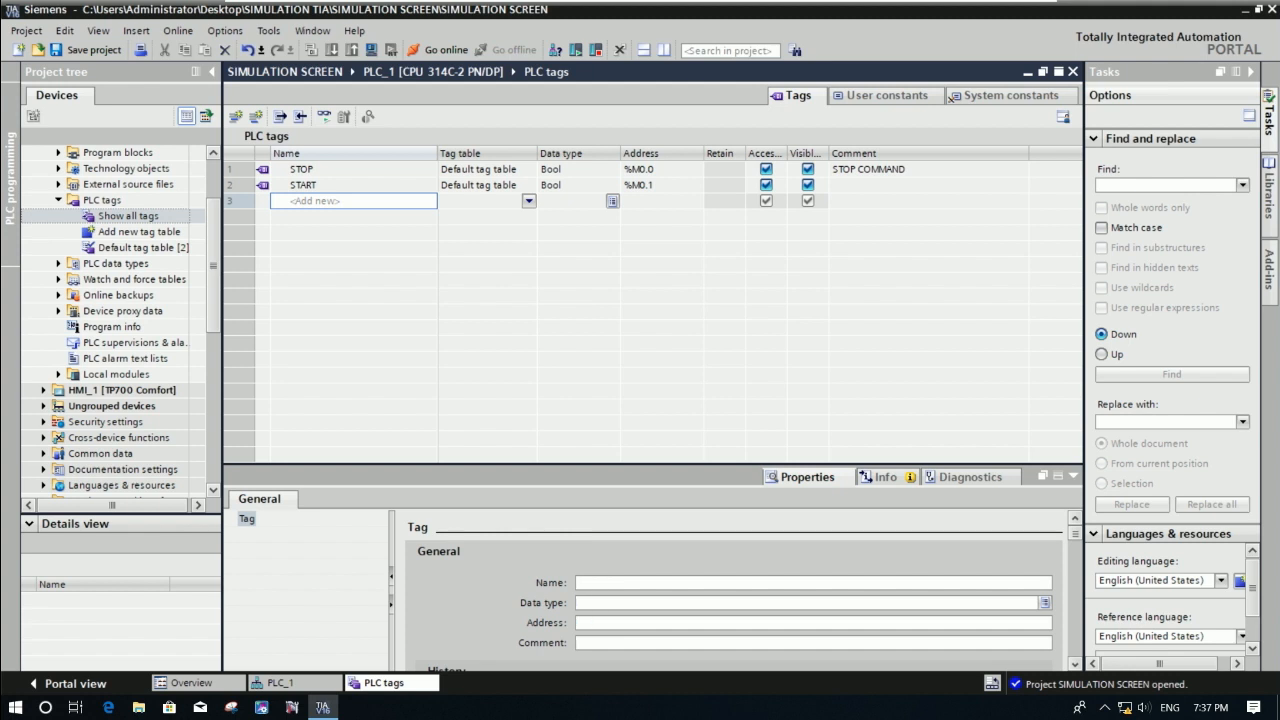
left_click(862, 186)
type("START COM")
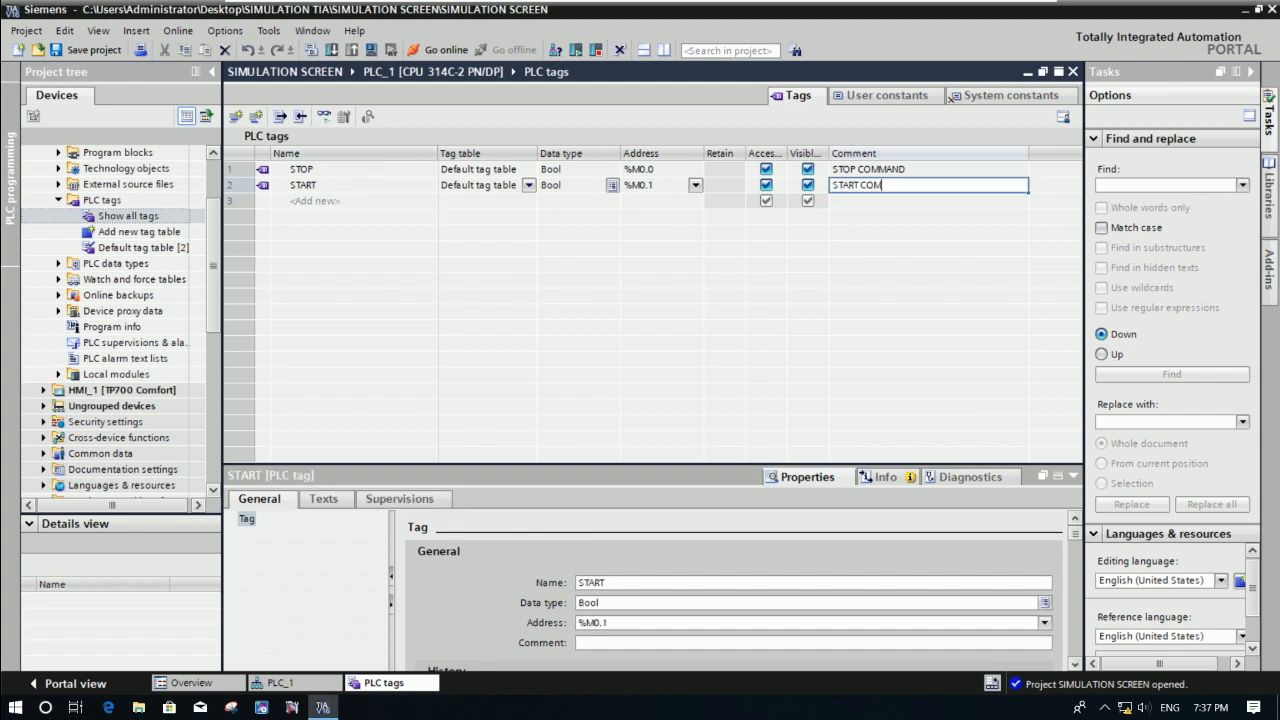
type("MAND")
key("Return")
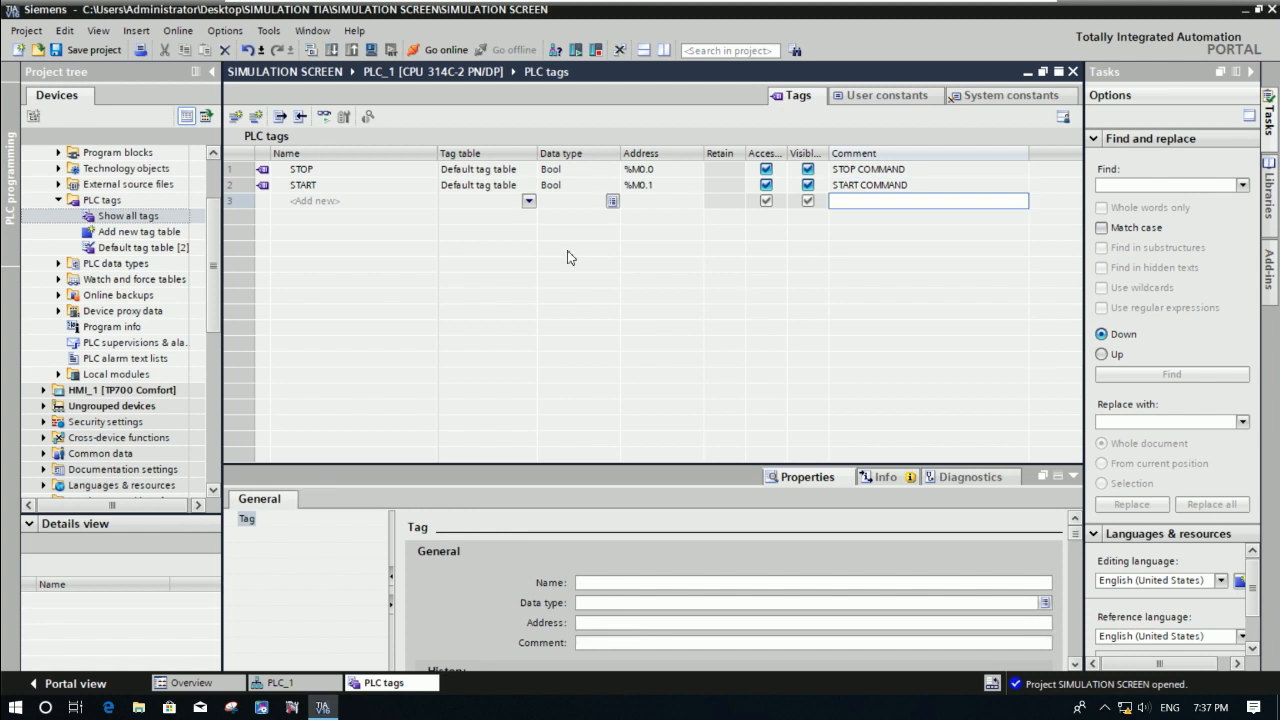
Add a third PLC tag named MOTOR1 below START.
left_click(366, 205)
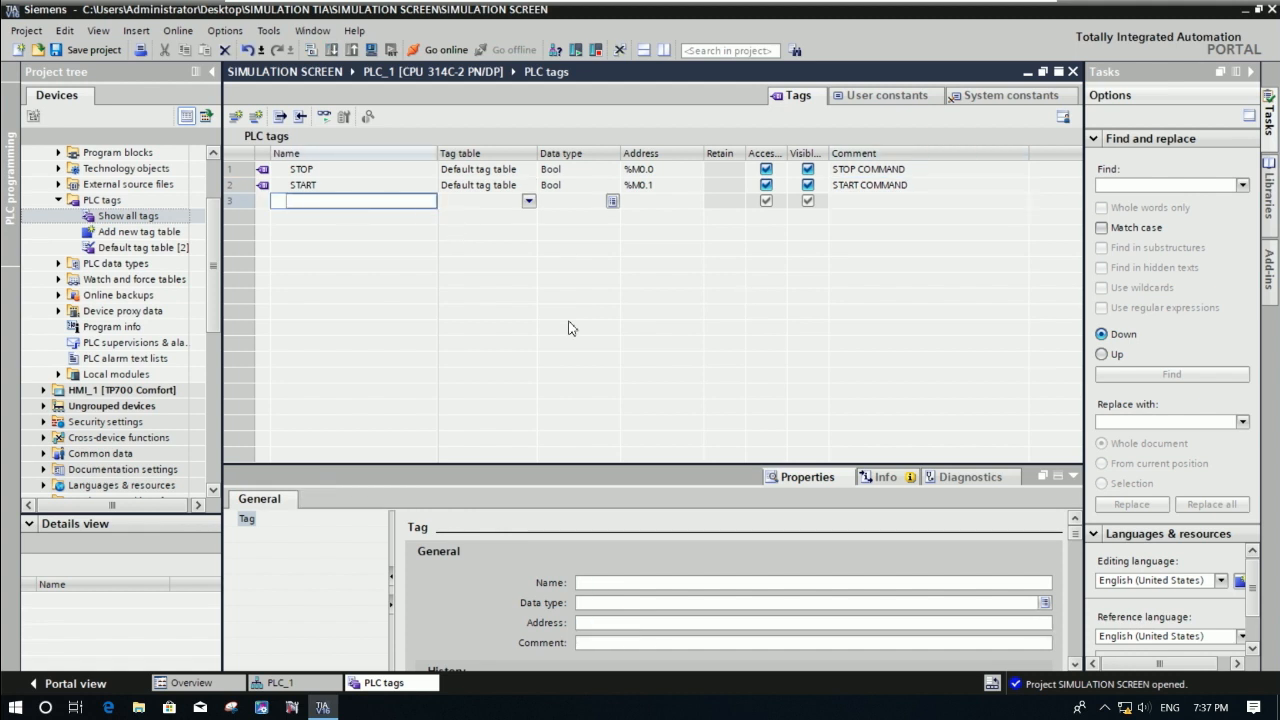
type("MOTOR1")
key("Return")
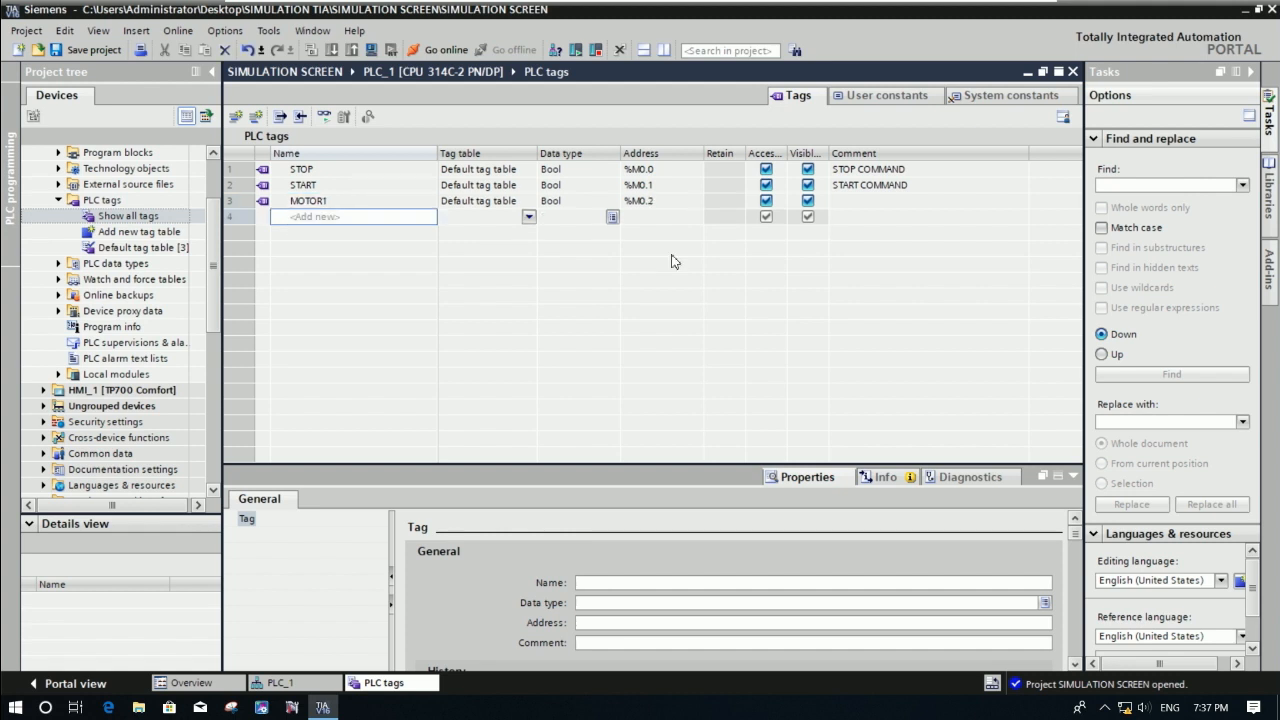
Change the MOTOR1 tag's address to operand identifier Q, address 0, bit number 0.
left_click(662, 201)
left_click(695, 201)
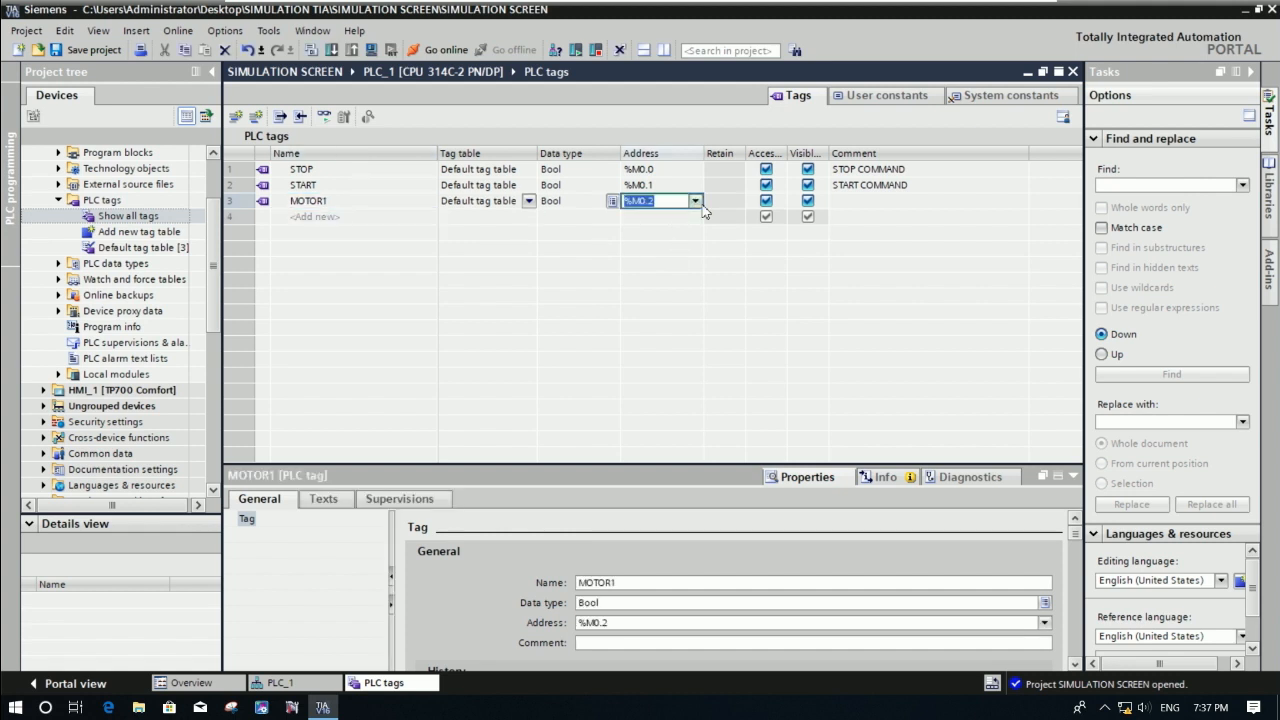
left_click(805, 228)
left_click(808, 256)
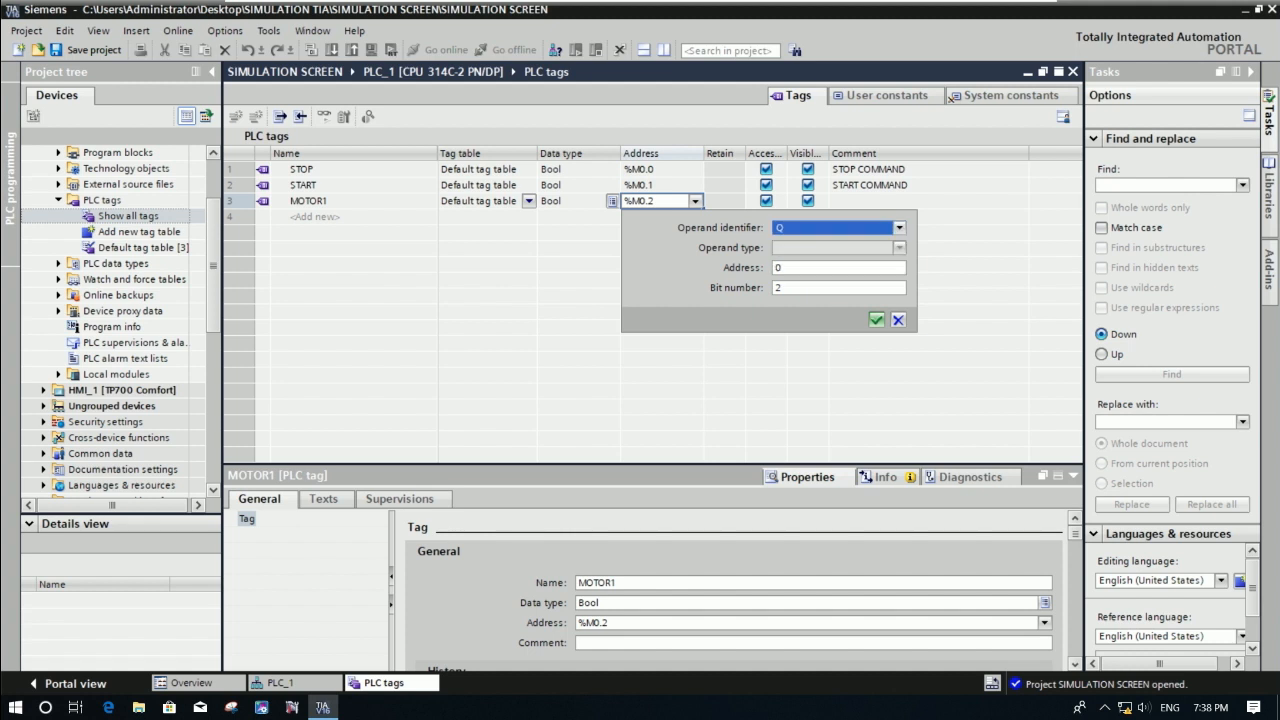
left_click_drag(743, 291, 723, 297)
type("0")
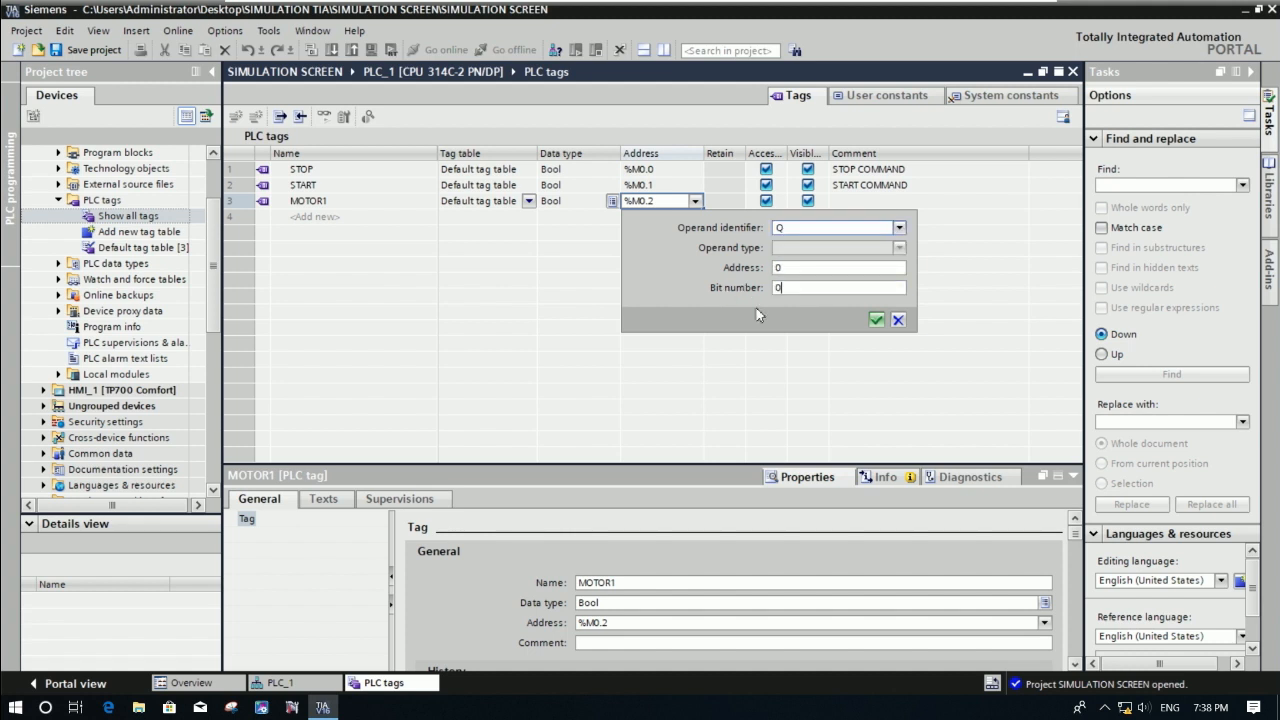
left_click(876, 320)
Enter the comment MOTOR1 STATUS for the MOTOR1 tag.
left_click(877, 202)
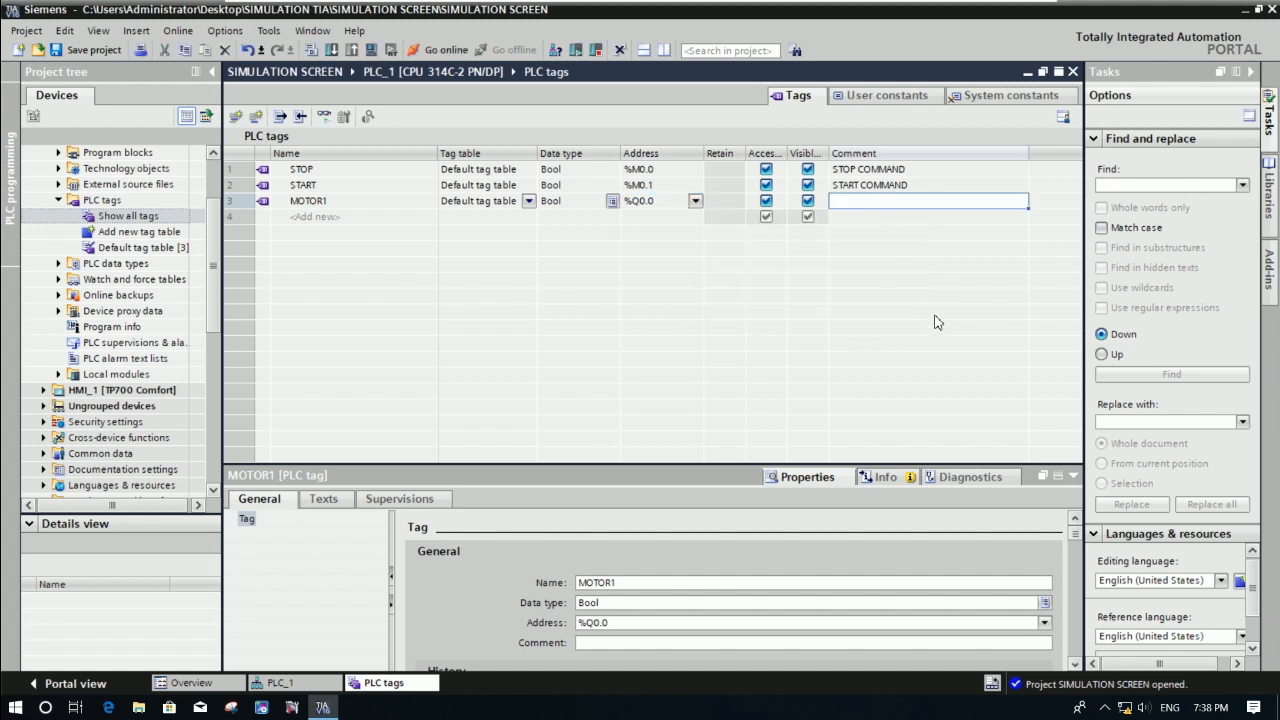
type("MOTO")
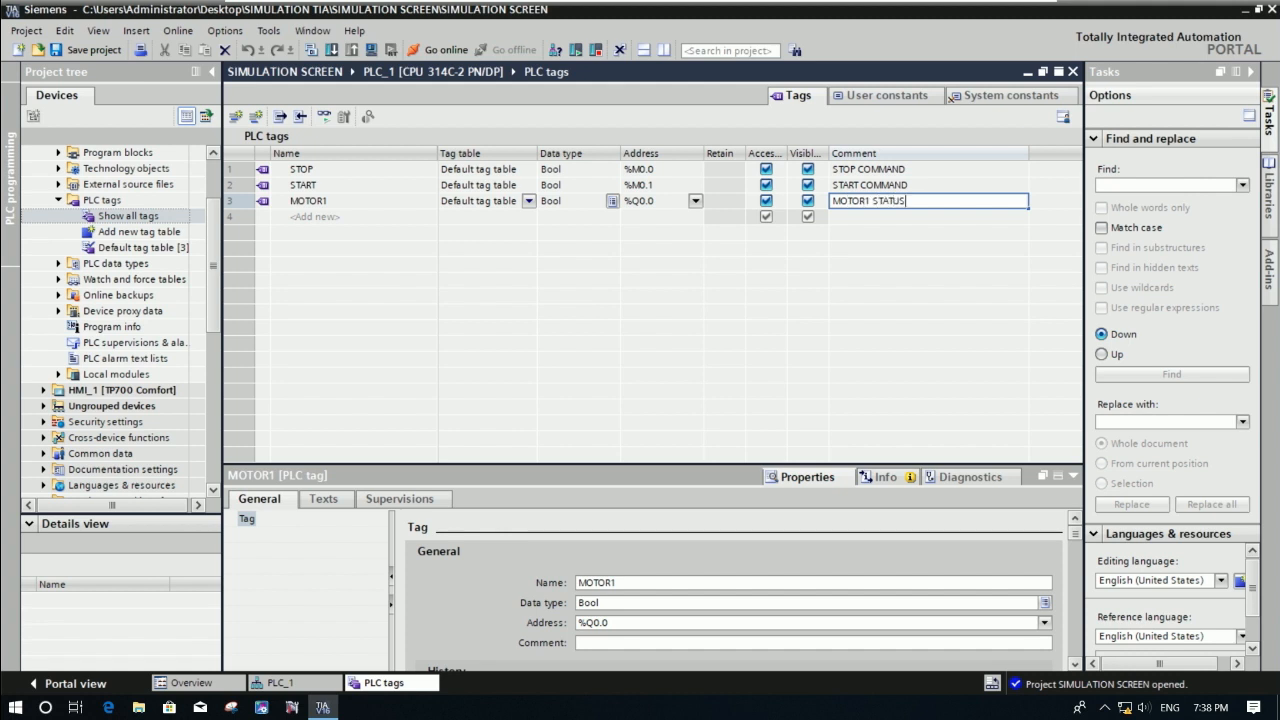
type("R1 STATUS")
key("Return")
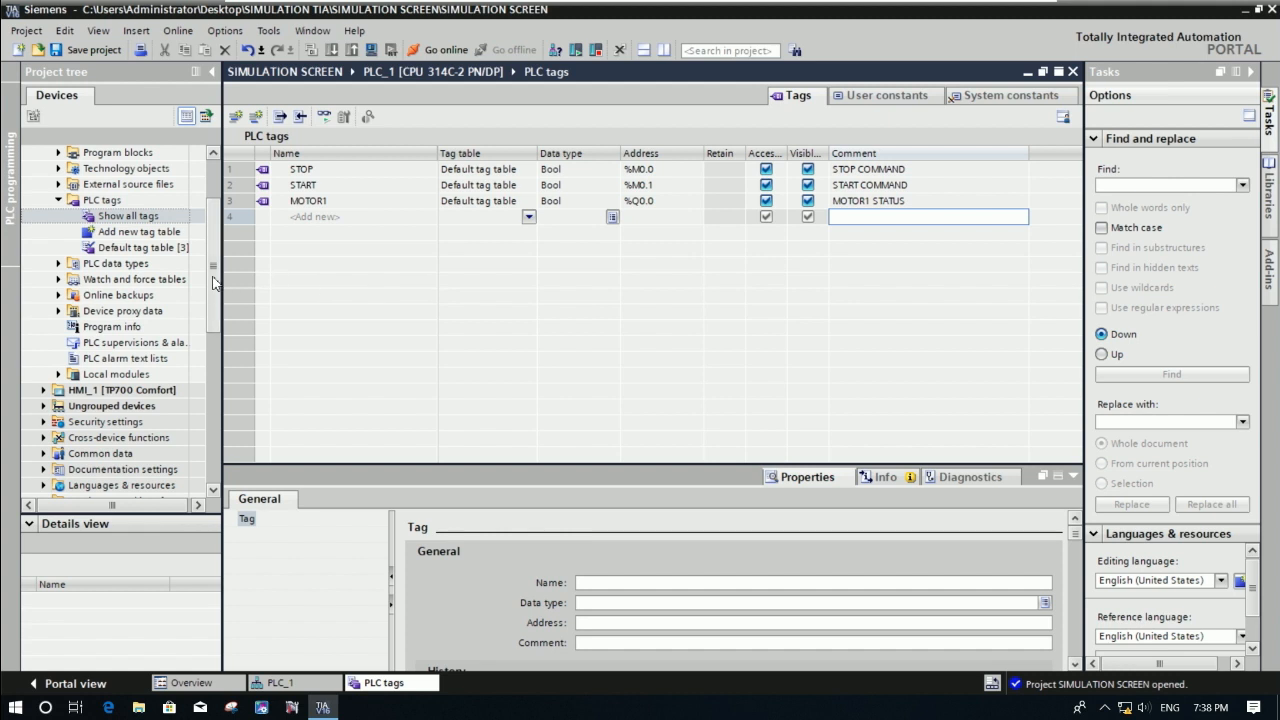
Open the Main [OB1] program block of PLC_1.
scroll(214, 283, "up", 2)
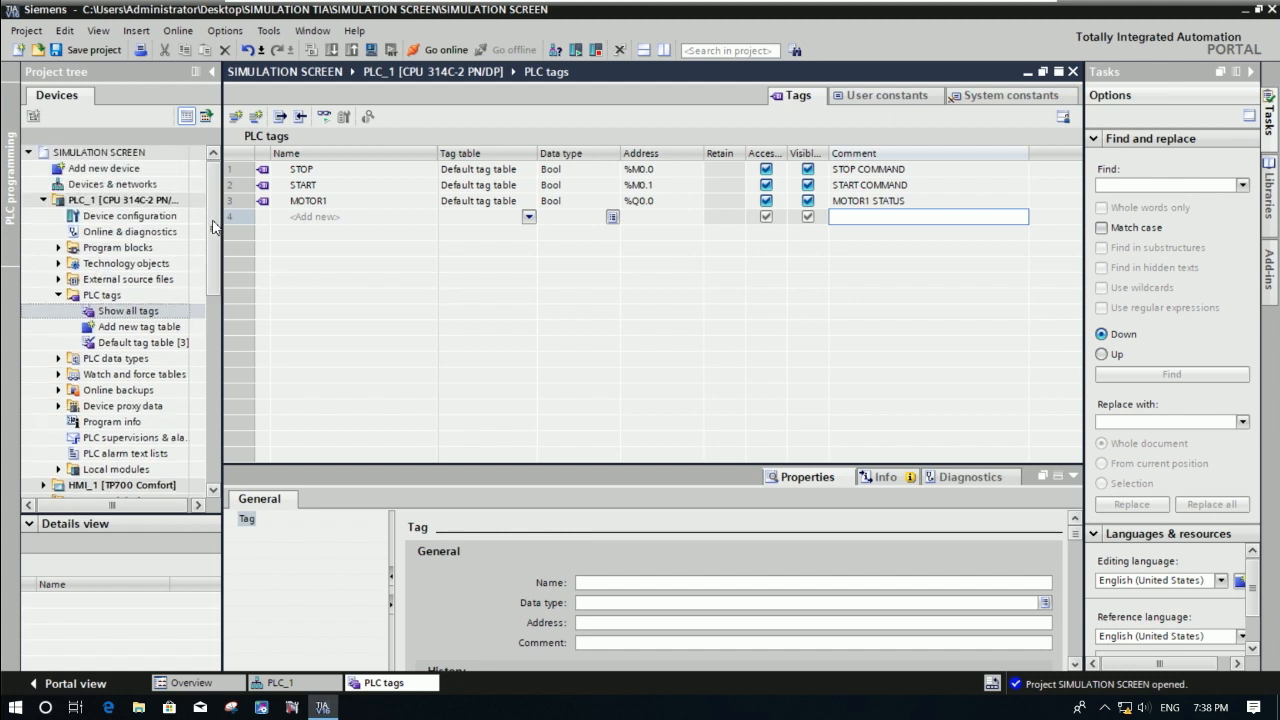
left_click(57, 249)
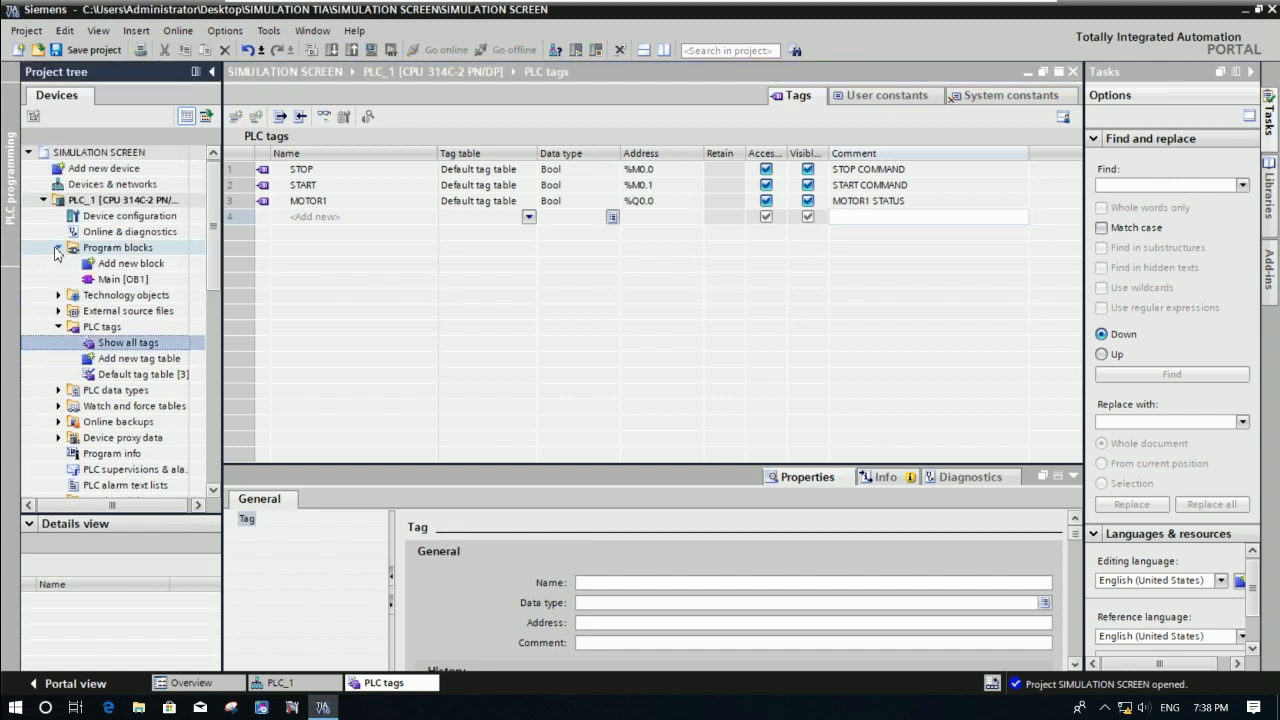
left_click(131, 279)
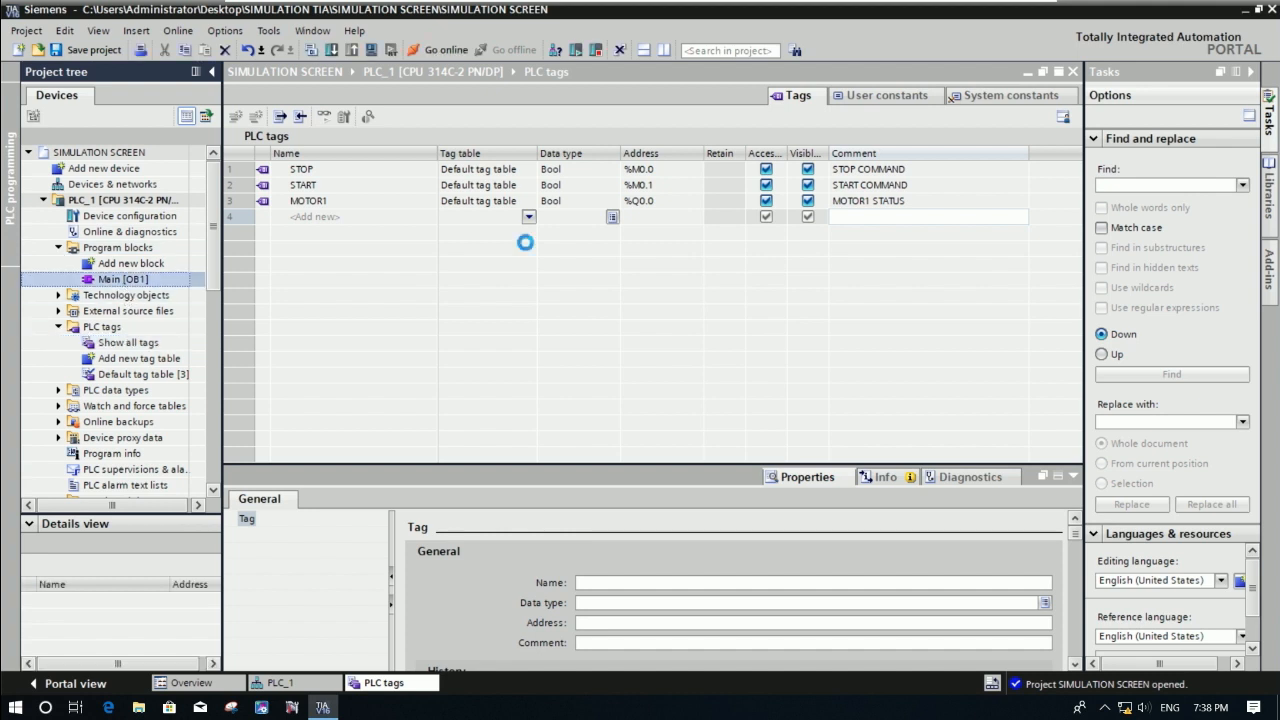
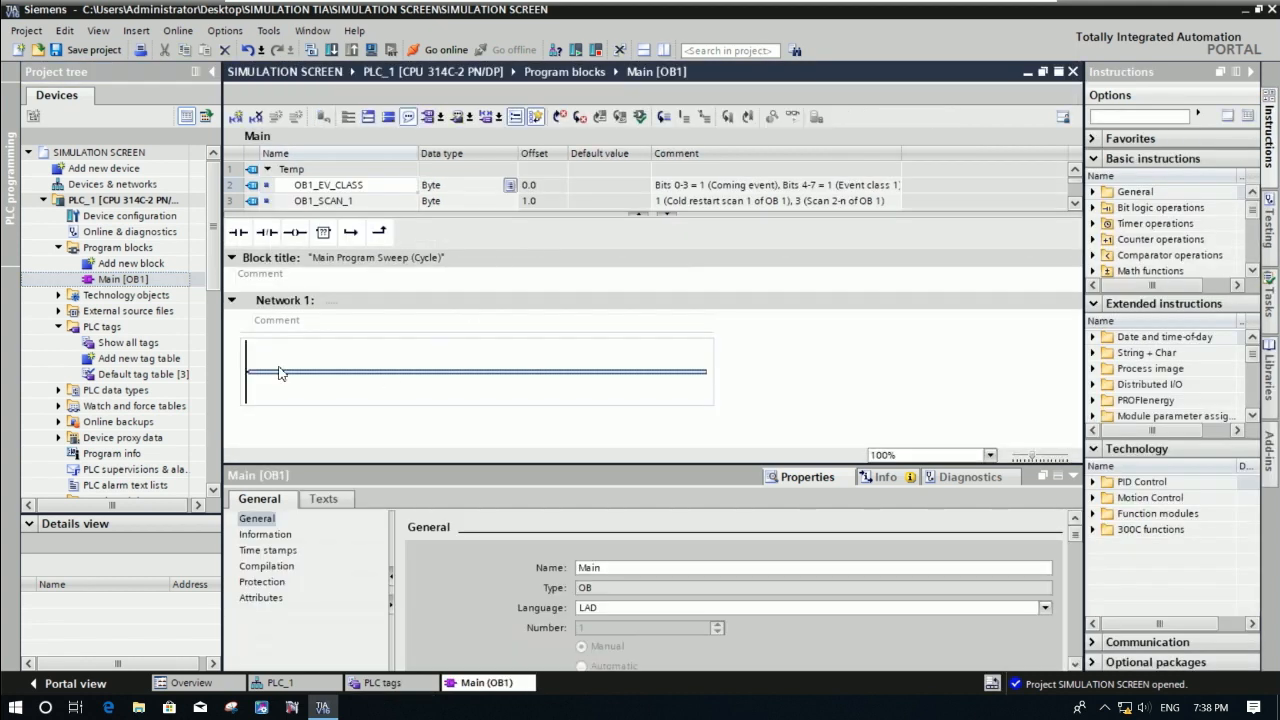
Insert a normally closed contact, a normally open contact and an output coil in series in Network 1.
left_click(248, 352)
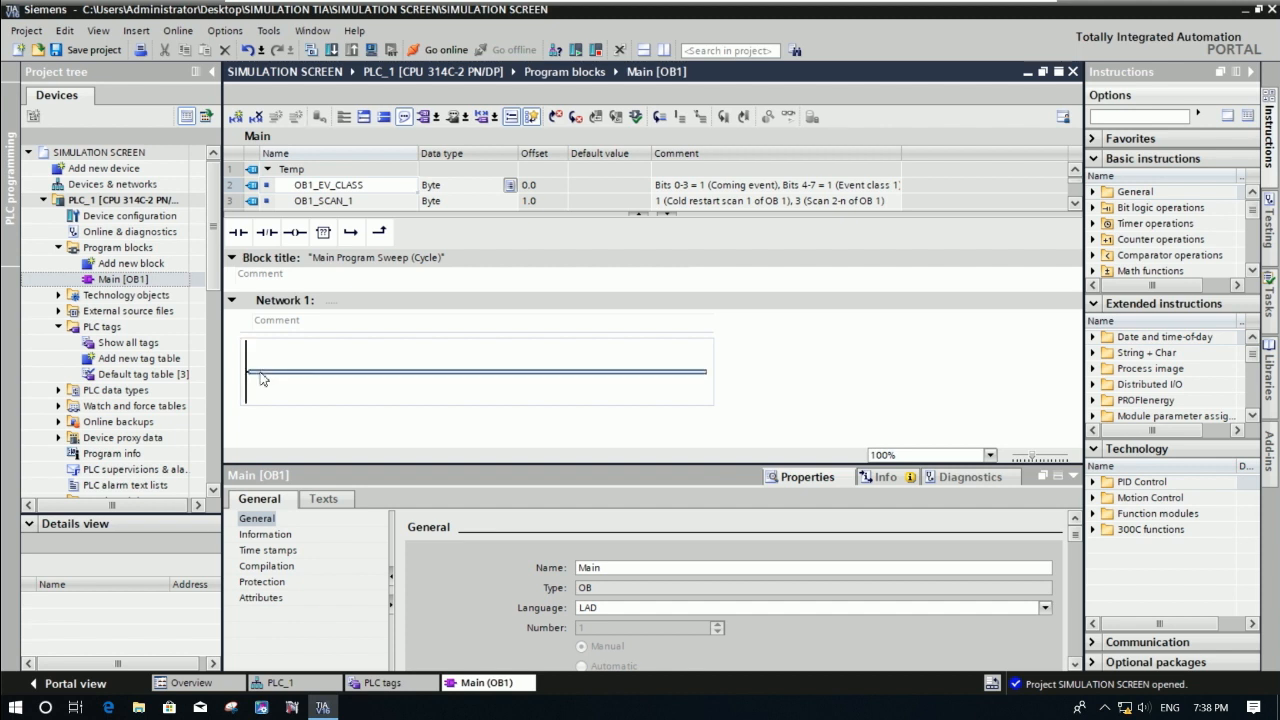
left_click(265, 233)
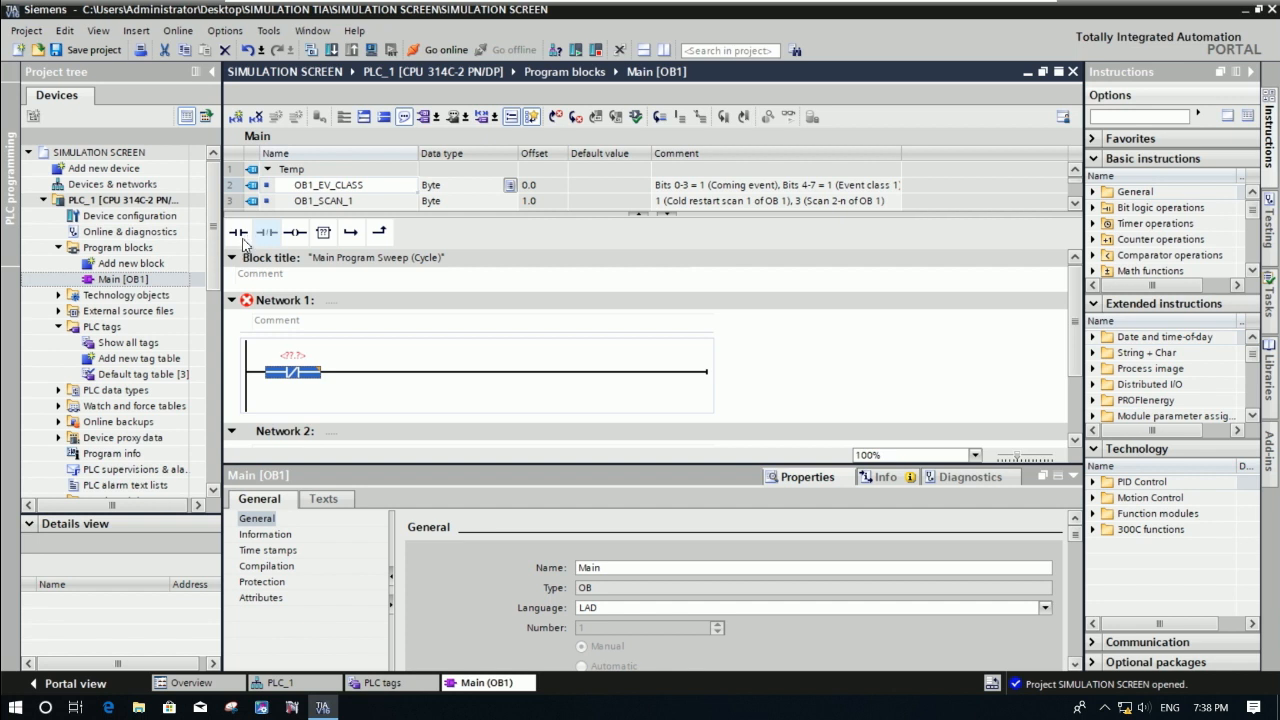
left_click(240, 234)
left_click(294, 232)
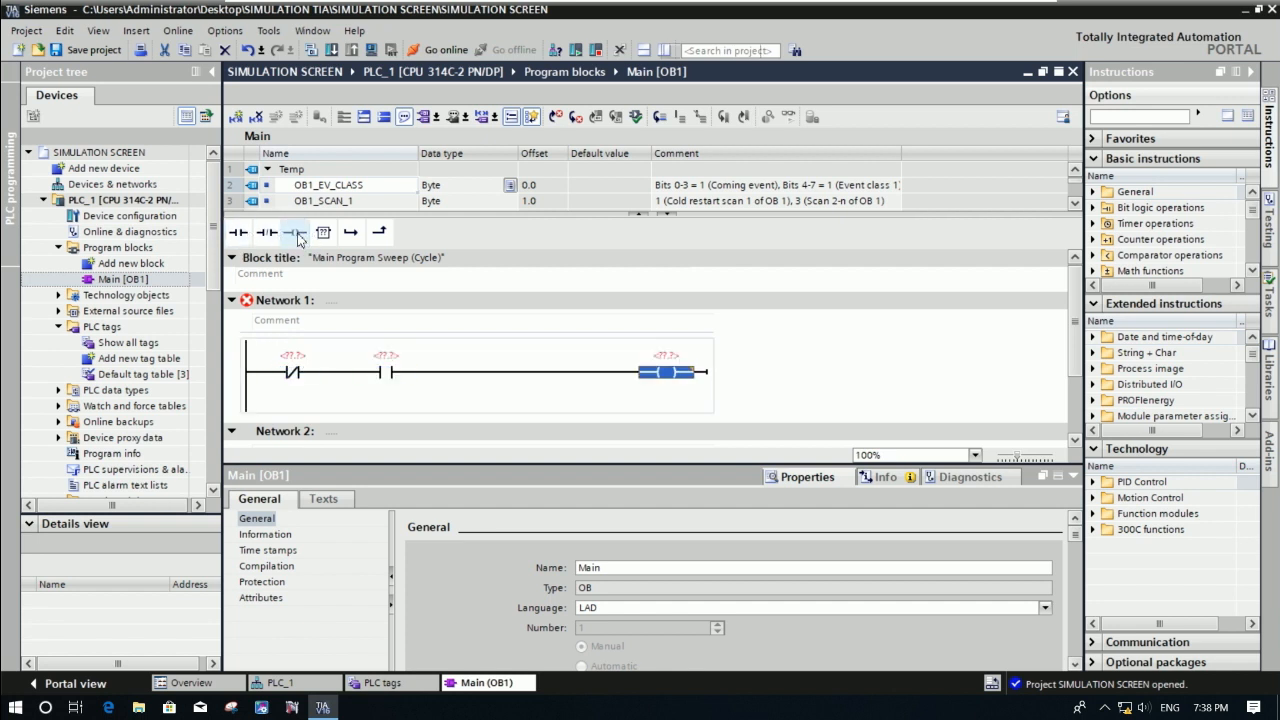
Add a parallel branch with a normally open contact around the existing normally open contact in Network 1.
left_click(340, 372)
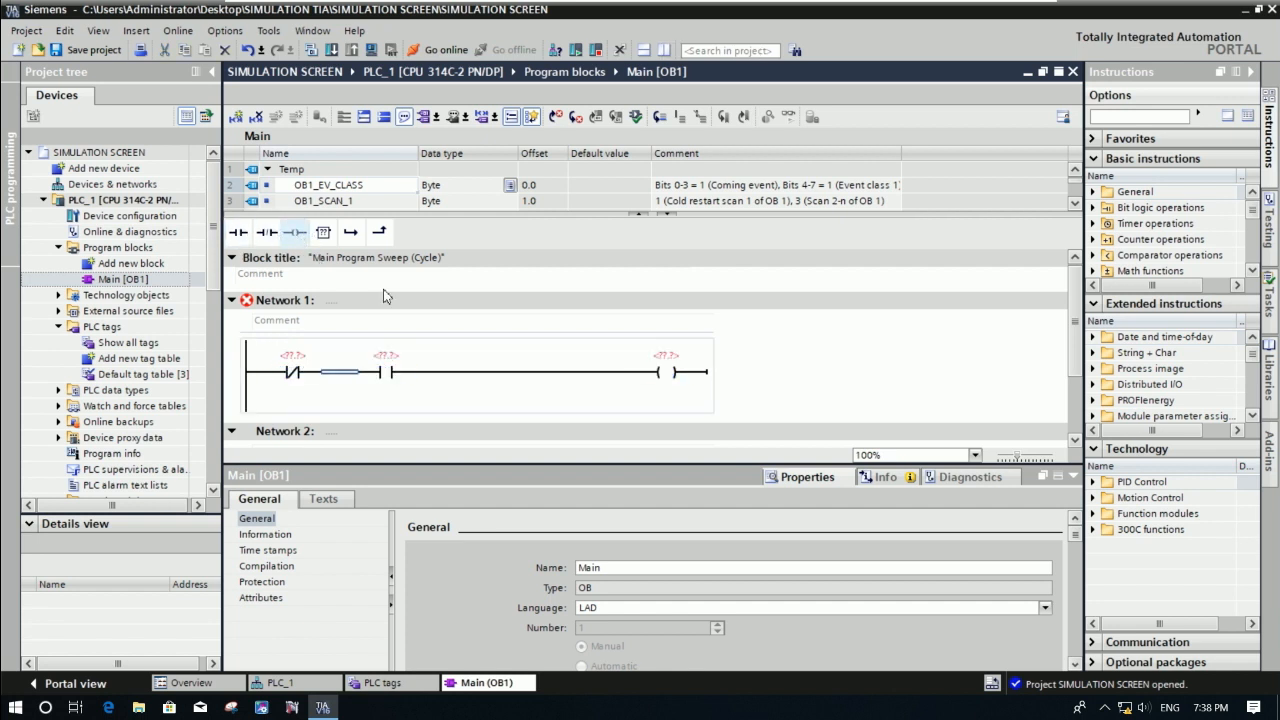
left_click(352, 236)
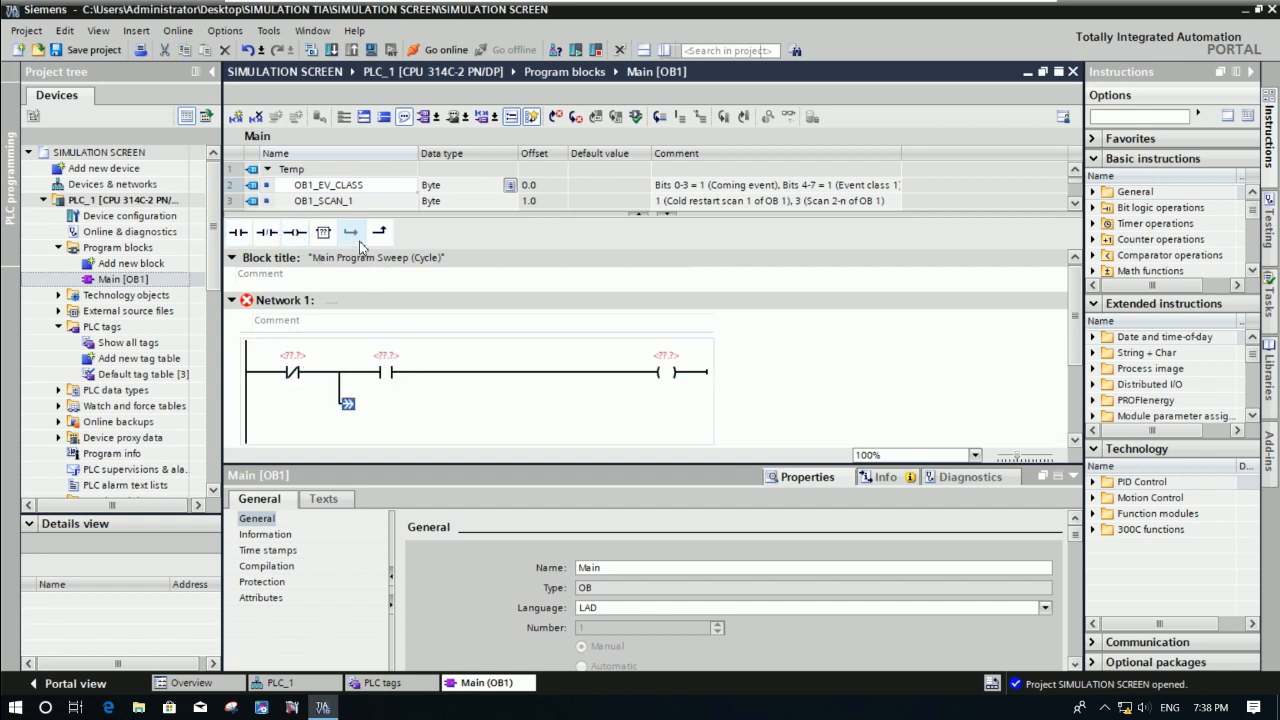
left_click(240, 232)
left_click_drag(420, 419, 525, 373)
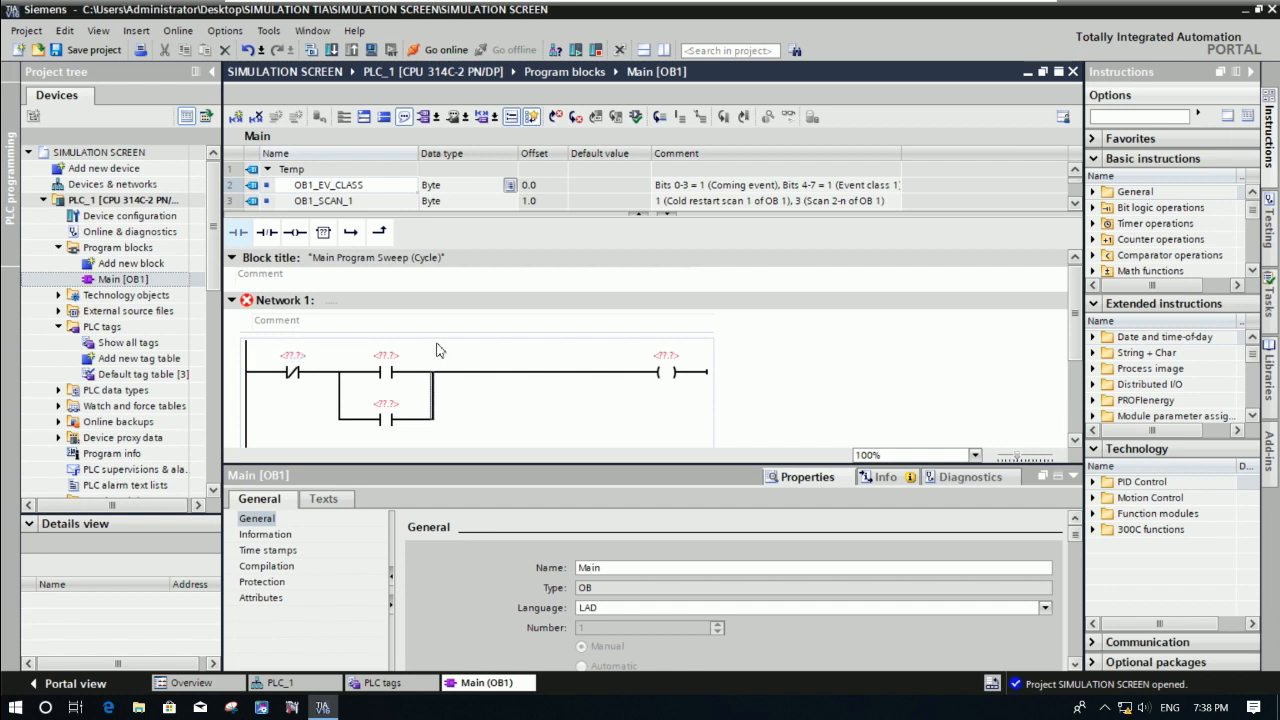
Assign the STOP tag to the normally closed contact and the START tag to the upper normally open contact.
left_click(316, 353)
type("ST")
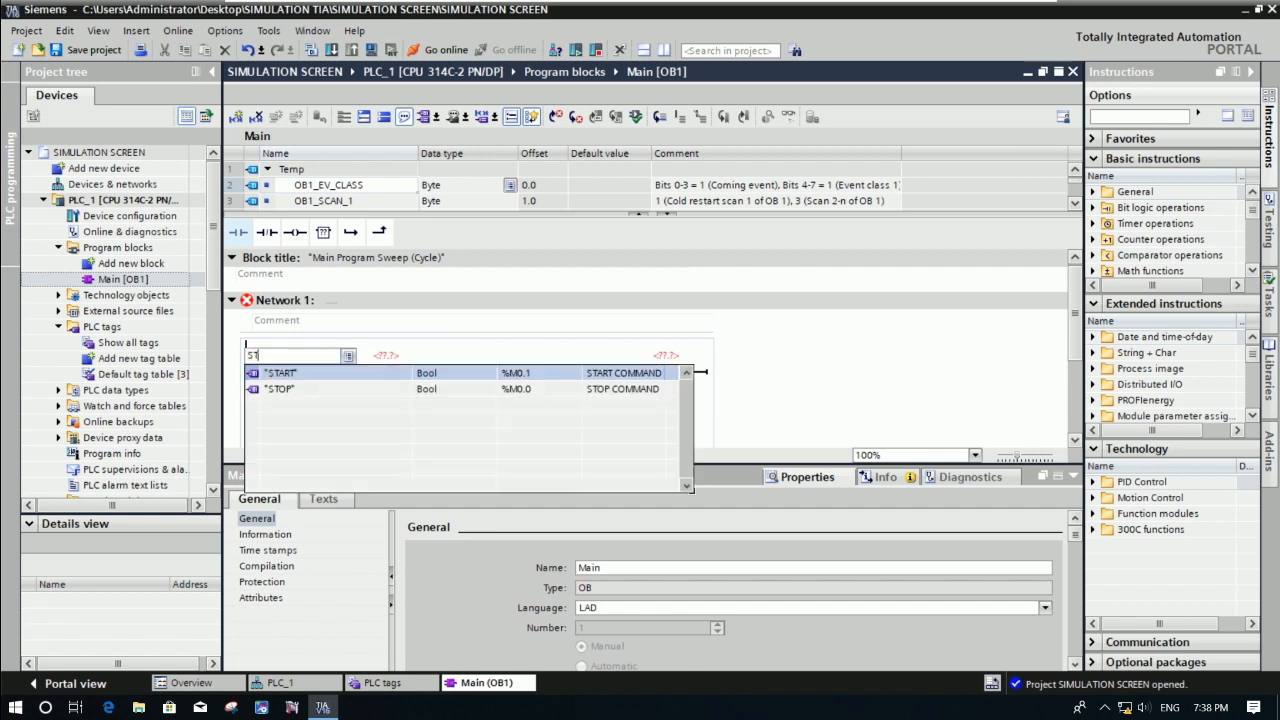
left_click(313, 390)
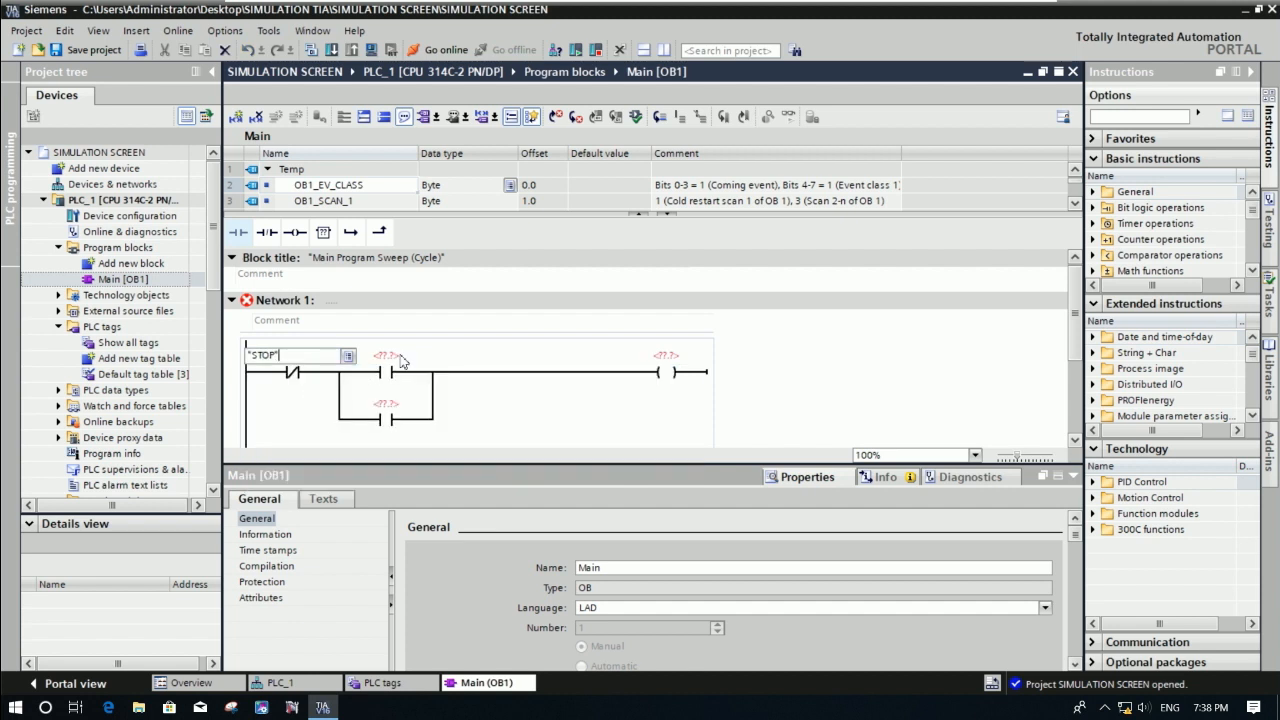
left_click(398, 357)
type("ST")
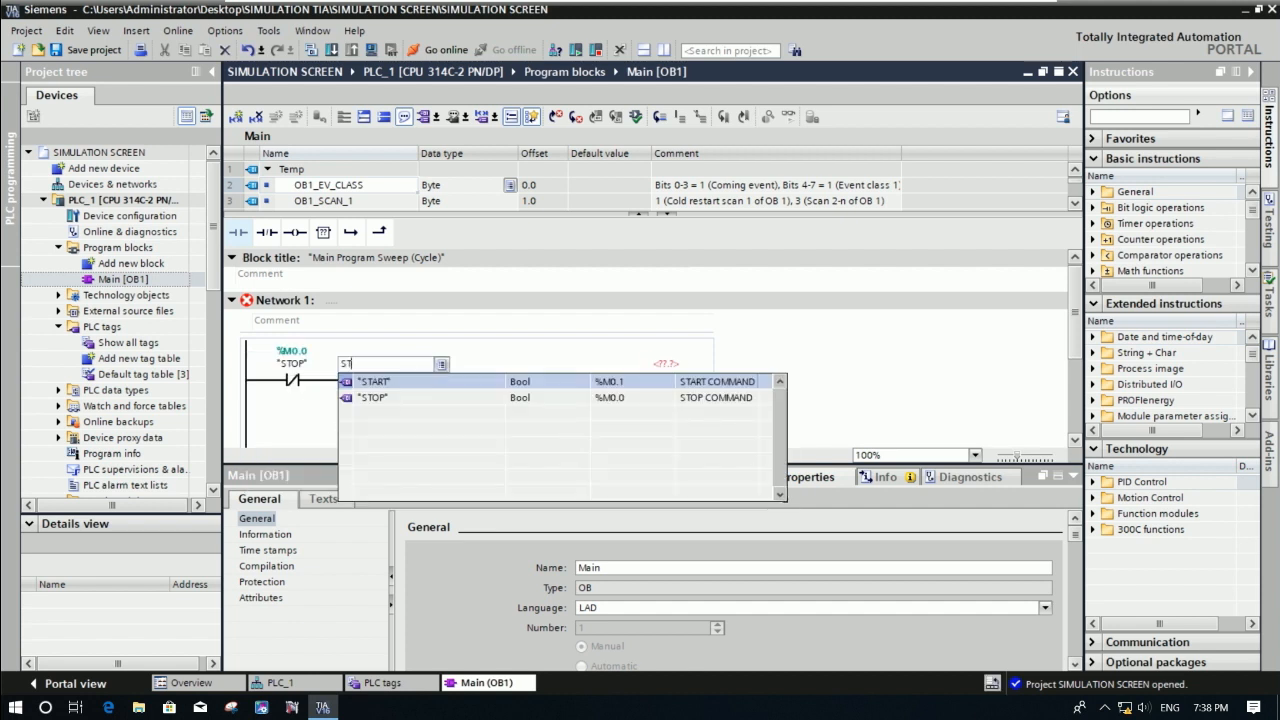
type("ART")
left_click(445, 381)
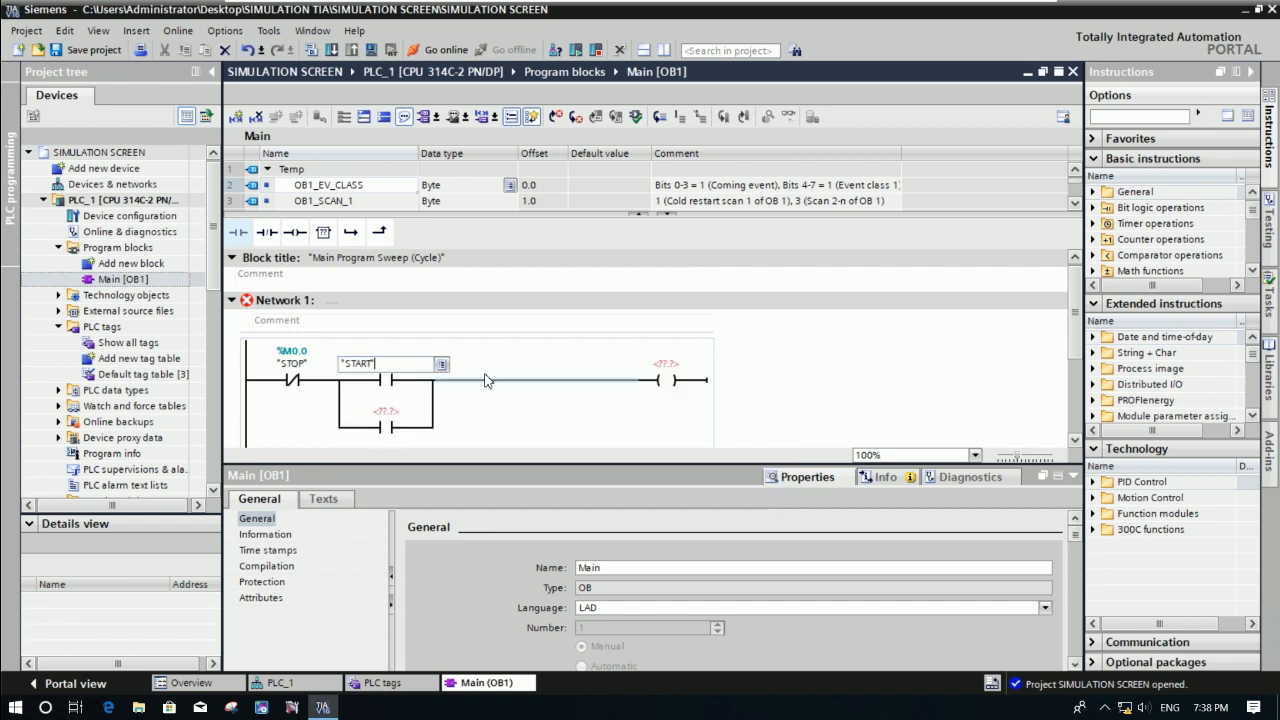
Assign the MOTOR1 tag to the output coil and to the contact in the parallel branch.
left_click(677, 370)
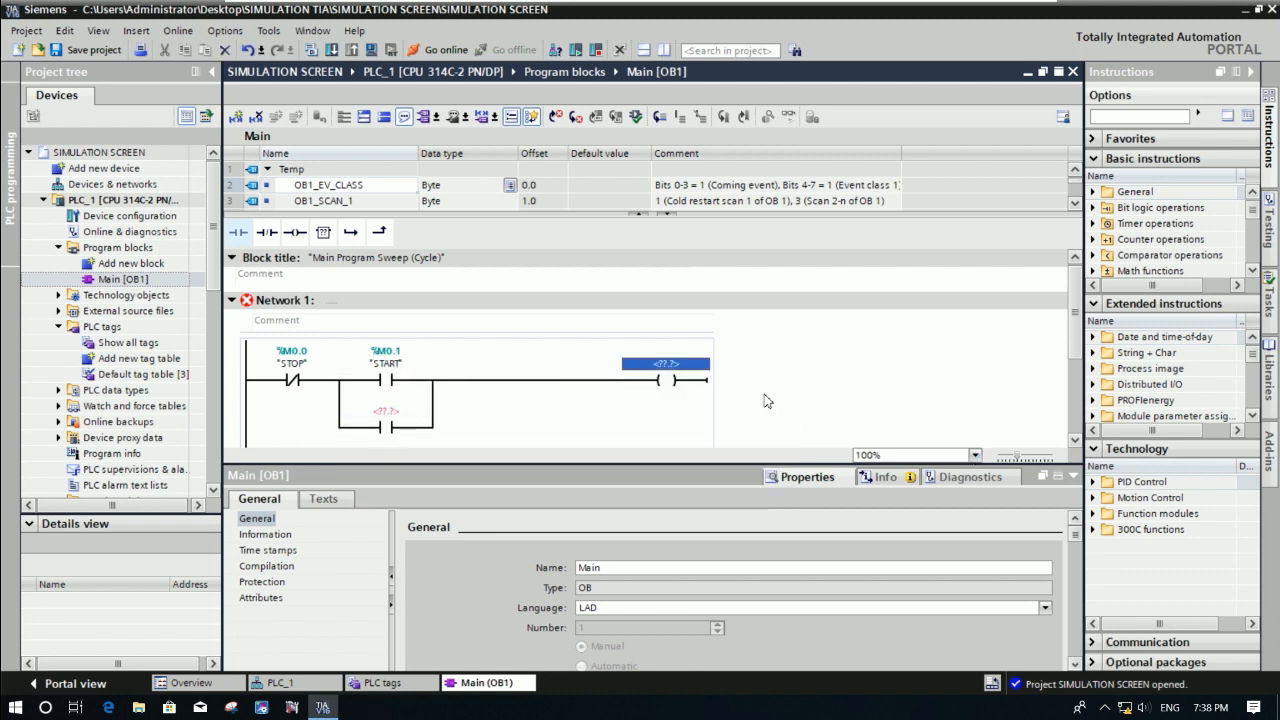
left_click(675, 365)
type("MOTO")
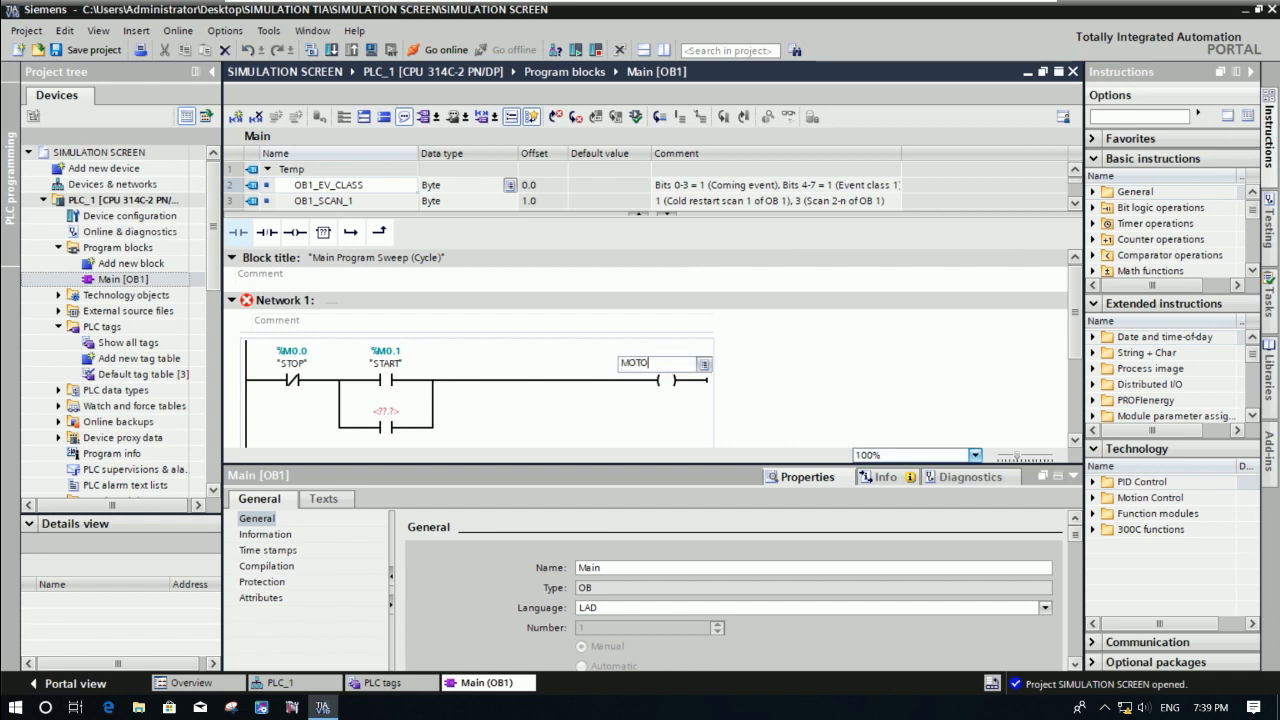
left_click(674, 381)
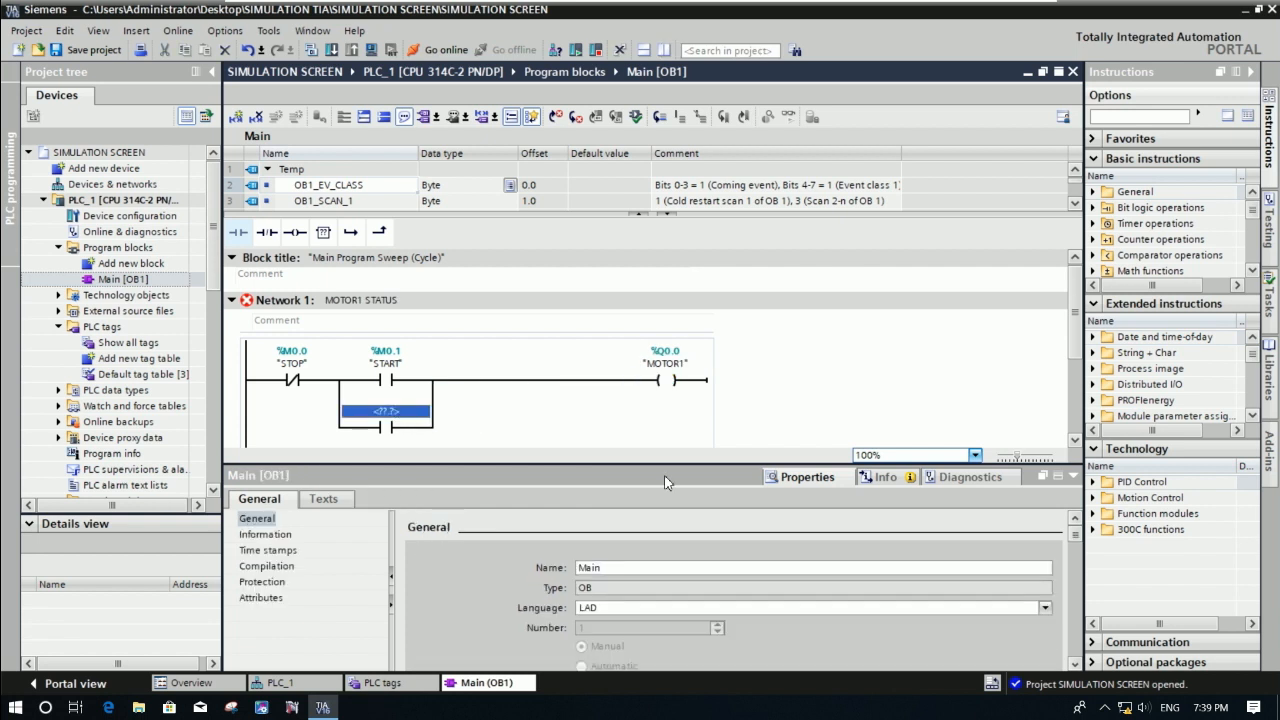
type("MOTOR")
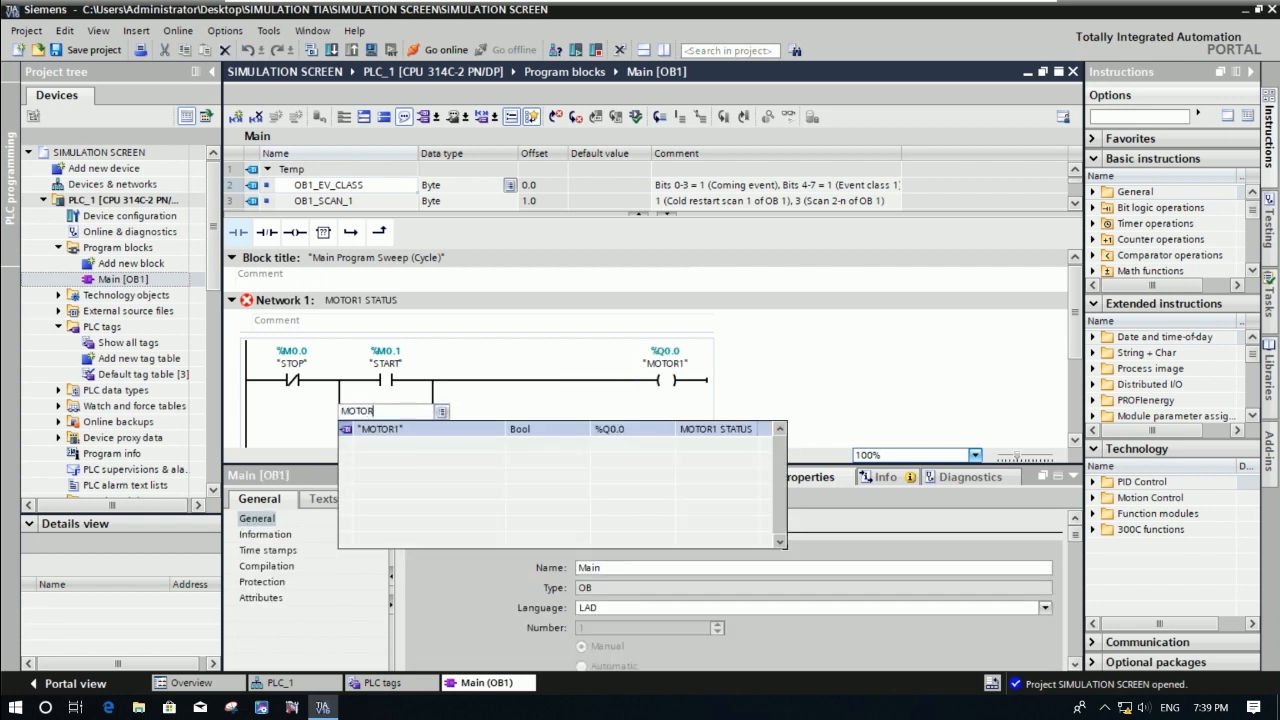
left_click(443, 429)
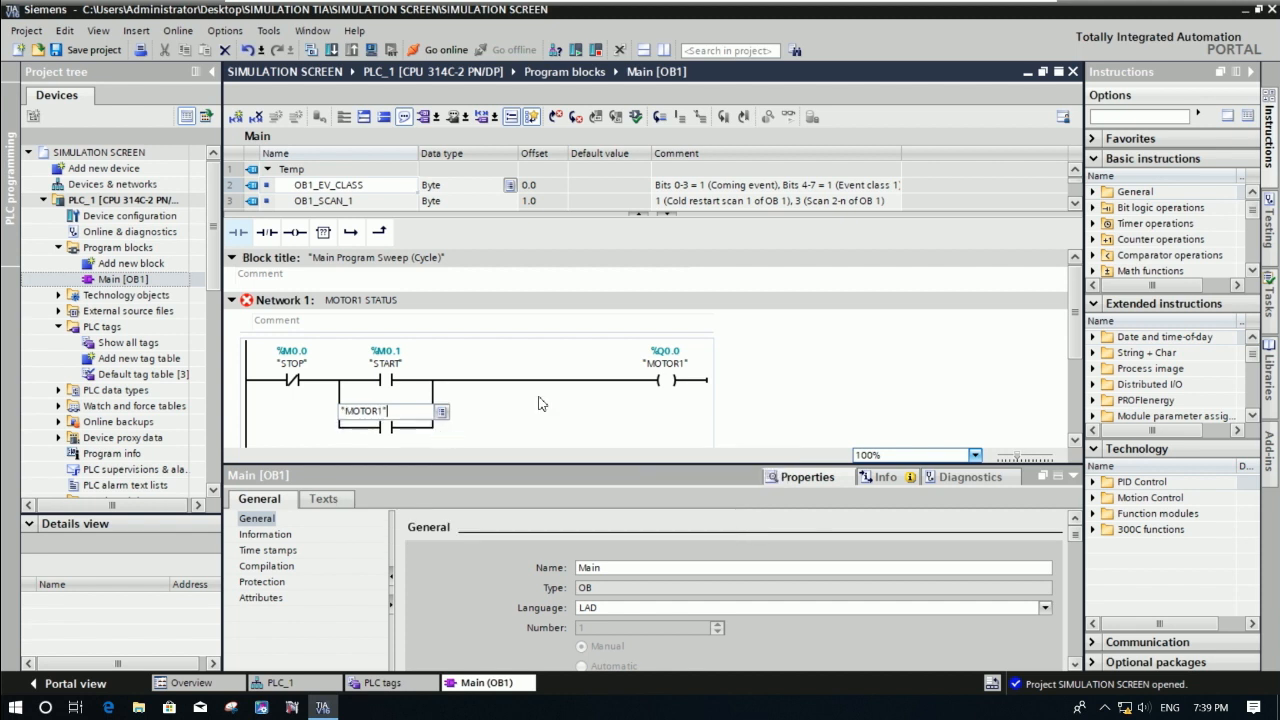
left_click(766, 380)
Save the project with the completed Network 1 logic.
left_click(1076, 441)
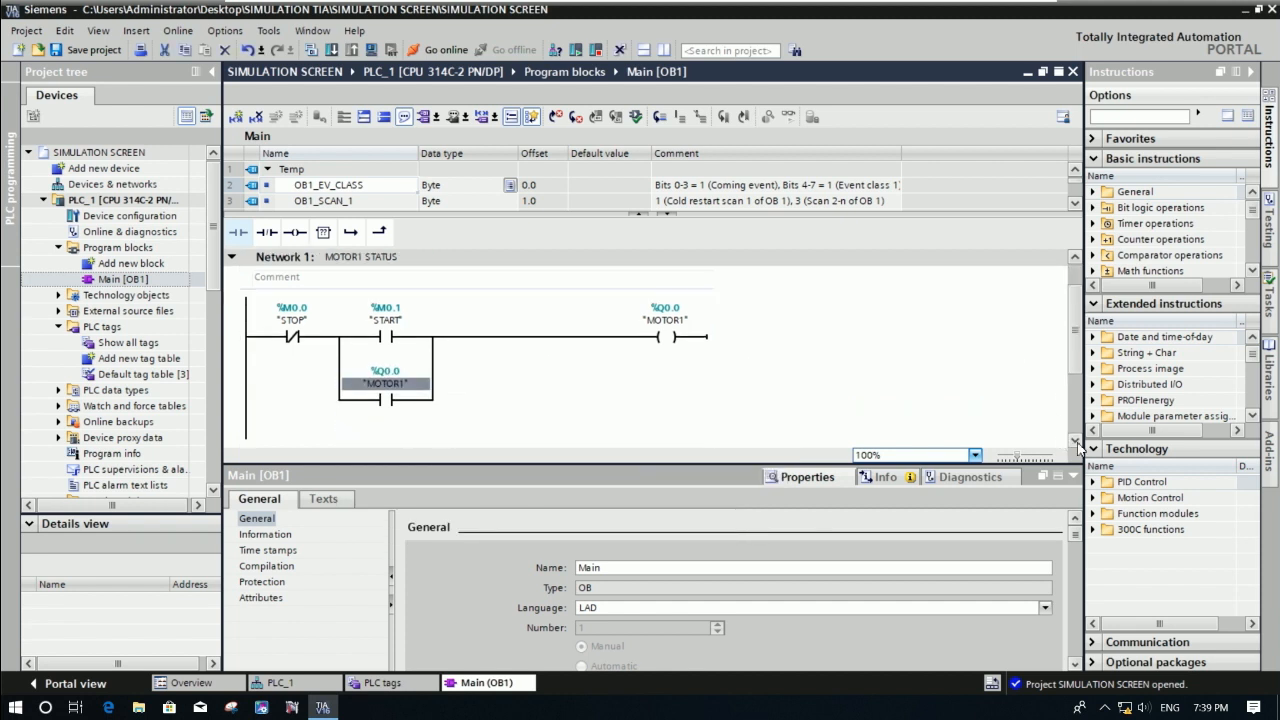
left_click(61, 56)
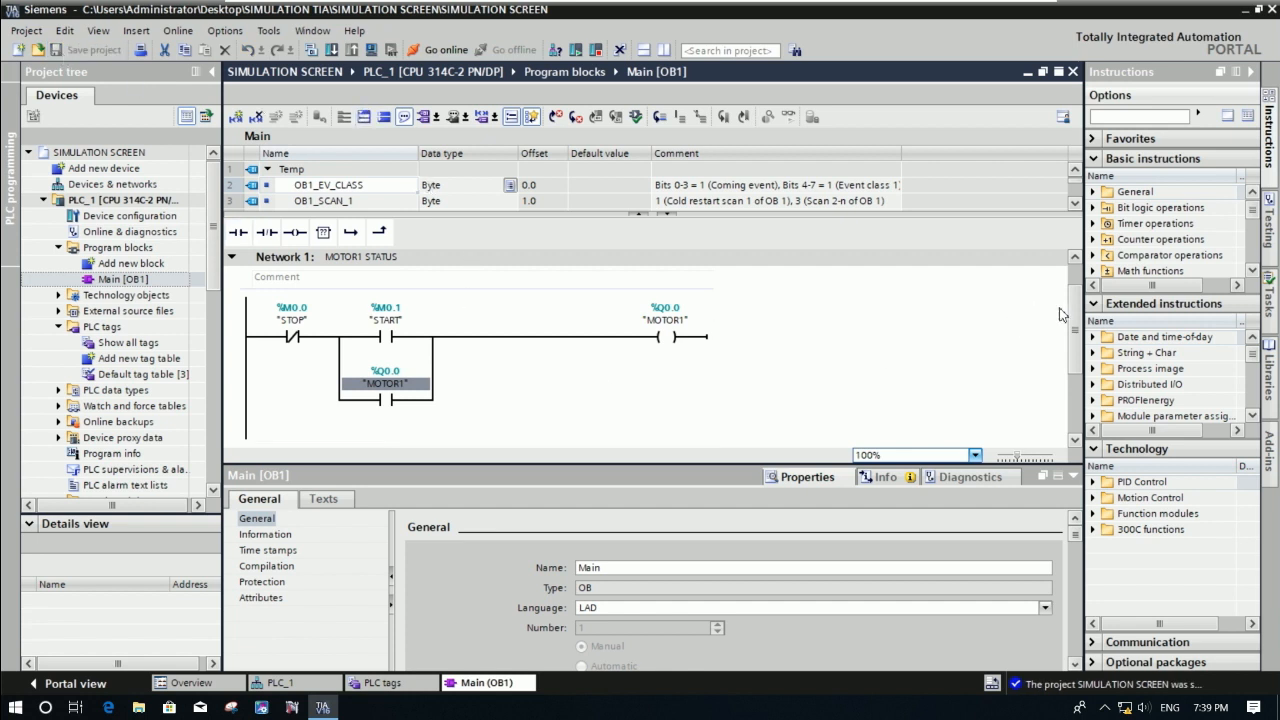
scroll(1062, 314, "down", 2)
scroll(1078, 331, "up", 2)
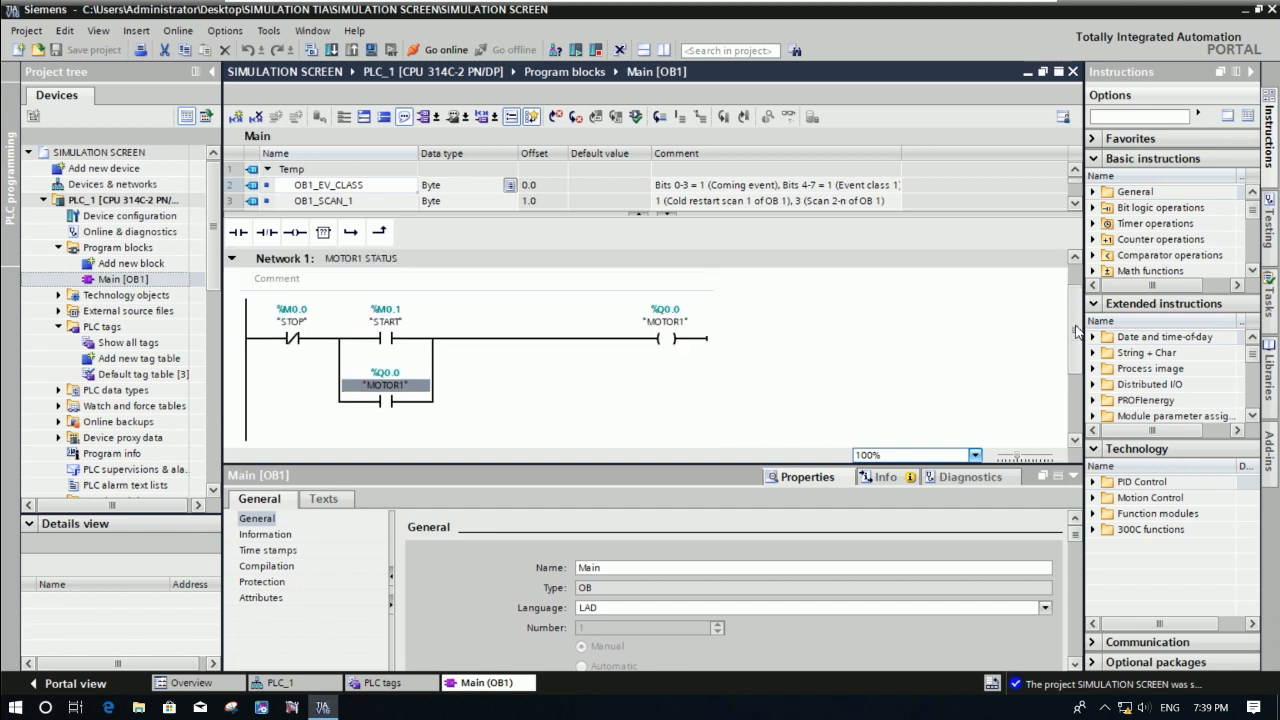
scroll(1078, 331, "down", 2)
scroll(1078, 331, "up", 3)
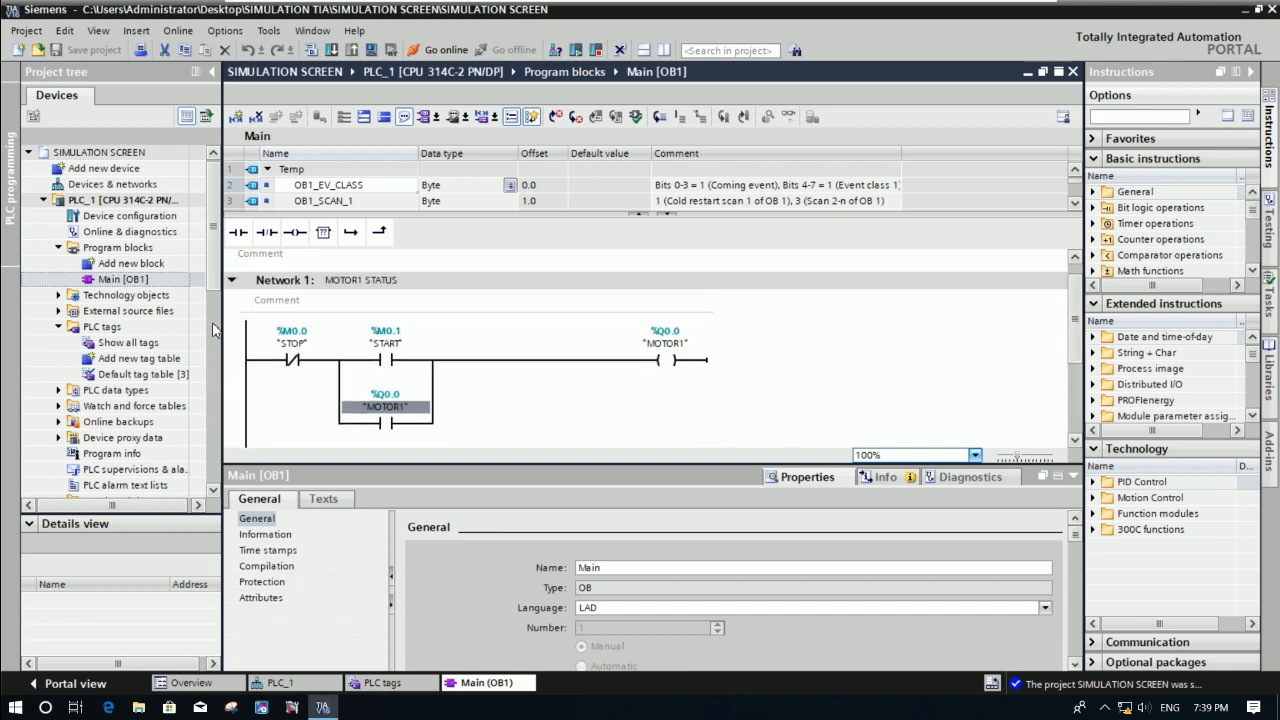
Open the Root screen of HMI_1 and look over its layout down to the screen navigation buttons.
scroll(218, 350, "down", 5)
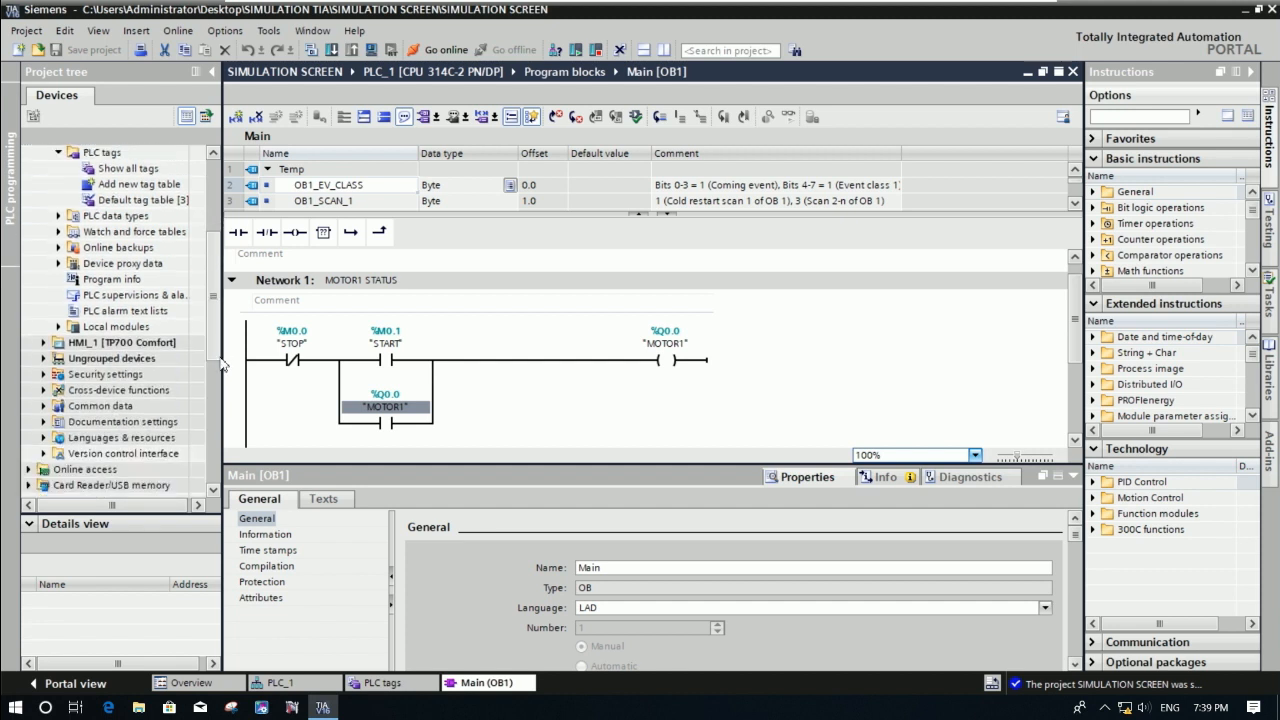
scroll(225, 340, "up", 4)
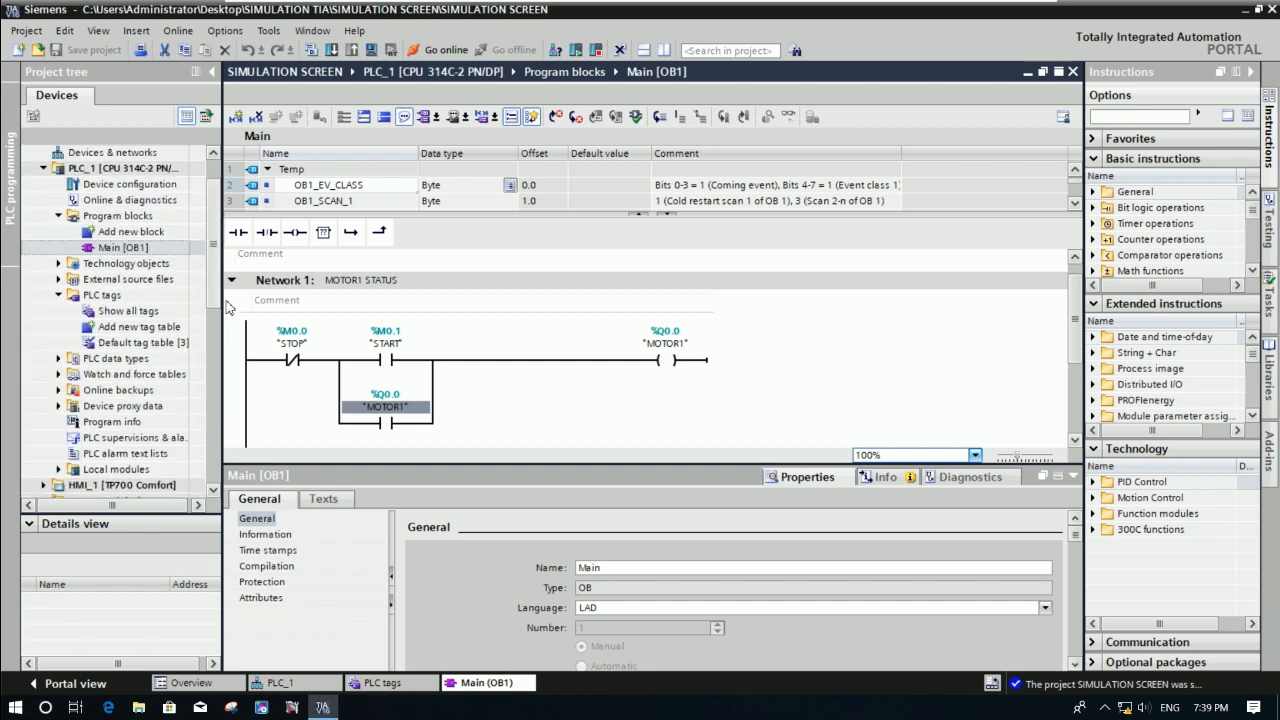
scroll(228, 320, "down", 4)
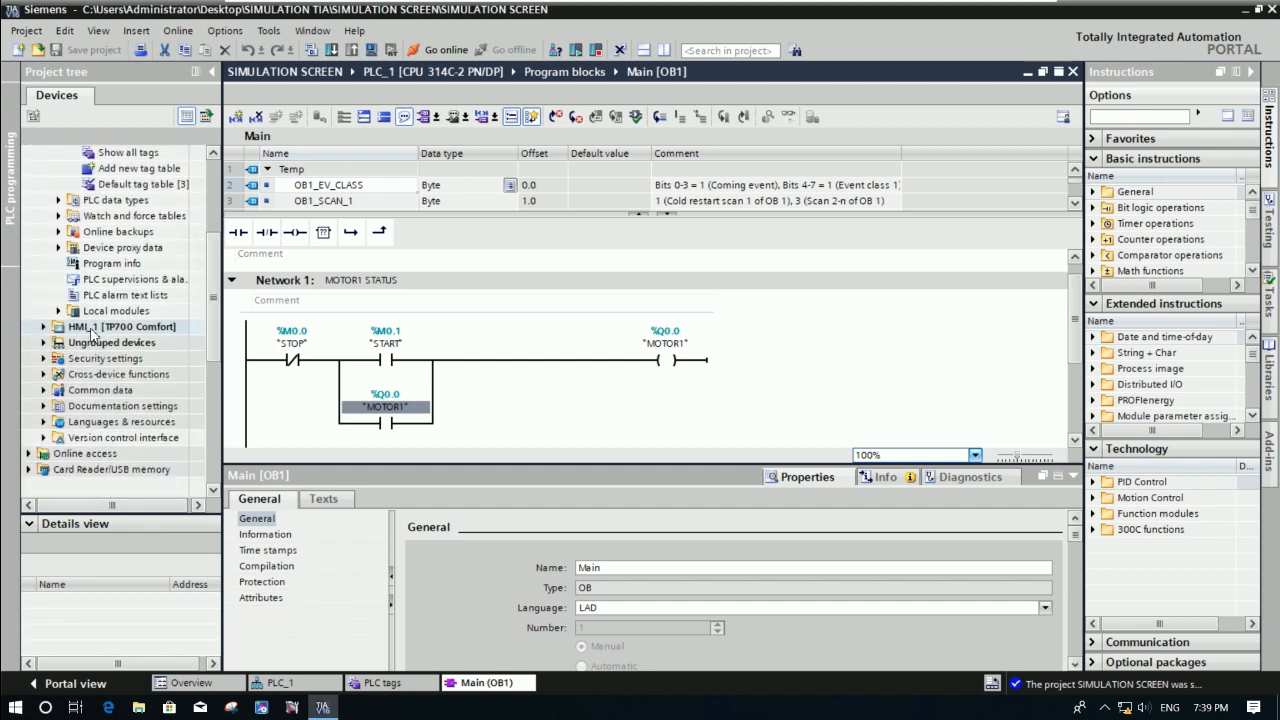
left_click(43, 327)
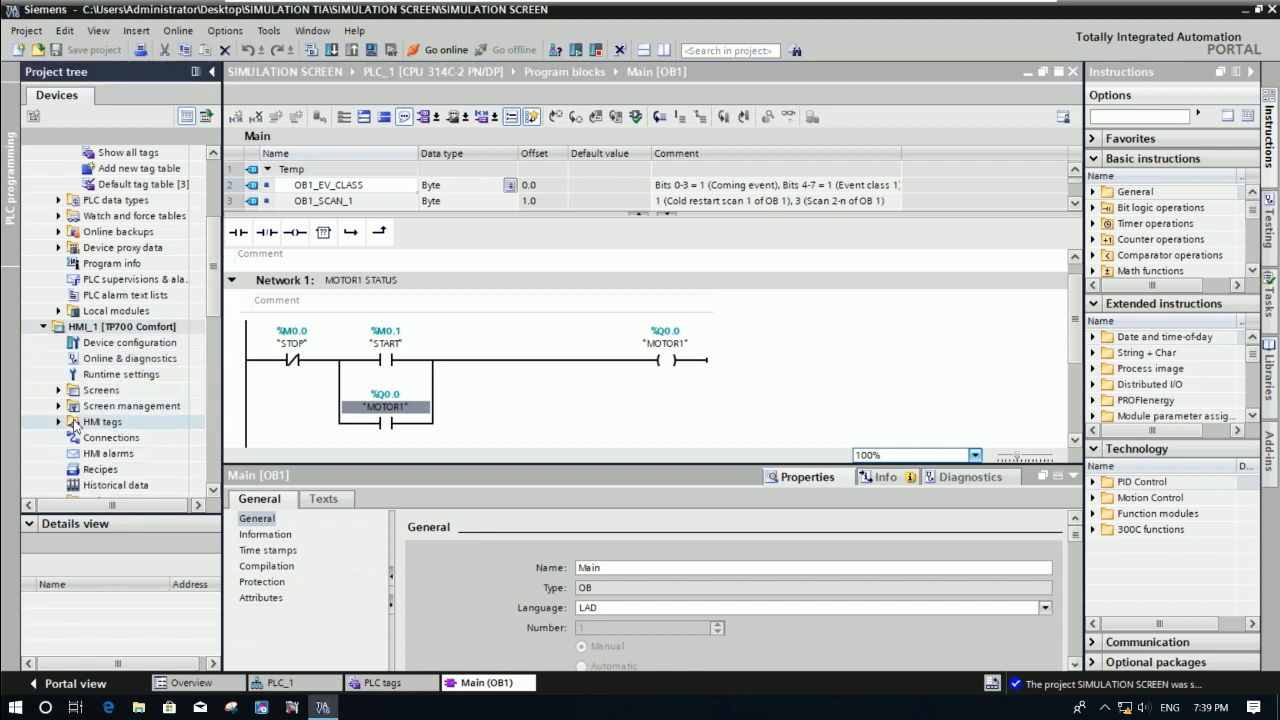
left_click(58, 390)
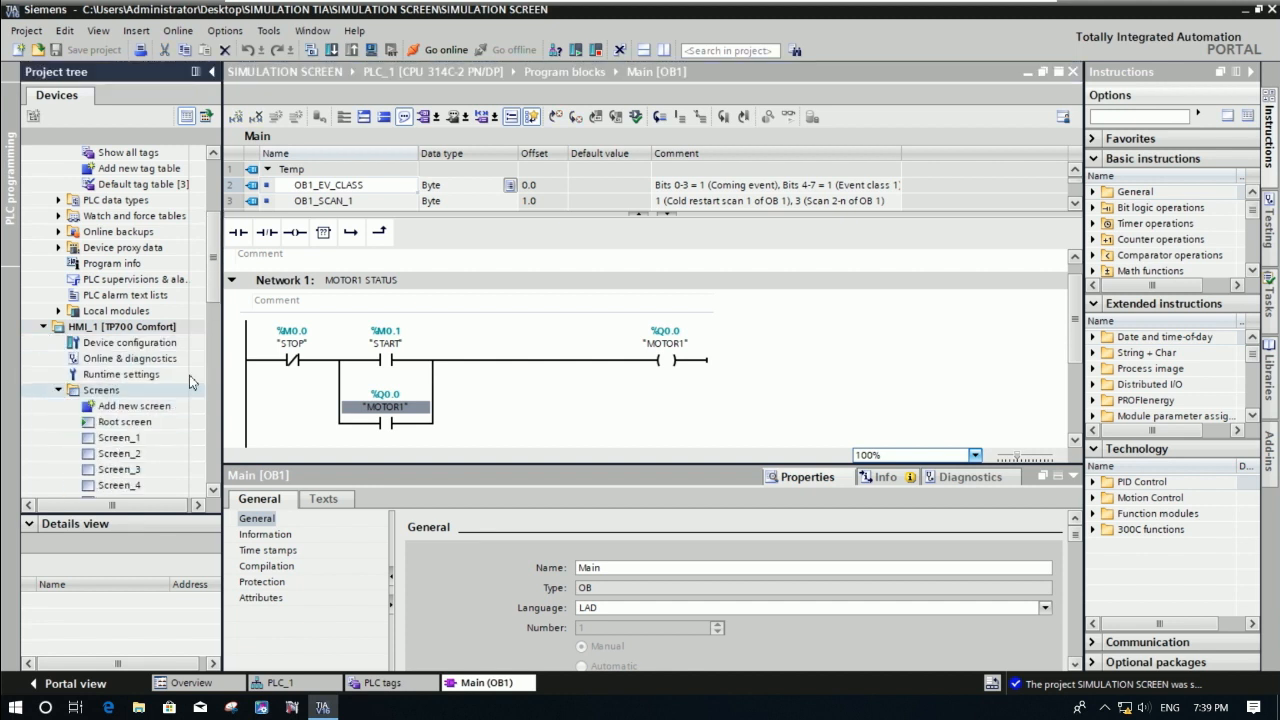
scroll(172, 330, "down", 3)
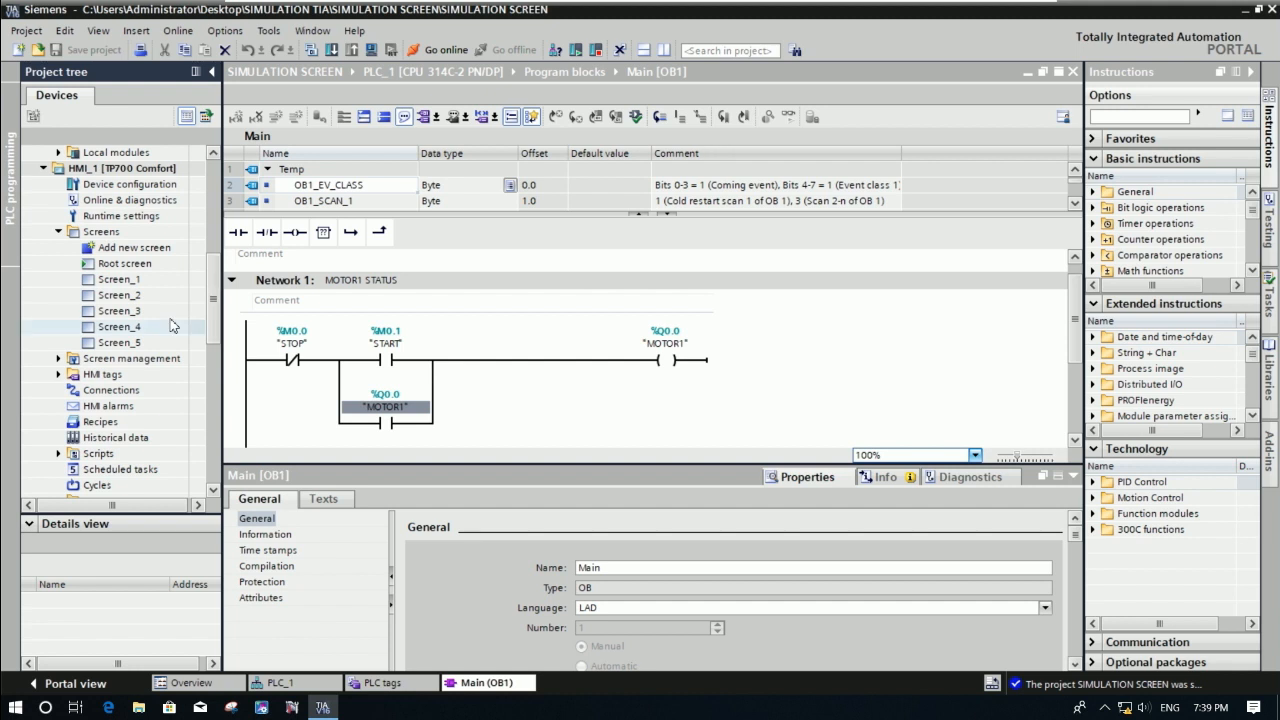
left_click(124, 266)
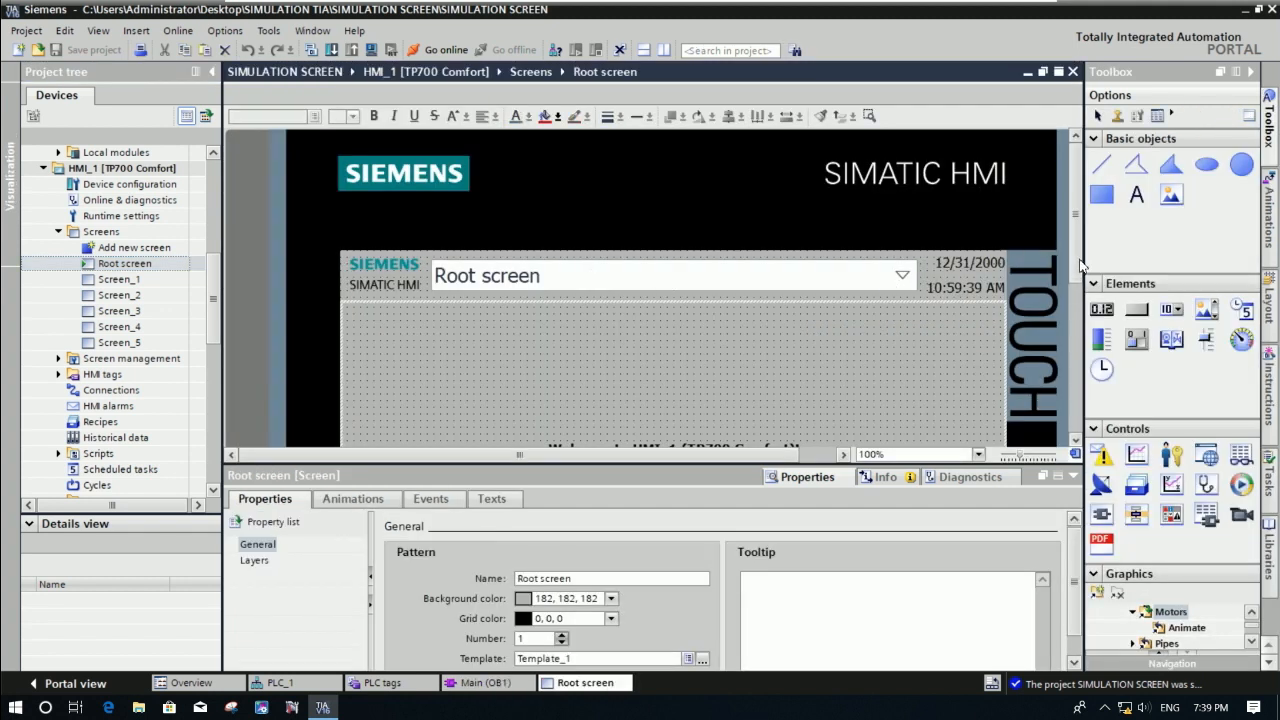
left_click_drag(1077, 265, 1078, 353)
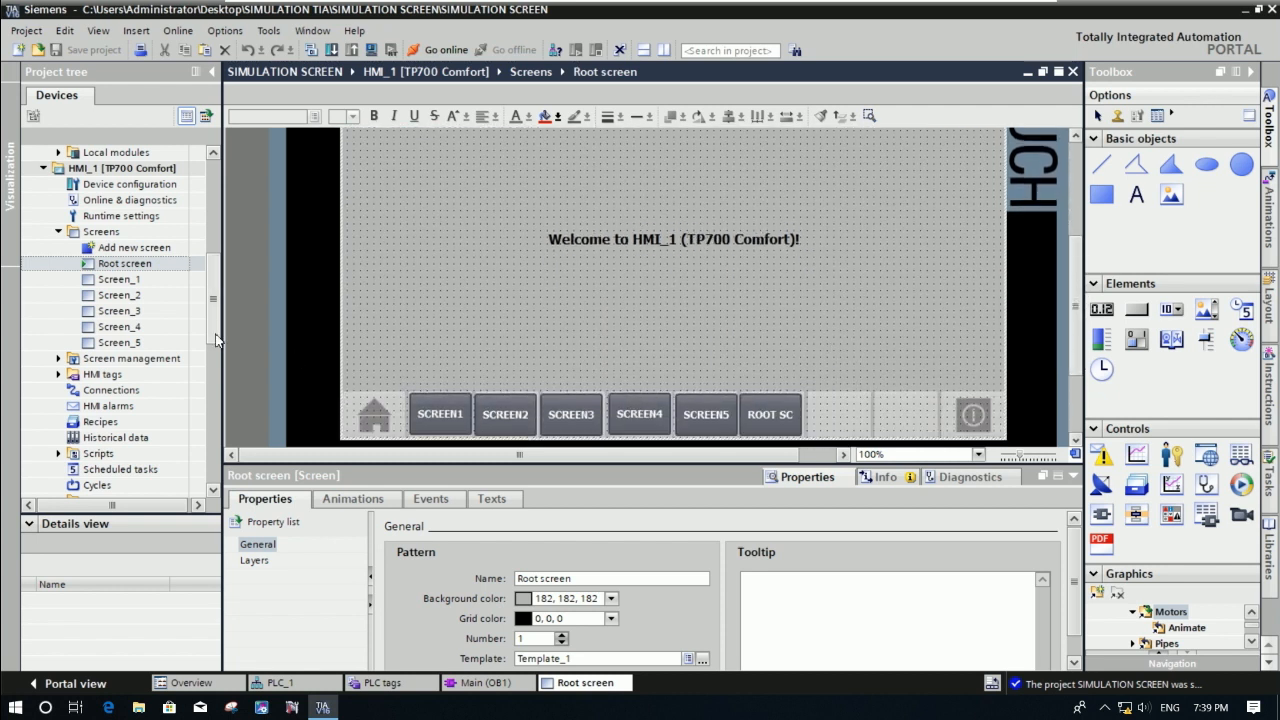
Open the table showing all HMI tags of HMI_1.
left_click_drag(213, 328, 216, 347)
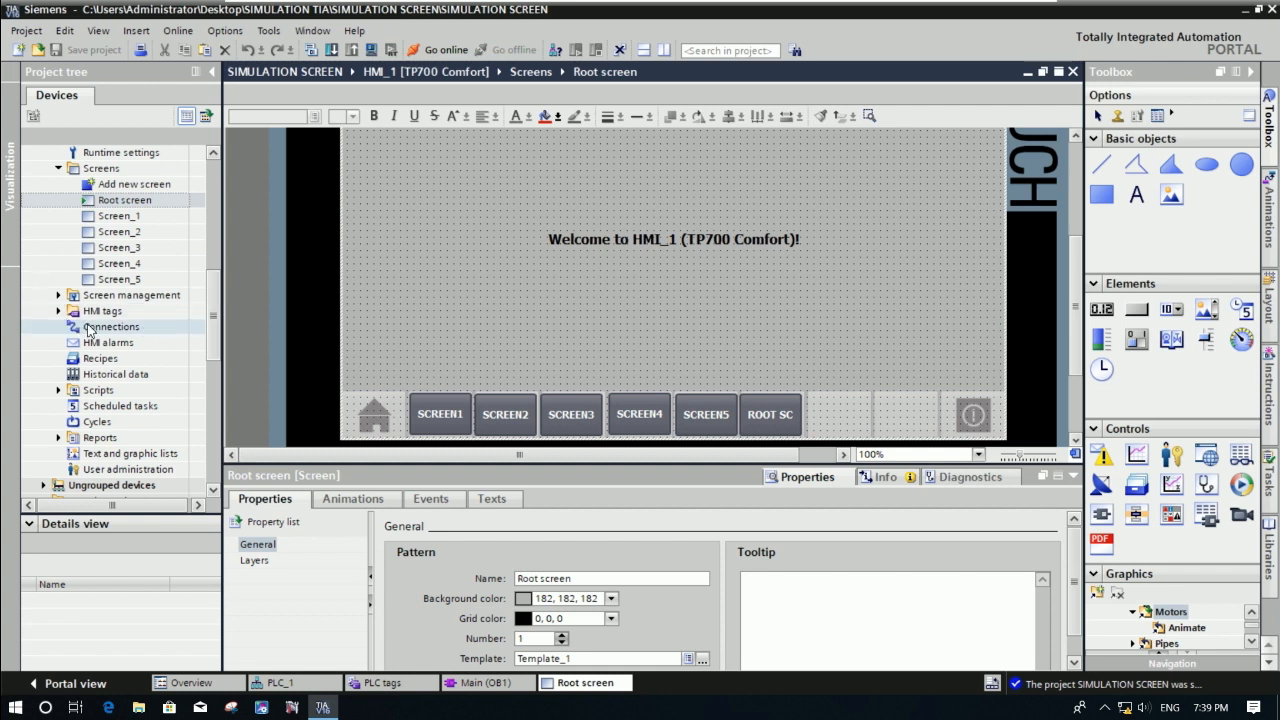
left_click(59, 311)
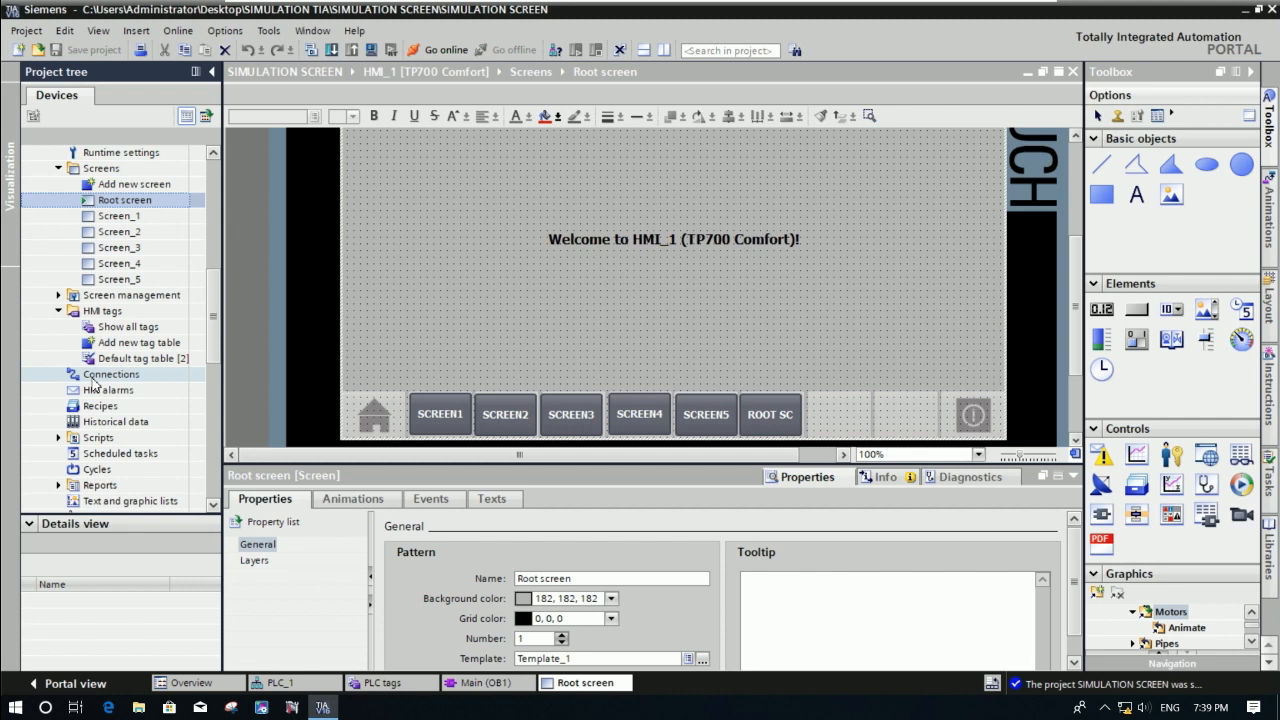
left_click(92, 328)
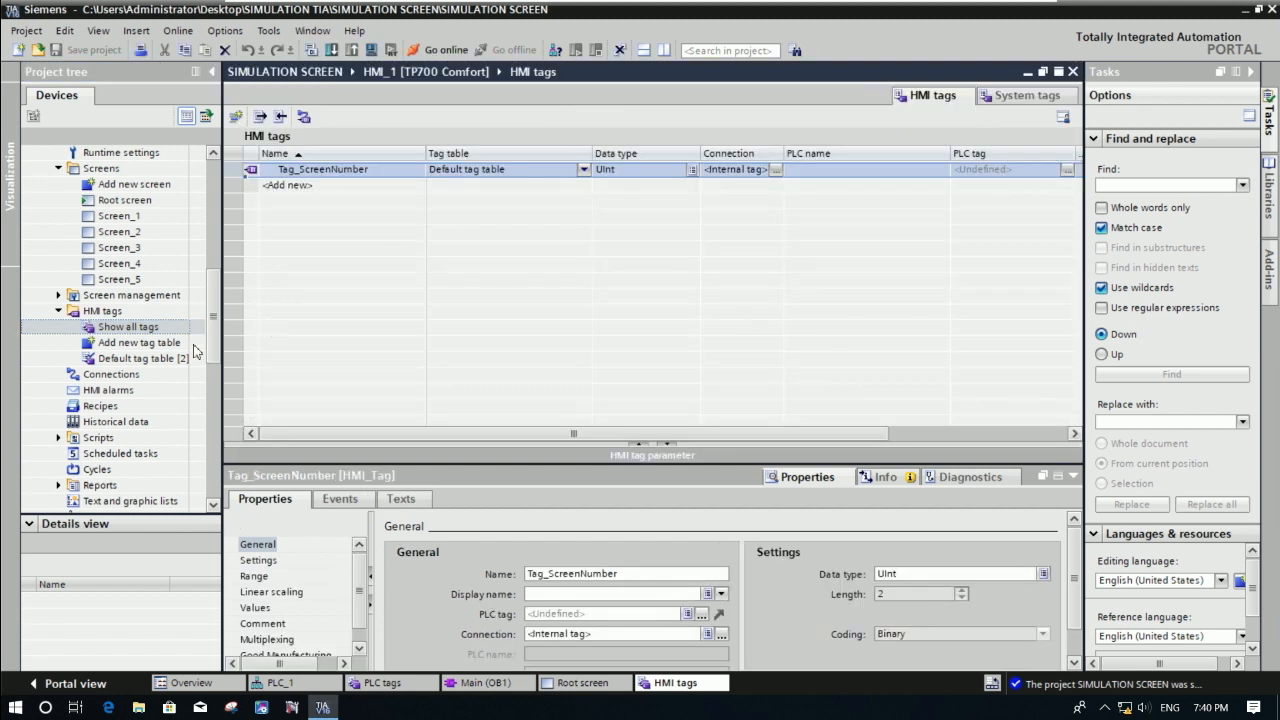
Open the connections of HMI_1 and add a new connection named STOP.
double_click(112, 375)
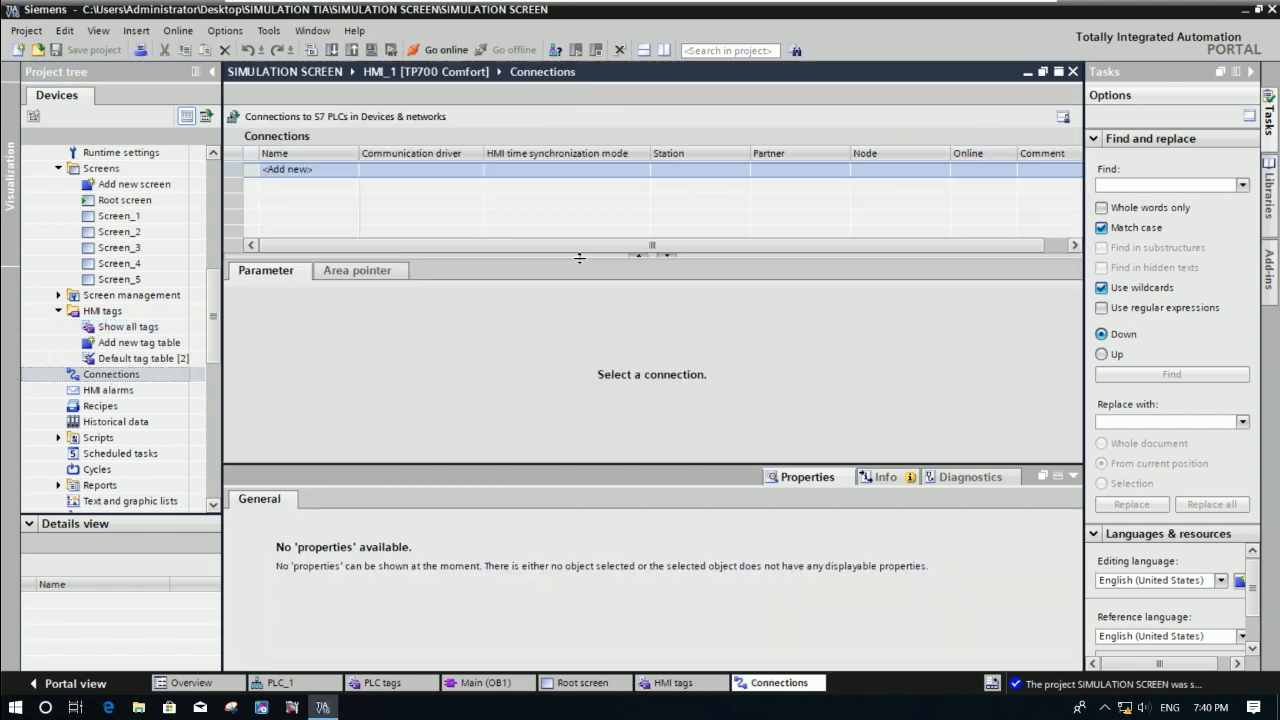
left_click(341, 172)
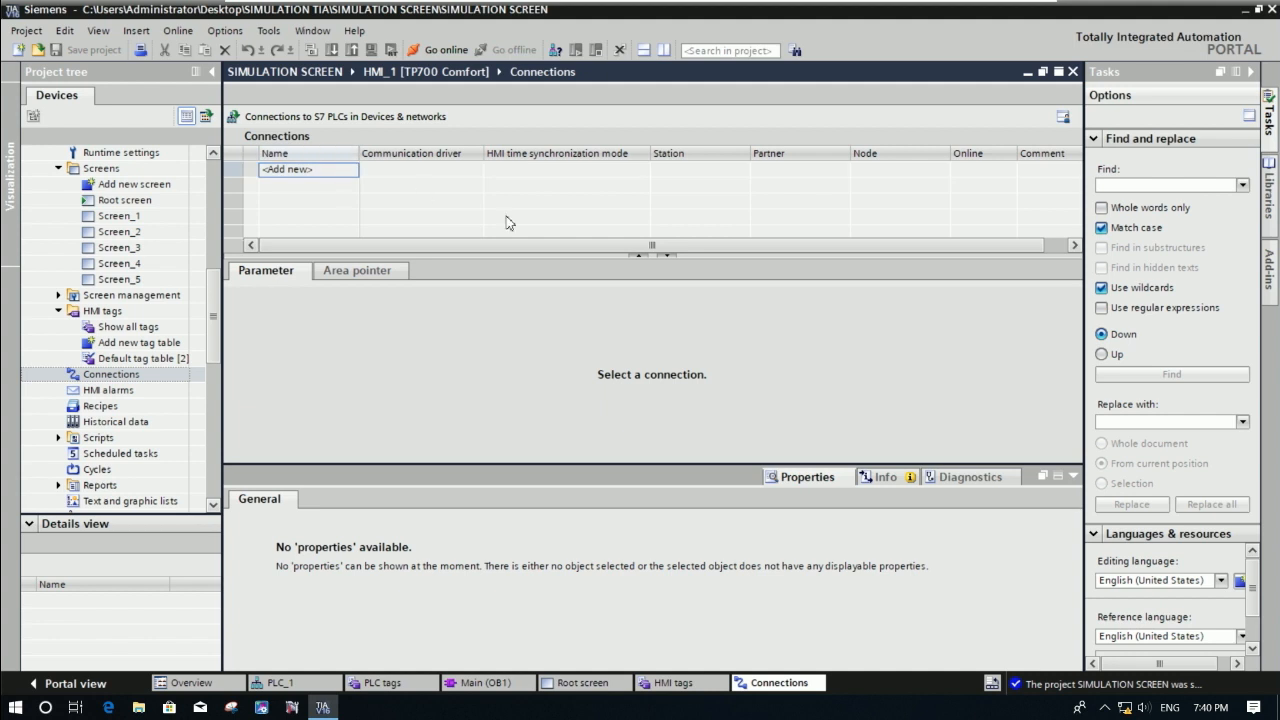
type("ST")
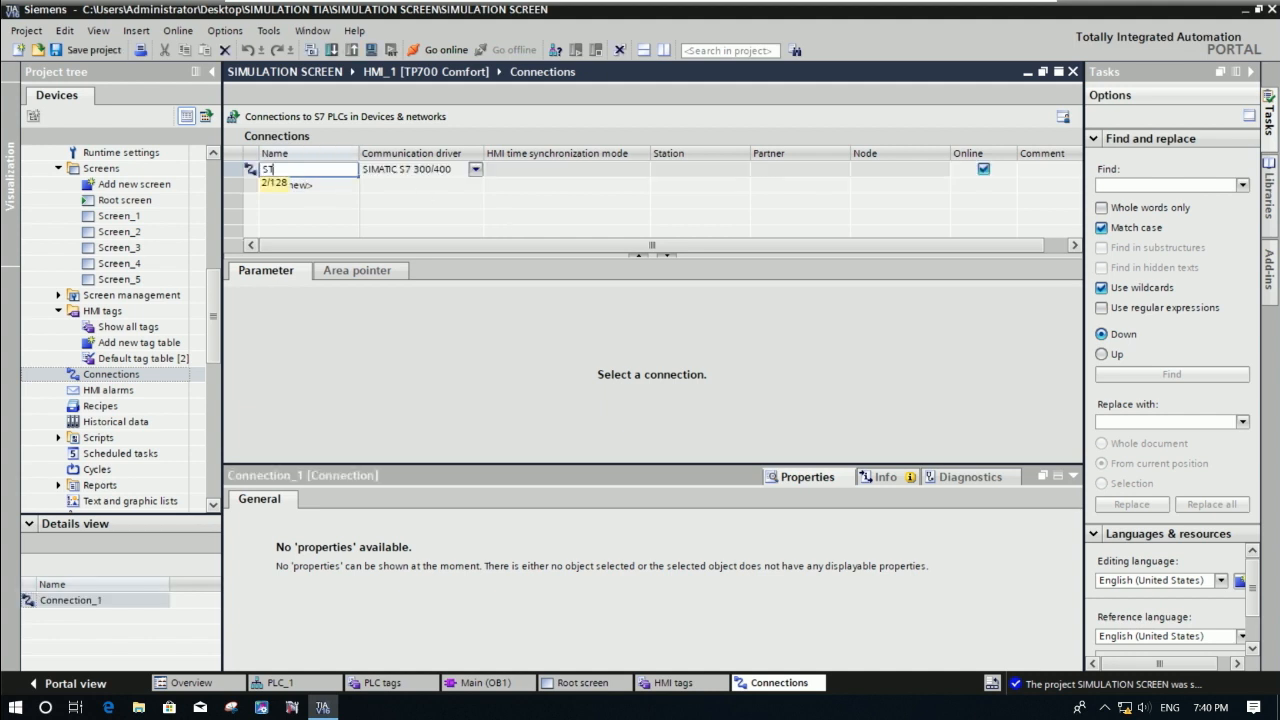
type("TOP")
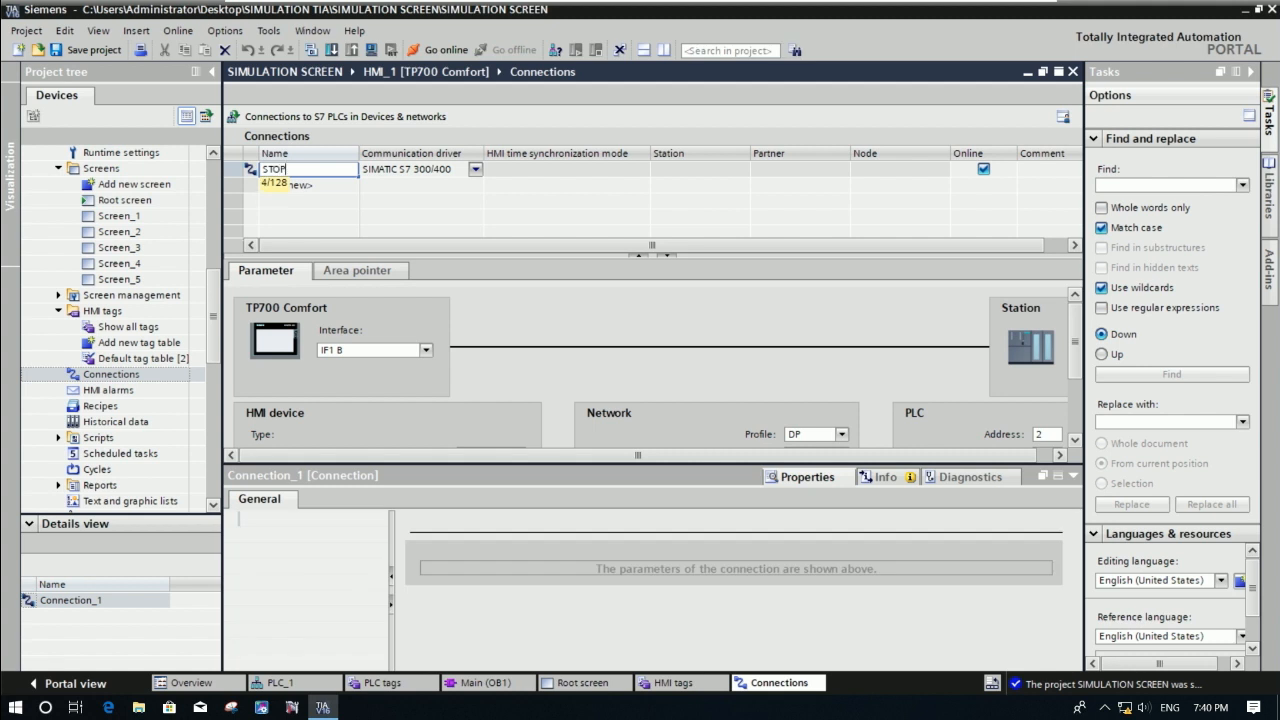
key("Return")
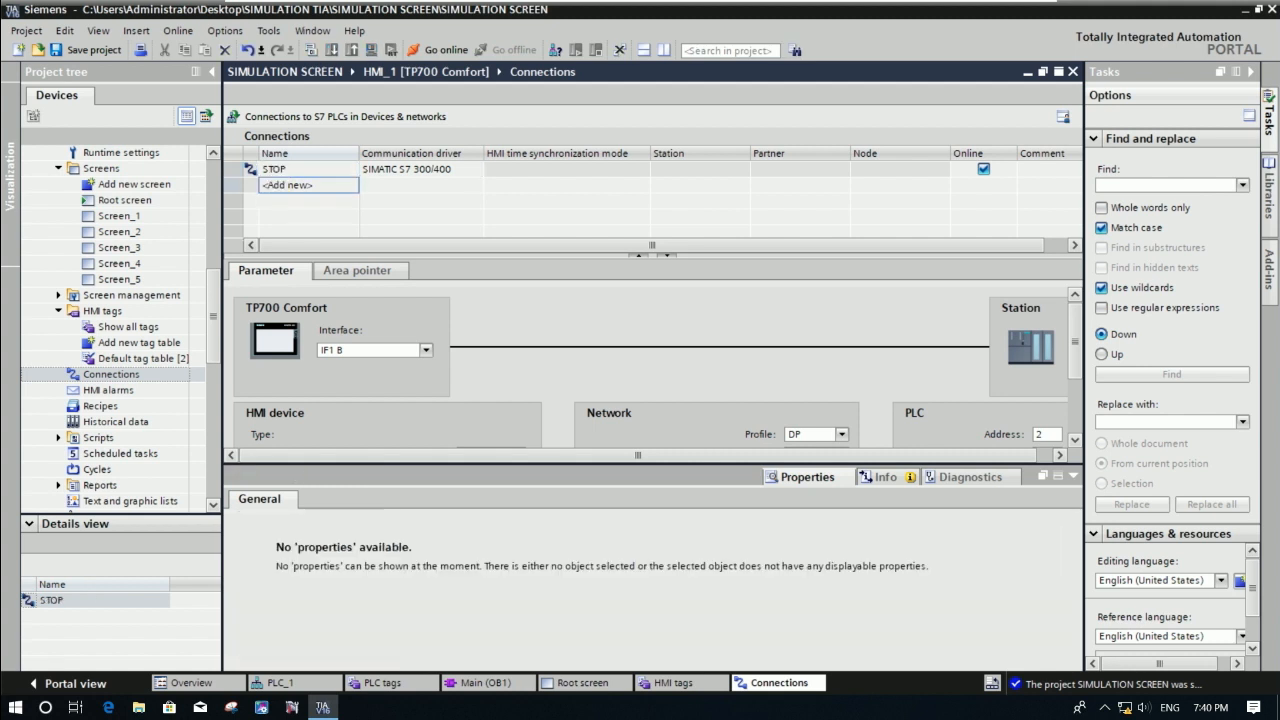
Set the new connection's HMI interface to ETHERNET and rename the connection HMI1.
left_click(426, 350)
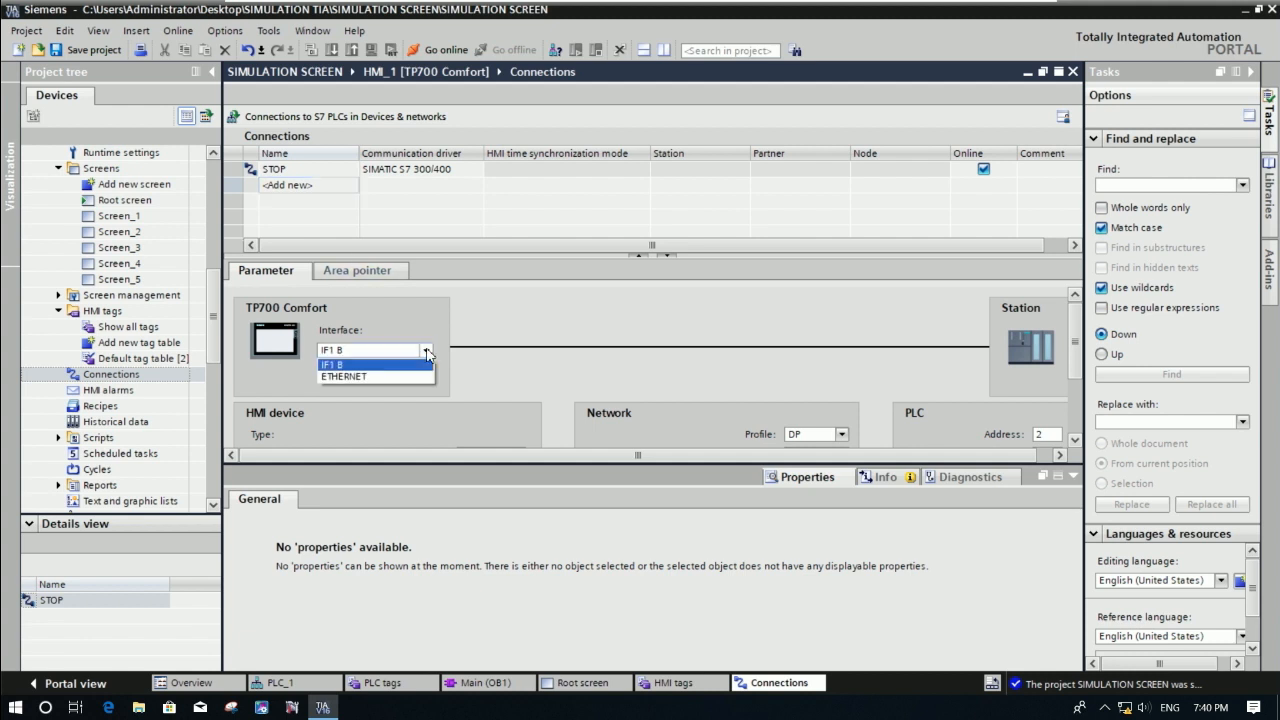
left_click(344, 377)
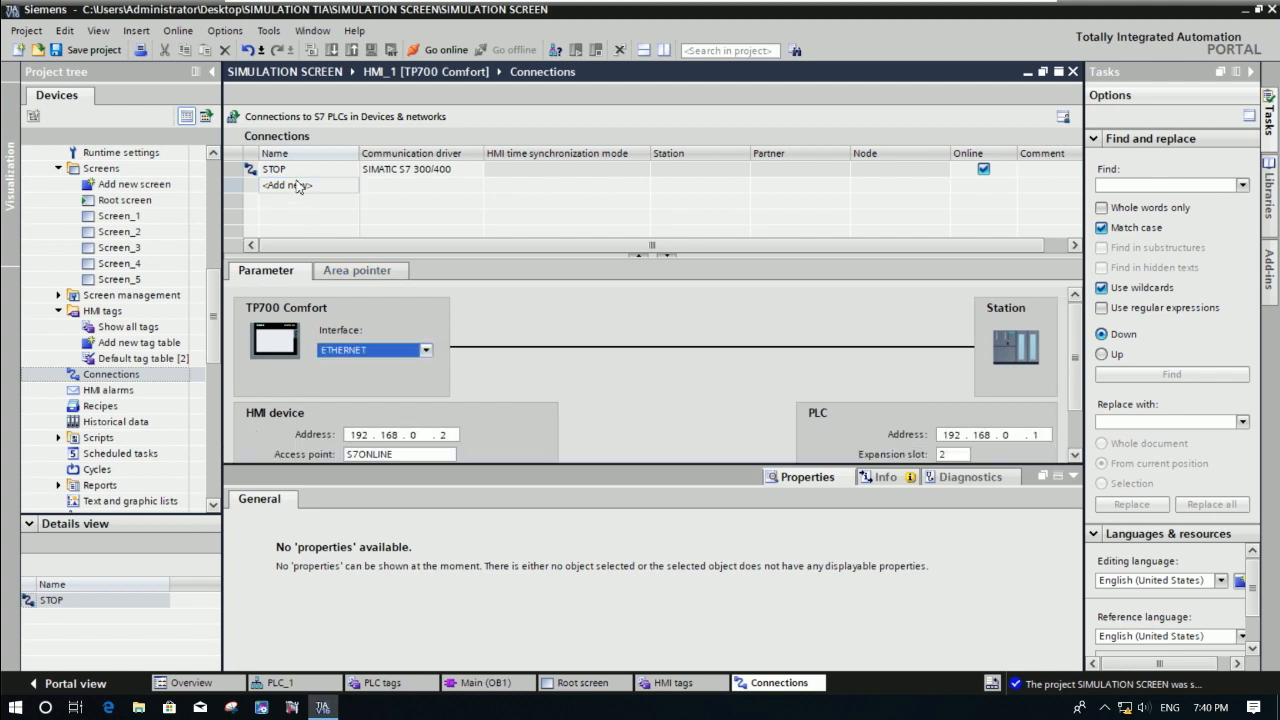
type("S")
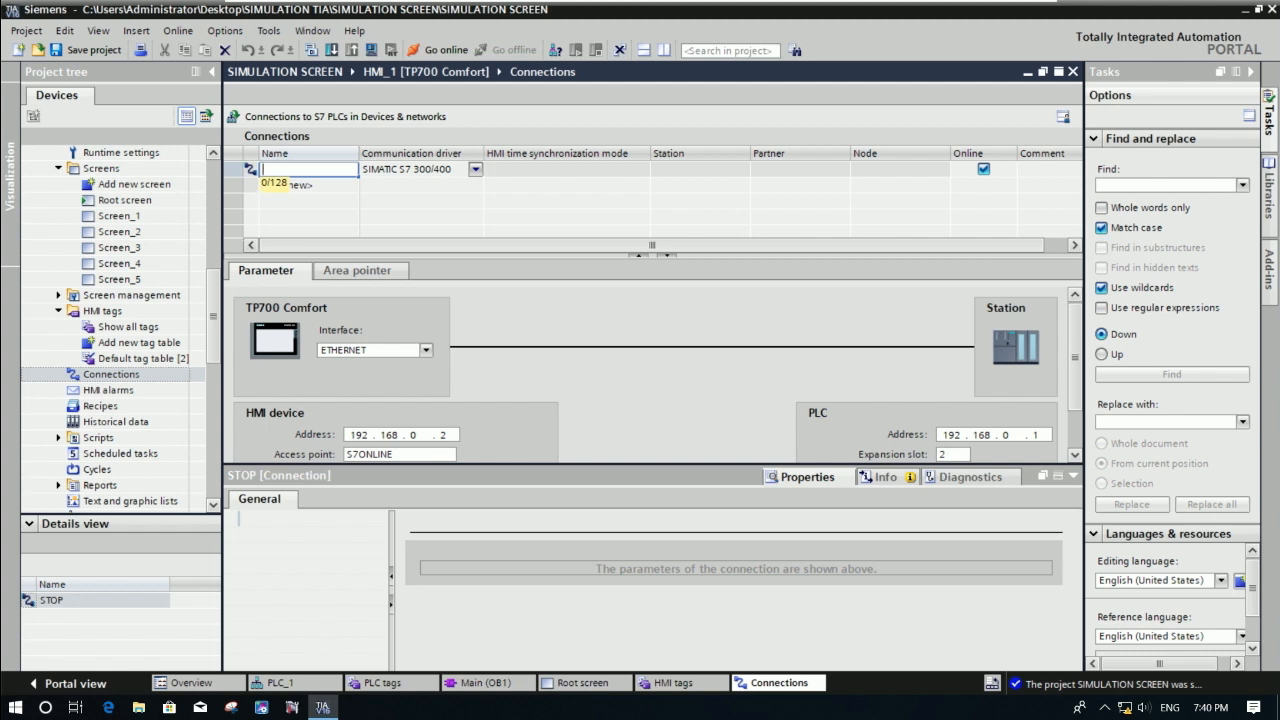
type("HMI1")
key("Return")
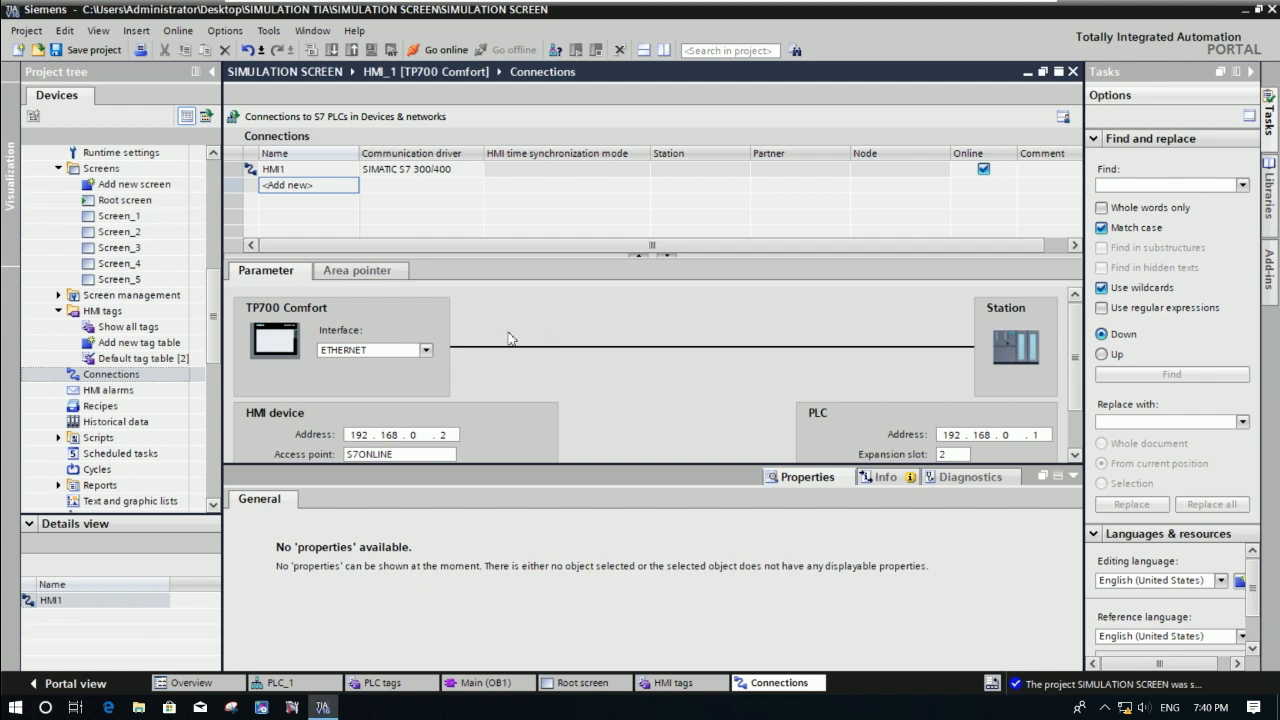
left_click(425, 350)
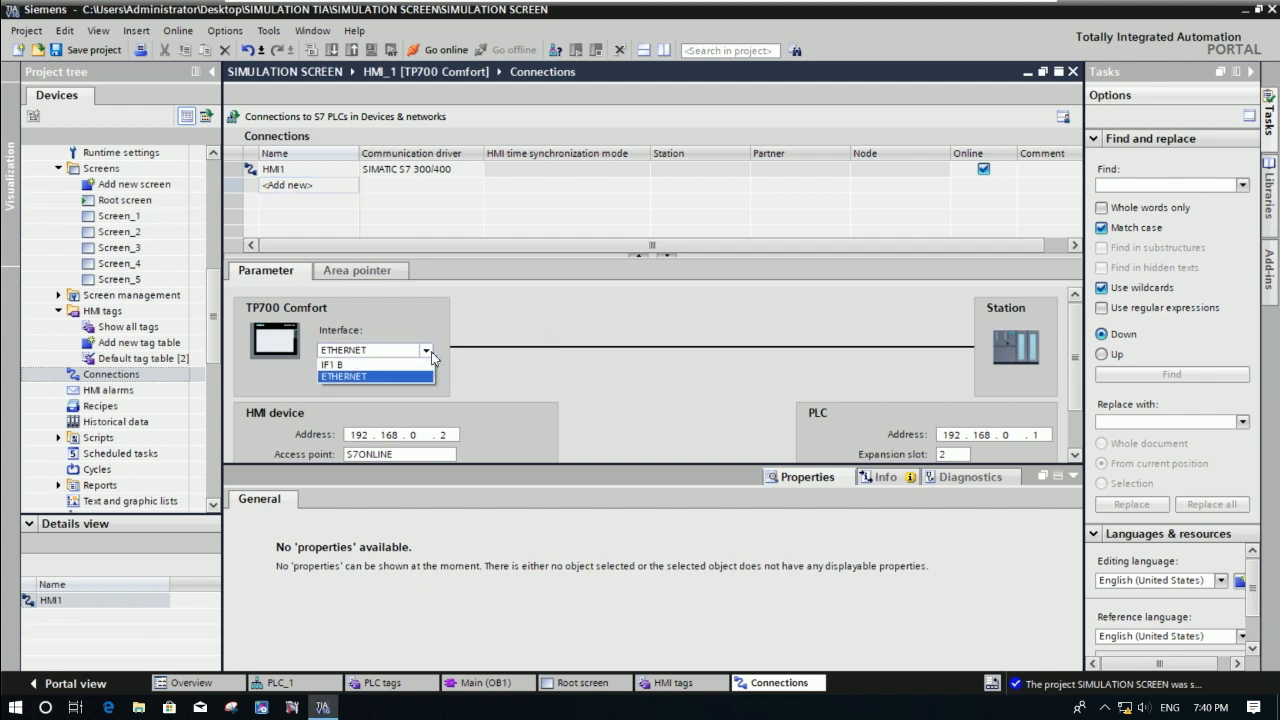
left_click(425, 350)
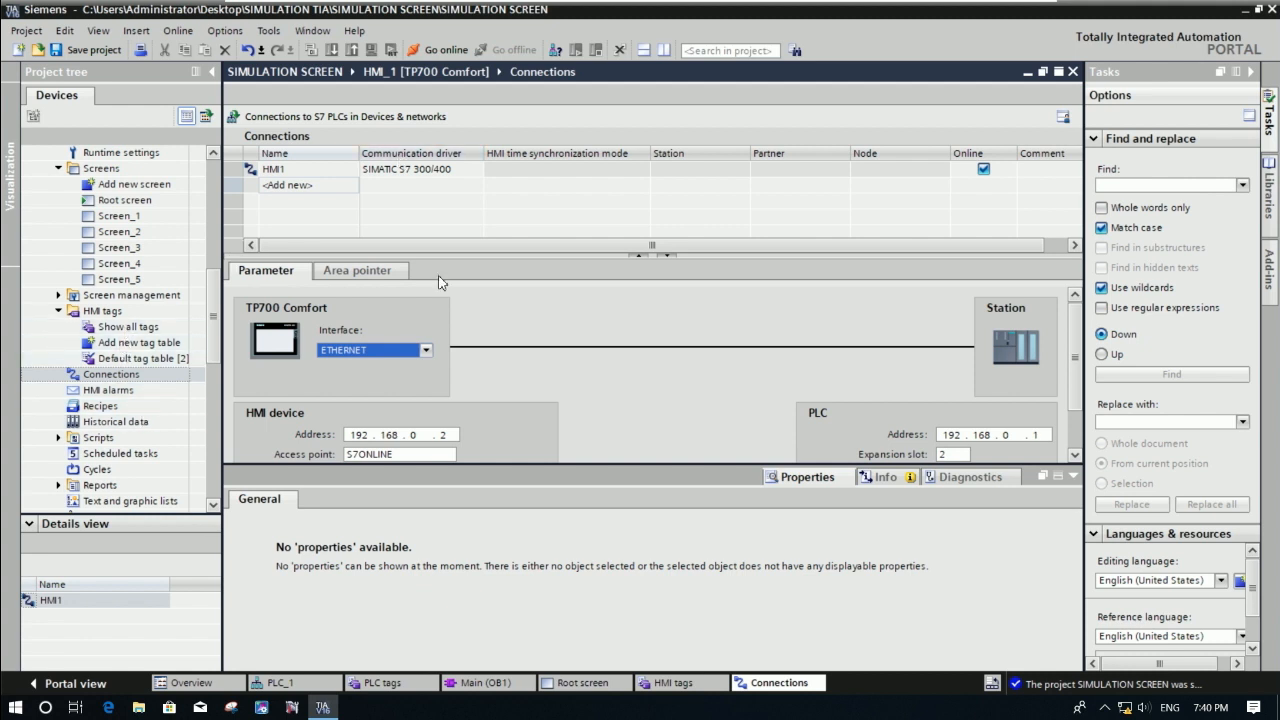
Return to the HMI tags and rename the Tag_ScreenNumber tag as STOP.
left_click(665, 683)
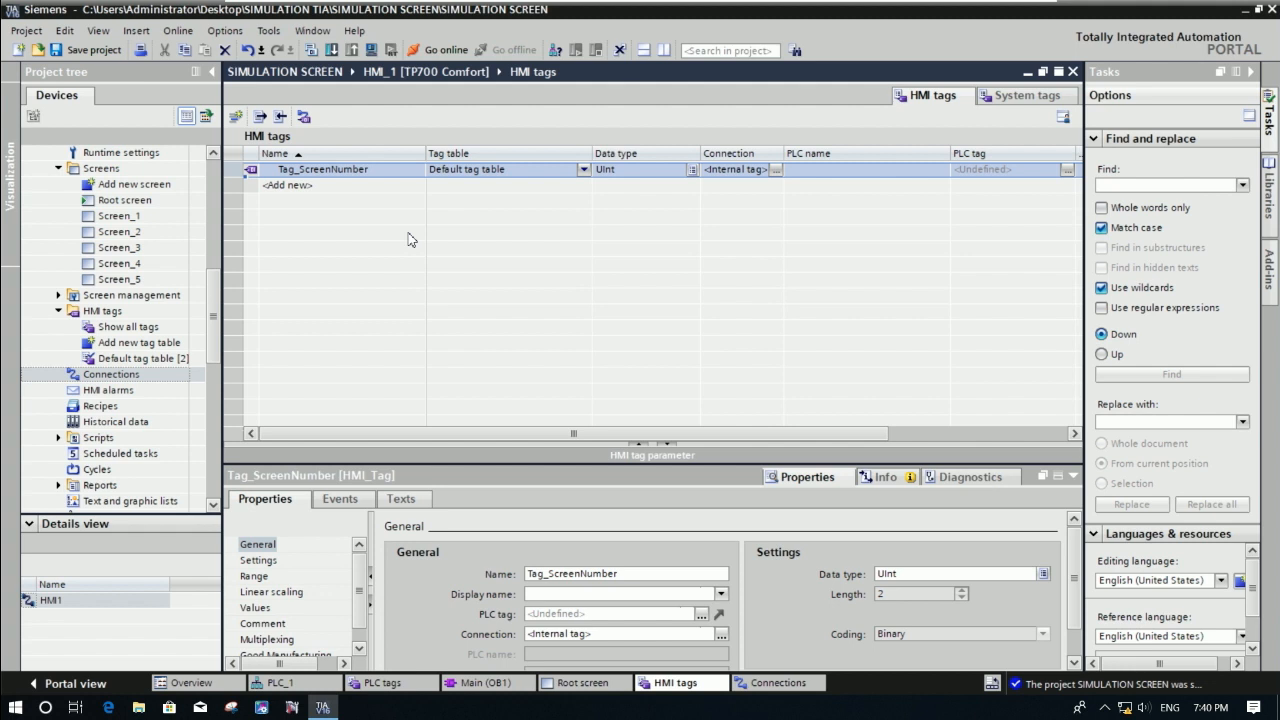
left_click(355, 175)
type("ST")
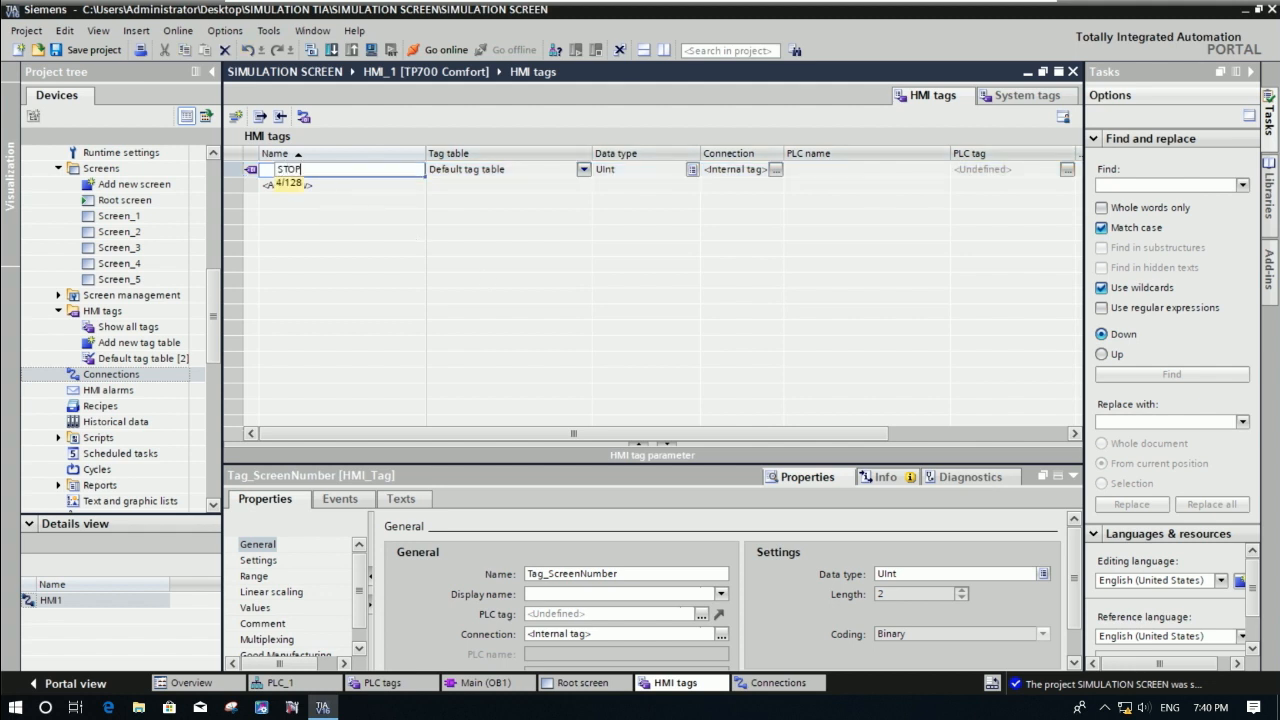
type("OP")
key("Return")
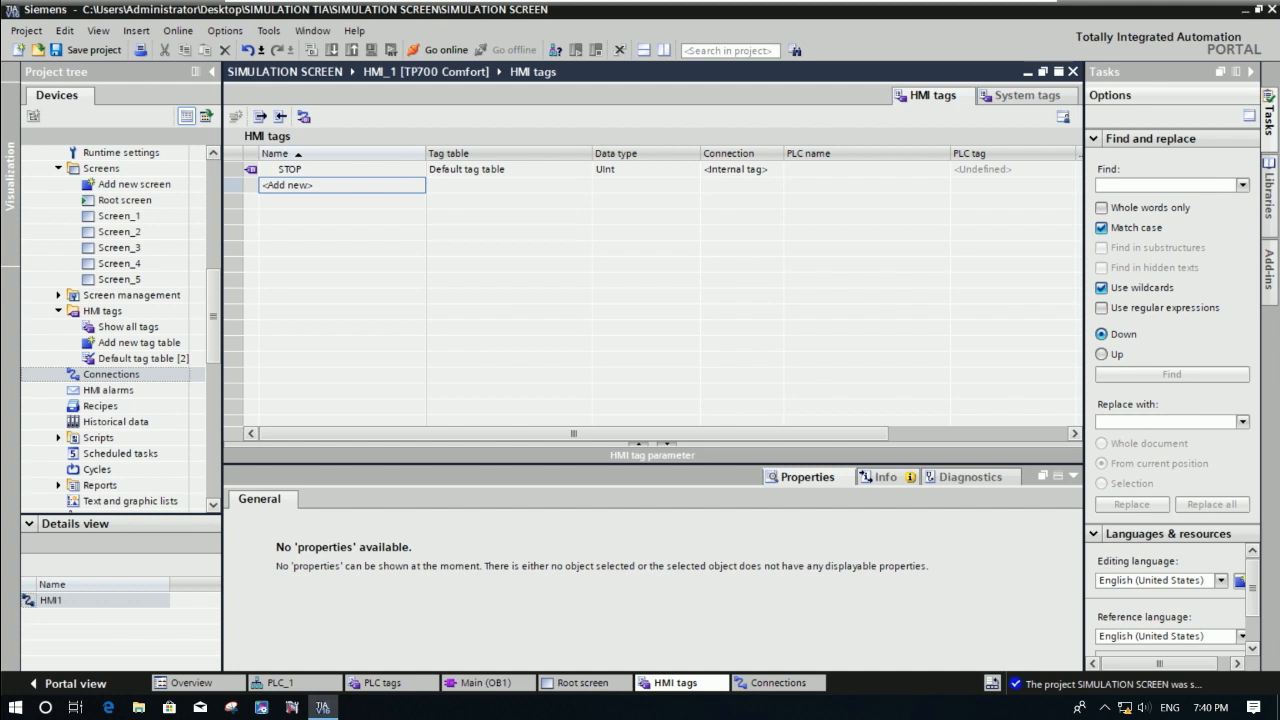
Set the STOP HMI tag's data type to Bool and its connection to HMI1.
left_click(660, 172)
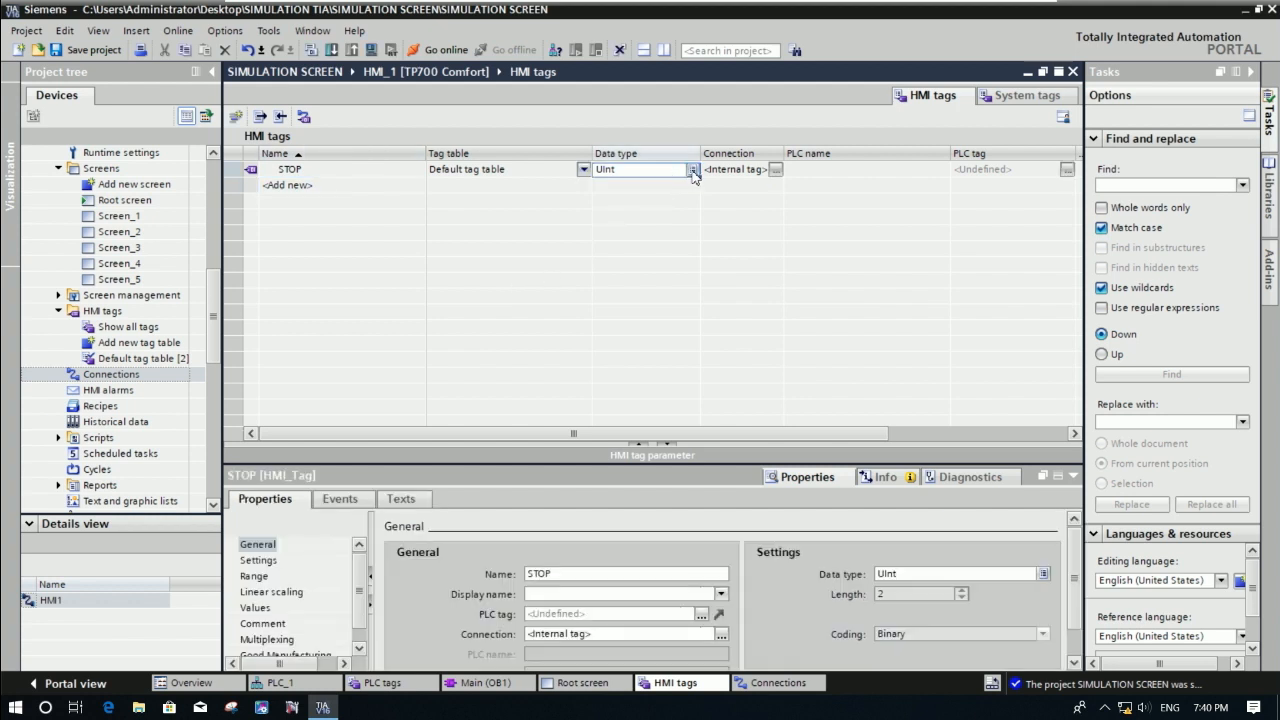
left_click(693, 170)
scroll(724, 250, "up", 3)
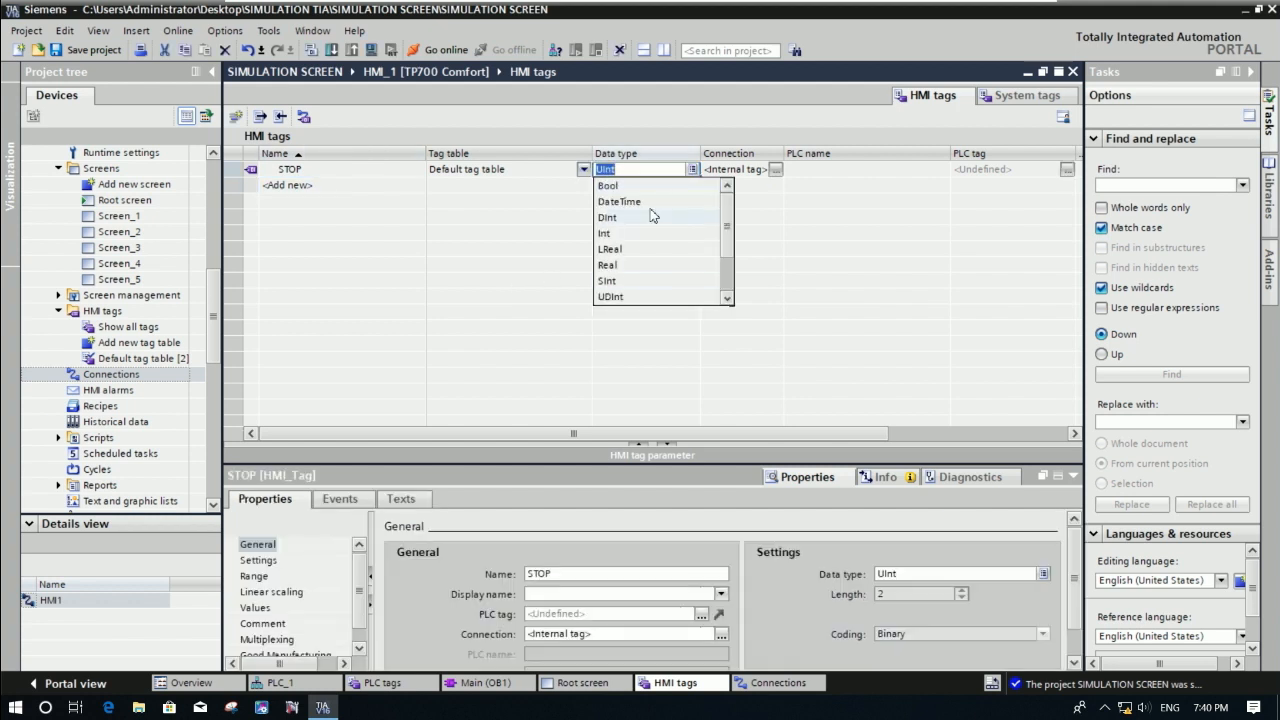
left_click(618, 186)
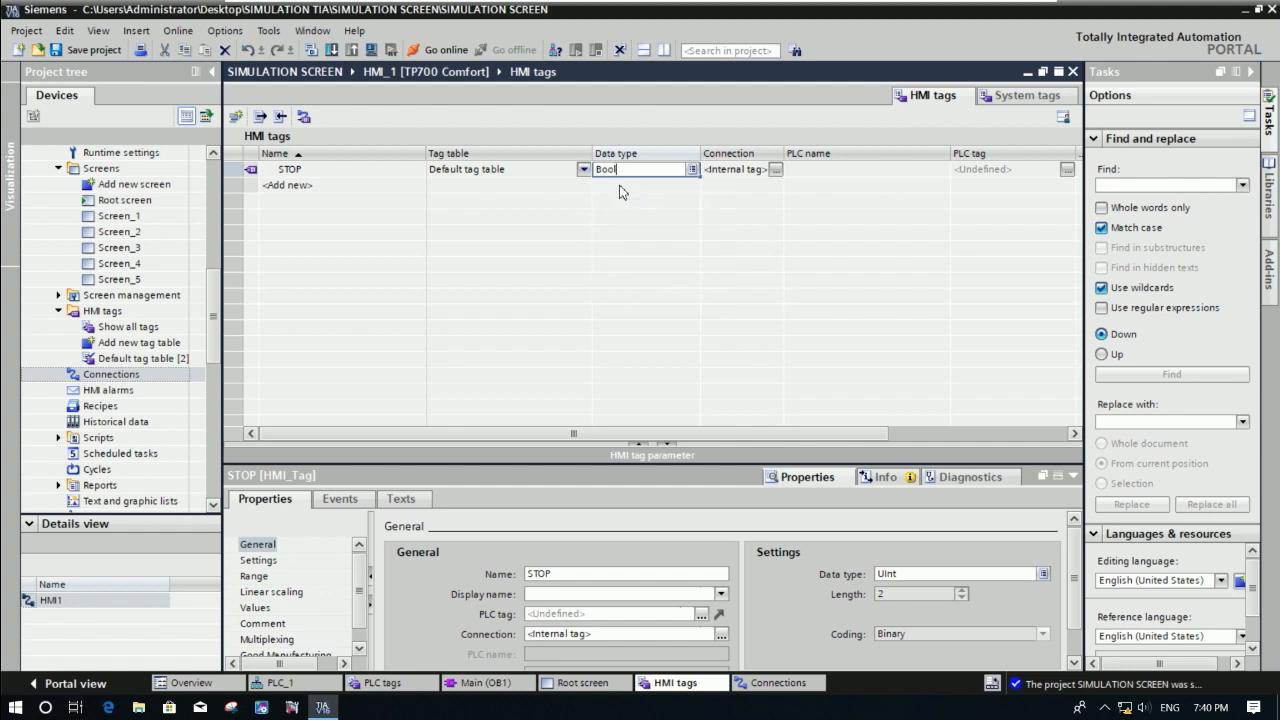
left_click(776, 170)
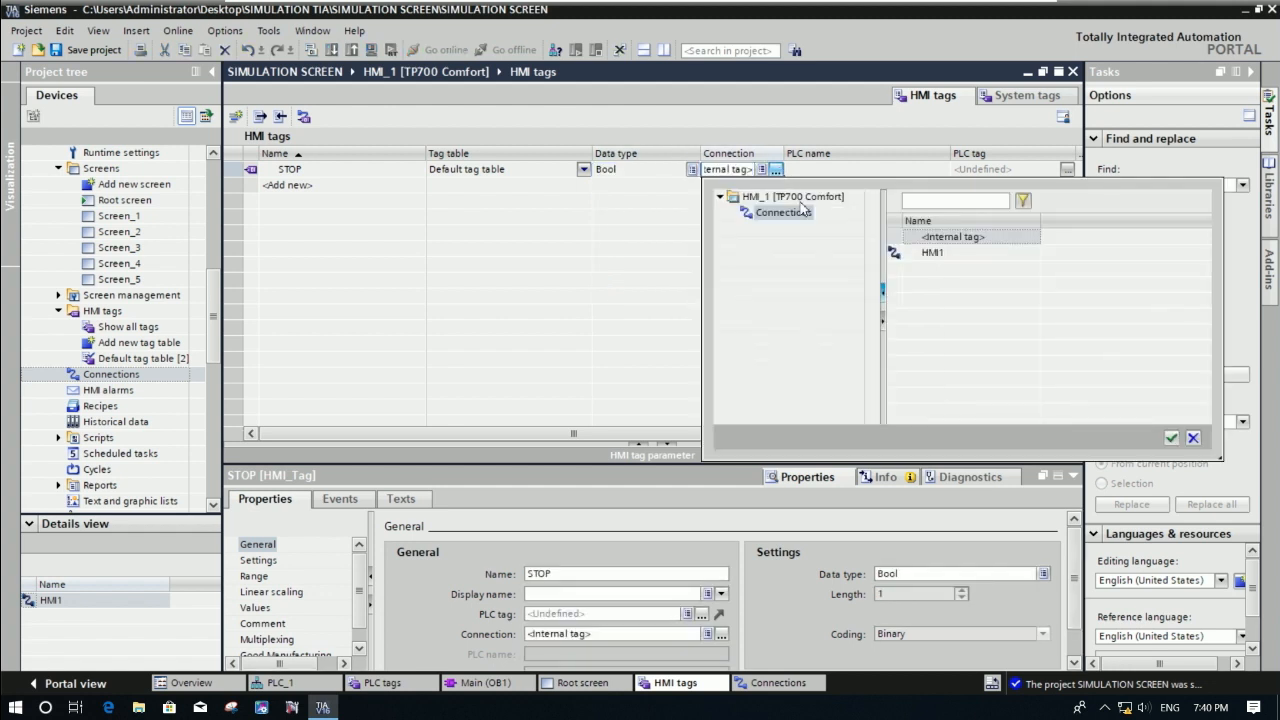
left_click(932, 252)
left_click(1171, 437)
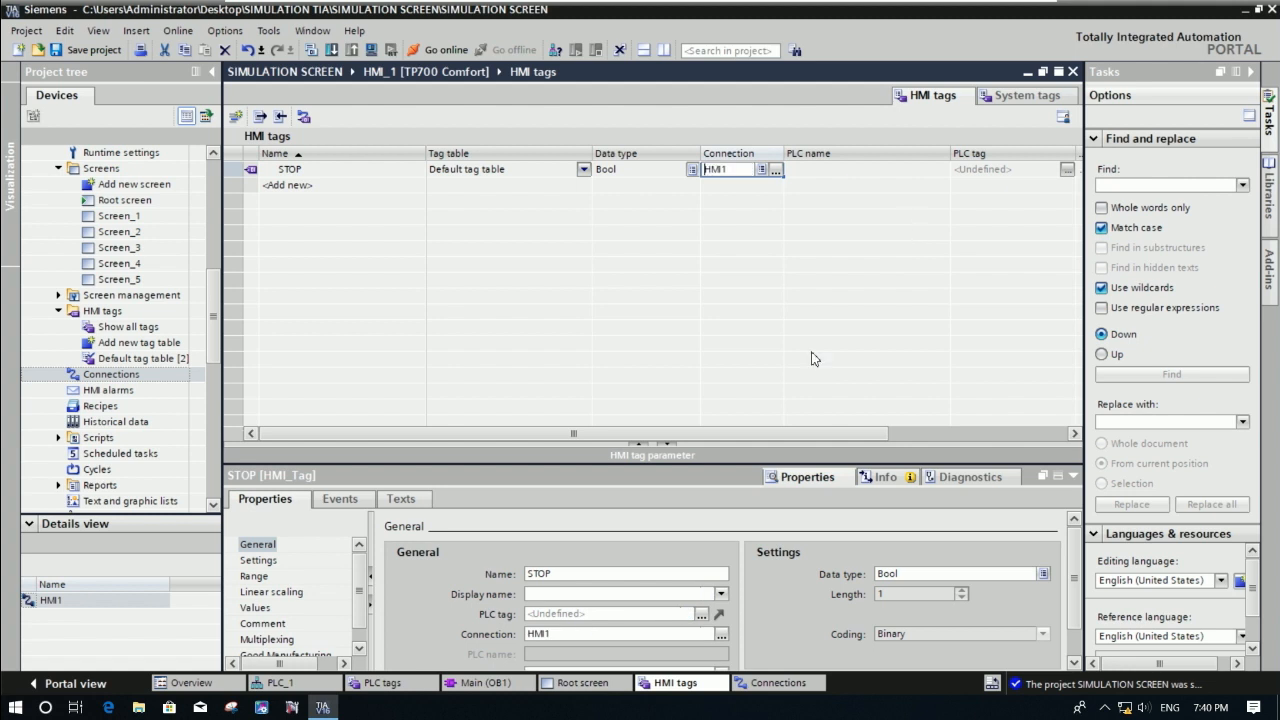
Set the STOP HMI tag's address to %M0.0 using operand identifier M.
left_click_drag(798, 443, 1000, 433)
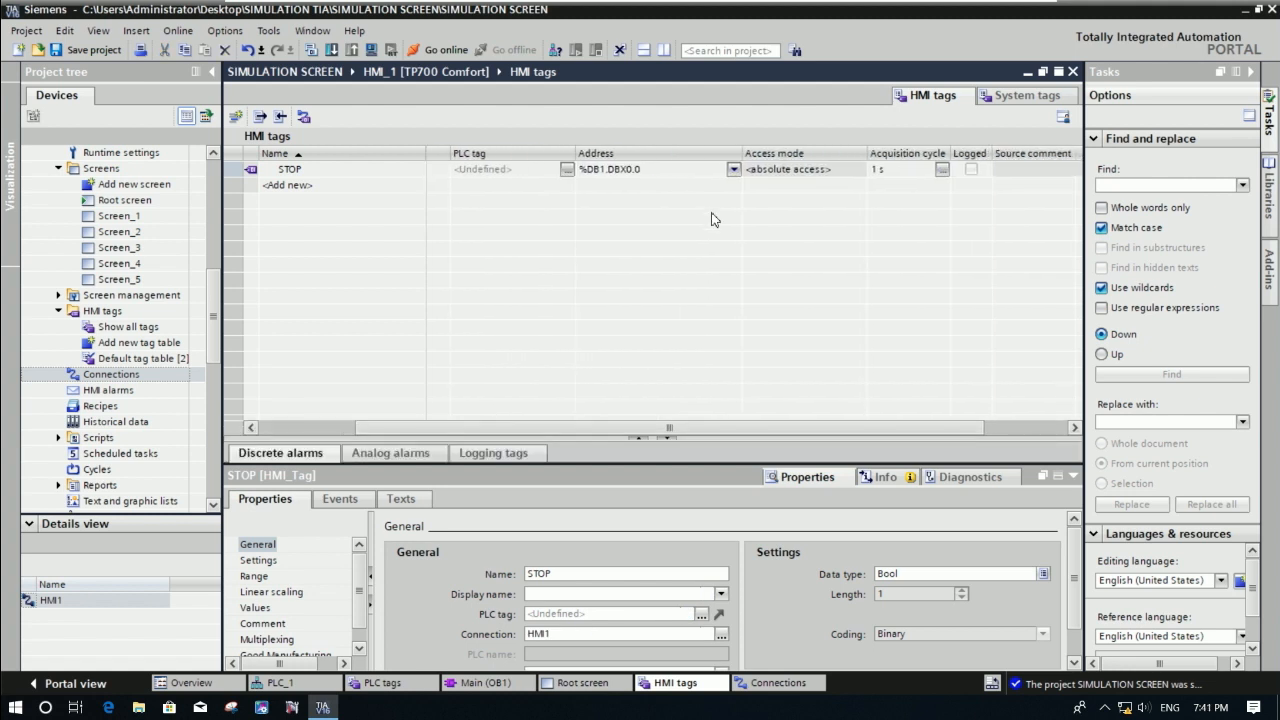
left_click(735, 174)
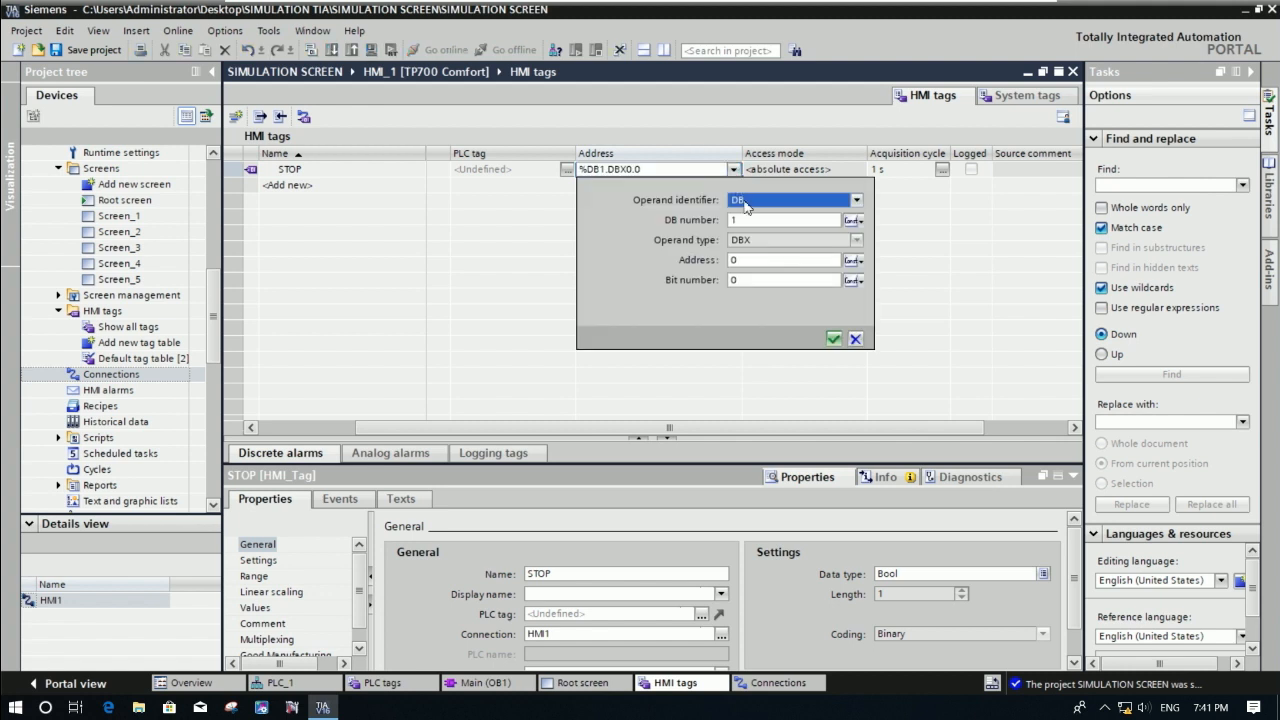
left_click(747, 203)
left_click(752, 238)
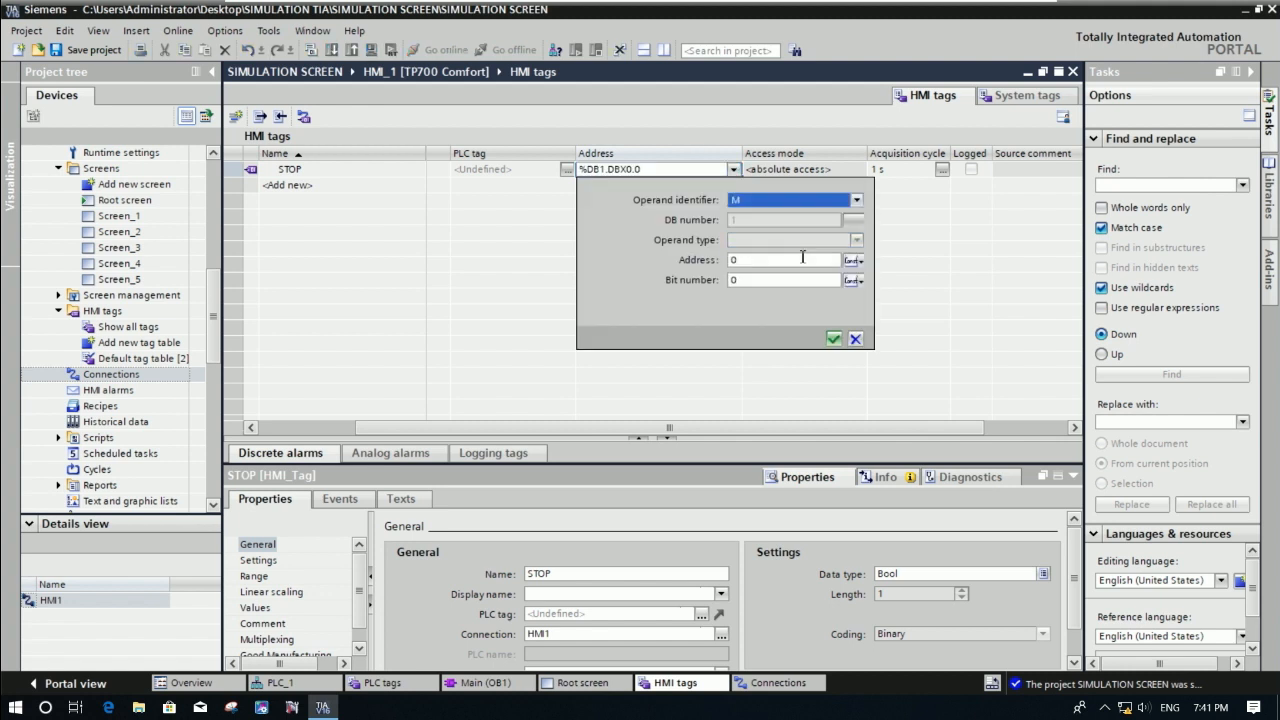
left_click(834, 338)
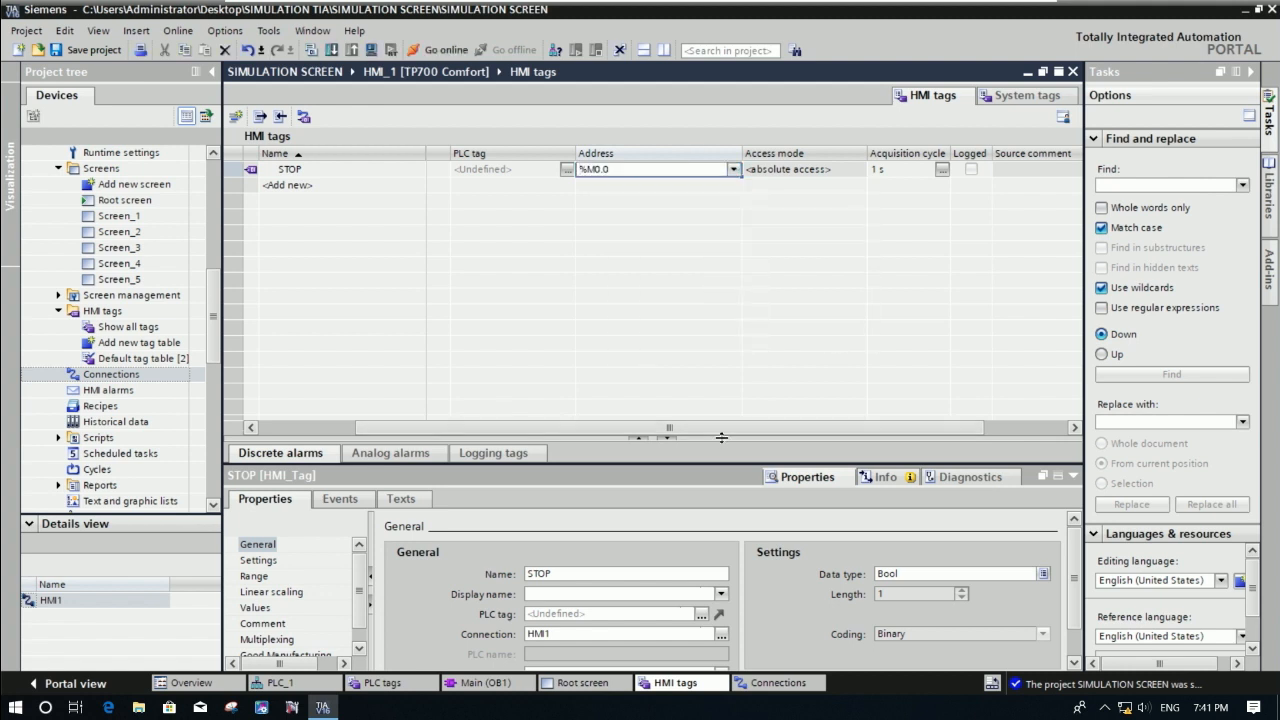
left_click_drag(722, 433, 500, 424)
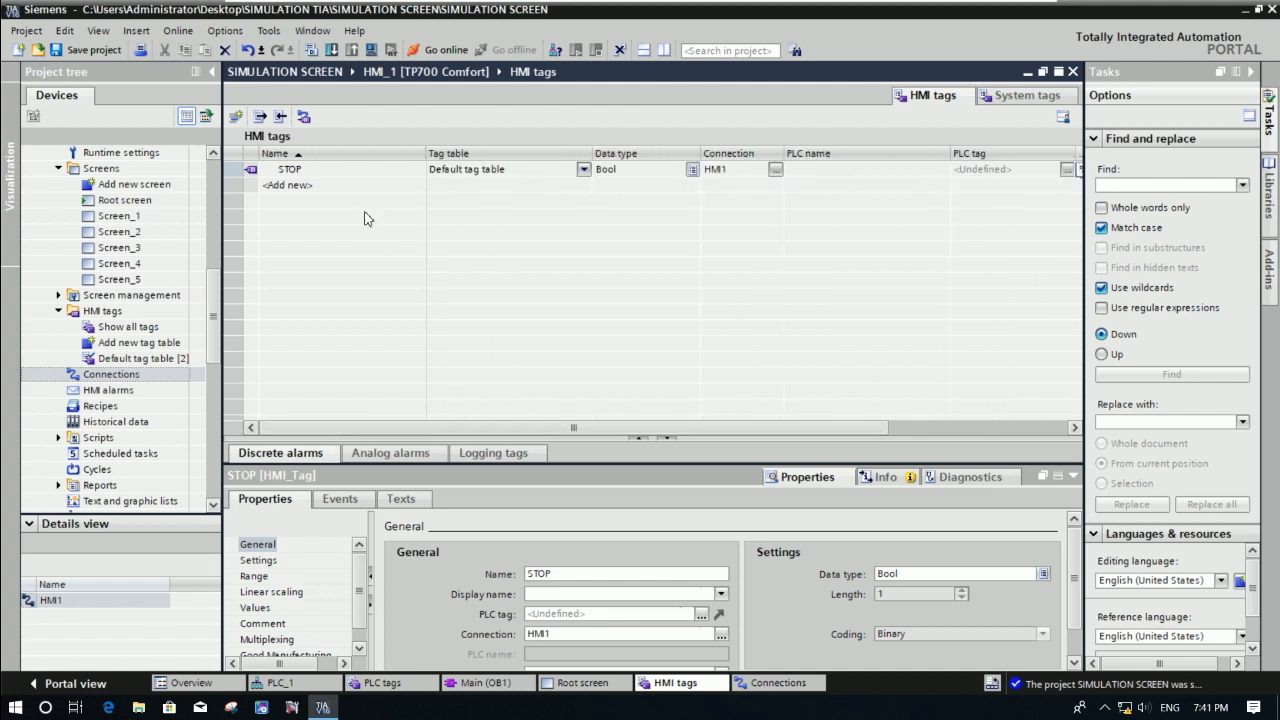
Fit the tag table, data type, PLC name, address and access mode columns of the HMI tags table to their contents.
double_click(426, 155)
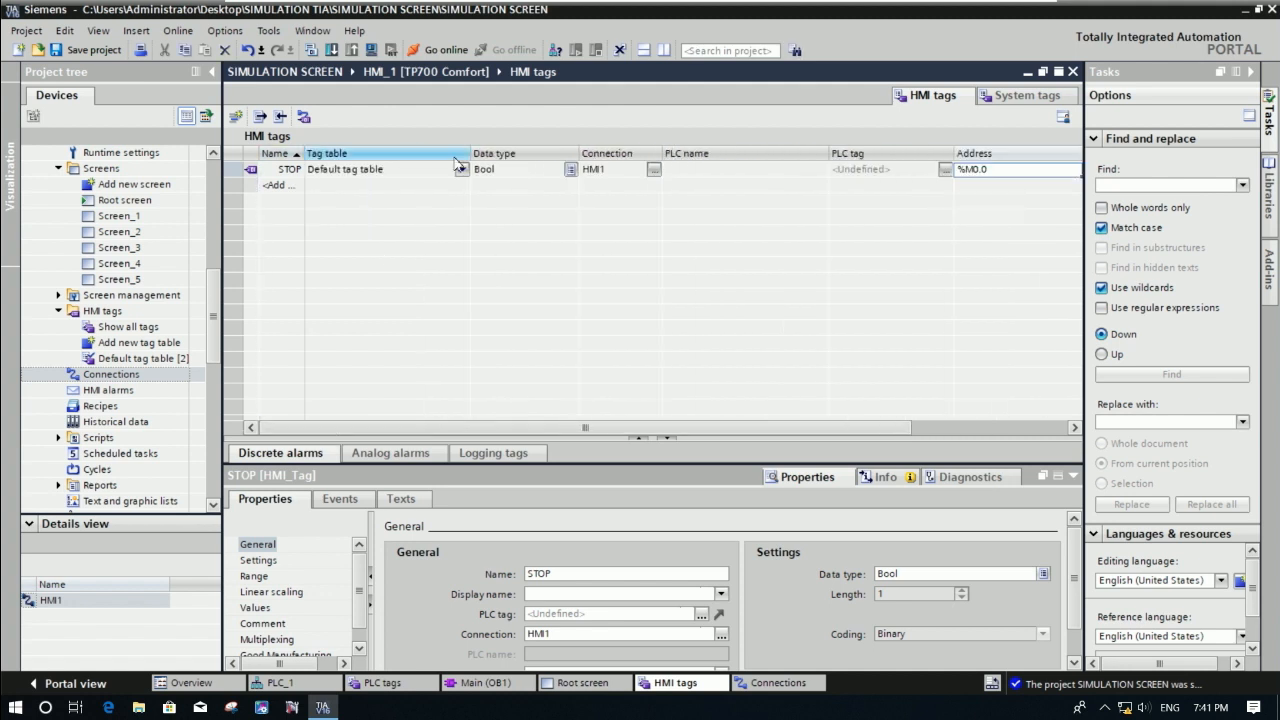
double_click(471, 157)
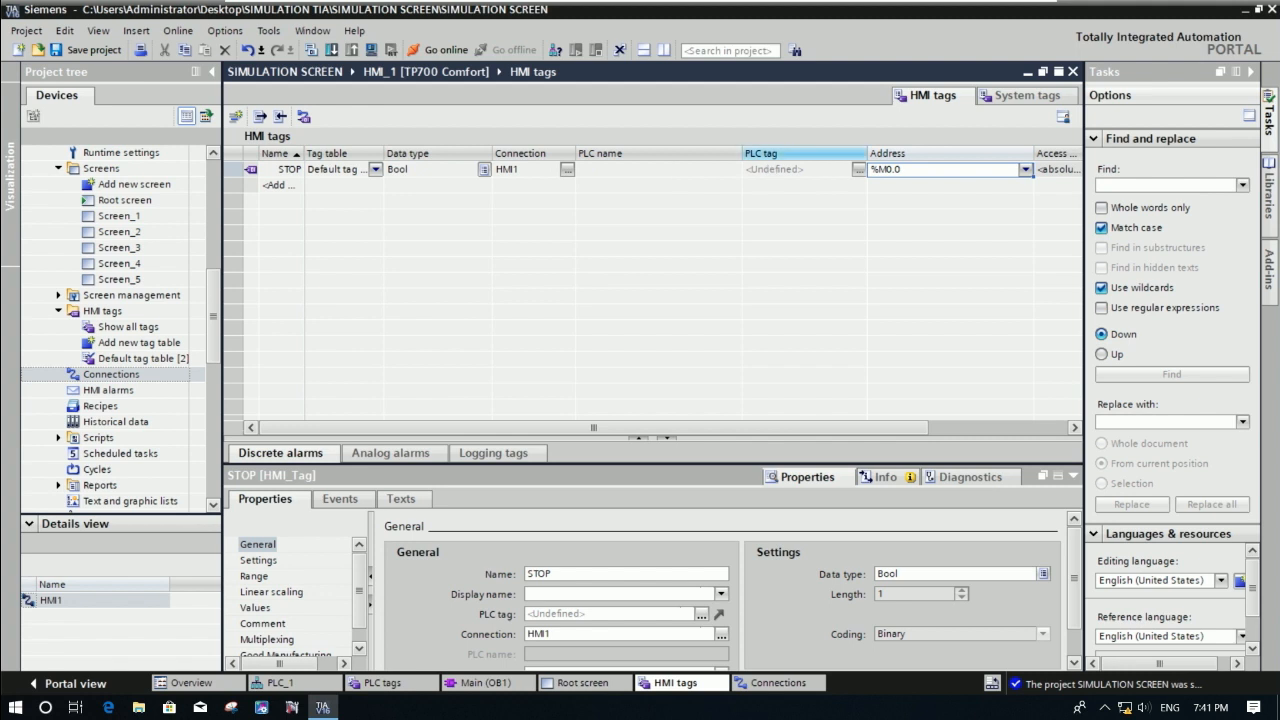
double_click(744, 157)
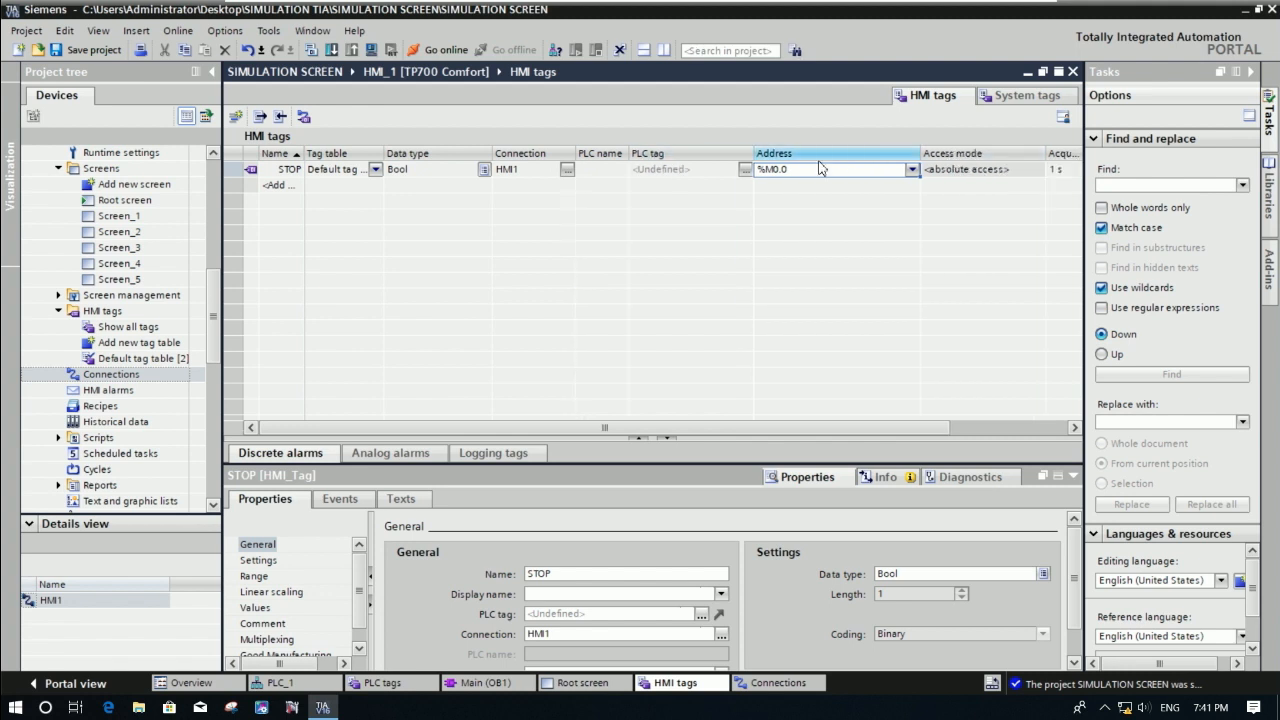
double_click(918, 155)
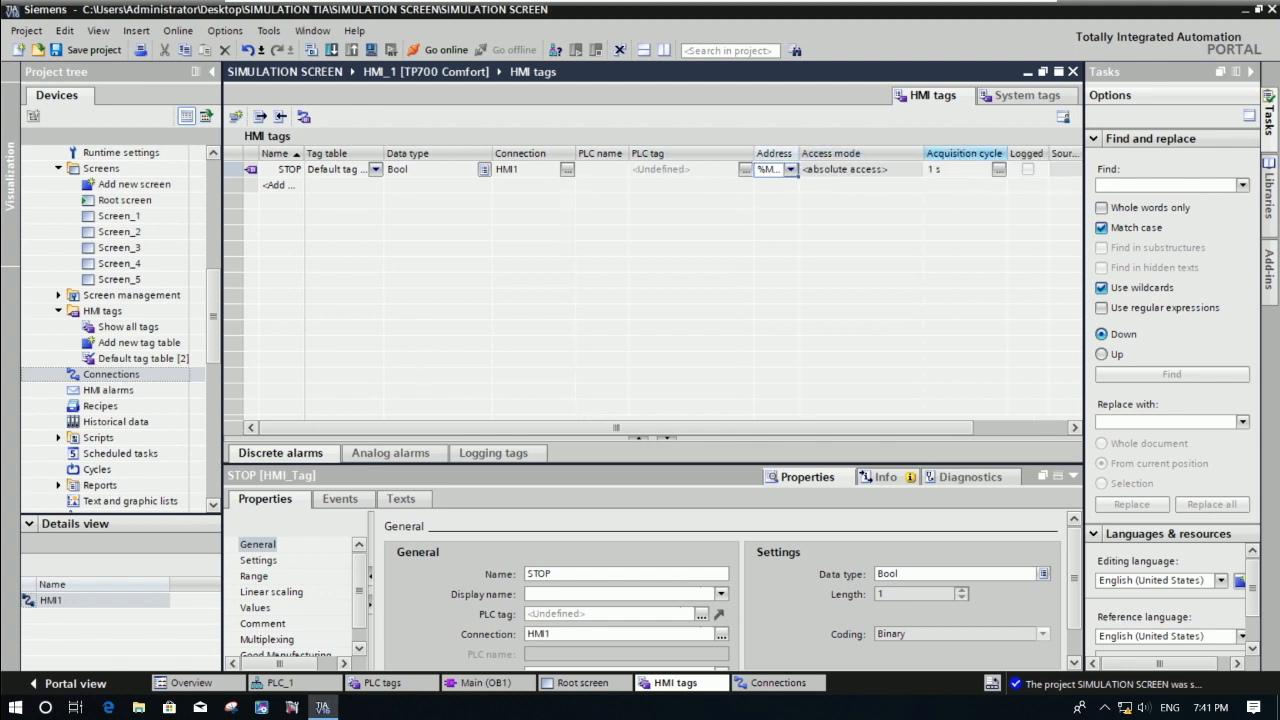
double_click(924, 155)
Add an HMI tag named START below the STOP tag and fit the name column to it.
left_click(285, 186)
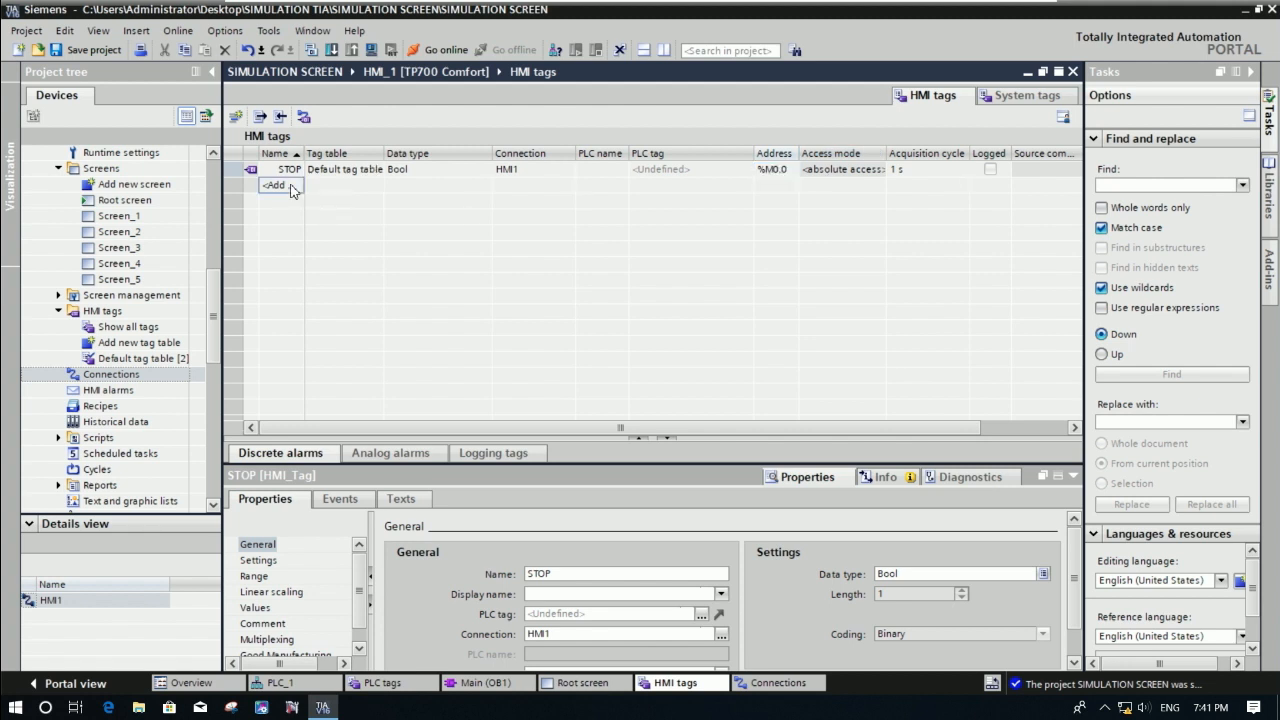
type("STAR")
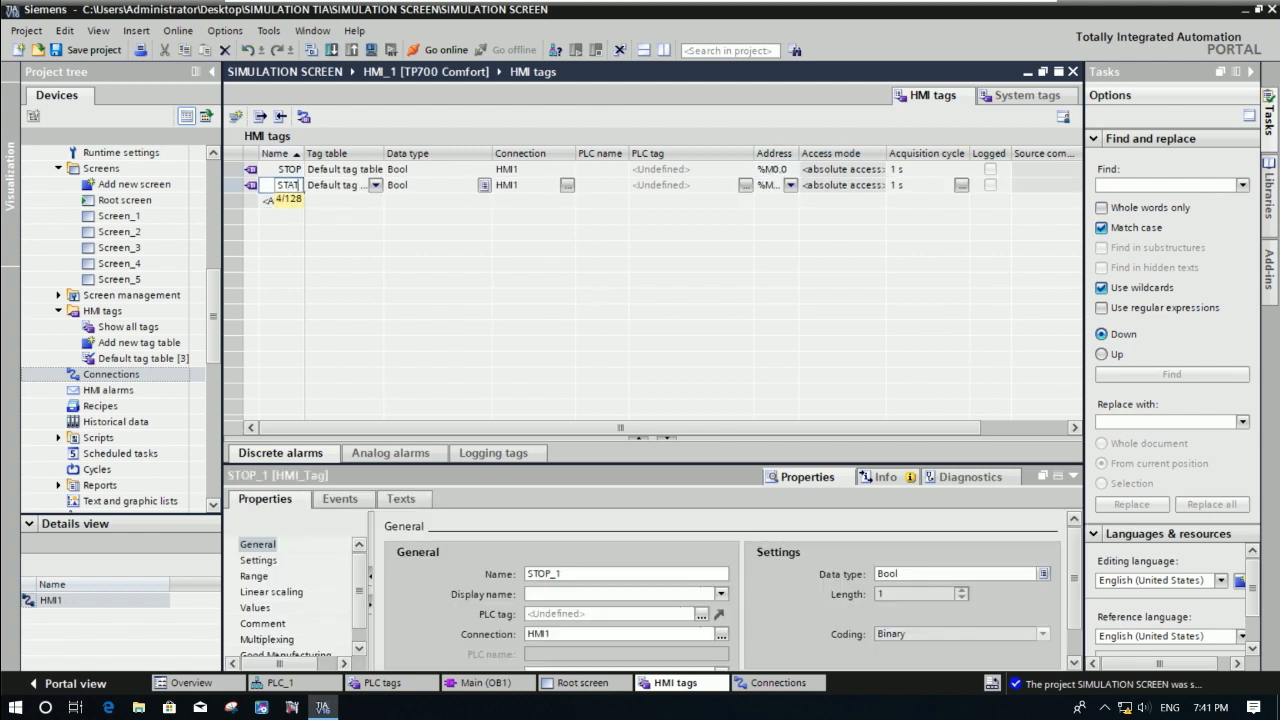
type("TRT")
key("Return")
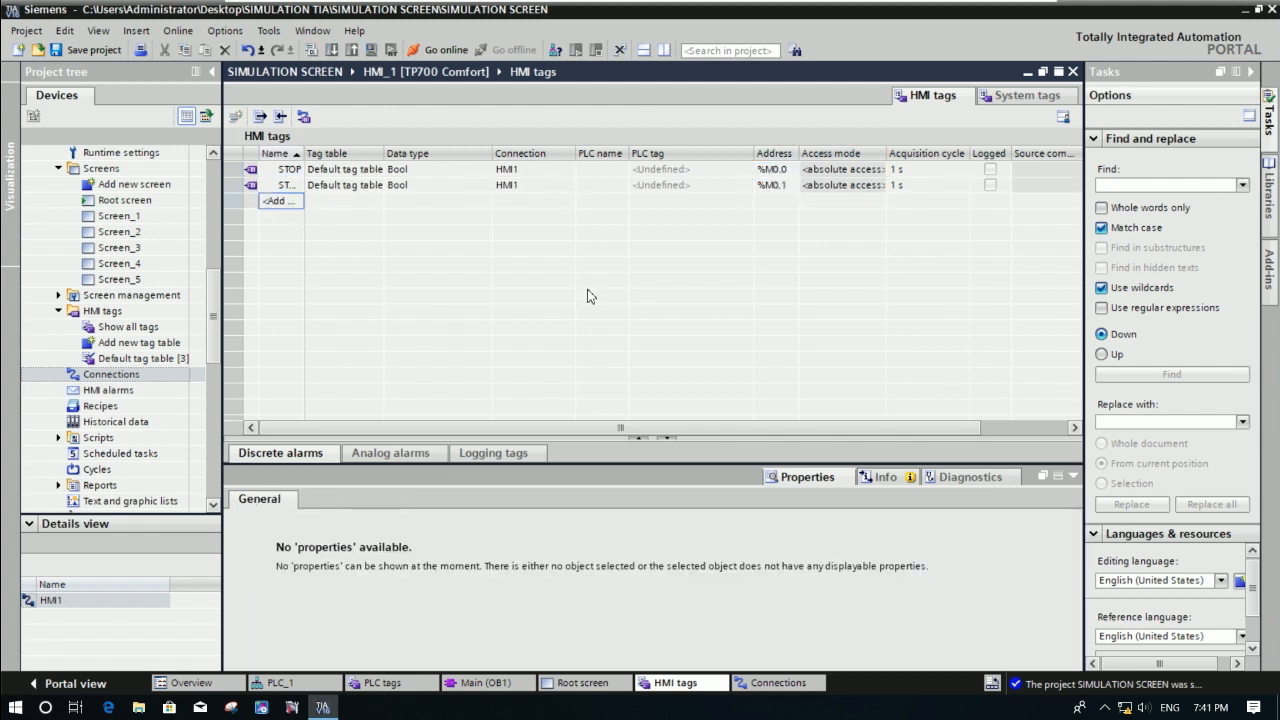
double_click(303, 160)
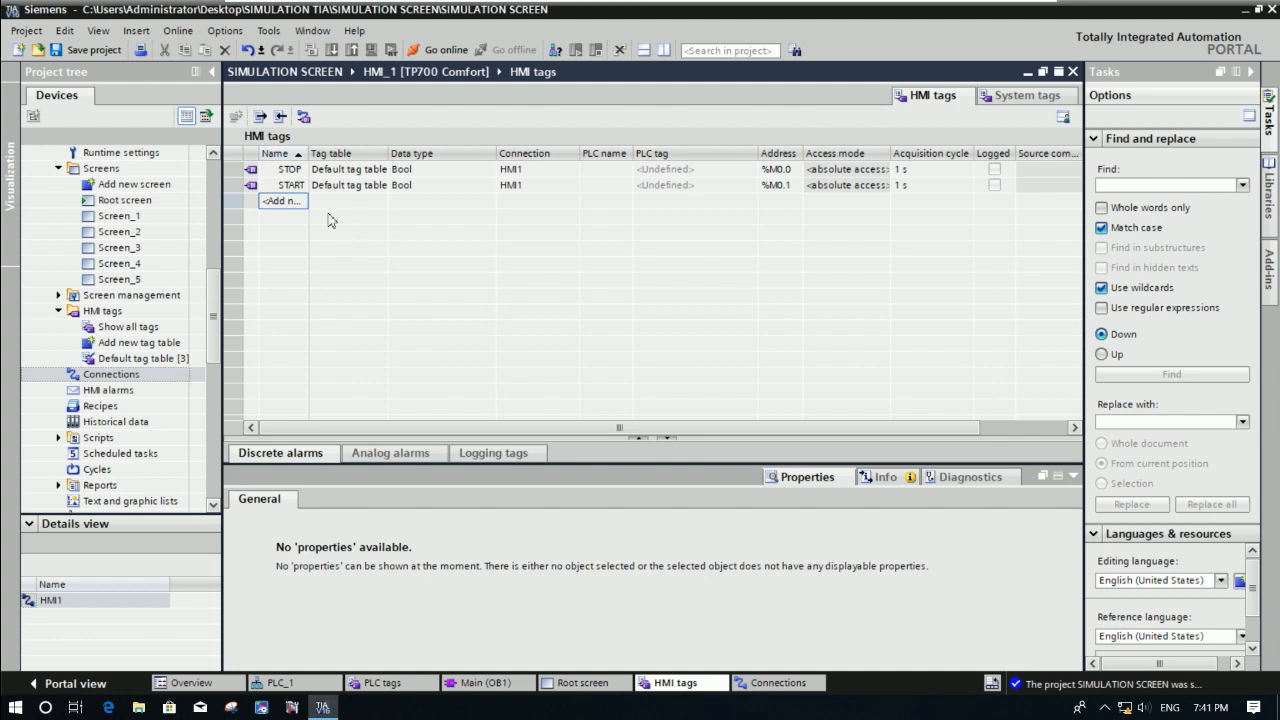
Add an HMI tag named MOTOR1 below START and widen the name column to show its full name.
type("MOTOR")
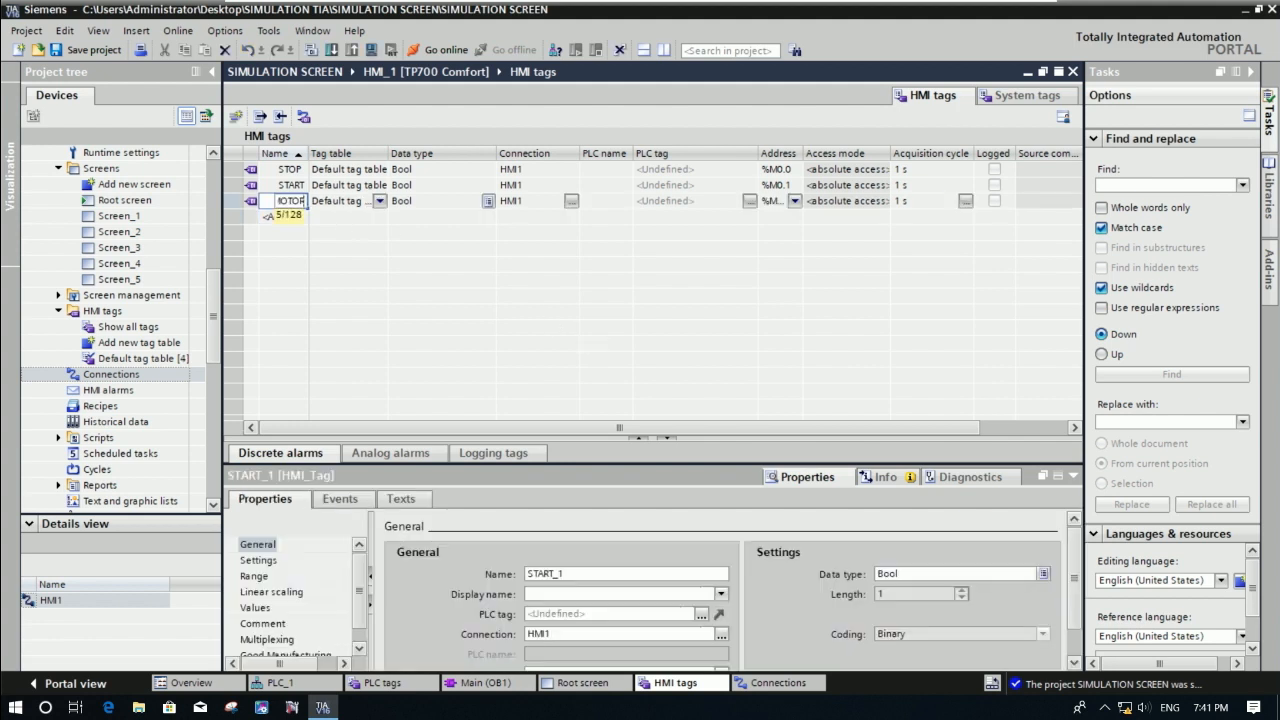
type("1")
key("Return")
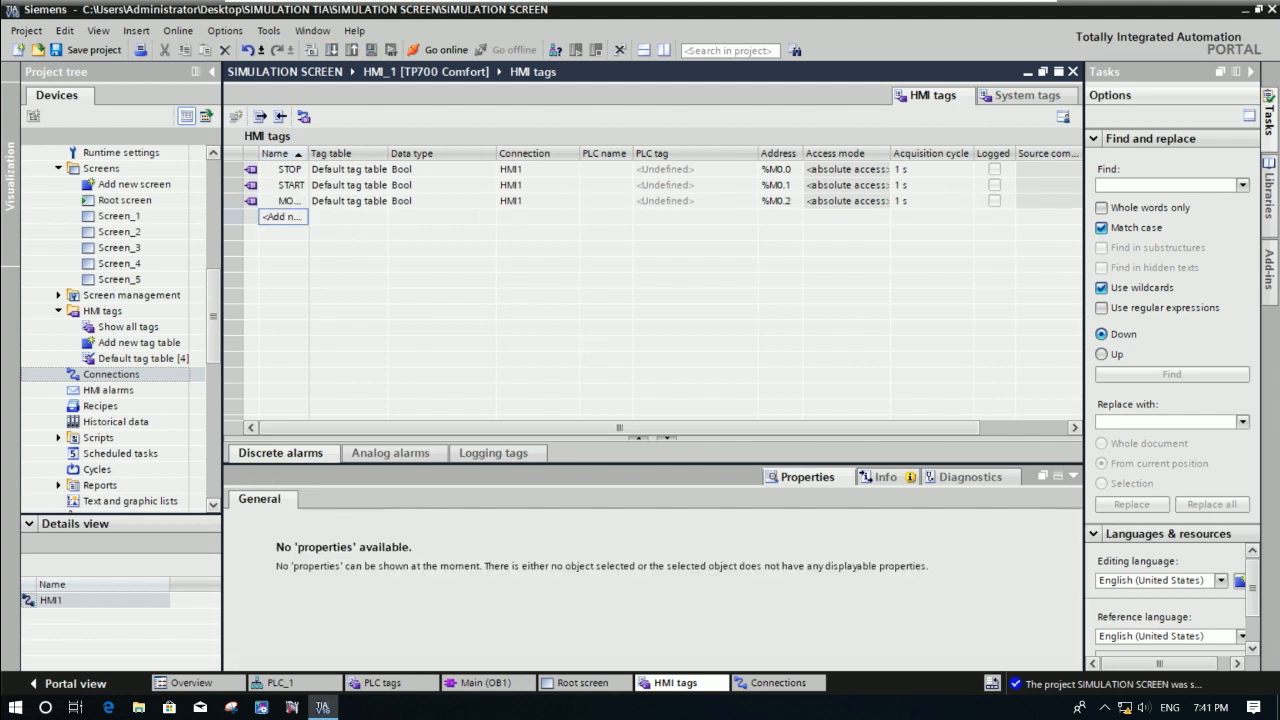
left_click_drag(309, 153, 369, 153)
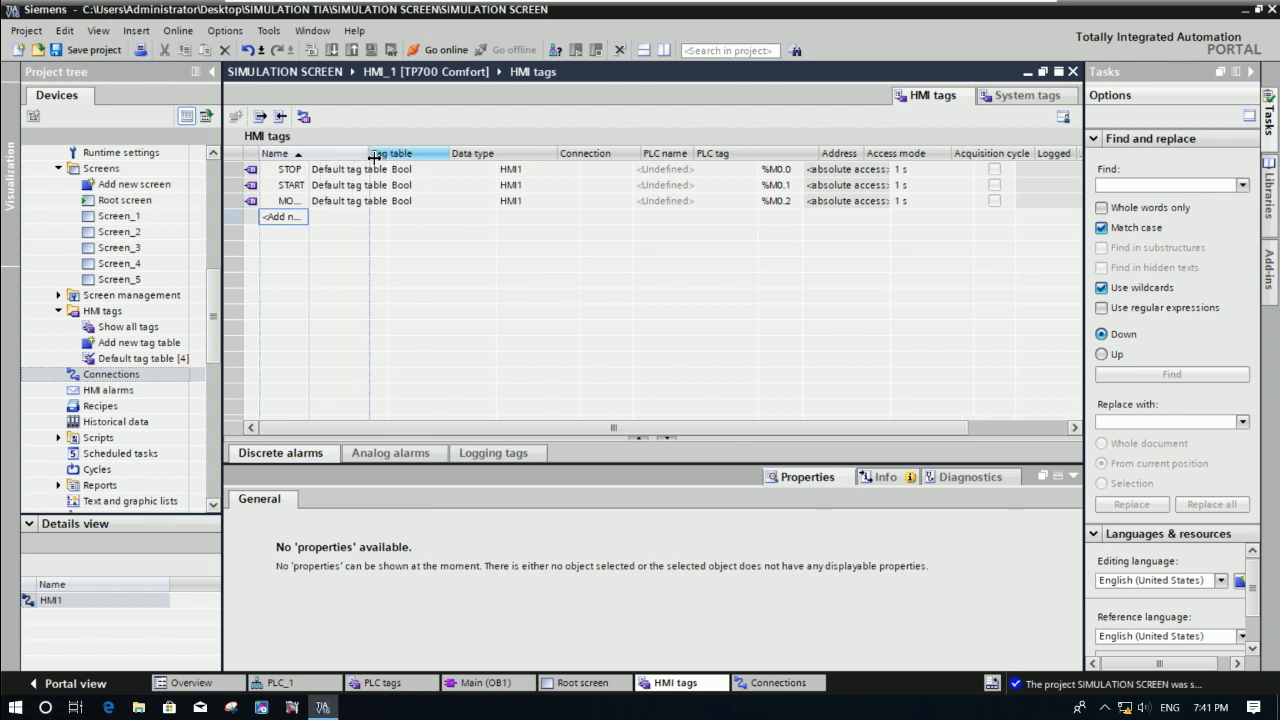
Change the operand identifier of the MOTOR1 HMI tag's address to Q.
left_click(852, 203)
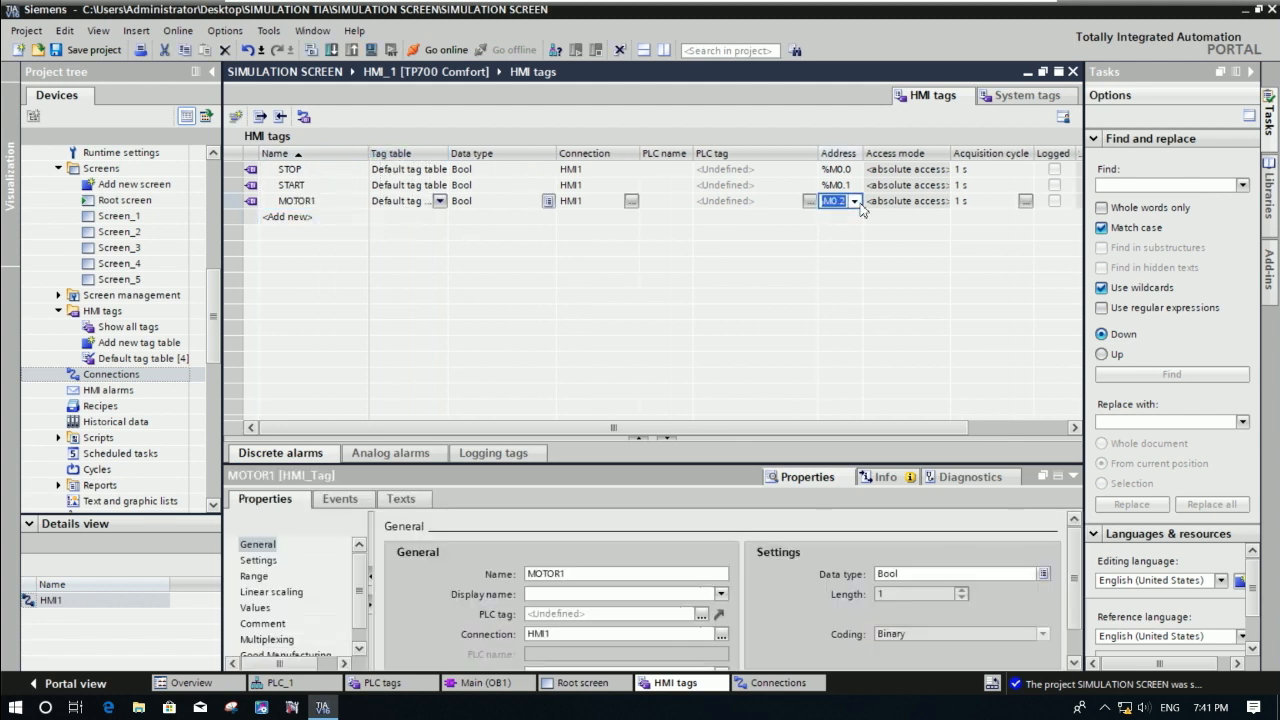
left_click(855, 202)
left_click(1046, 240)
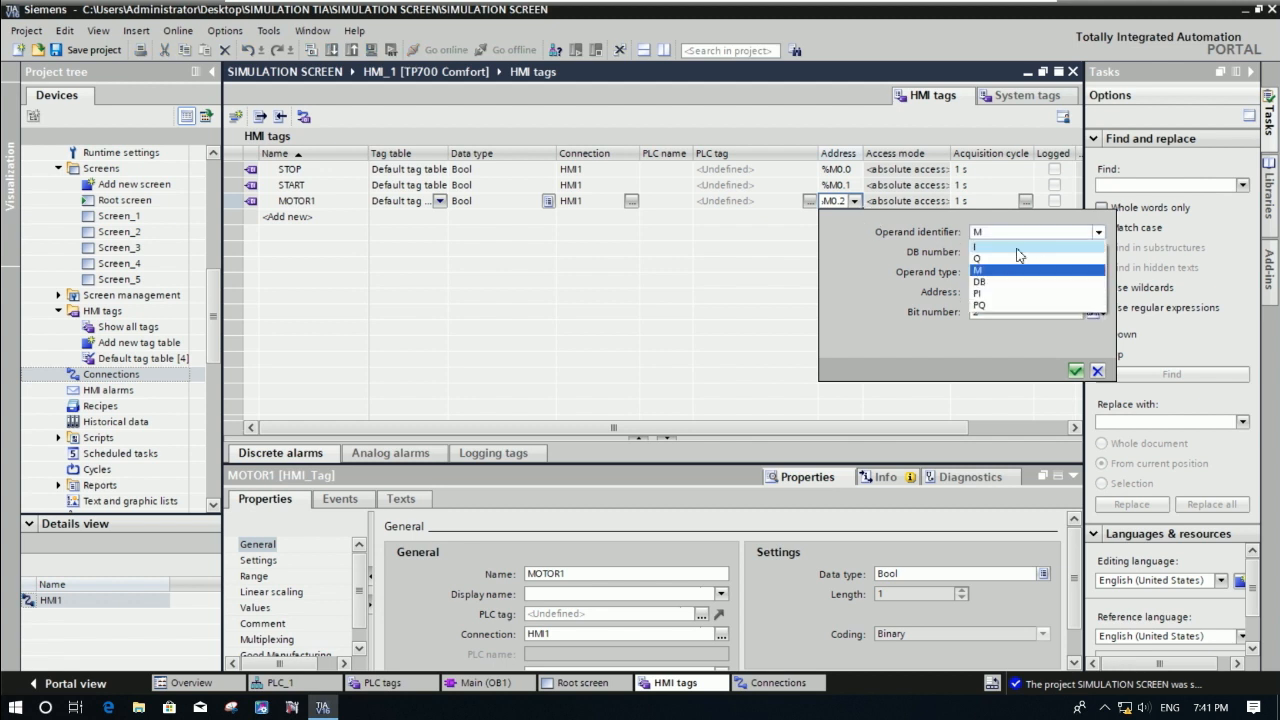
left_click(1046, 270)
key("Tab")
key("Tab")
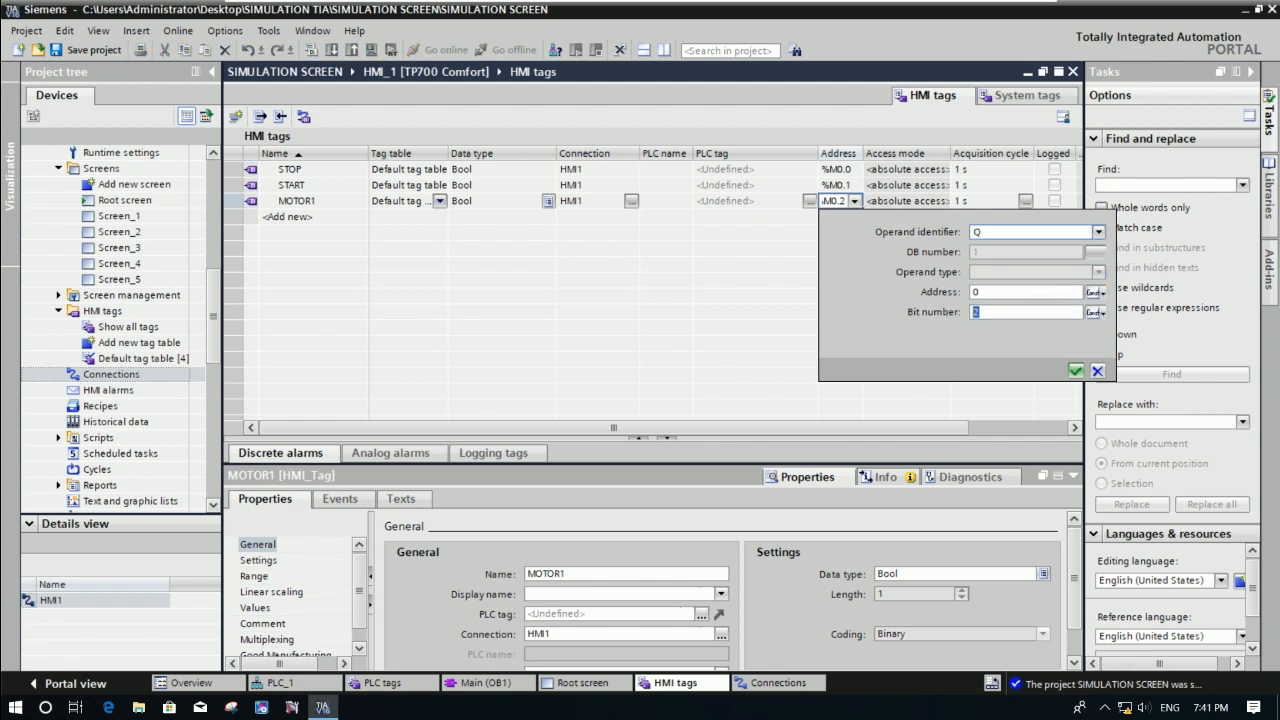
left_click(1075, 371)
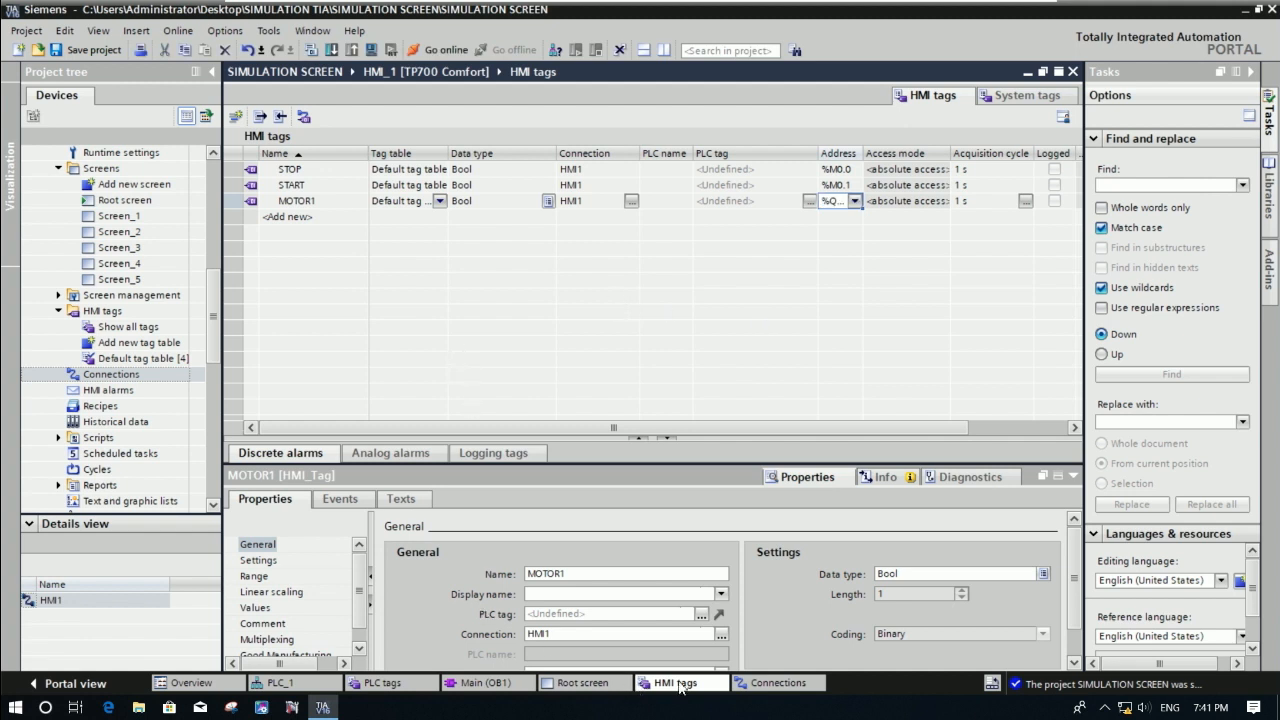
Go to the Root screen and delete its welcome text field and the screen-name symbolic I/O field in the header.
left_click(614, 684)
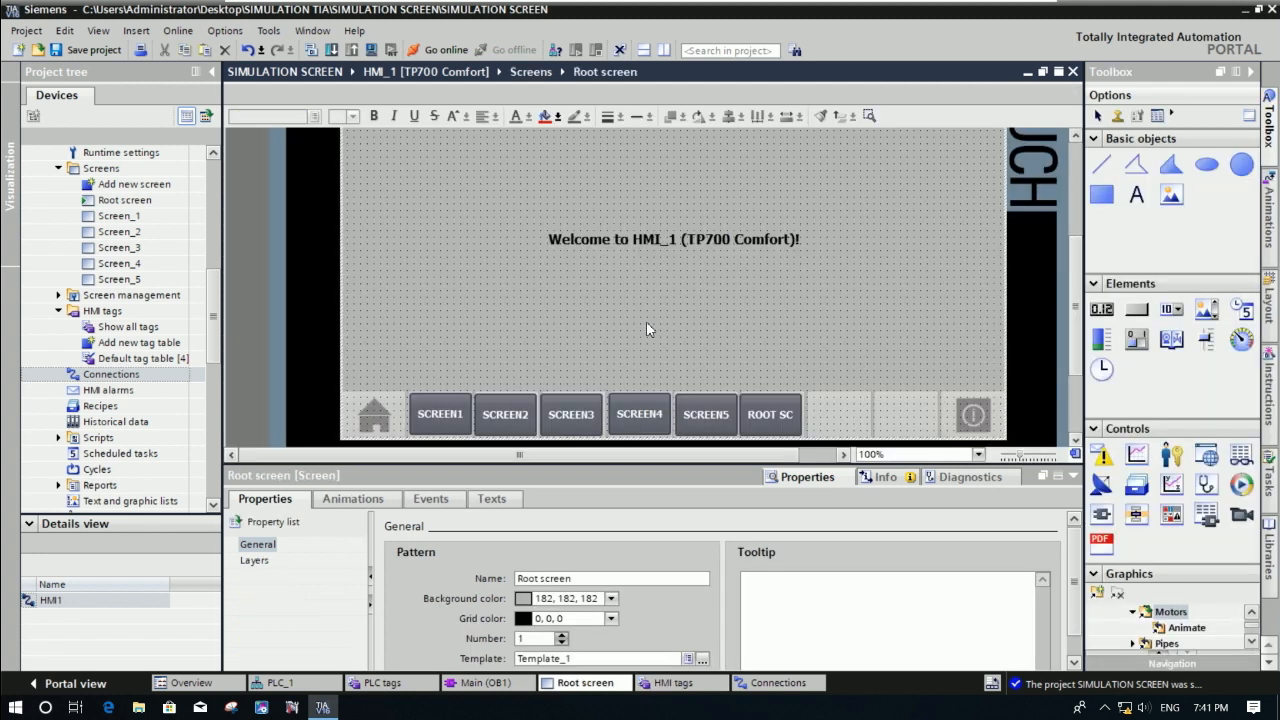
left_click(740, 264)
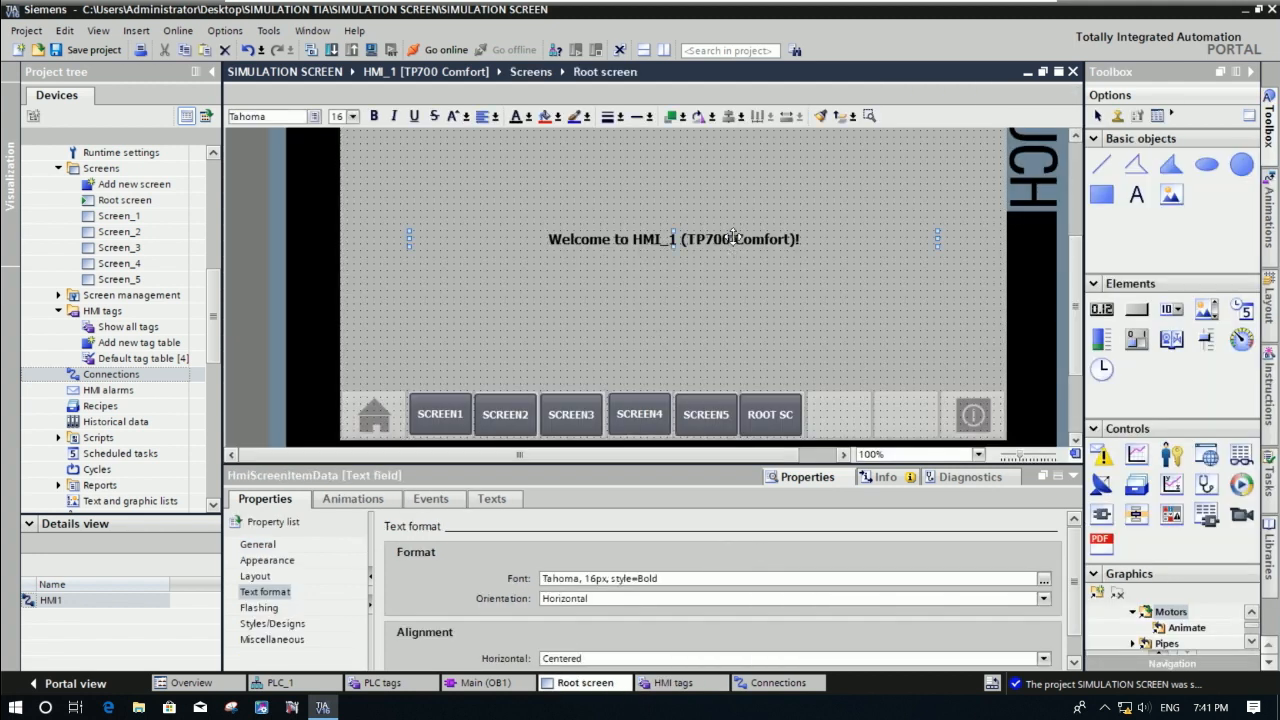
key("Delete")
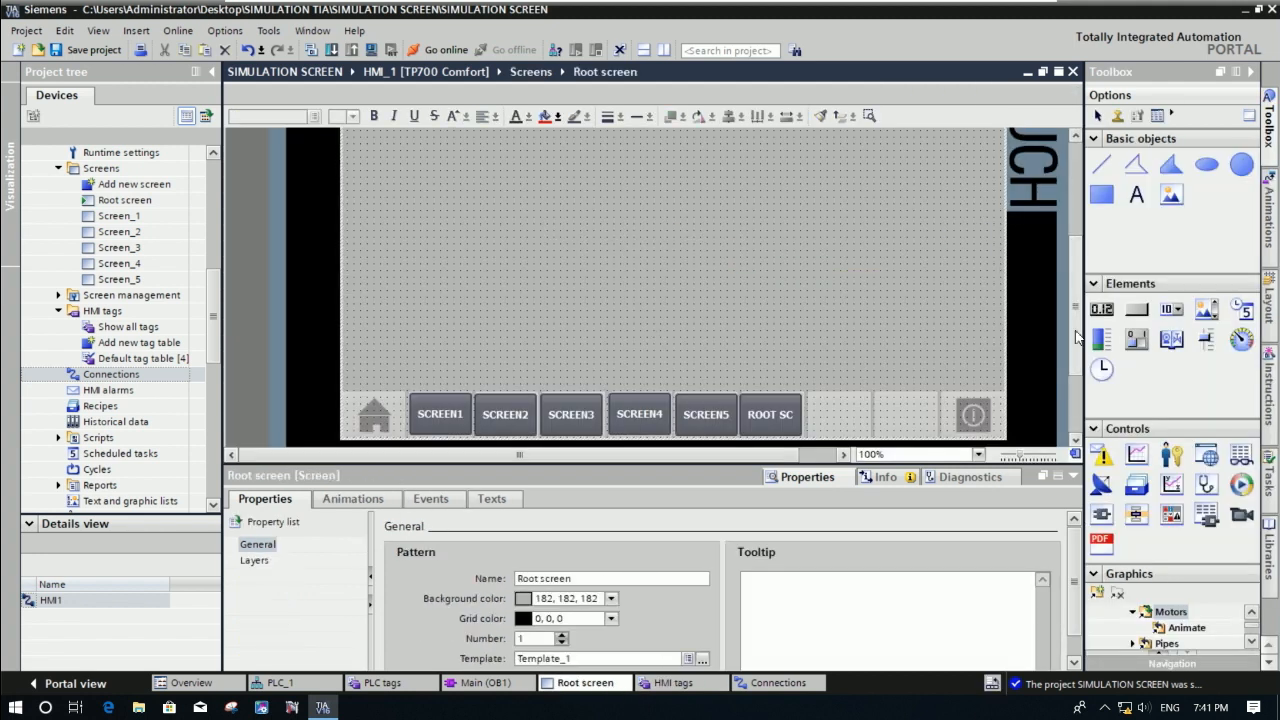
left_click_drag(1077, 333, 1078, 282)
left_click(680, 181)
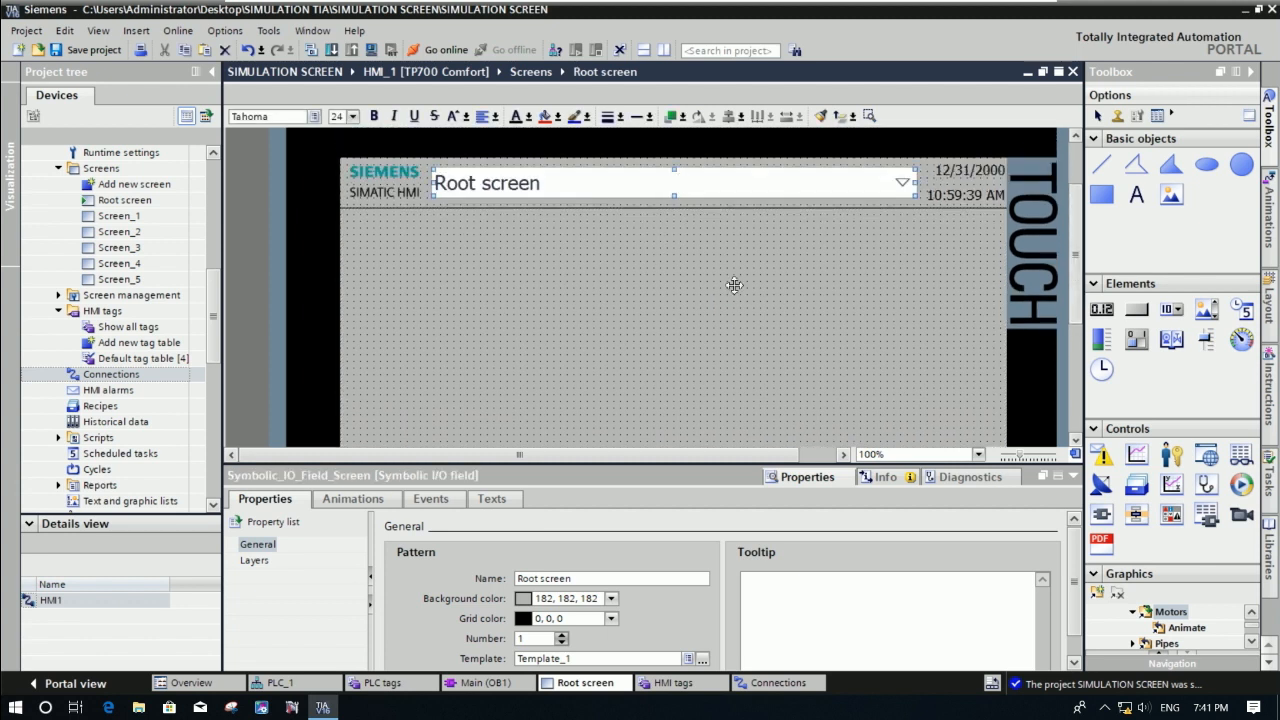
left_click(648, 291)
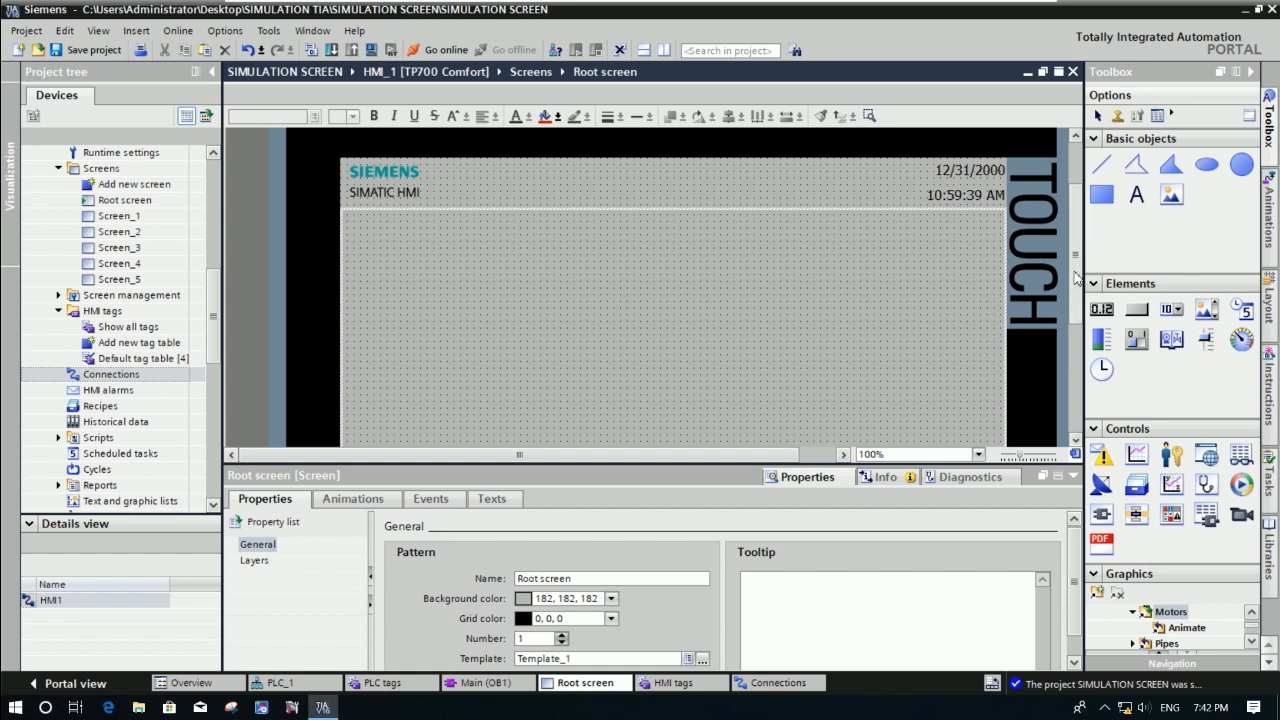
Draw a button labelled START on the Root screen, just above the SCREEN3 to SCREEN5 navigation buttons.
left_click_drag(1078, 245, 1081, 318)
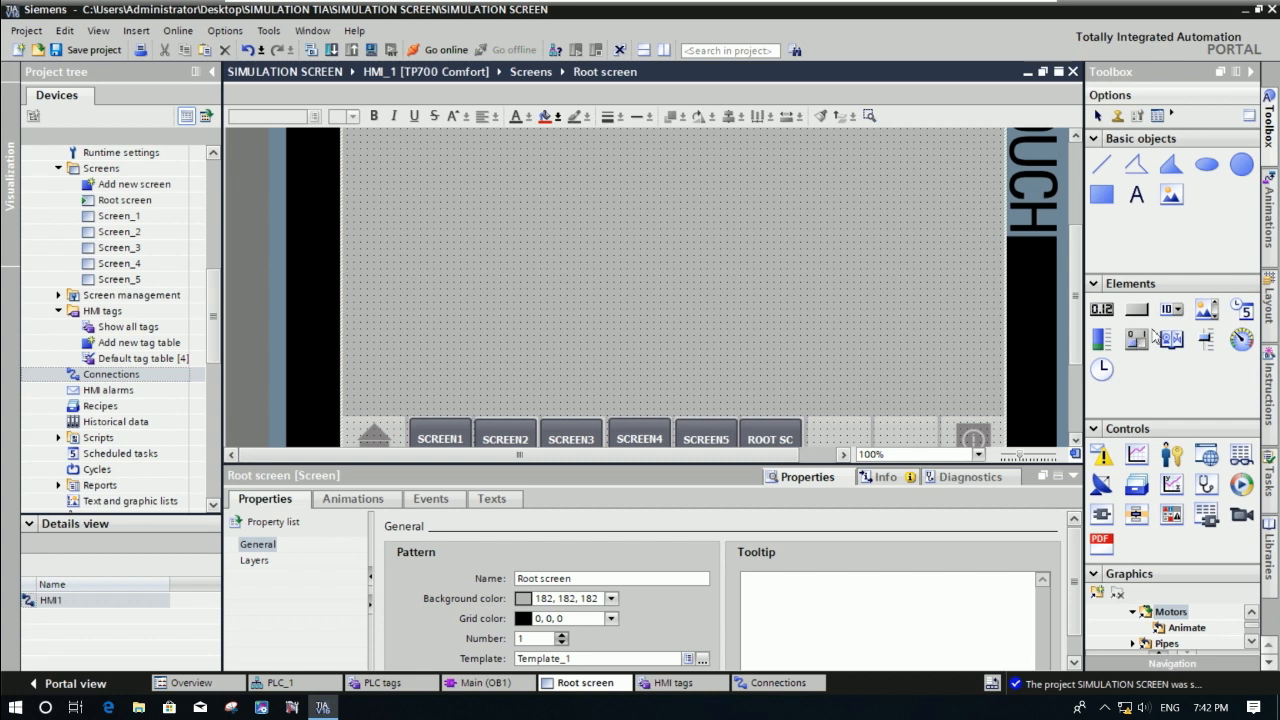
left_click_drag(547, 319, 695, 370)
type("START")
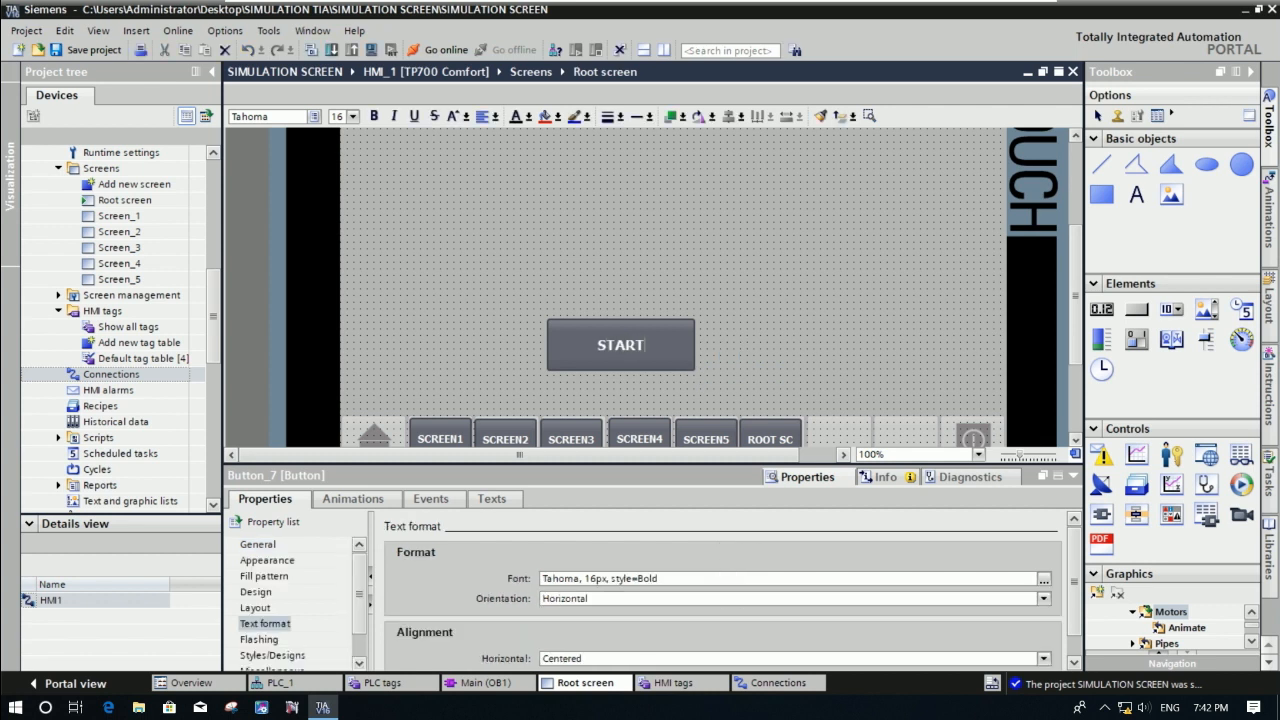
left_click(737, 351)
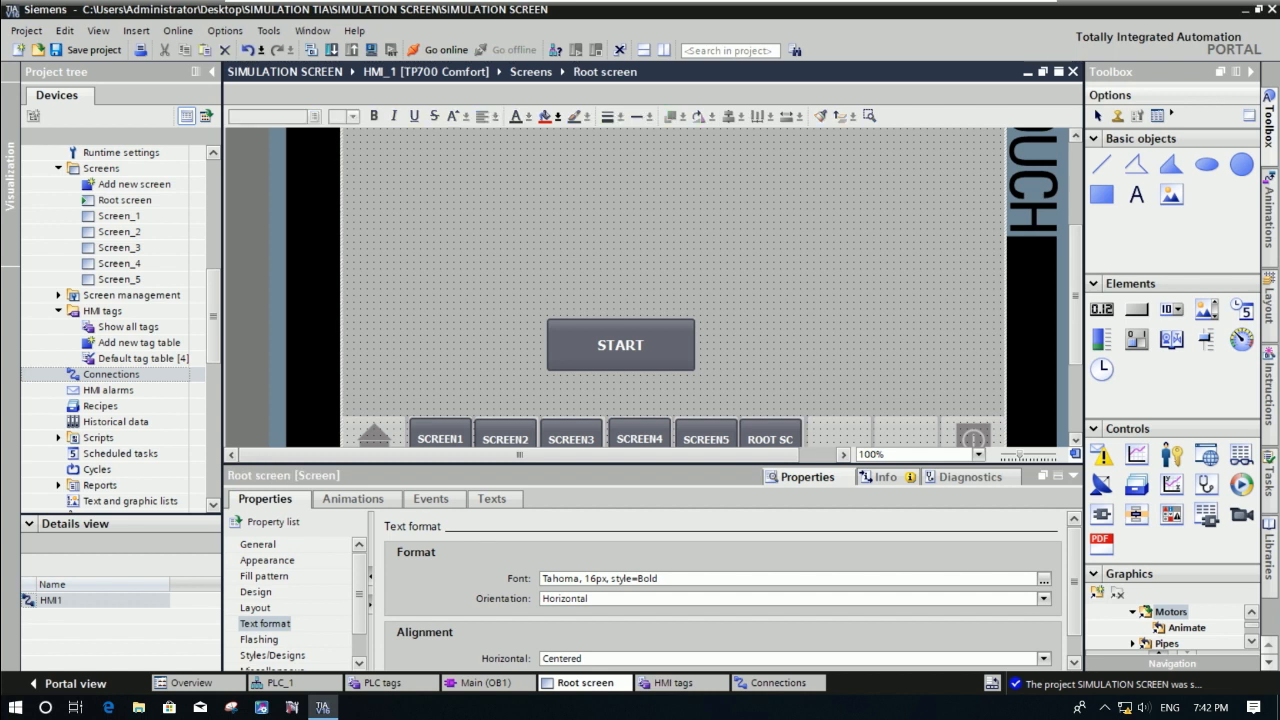
Set the START button's label font size to 19, keeping Tahoma Bold.
left_click(669, 345)
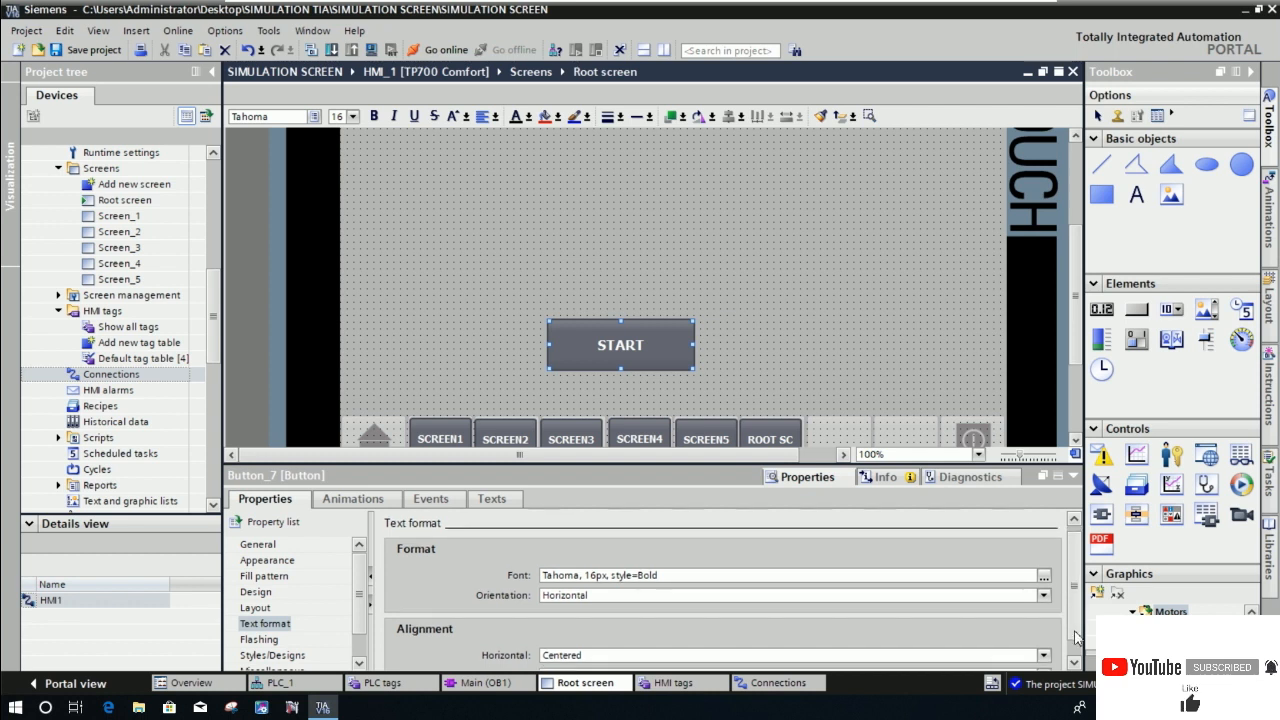
scroll(1072, 630, "down", 1)
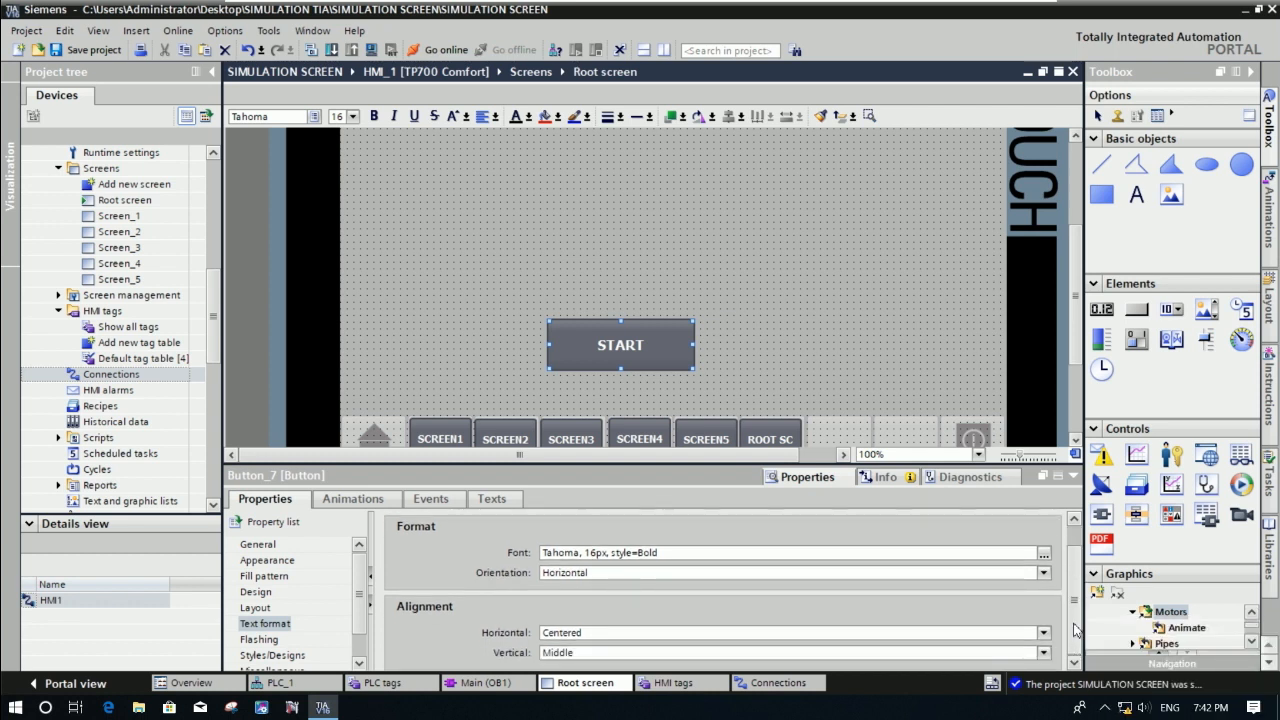
scroll(1073, 600, "up", 1)
left_click(1043, 578)
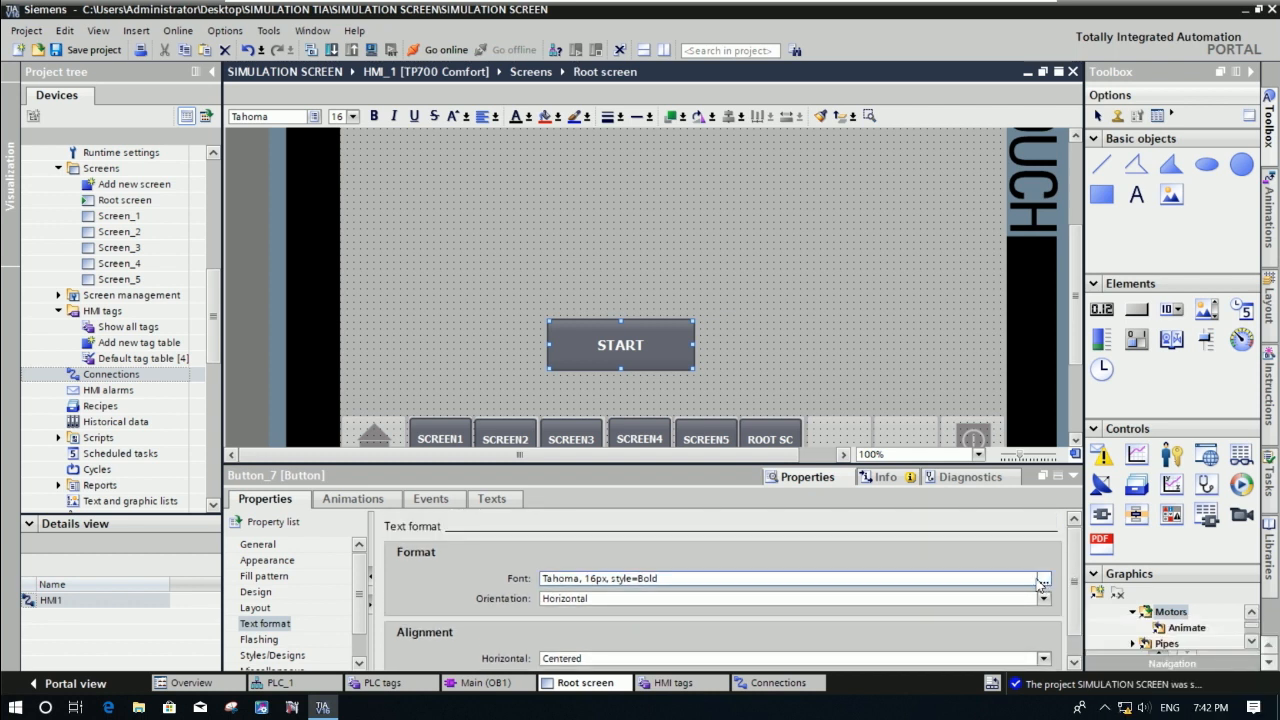
left_click(743, 343)
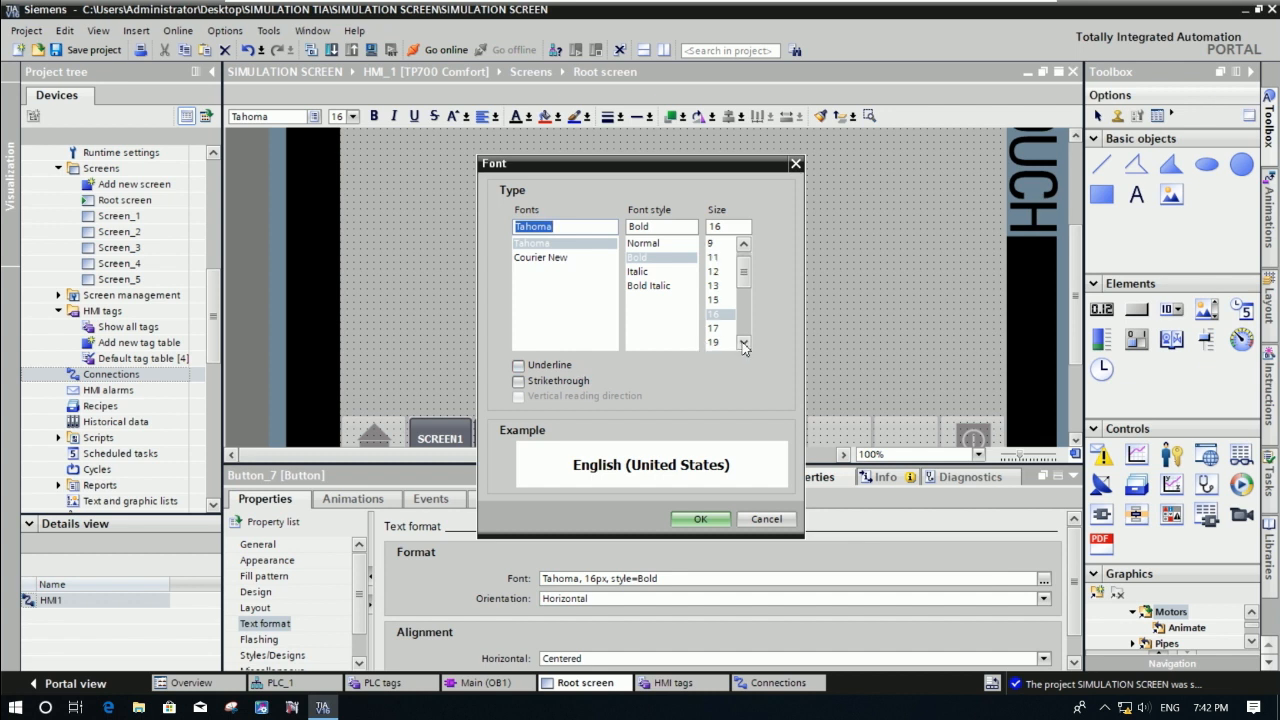
left_click(716, 342)
left_click(707, 522)
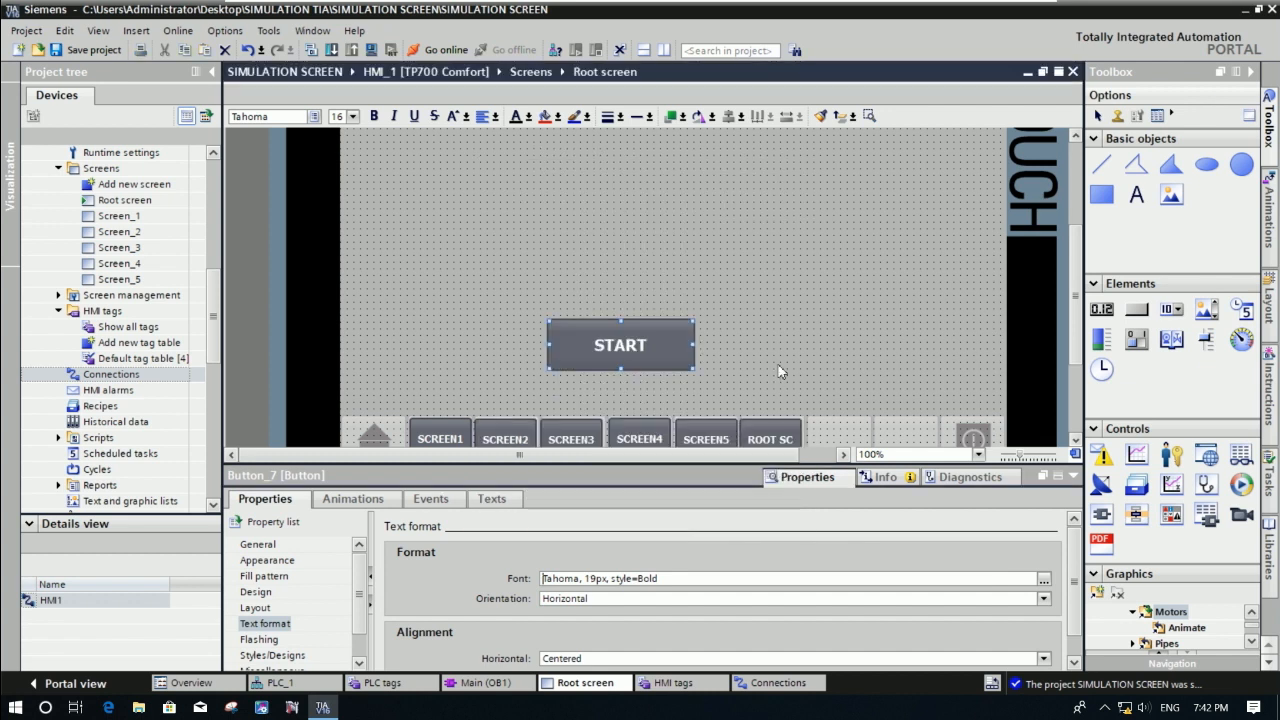
left_click(780, 371)
Examine the START button's general and appearance properties, including its fill pattern options.
left_click(660, 352)
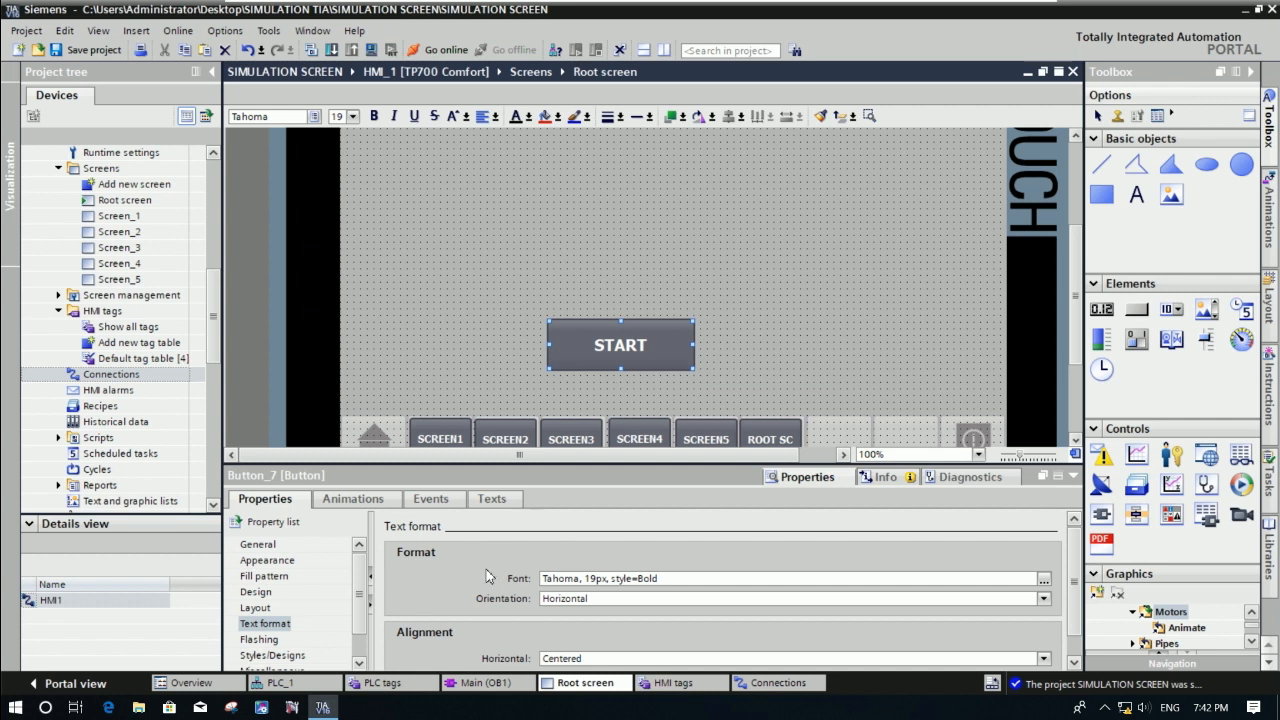
right_click(611, 351)
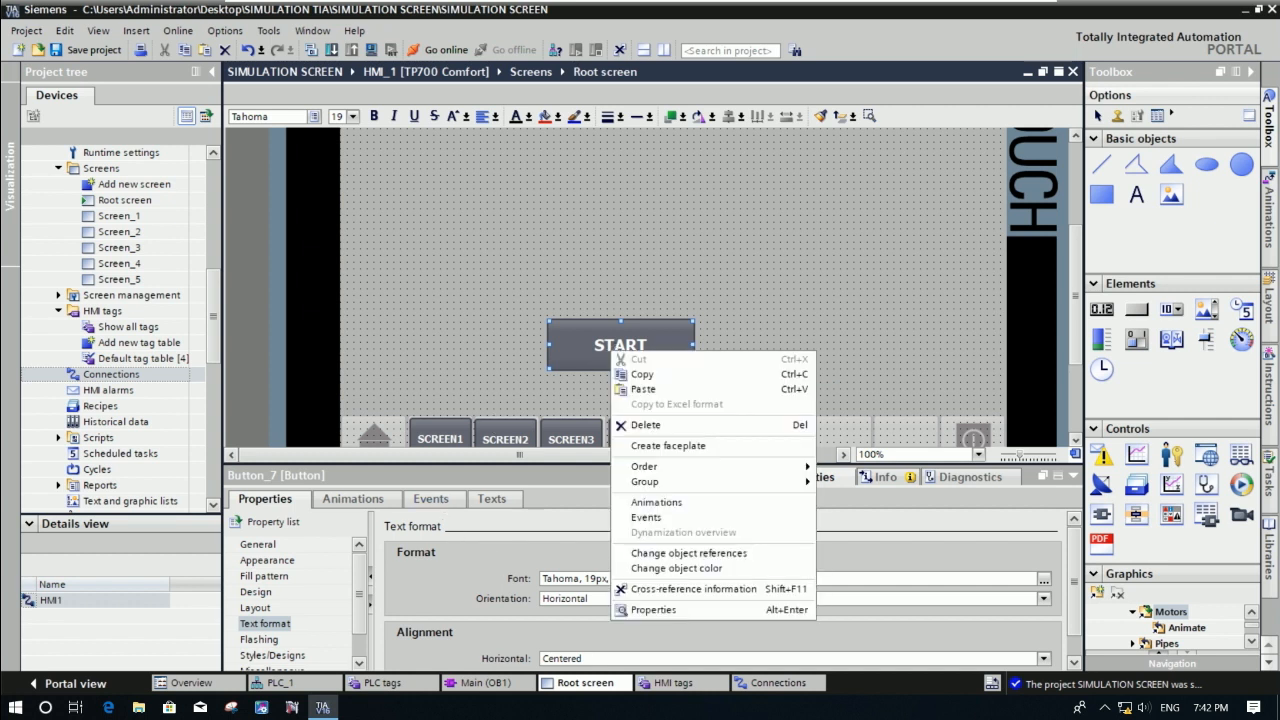
left_click(632, 609)
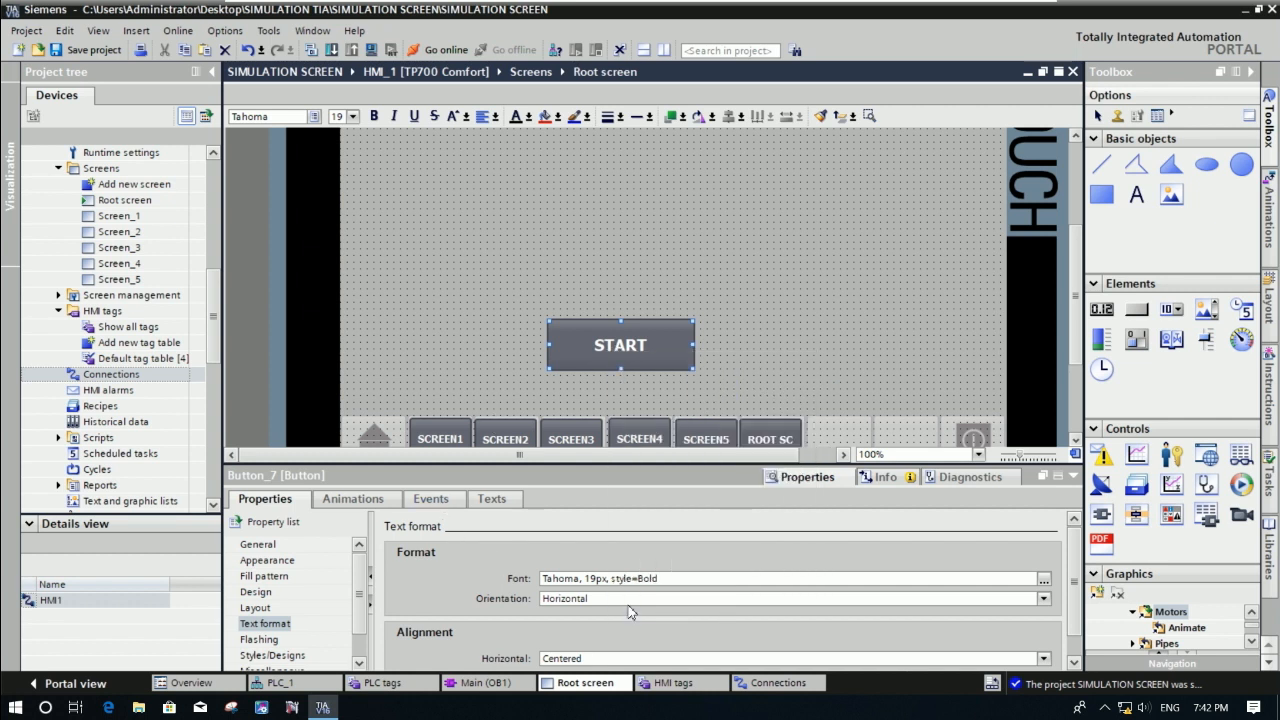
left_click(258, 545)
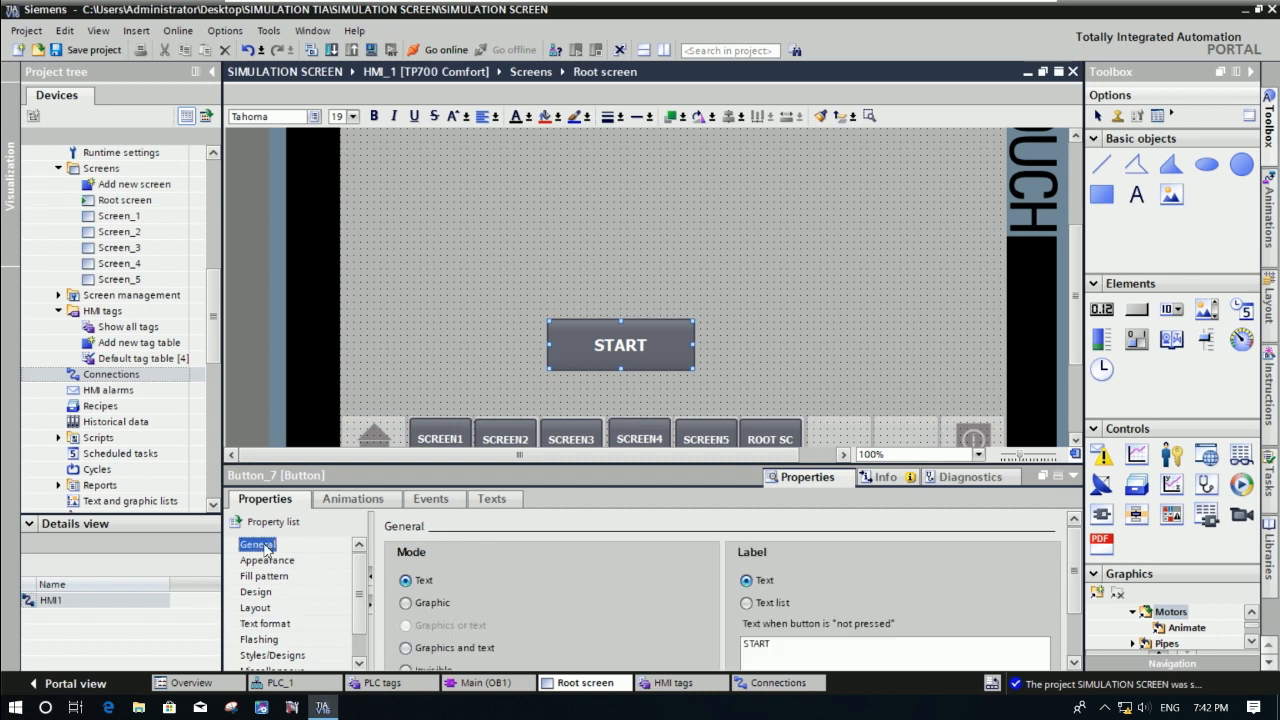
mouse_move(1069, 590)
left_mouse_down()
mouse_move(1070, 633)
mouse_move(1069, 607)
left_mouse_up()
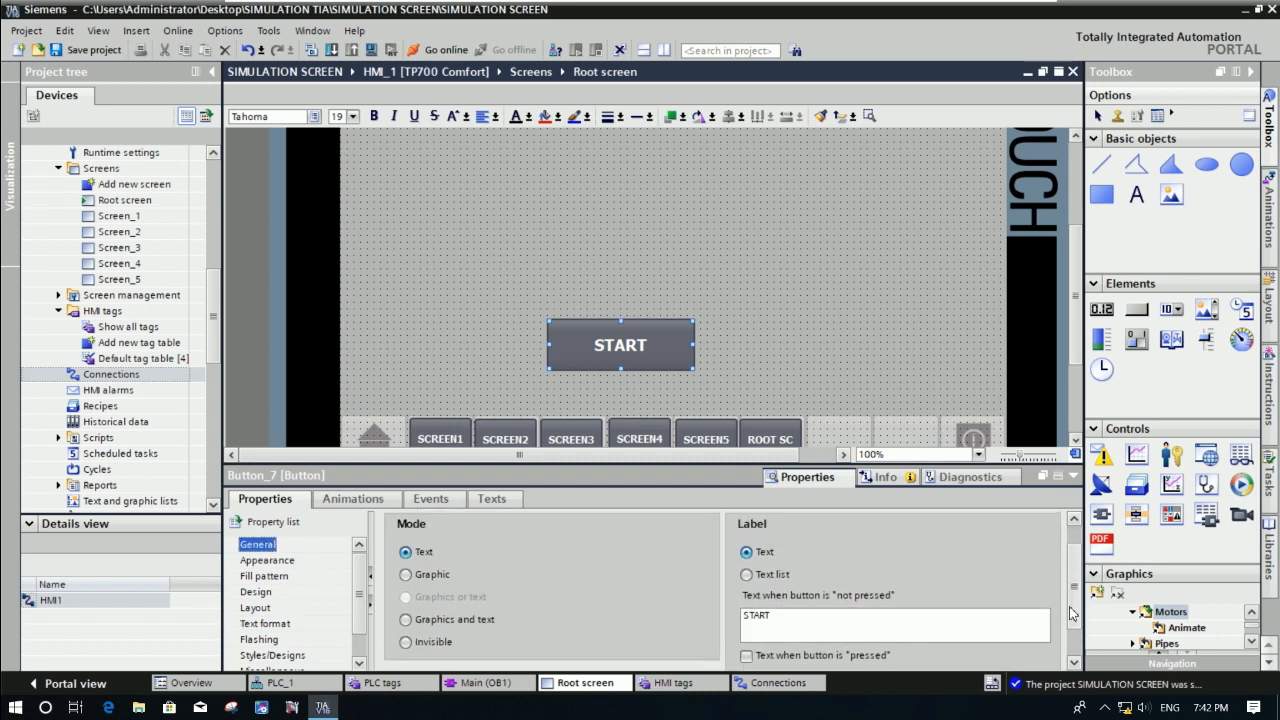
left_click(287, 562)
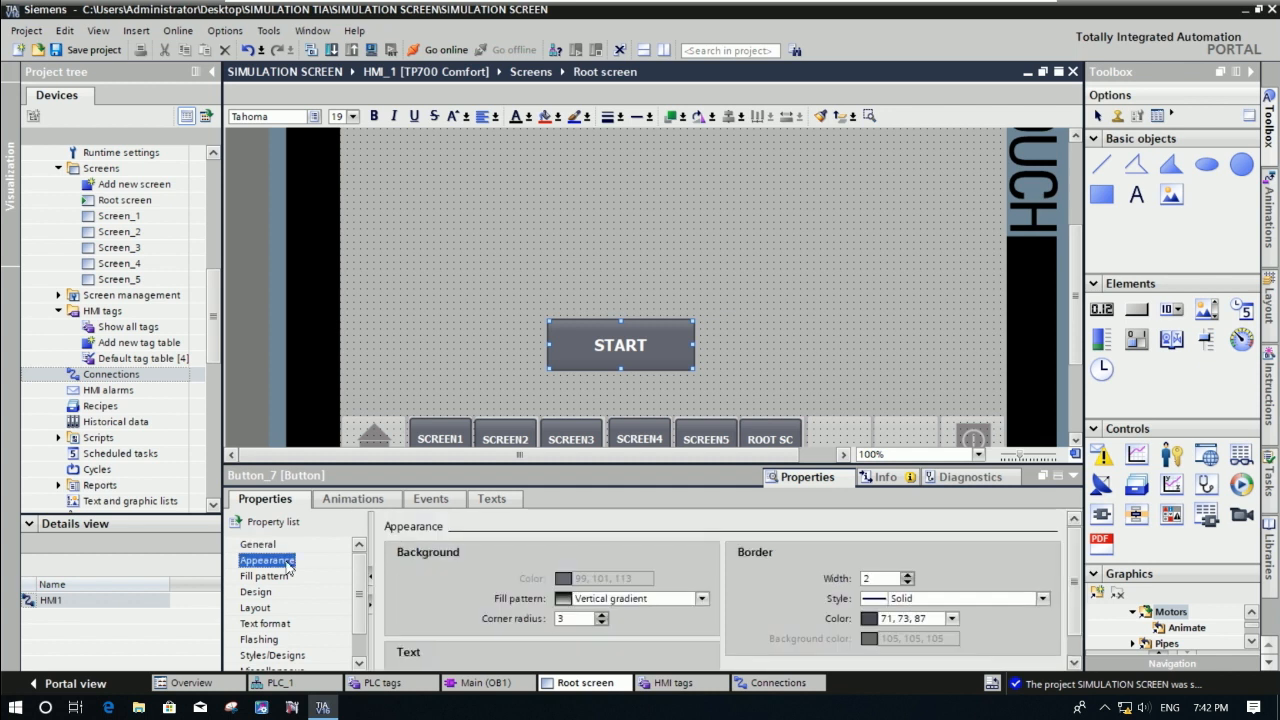
left_click(703, 598)
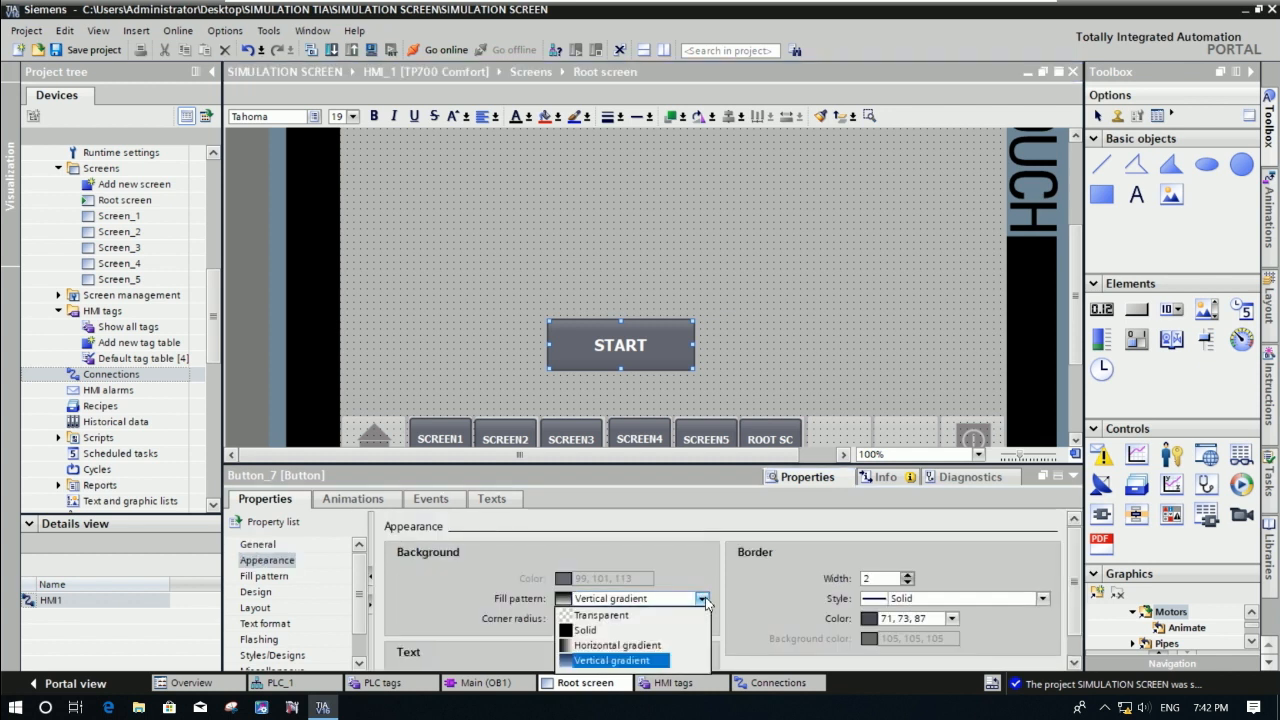
left_click(703, 598)
left_click(703, 598)
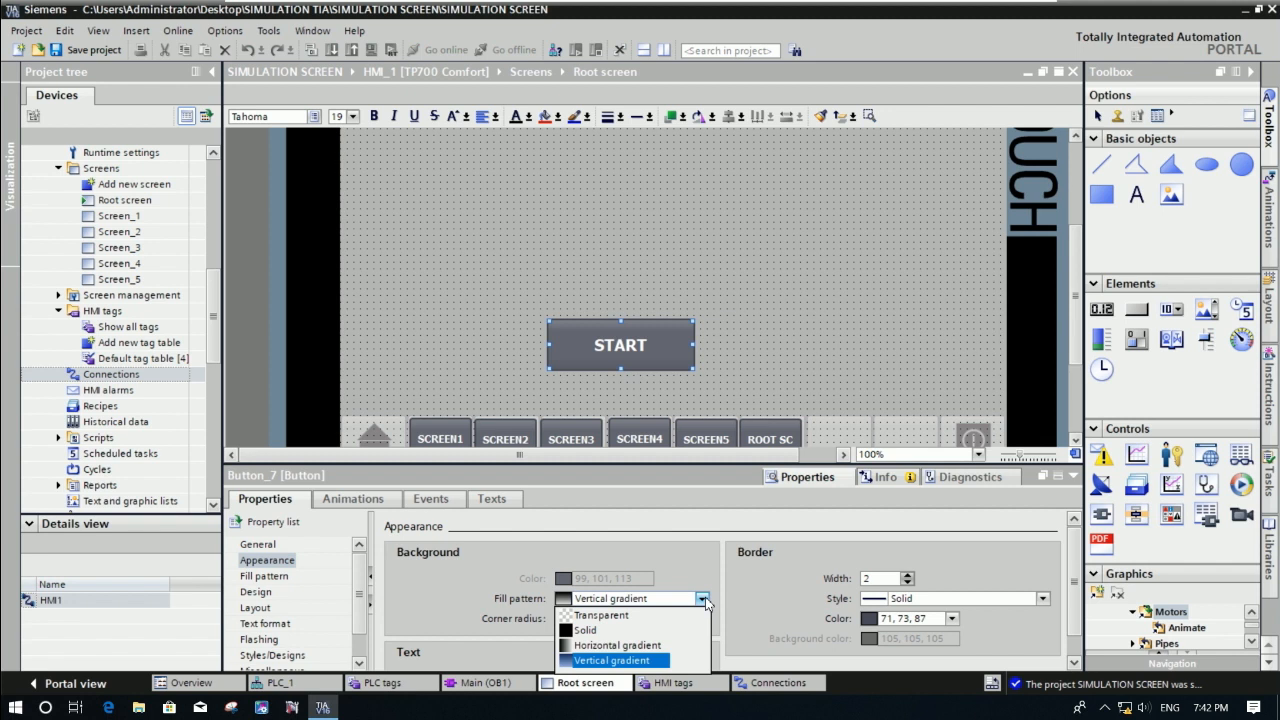
left_click(803, 580)
scroll(1075, 597, "down", 1)
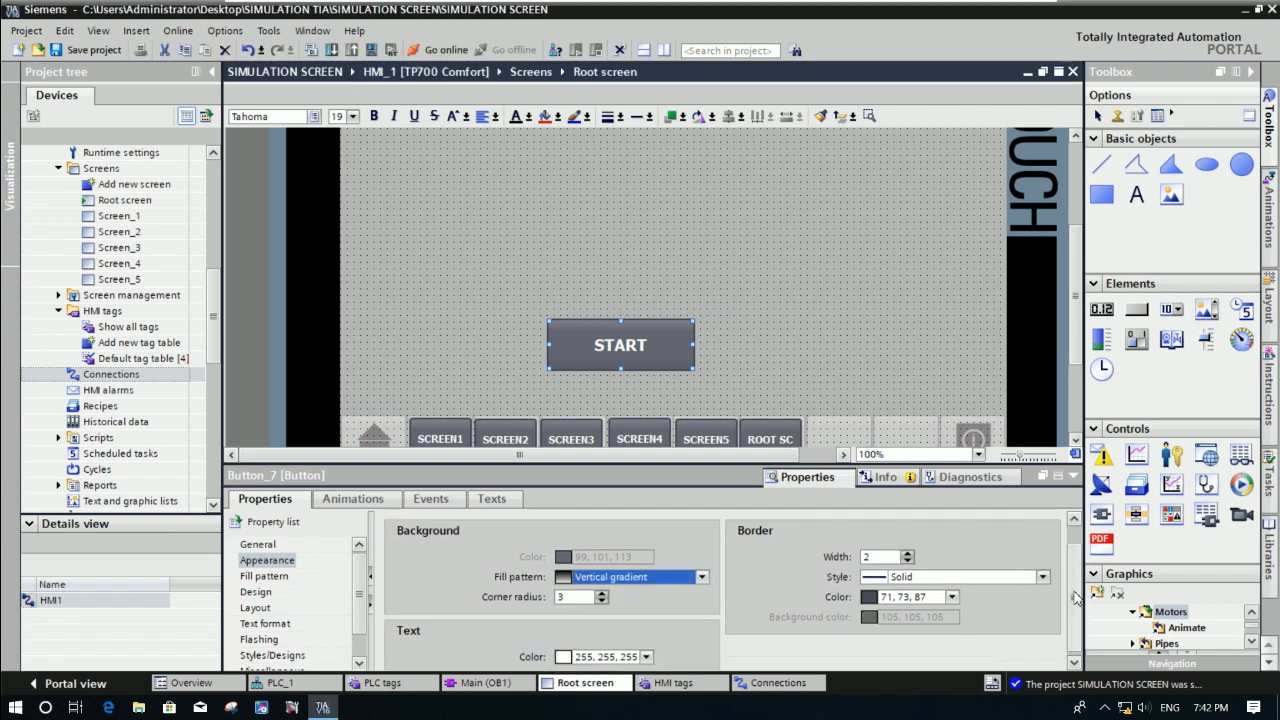
scroll(1075, 597, "down", 1)
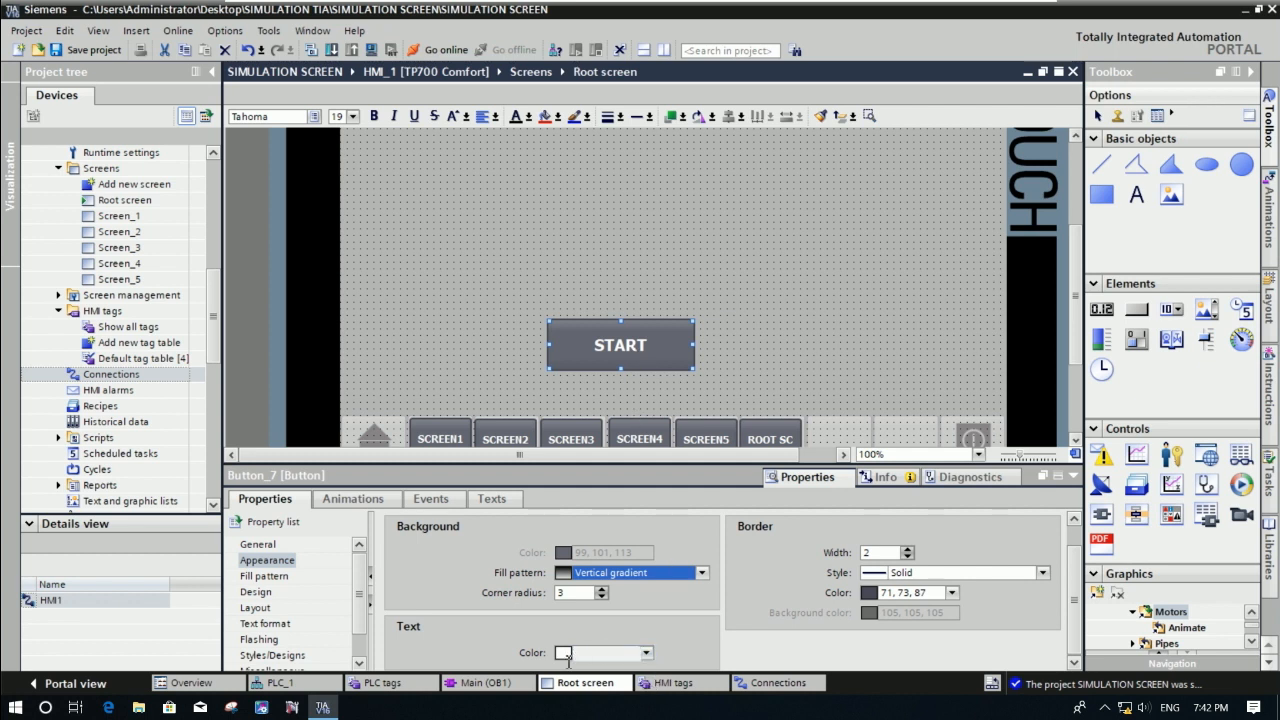
Try blue (0, 0, 255) for the START button's text, then set the text colour to yellow (255, 255, 0).
left_click(646, 652)
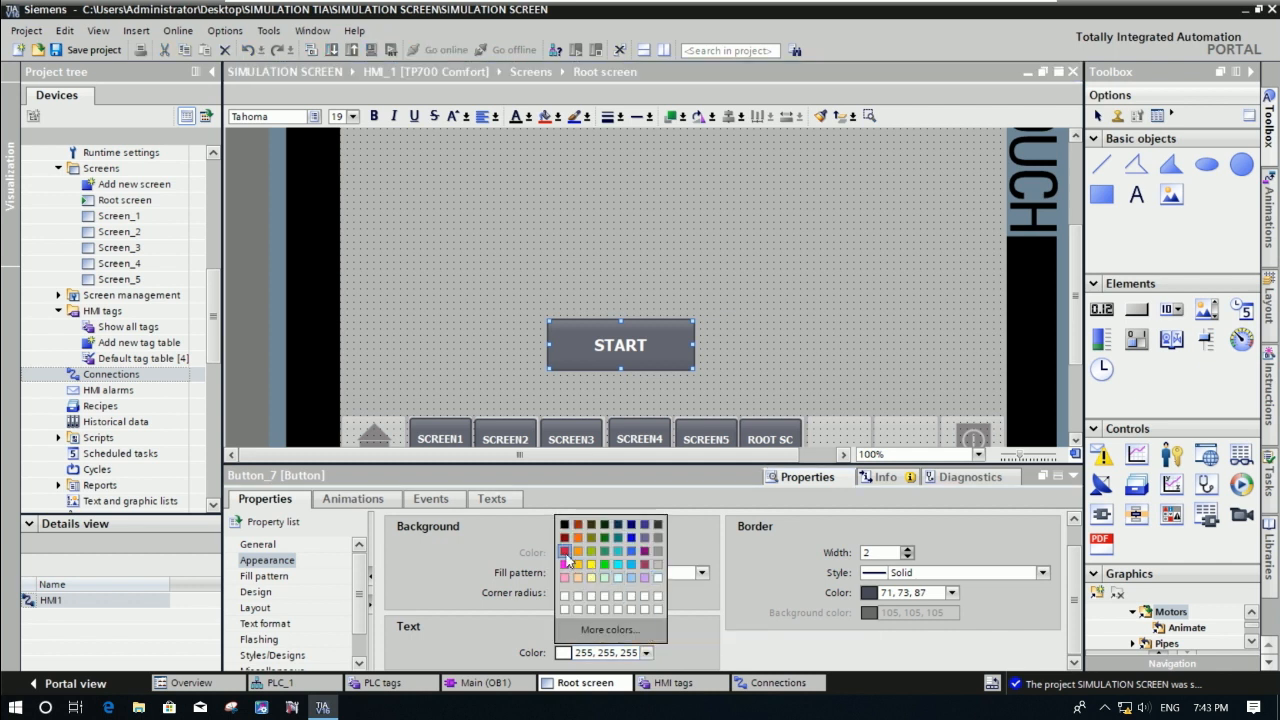
left_click(630, 543)
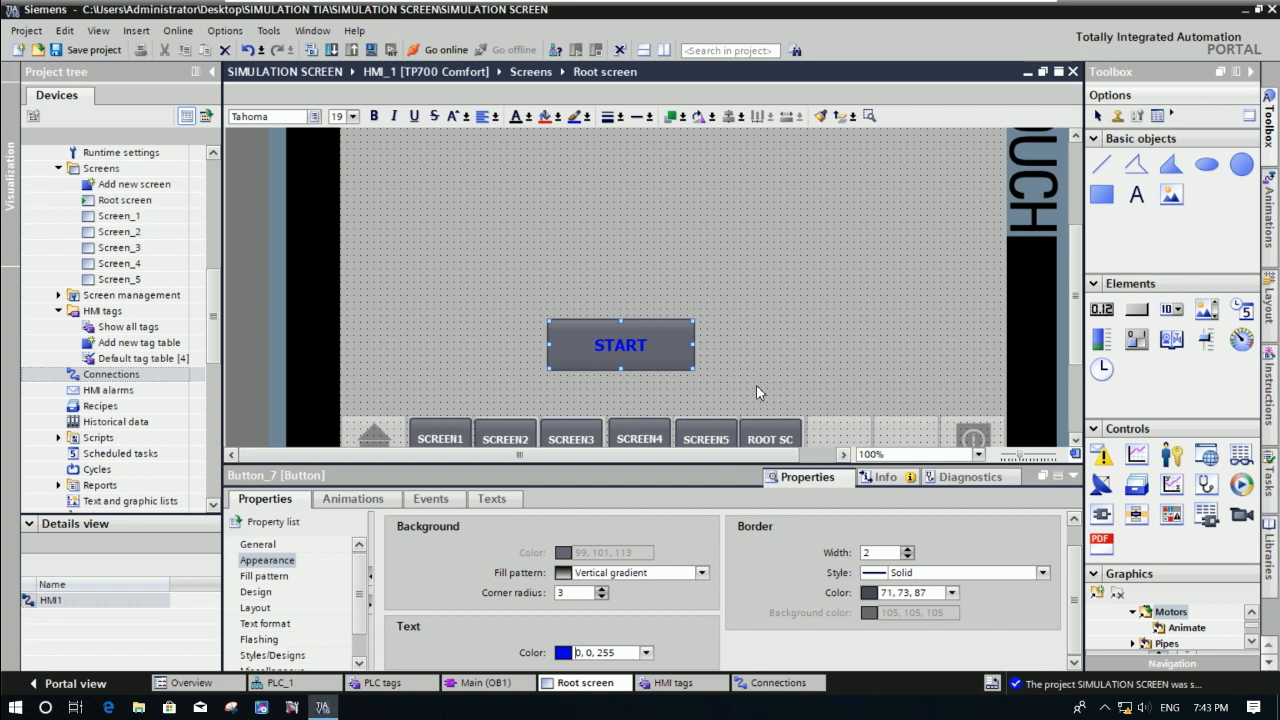
left_click(646, 652)
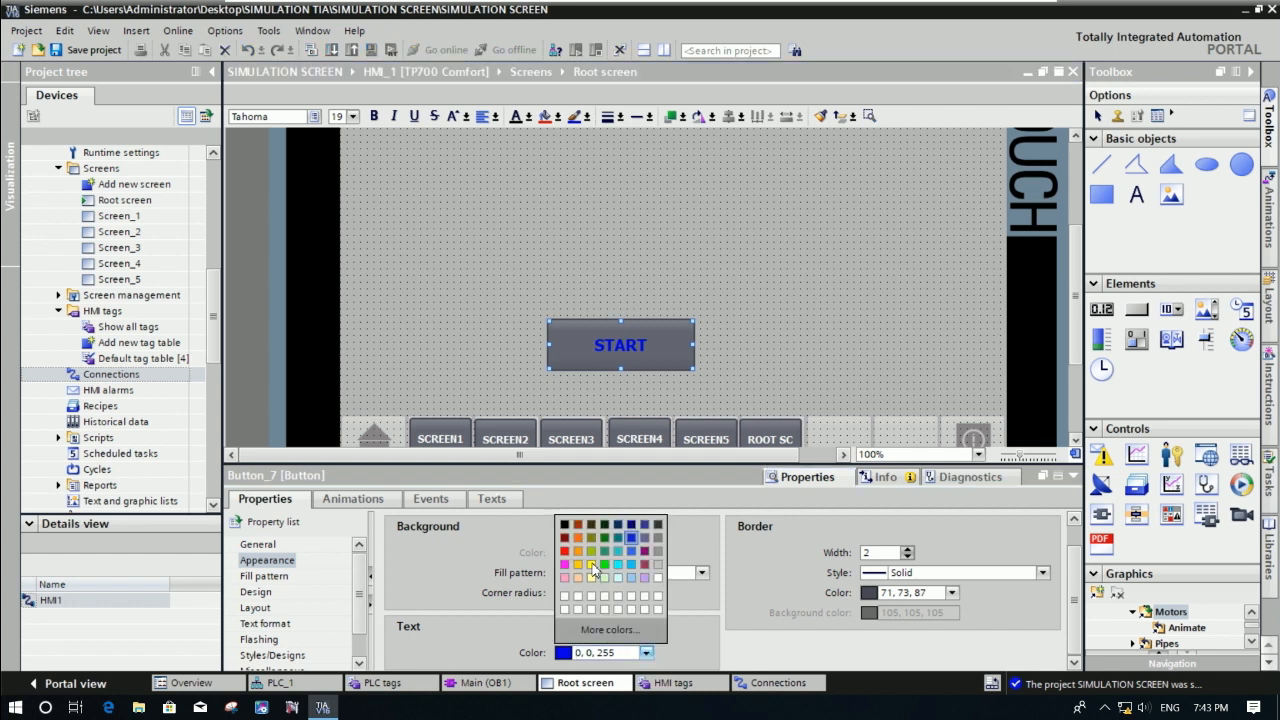
left_click(592, 566)
left_click(769, 372)
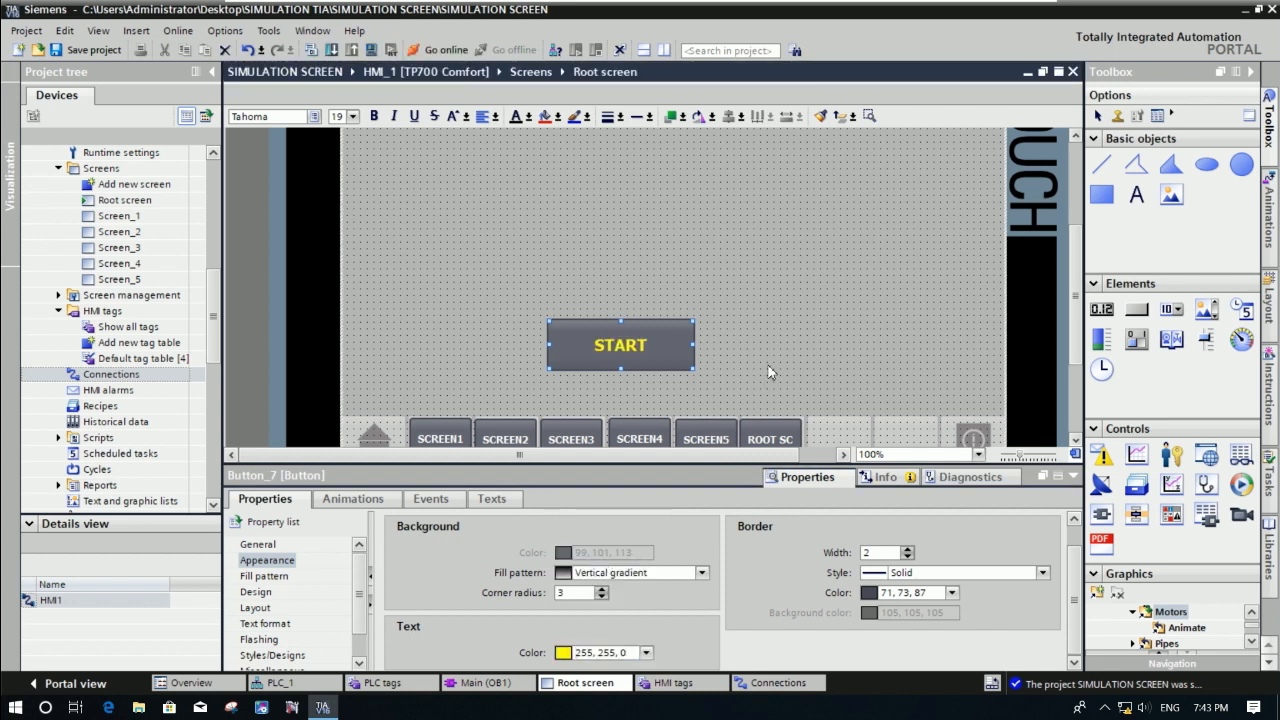
Give the START button a red (255, 0, 0) border and a solid fill with a red (255, 0, 0) background.
left_click(670, 349)
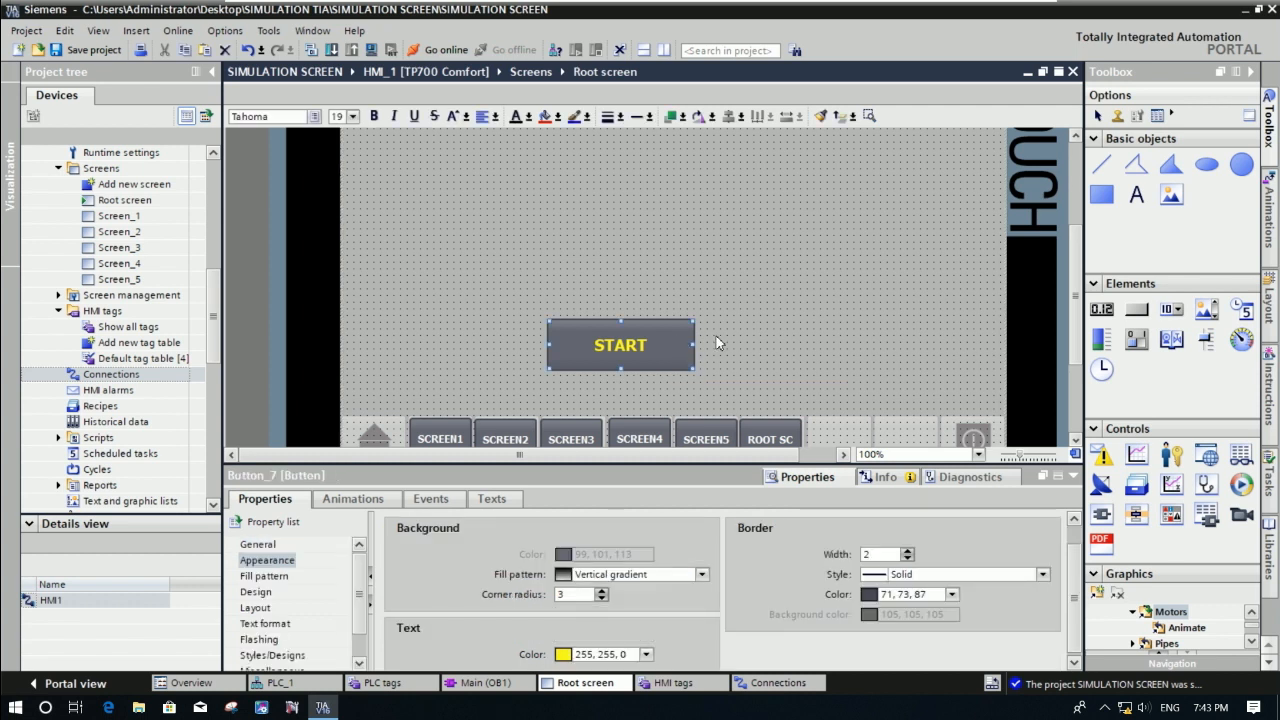
left_click(952, 596)
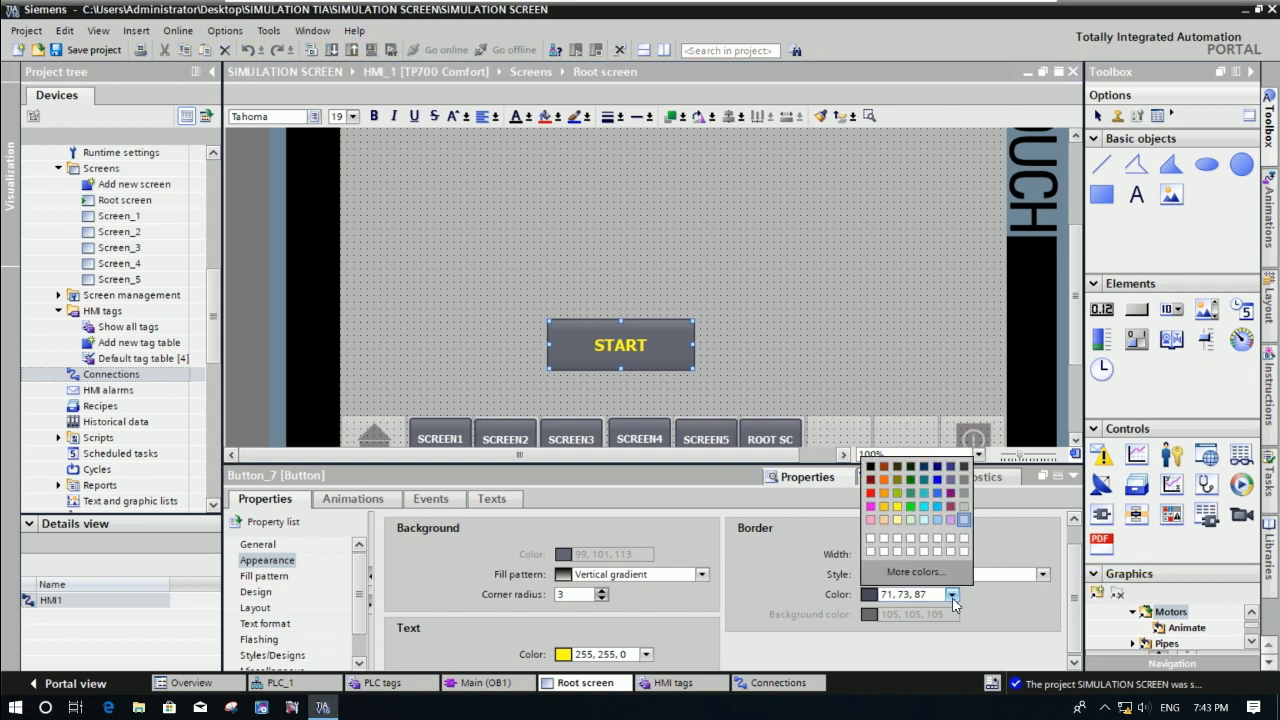
left_click(871, 494)
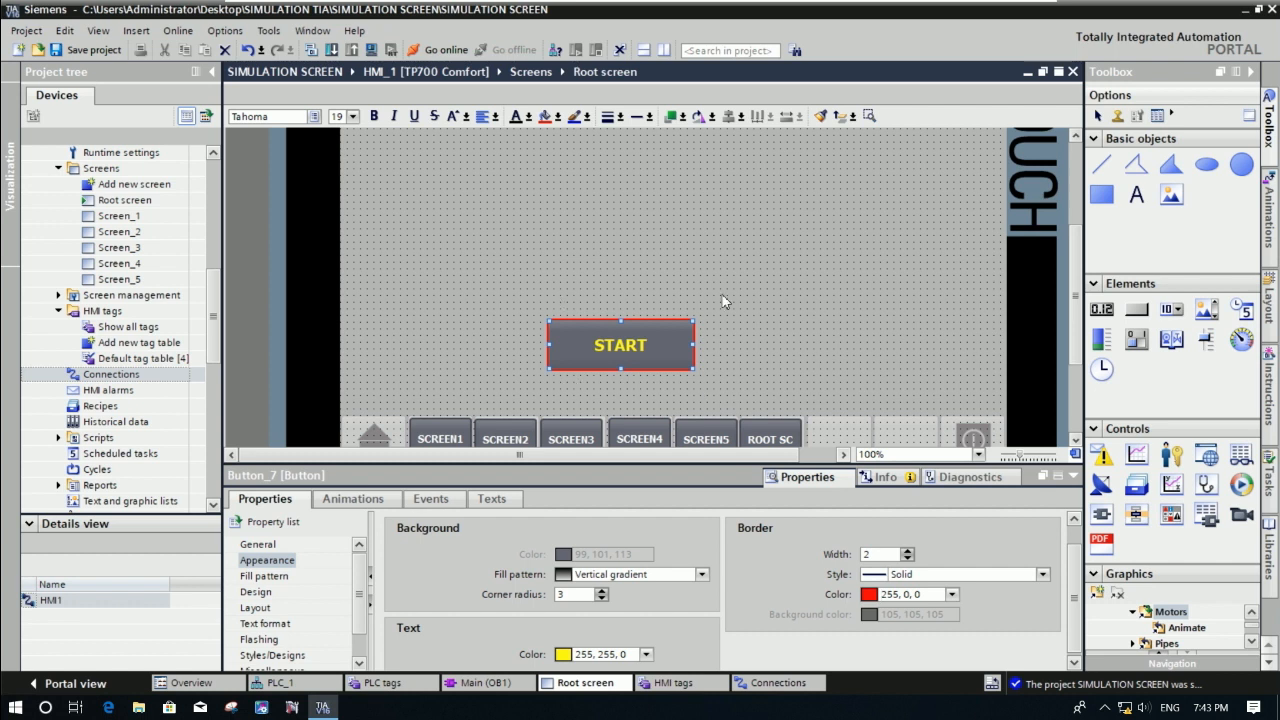
left_click(700, 576)
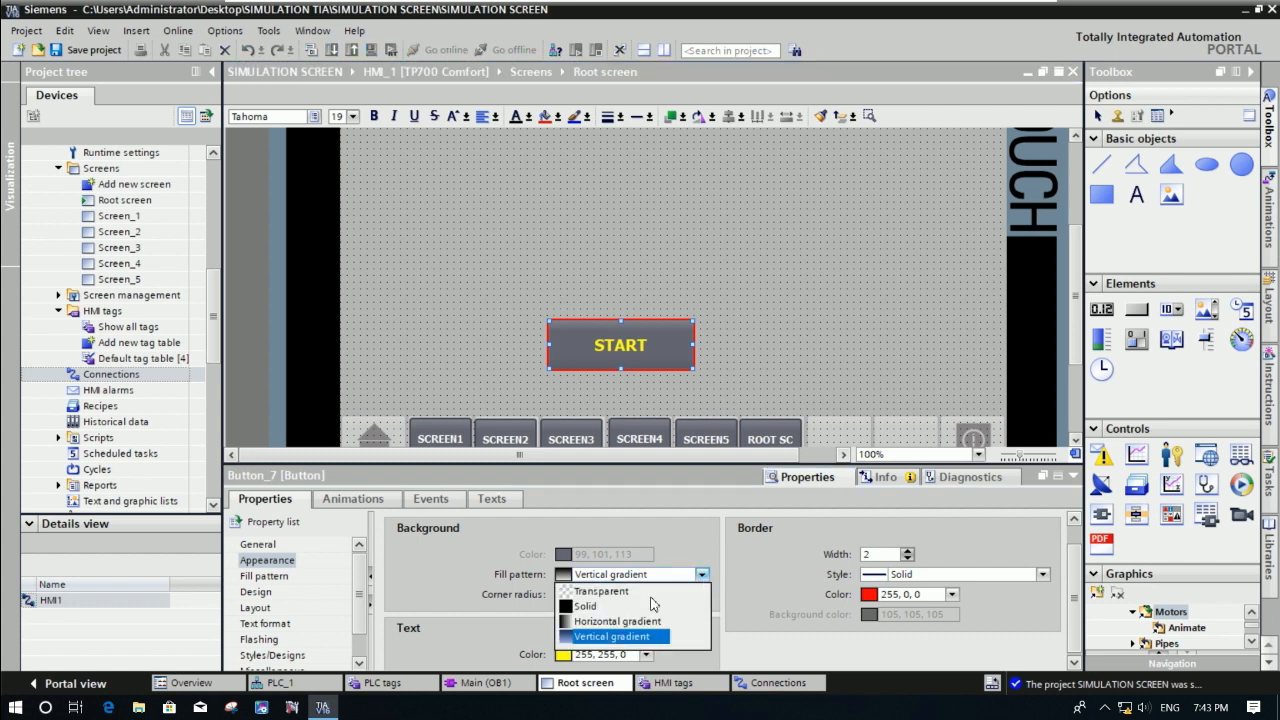
left_click(587, 606)
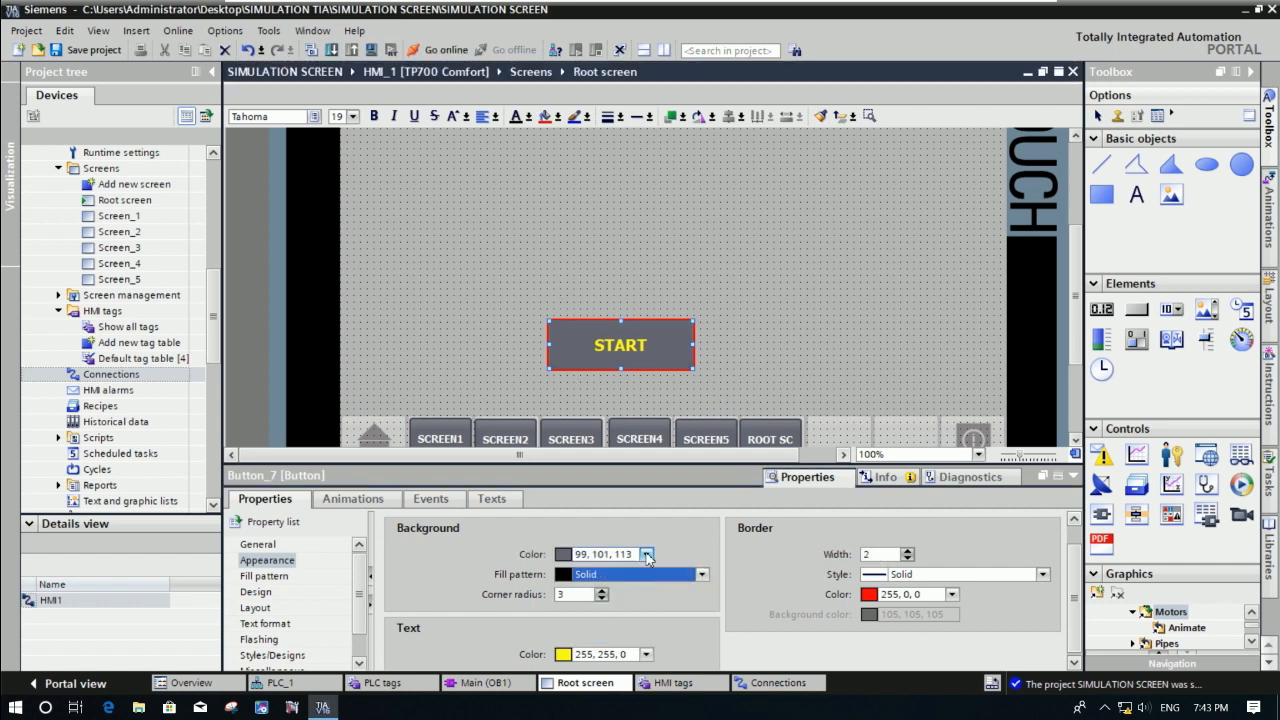
left_click(646, 554)
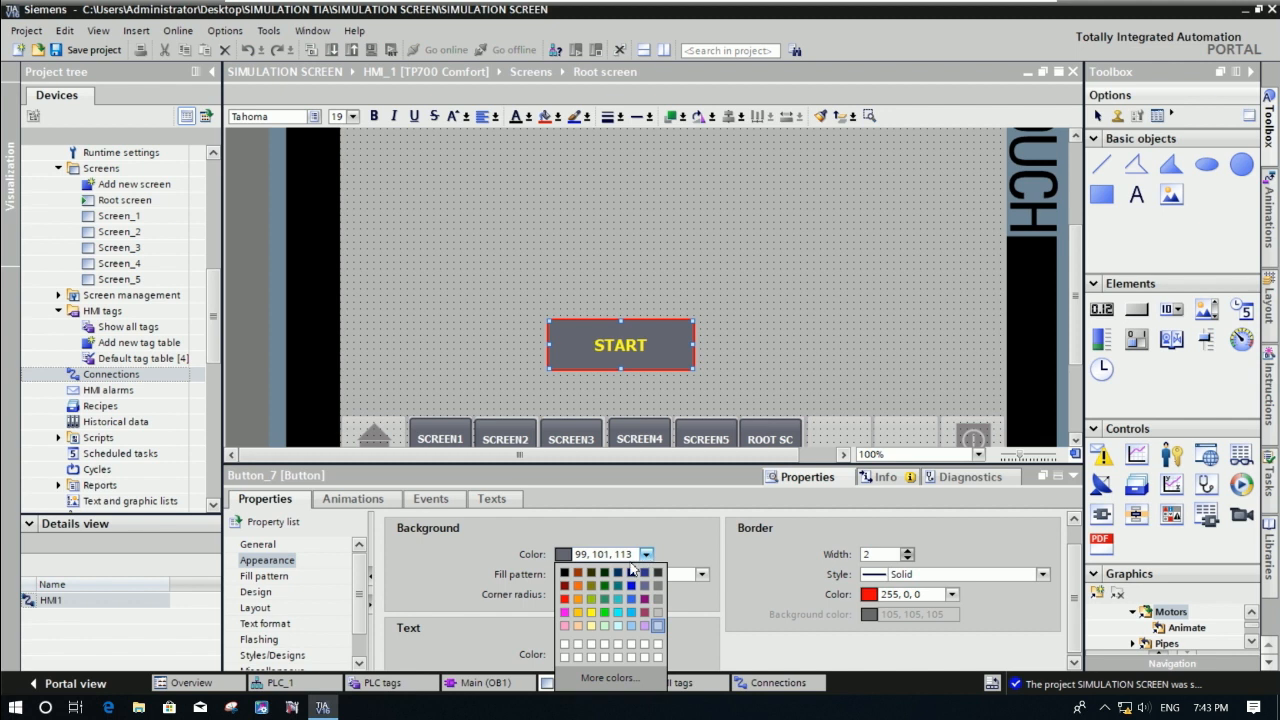
left_click(564, 598)
left_click(757, 356)
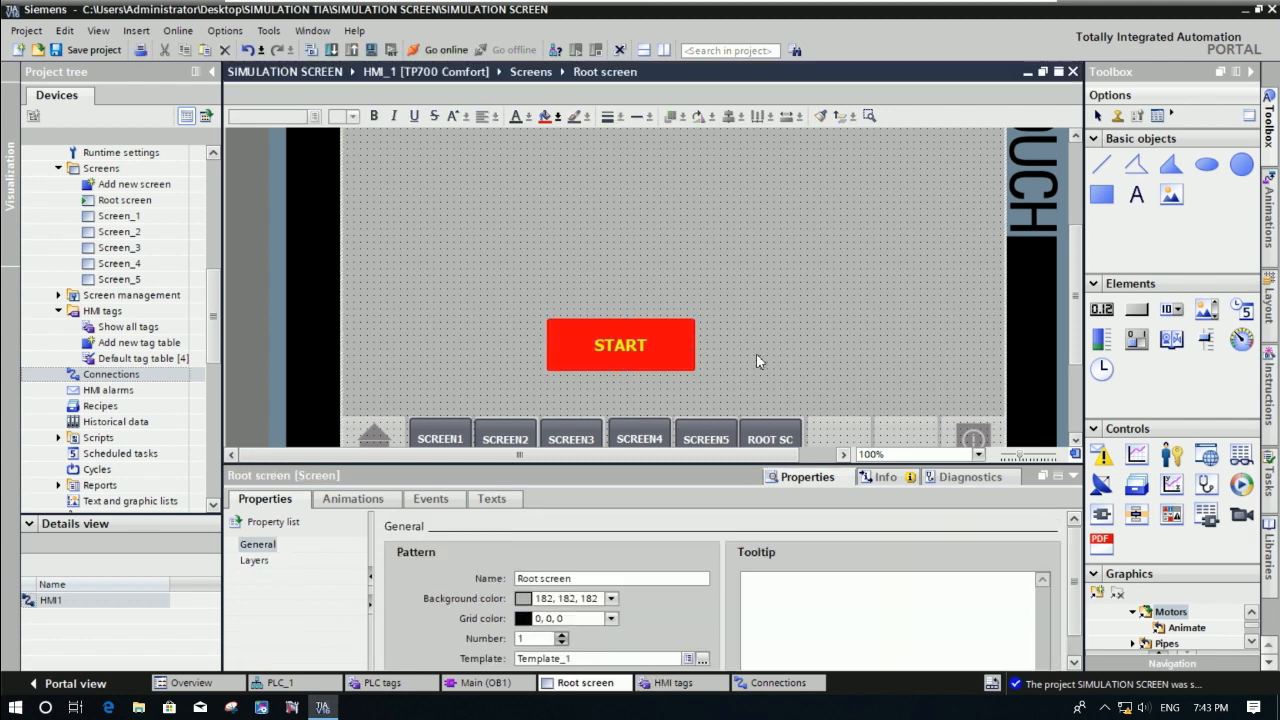
Duplicate the START button to its right and change the copy's label to STOP.
left_click(669, 348)
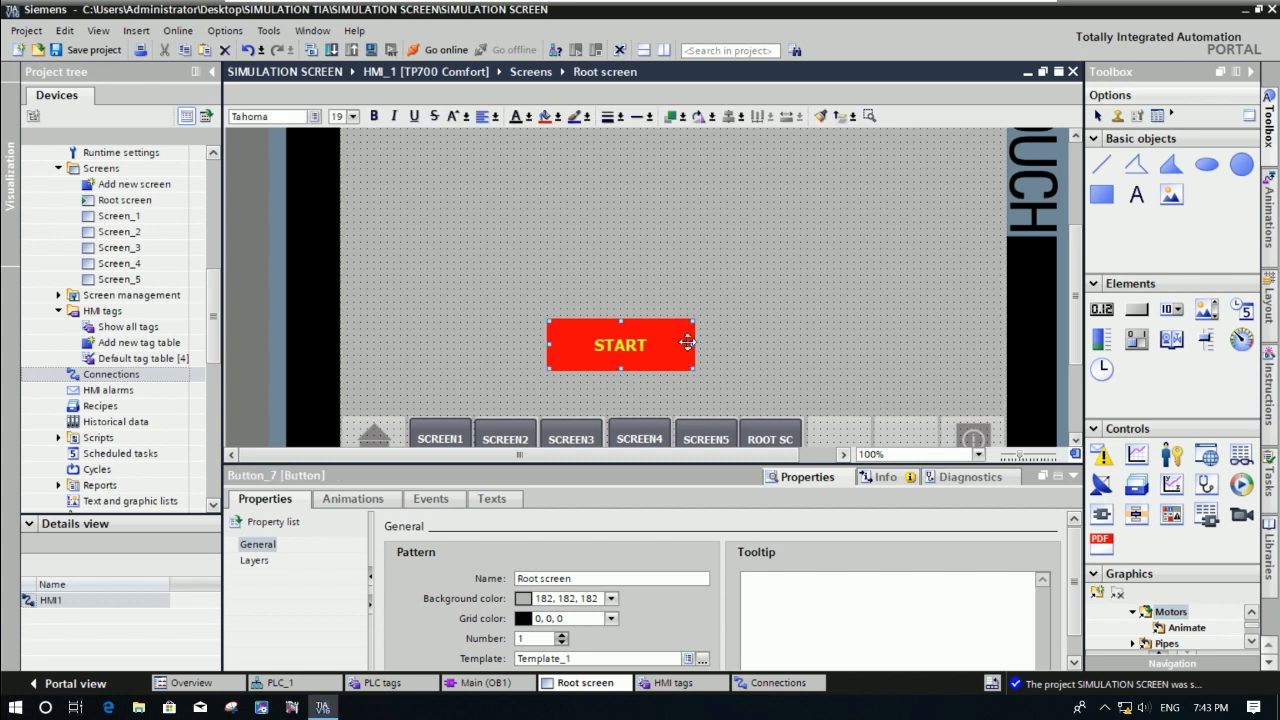
left_click_drag(669, 348, 795, 355)
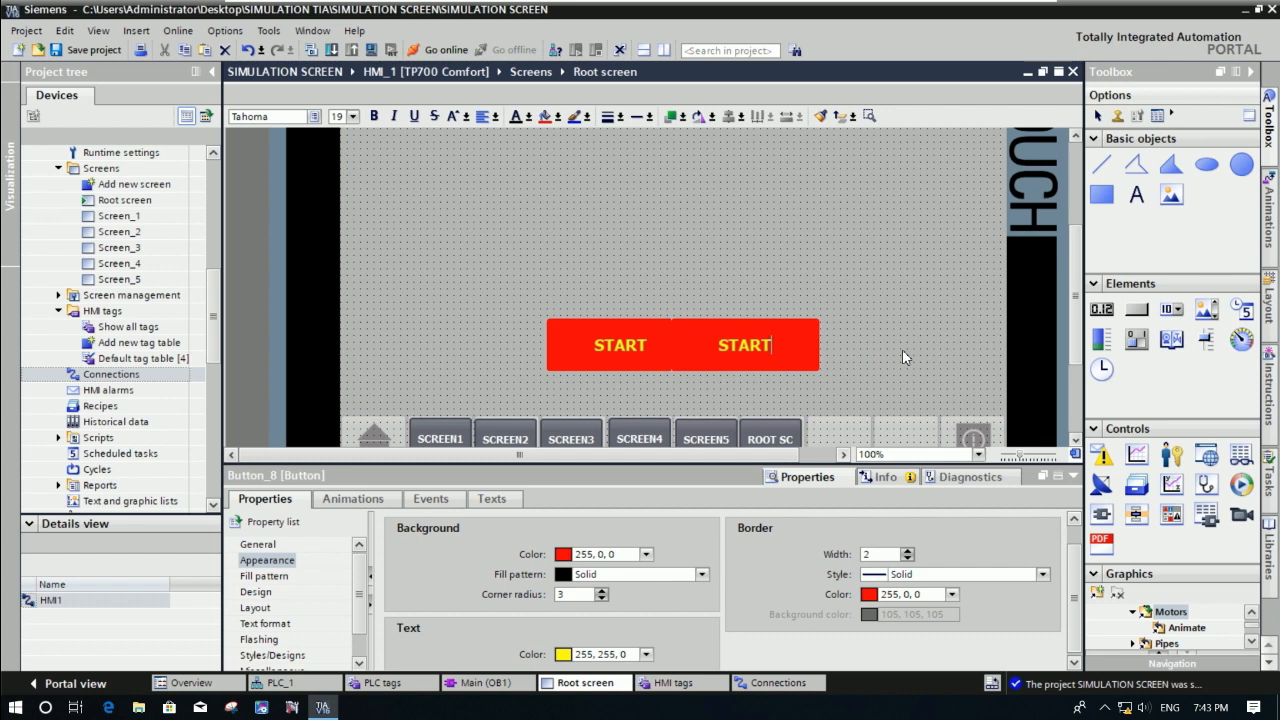
key("BackSpace")
key("BackSpace")
key("BackSpace")
key("BackSpace")
key("BackSpace")
type("STOP")
left_click(861, 381)
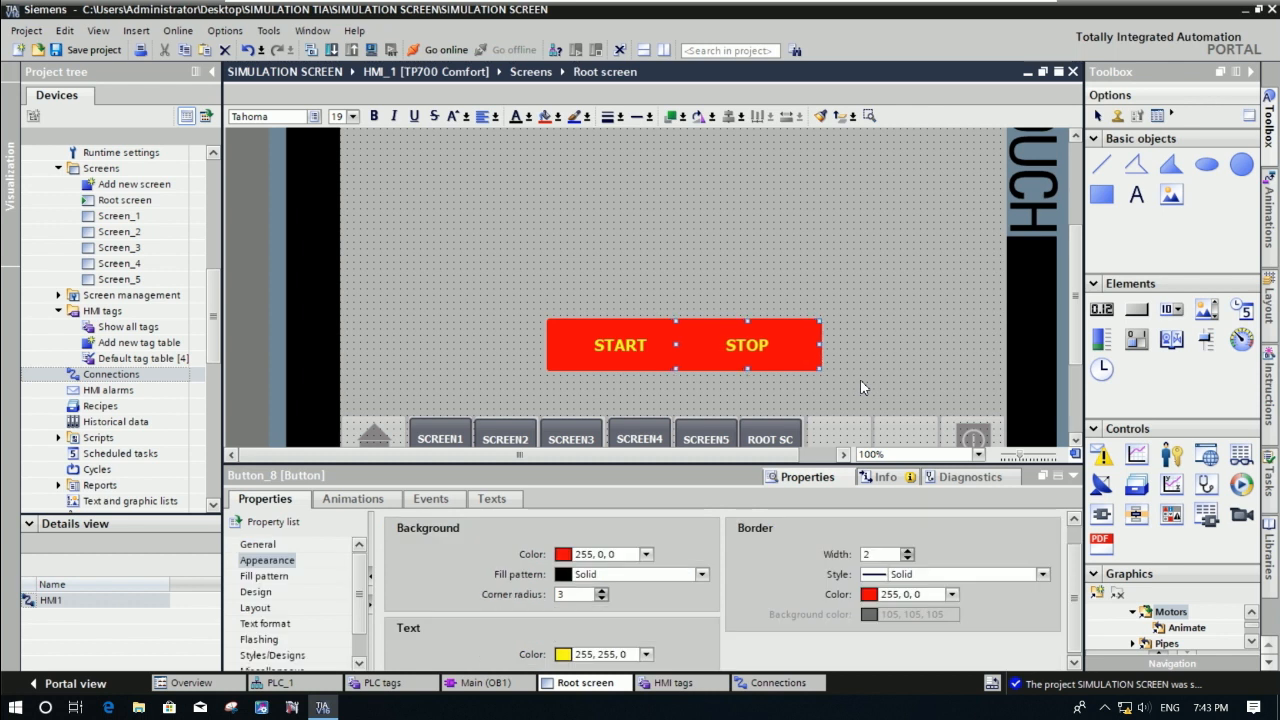
Shift the STOP button horizontally to the right until a small gap separates it from the START button.
key("Right")
key("Right")
key("Right")
key("Right")
key("Right")
key("Right")
key("Right")
key("Right")
key("Right")
key("Right")
key("Right")
key("Right")
key("Right")
key("Right")
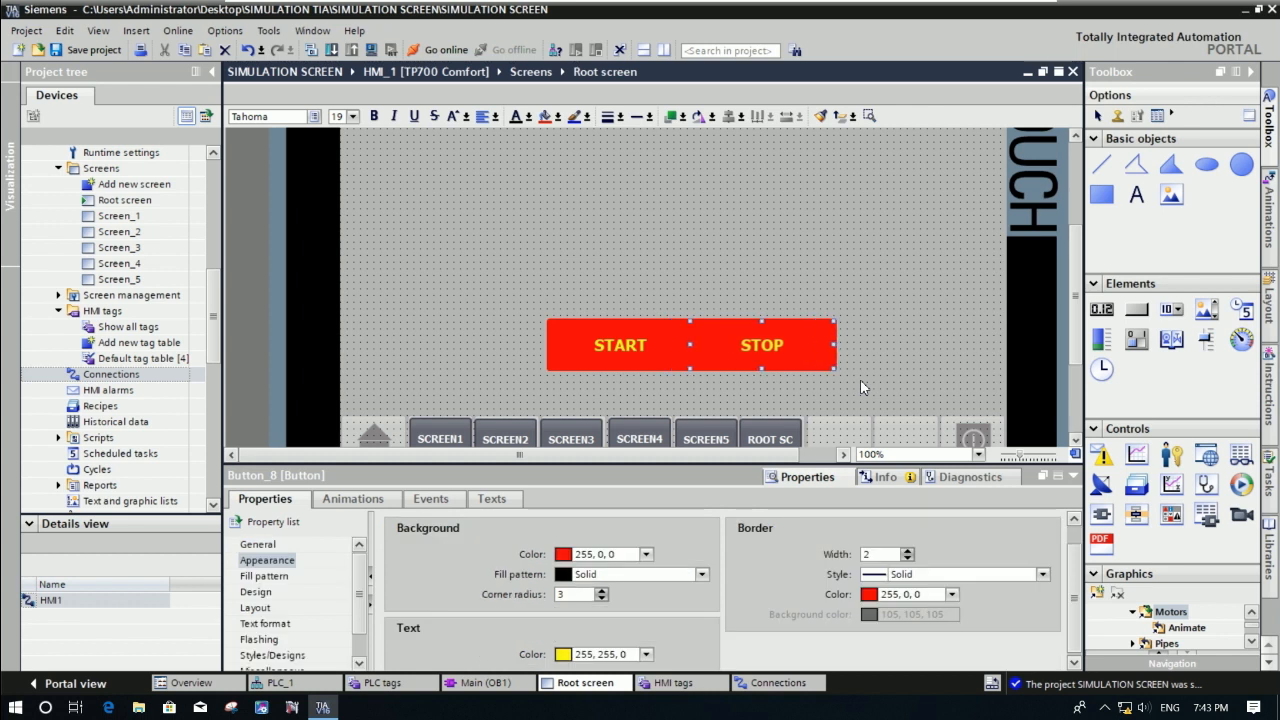
key("Right")
key("Right")
key("Right")
key("Right")
key("Right")
key("Right")
key("Right")
key("Right")
key("Right")
key("Right")
key("Right")
key("Right")
key("Right")
key("Right")
key("Right")
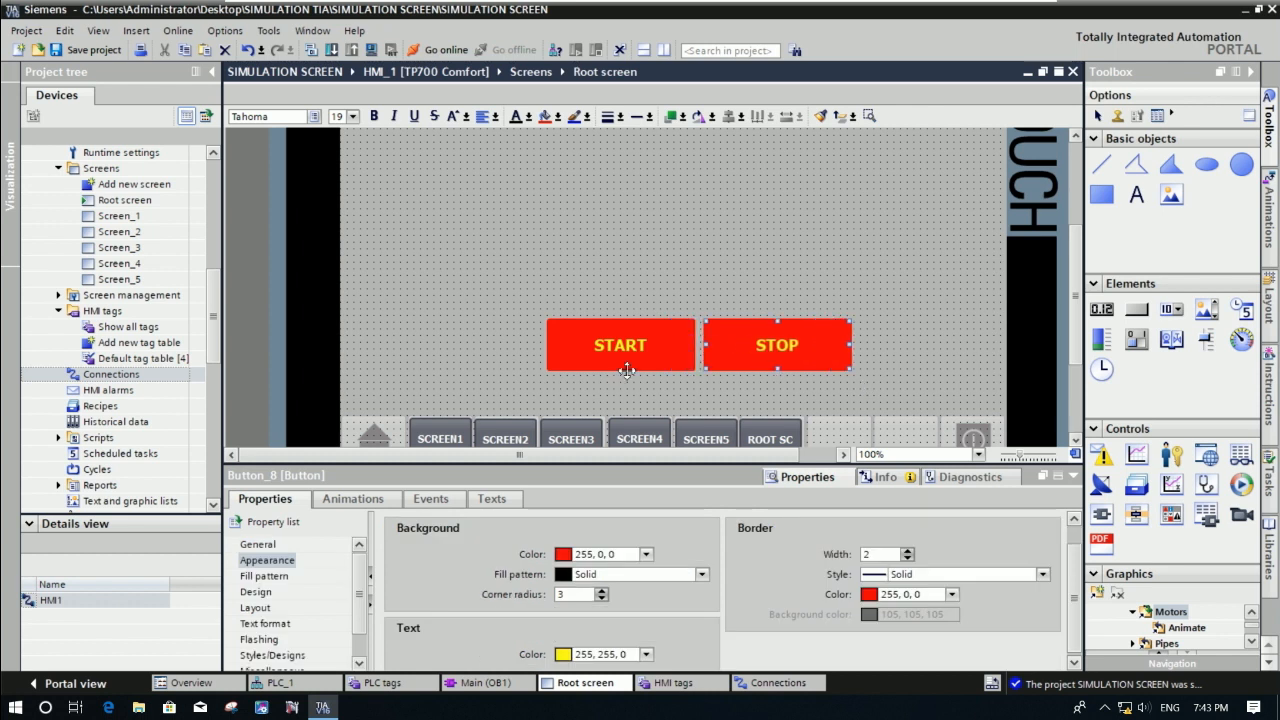
Set the START button's border and background colours to green (0, 255, 0).
left_click(663, 349)
left_click(952, 594)
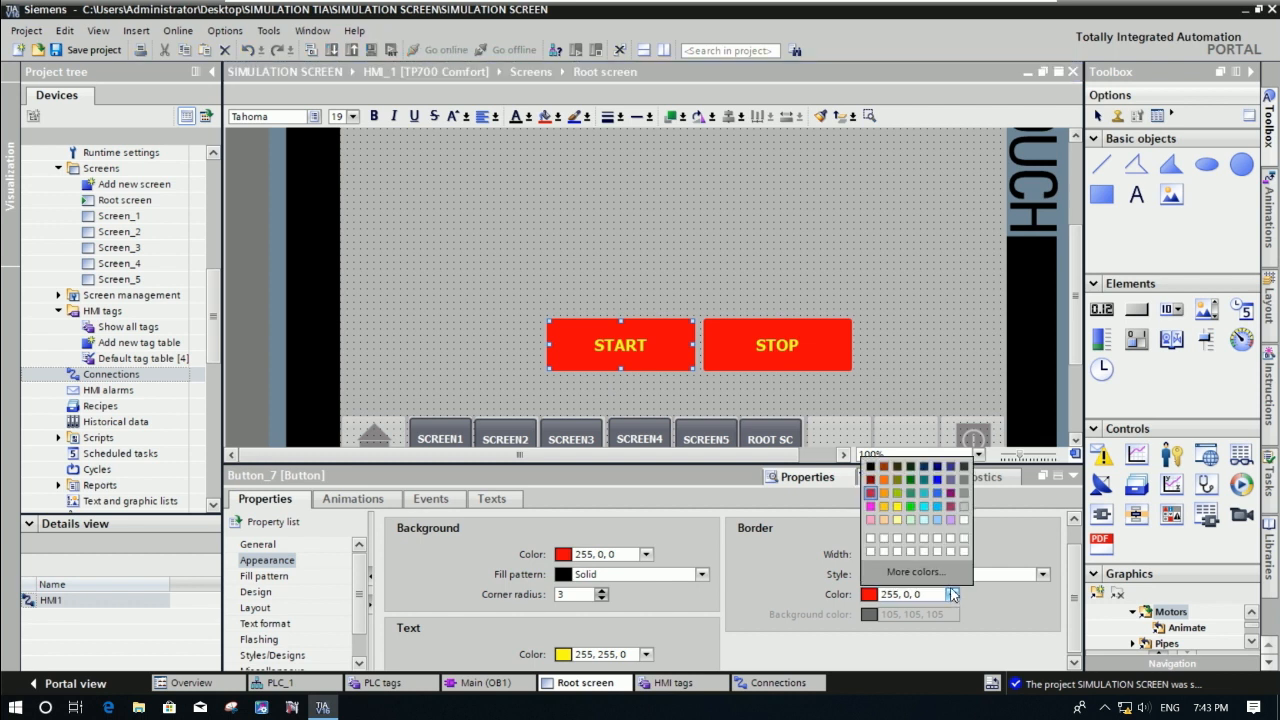
left_click(910, 506)
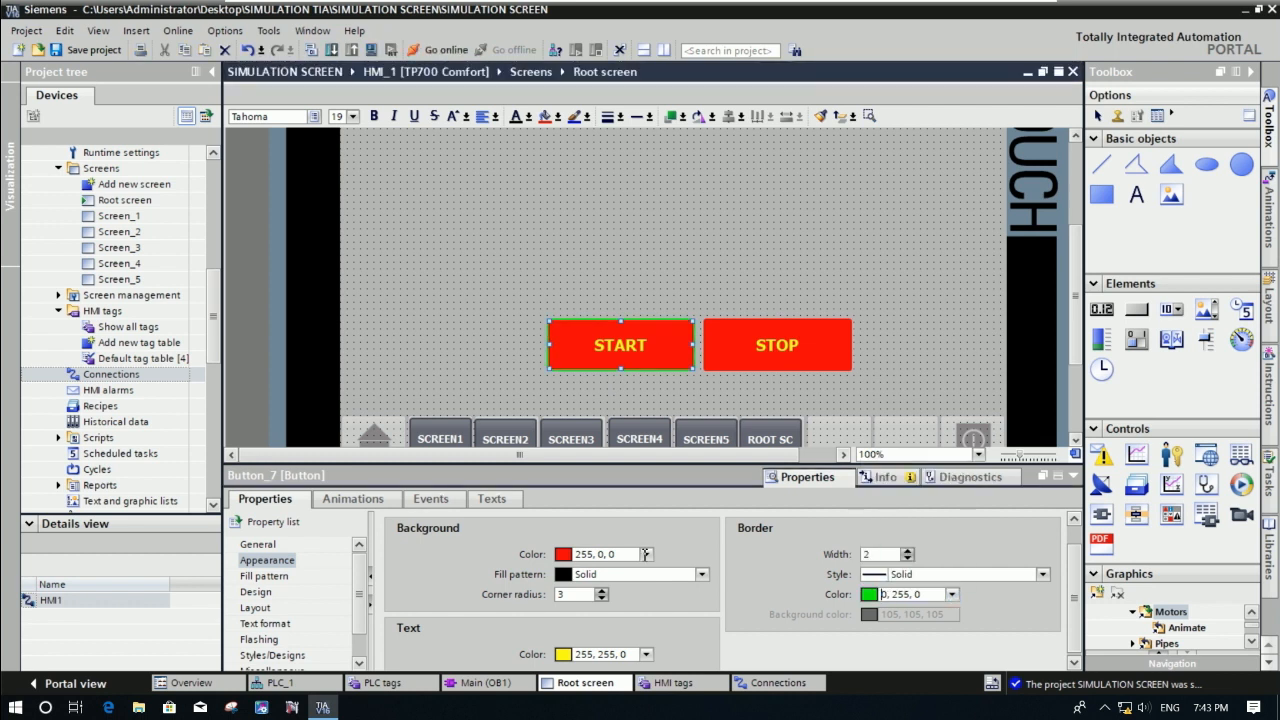
left_click(646, 554)
left_click(604, 614)
left_click(837, 256)
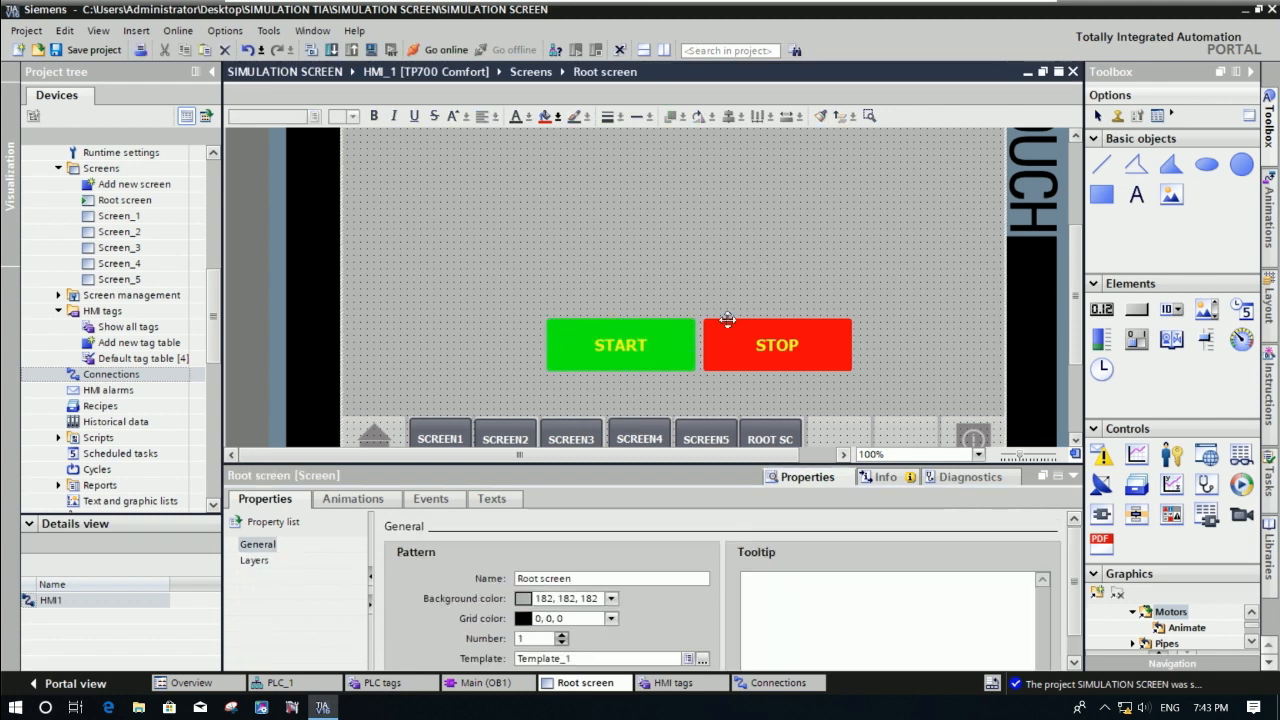
Select the START and STOP buttons together and set their text colour to black (0, 0, 0).
left_click(657, 363)
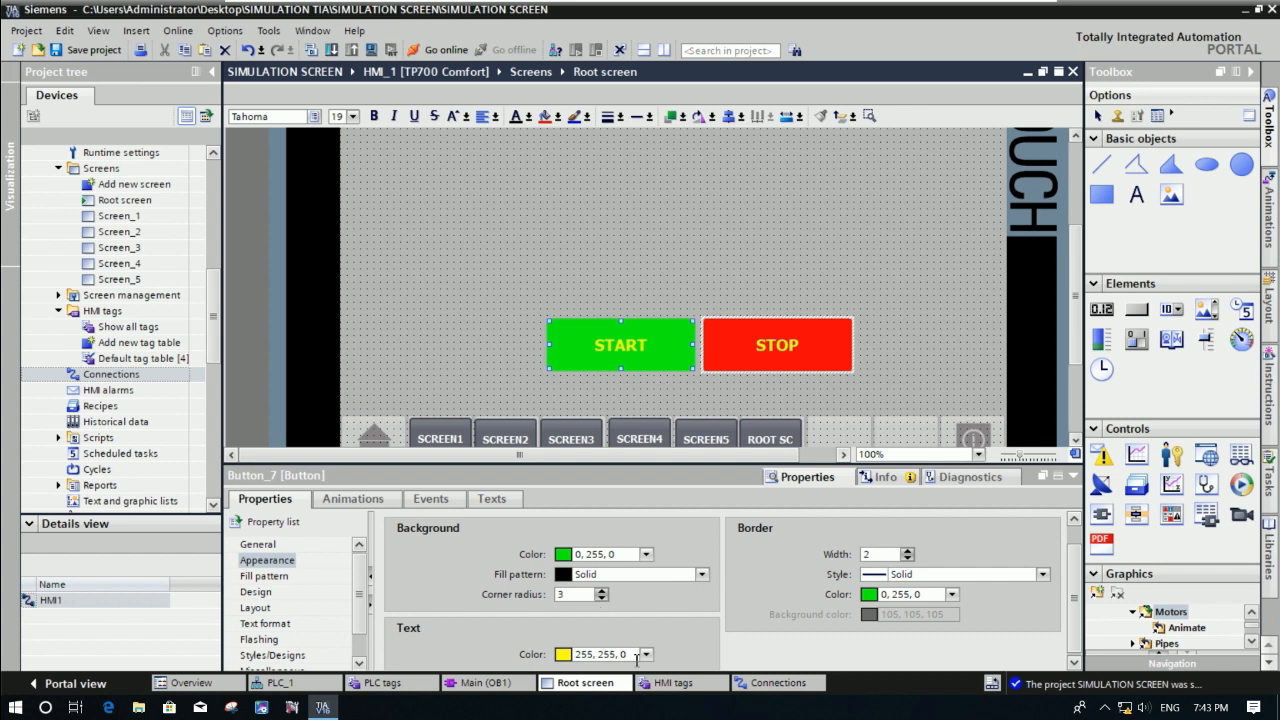
left_click(646, 654)
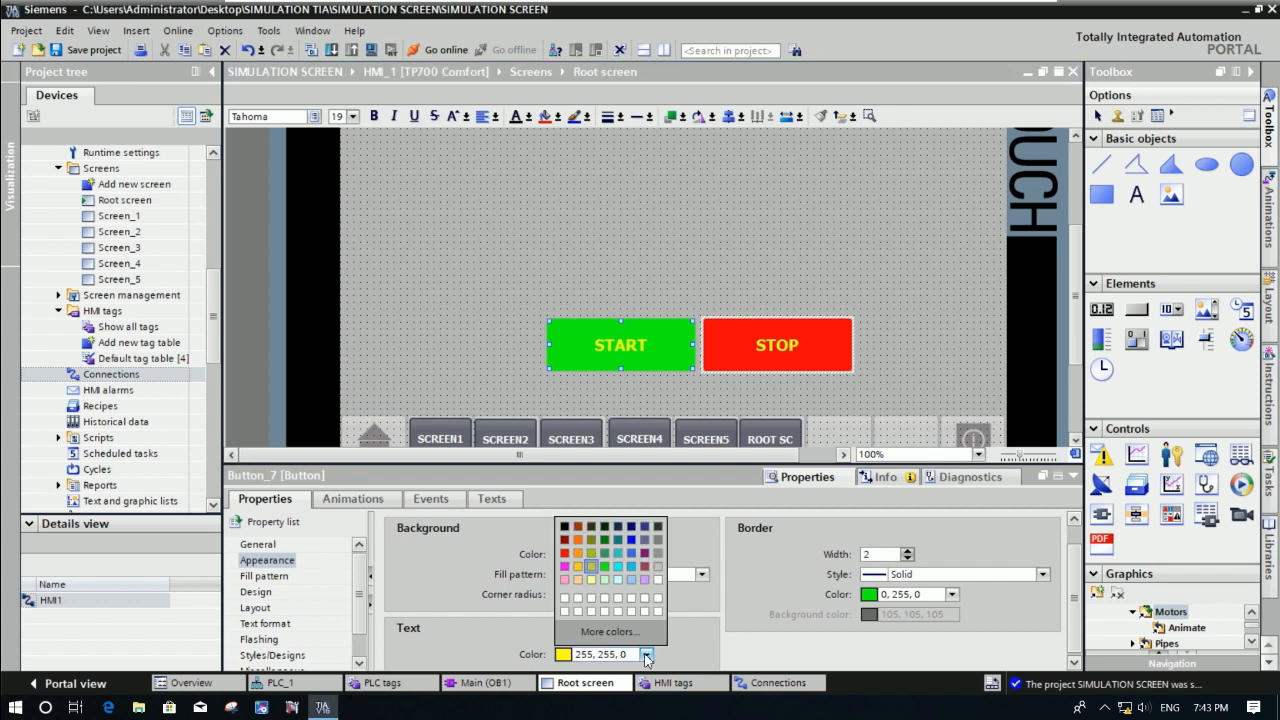
left_click(565, 527)
left_click(780, 240)
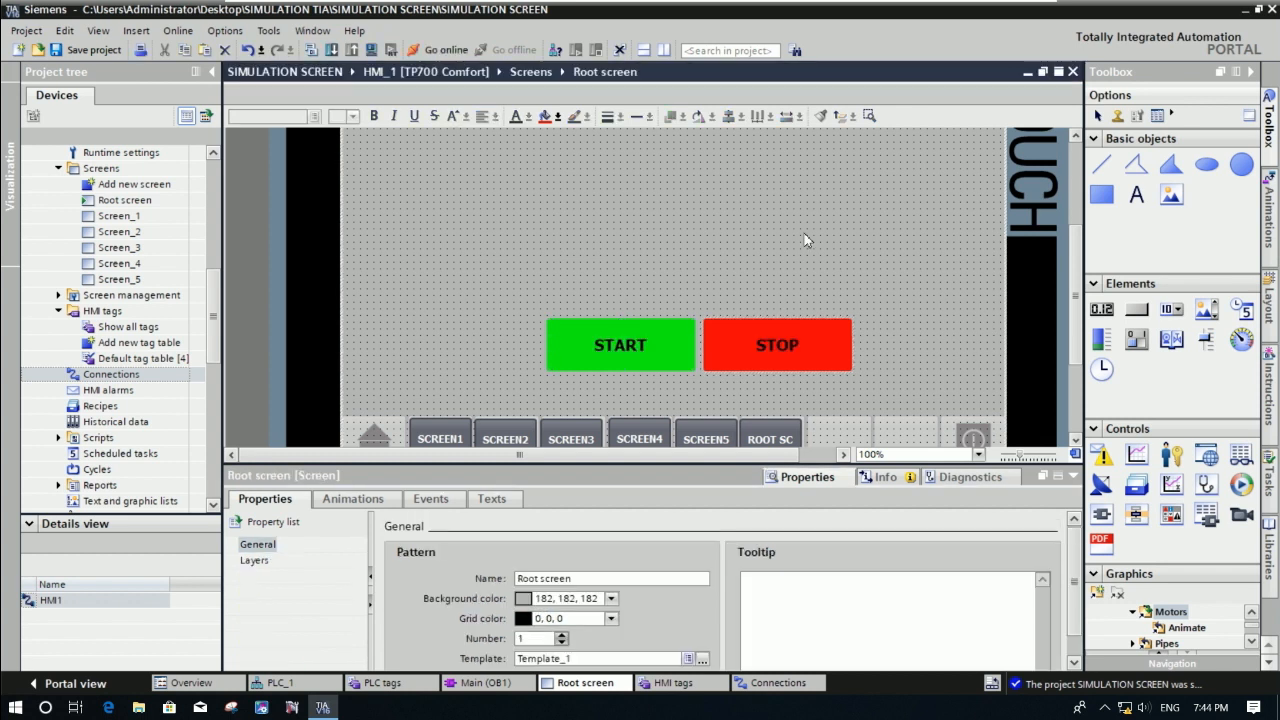
Set the text size of the selected START and STOP buttons to 23, keeping the Tahoma Bold font.
left_click(688, 340)
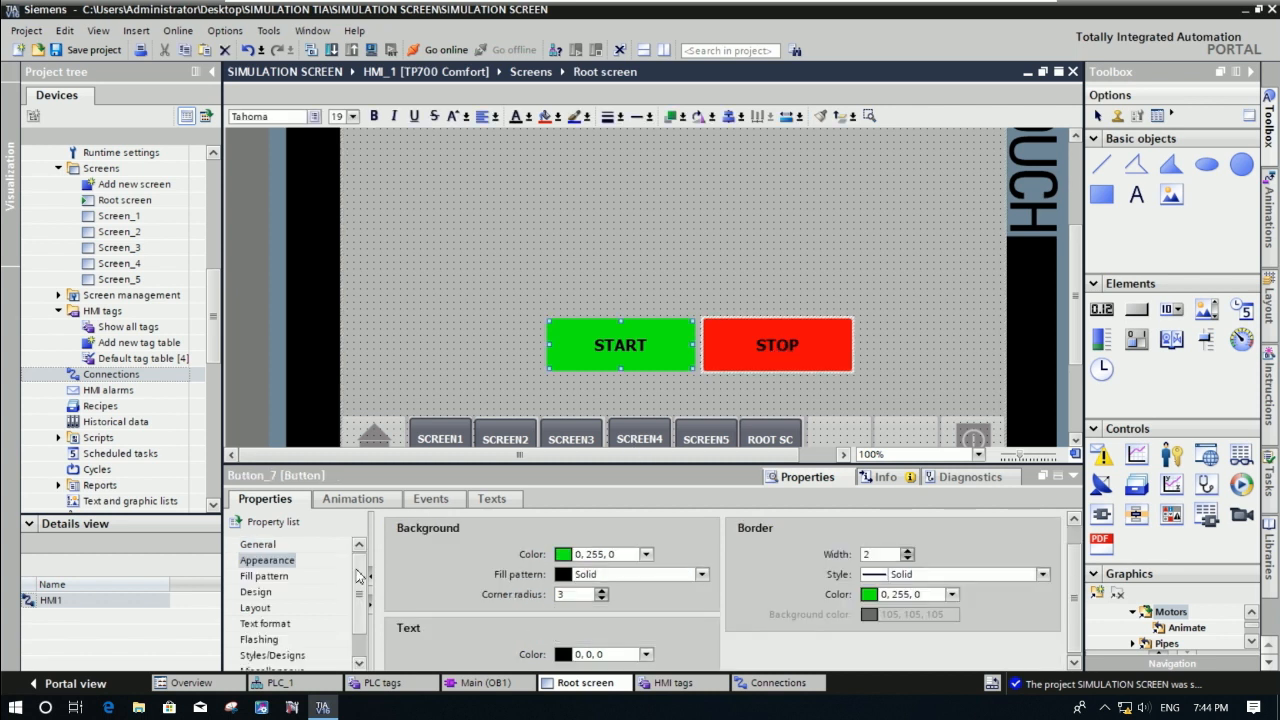
left_click(268, 623)
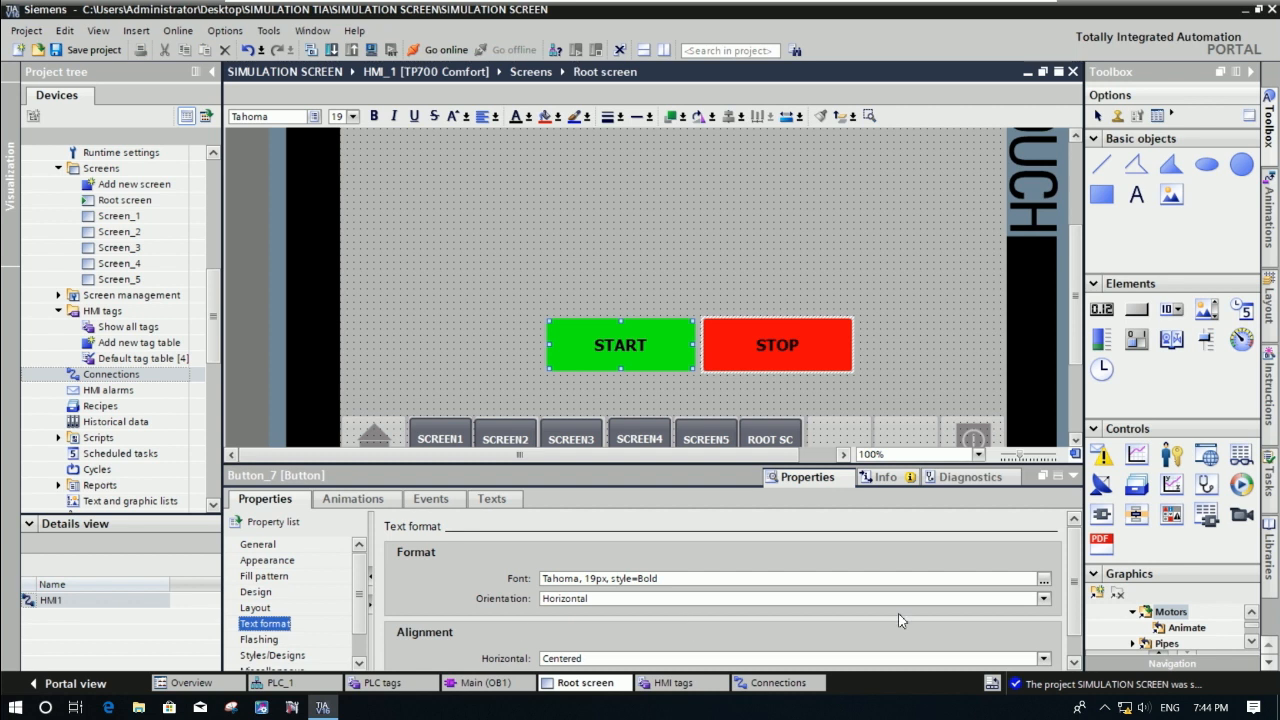
left_click(1043, 579)
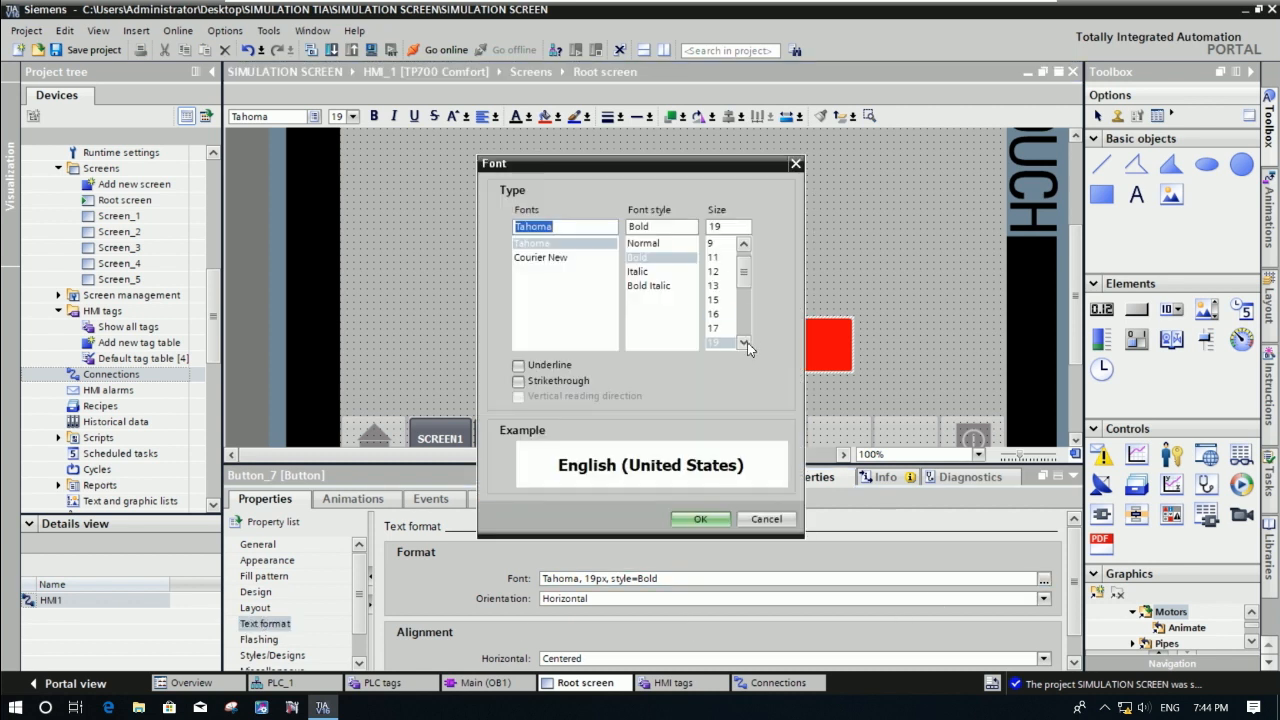
scroll(747, 342, "down", 2)
left_click(714, 314)
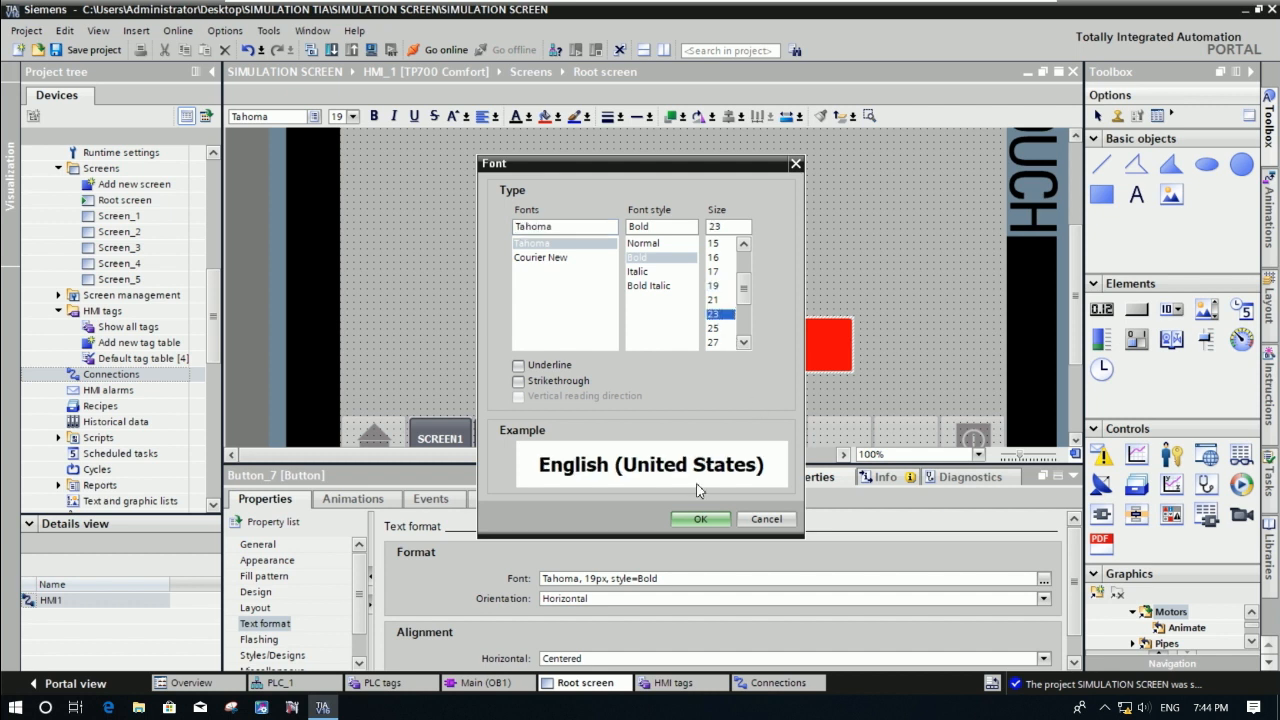
left_click(693, 520)
left_click(817, 245)
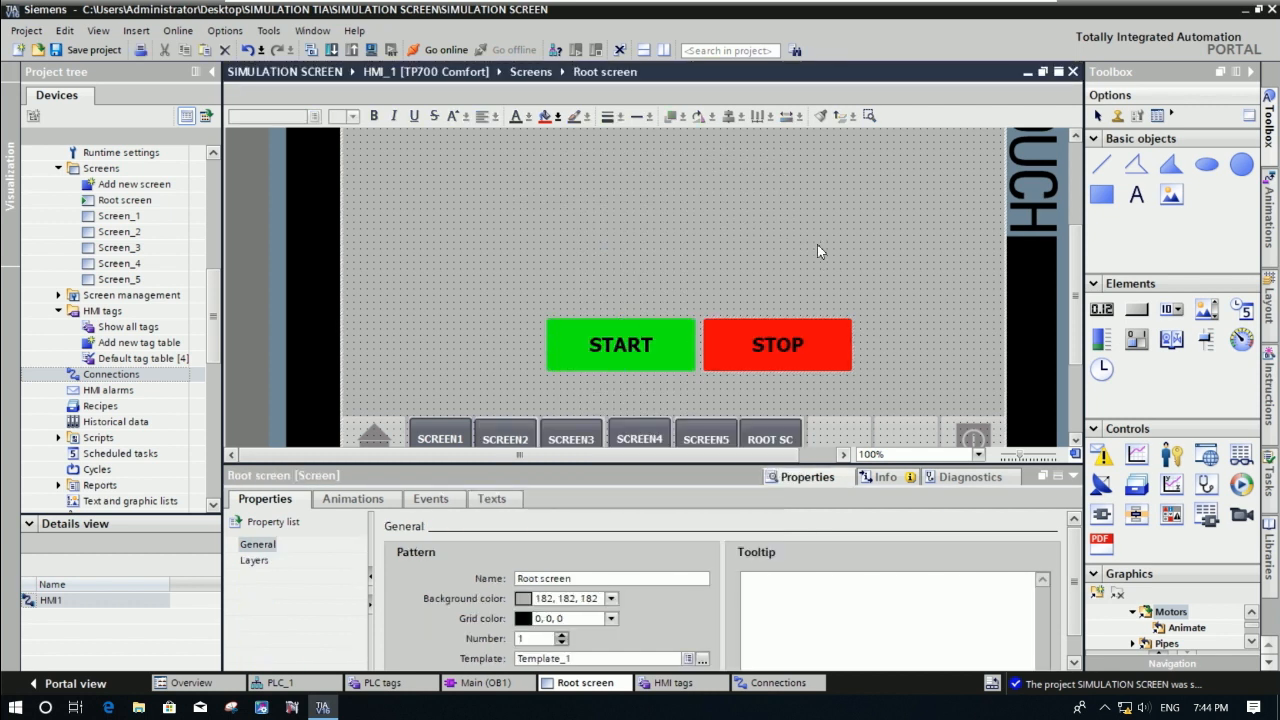
Move the START and STOP buttons together slightly to the left.
left_click(645, 338)
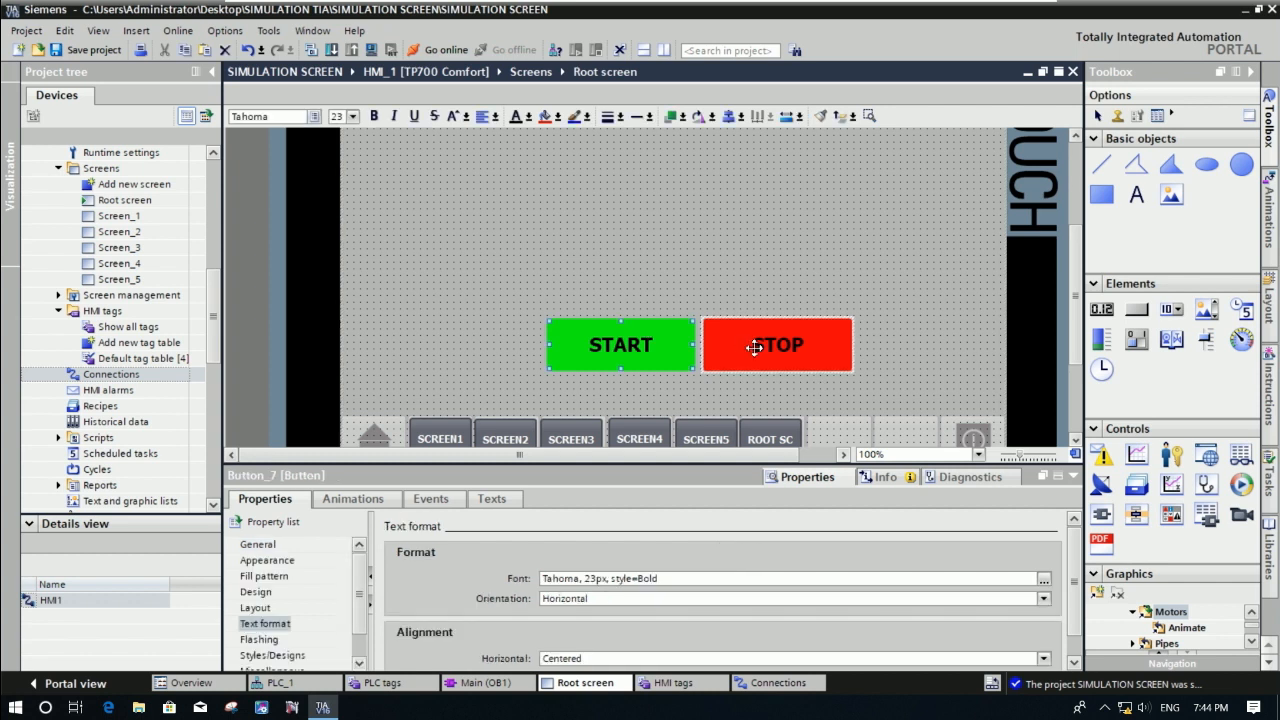
left_click_drag(755, 347, 744, 347)
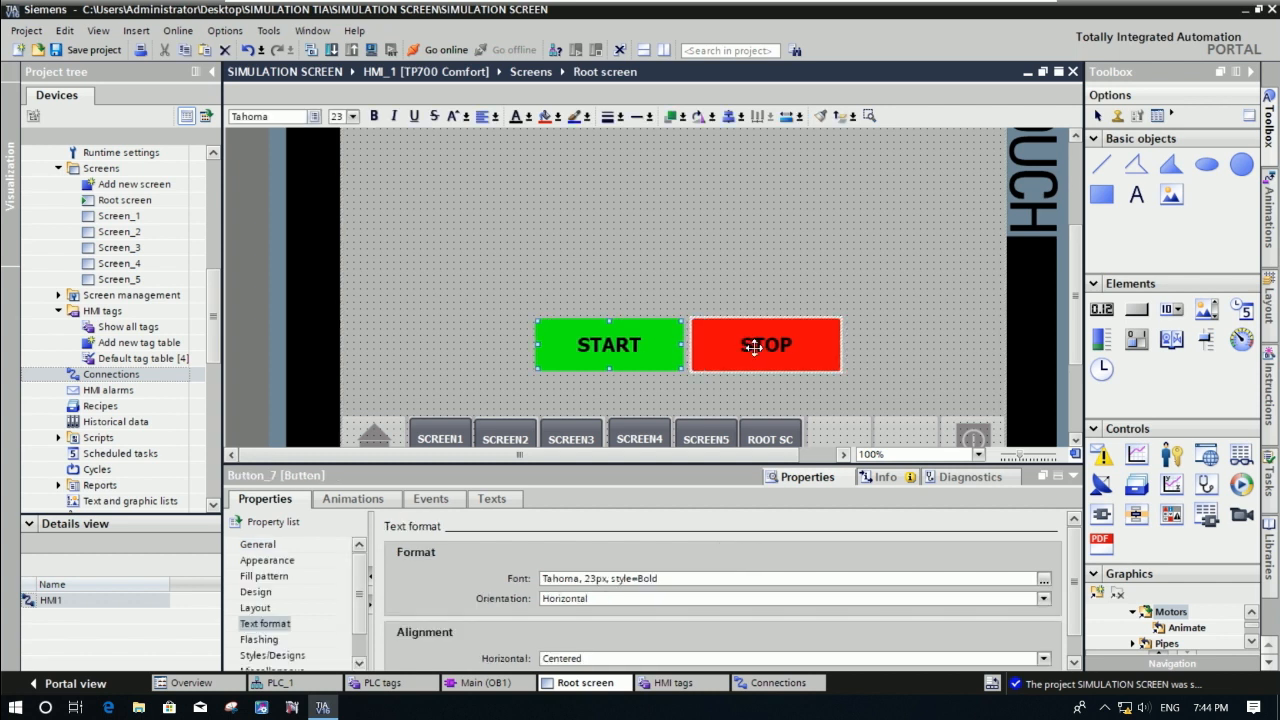
left_click(865, 270)
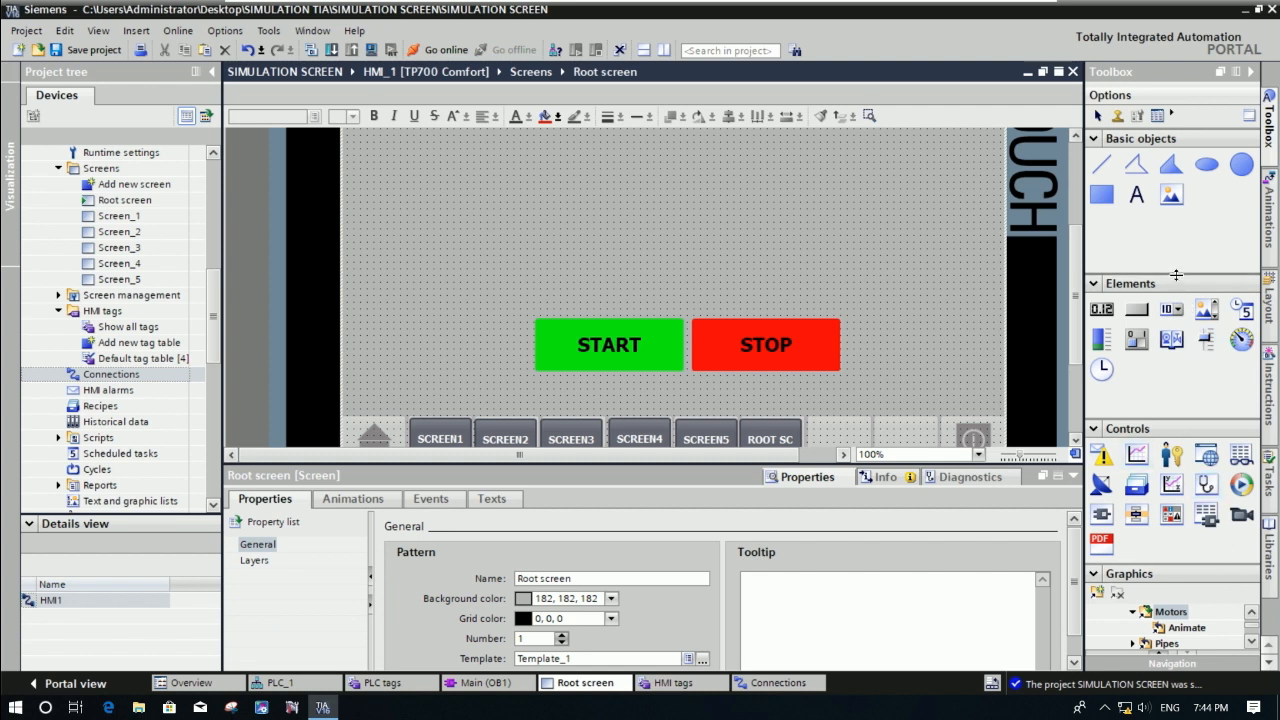
Enlarge the toolbox's Graphics area and browse its Automation equipment folders to the Motors graphics.
left_click_drag(1167, 208, 1167, 208)
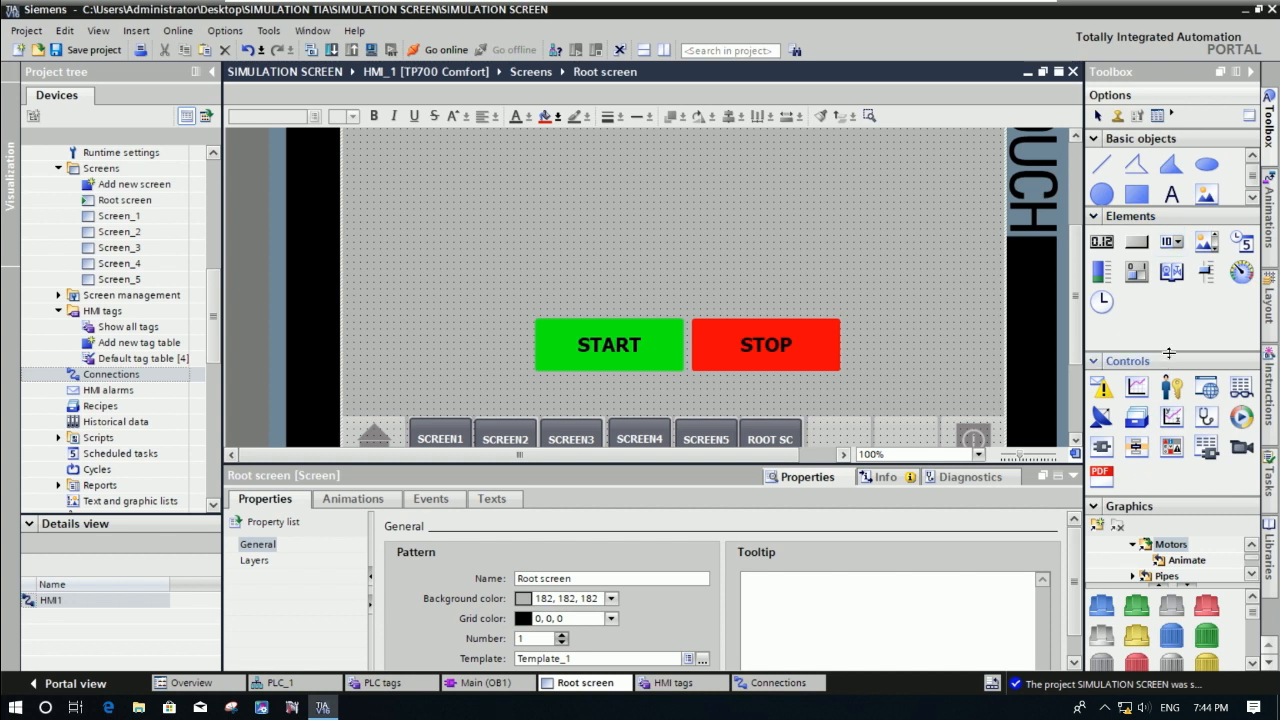
left_click_drag(1169, 354, 1169, 322)
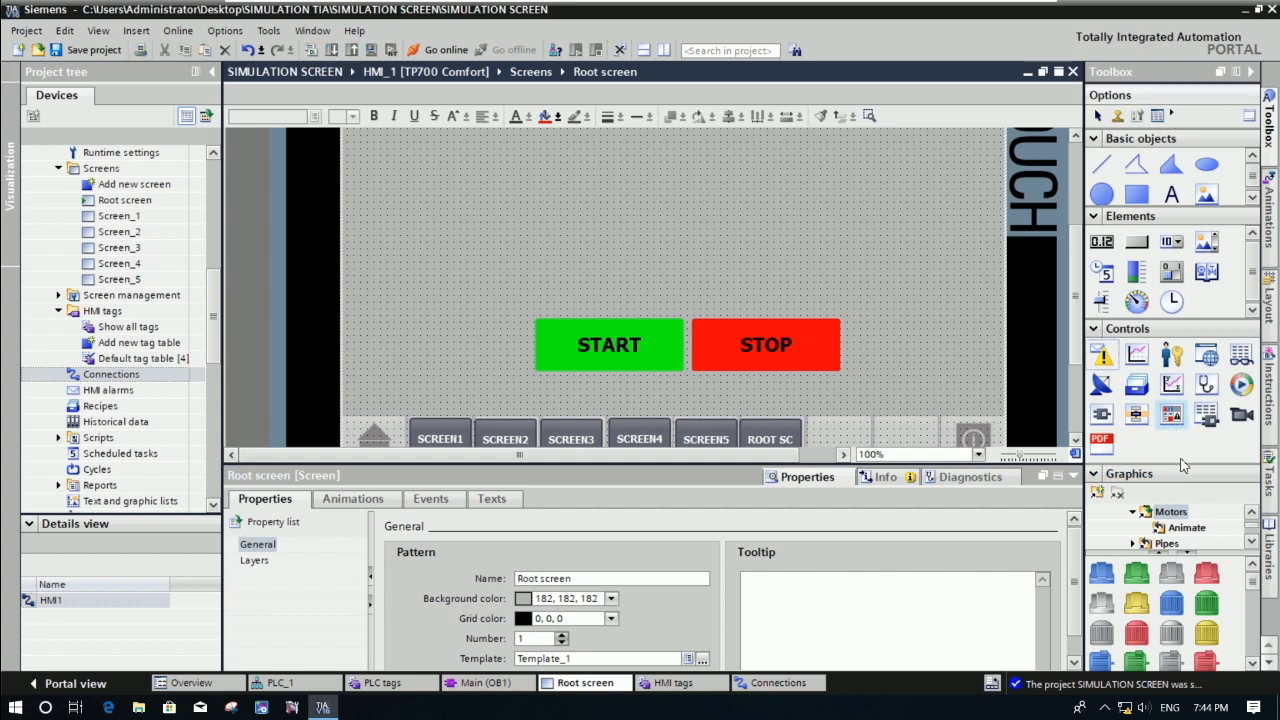
left_click_drag(1185, 466, 1186, 437)
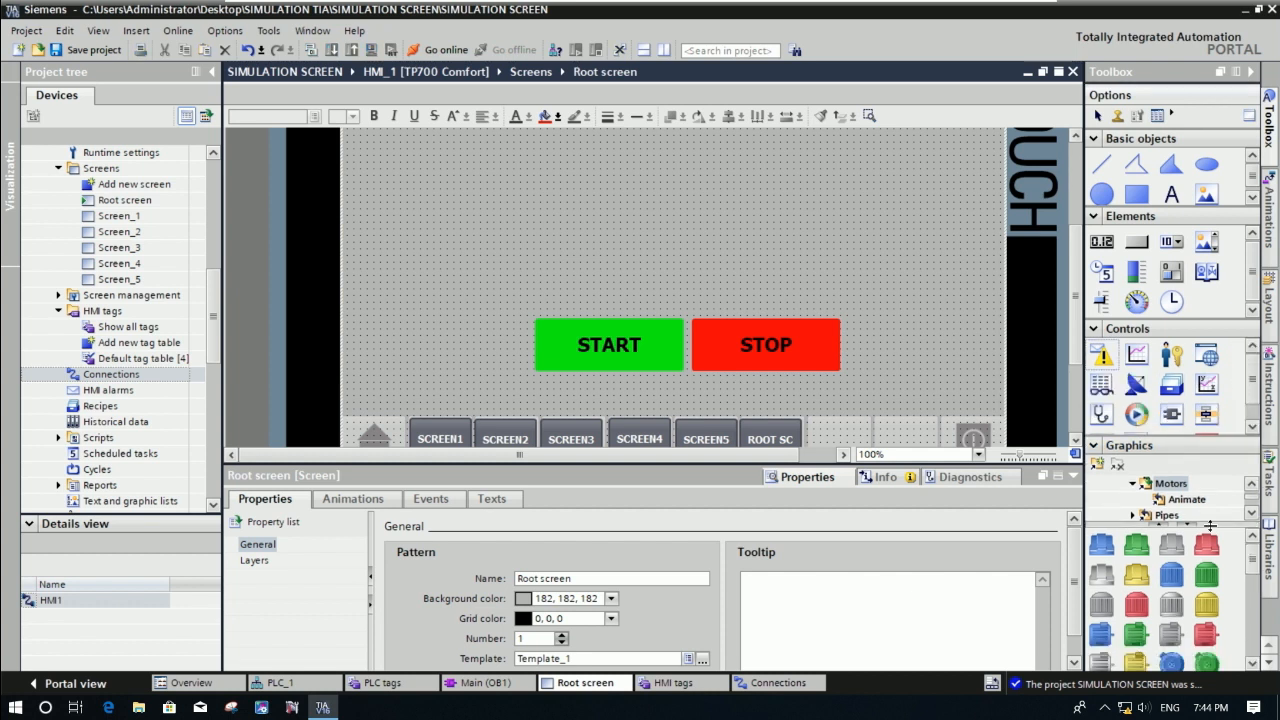
left_click(1251, 484)
left_click(1251, 484)
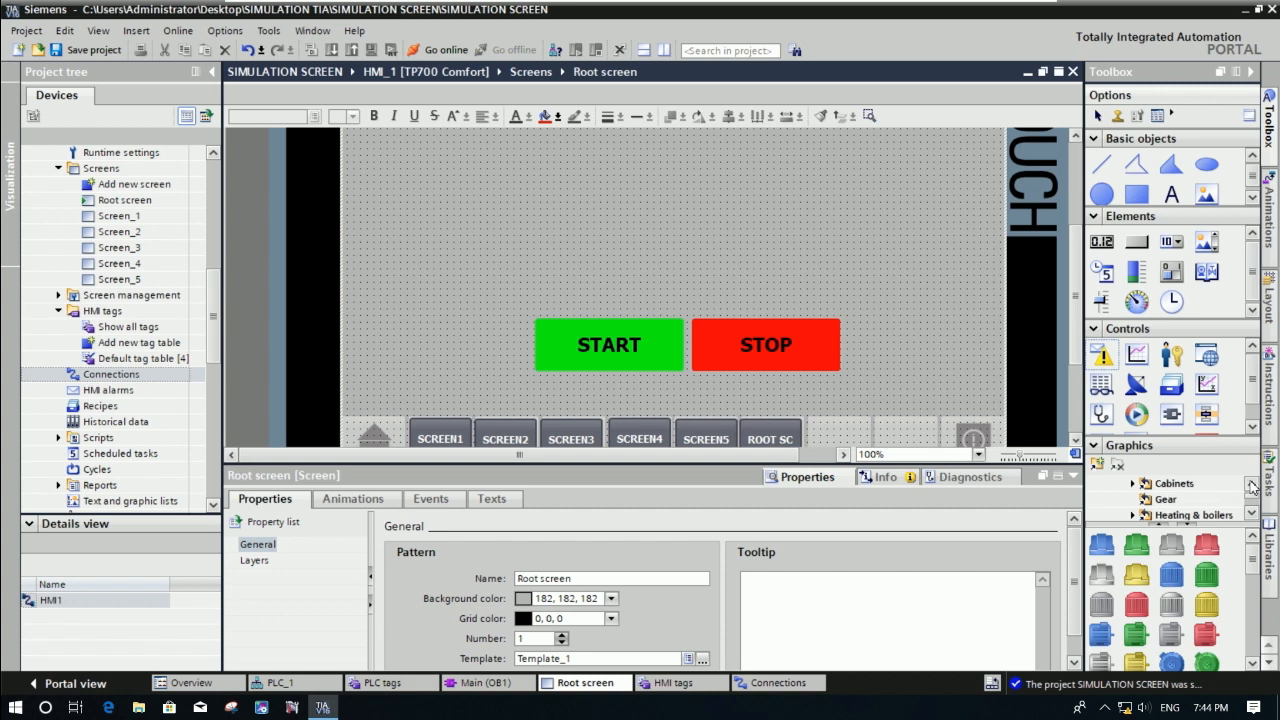
left_click(1251, 484)
left_click(1251, 484)
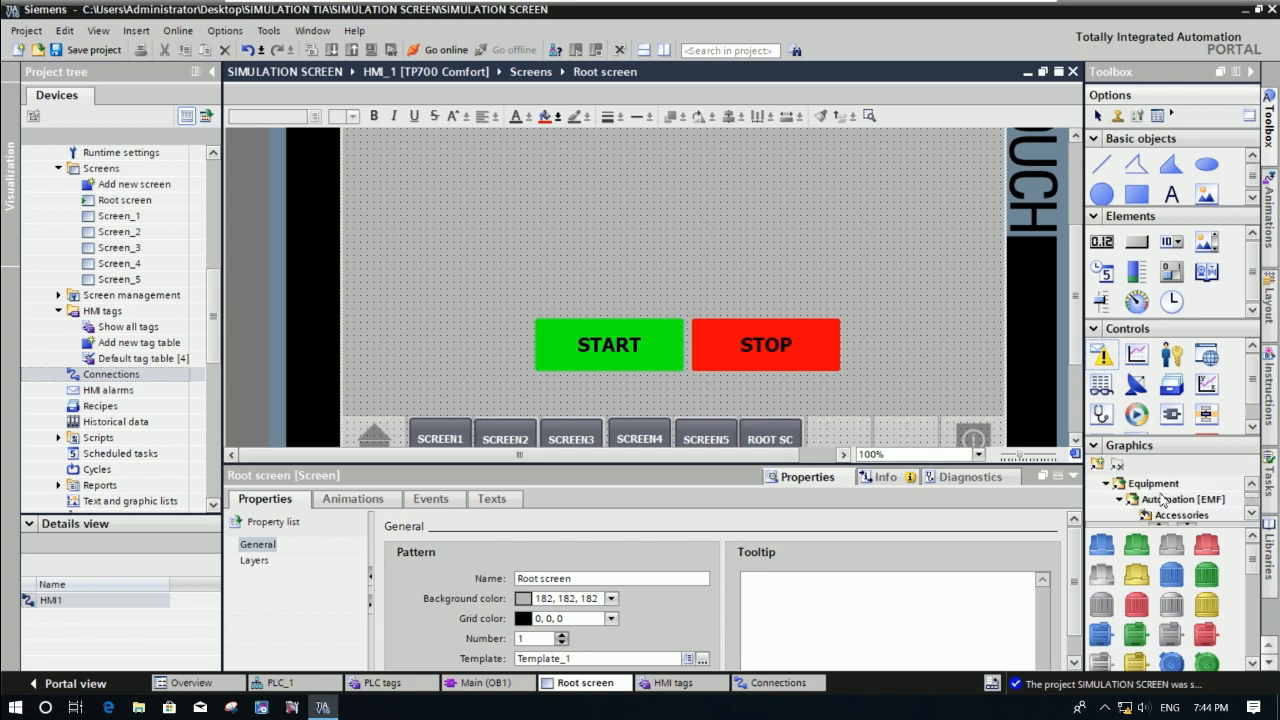
left_click(1251, 514)
left_click(1251, 514)
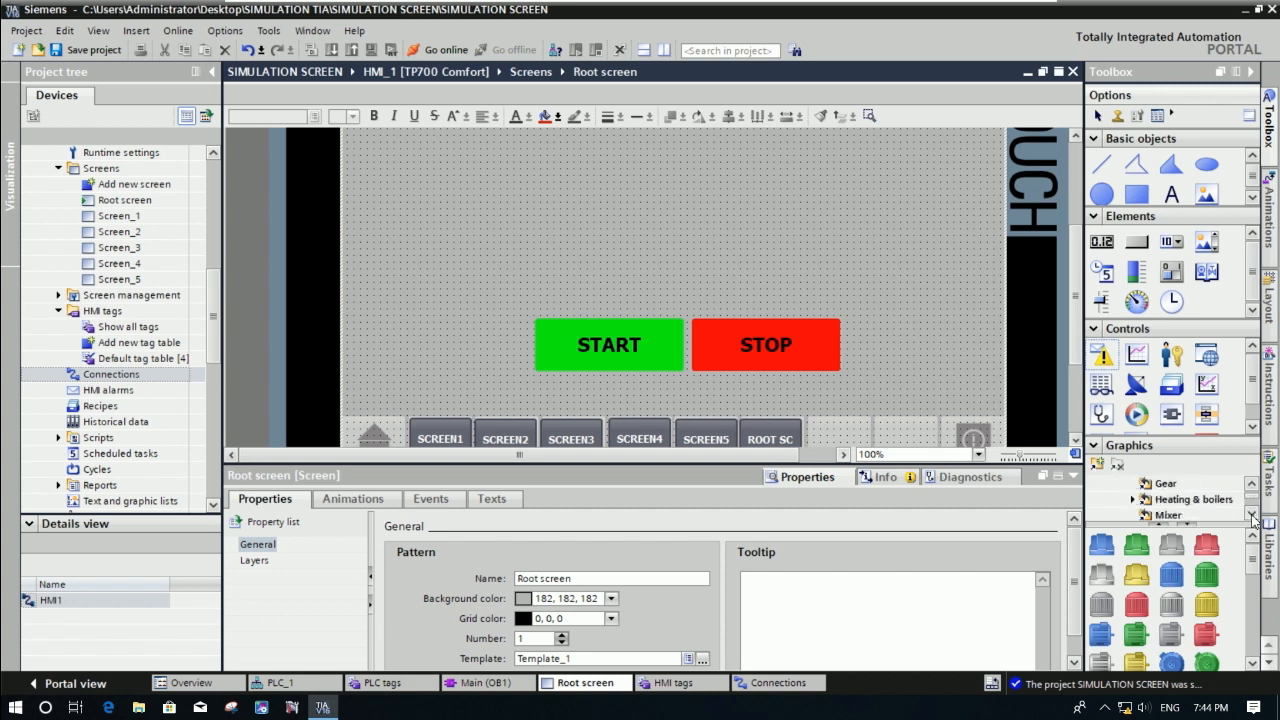
left_click(1251, 514)
left_click(1168, 500)
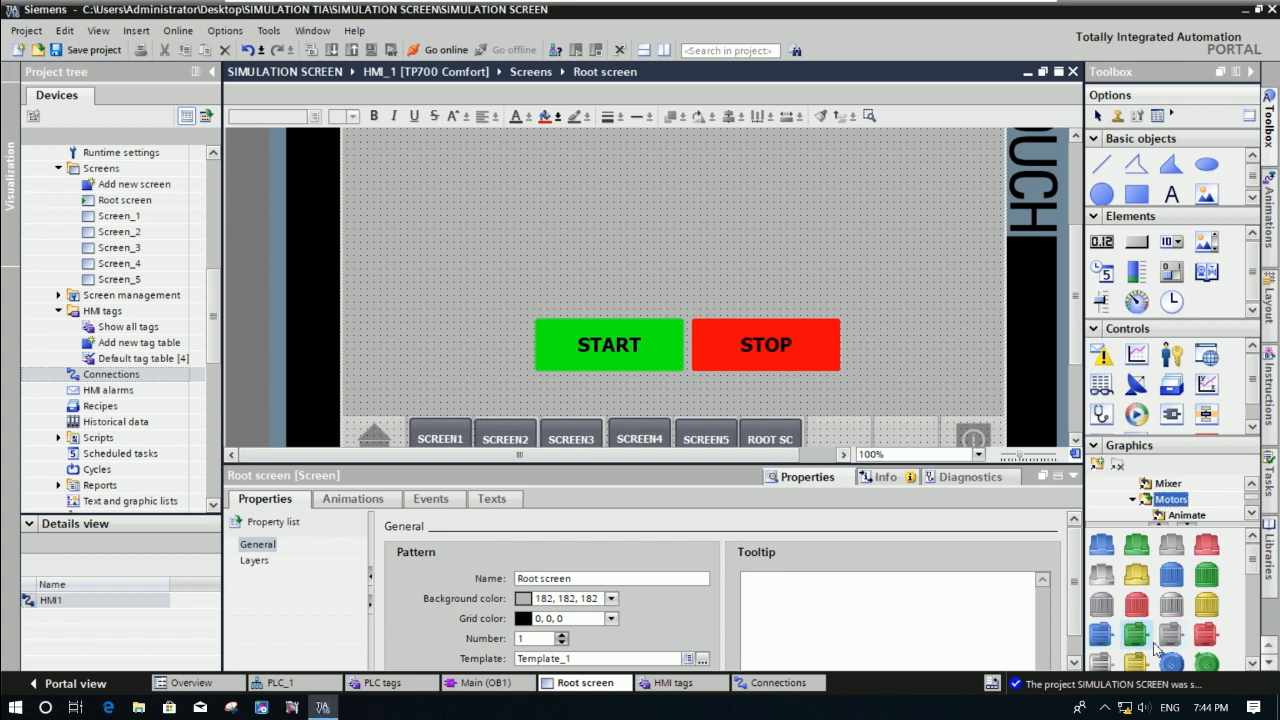
Place the green motor graphic above the START and STOP buttons instead of the blue one, enlarging and centring it.
left_click_drag(1101, 633, 654, 211)
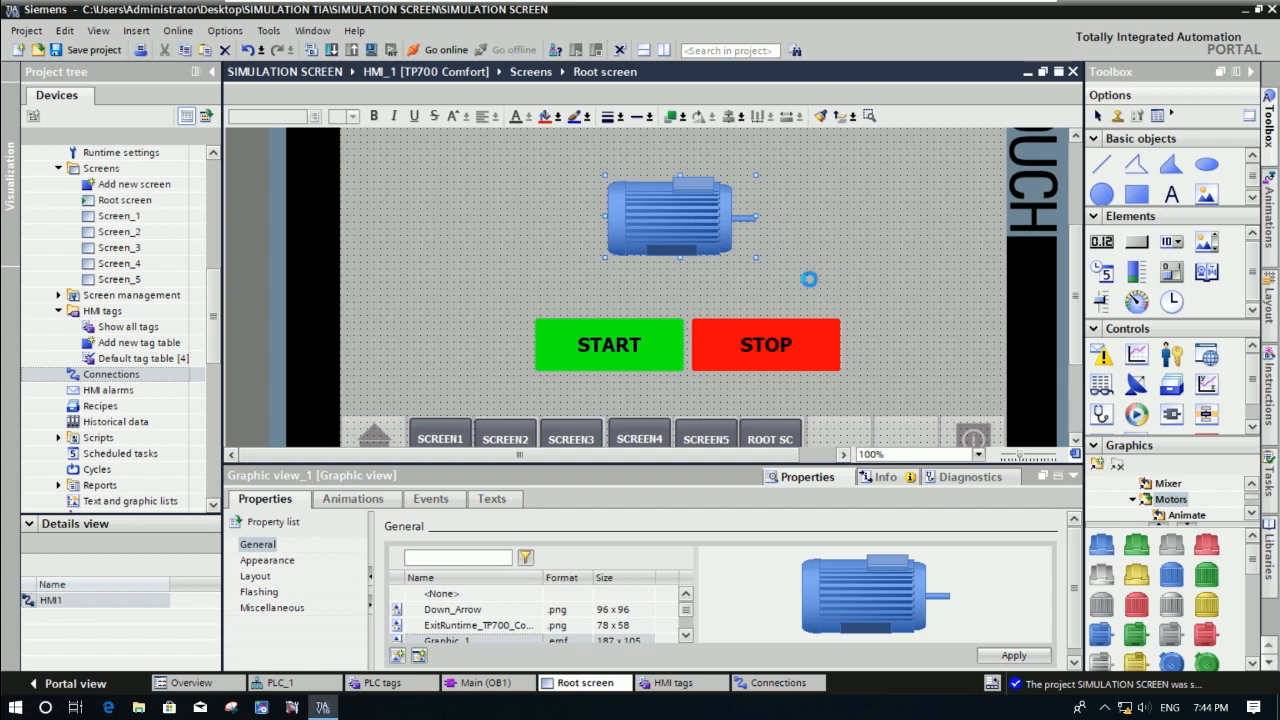
key("Delete")
left_click_drag(1140, 642, 686, 221)
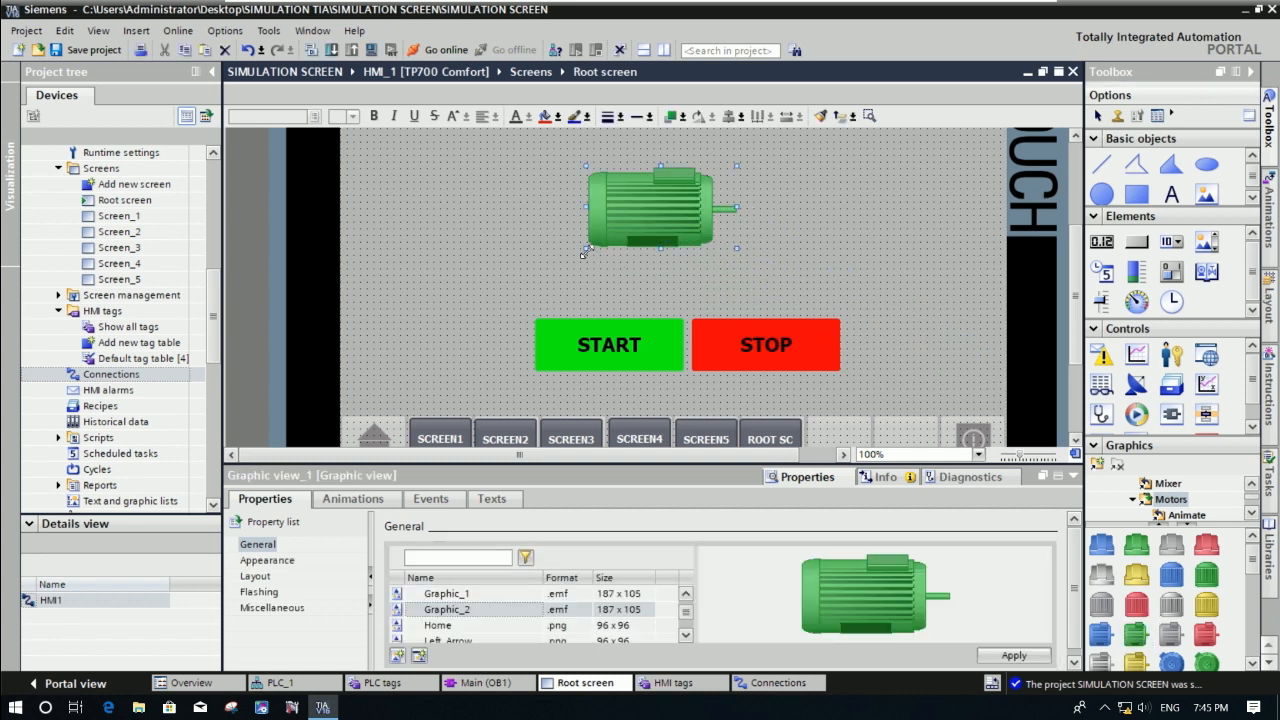
left_click_drag(584, 254, 526, 280)
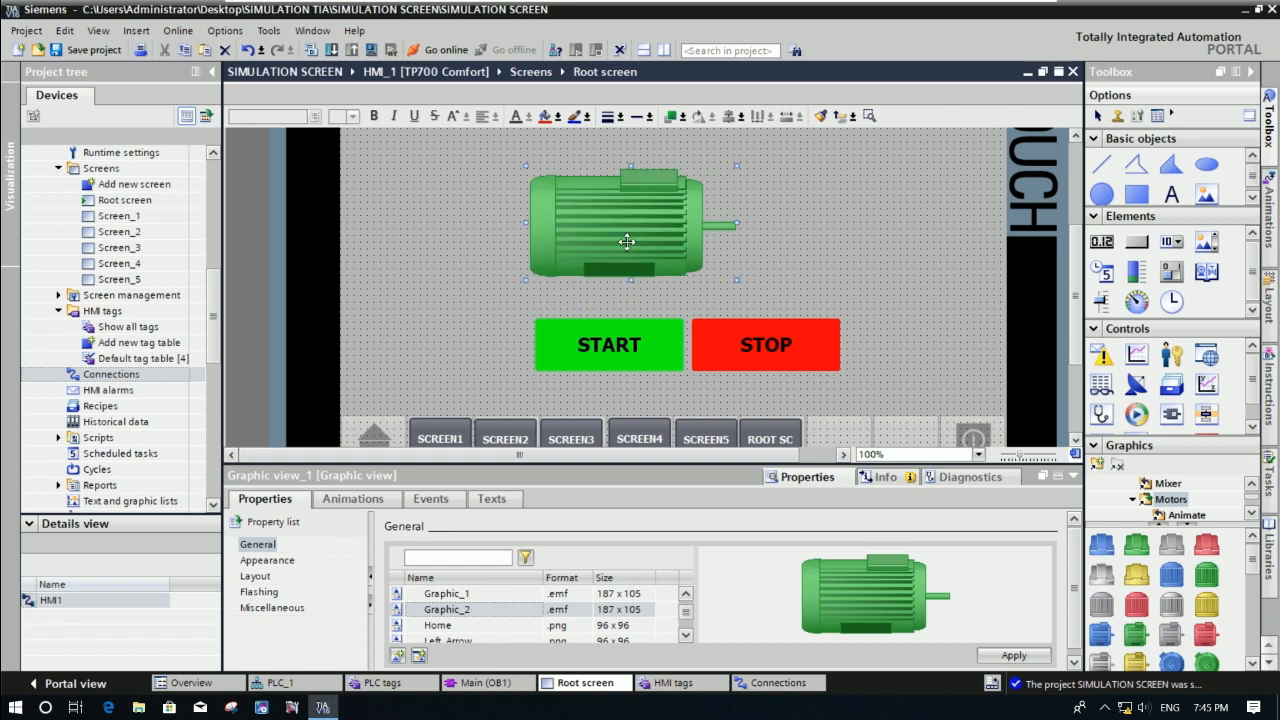
left_click_drag(627, 242, 678, 229)
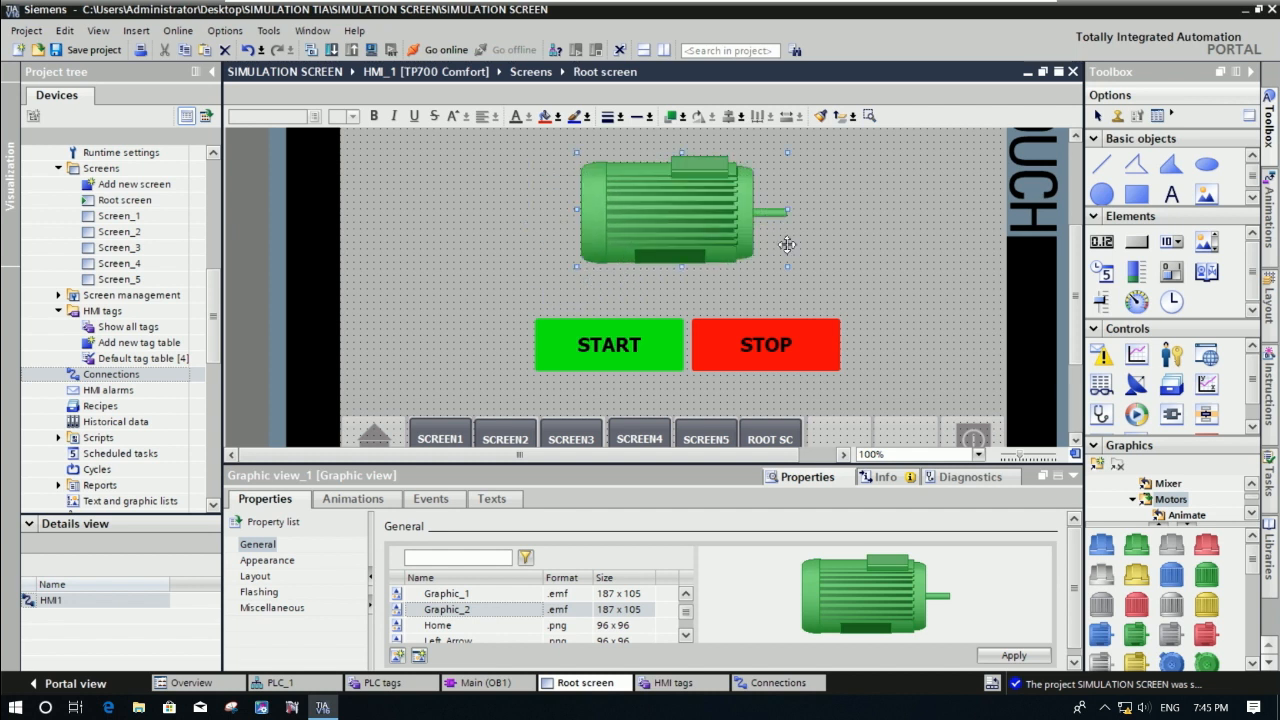
left_click(849, 250)
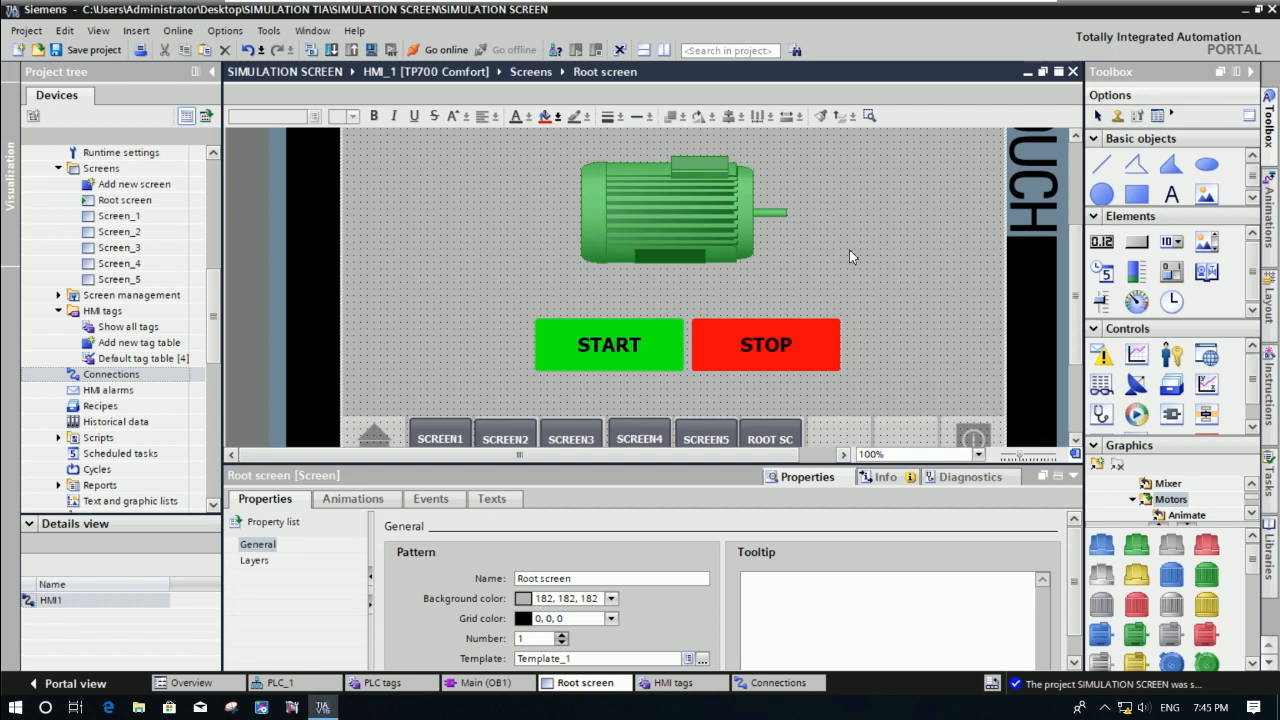
Draw a small circle in the middle of the green motor's body.
left_click(1134, 196)
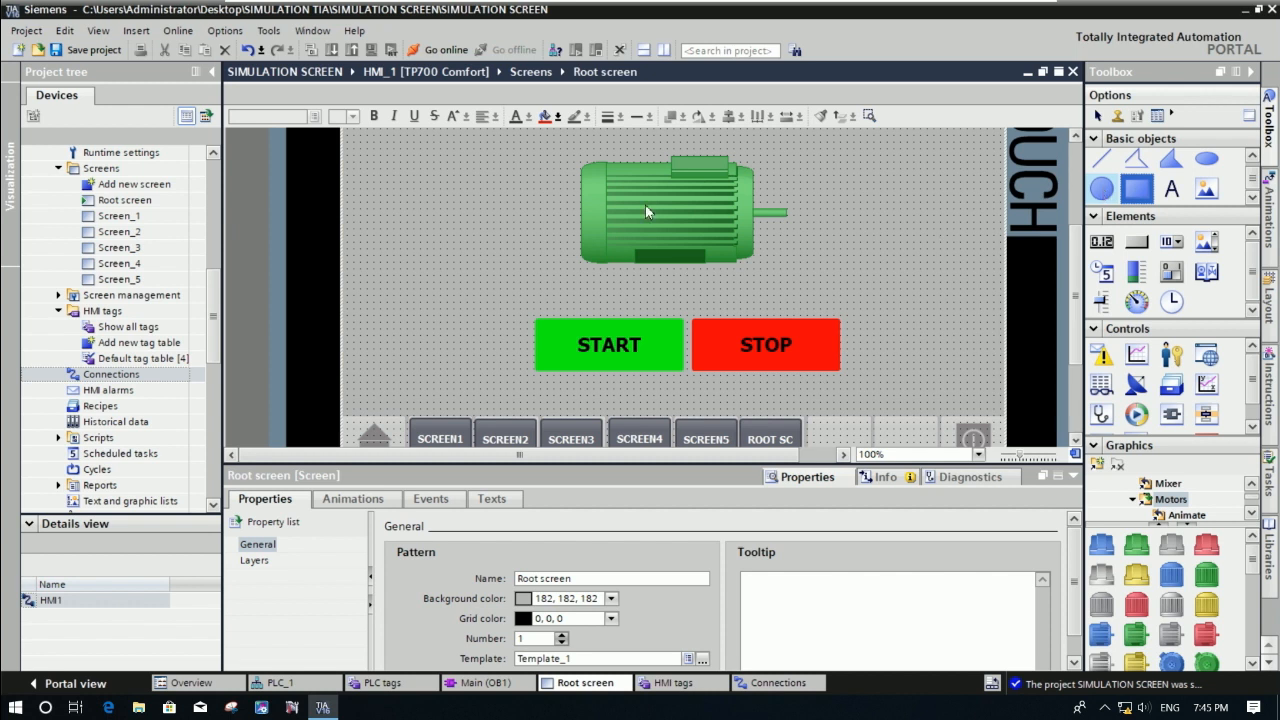
mouse_move(643, 198)
left_mouse_down()
mouse_move(686, 240)
mouse_move(673, 223)
left_mouse_up()
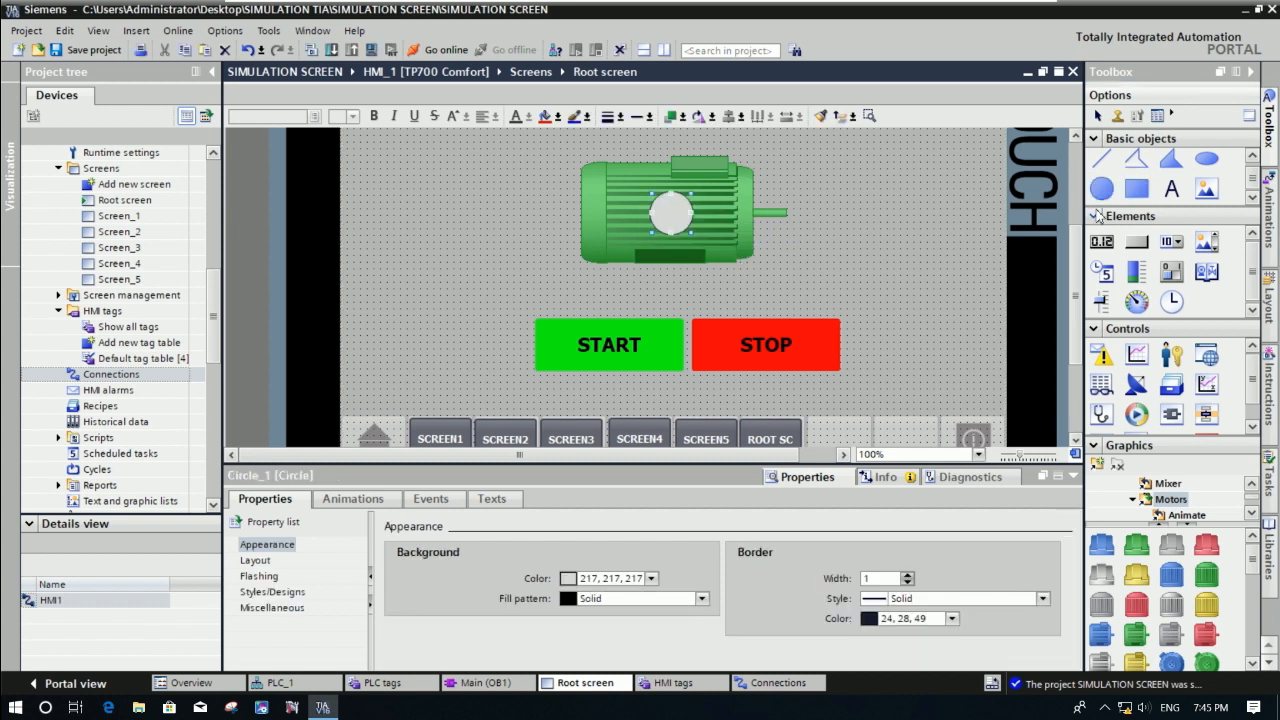
left_click(809, 239)
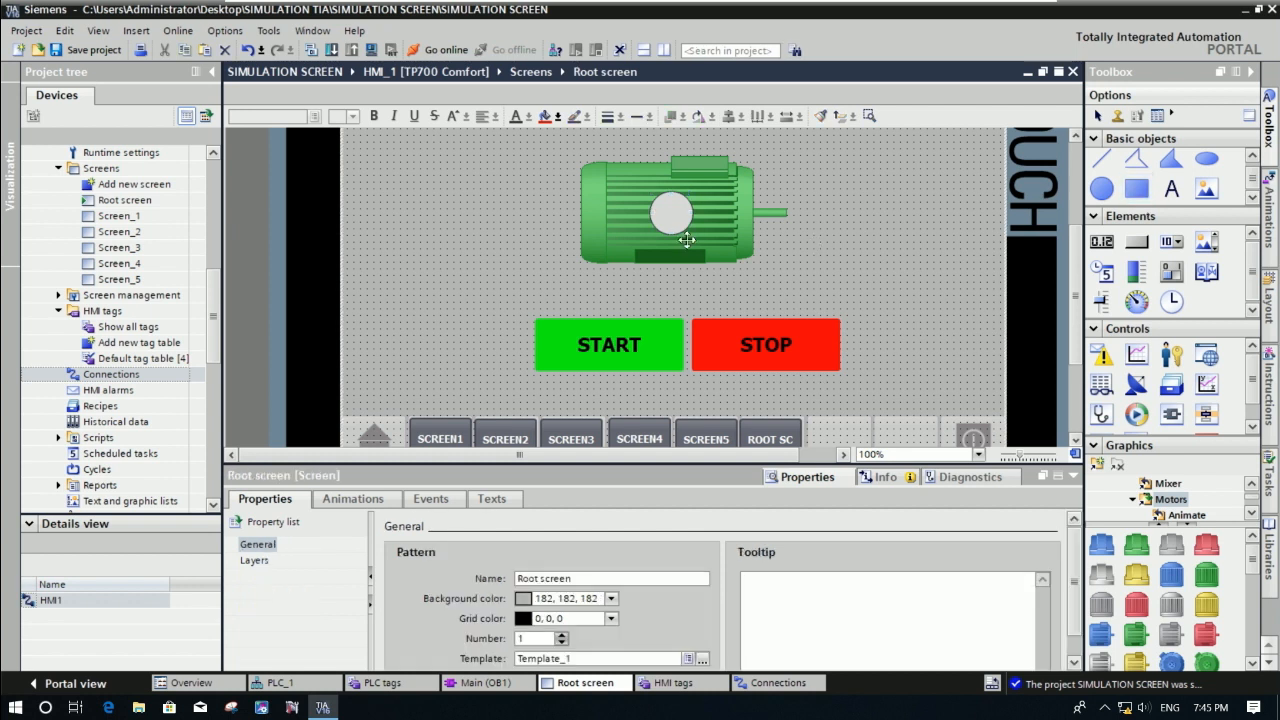
left_click(672, 214)
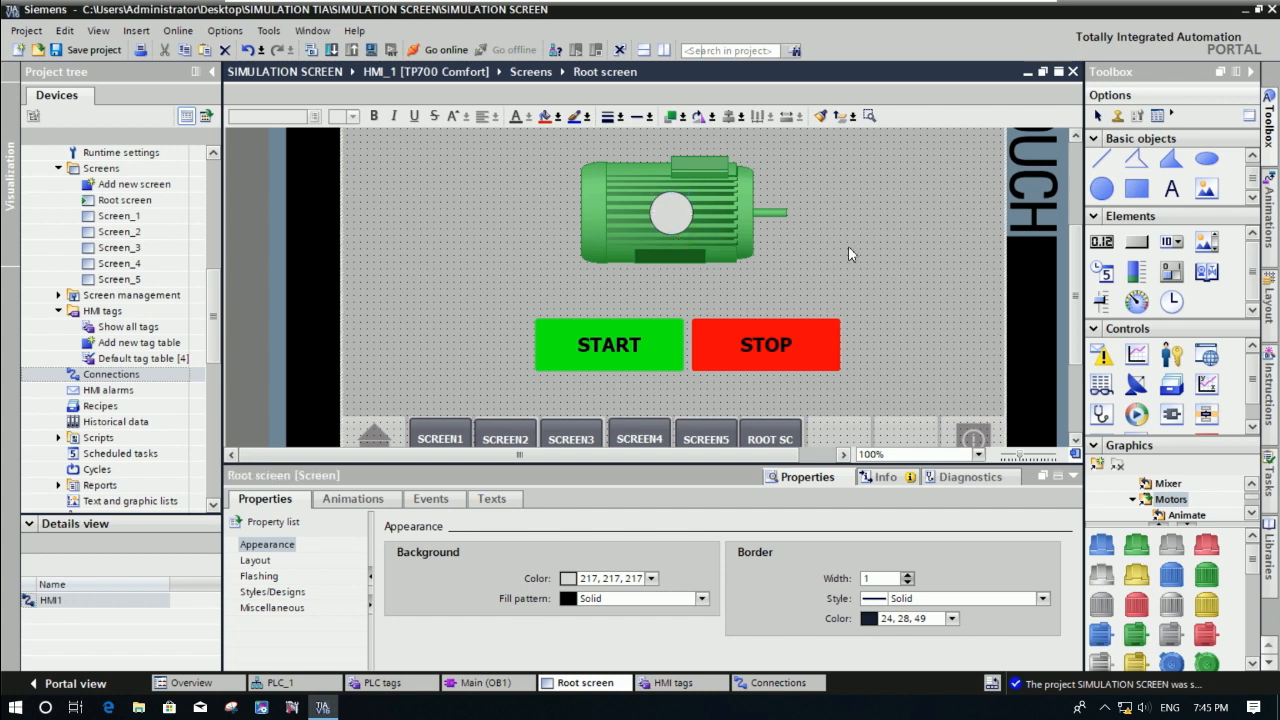
left_click(848, 246)
Add an Appearance animation to the circle on the motor and link it to the MOTOR1 tag.
left_click(672, 214)
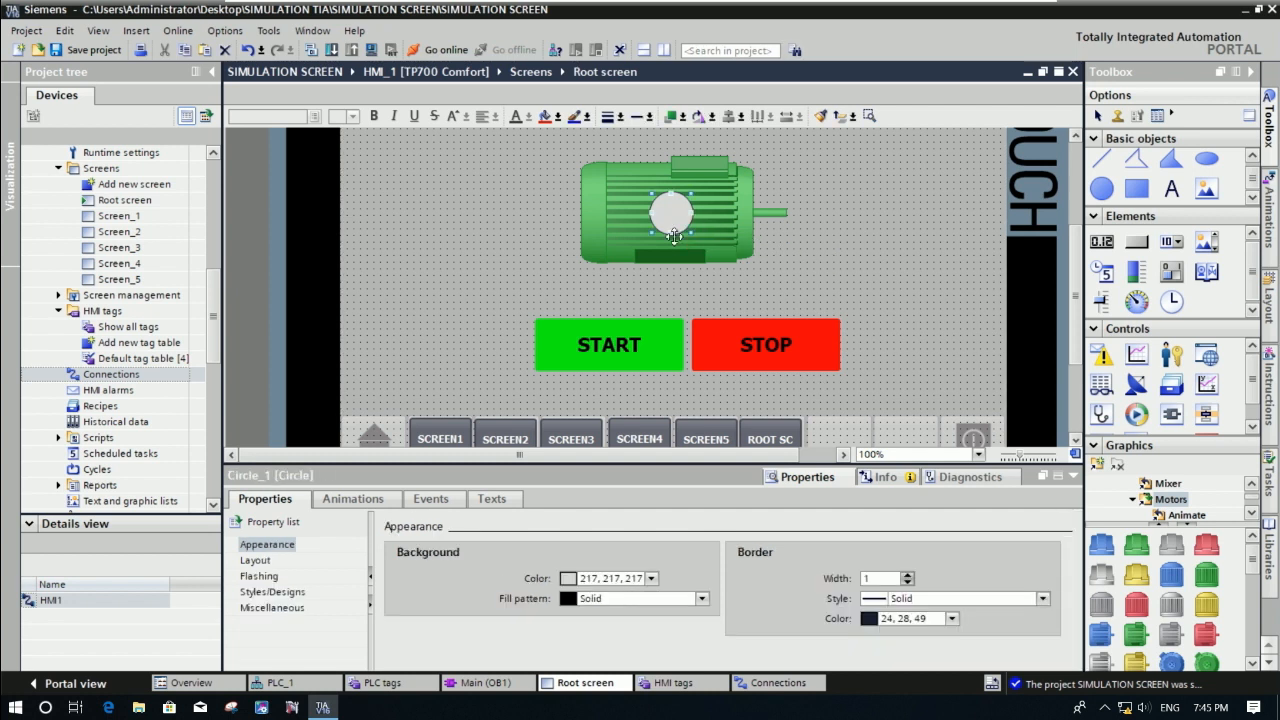
left_click(352, 500)
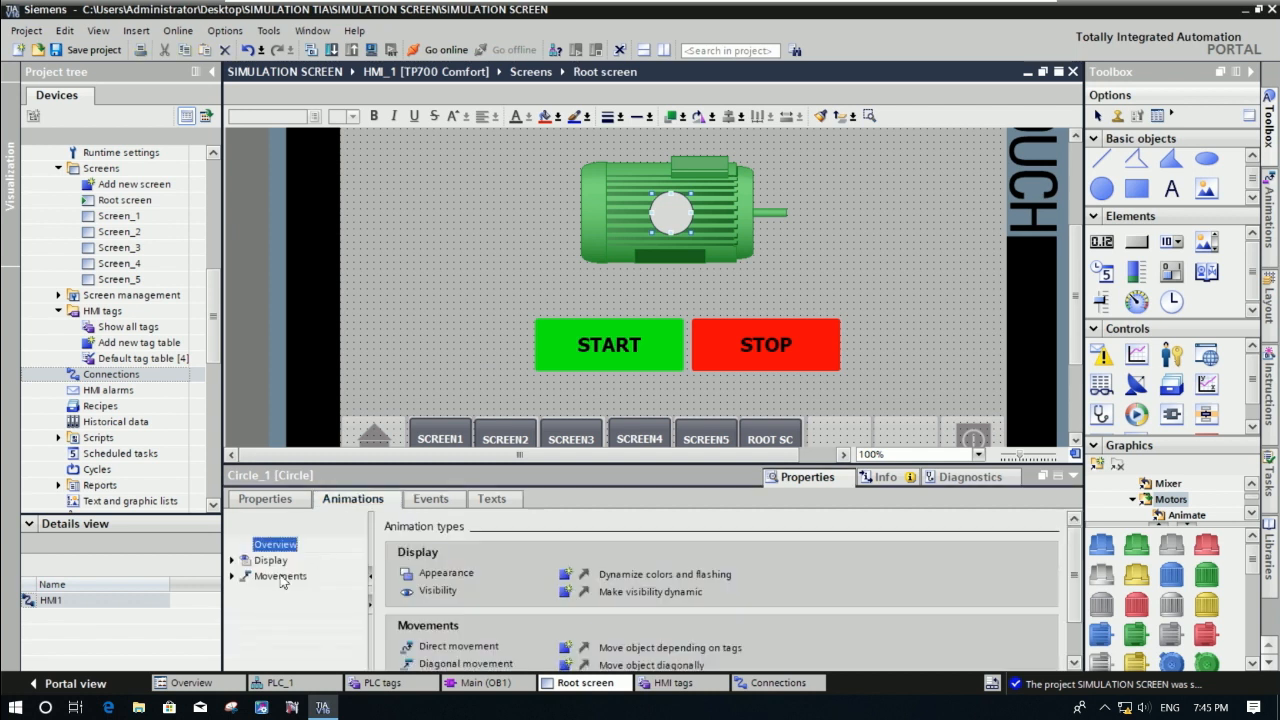
left_click(270, 560)
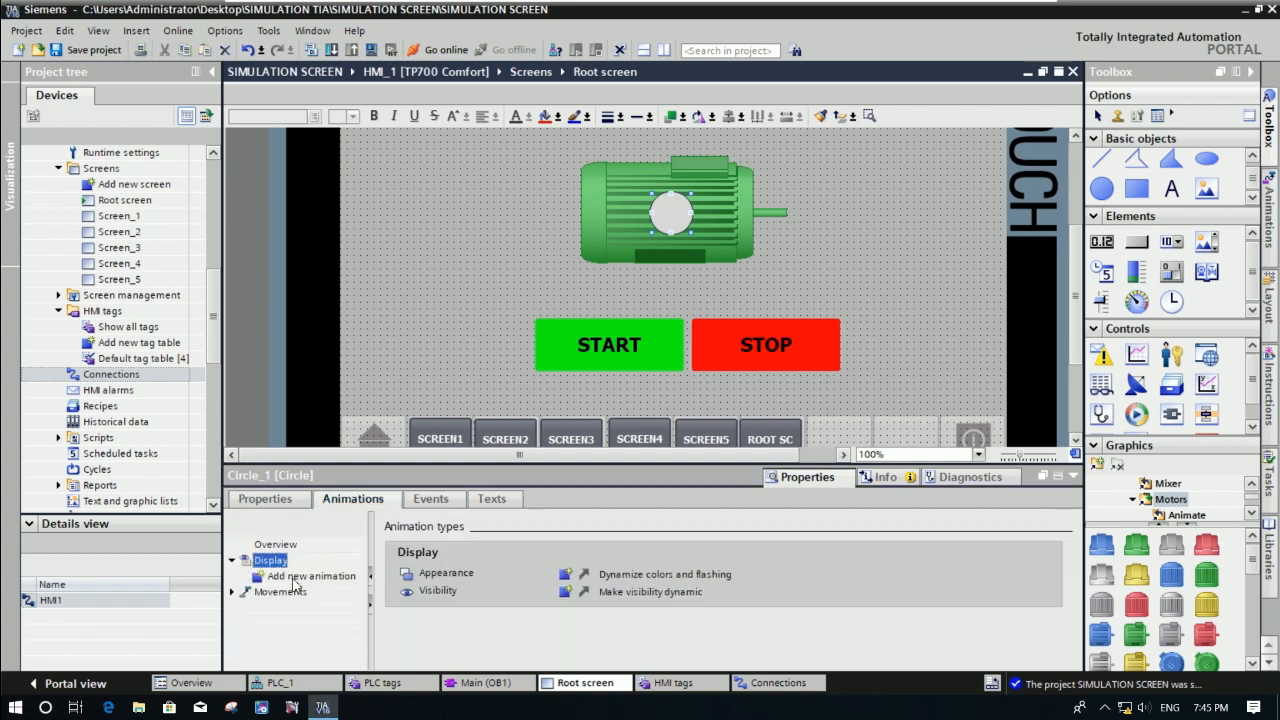
double_click(300, 577)
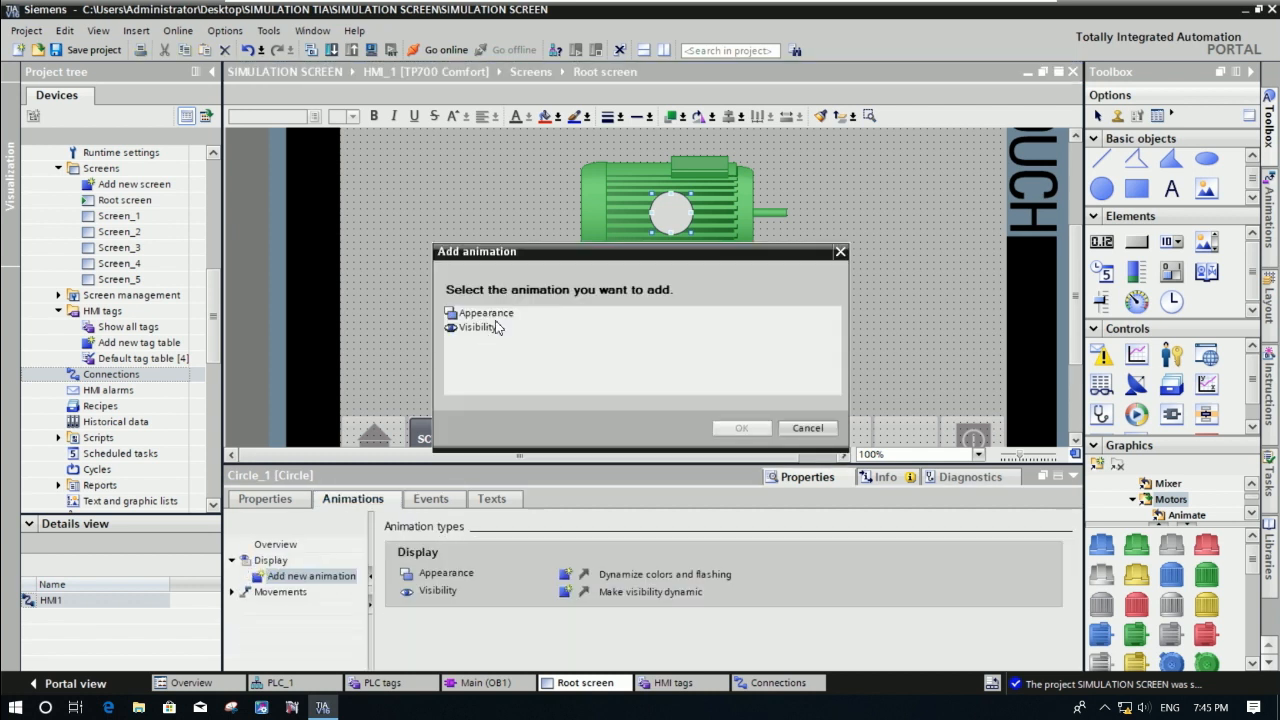
double_click(496, 315)
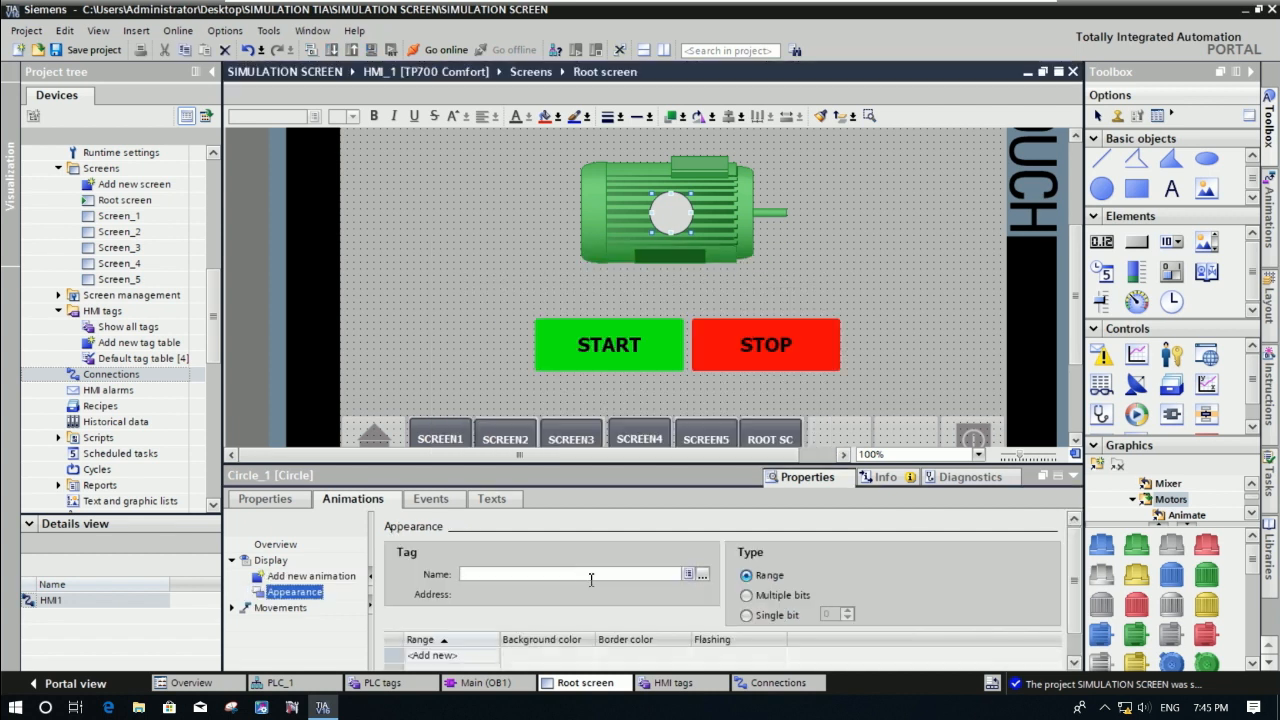
left_click(689, 577)
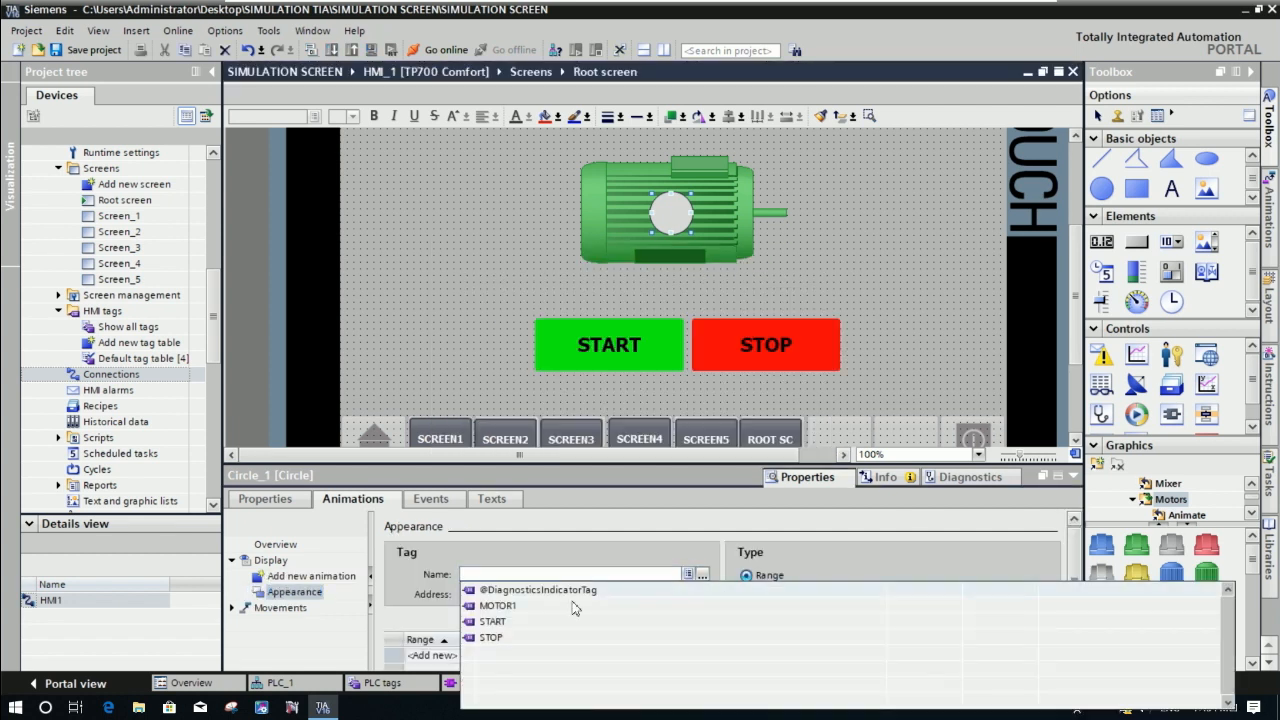
left_click(540, 611)
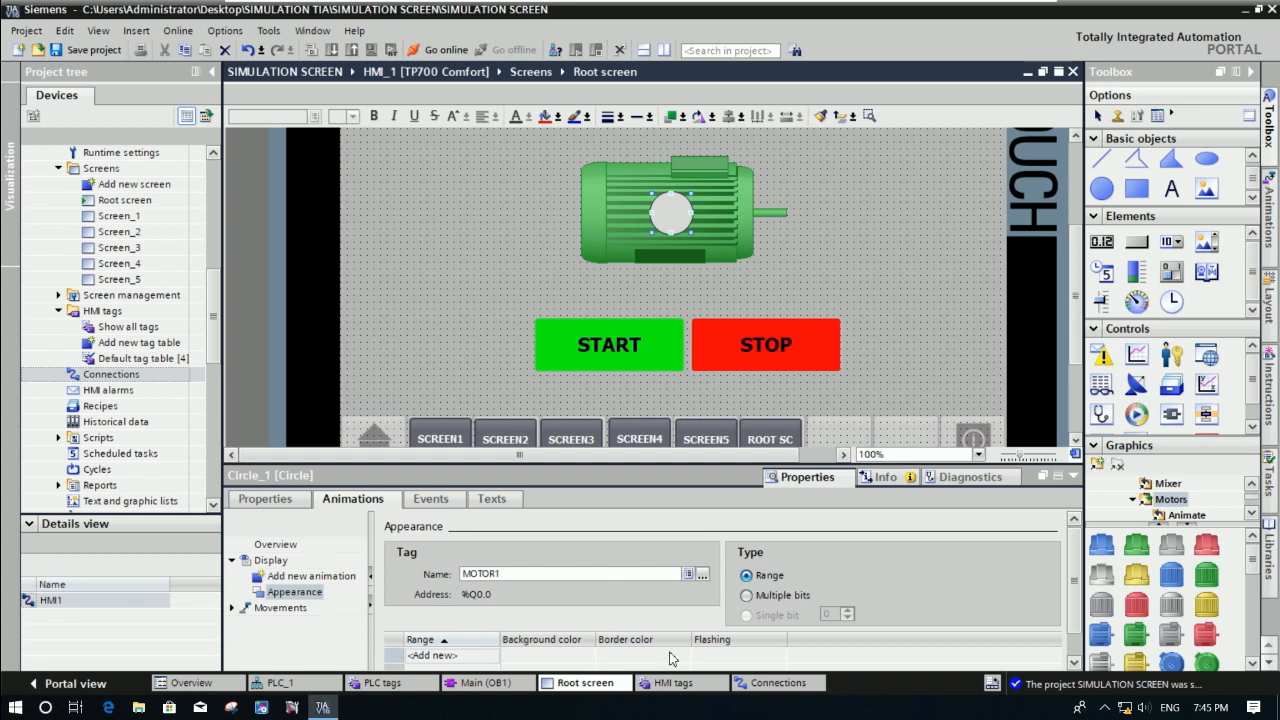
Add range value 0 to the circle's Appearance animation with a red background (255, 0, 0).
left_click(1073, 663)
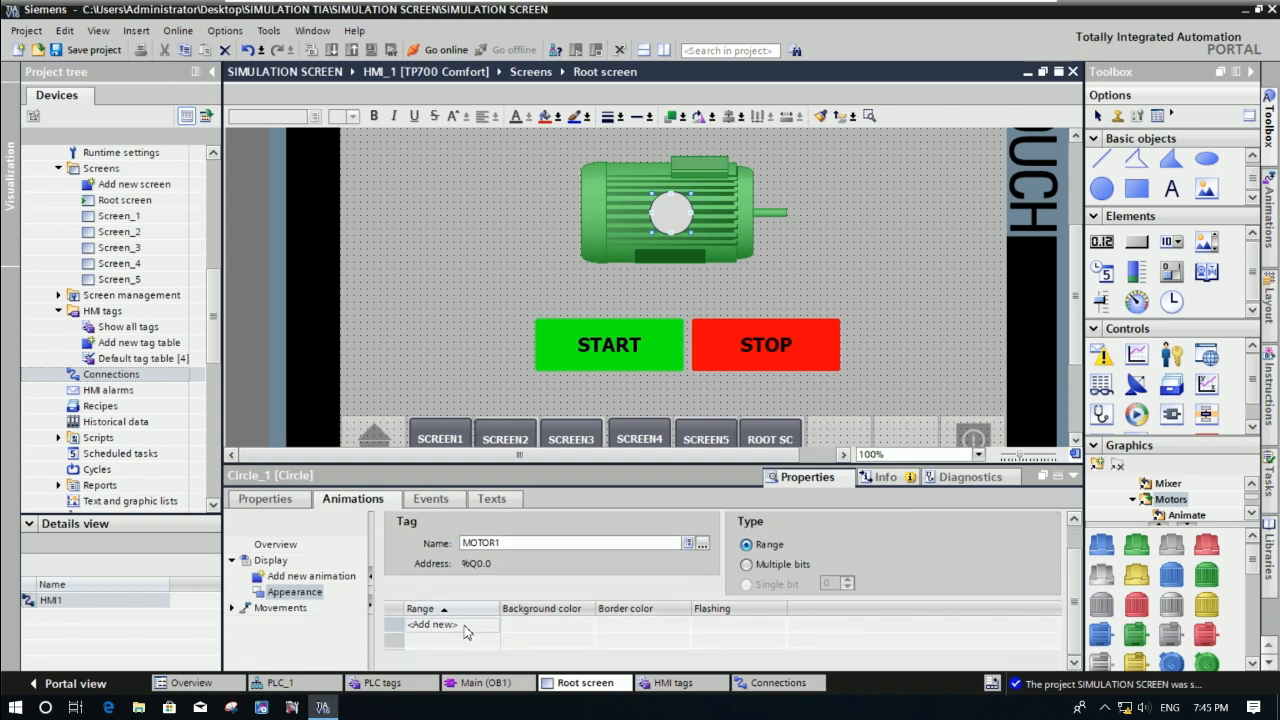
left_click(463, 626)
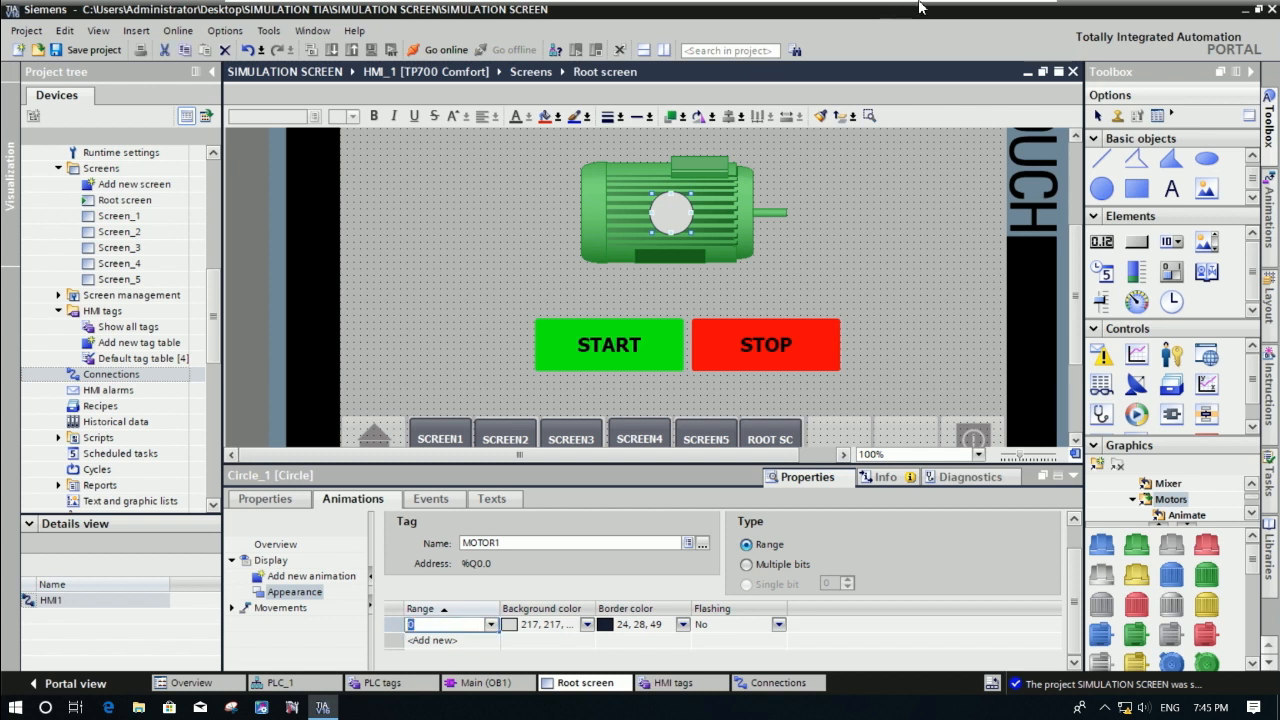
mouse_move(923, 6)
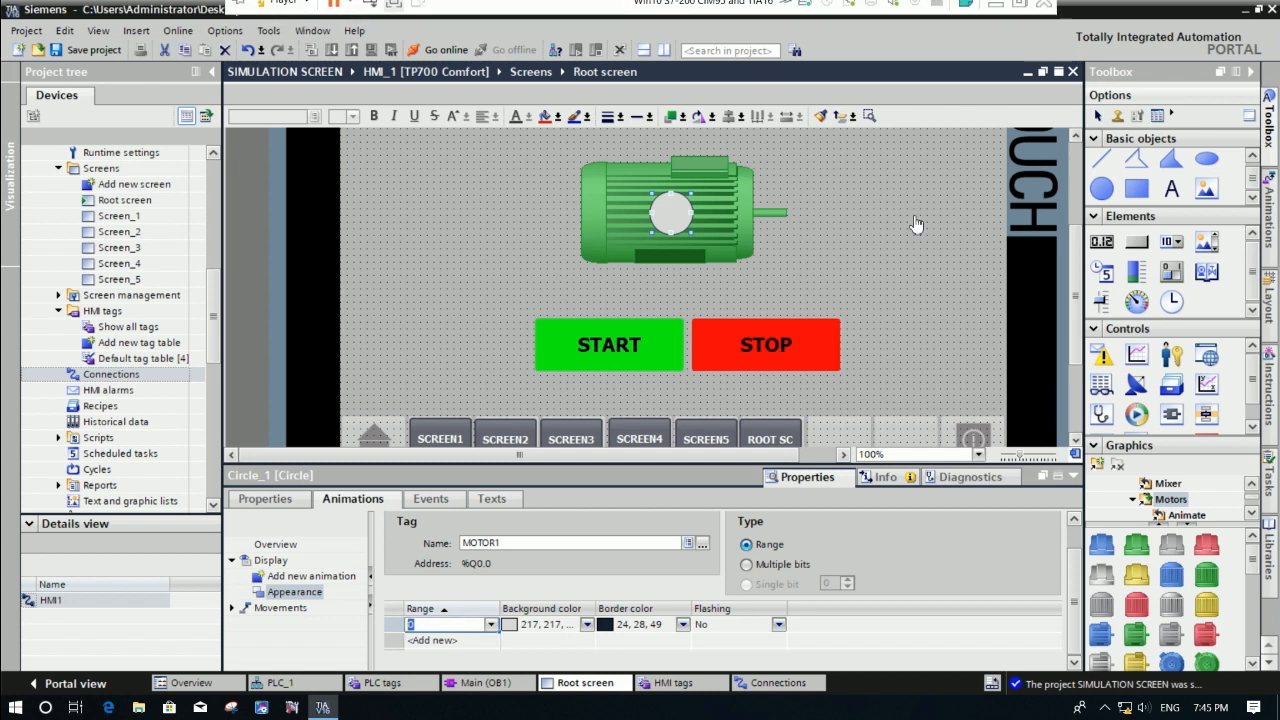
left_click(586, 630)
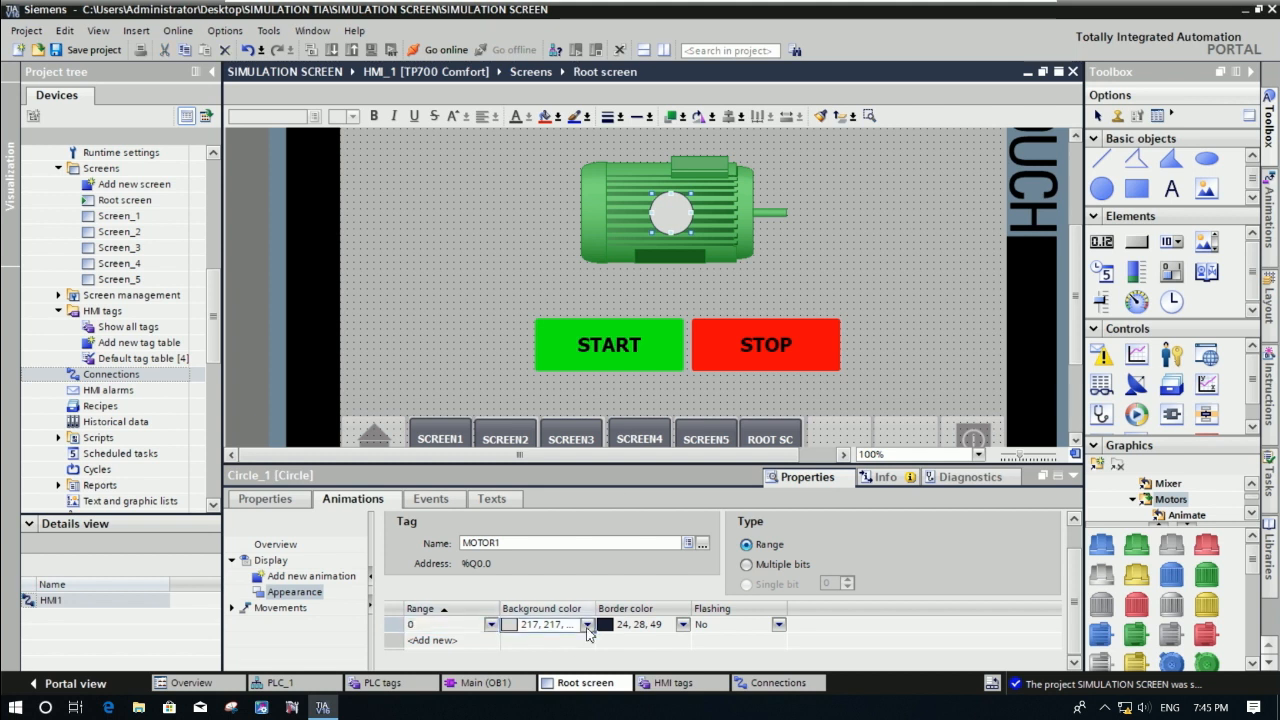
left_click(588, 630)
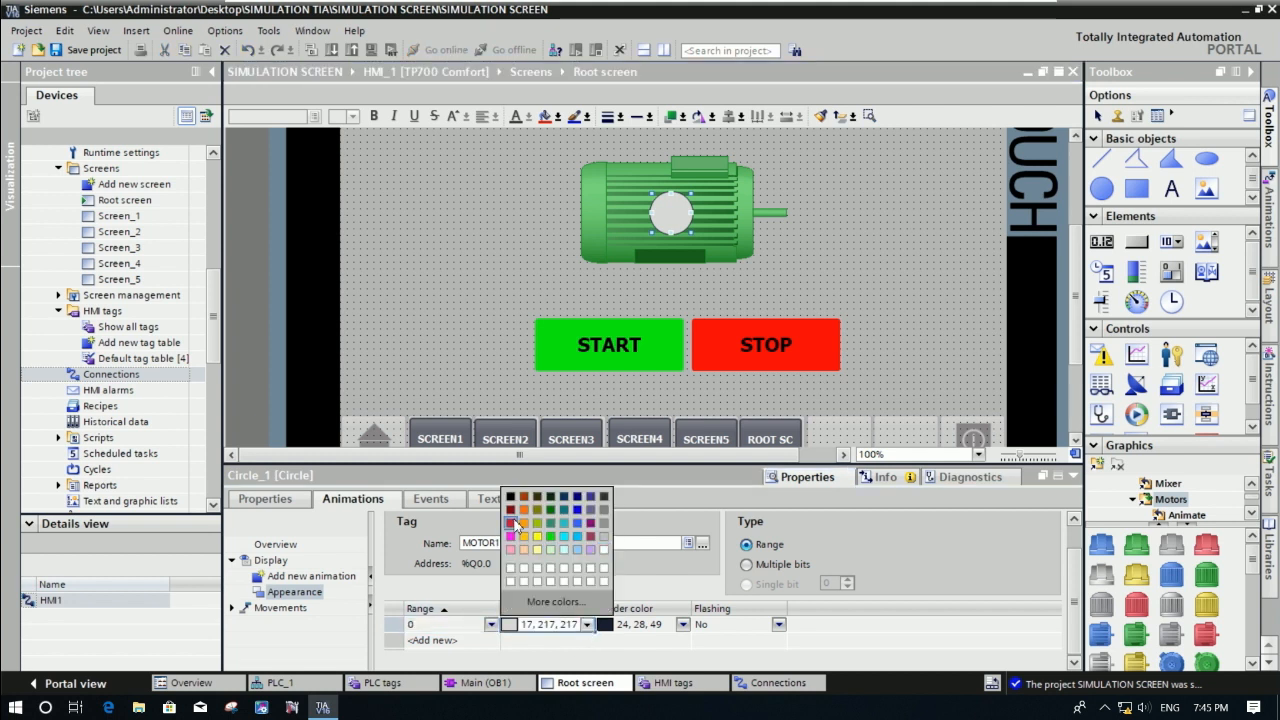
left_click(520, 540)
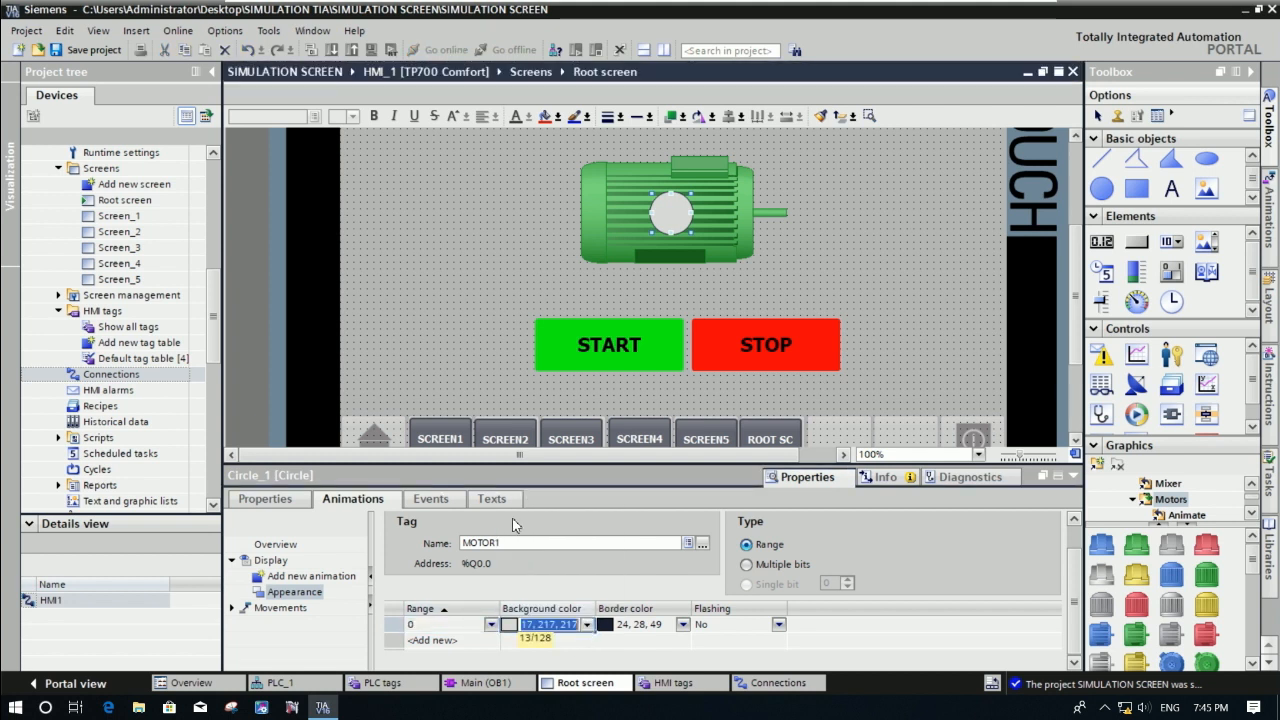
Add range value 1 to the circle's Appearance animation with a green background (0, 255, 0).
left_click(466, 640)
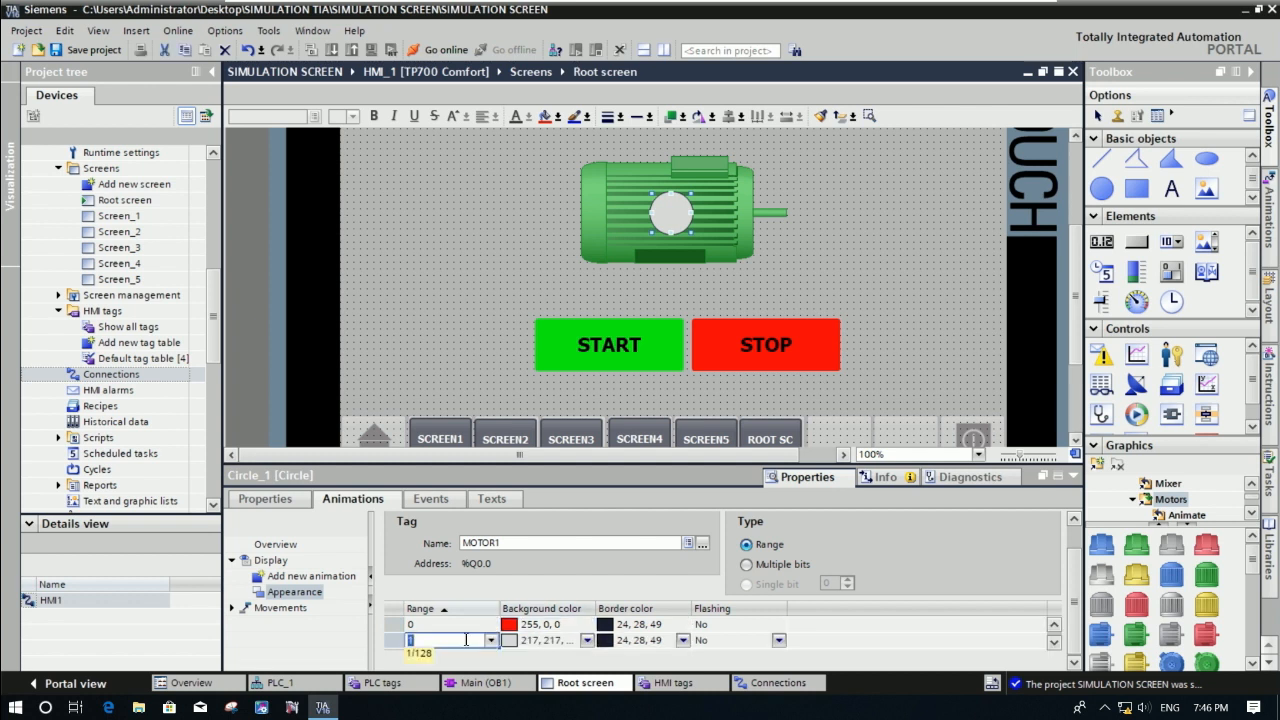
left_click(587, 640)
left_click(587, 640)
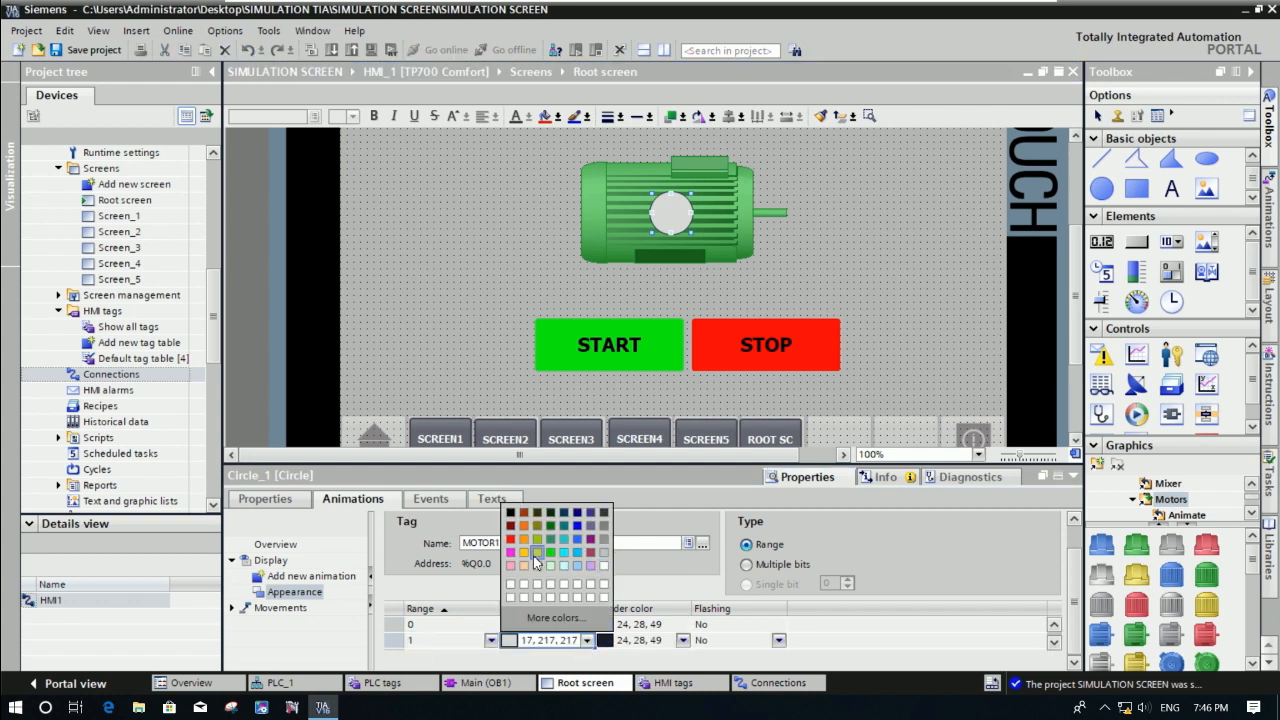
left_click(549, 553)
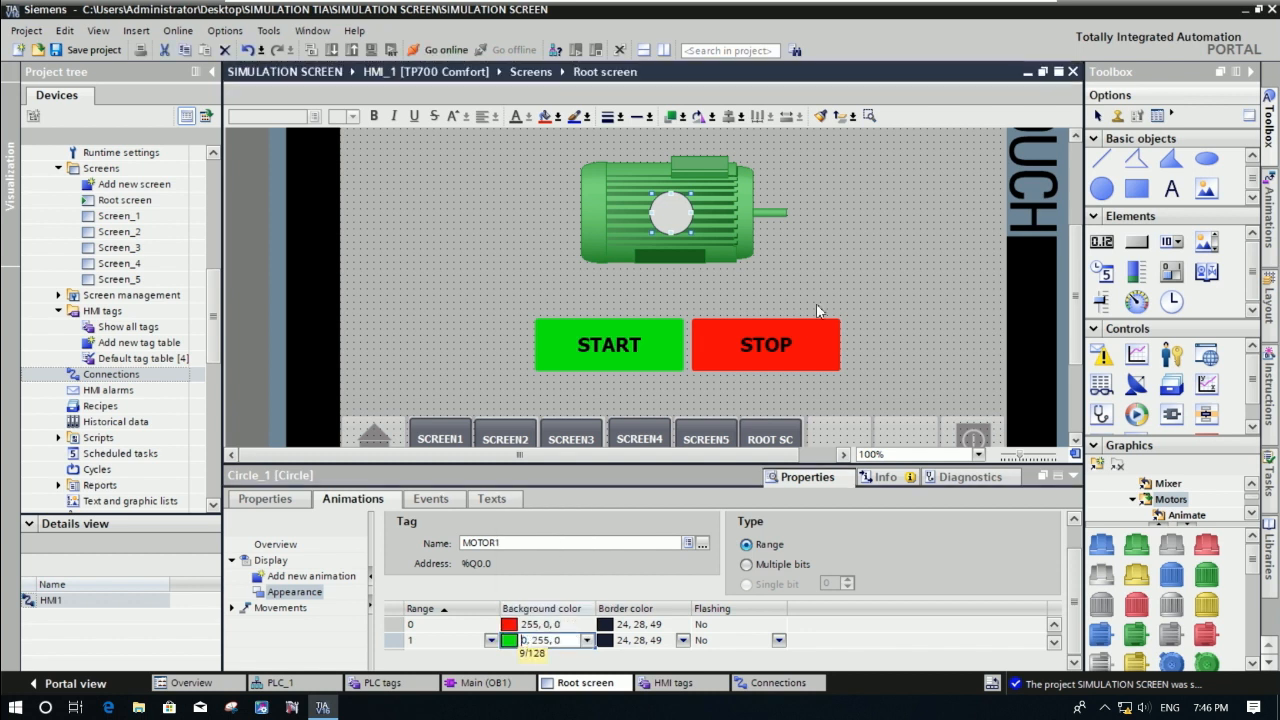
left_click(839, 267)
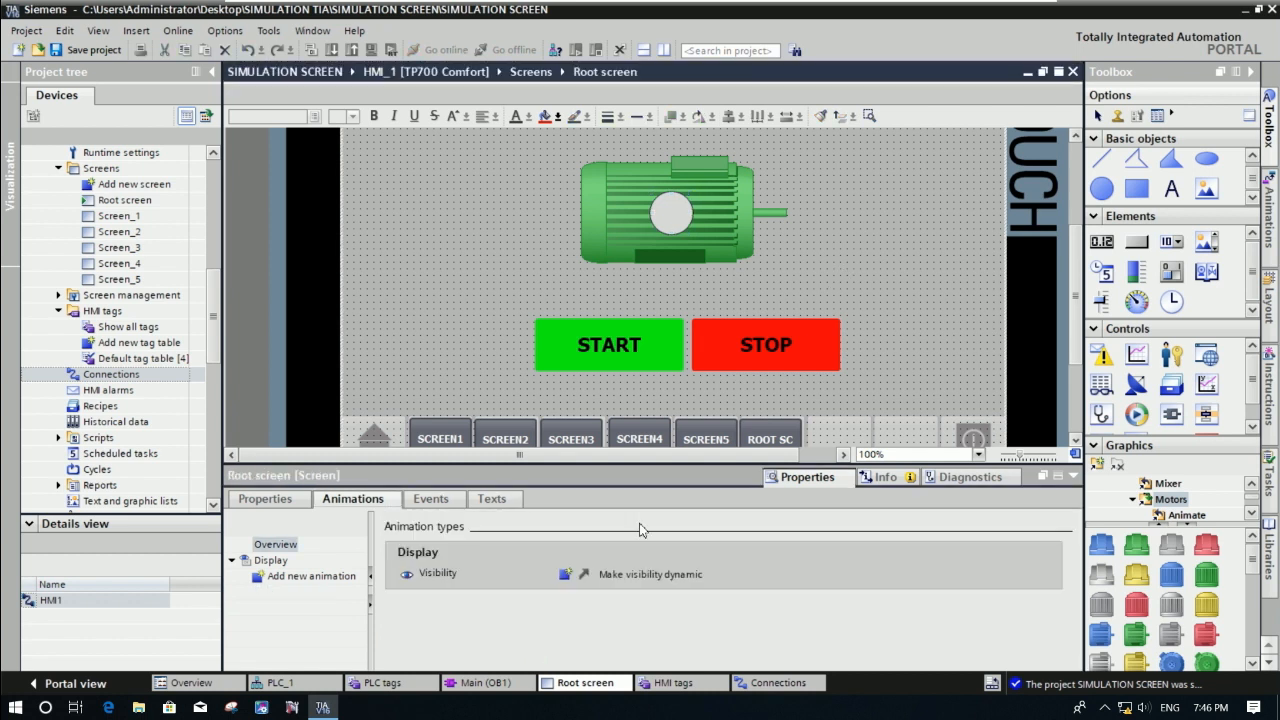
left_click(674, 224)
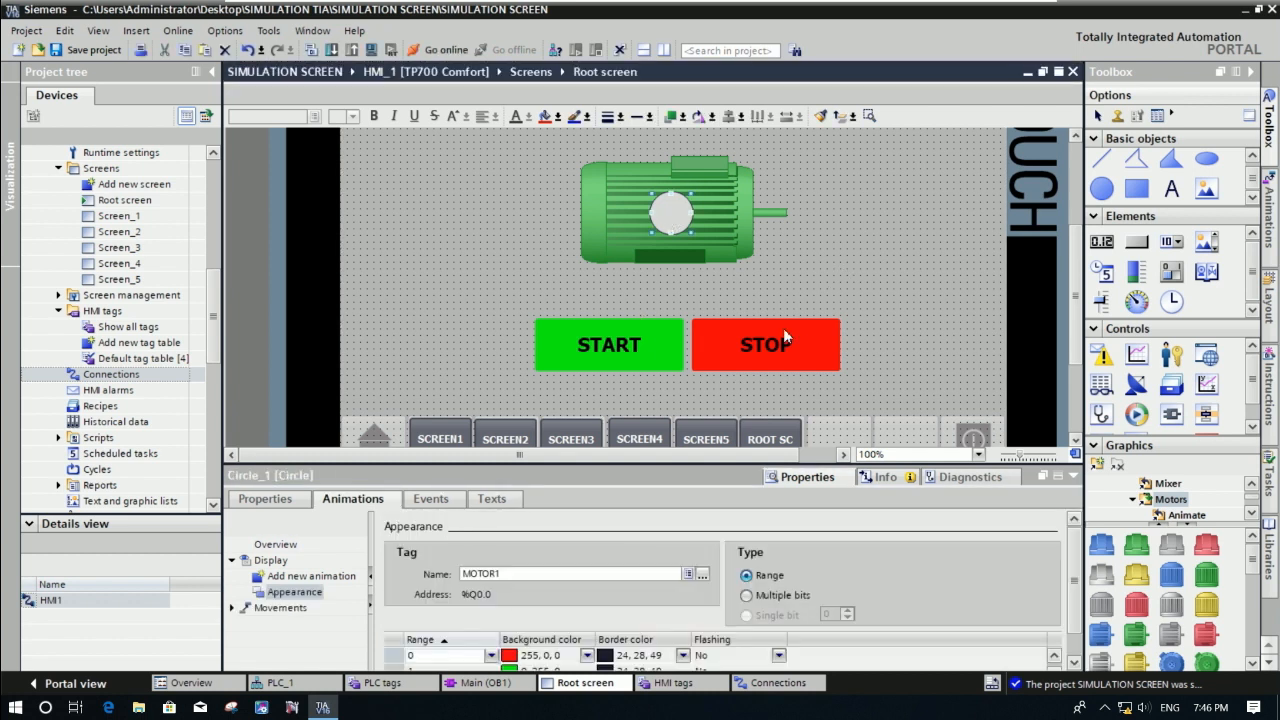
left_click(848, 293)
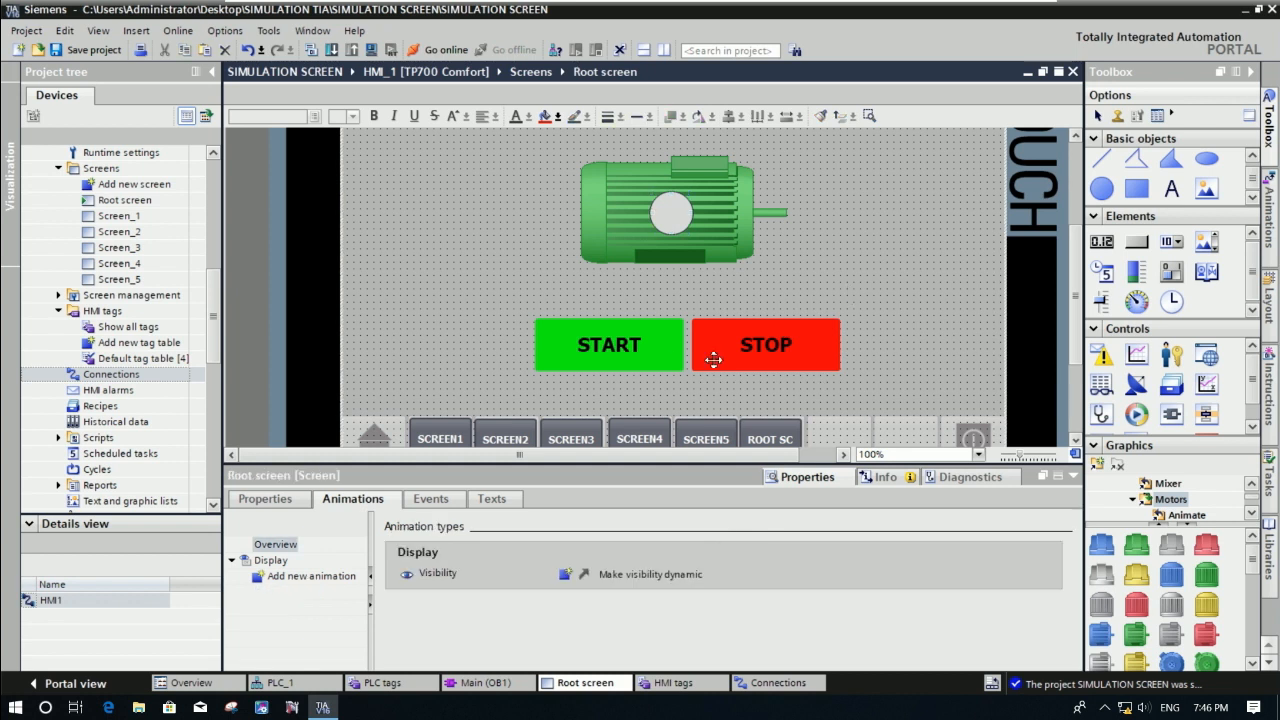
left_click(662, 357)
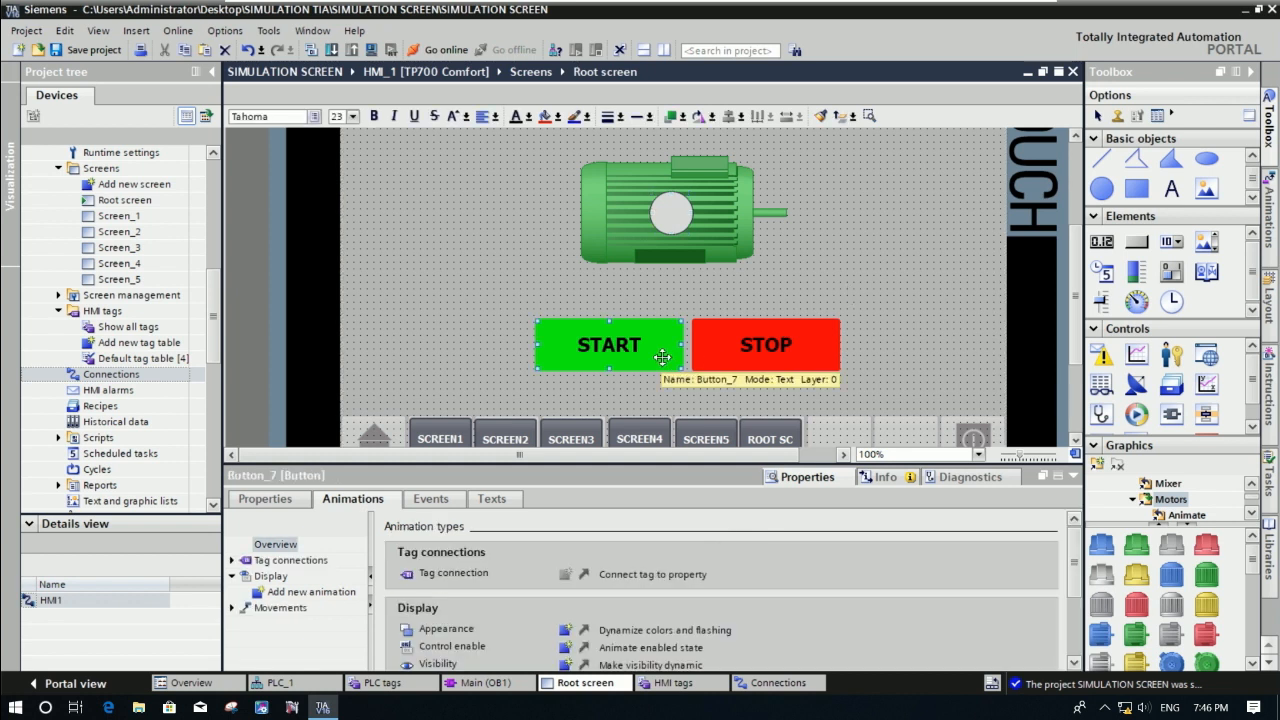
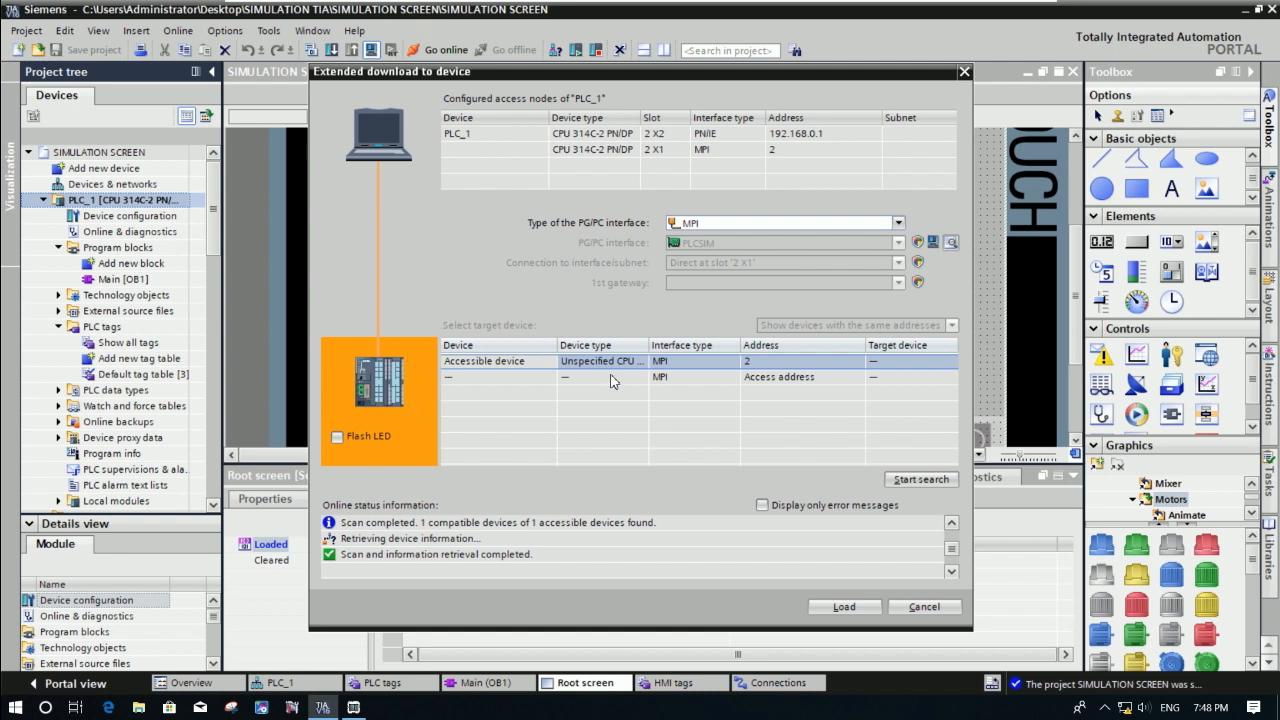
Download PLC_1 over MPI to the accessible simulated CPU 300 at address 2, starting the module after loading.
left_click_drag(649, 345, 717, 345)
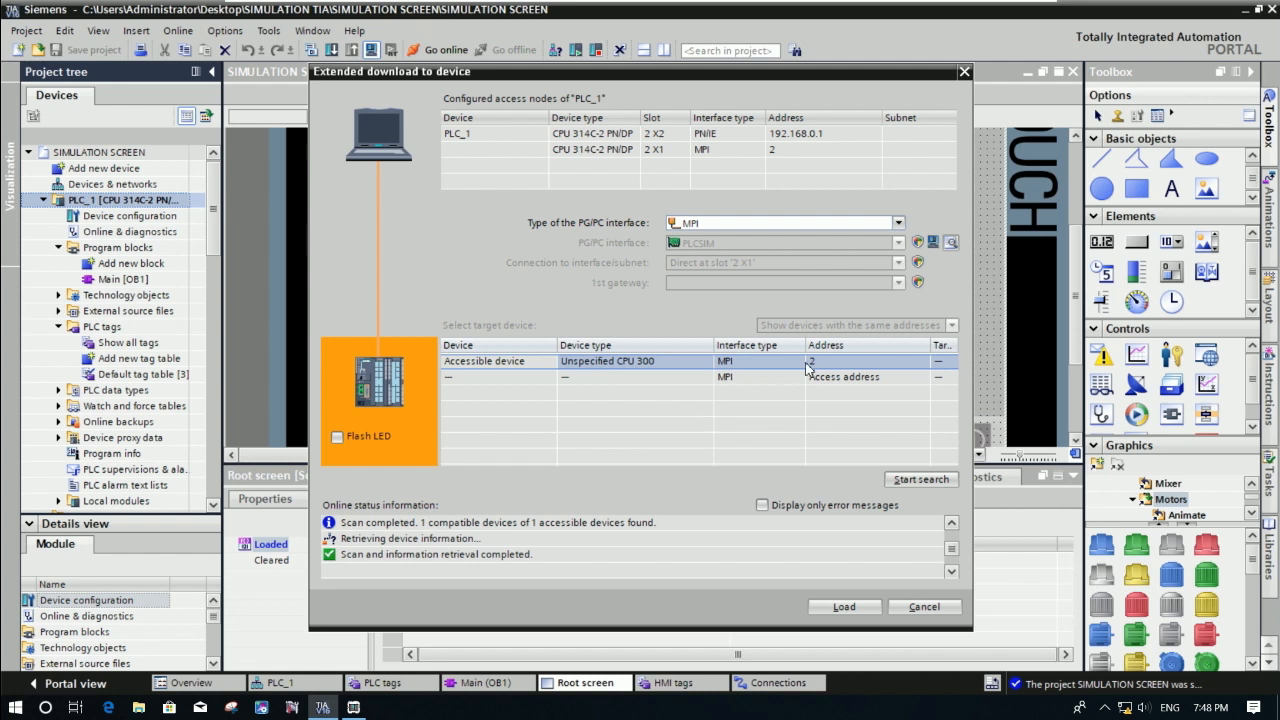
left_click(842, 607)
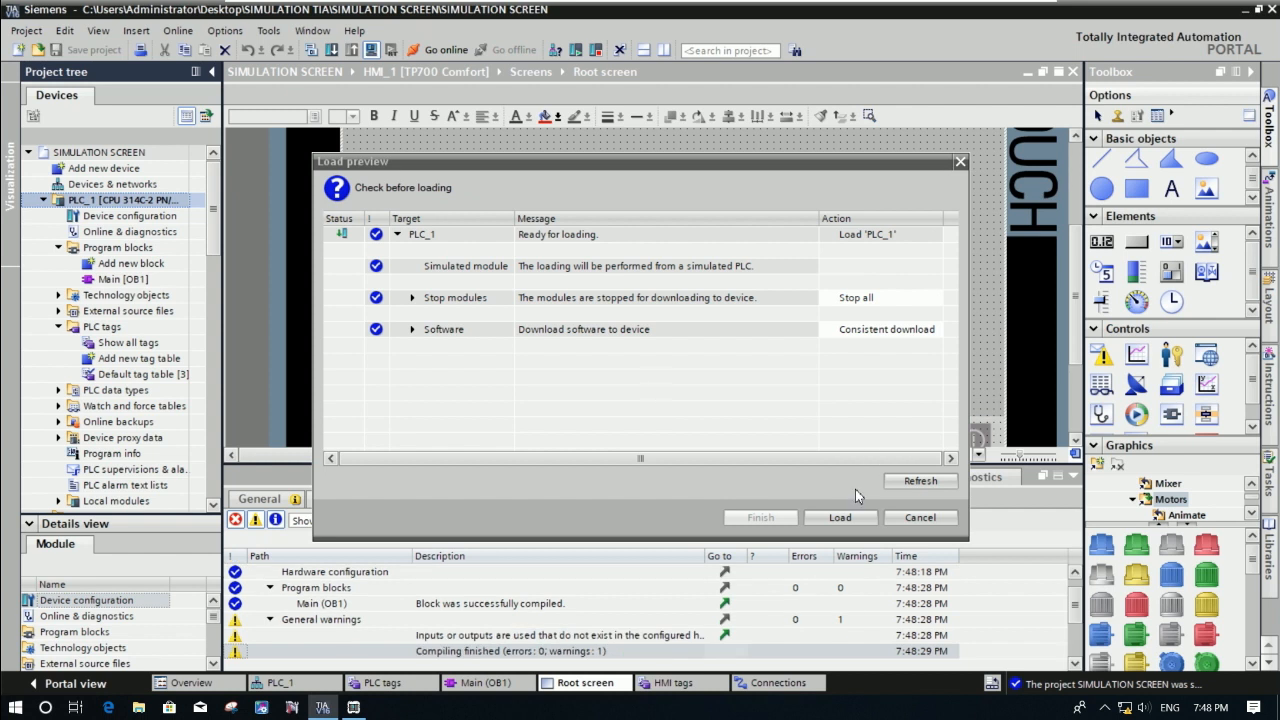
left_click(836, 519)
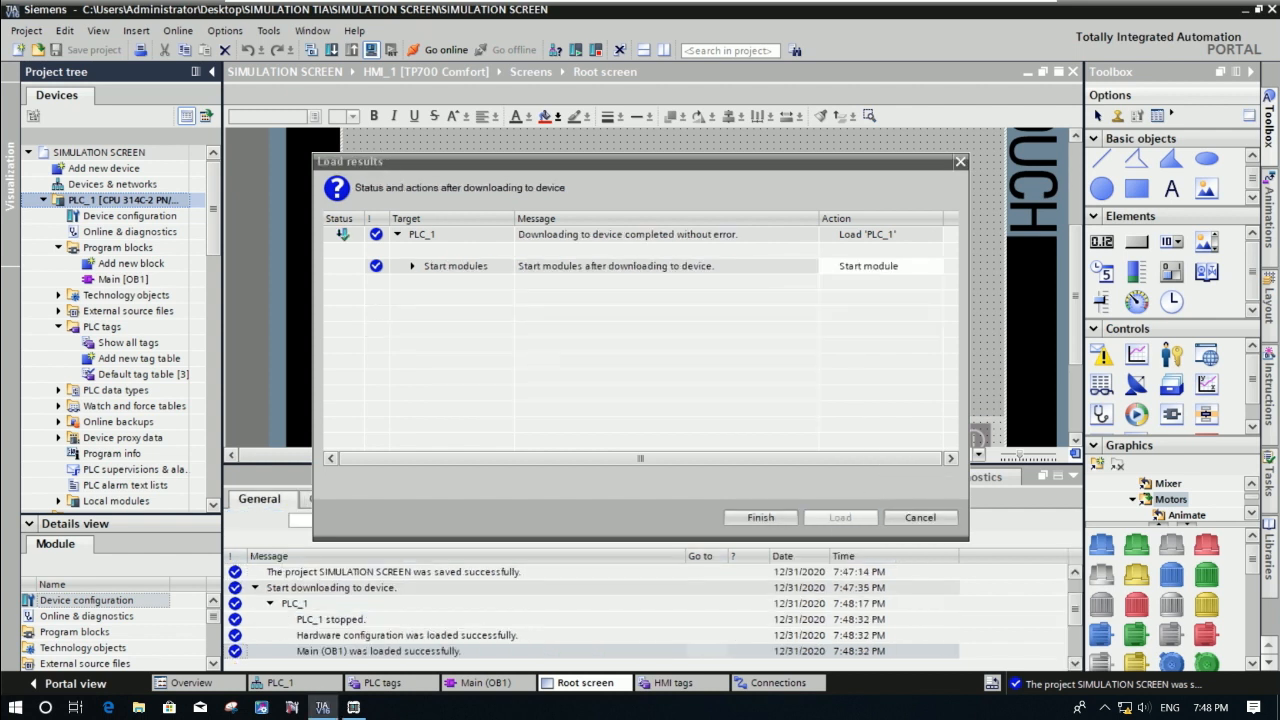
left_click(786, 512)
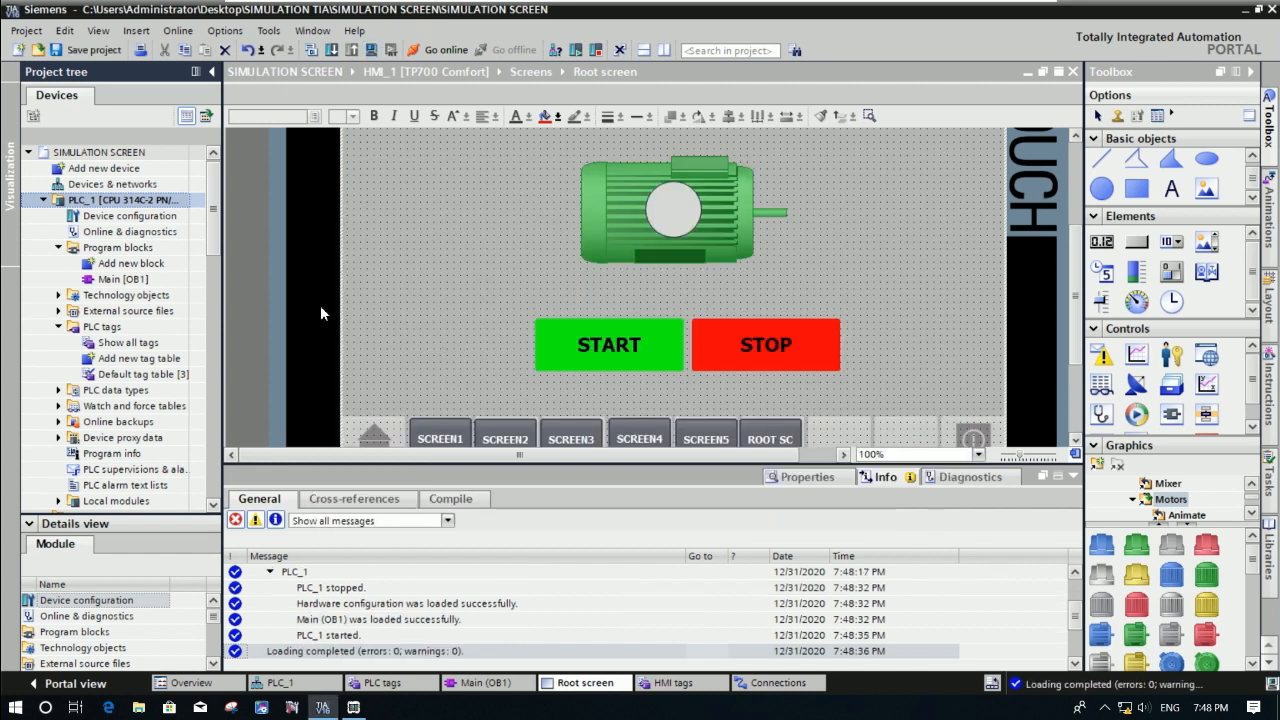
Show the Main [OB1] block and turn on online monitoring of its ladder network.
left_click(470, 684)
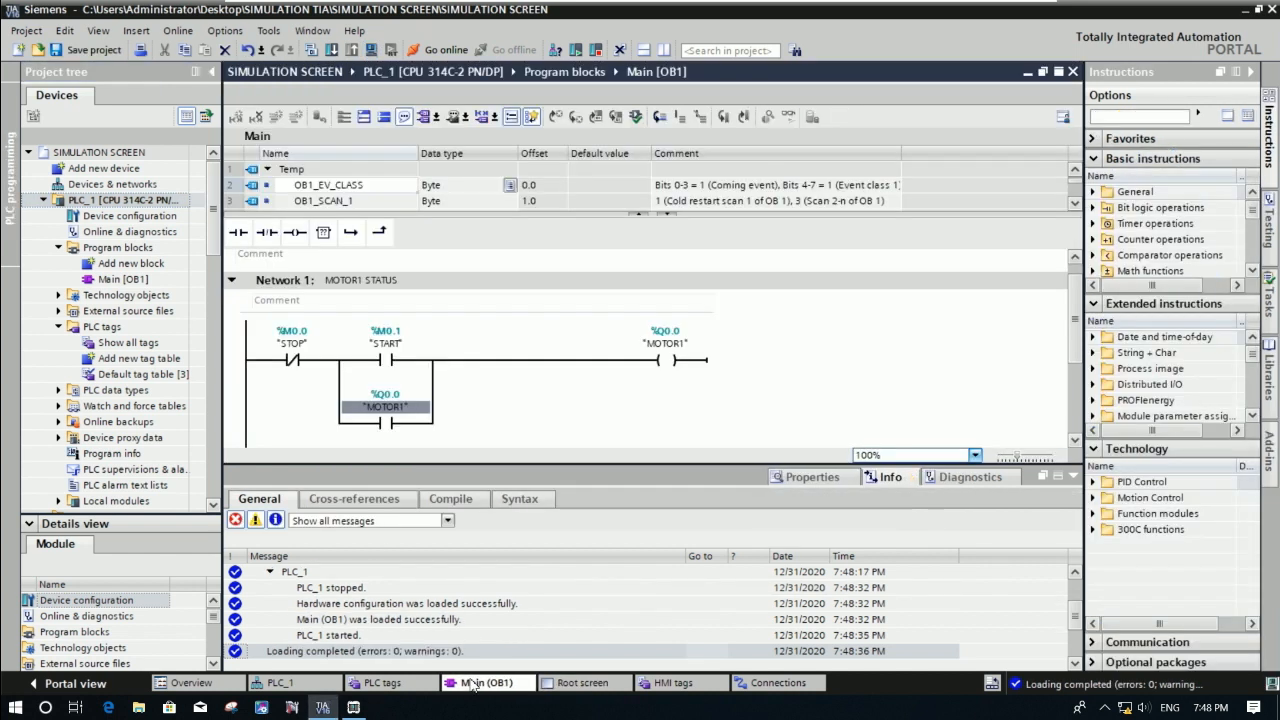
left_click(789, 116)
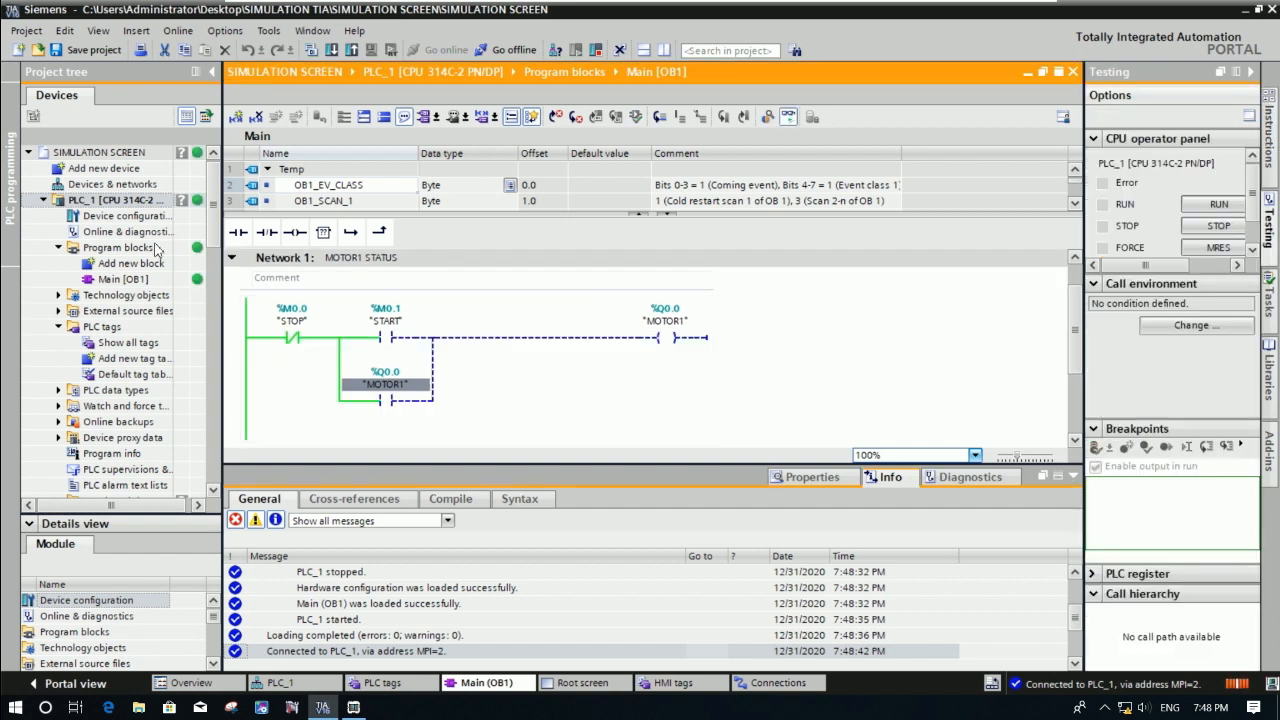
Start the runtime simulation of HMI_1 [TP700 Comfort].
scroll(220, 258, "down", 2)
scroll(220, 260, "down", 6)
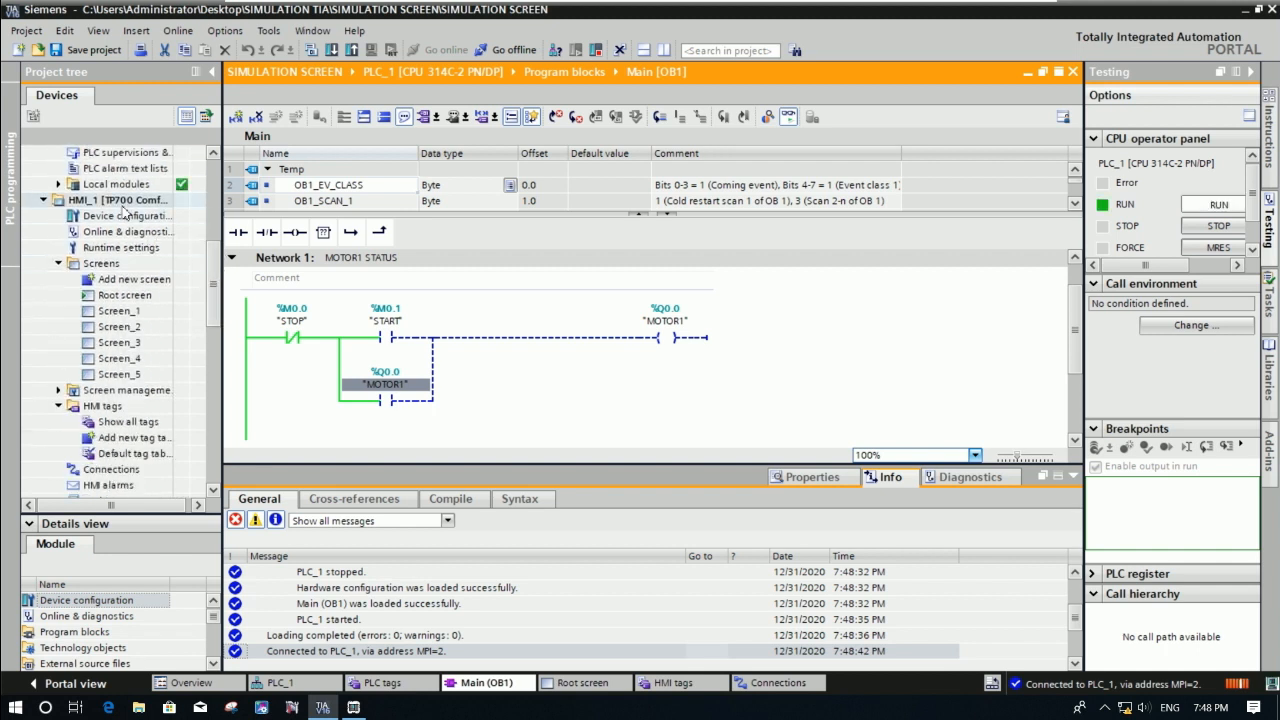
left_click(120, 200)
left_click(371, 49)
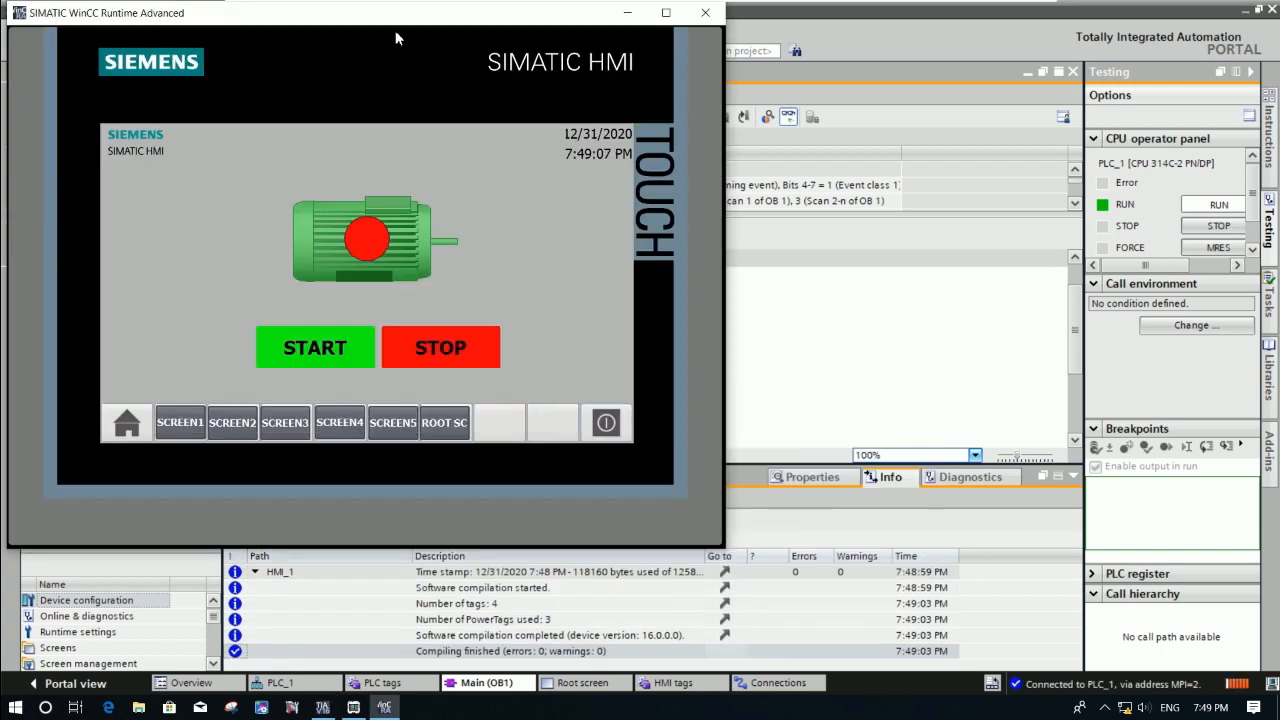
Collapse the project tree and arrange the WinCC Runtime window so the monitored Network 1 stays visible beside it.
left_click_drag(347, 20, 1062, 54)
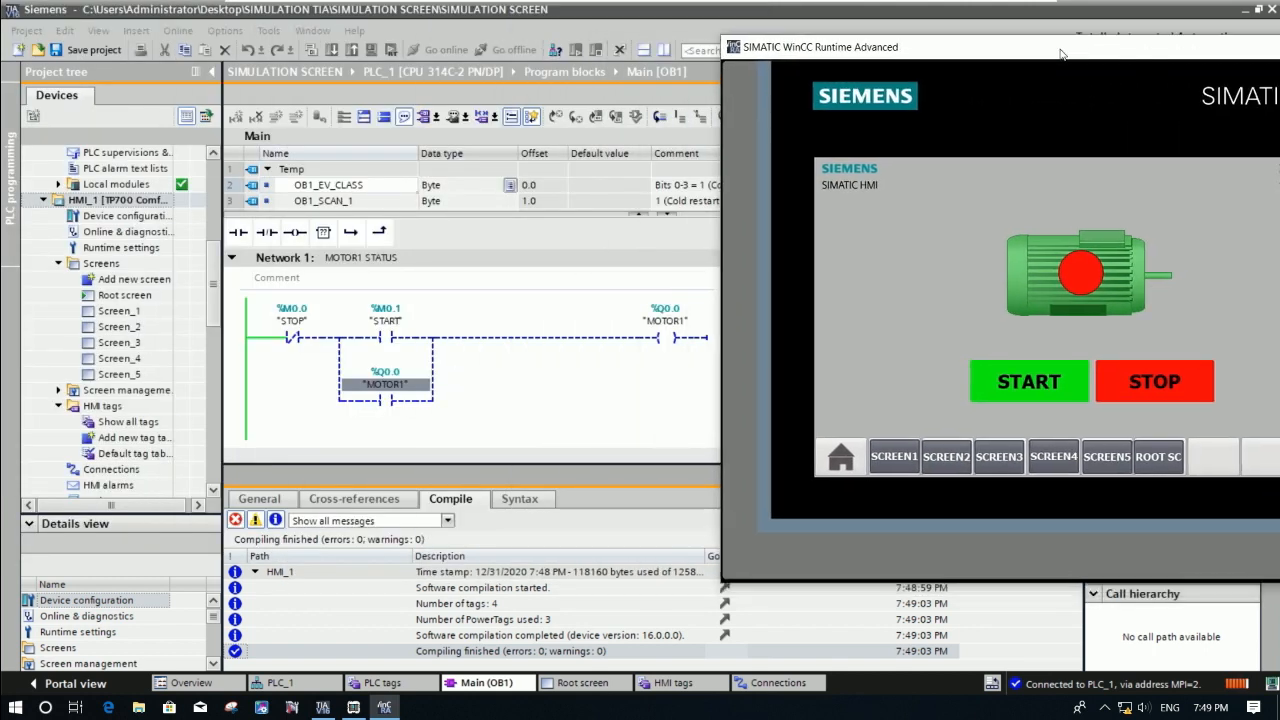
left_click(213, 77)
left_click(212, 74)
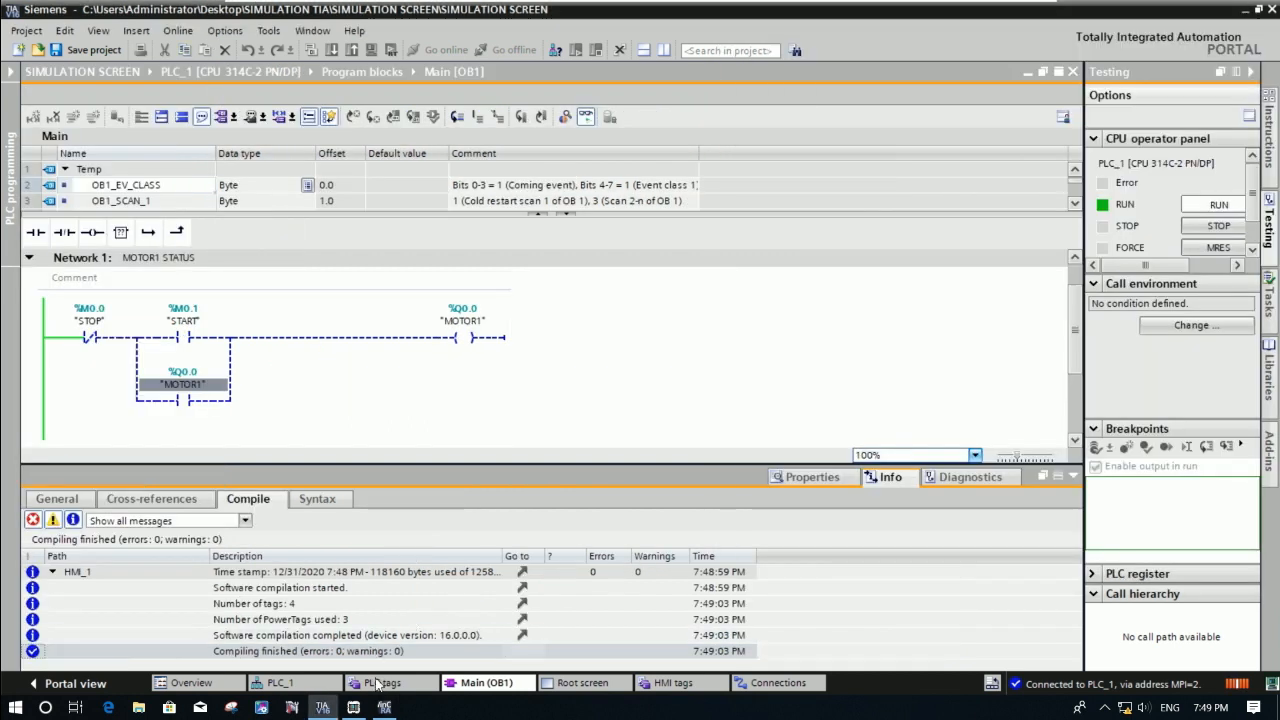
left_click(383, 708)
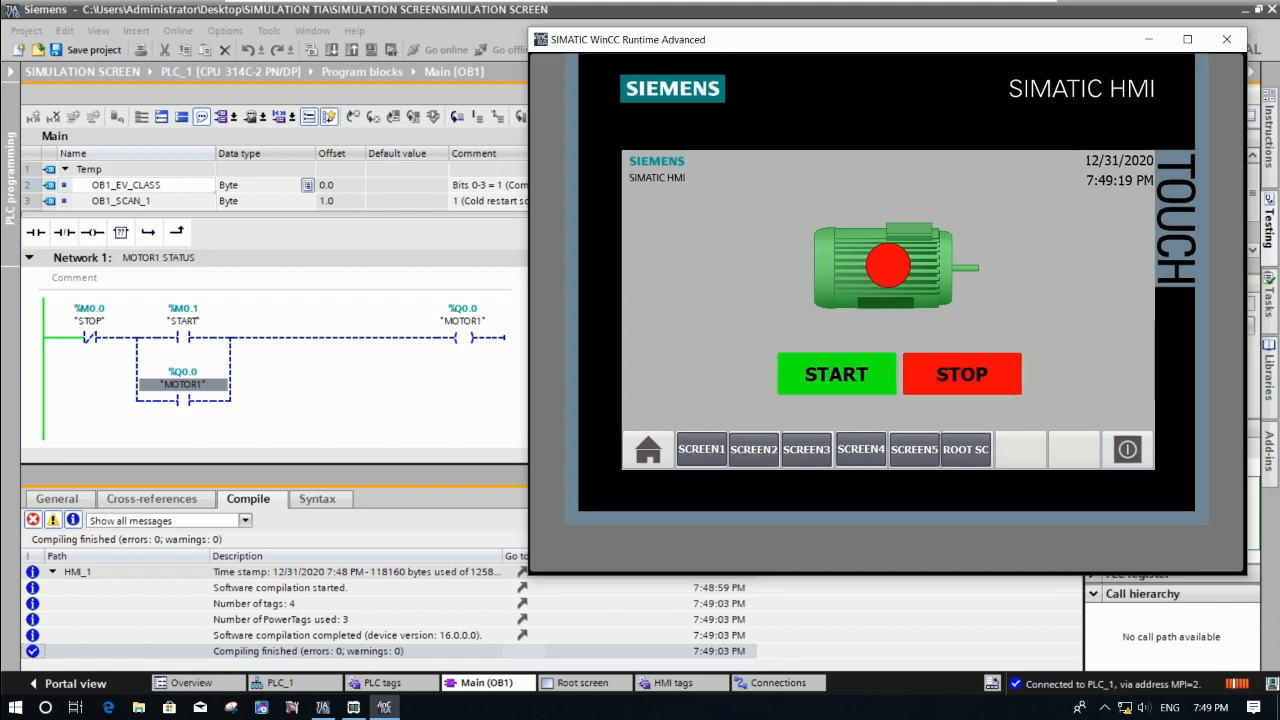
Test the simulated HMI's STOP and START buttons repeatedly, checking the motor's status circle against the monitored MOTOR1 network.
left_click(950, 375)
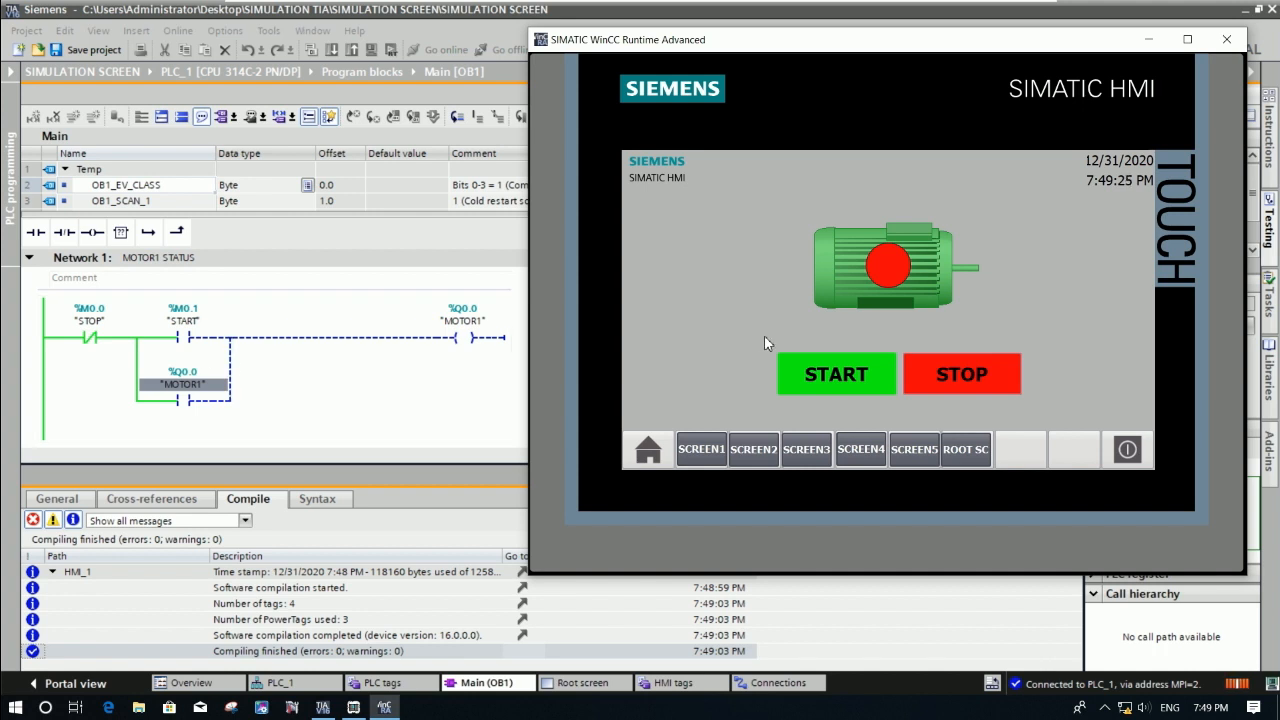
left_click(828, 383)
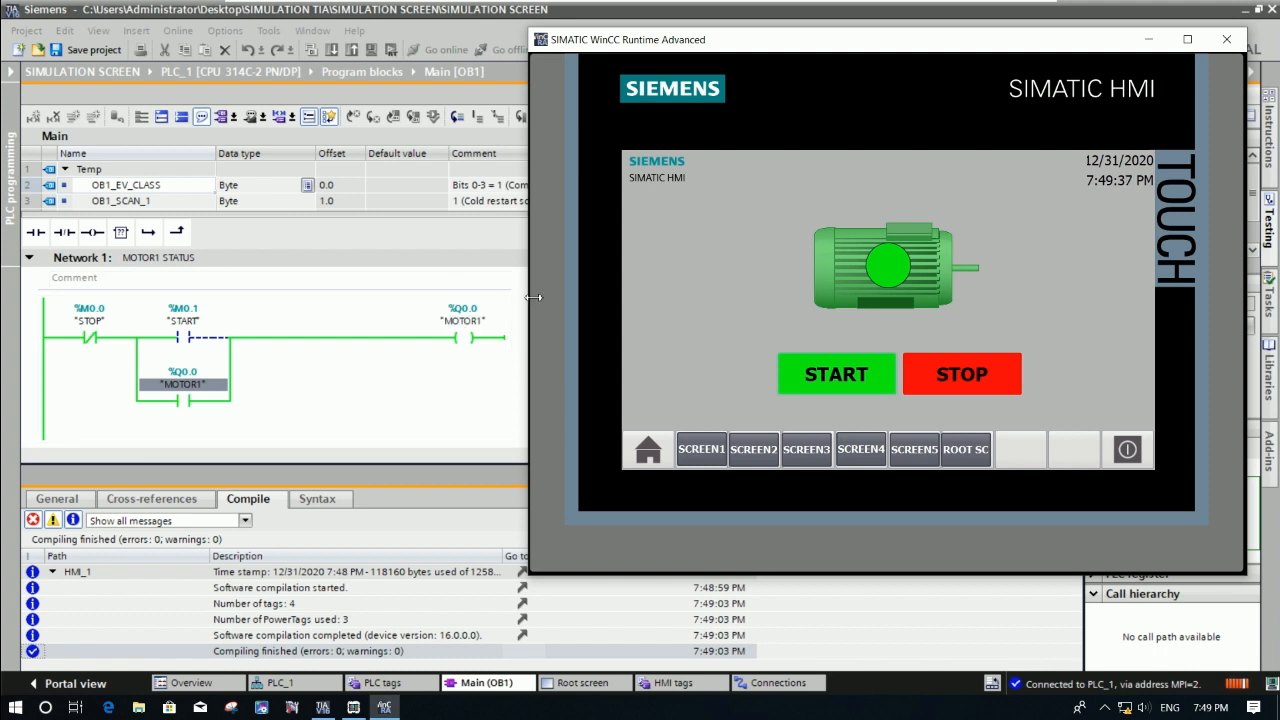
left_click(975, 381)
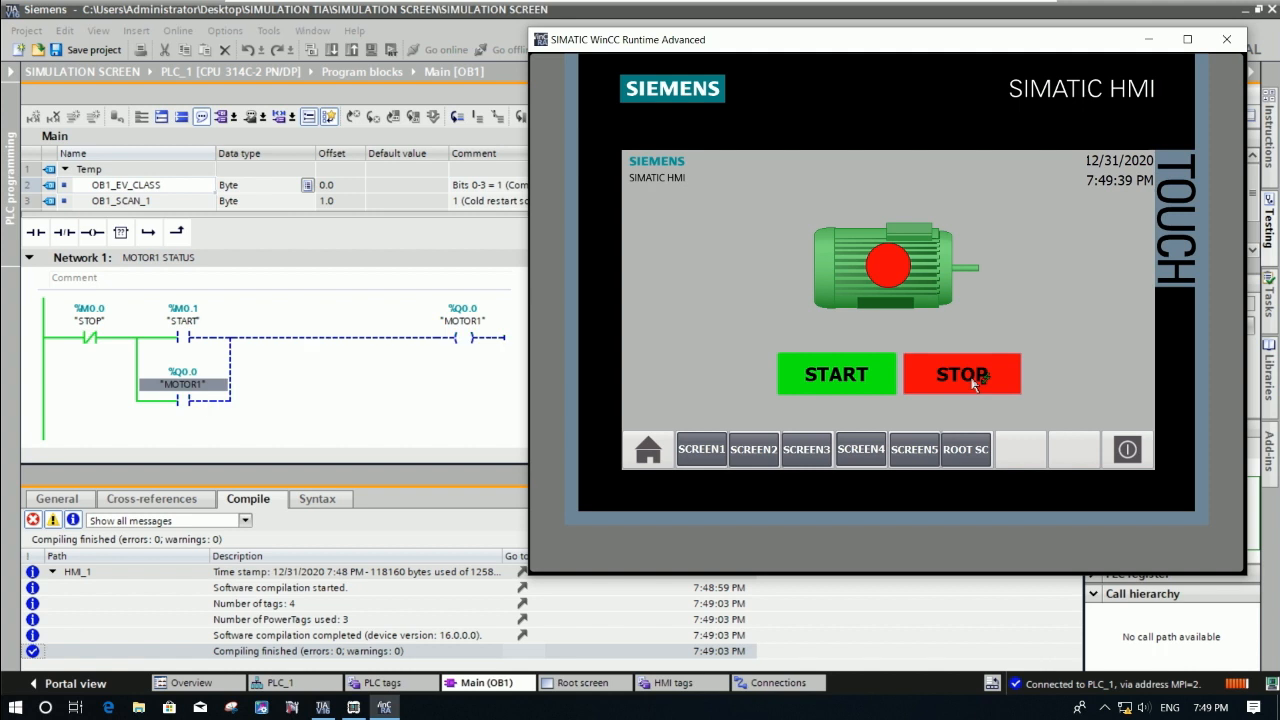
left_click(846, 384)
left_click(944, 378)
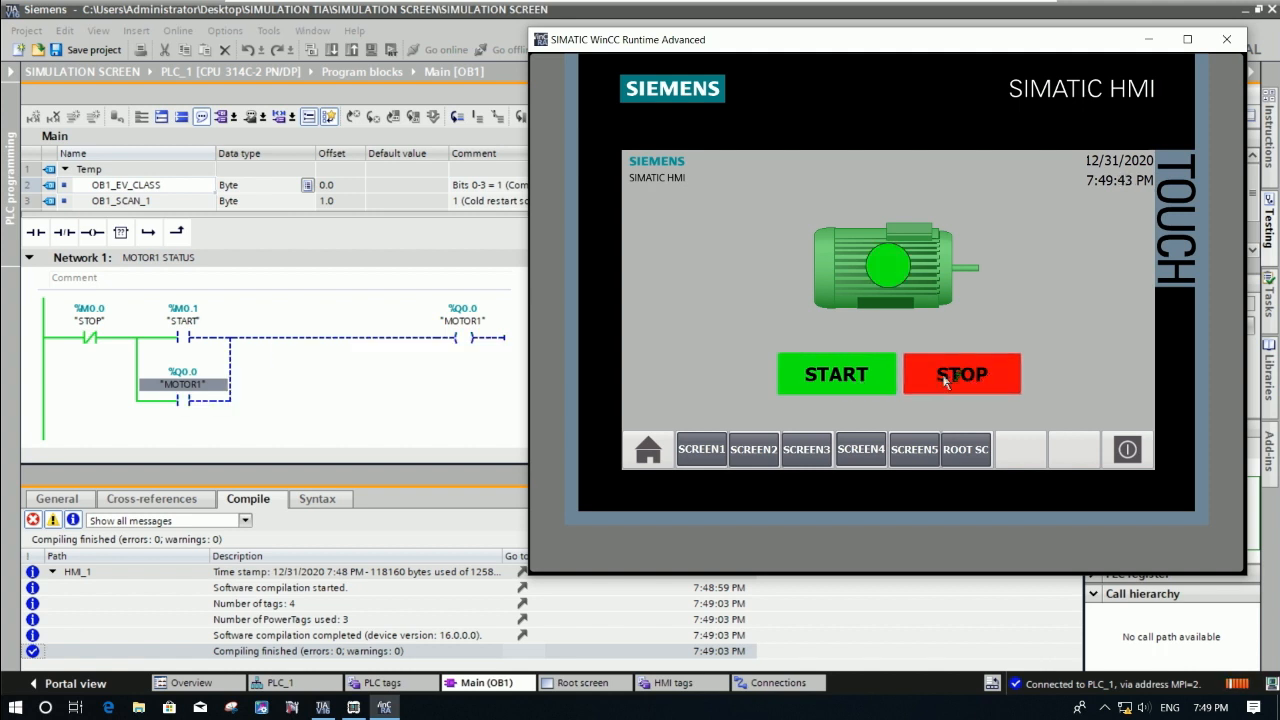
left_click(849, 374)
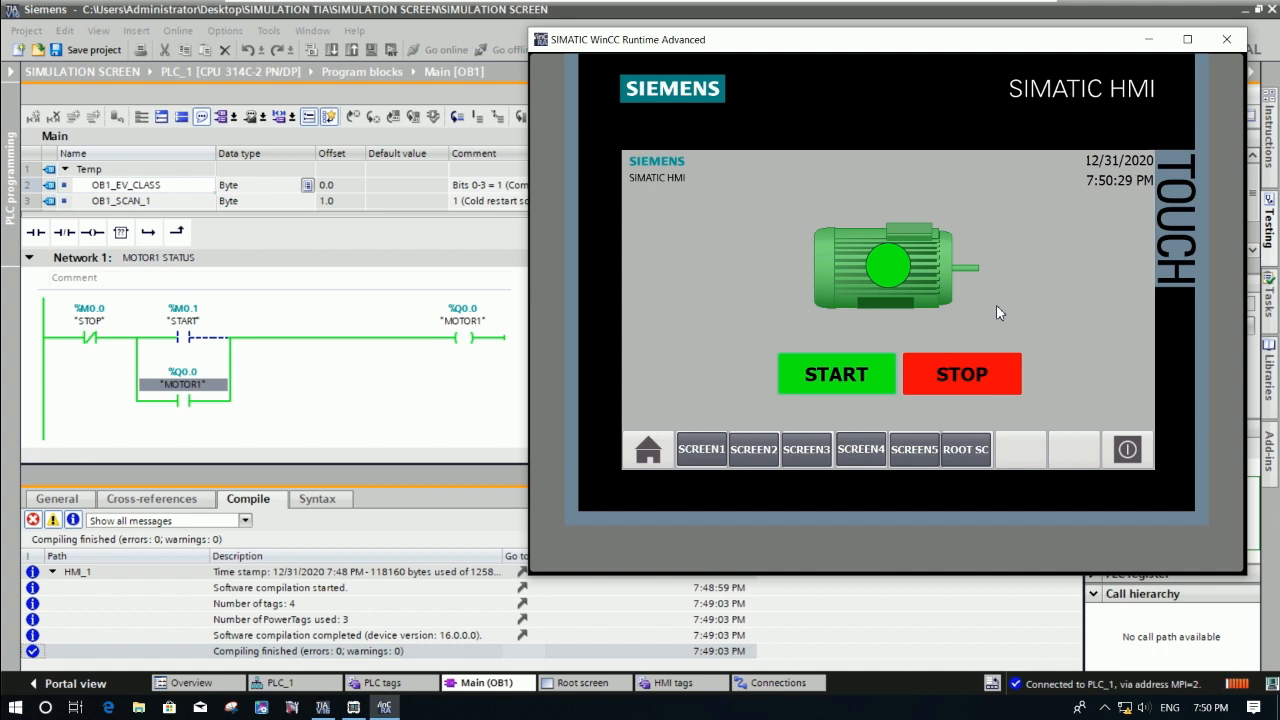
left_click(945, 377)
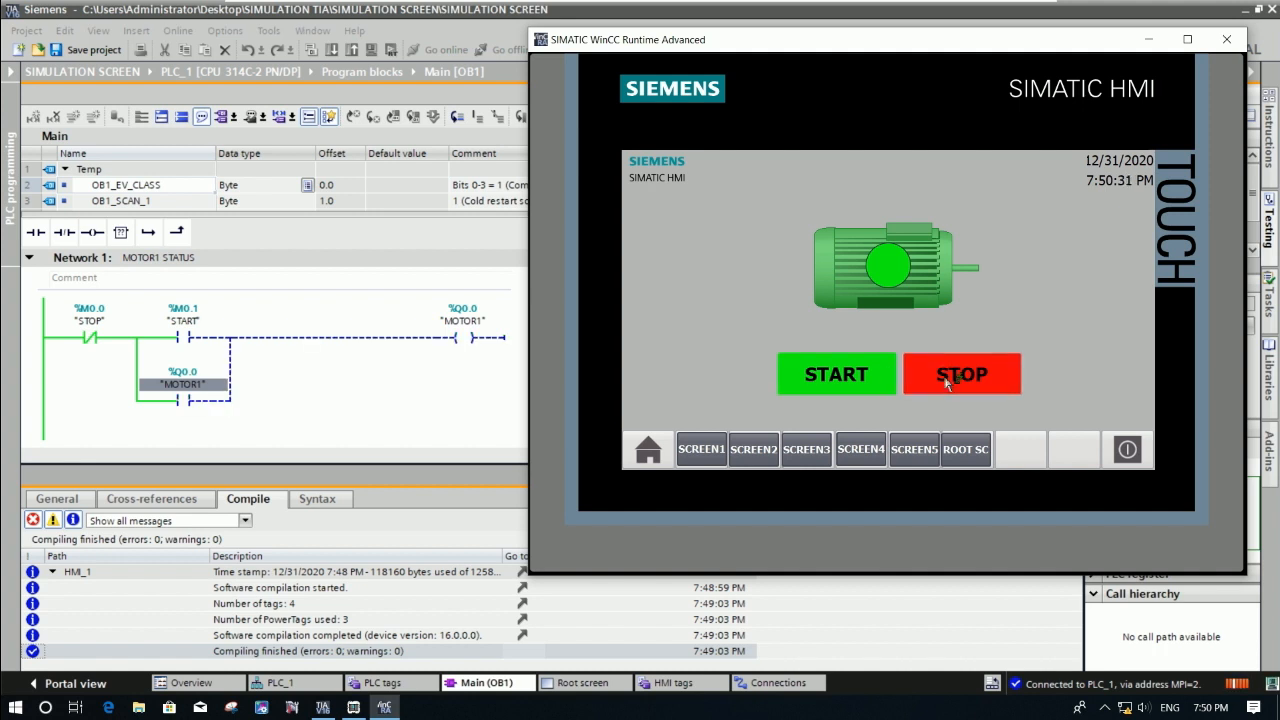
left_click(861, 372)
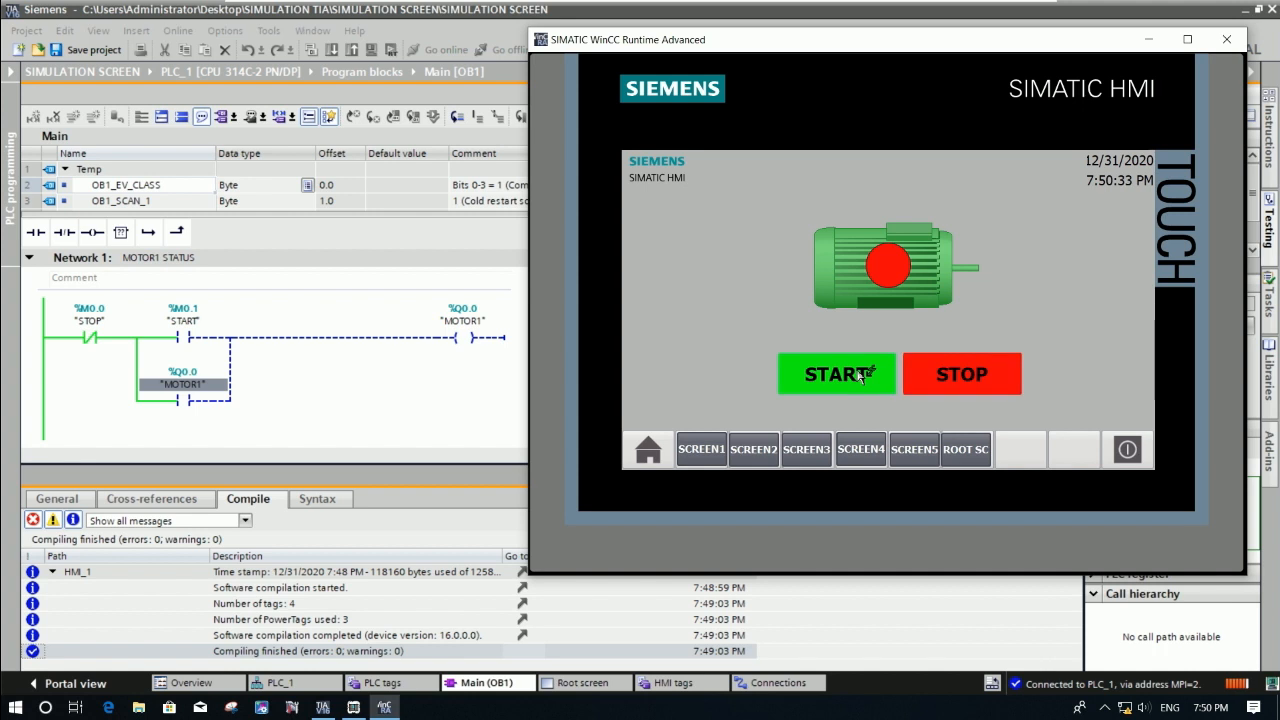